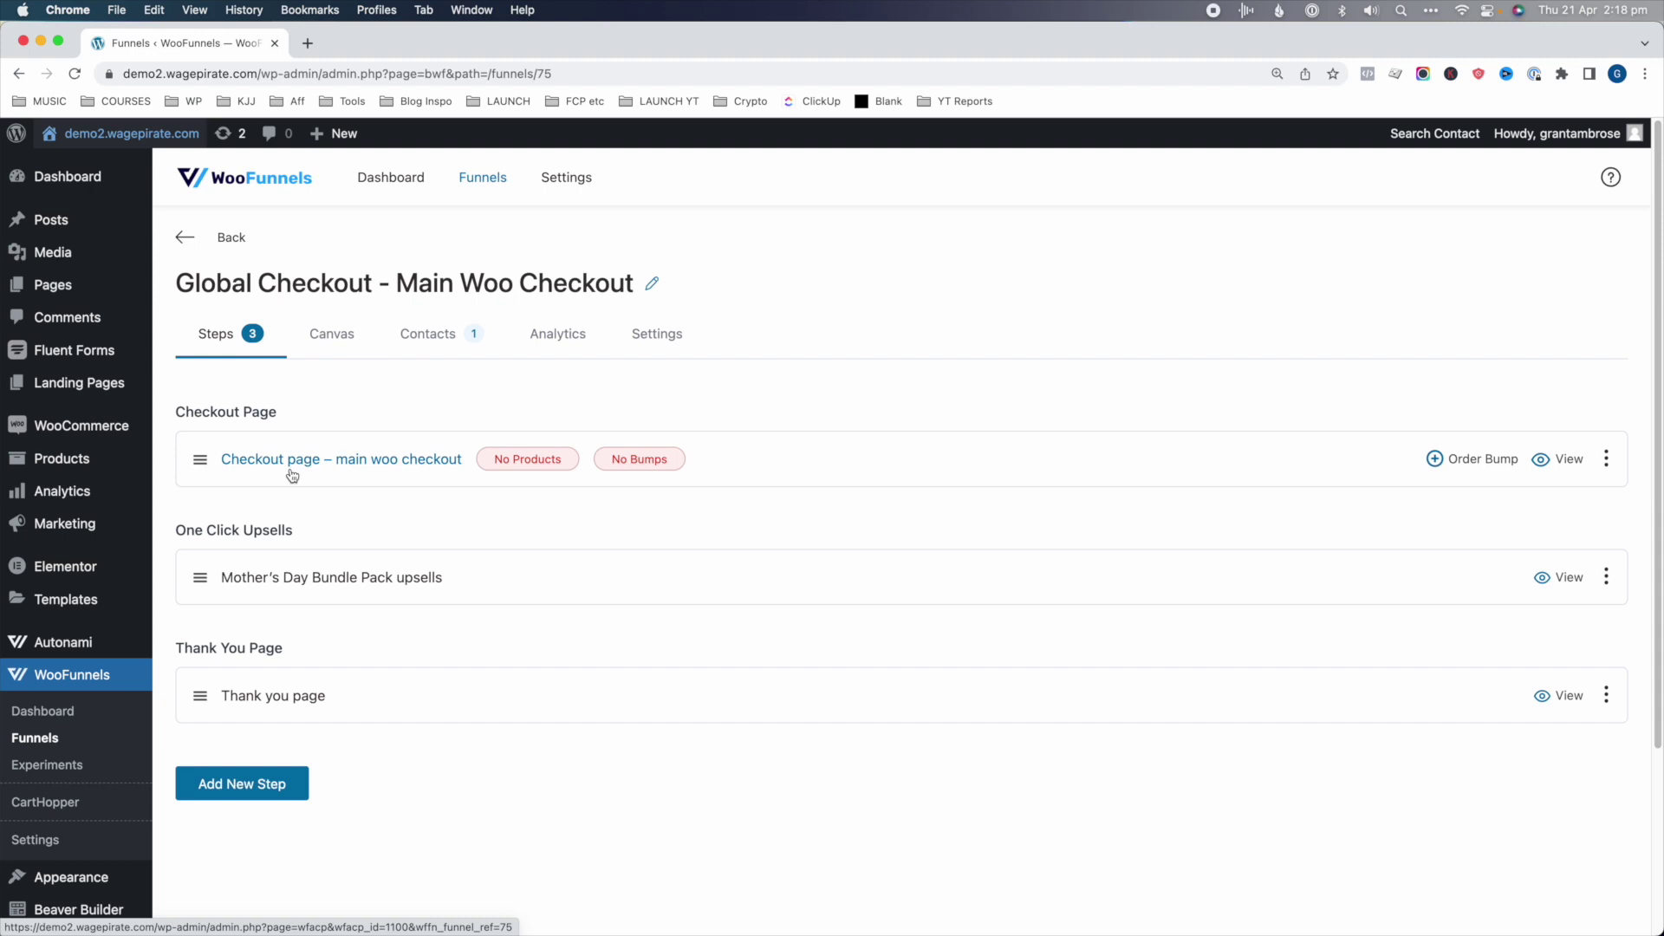
- Open the live store in a new tab and add the $15 Album to the cart
left_click(1567, 459)
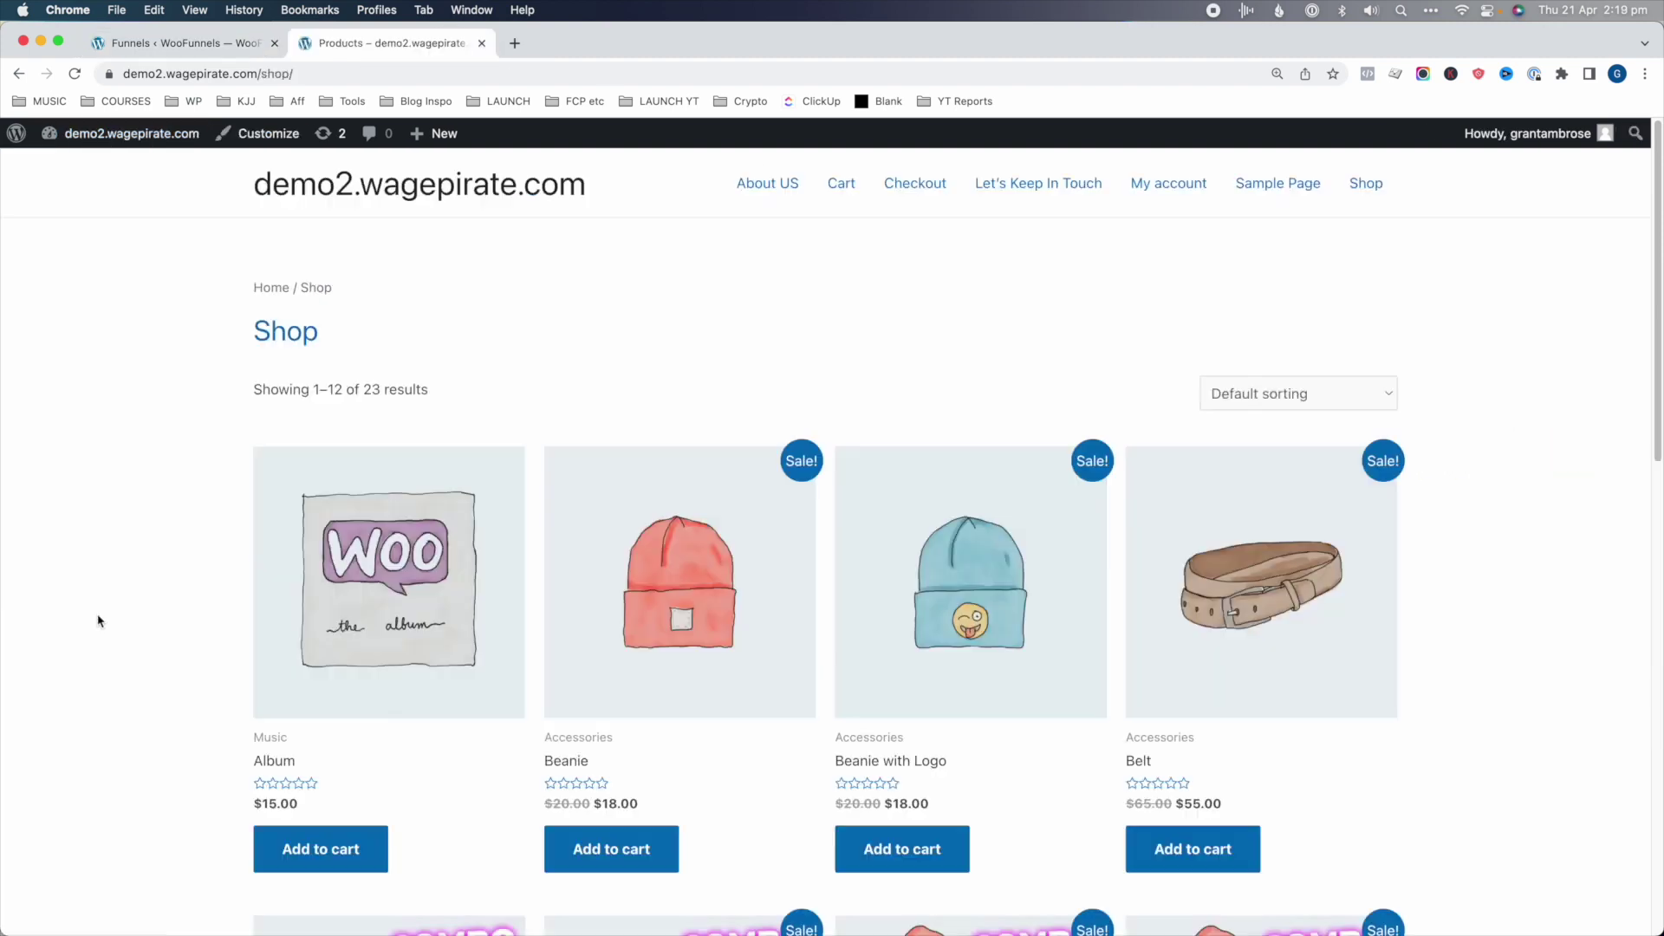
left_click(301, 861)
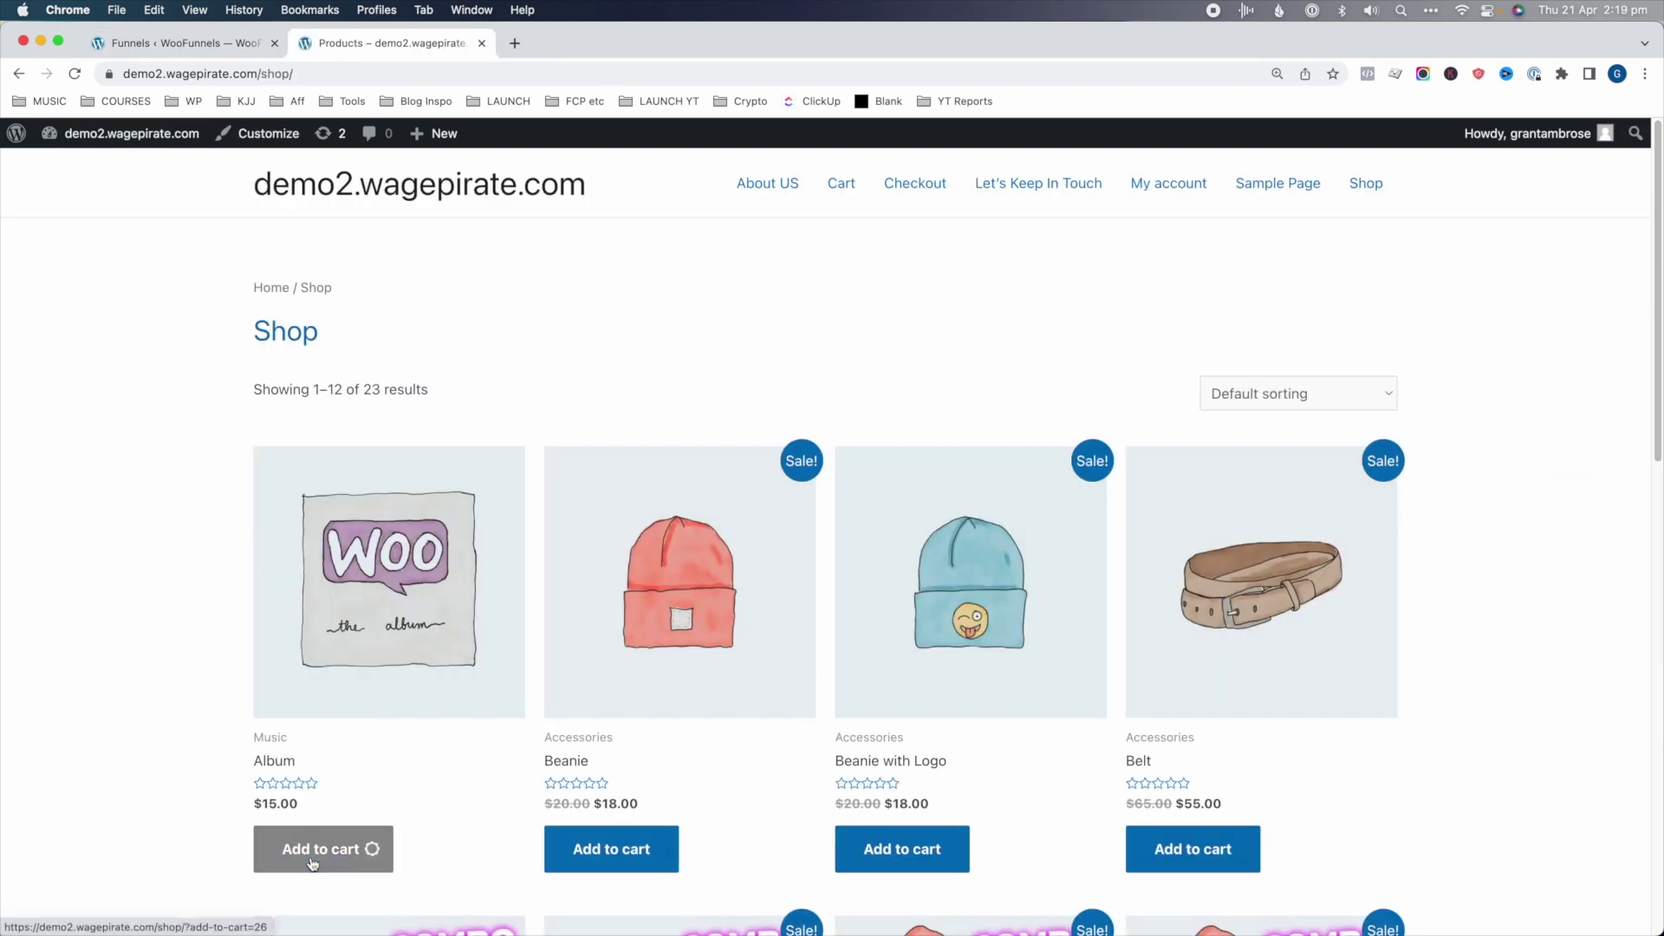
scroll(1057, 700, "down", 5)
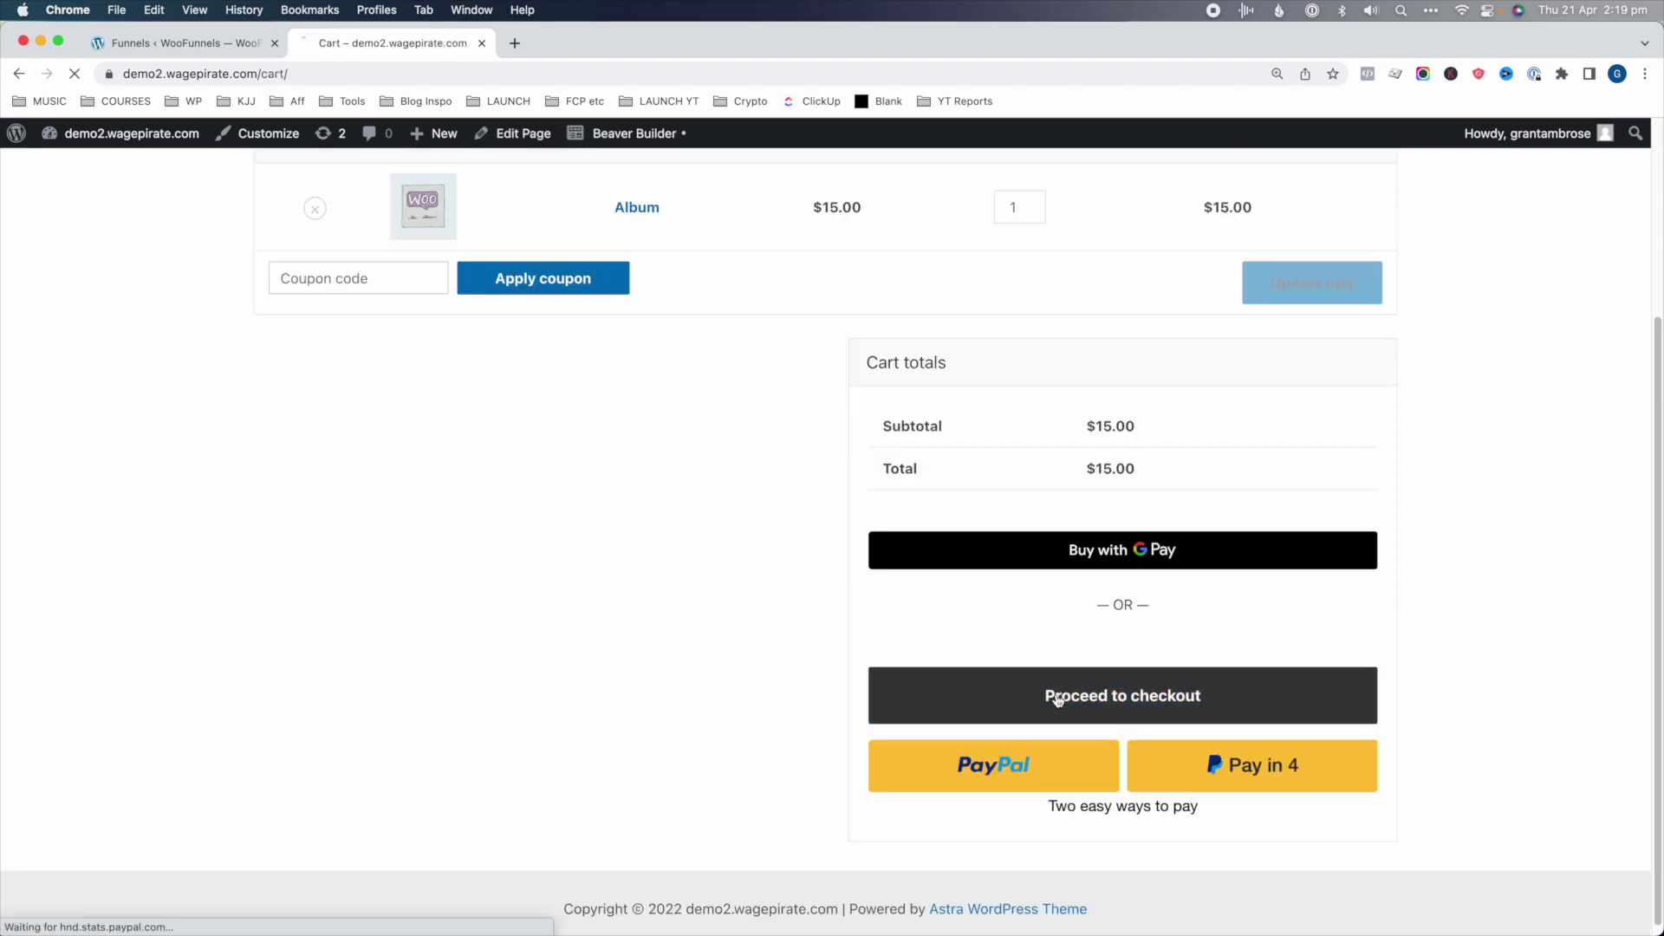
- Proceed from the cart to checkout and bring the Payment Information section into view
left_click(1074, 689)
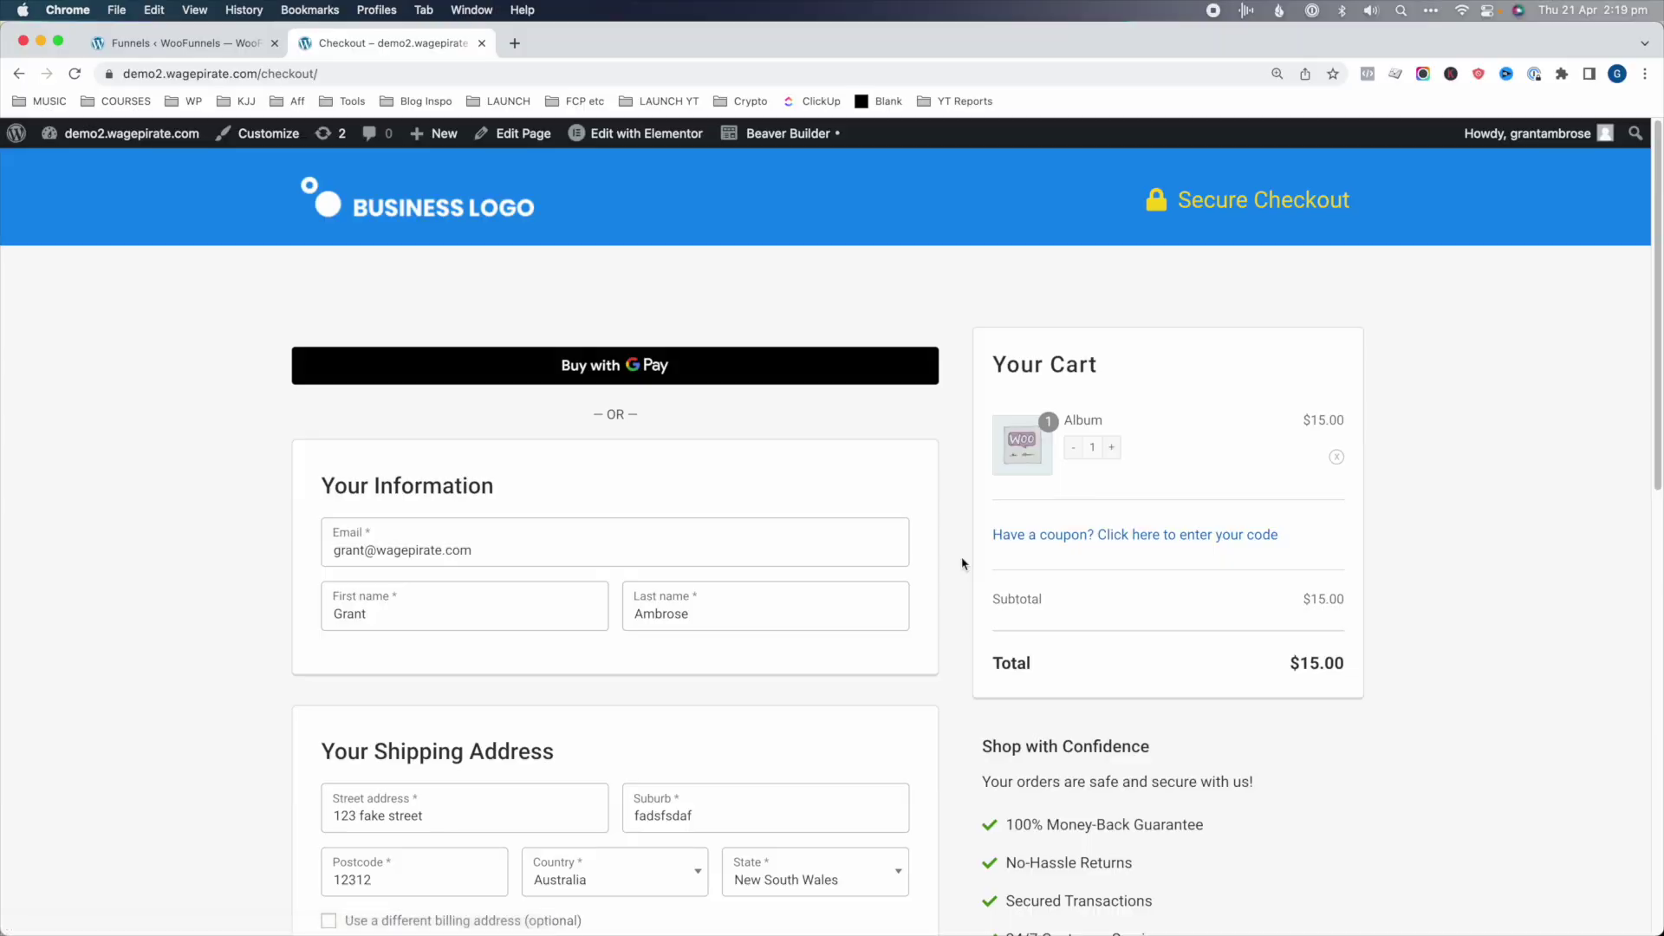
scroll(960, 559, "down", 10)
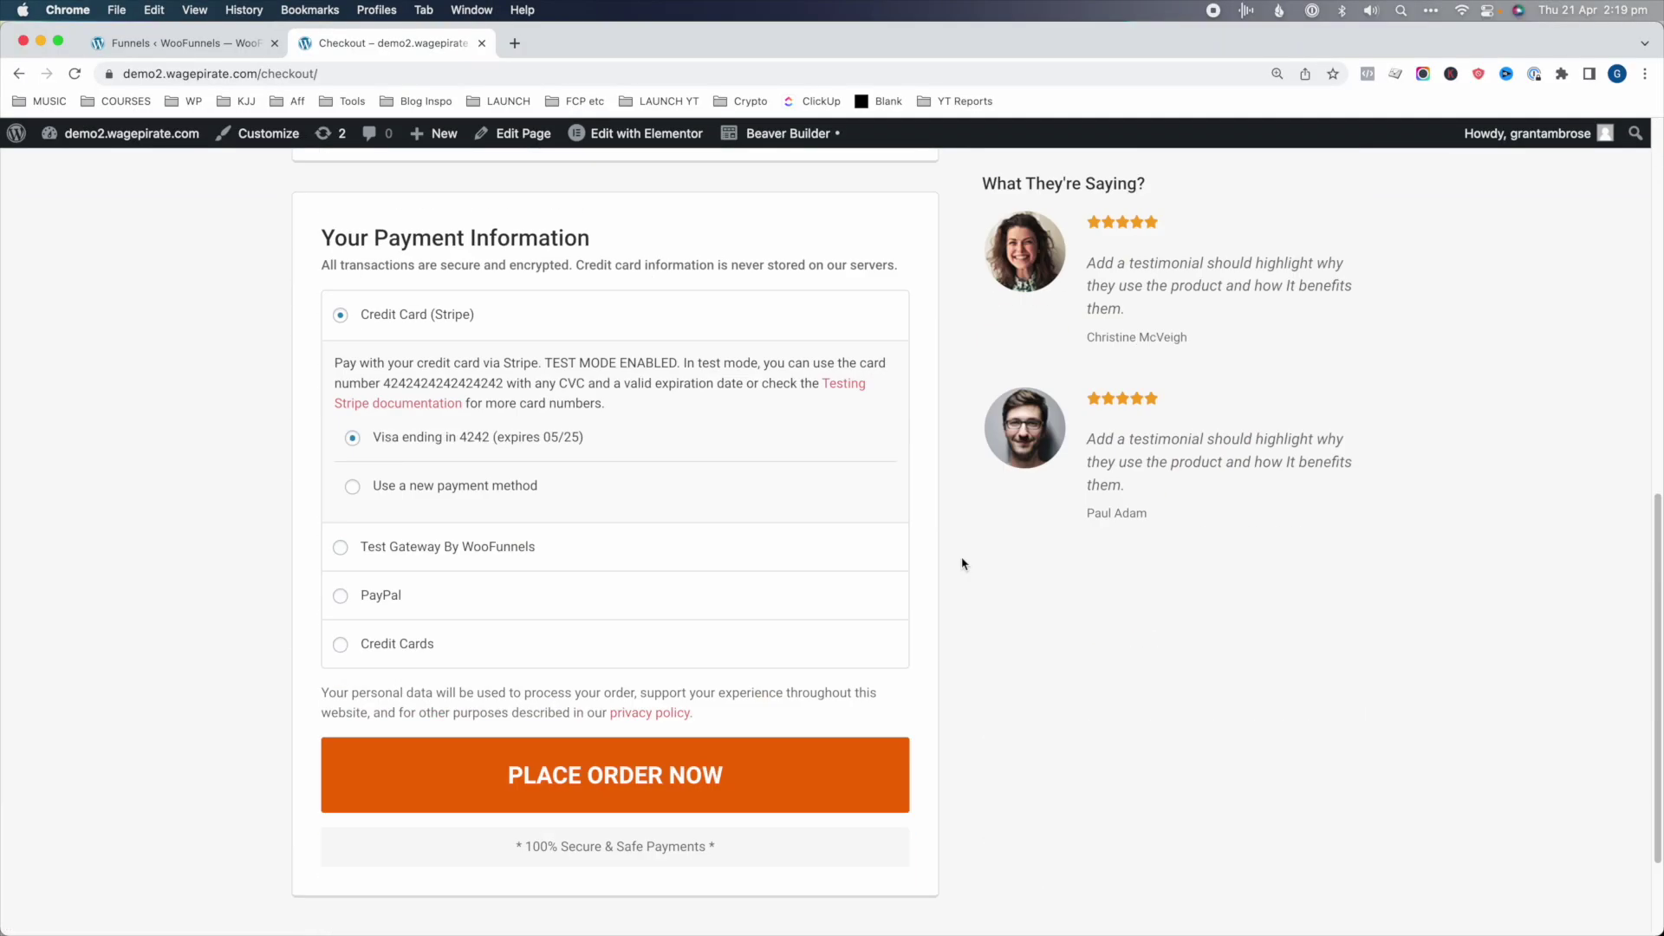
scroll(961, 563, "down", 2)
scroll(962, 564, "up", 15)
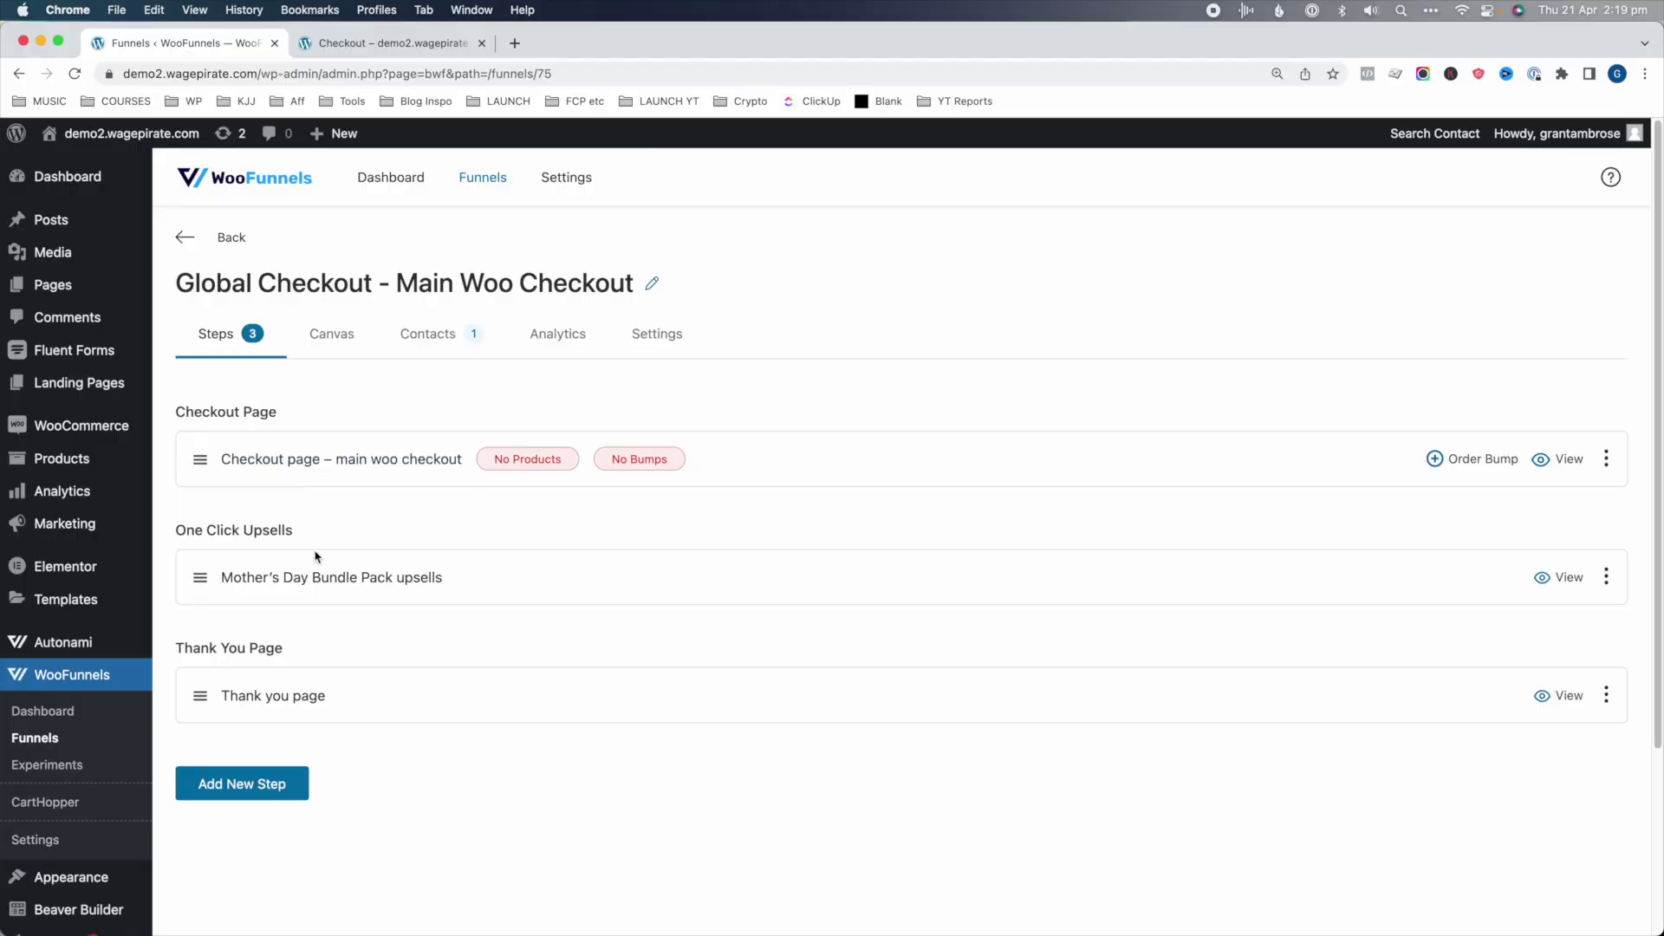
left_click(296, 579)
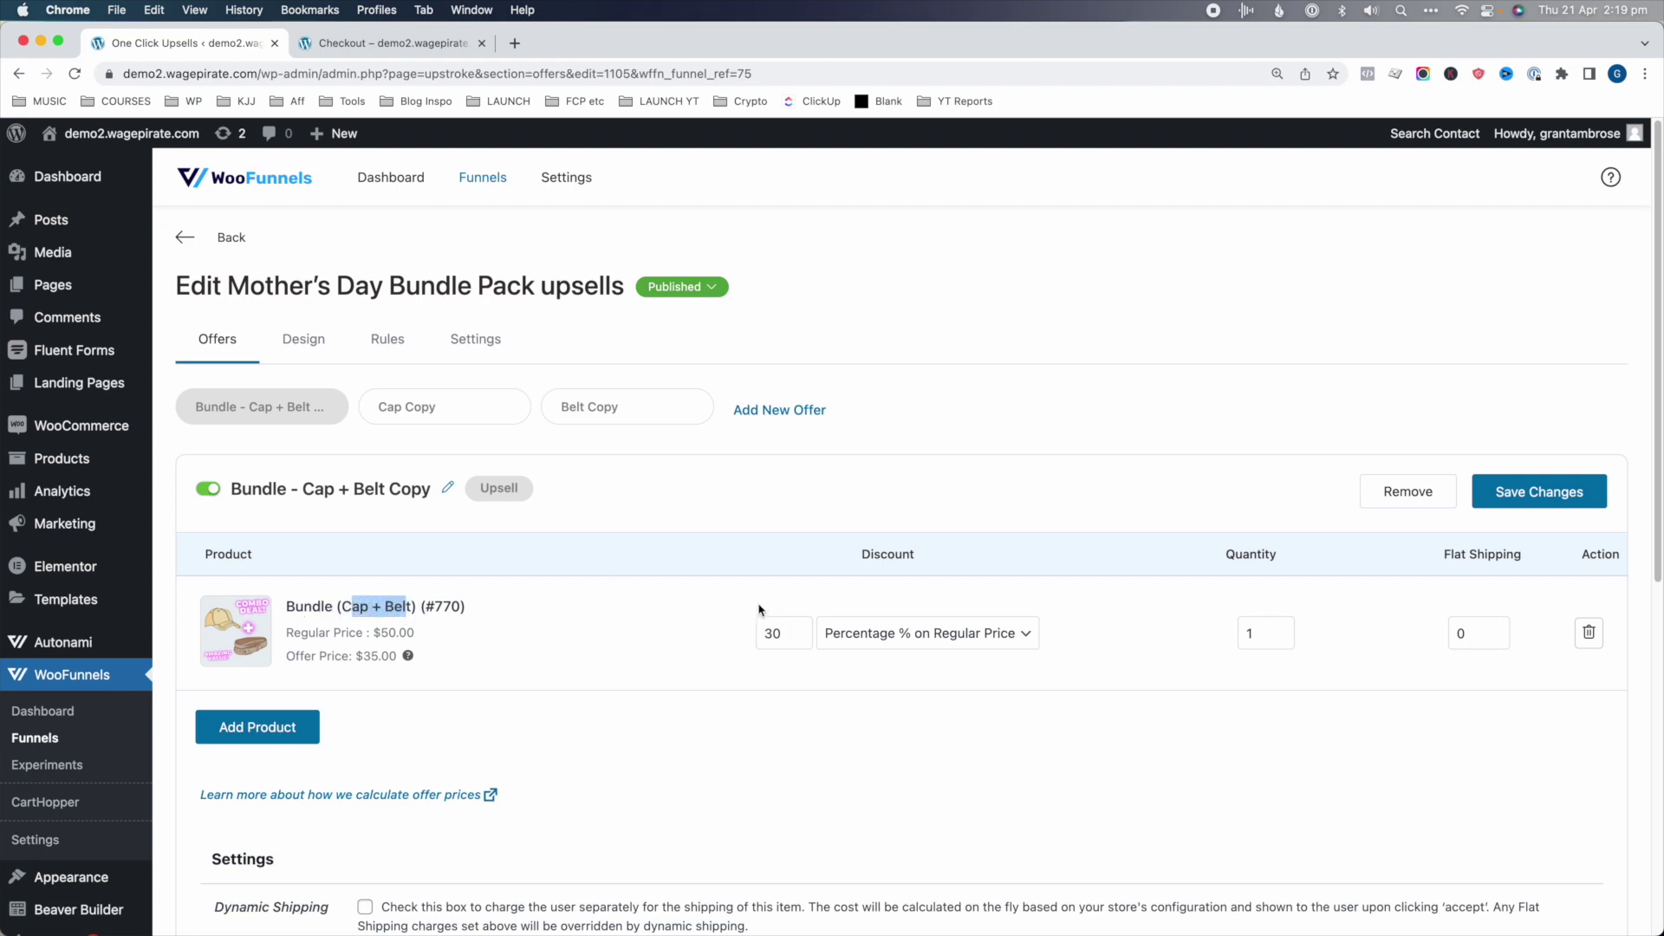
left_click(425, 415)
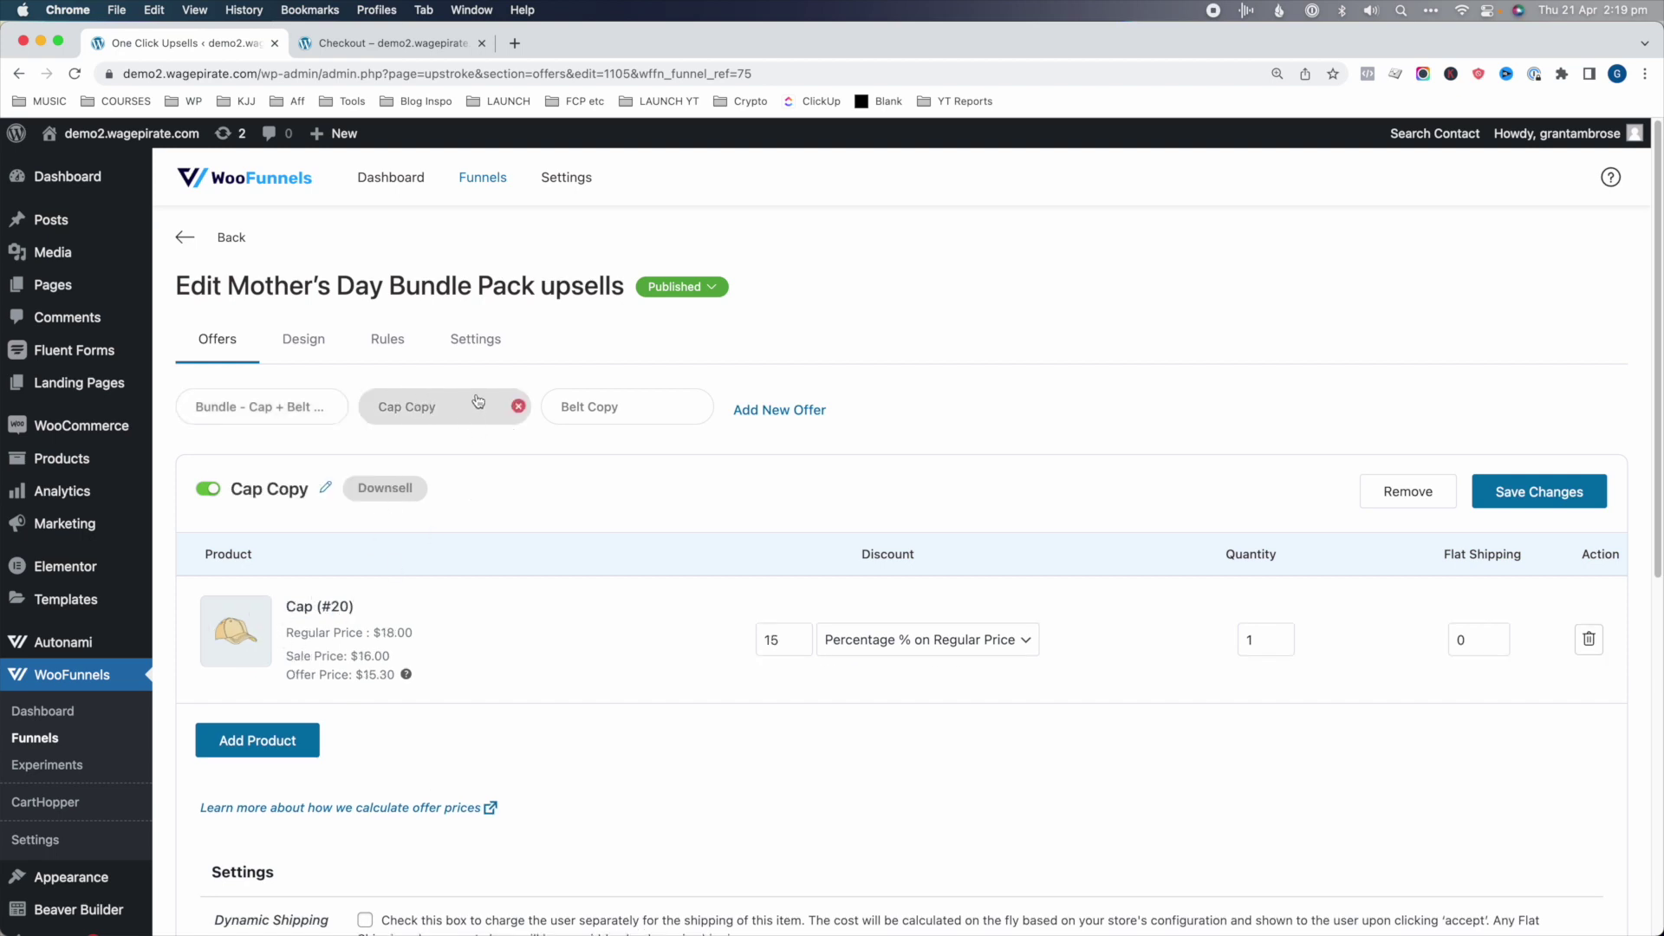
left_click(600, 414)
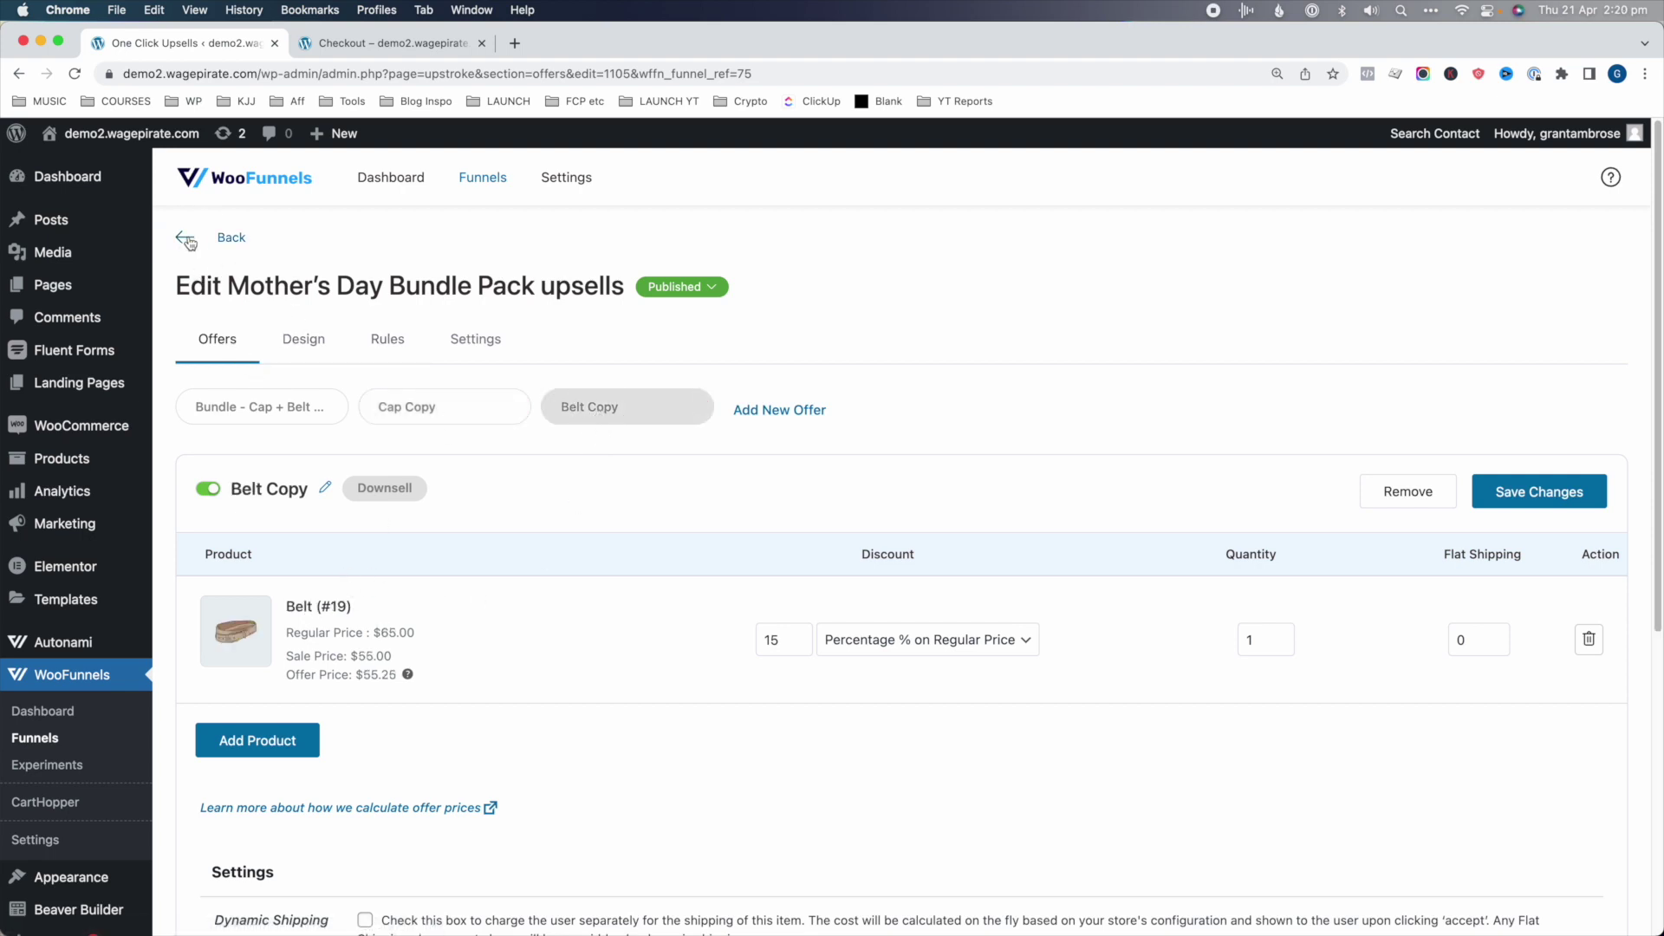
left_click(188, 244)
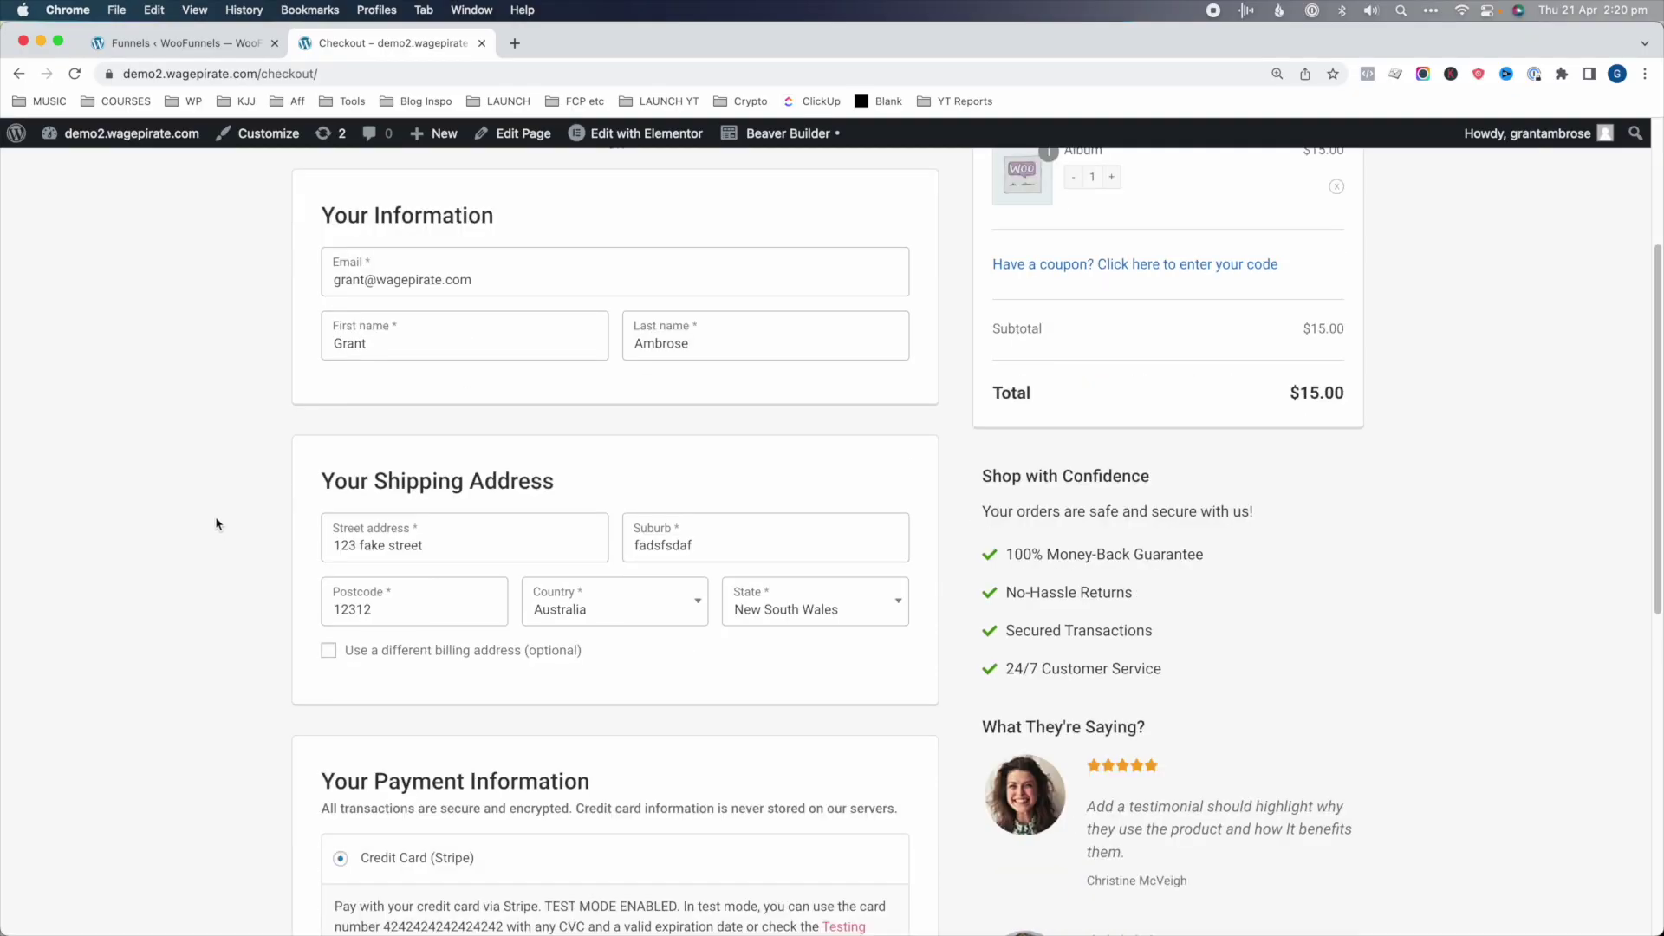
- Place the Album test order and decline the Cap + Belt bundle upsell
scroll(216, 523, "down", 8)
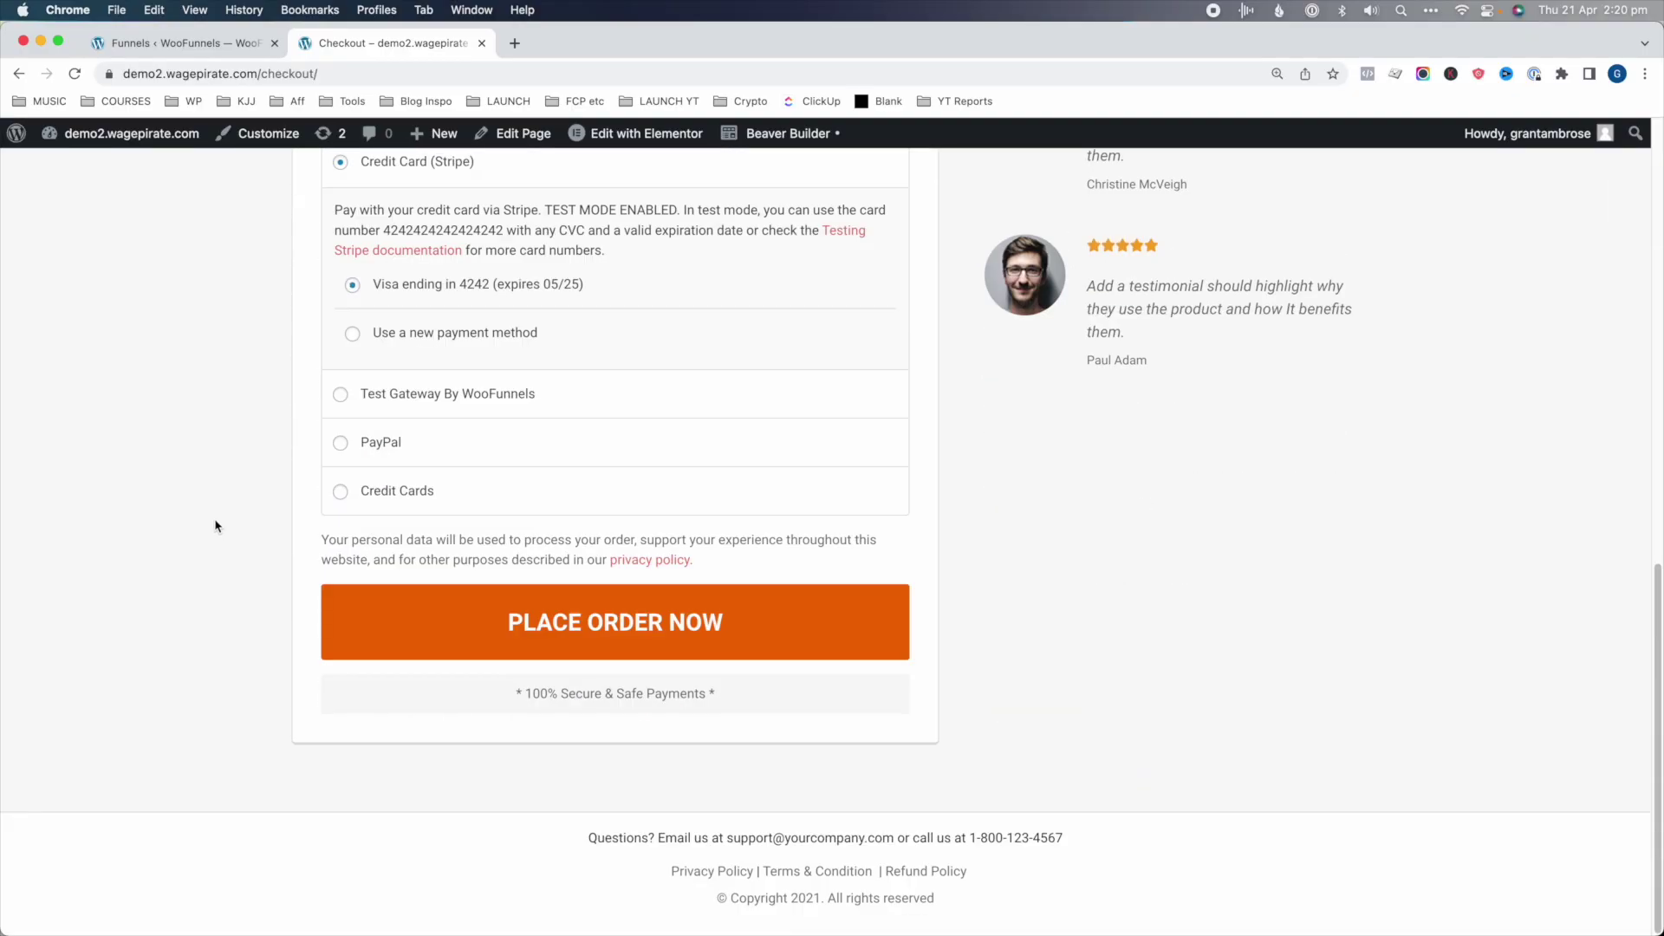
left_click(608, 629)
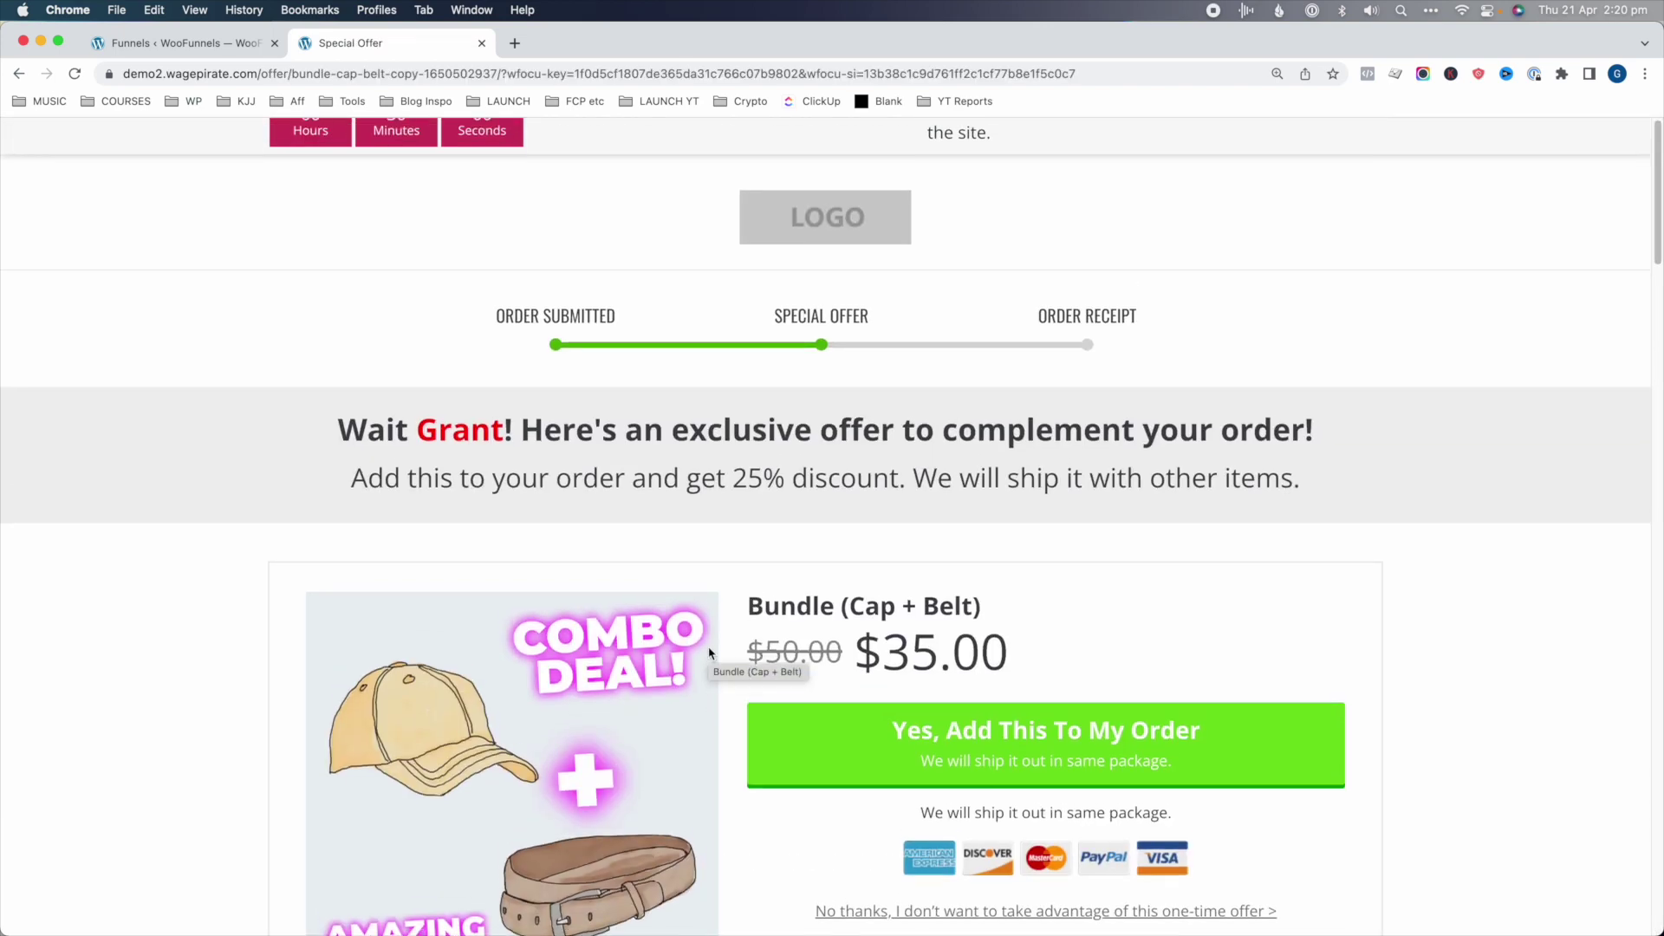
scroll(972, 614, "down", 4)
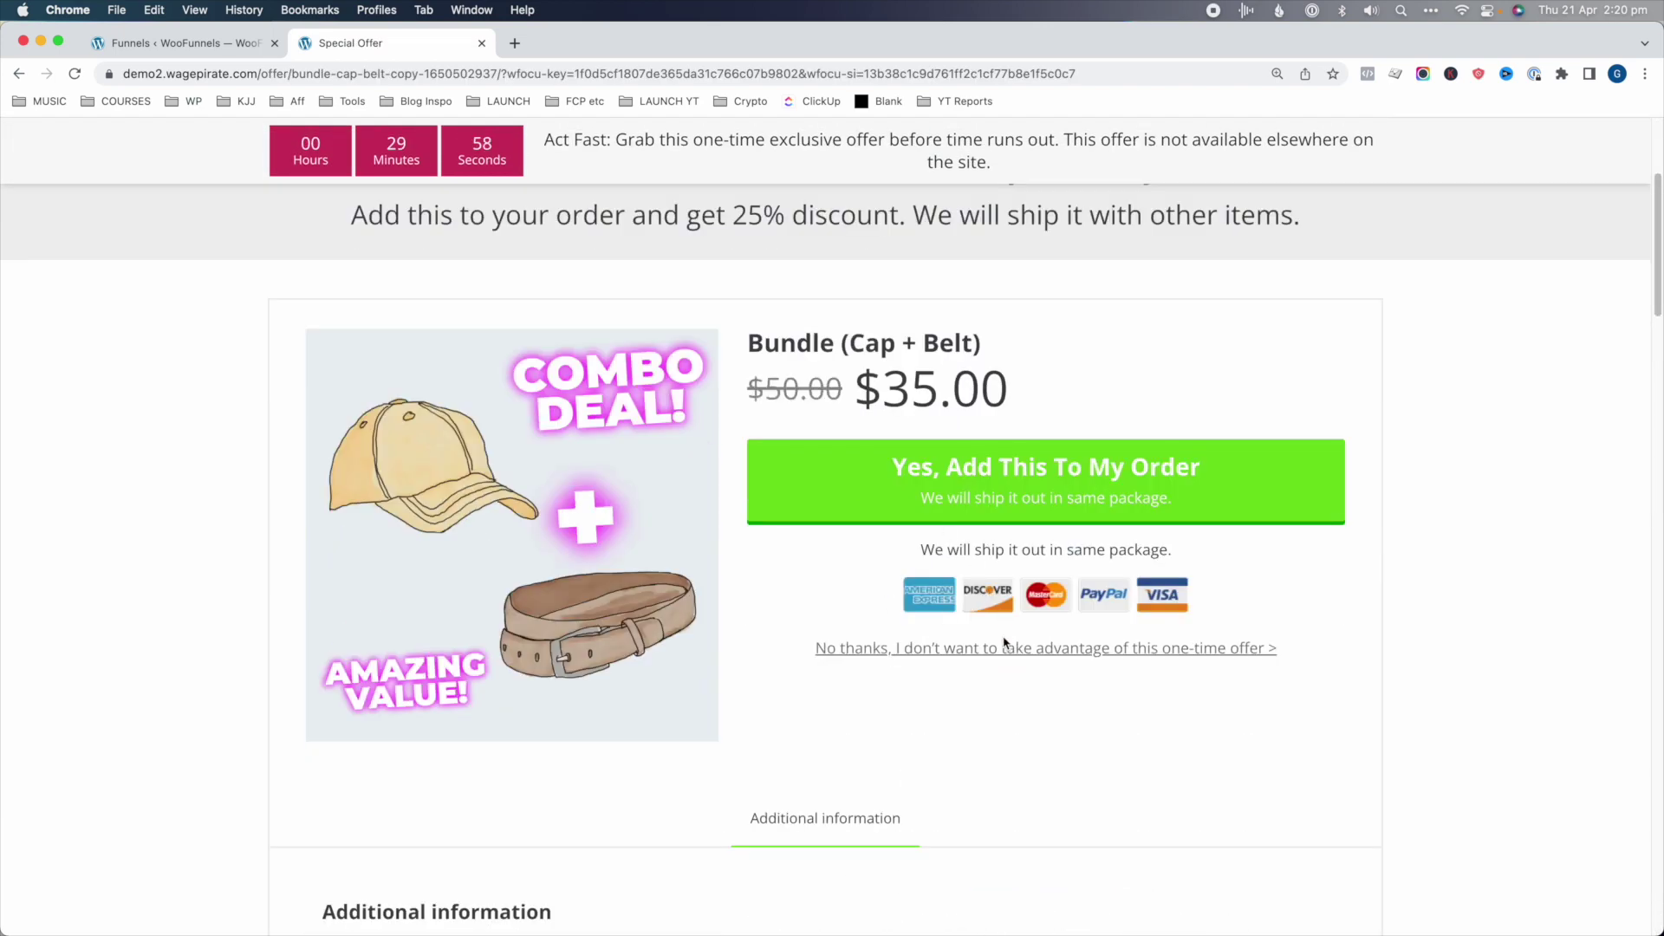
left_click(1006, 646)
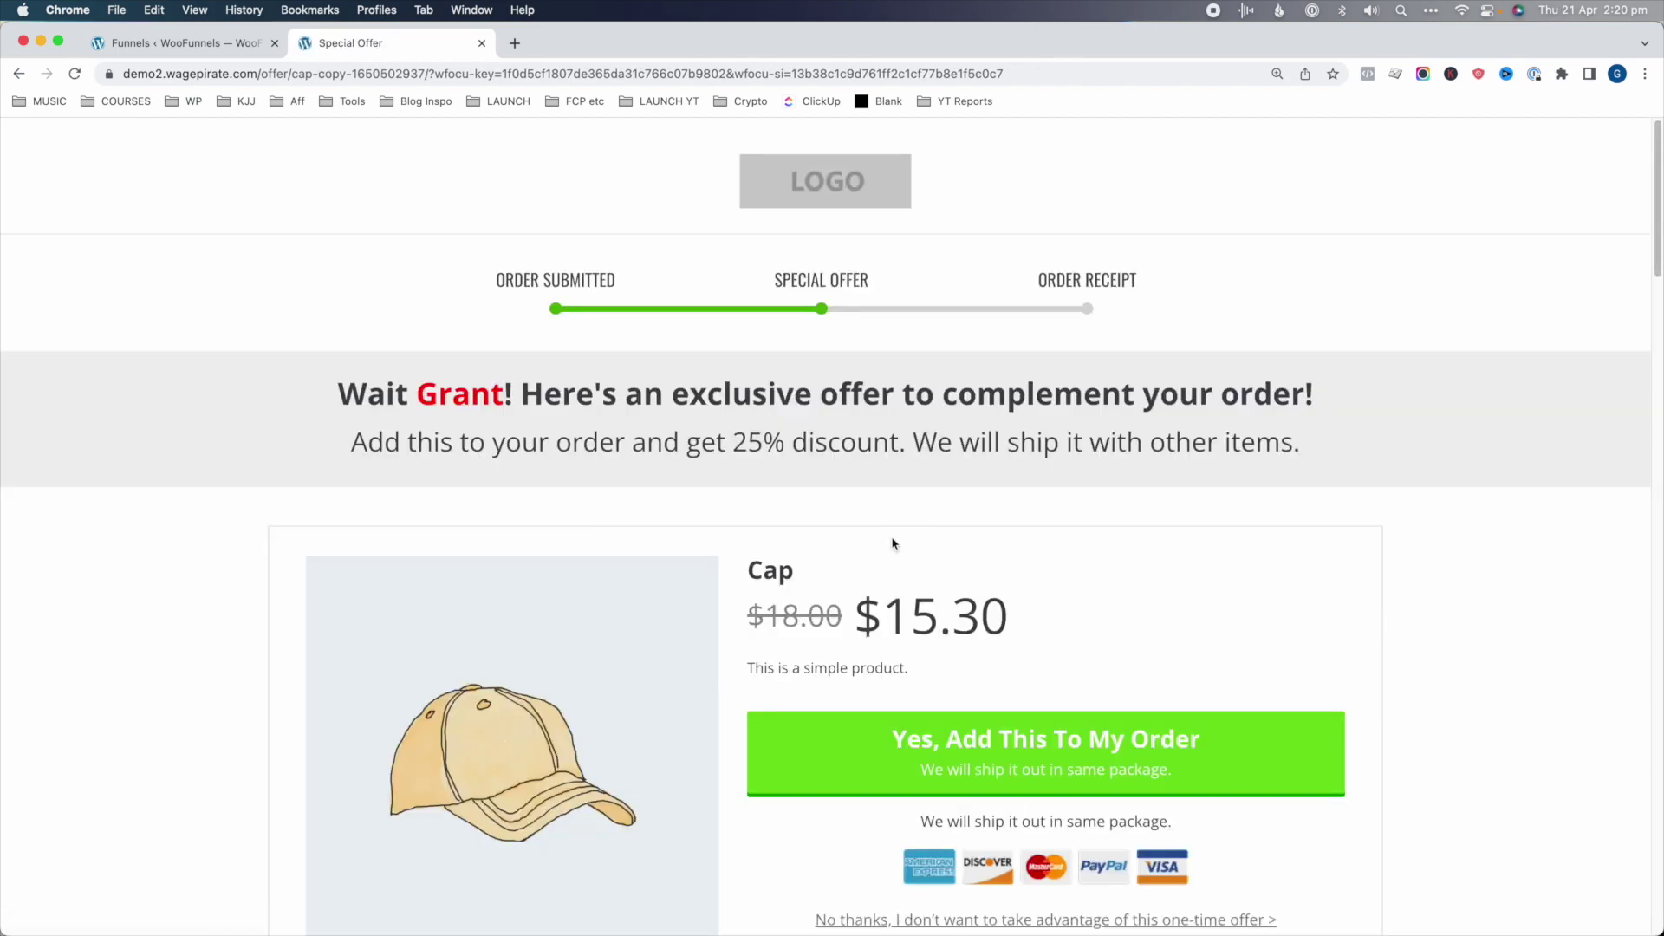
- Decline the Cap downsell and accept the Belt downsell to reach the thank-you page
scroll(810, 639, "down", 3)
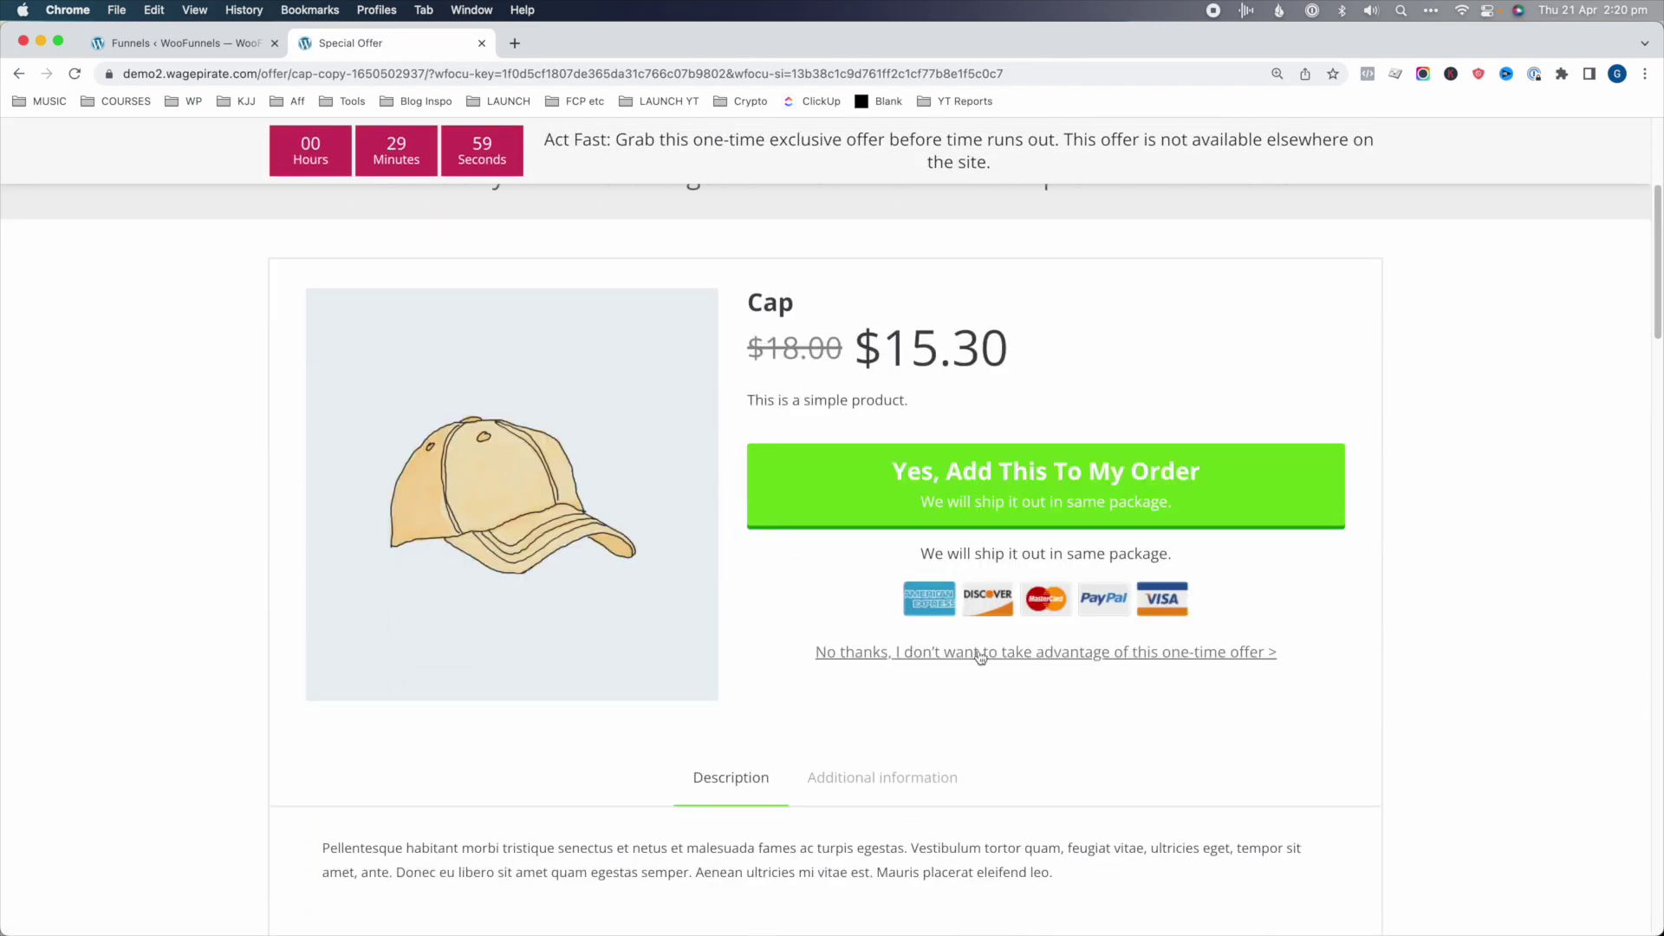
left_click(980, 656)
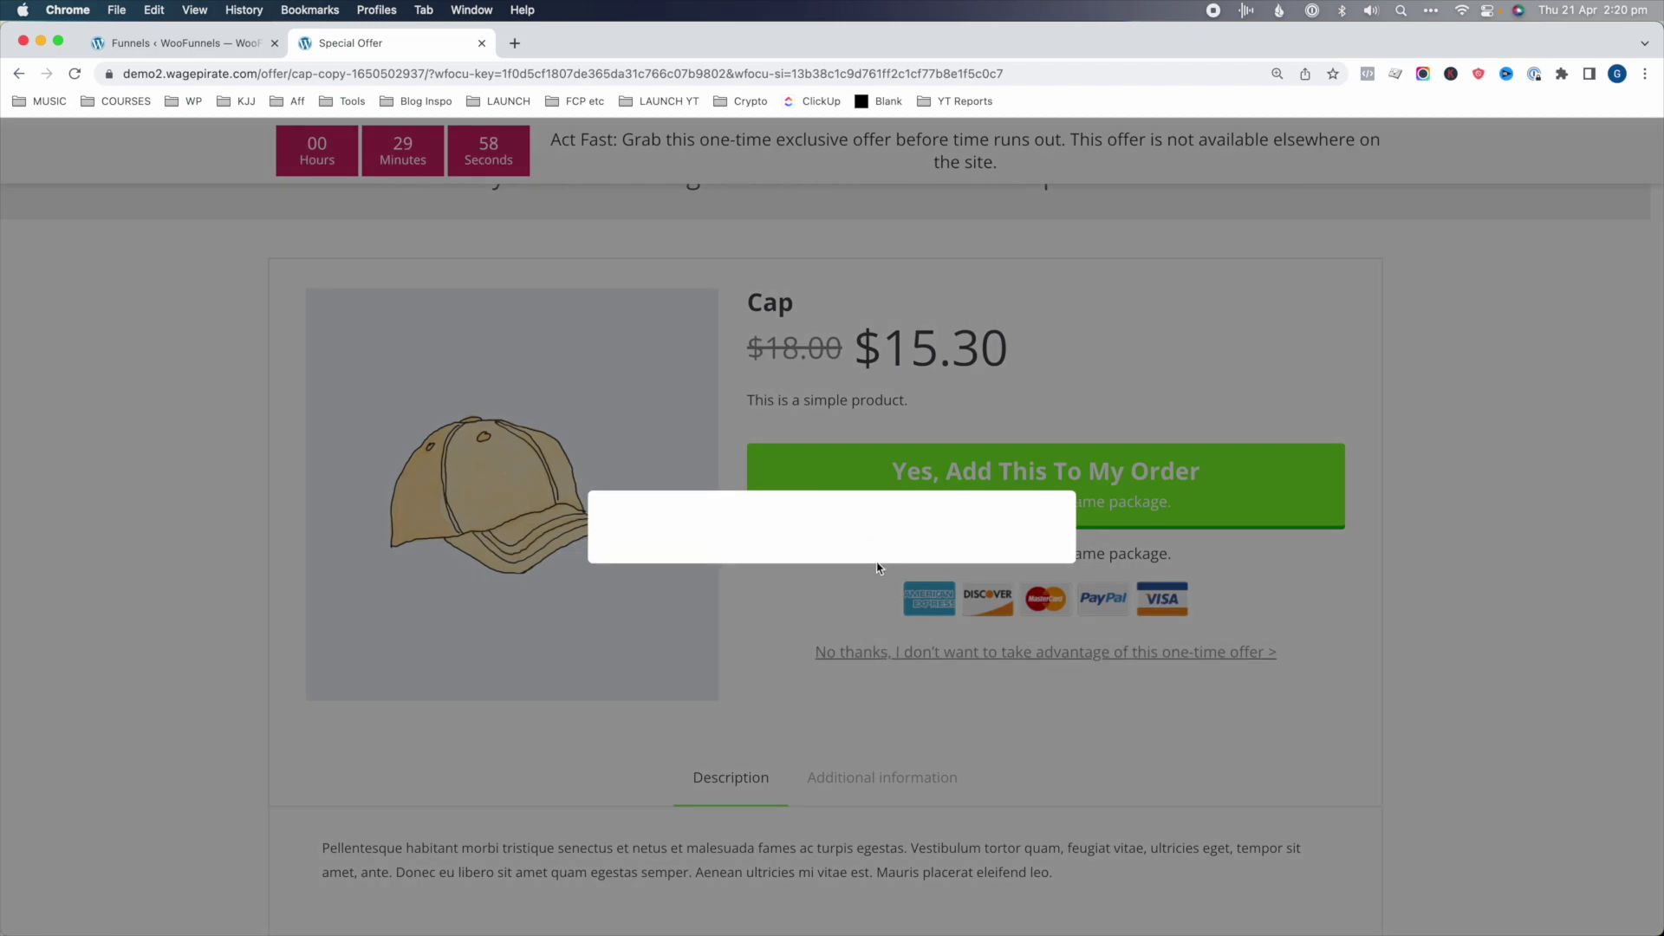
scroll(794, 707, "down", 5)
scroll(896, 476, "up", 4)
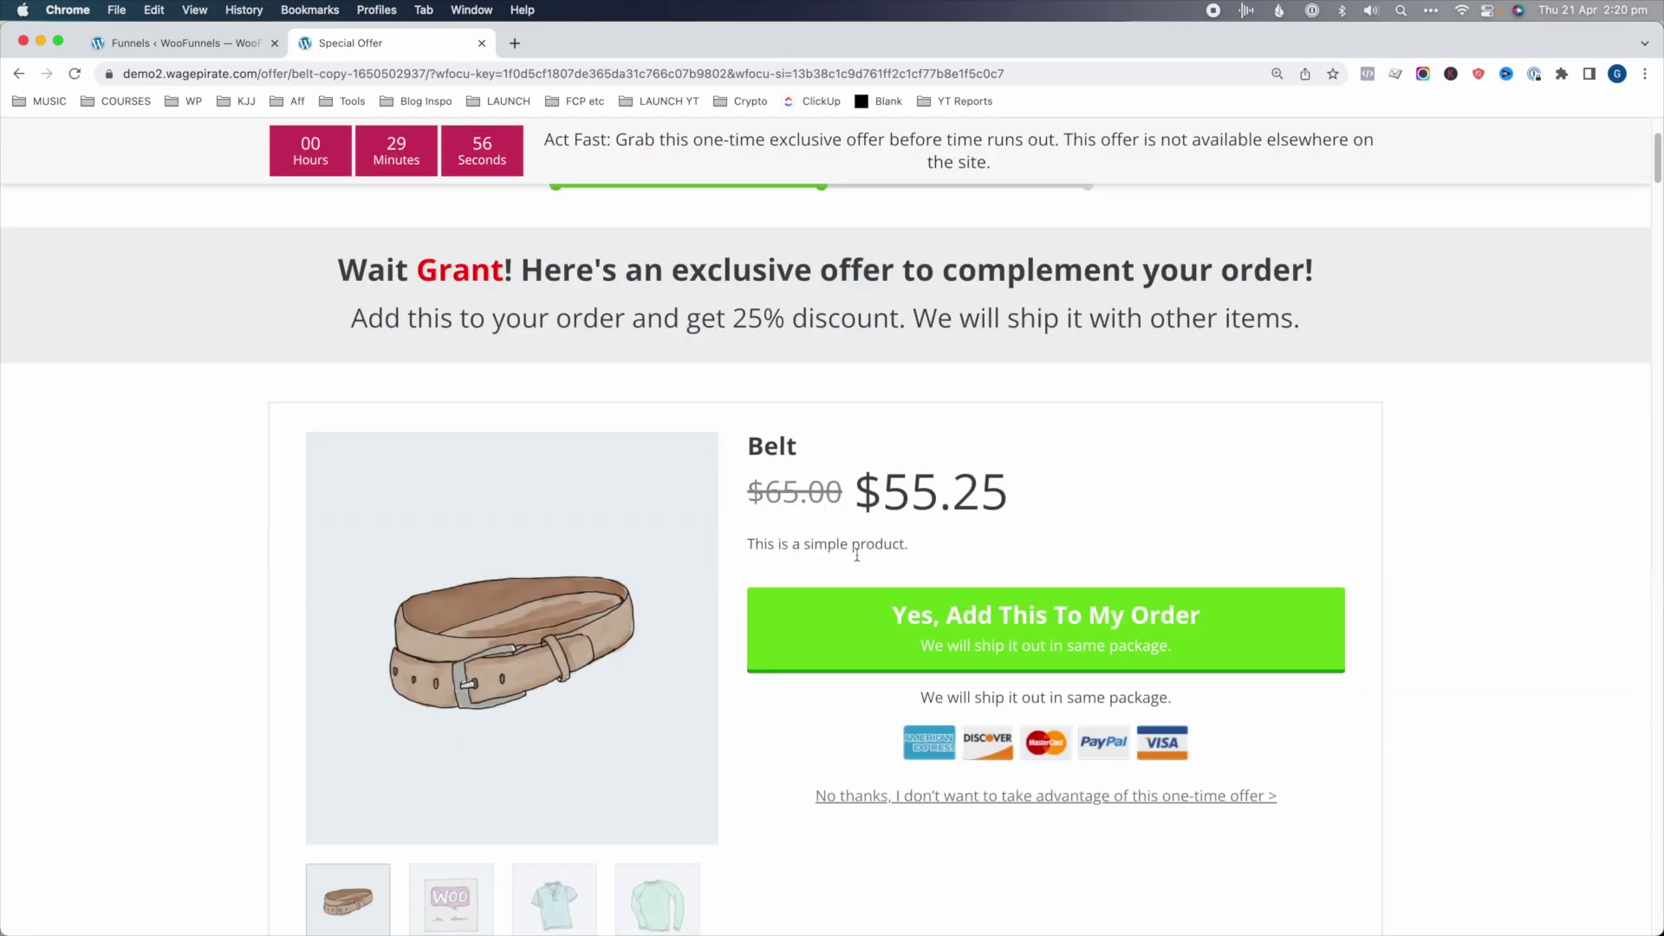
left_click(956, 612)
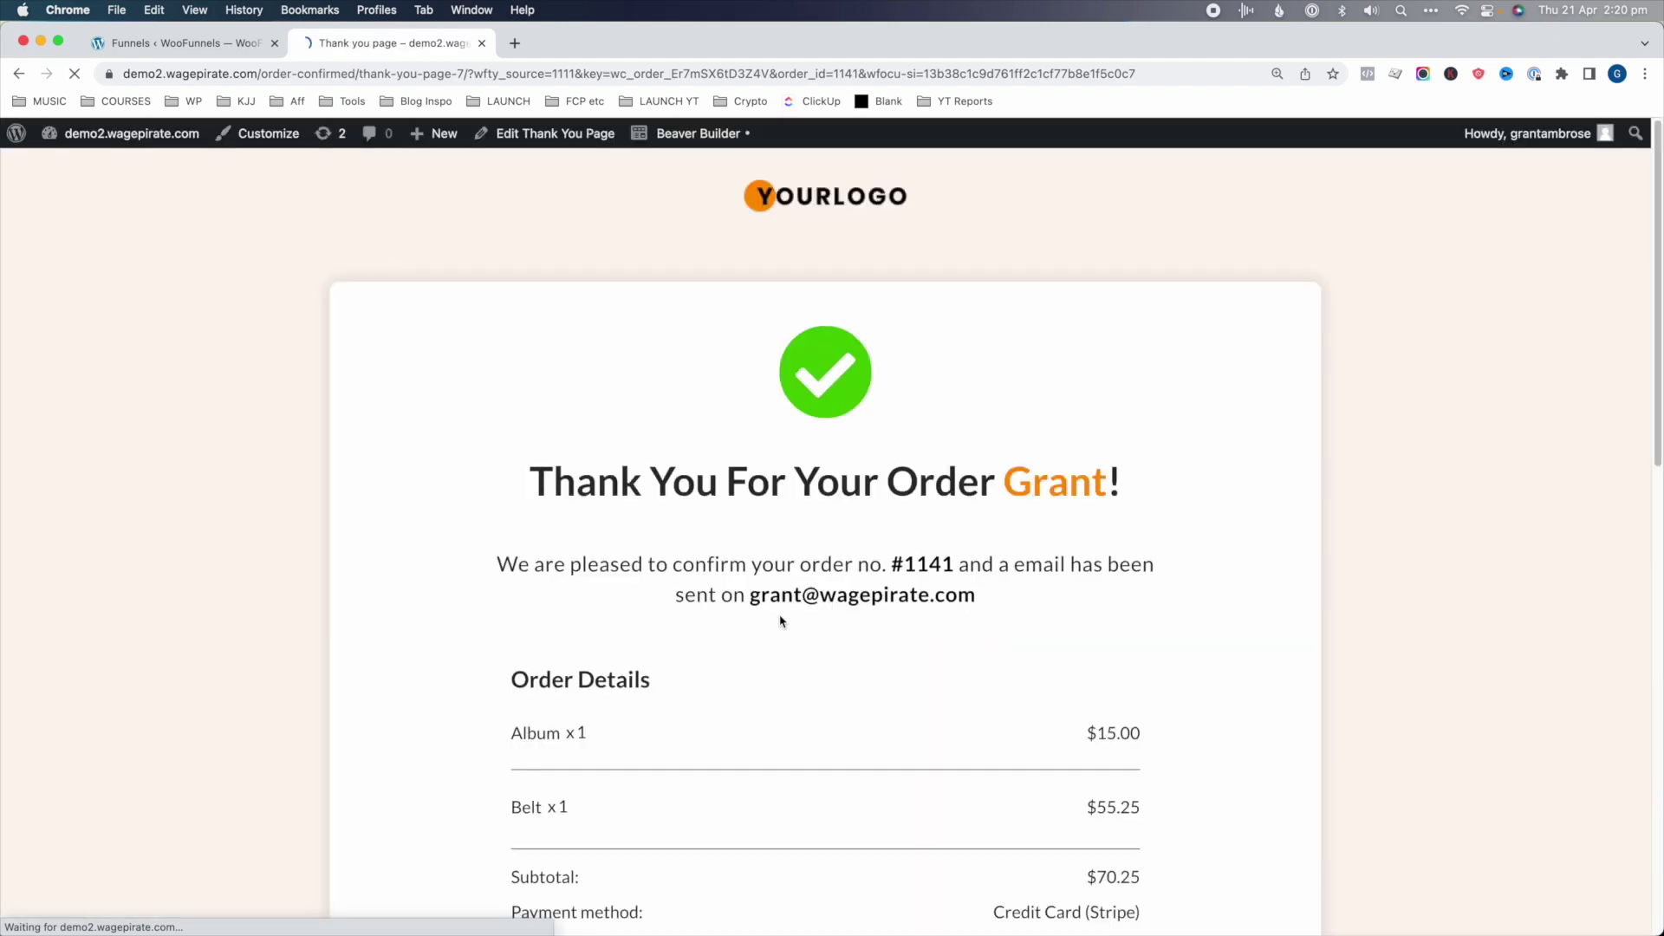
scroll(778, 608, "down", 1)
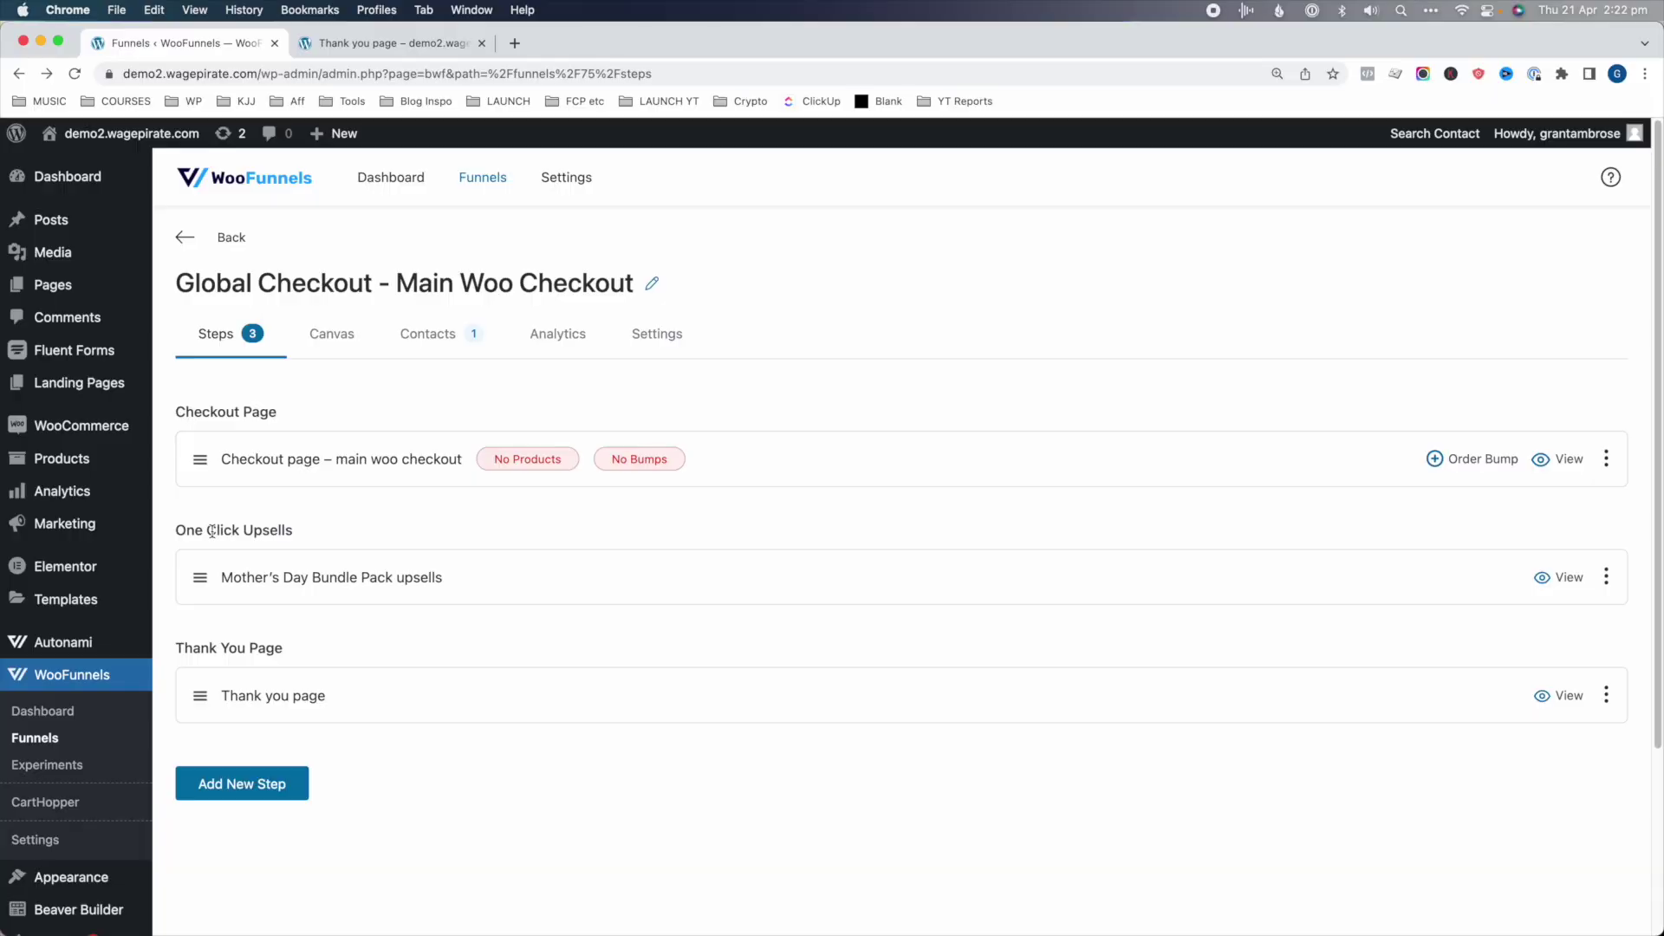
- Open the Mother's Day Bundle Pack upsell, offering Cap + Belt at 30% off for $35.00
left_click(286, 575)
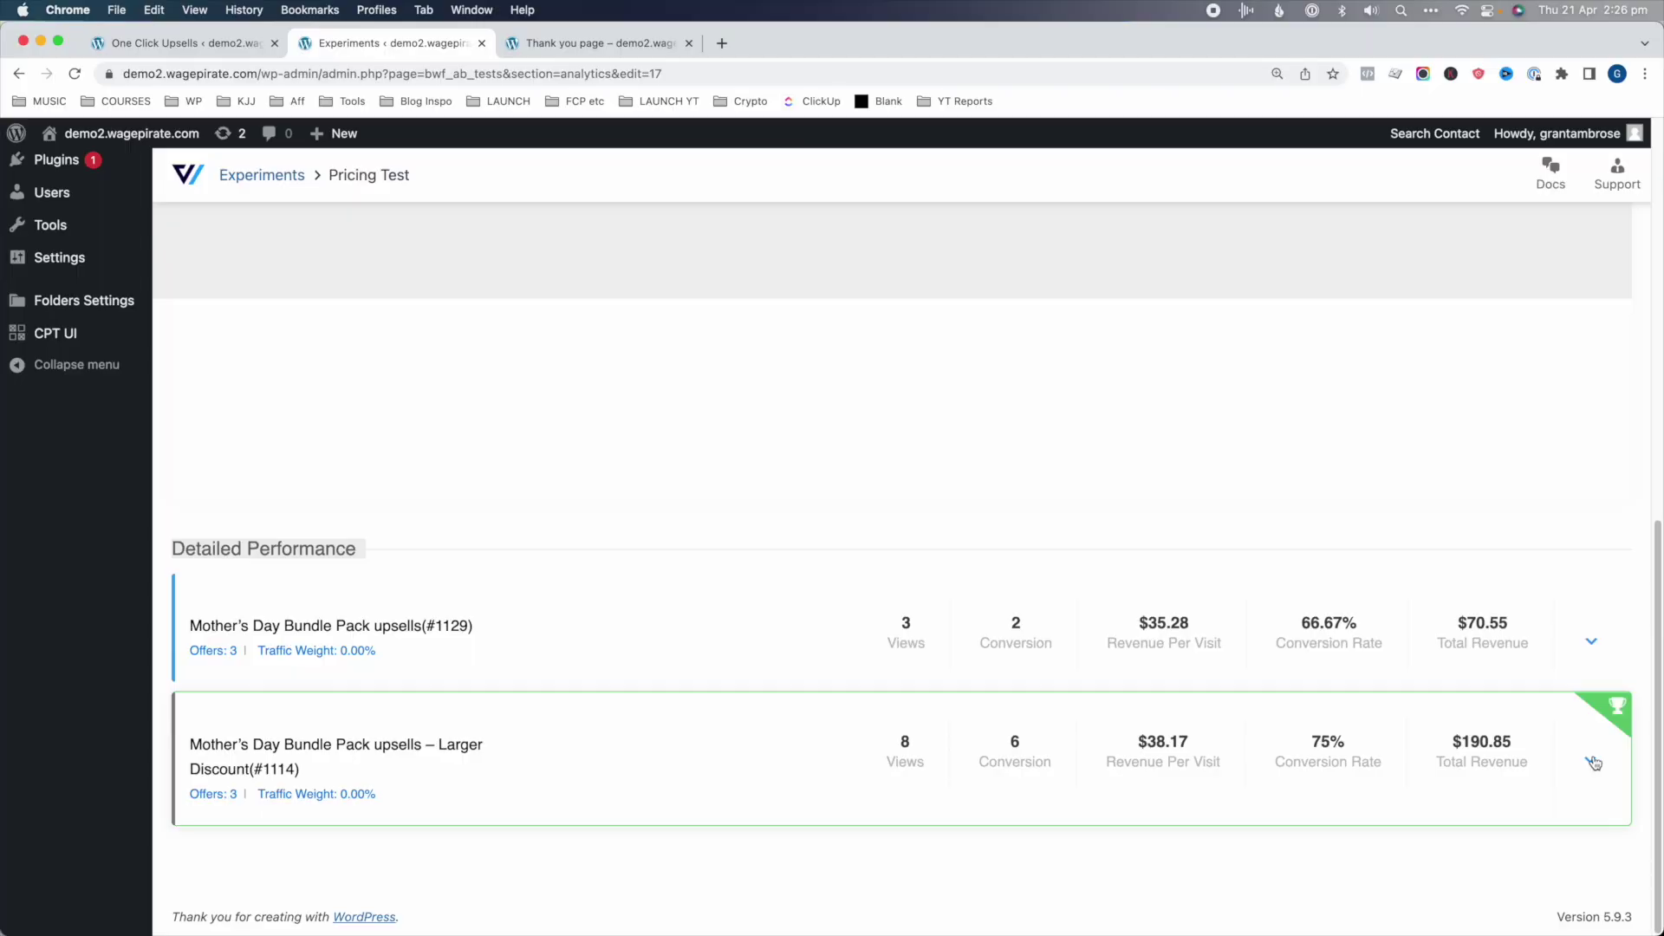
- Expand both Pricing Test variants' Detailed Performance rows to compare their offer breakdowns
left_click(1593, 762)
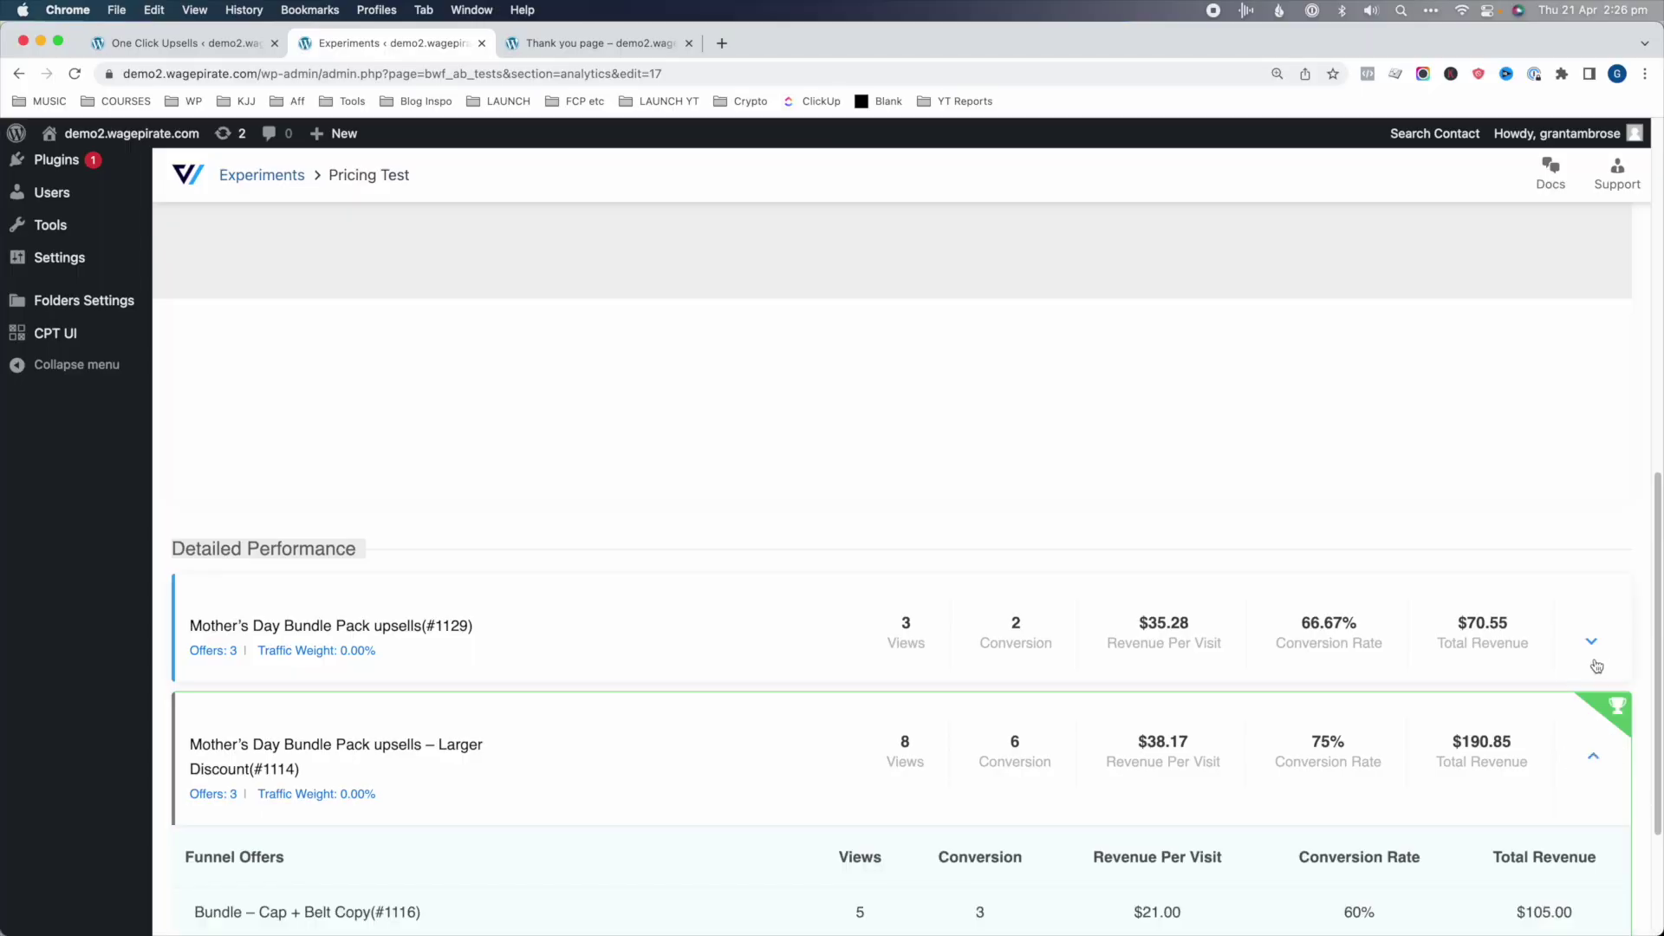
left_click(1592, 641)
scroll(1599, 654, "down", 5)
scroll(1599, 654, "down", 3)
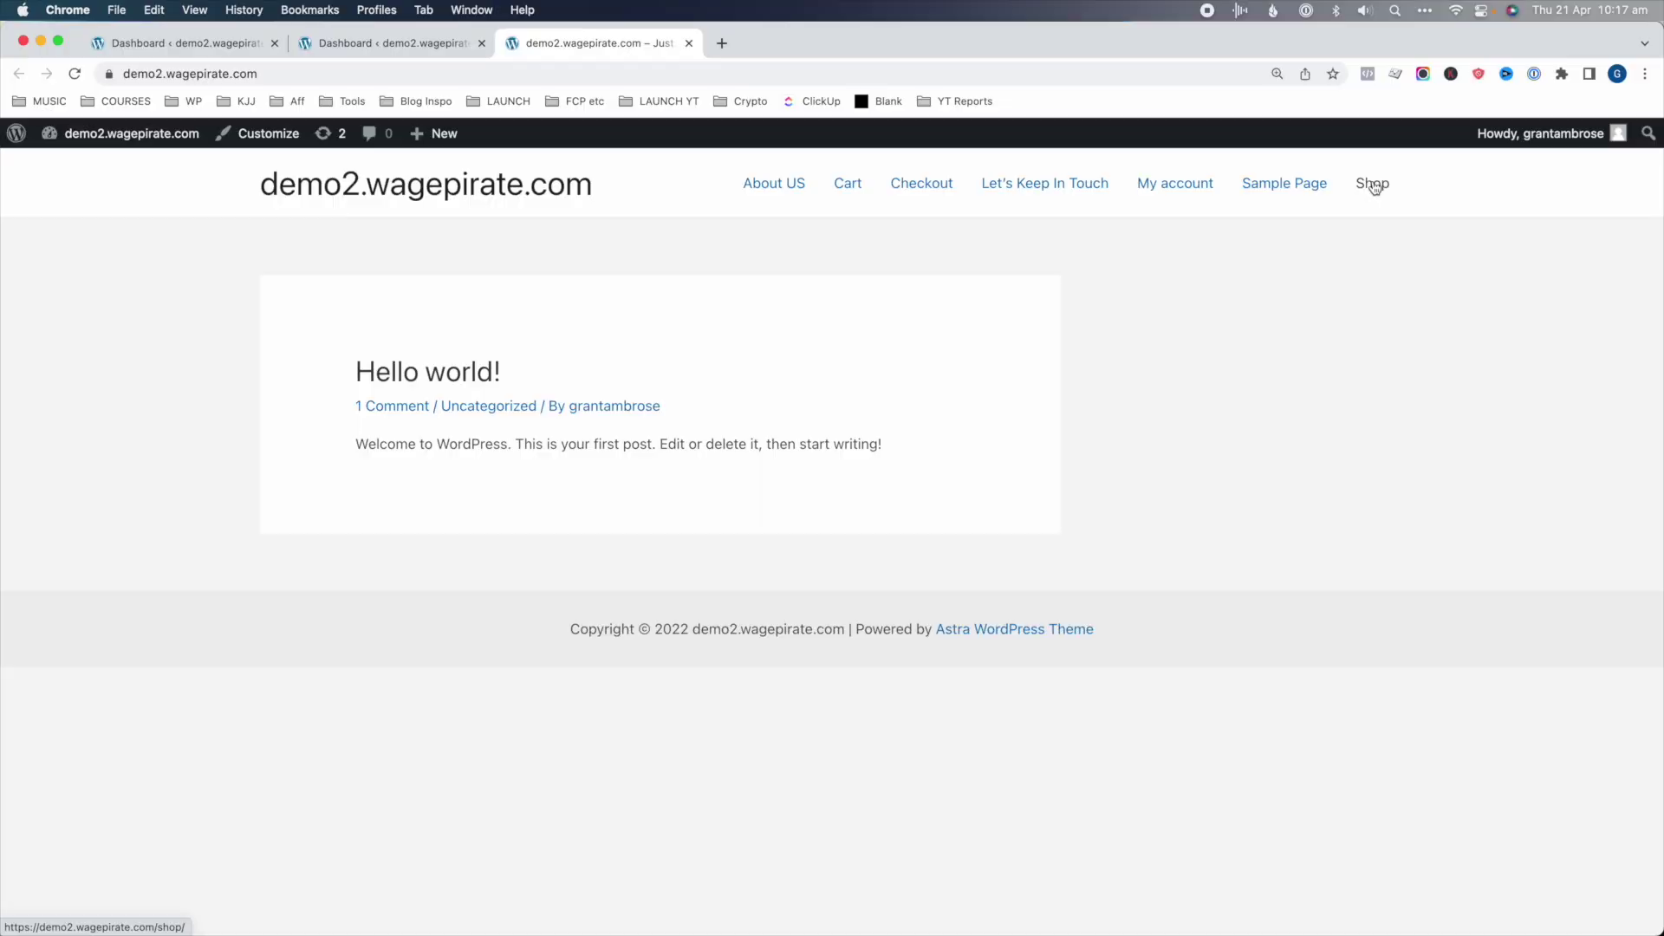
- Add the Album to the cart from the store's Shop page
left_click(1373, 186)
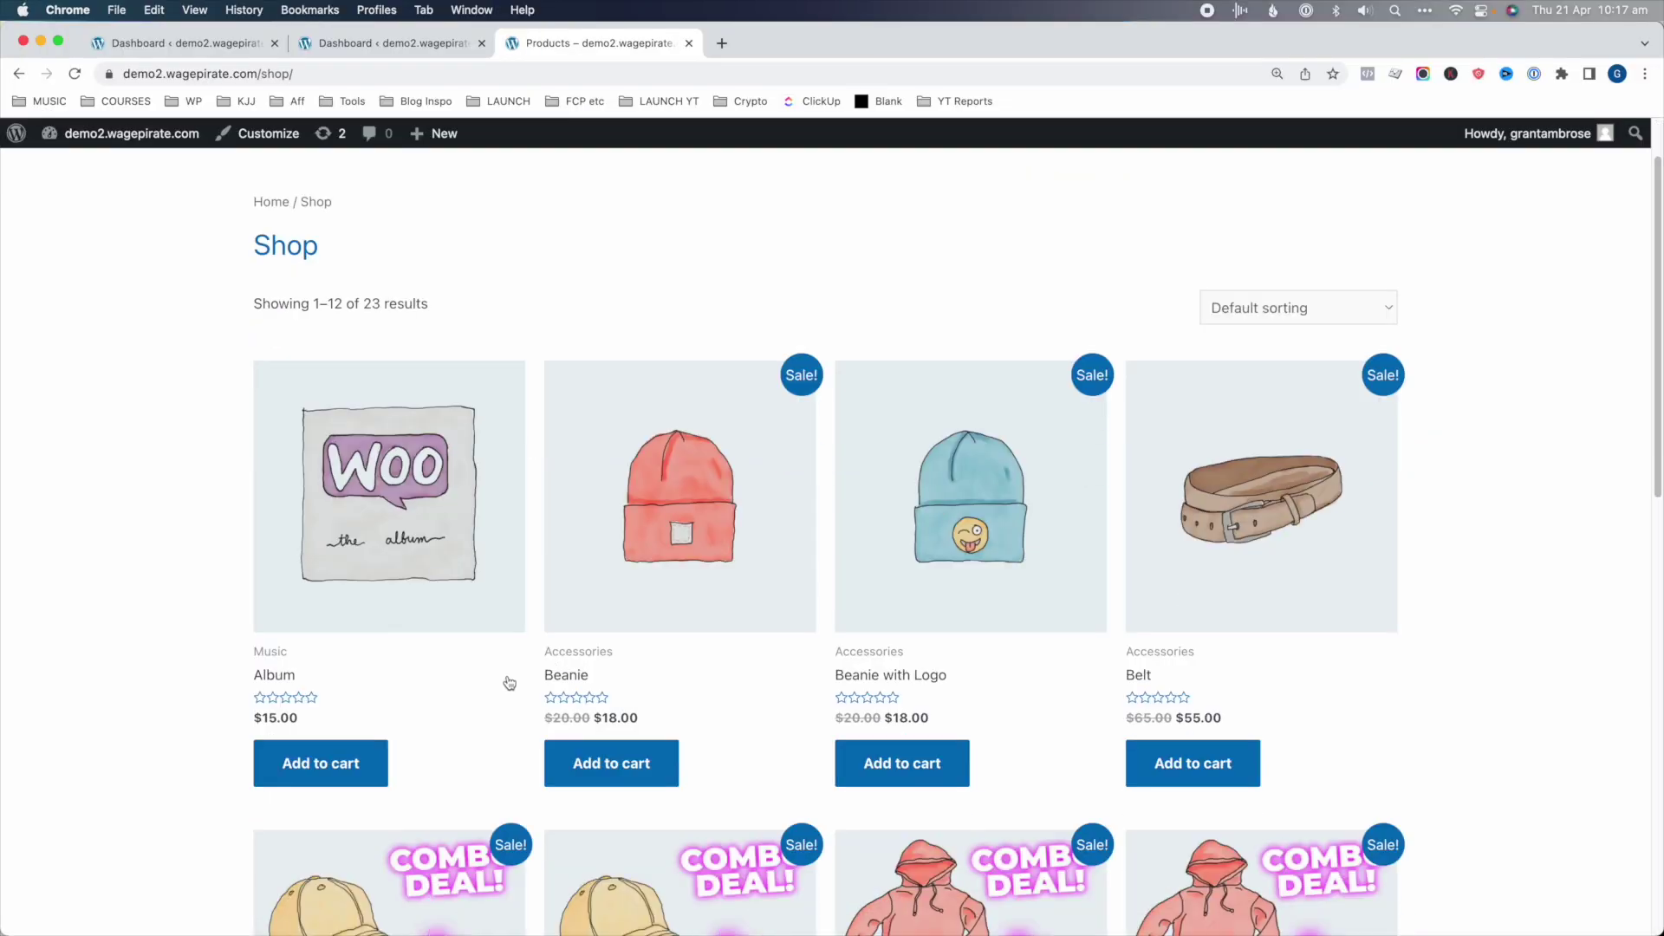
left_click(321, 759)
scroll(1153, 780, "down", 10)
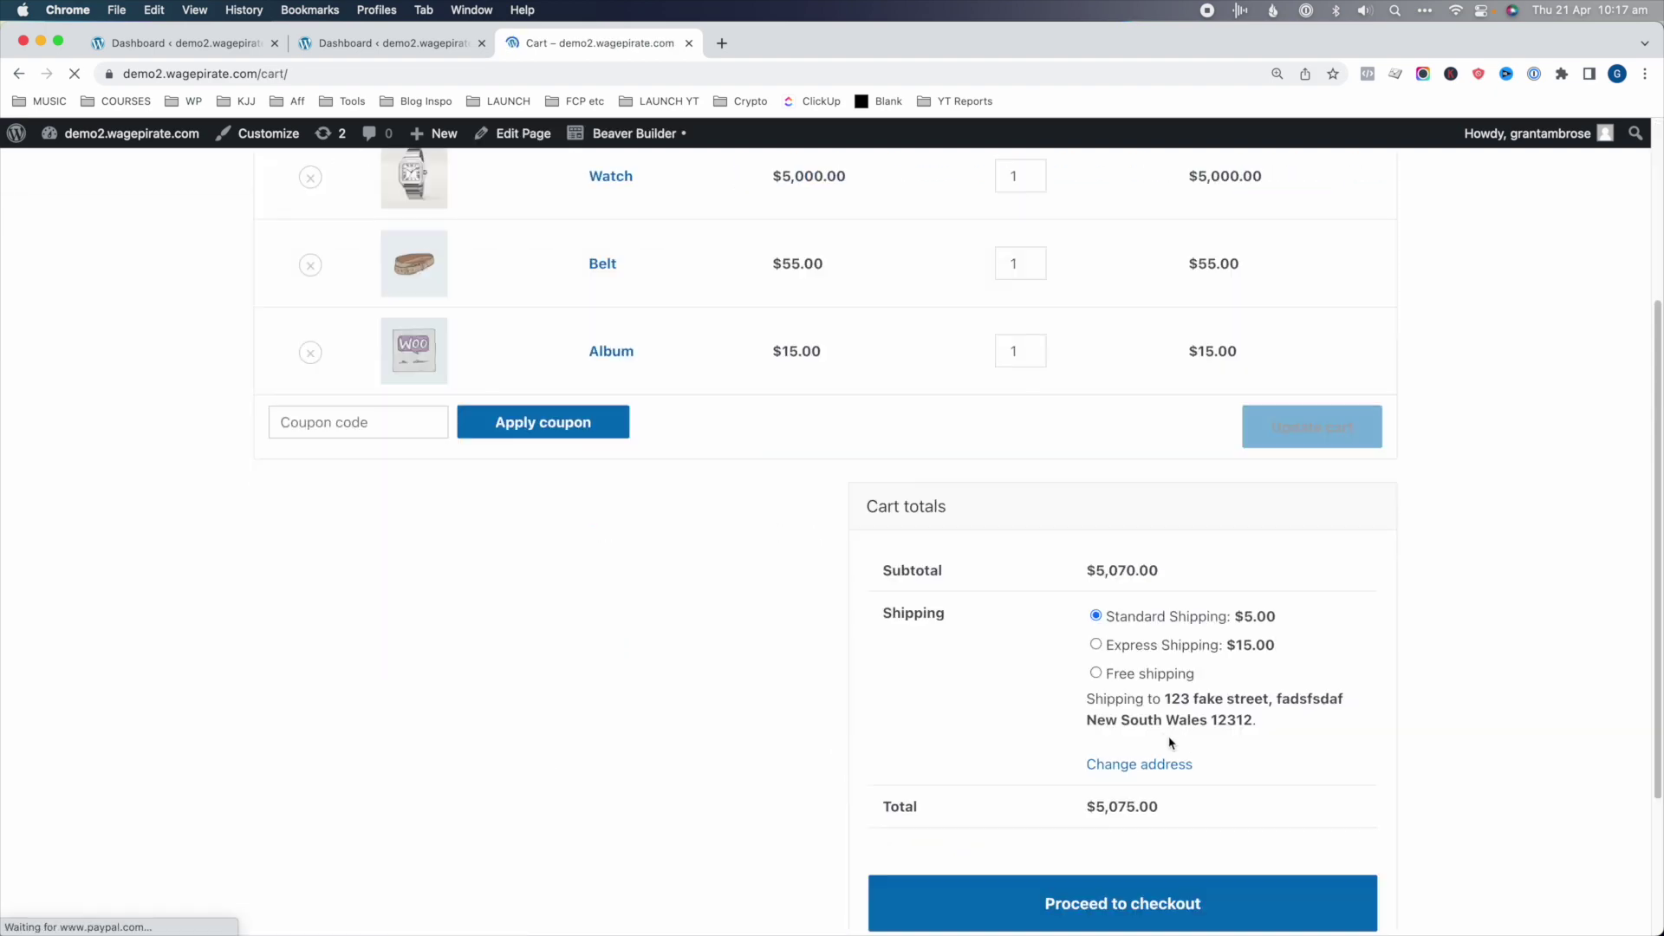
- Proceed to checkout listing Watch, Belt and Album, then return to the admin Dashboard tab
left_click(1109, 684)
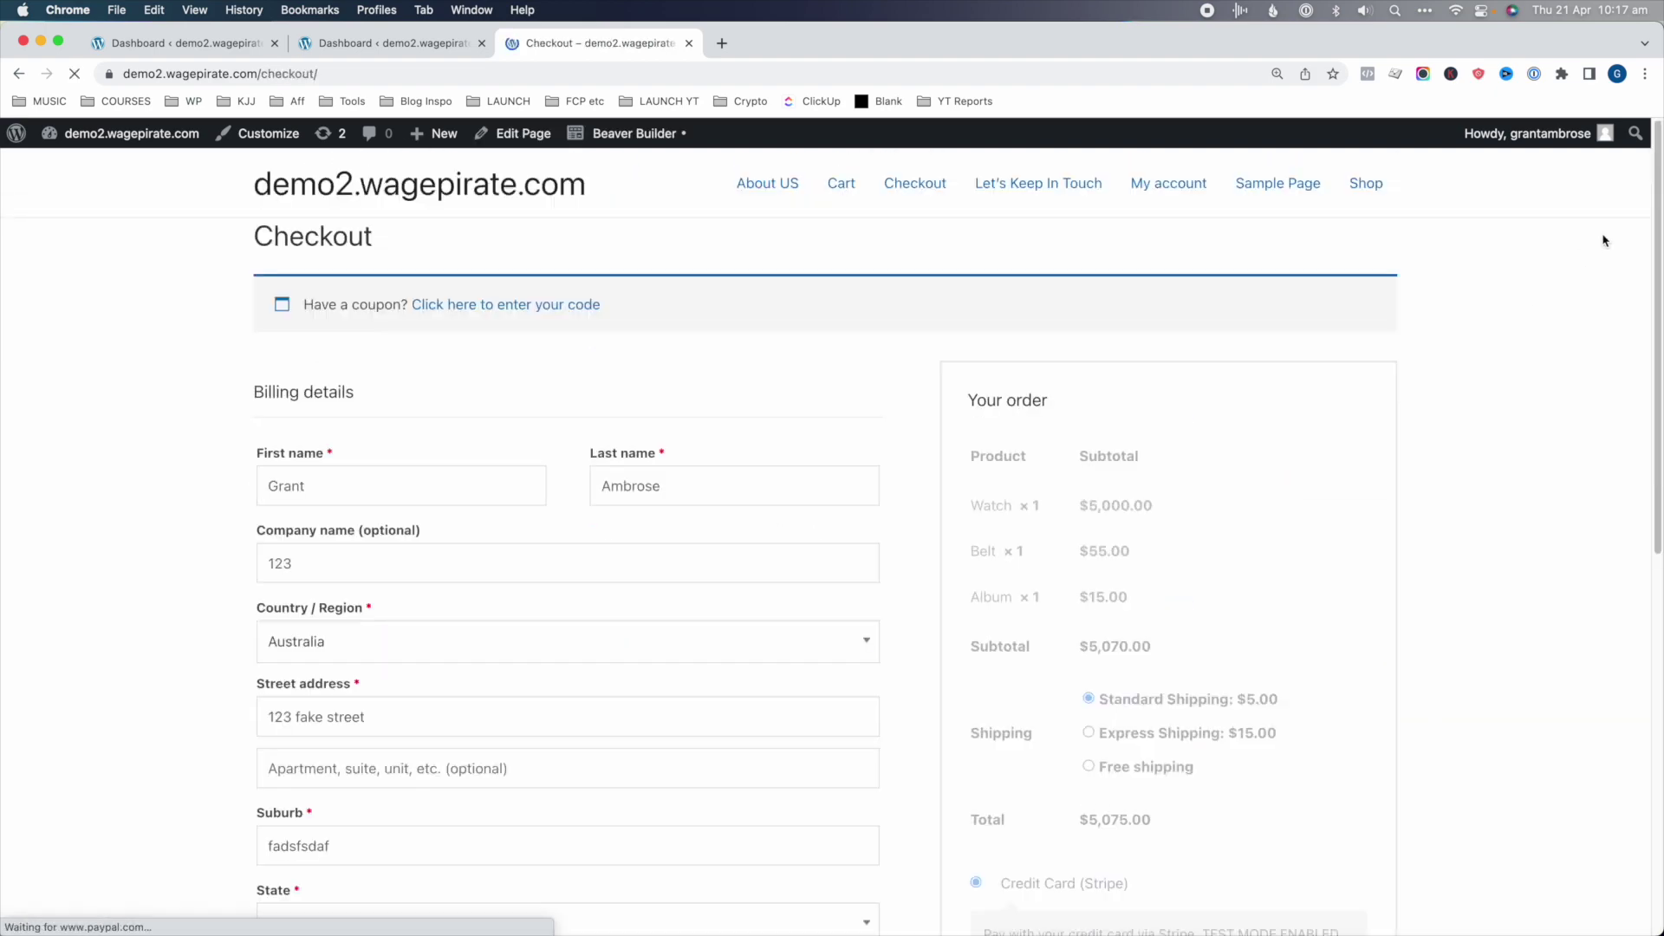
left_click_drag(1657, 169, 1654, 252)
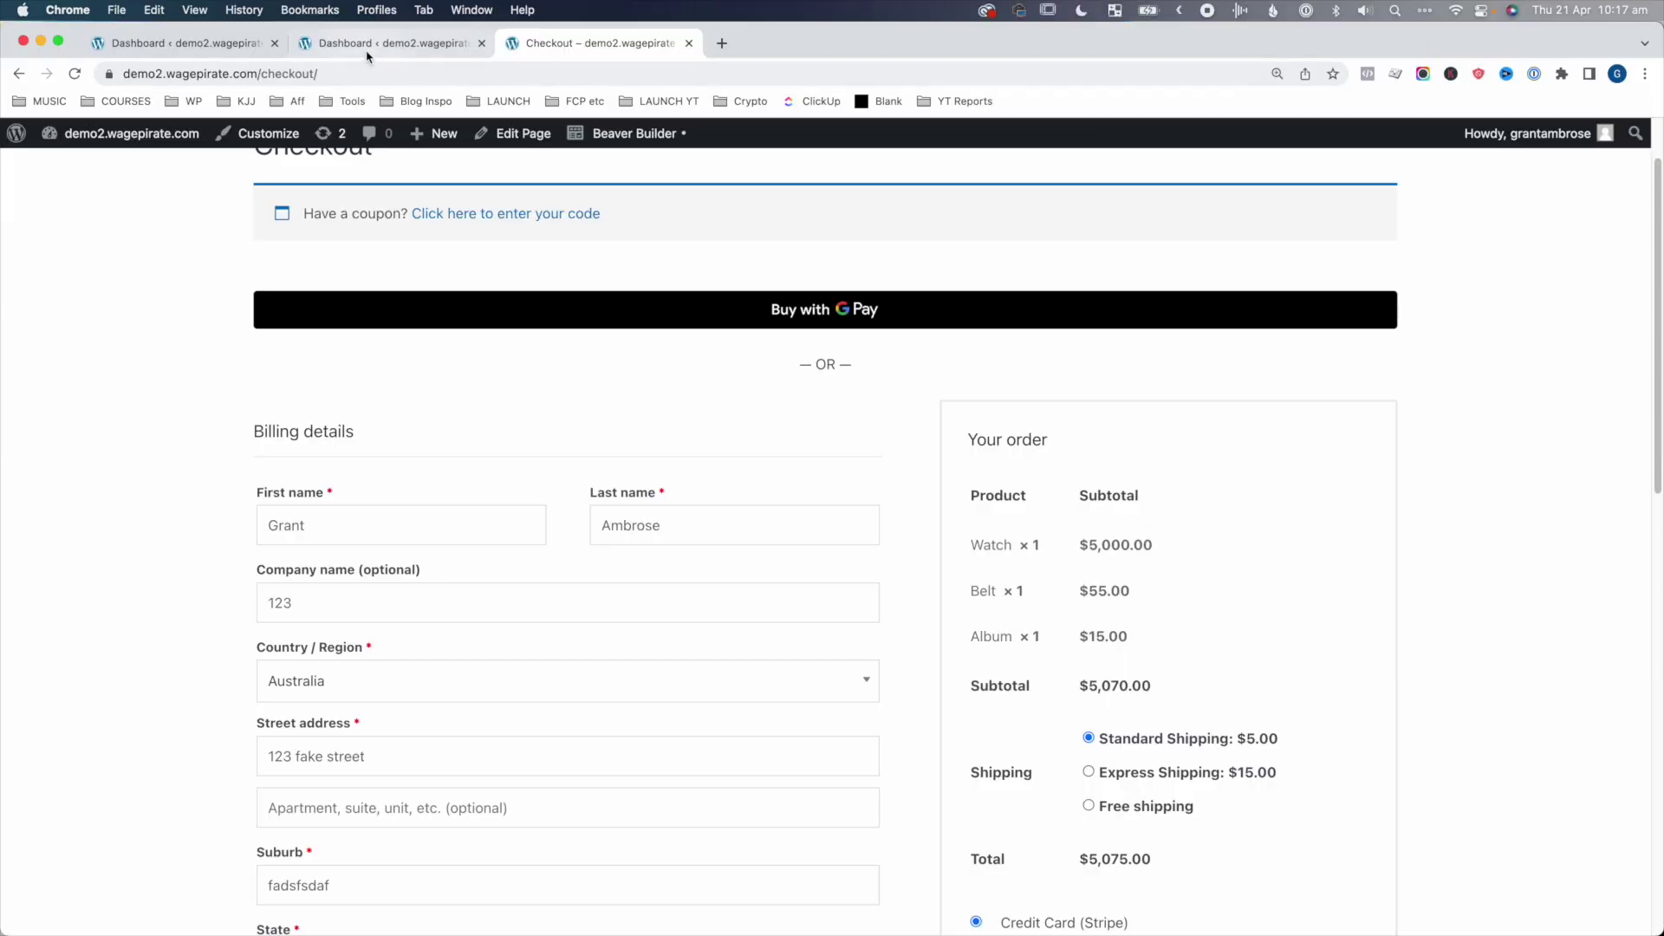
left_click(367, 47)
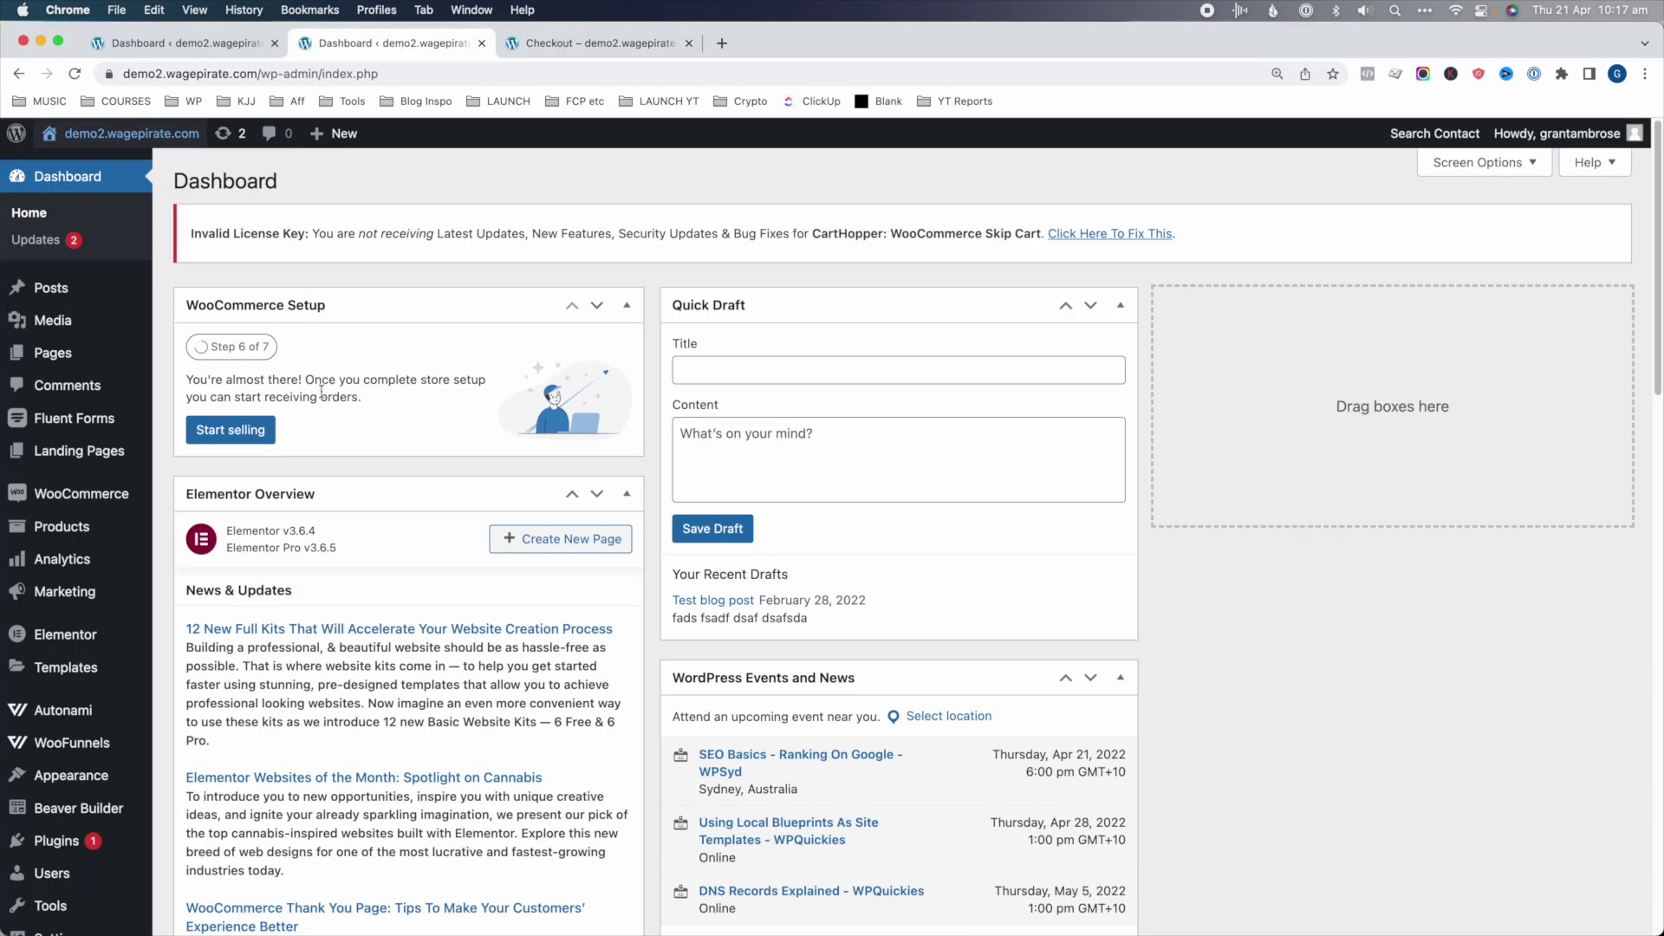
- Open WooFunnels > Funnels to list all 17 funnels
mouse_move(87, 745)
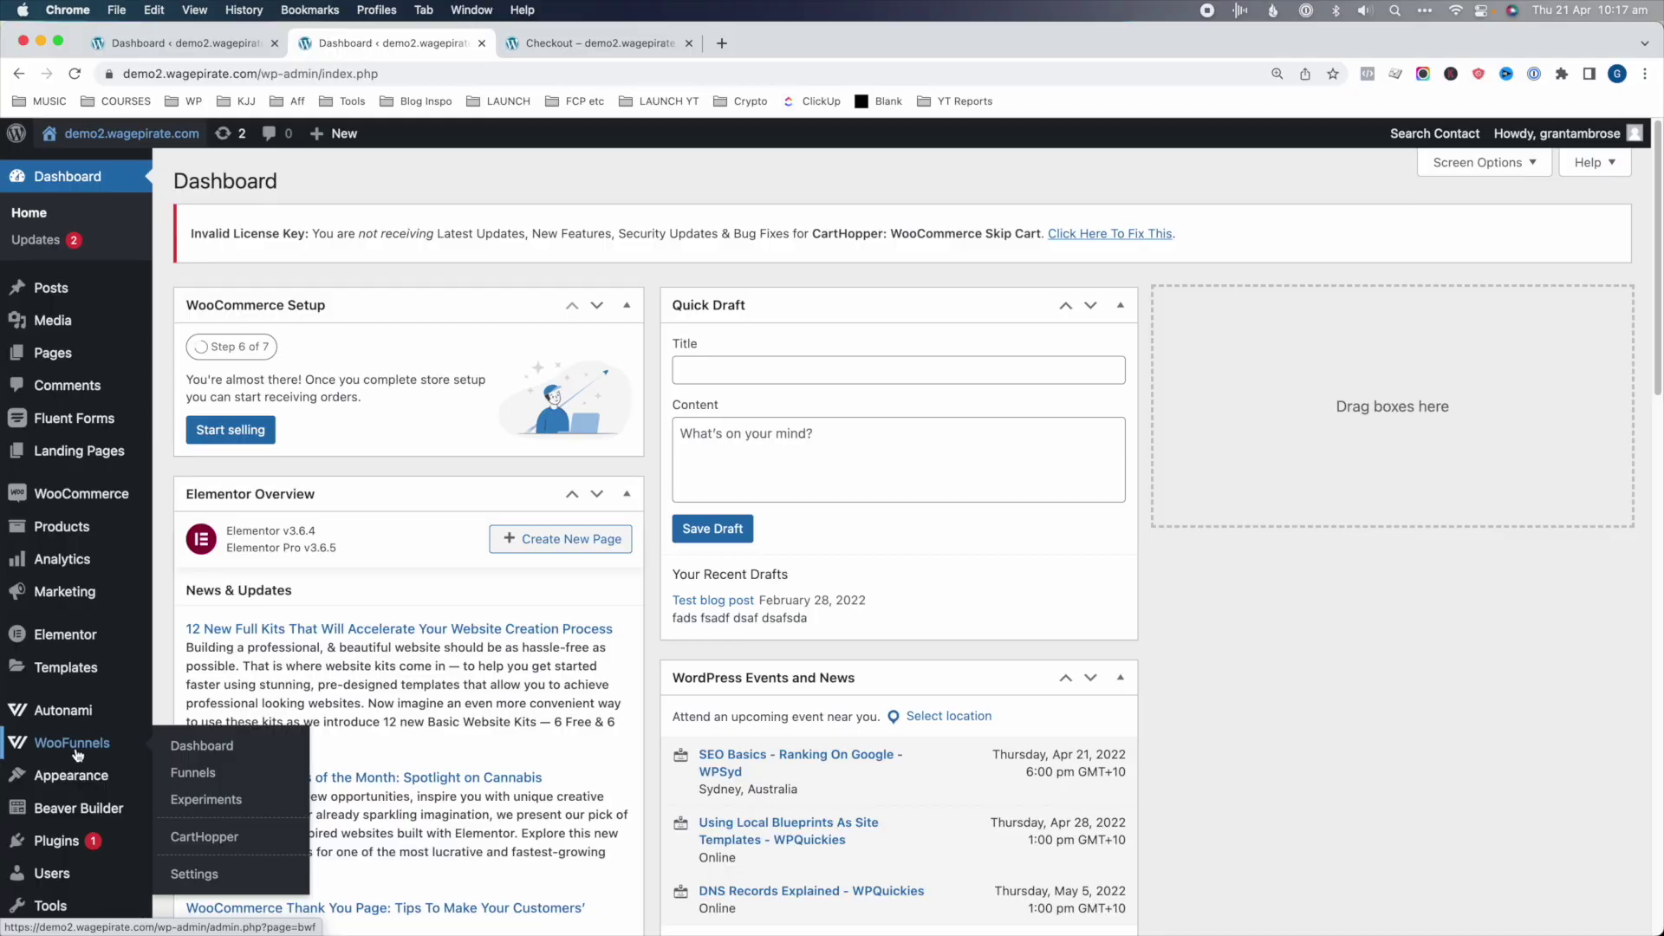
left_click(201, 772)
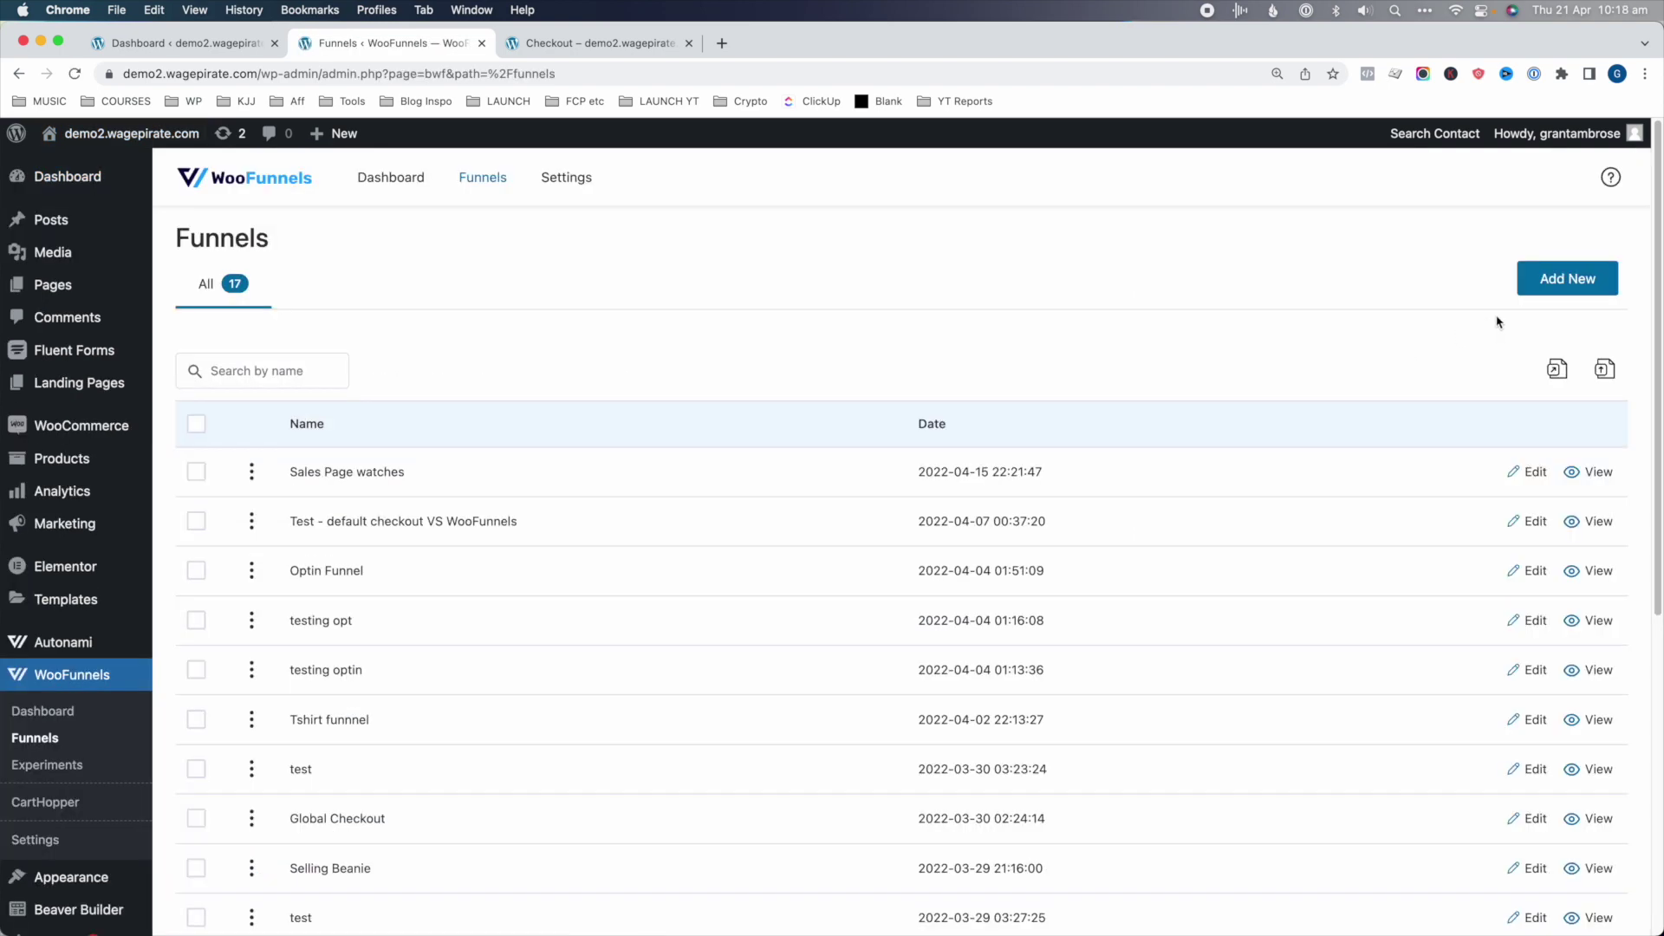
- Create a funnel titled 'Global Checkout - Main Woo Checkout' and show the Checkouts templates
left_click(1555, 286)
left_click(871, 520)
type("Global Checkout - Main Woo Checkout")
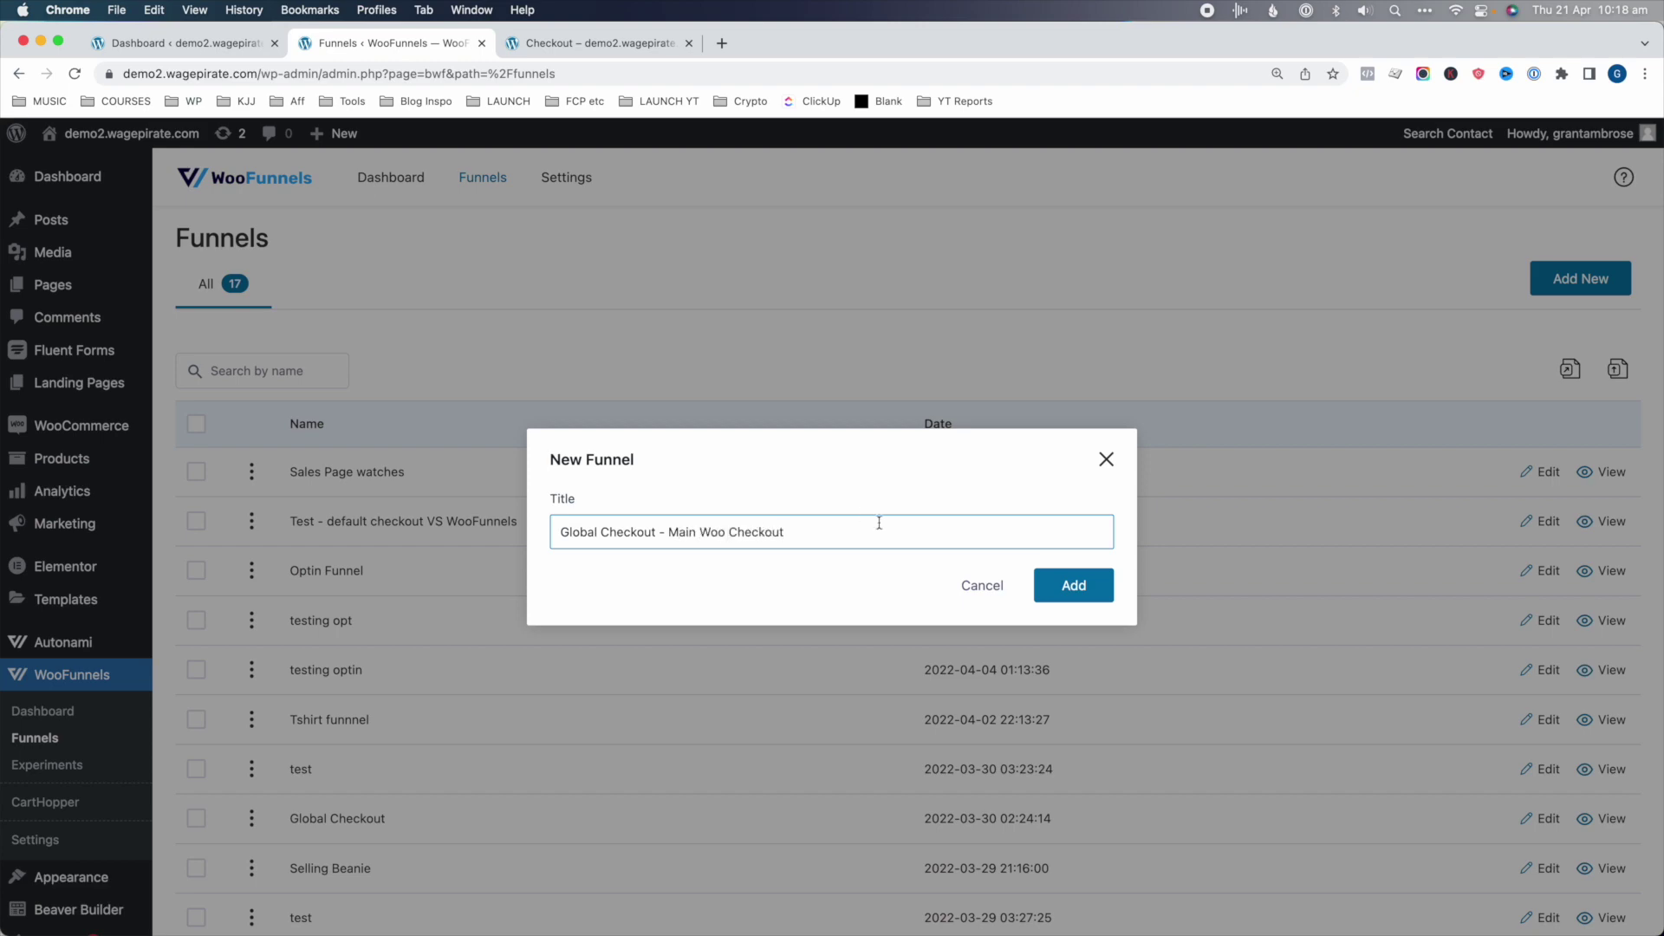
left_click(1071, 586)
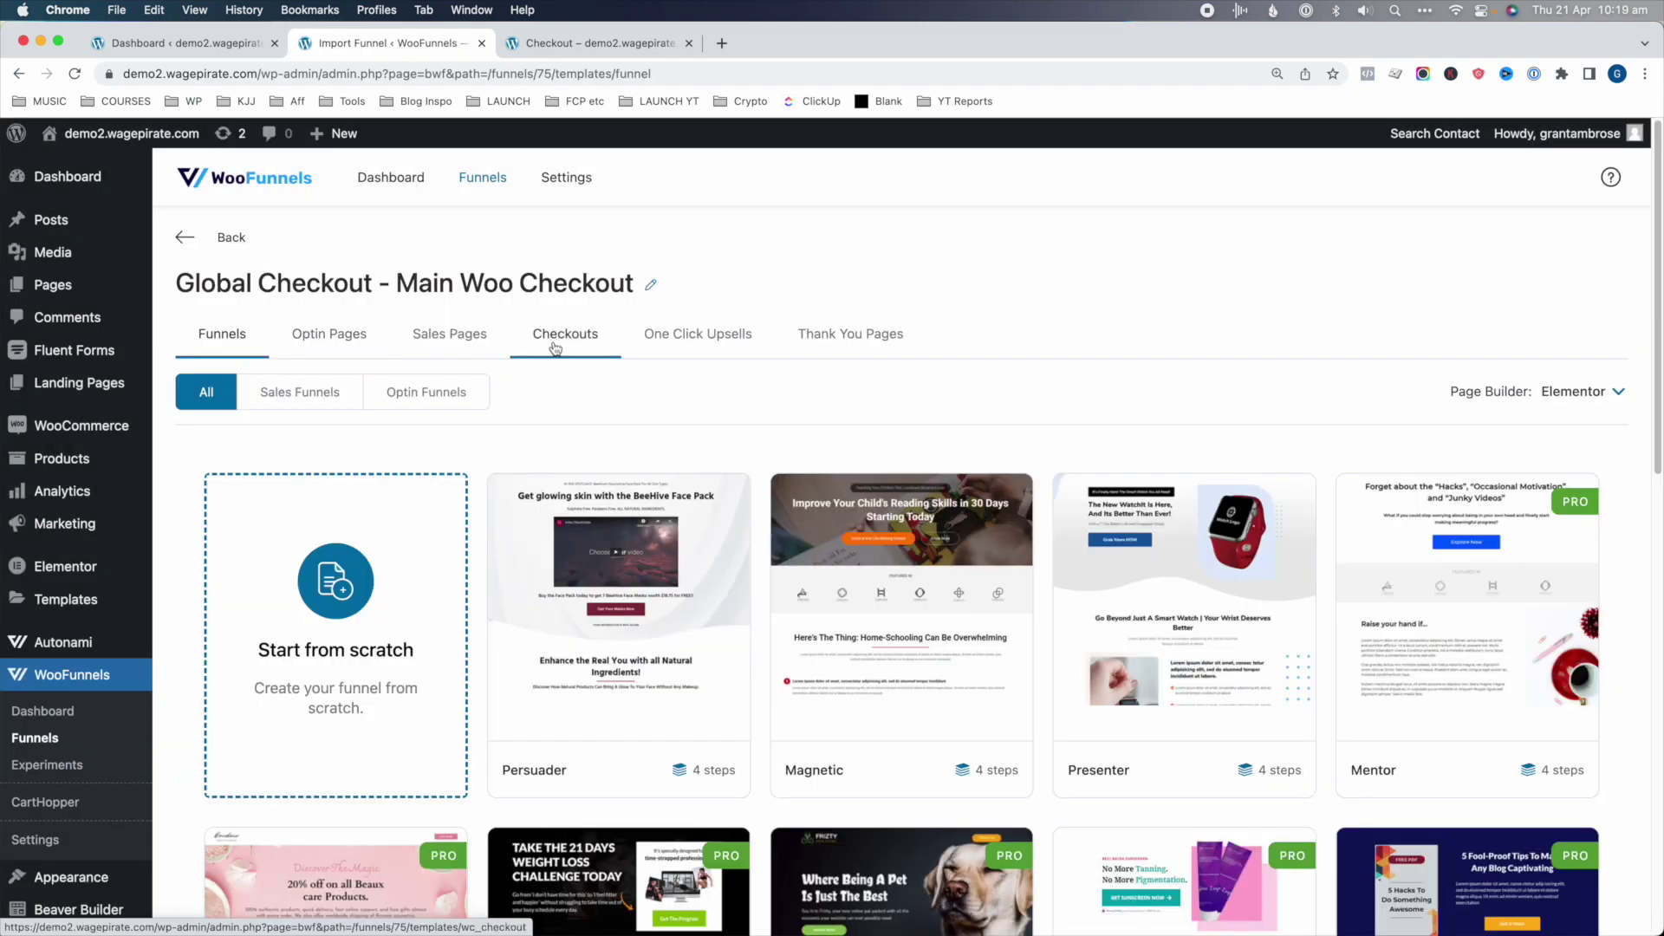
left_click(602, 338)
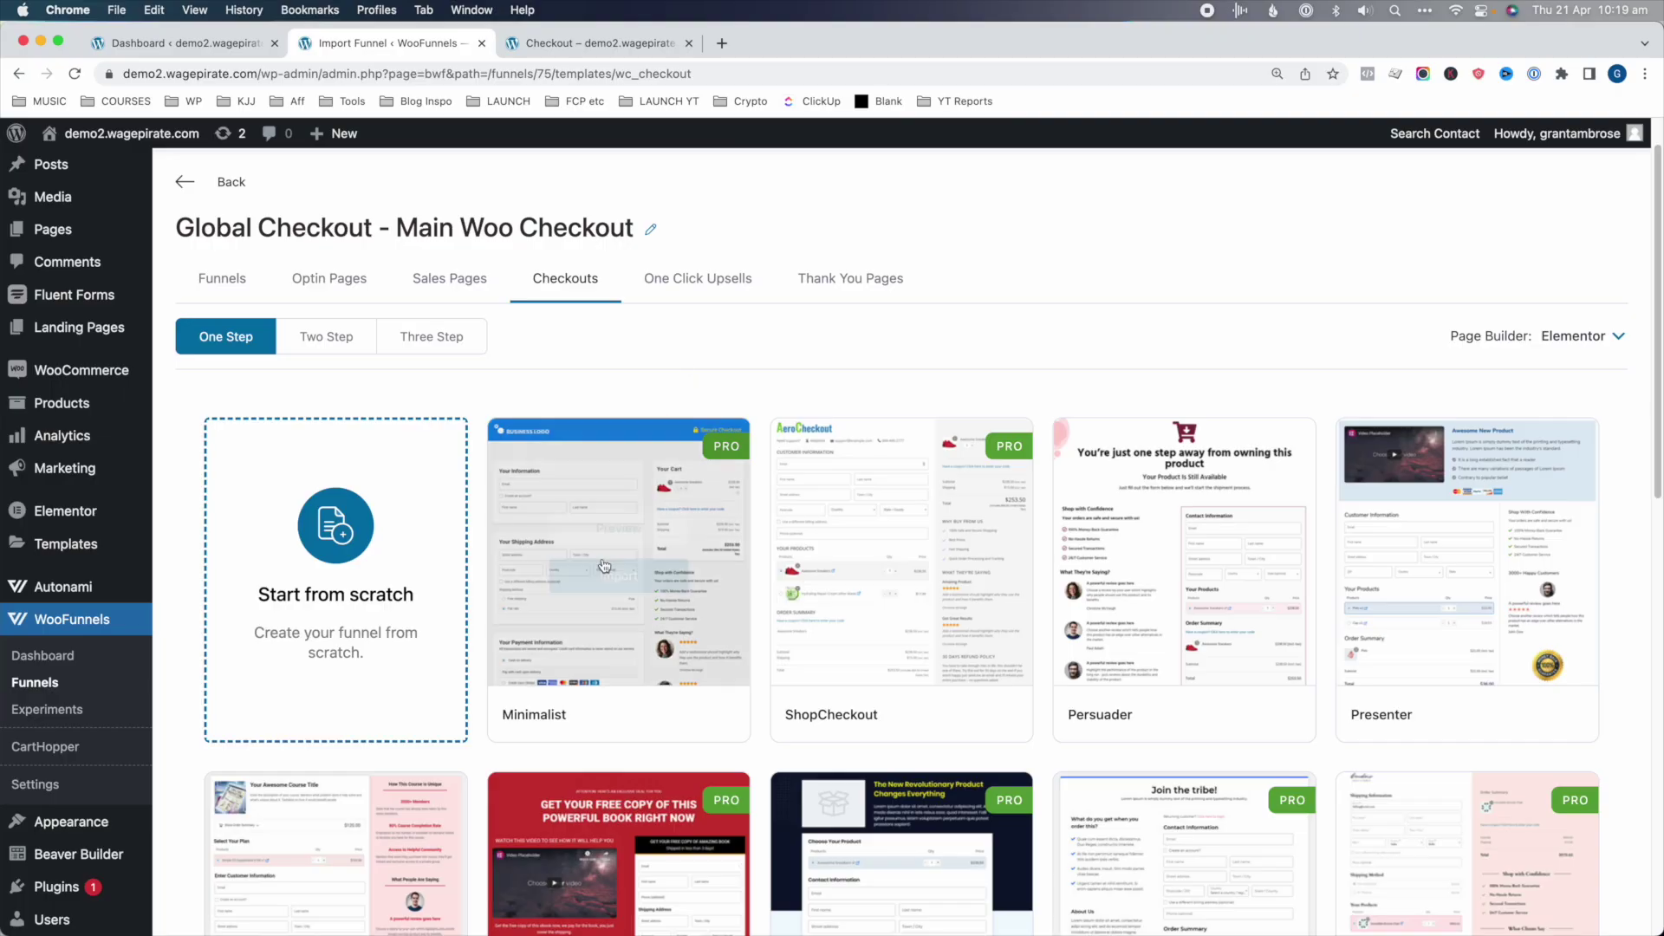
- Preview the Minimalist and ShopCheckout checkout templates, settling on Minimalist
left_click(632, 530)
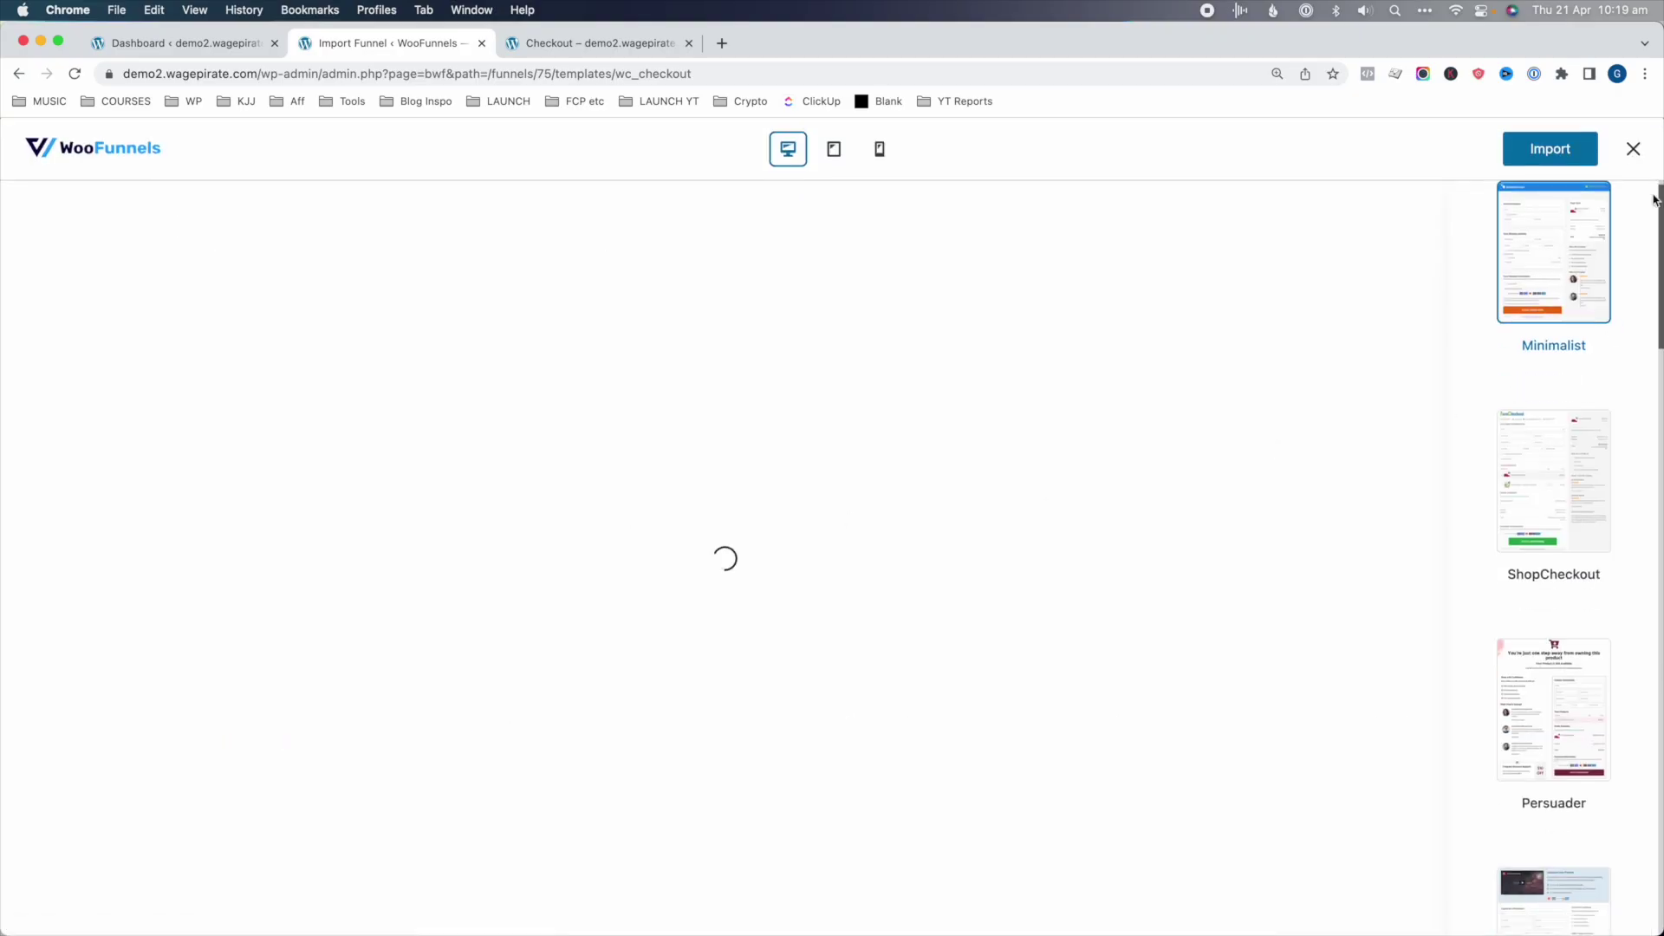
left_click_drag(1448, 243, 1485, 149)
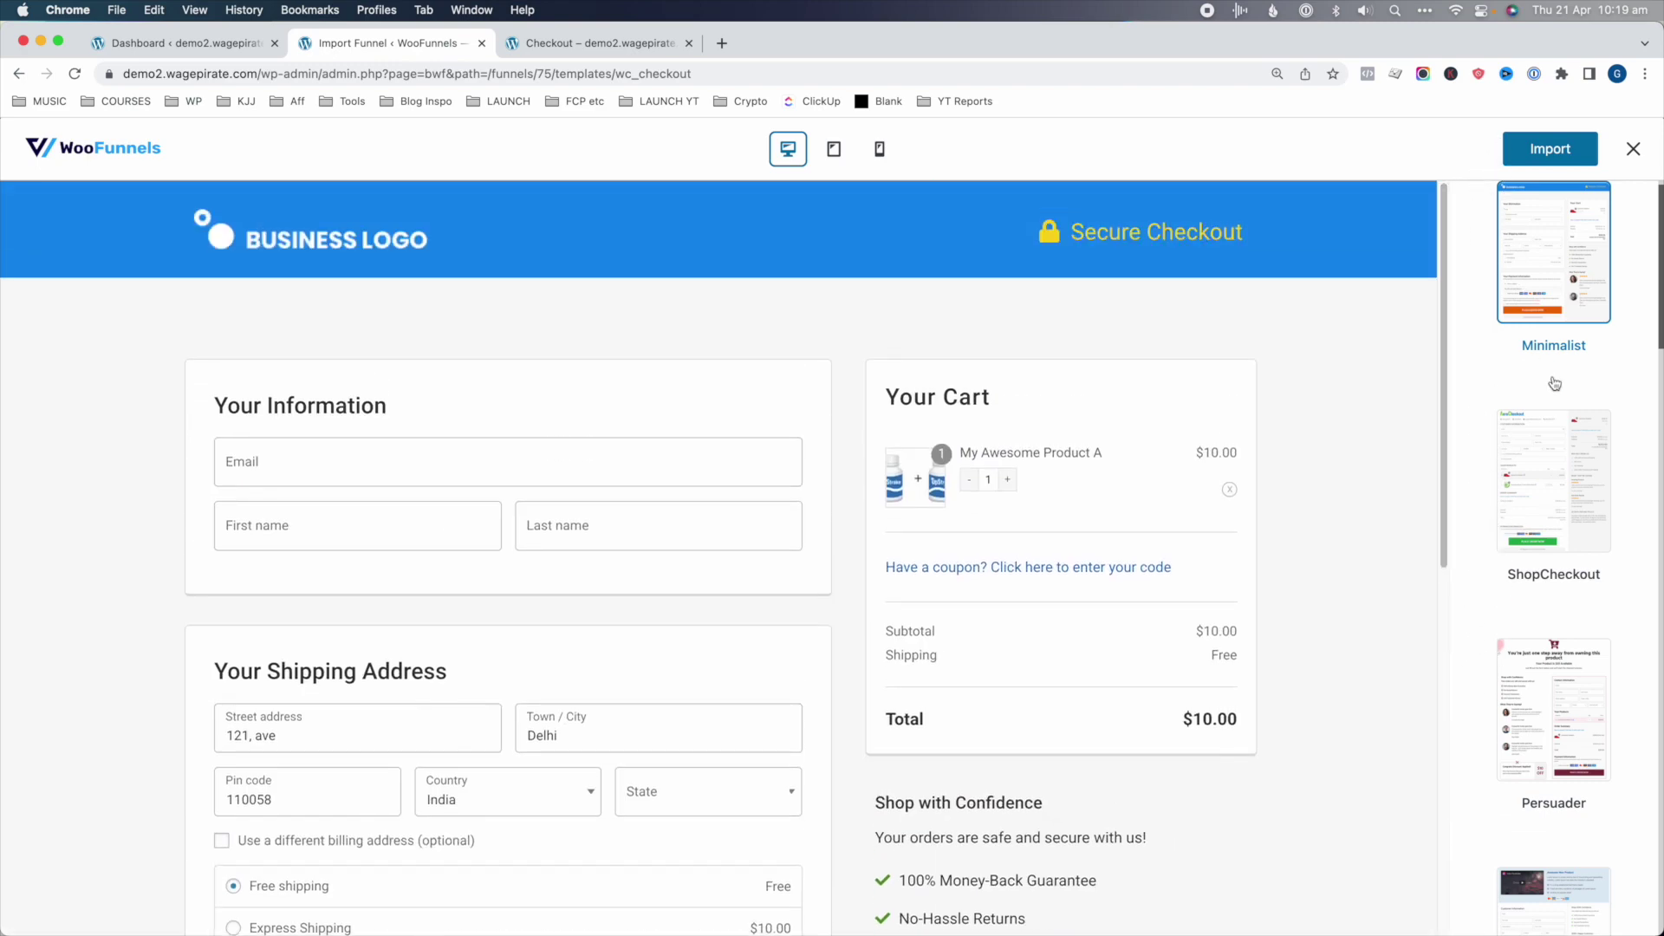
left_click(1571, 500)
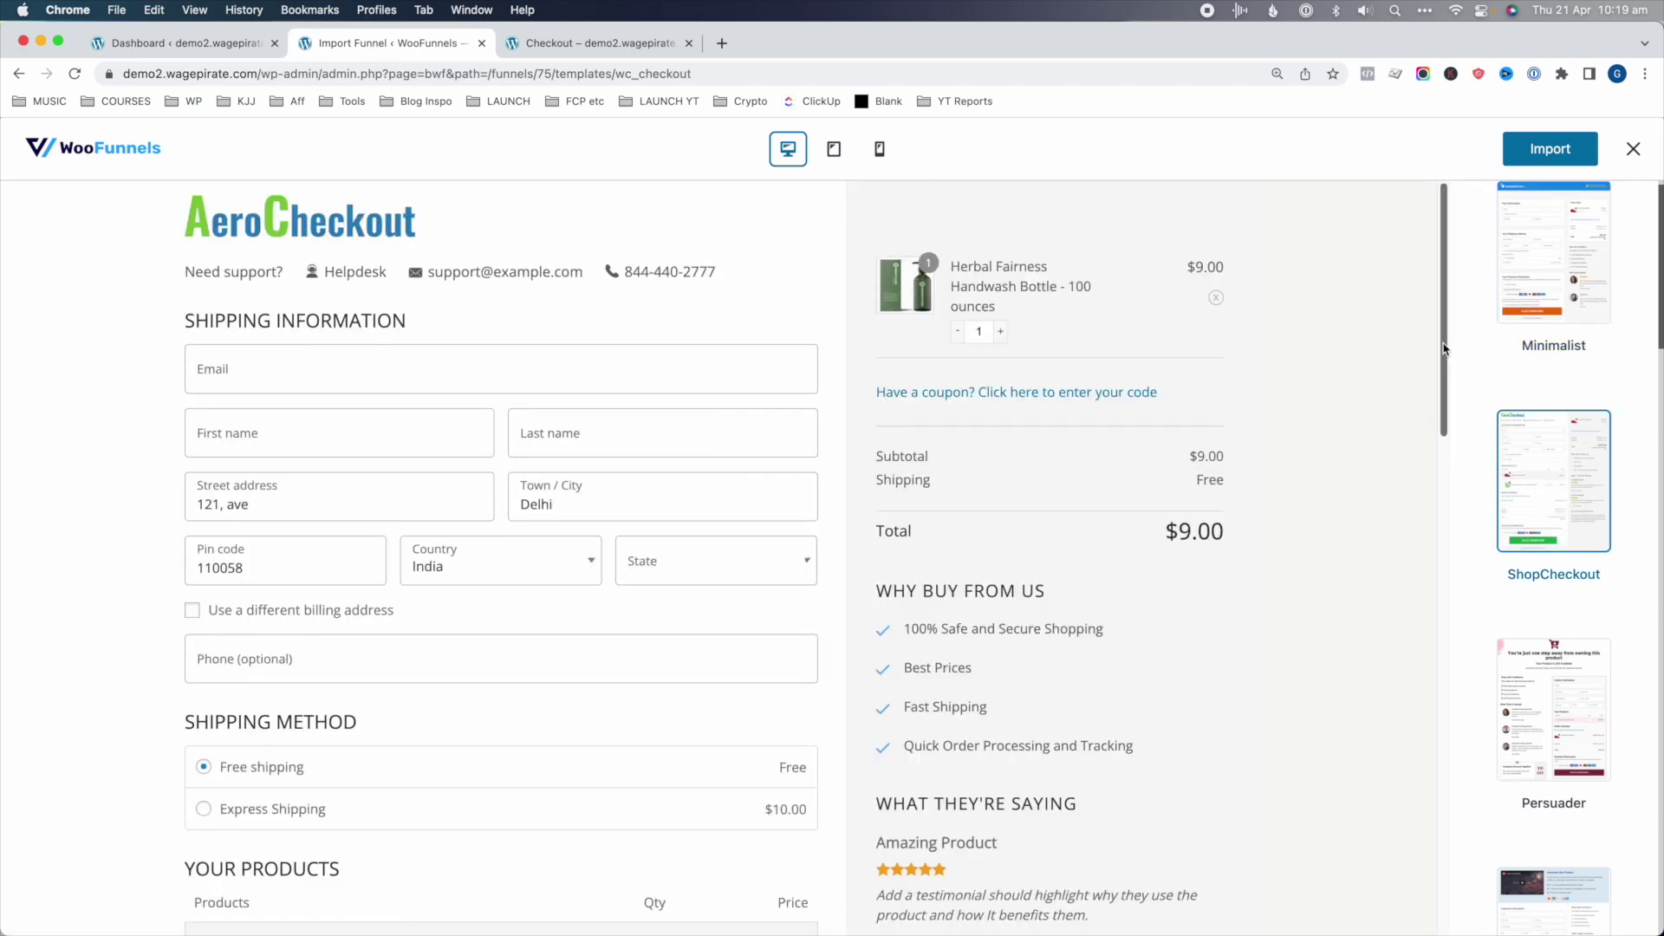
left_click_drag(1456, 357, 1487, 310)
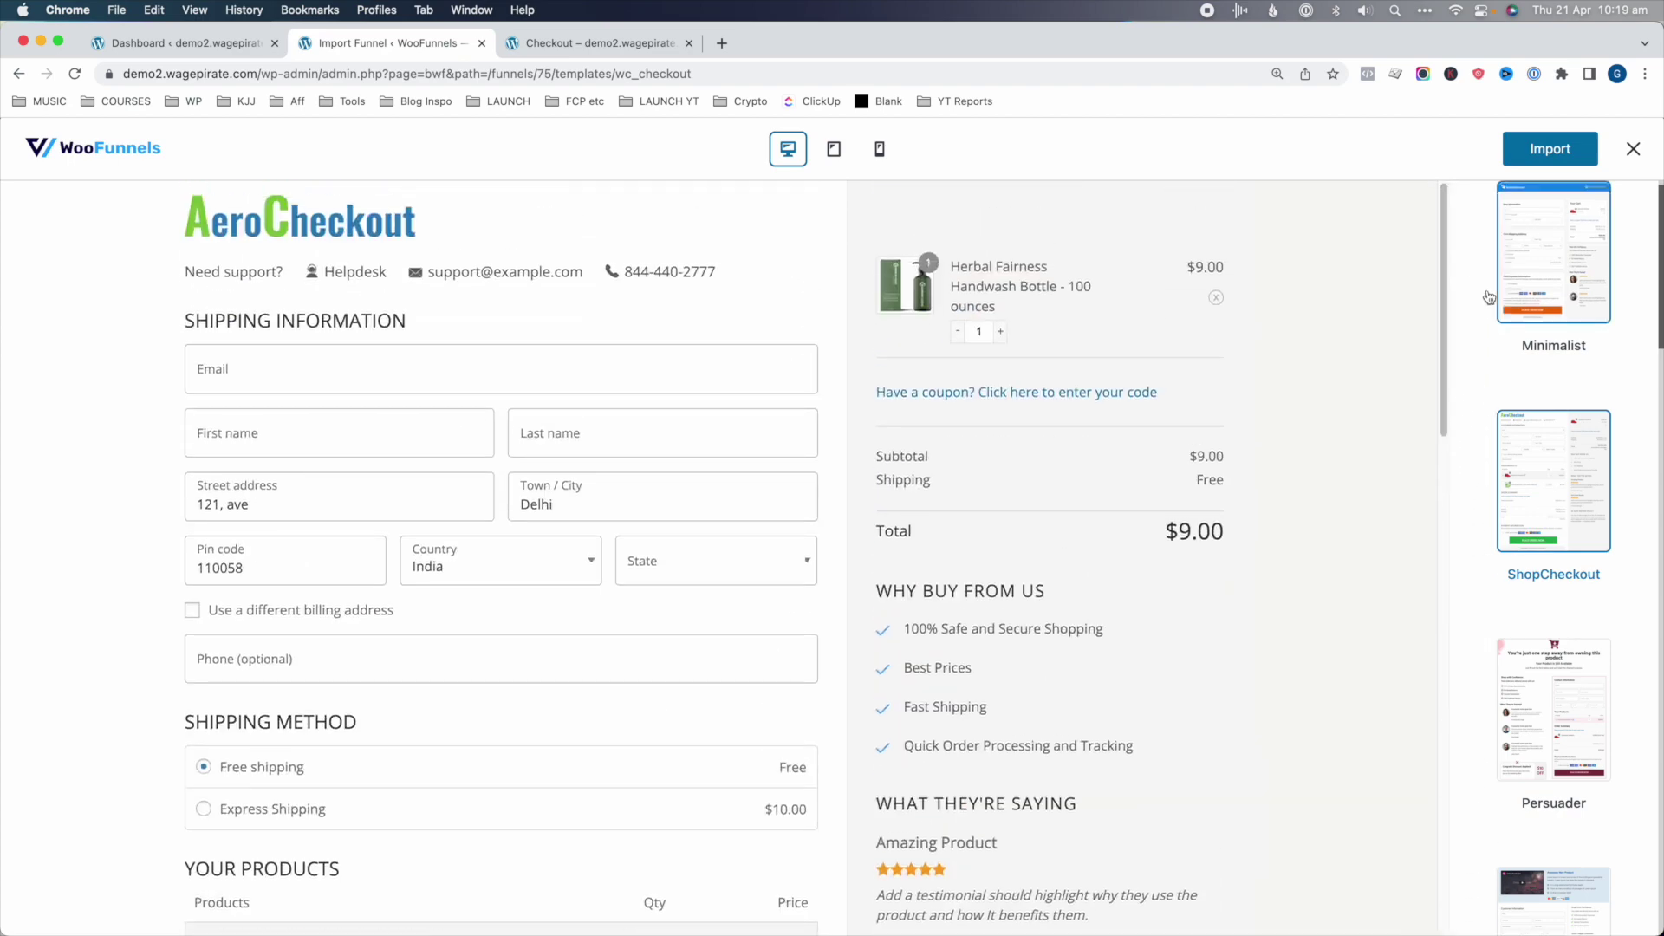
left_click(1551, 277)
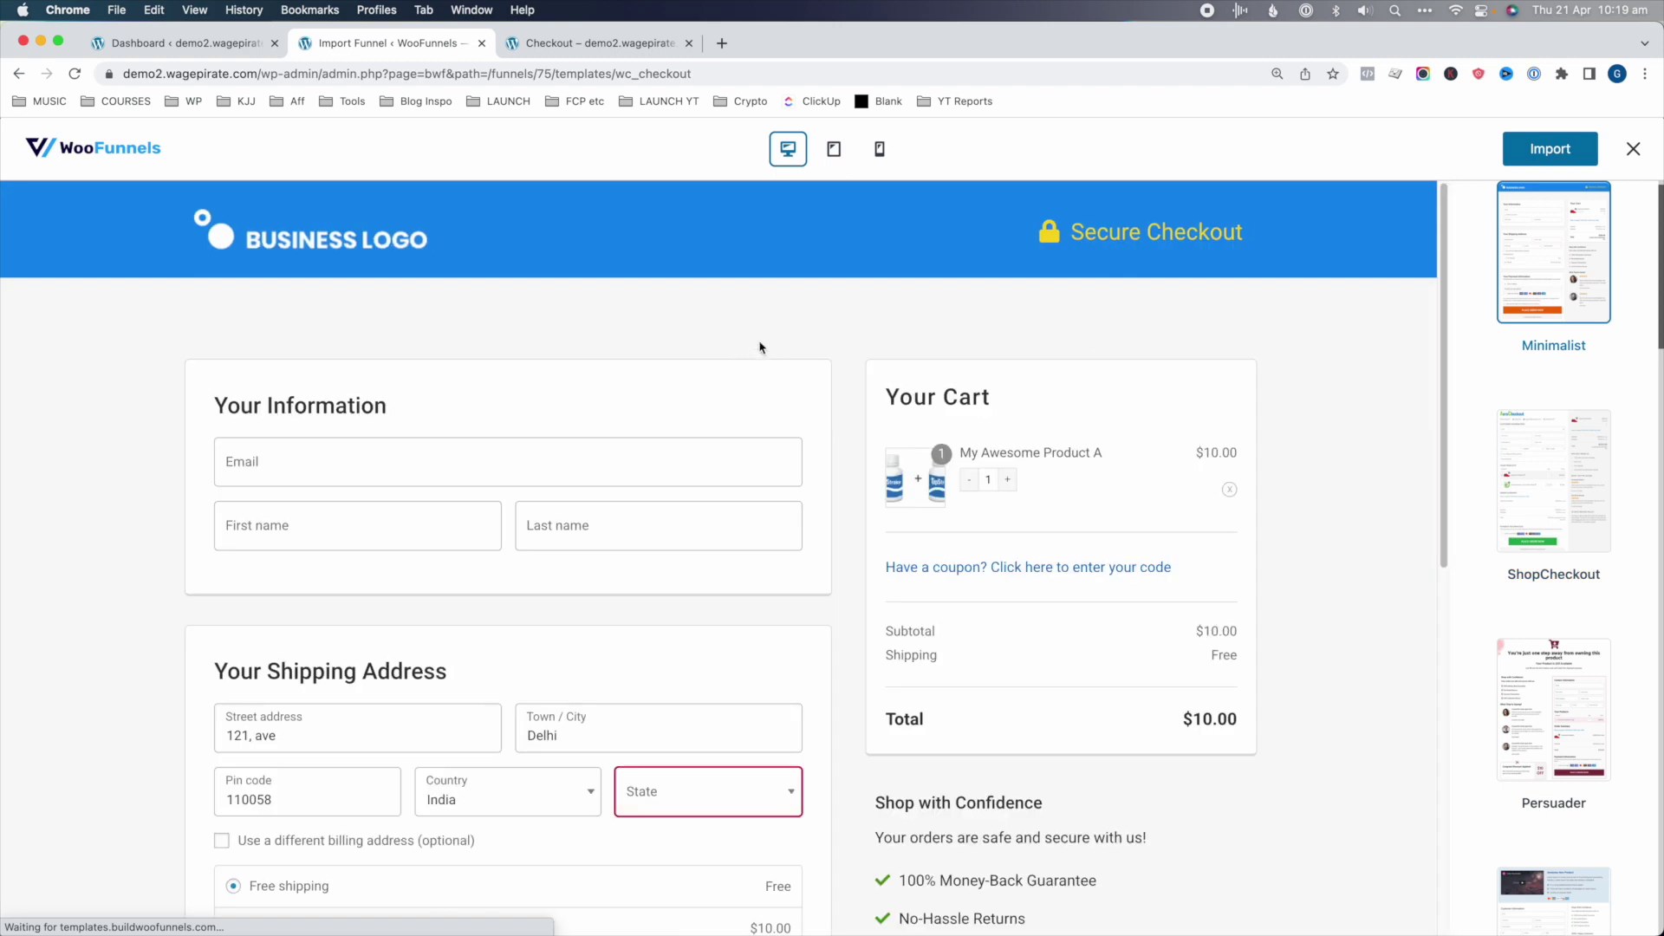
- Import Minimalist as the funnel's checkout step and open its Edit Checkout Page details
left_click(1549, 148)
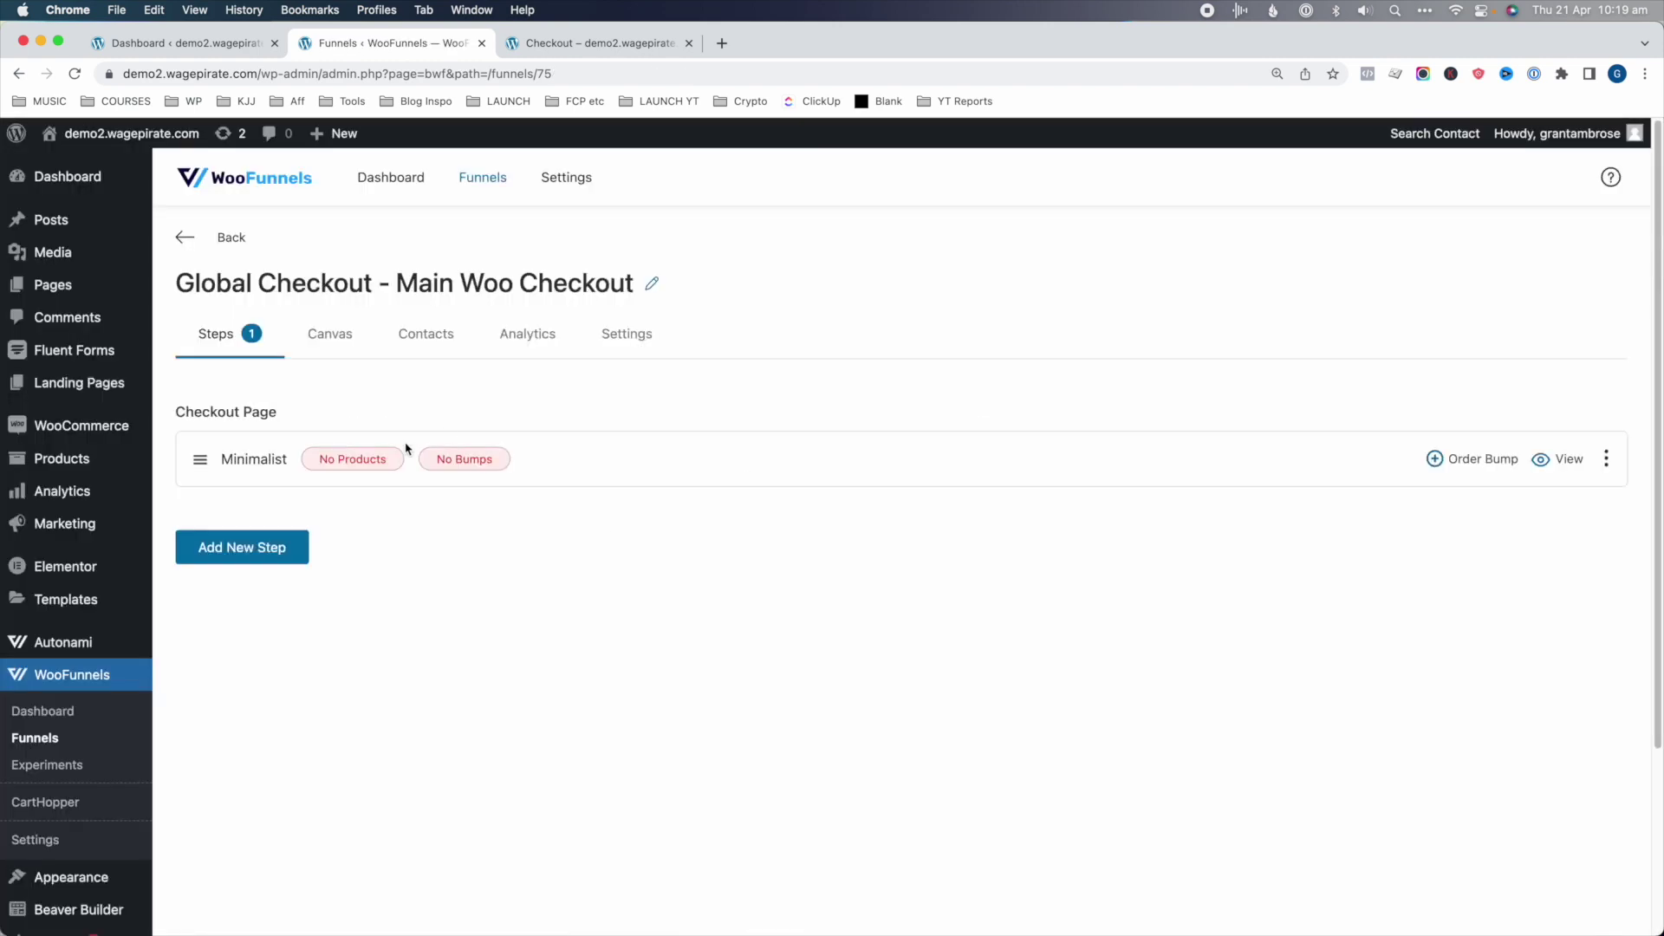
left_click(254, 461)
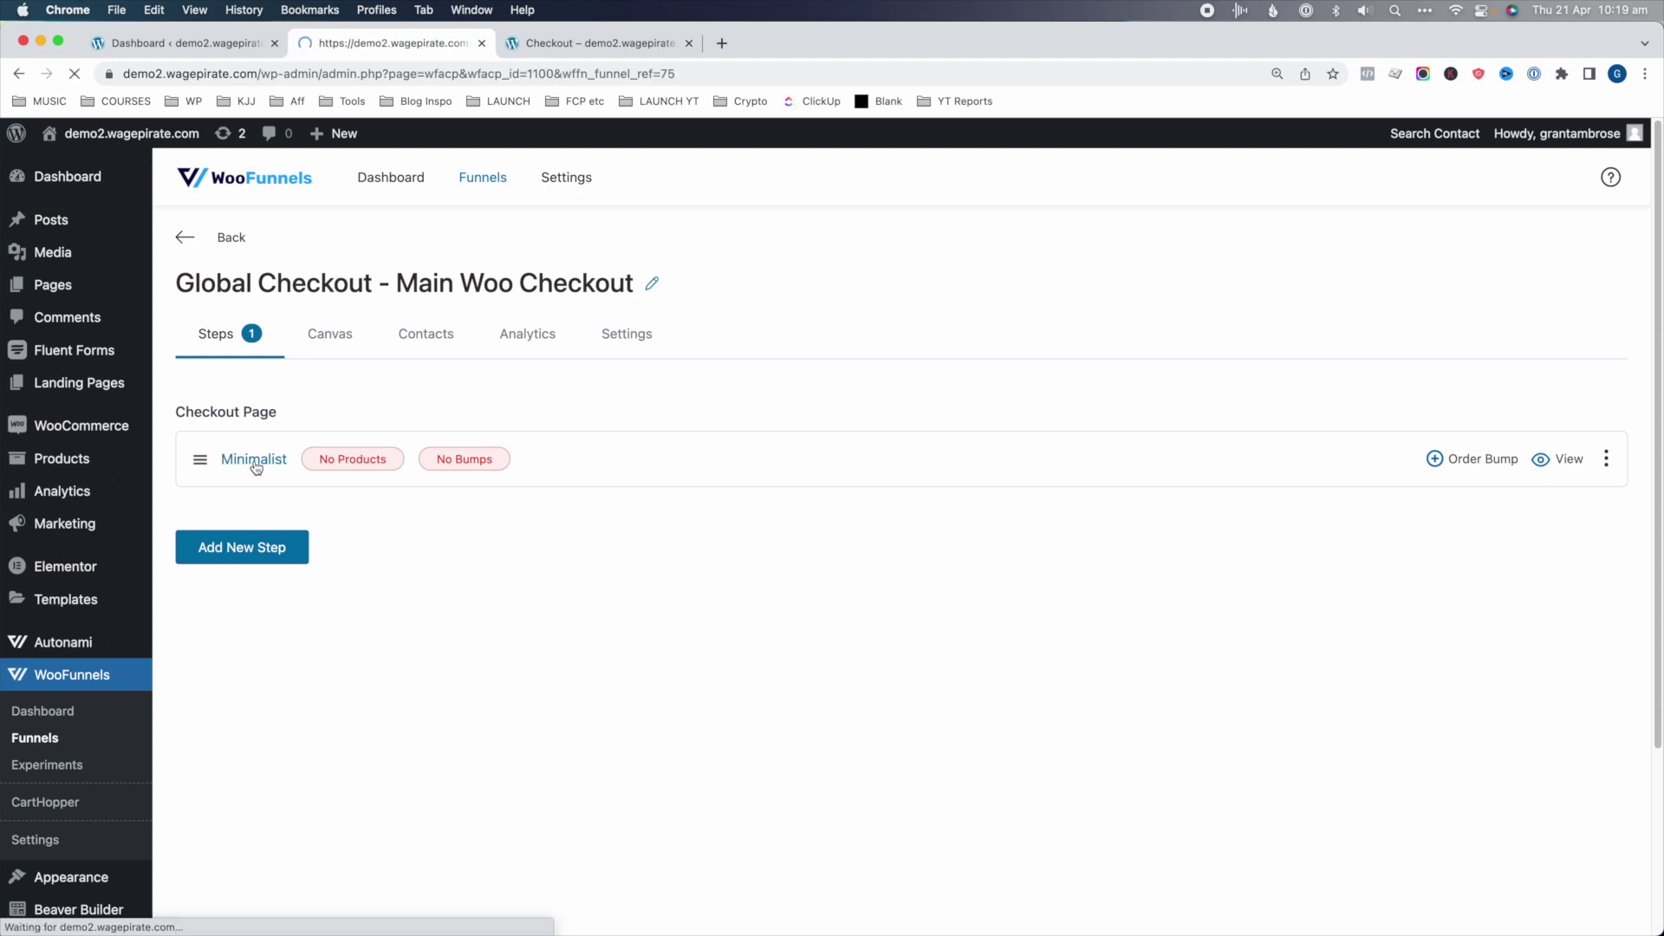
left_click(433, 289)
- Retitle the checkout page 'Checkout page - main woo checkout', reuse it as the permalink, and update
left_click(394, 321)
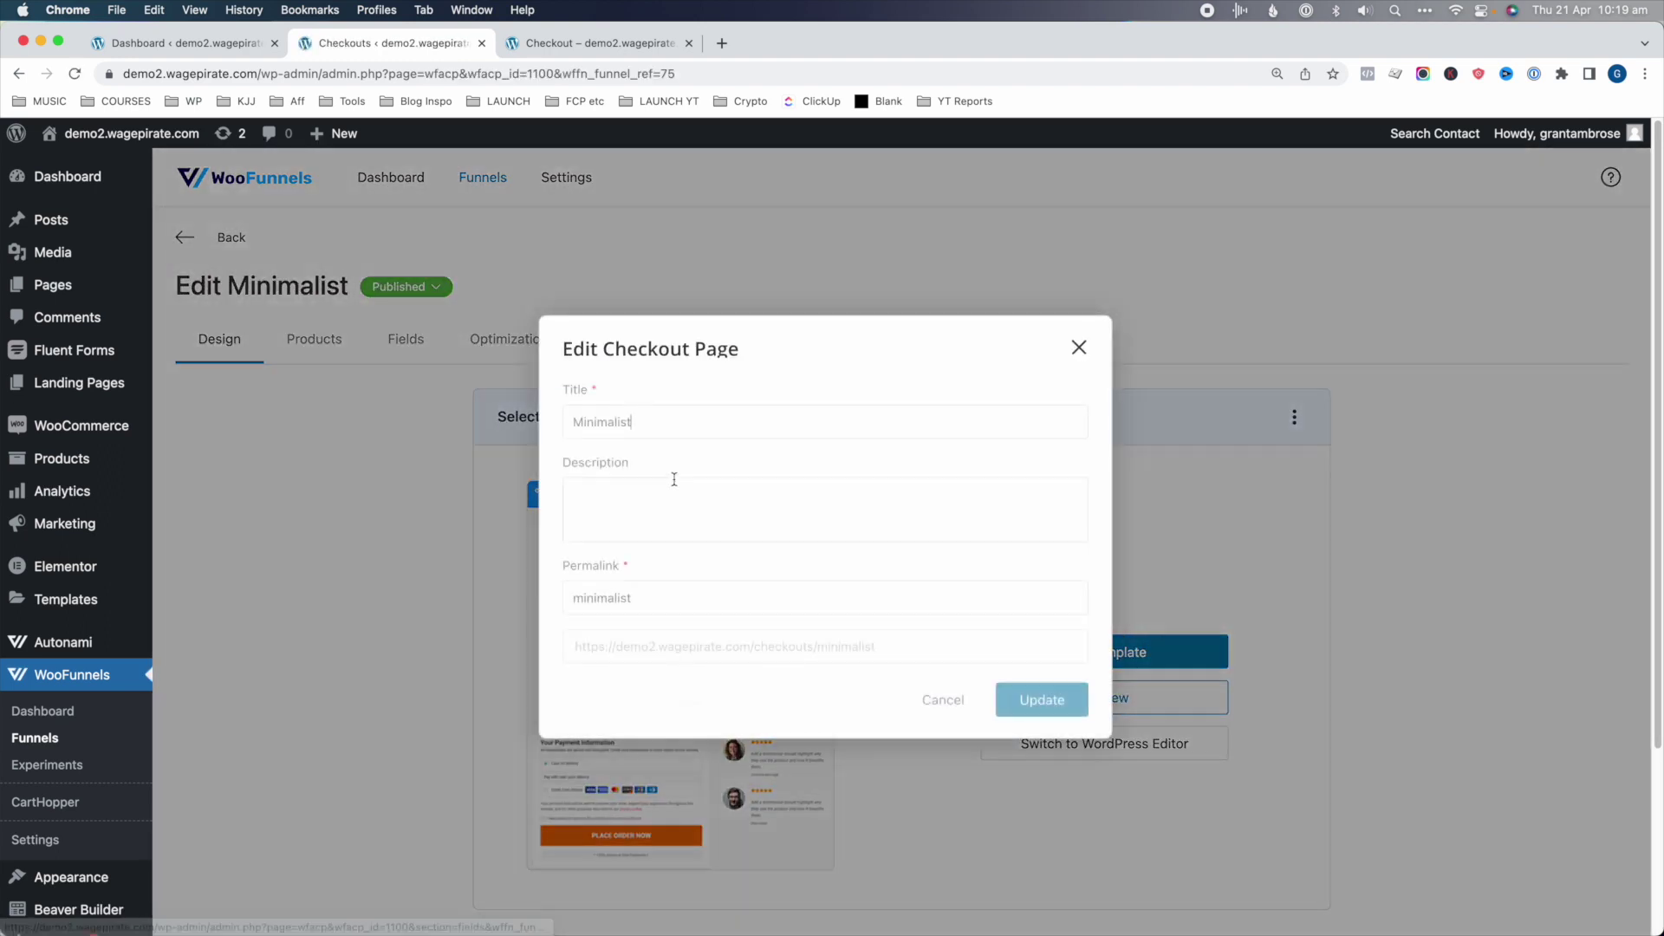
double_click(680, 424)
type("Checkout page - main woo checkout")
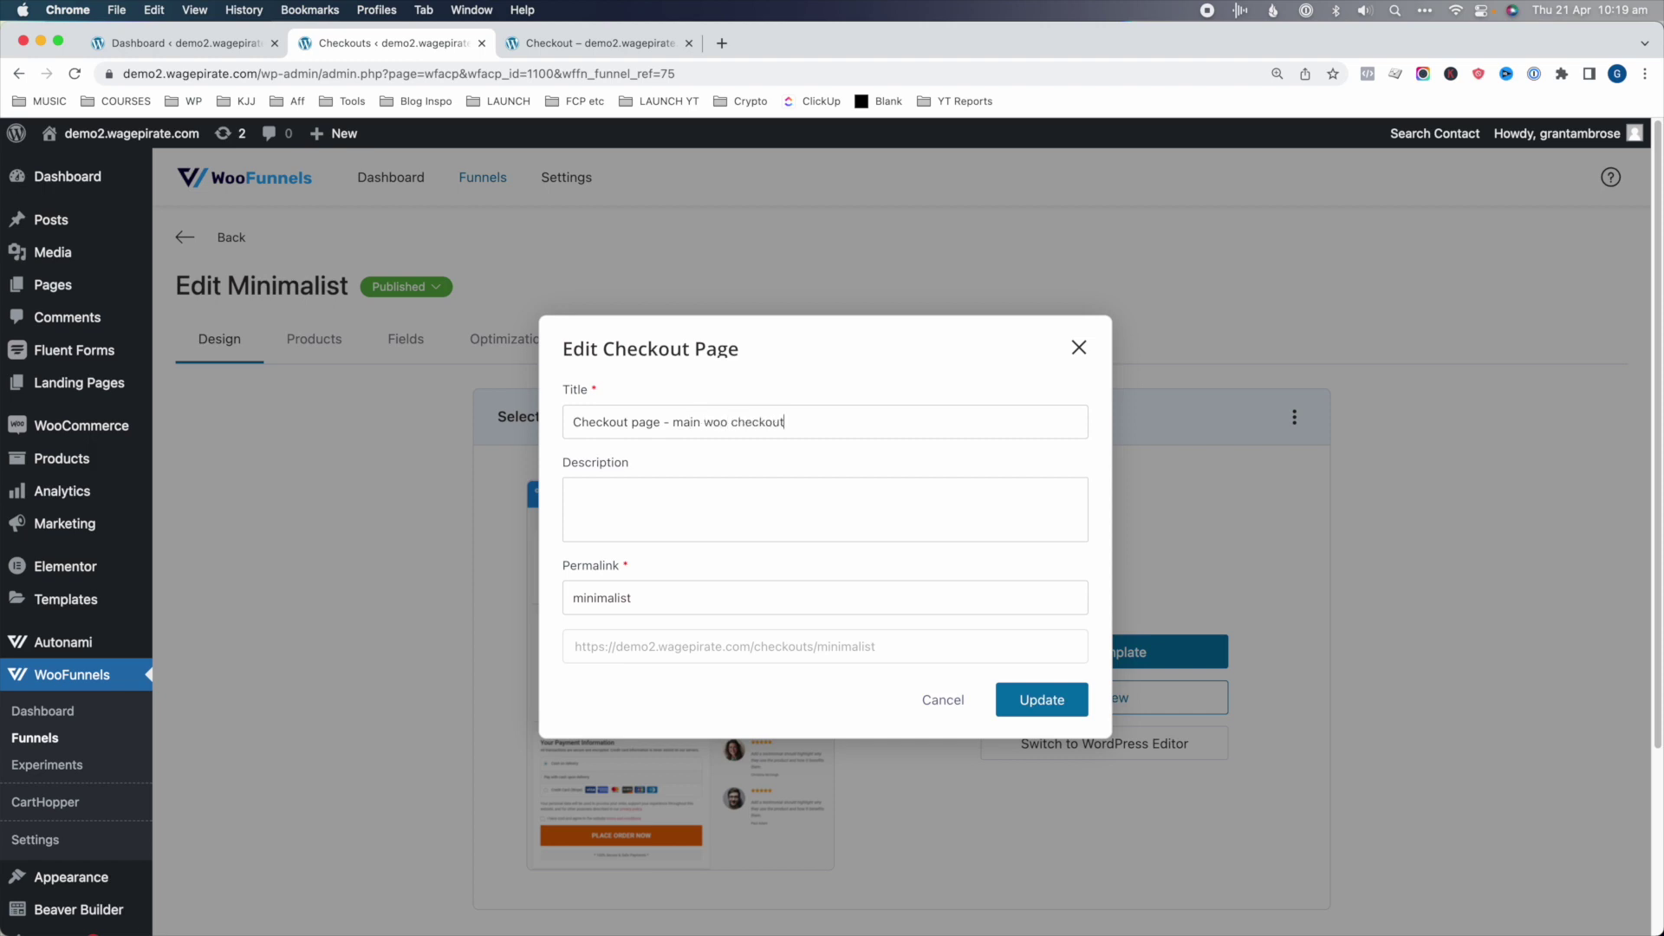
key("ctrl+a")
key("ctrl+c")
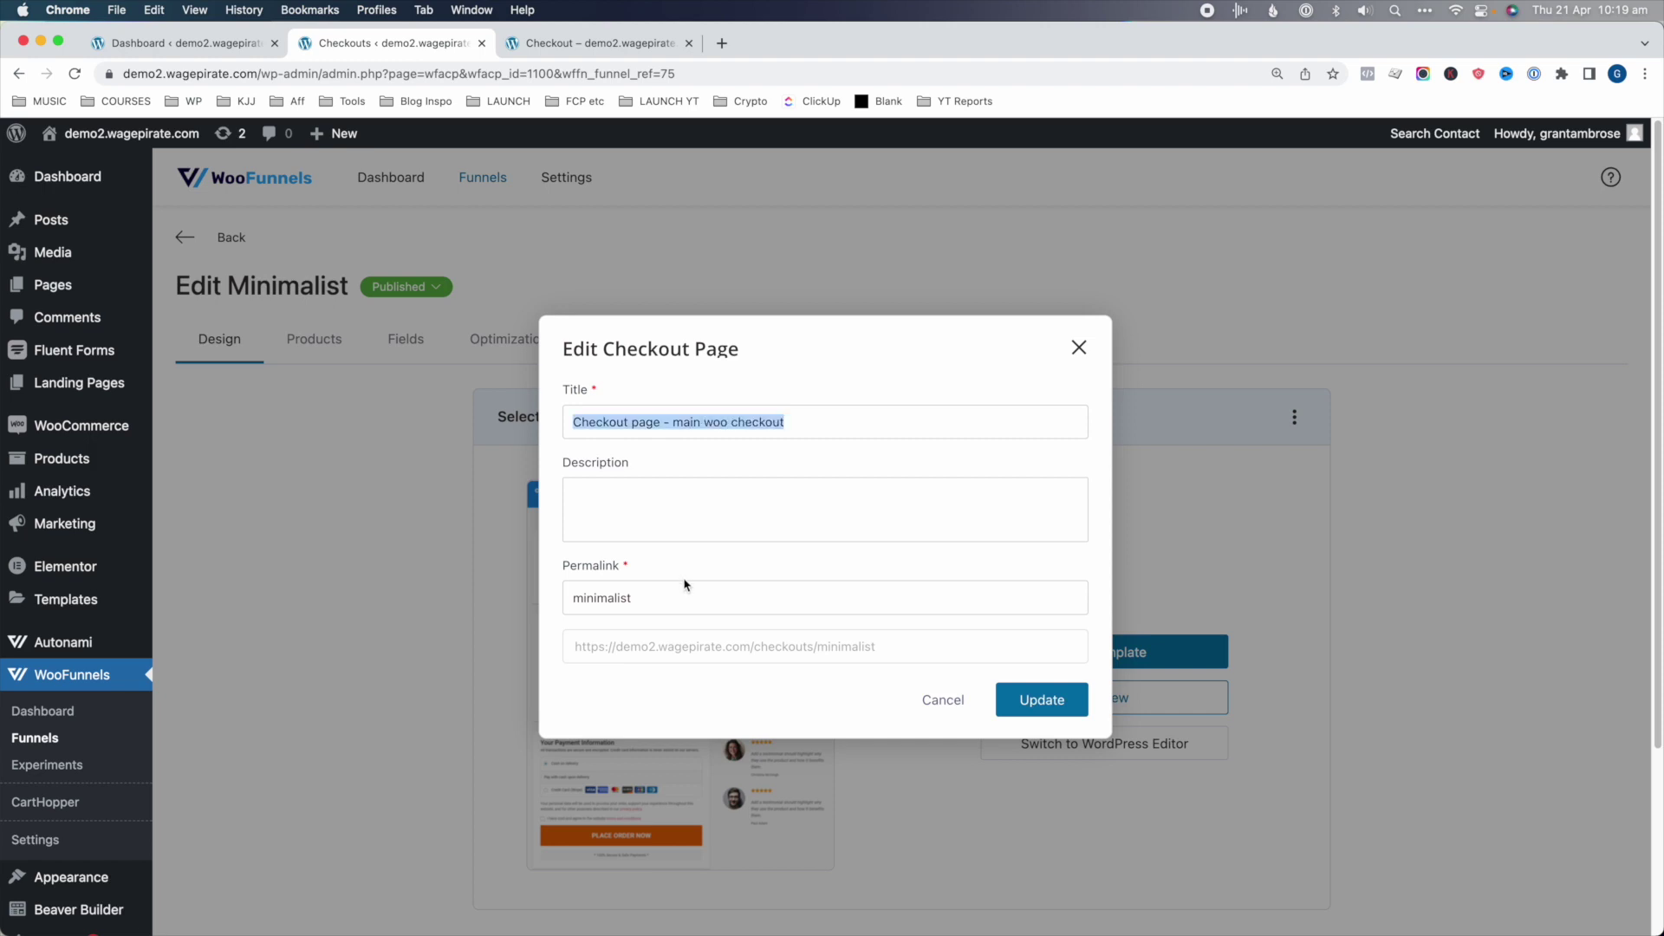
double_click(619, 606)
key("ctrl+v")
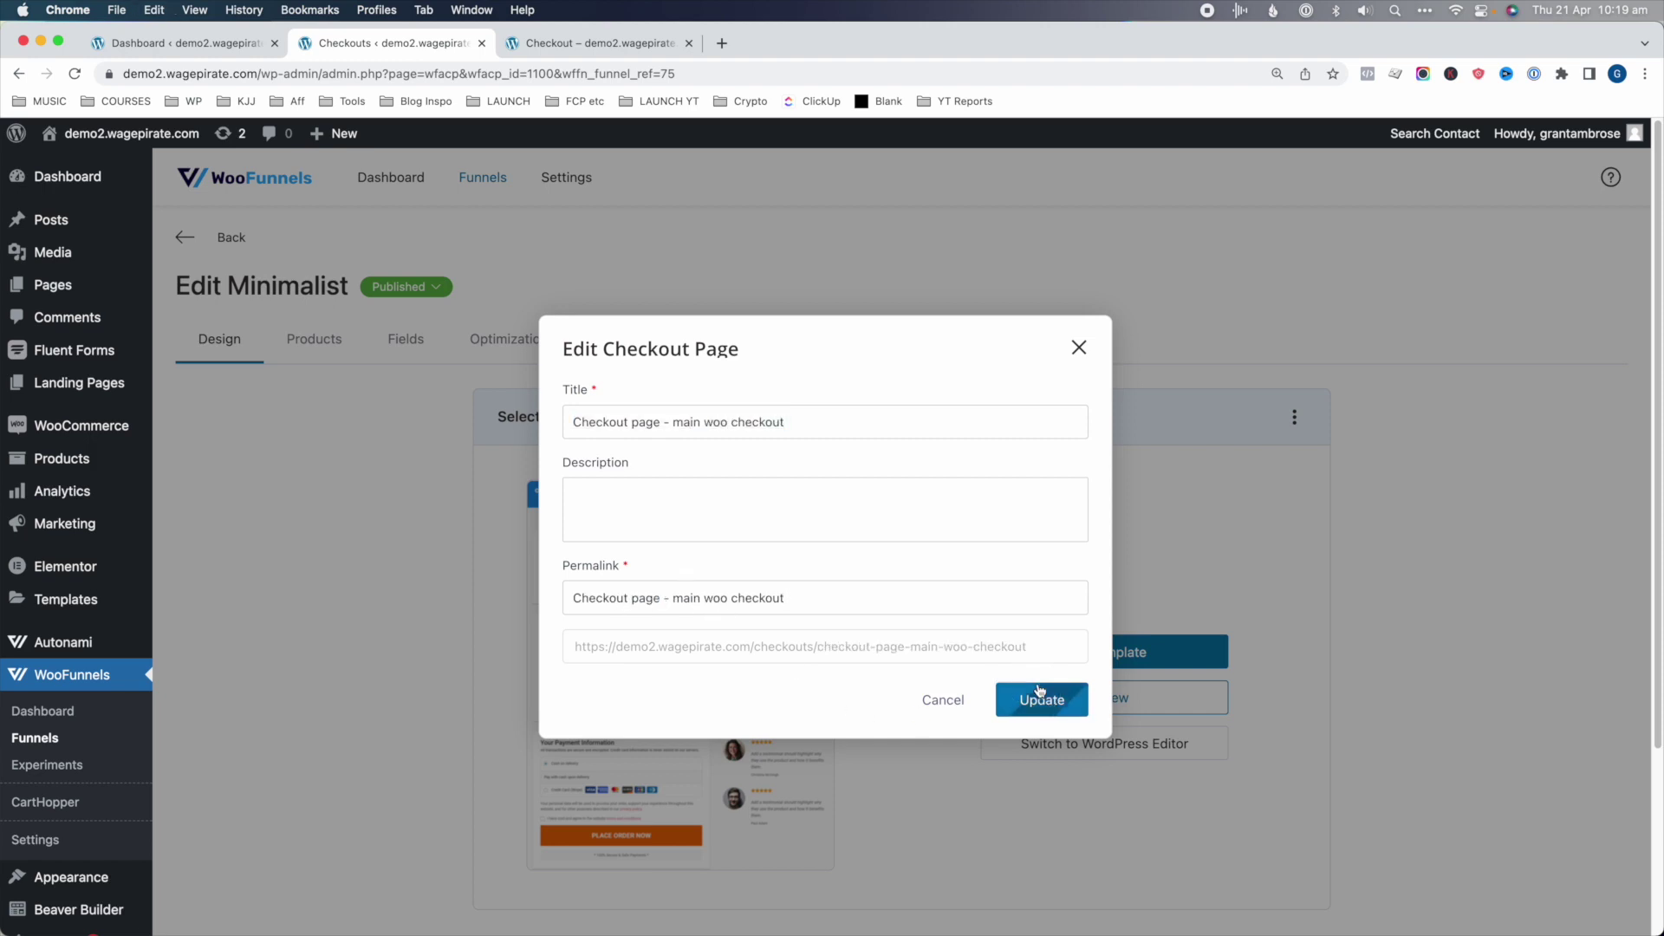
left_click(1042, 697)
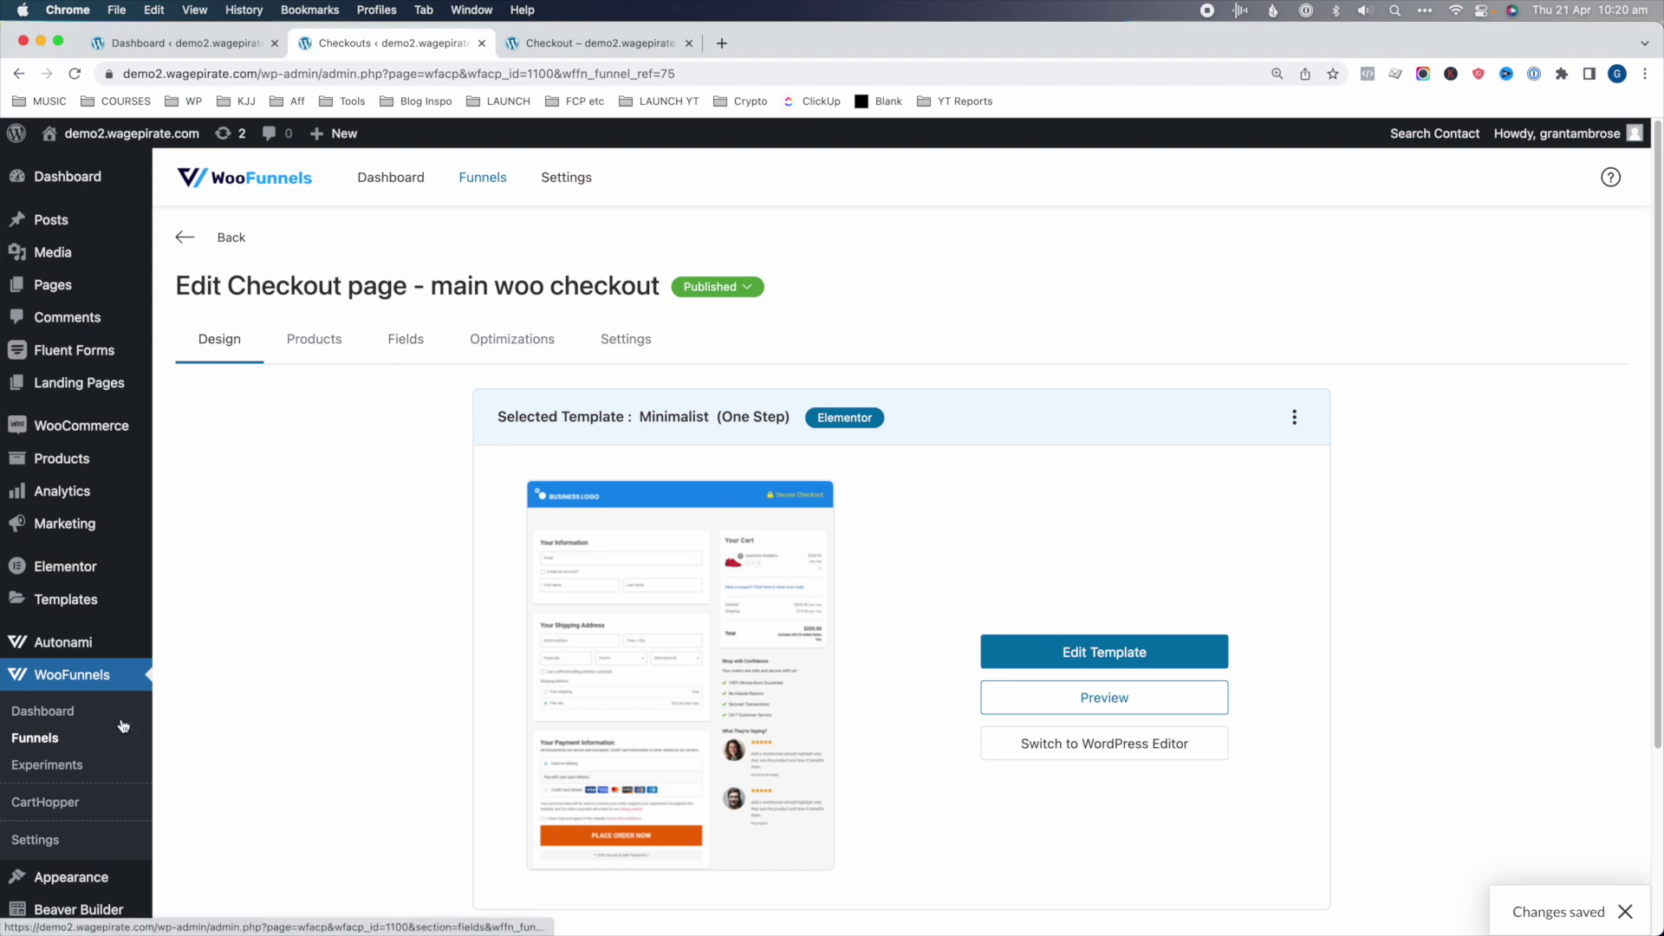
- In Settings > Checkouts, set Override Default Checkout to 'Checkout page - main woo checkout' and save
left_click(37, 845)
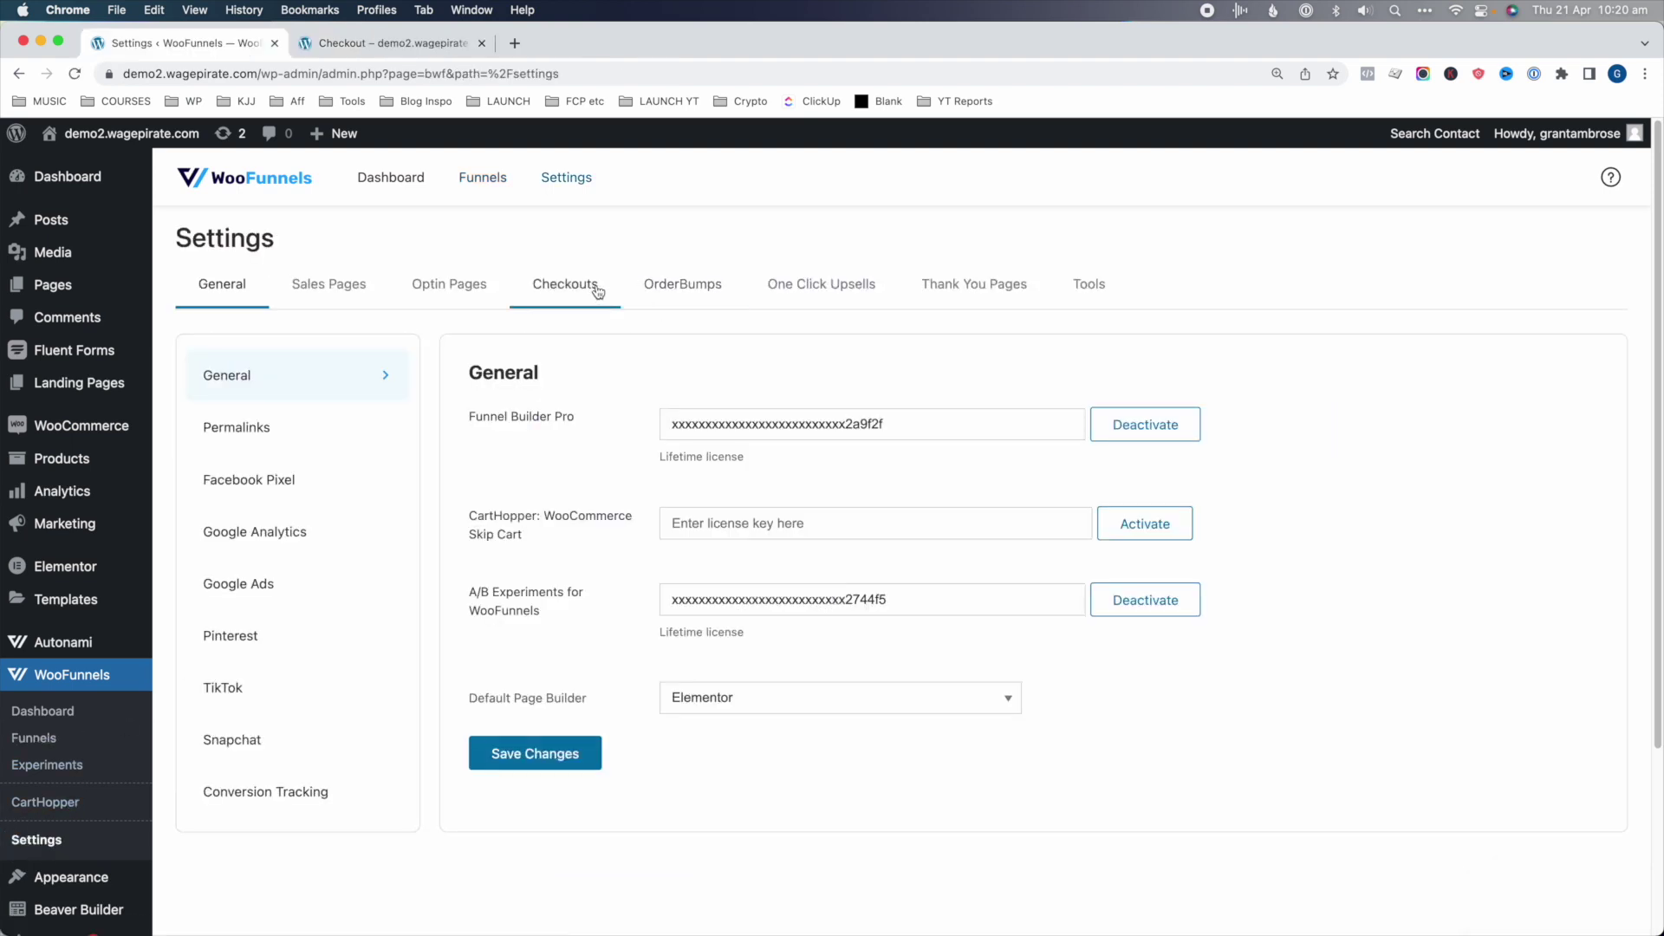
left_click(579, 288)
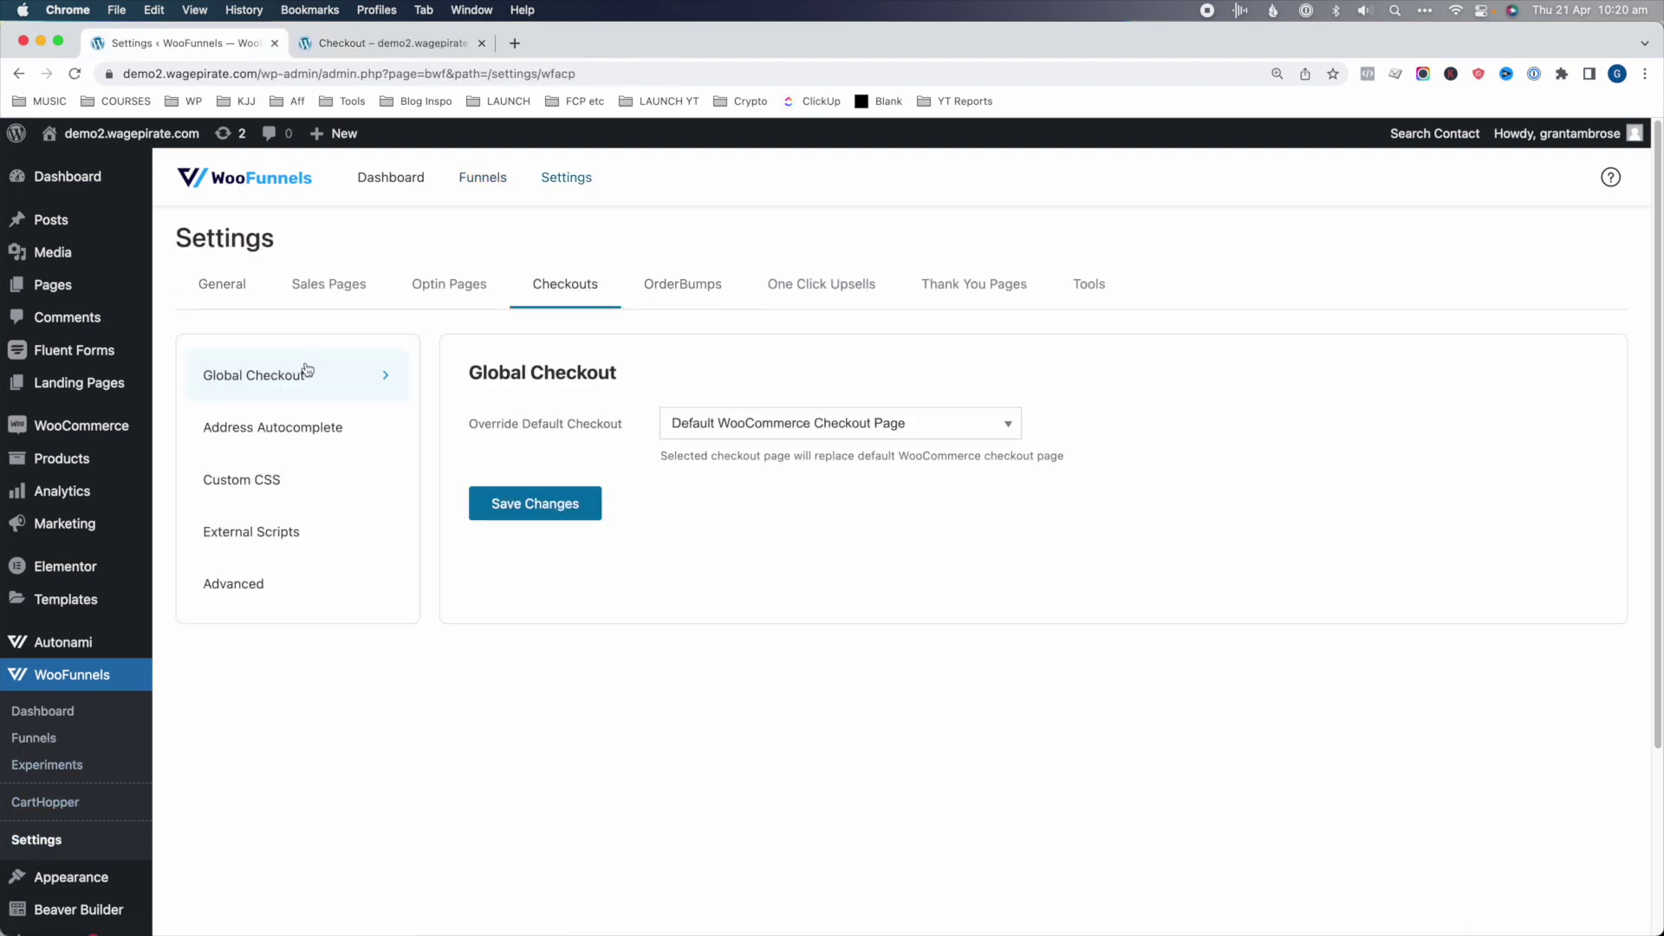
left_click_drag(677, 456, 871, 461)
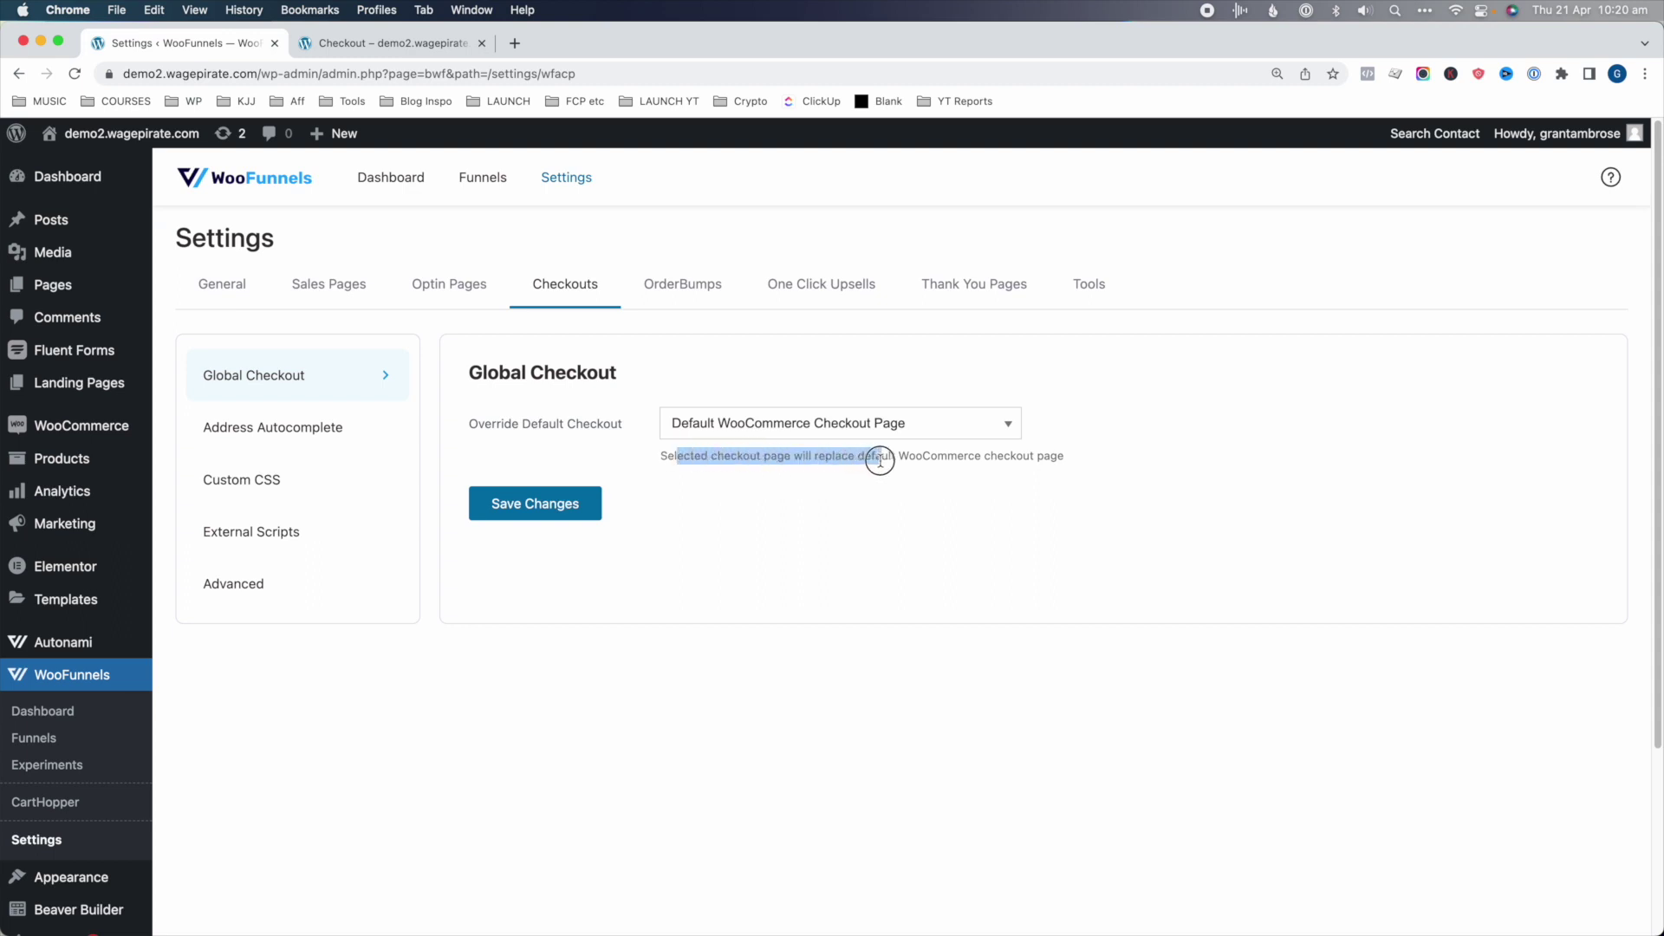
left_click(771, 423)
scroll(761, 598, "down", 8)
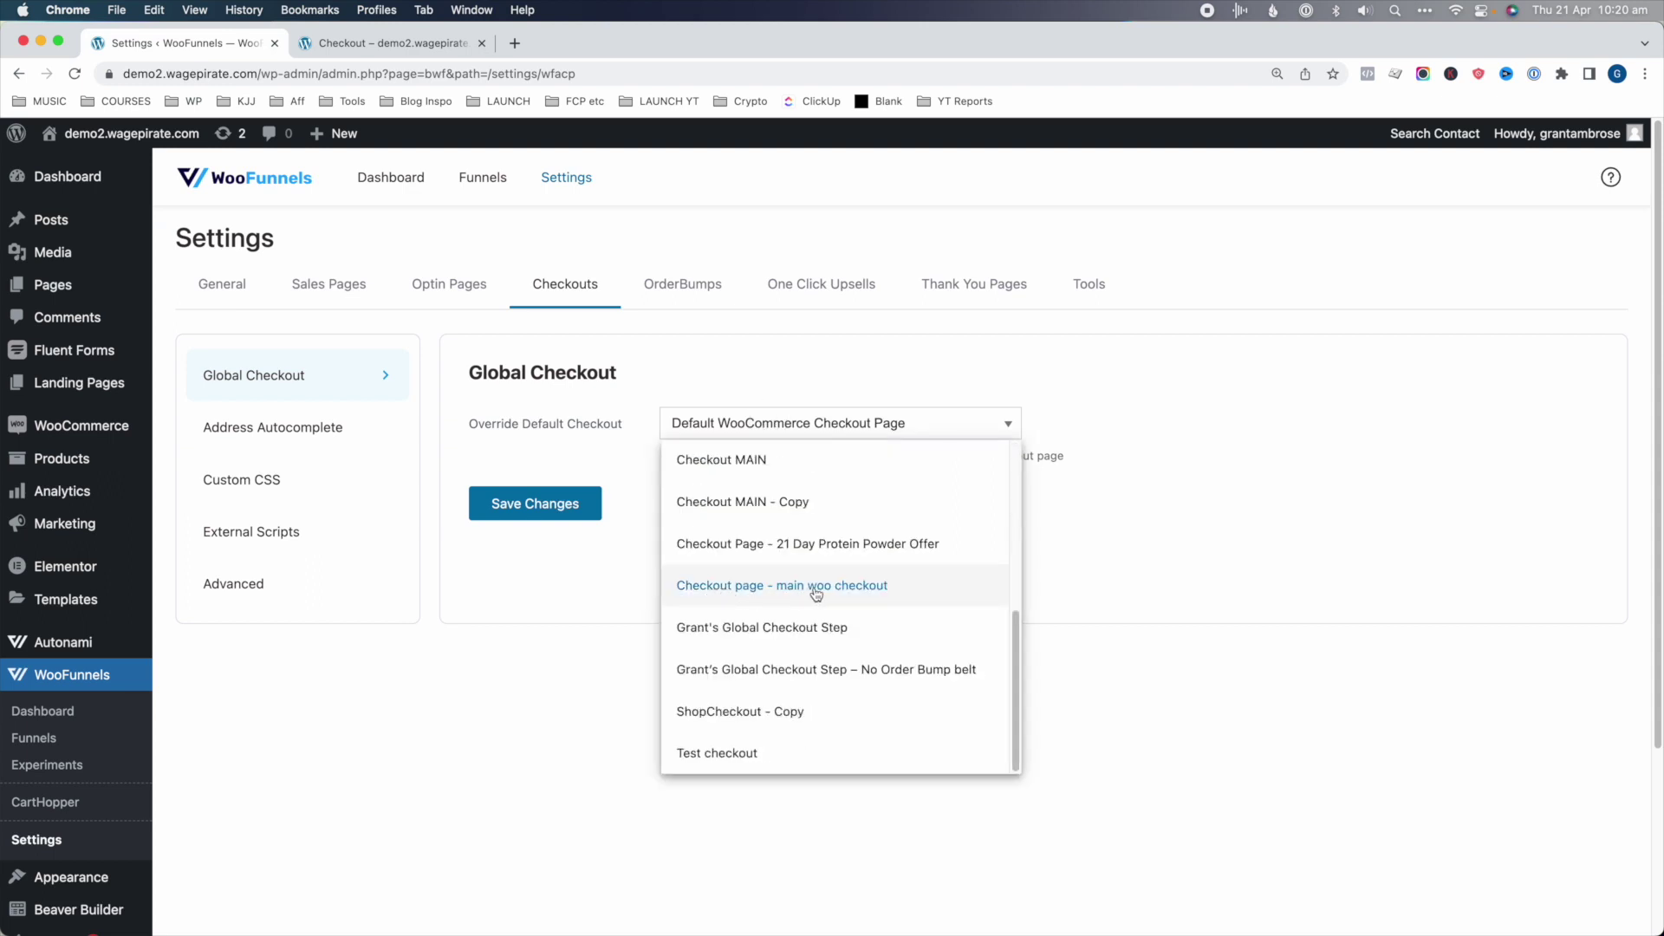
left_click(830, 592)
left_click(535, 501)
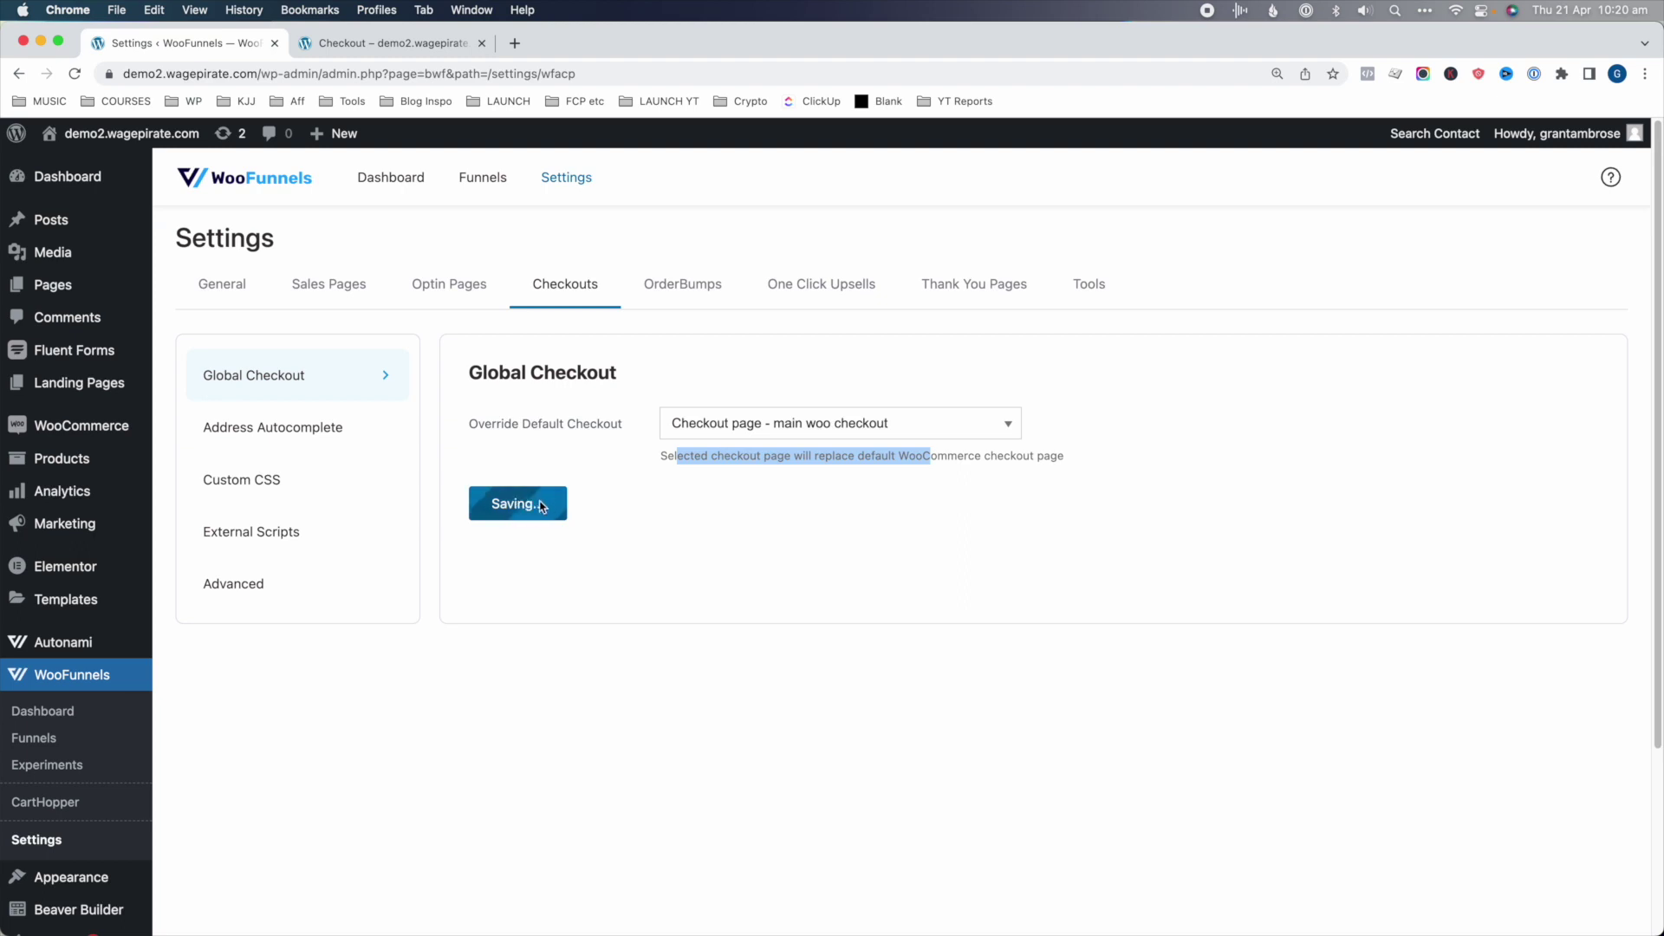
- Reload the store checkout to confirm the Minimalist design, then return to the Funnels list
left_click(387, 44)
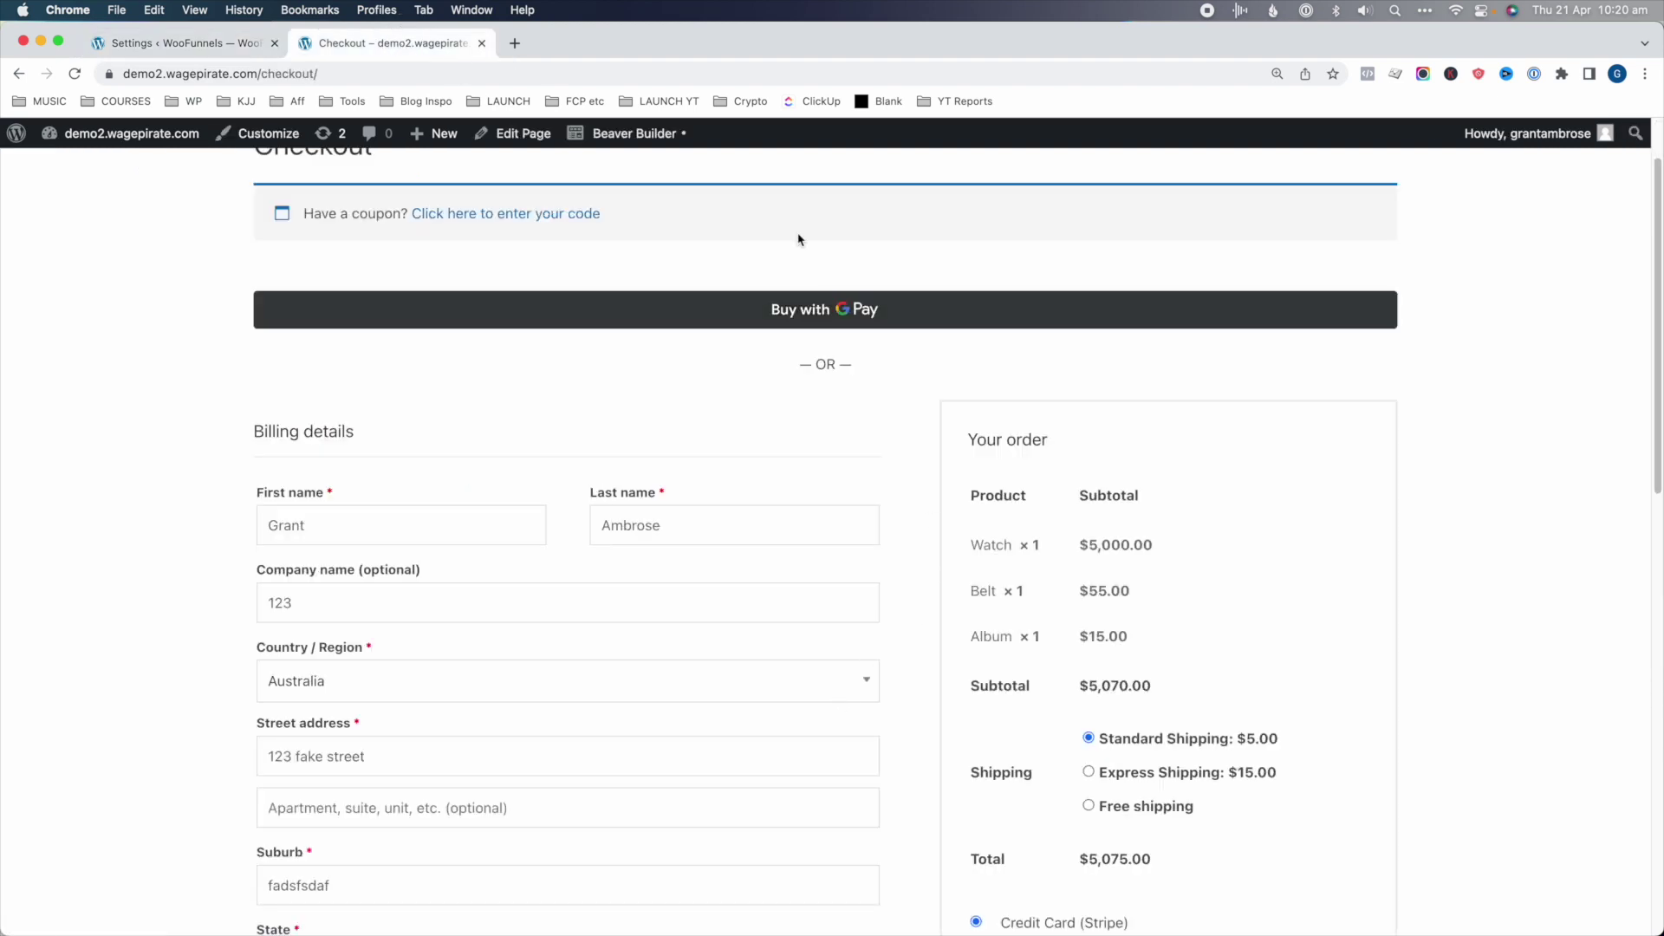
scroll(792, 374, "up", 2)
key("super+r")
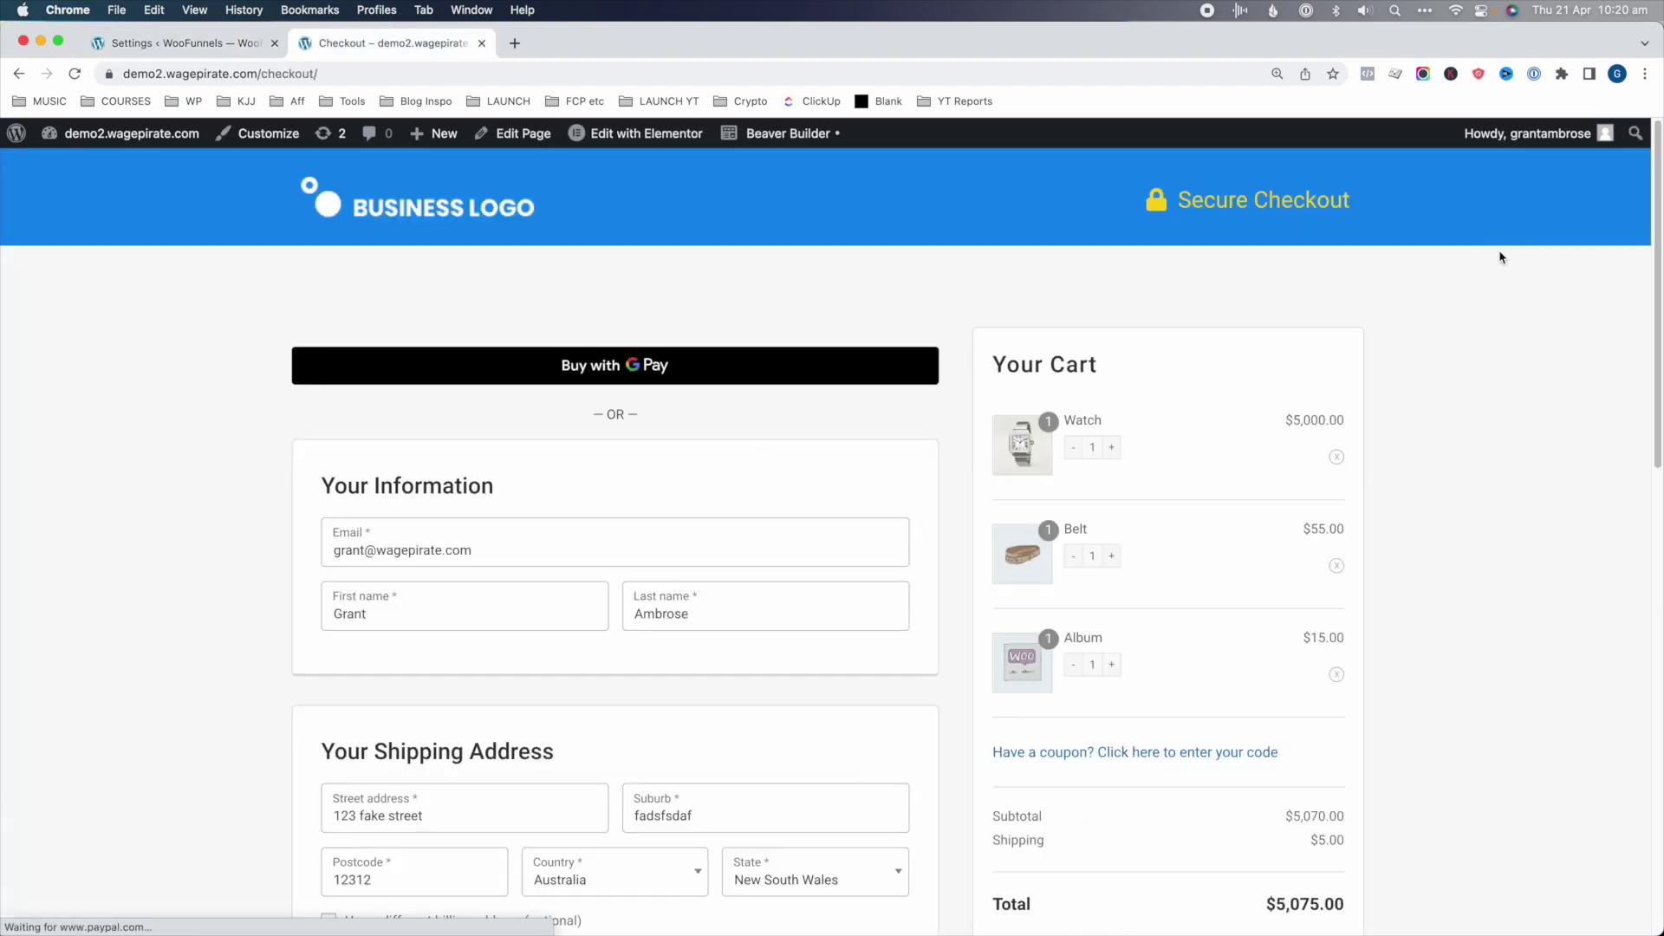
mouse_move(1658, 182)
left_mouse_down()
mouse_move(1654, 736)
mouse_move(1653, 173)
left_mouse_up()
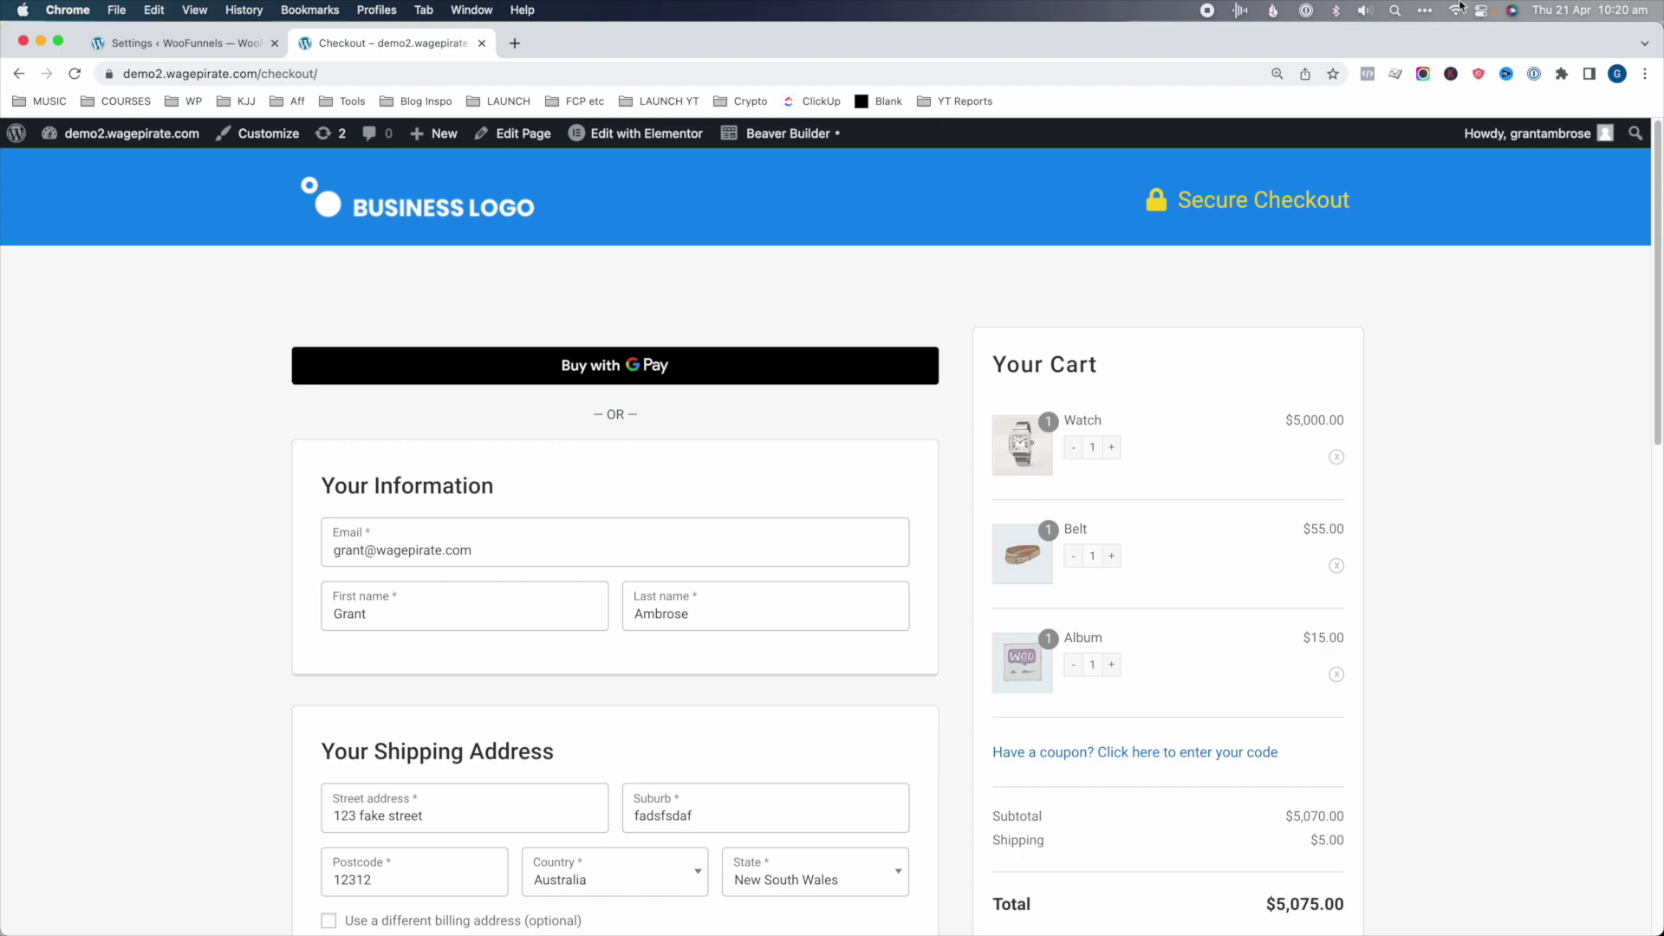
left_click(178, 42)
left_click(41, 736)
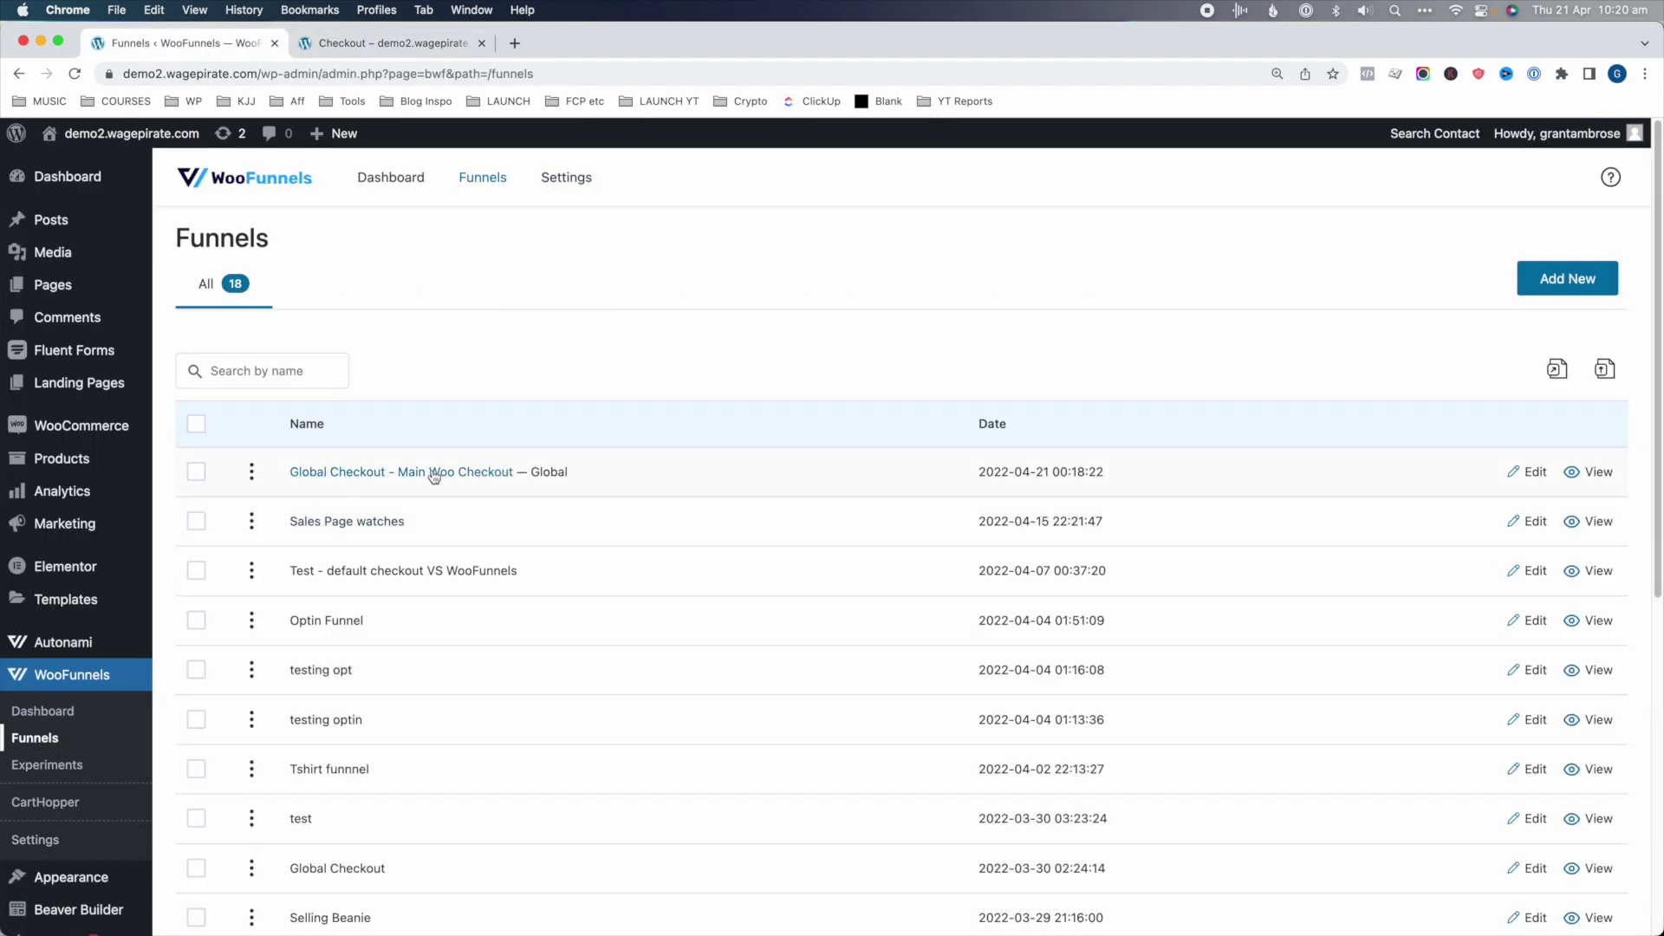
- Add a One Click Upsells step titled 'Mother's Day Bundle Pack' to the Global Checkout - Main Woo Checkout funnel
left_click(434, 473)
left_click(245, 550)
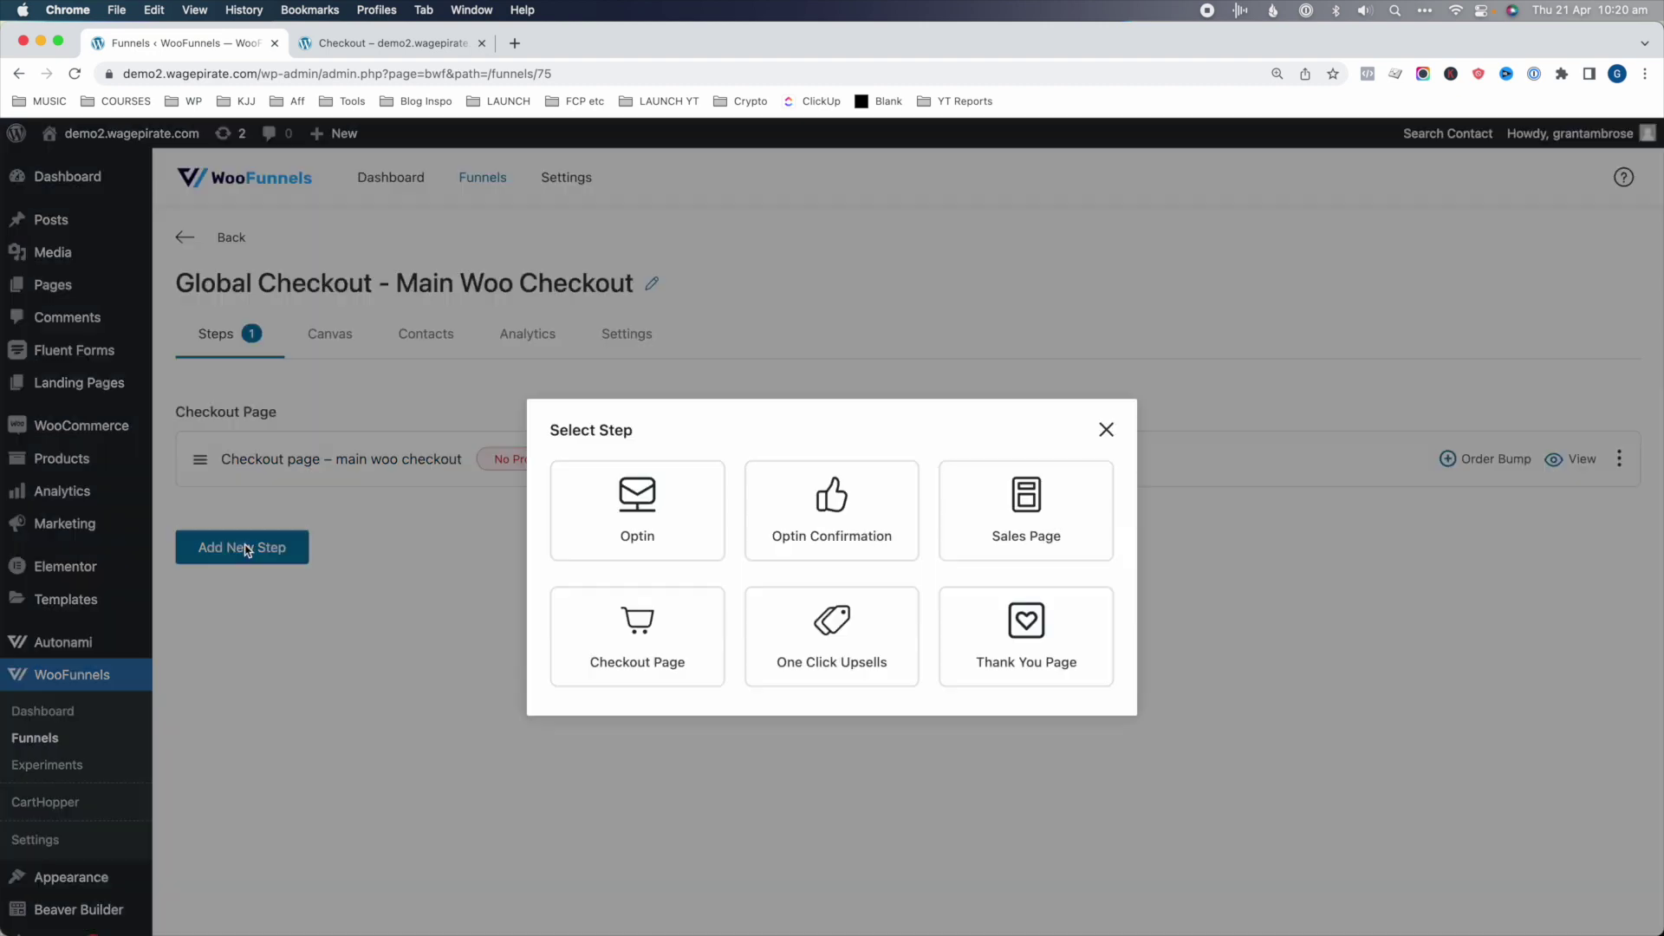
left_click(840, 605)
type("Mother's Day Bundle Pack upsells")
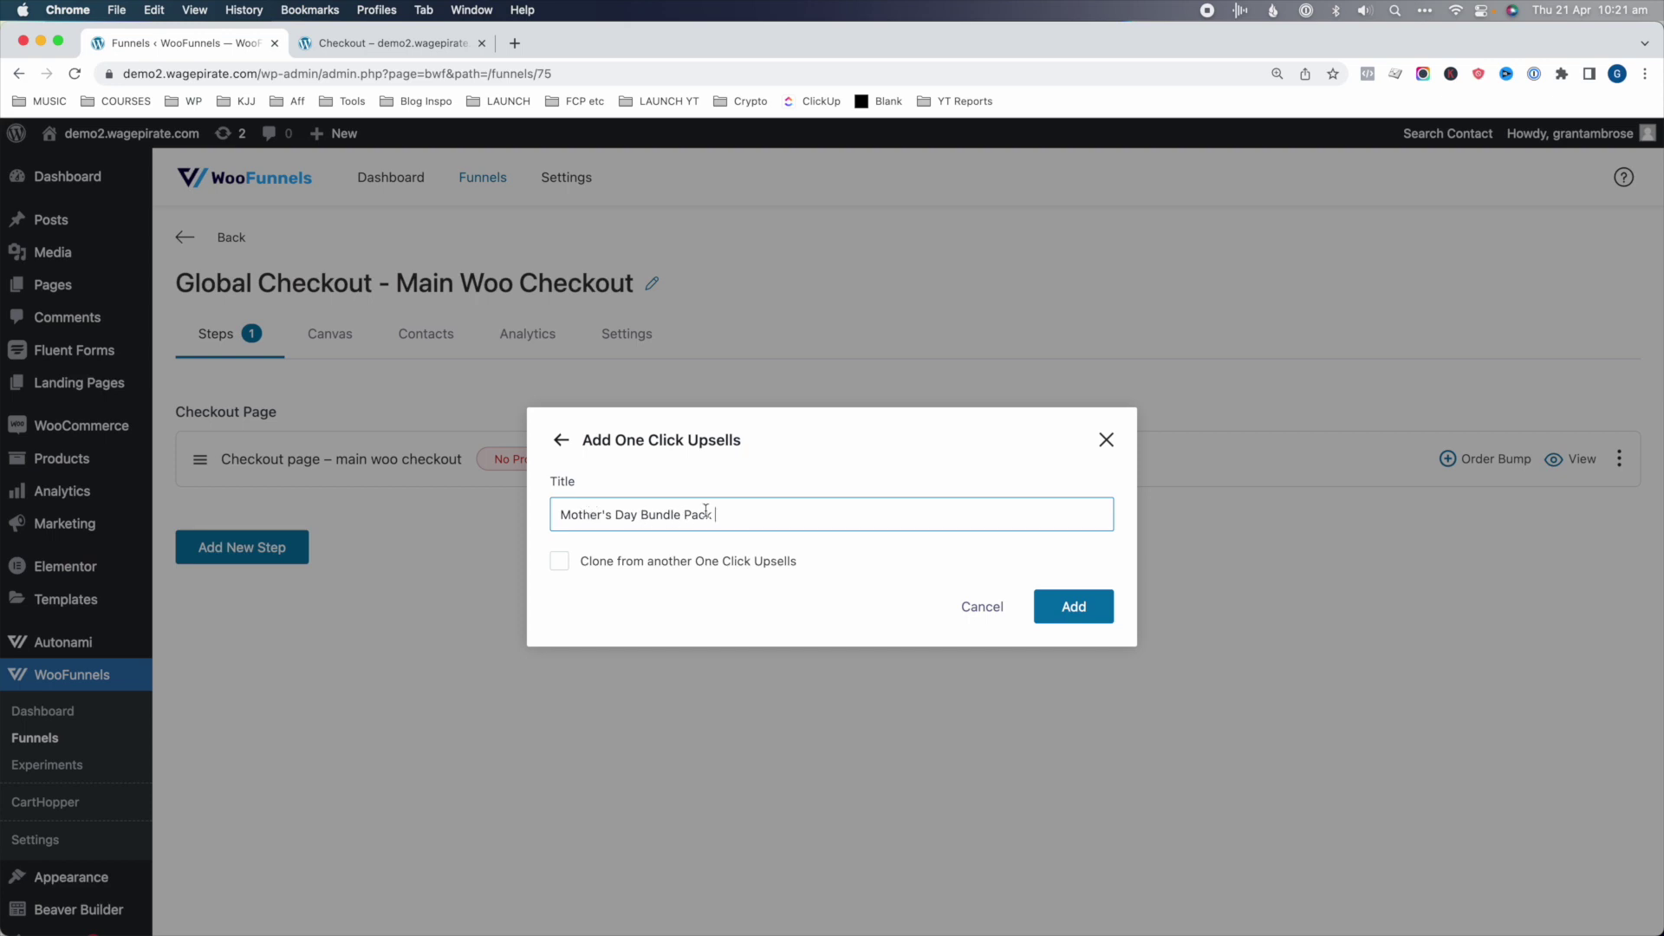
left_click(1029, 605)
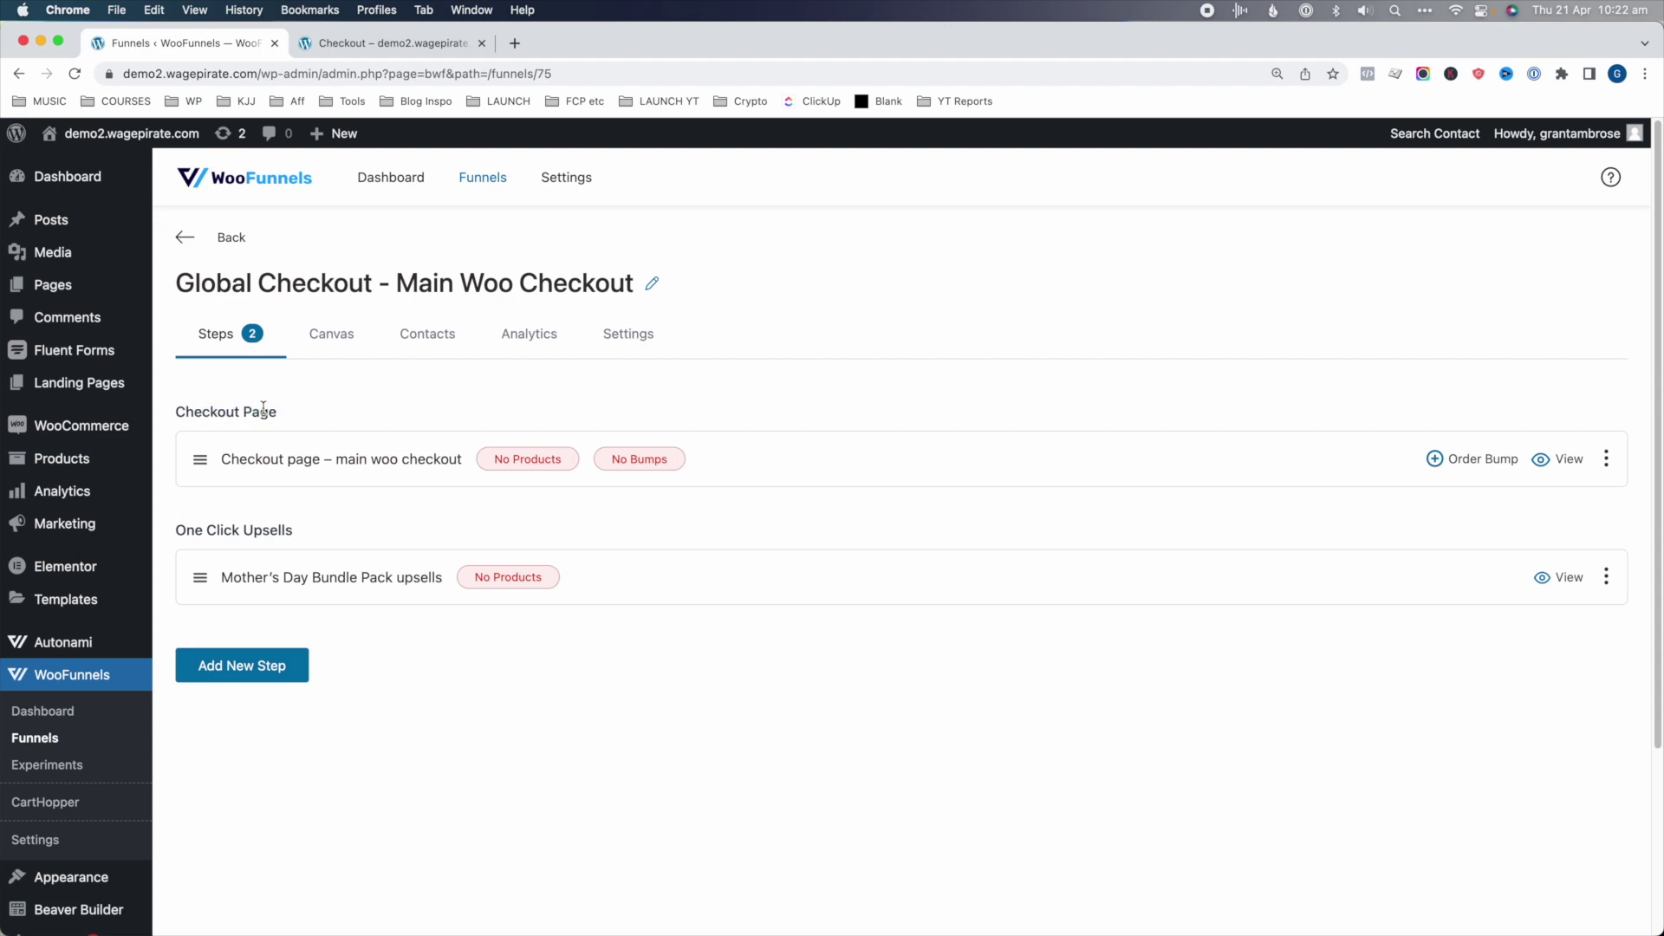
left_click_drag(196, 528, 248, 530)
- Open the Mother's Day Bundle Pack upsells step and remove its sample offer
left_click(344, 578)
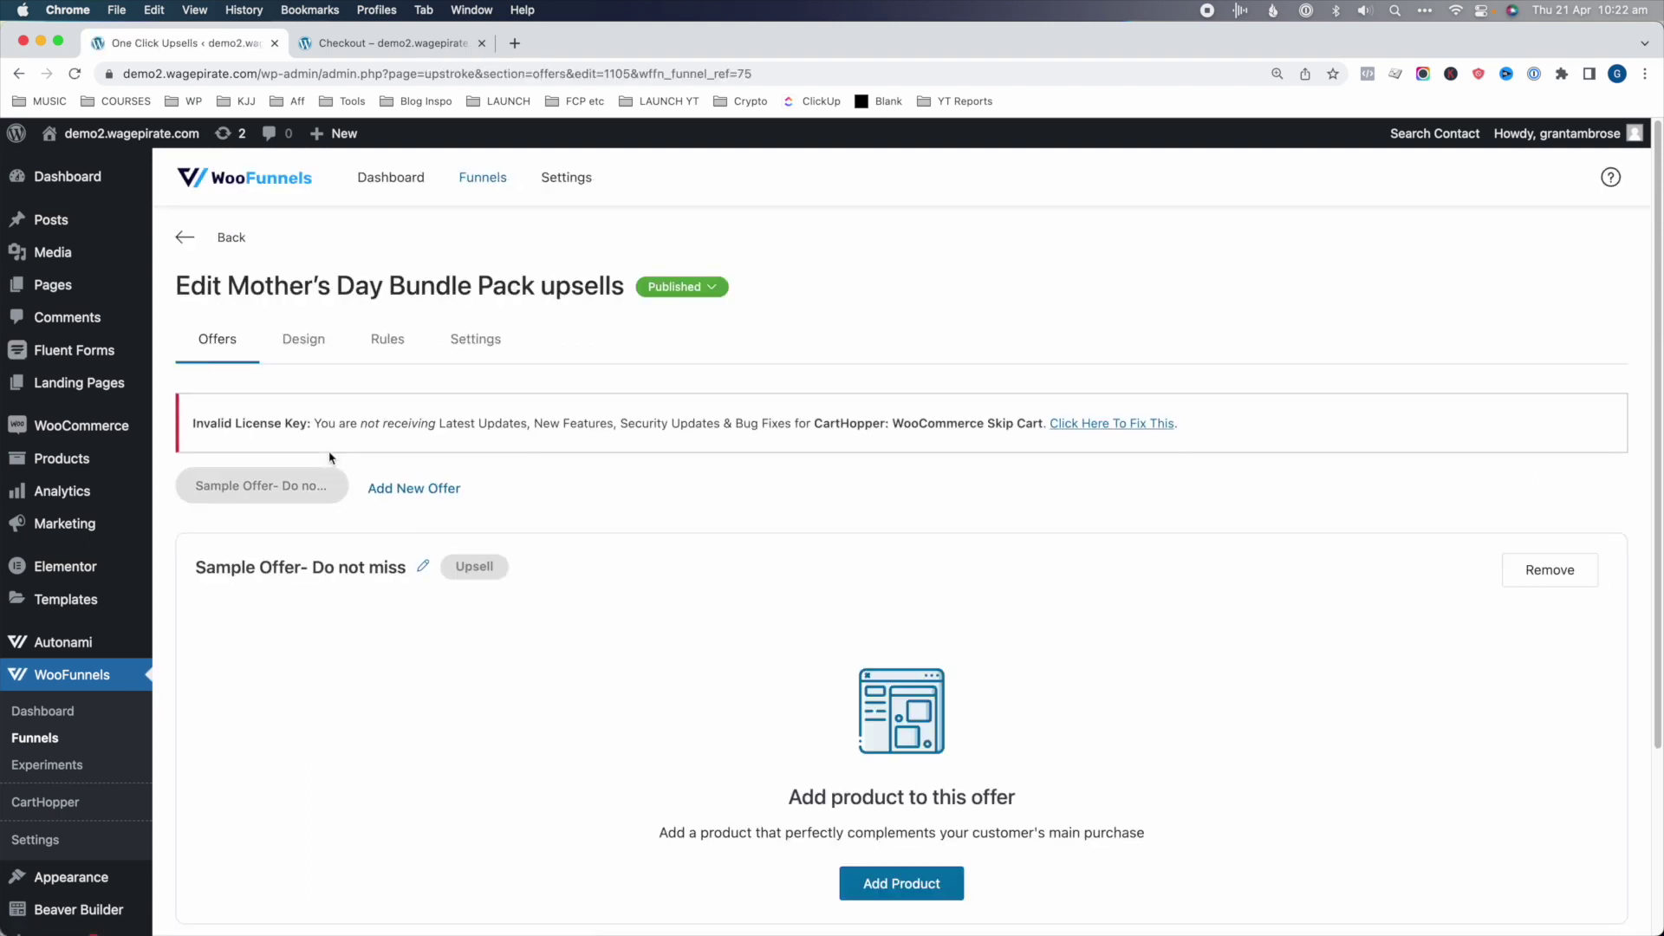
scroll(329, 457, "down", 1)
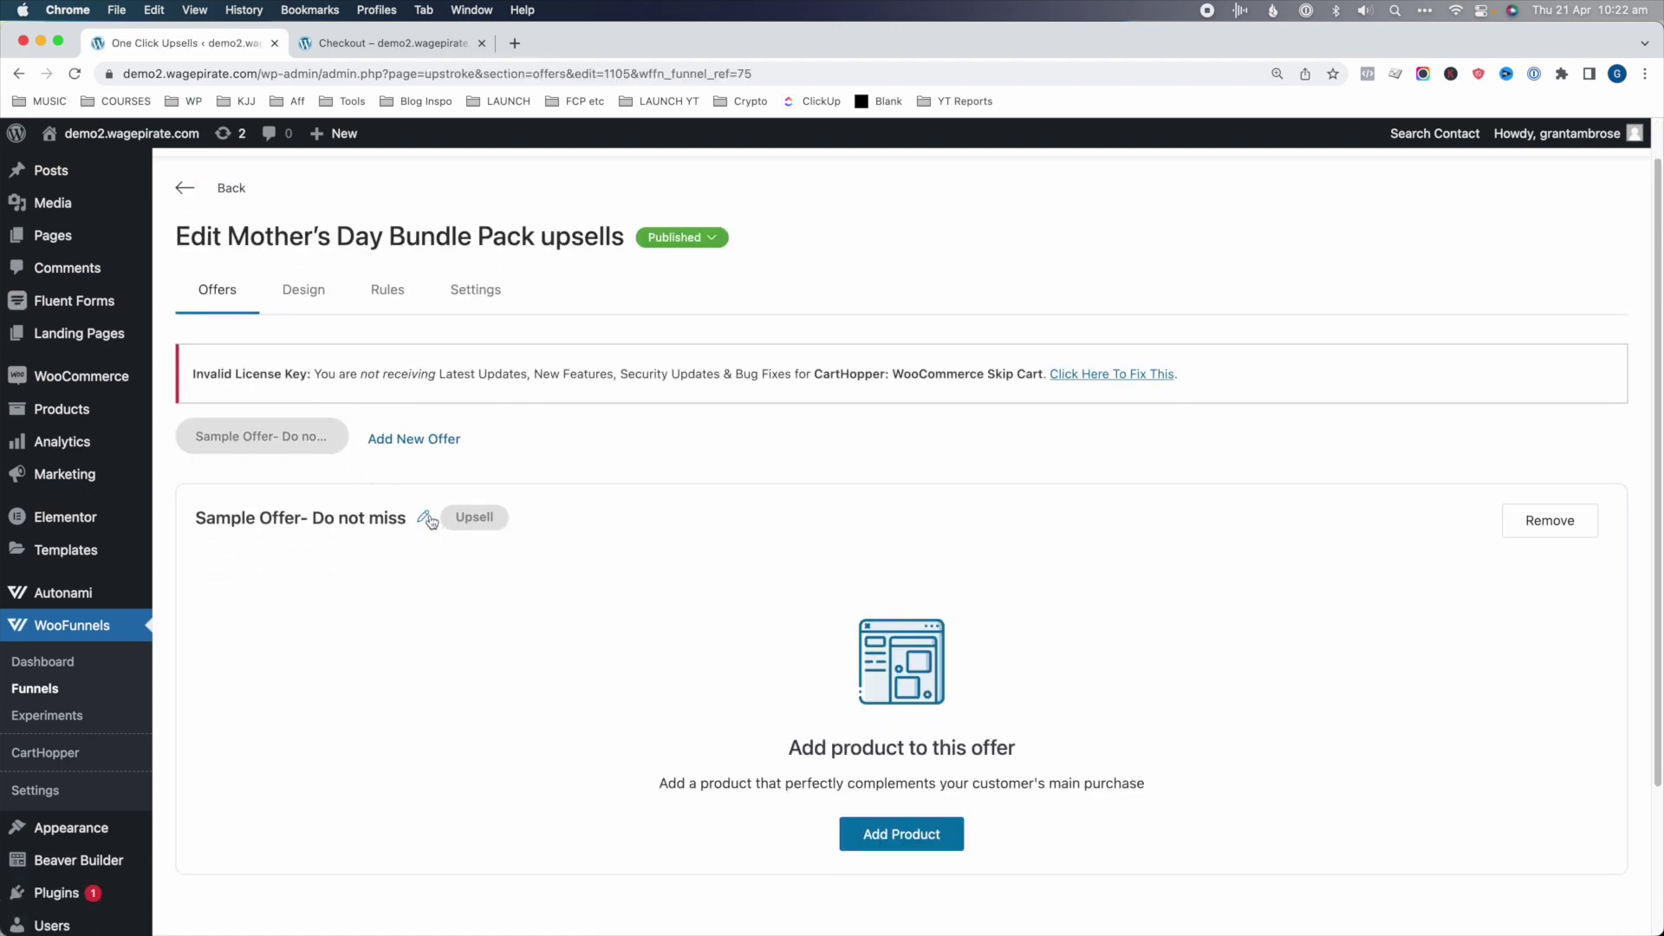
left_click(1548, 521)
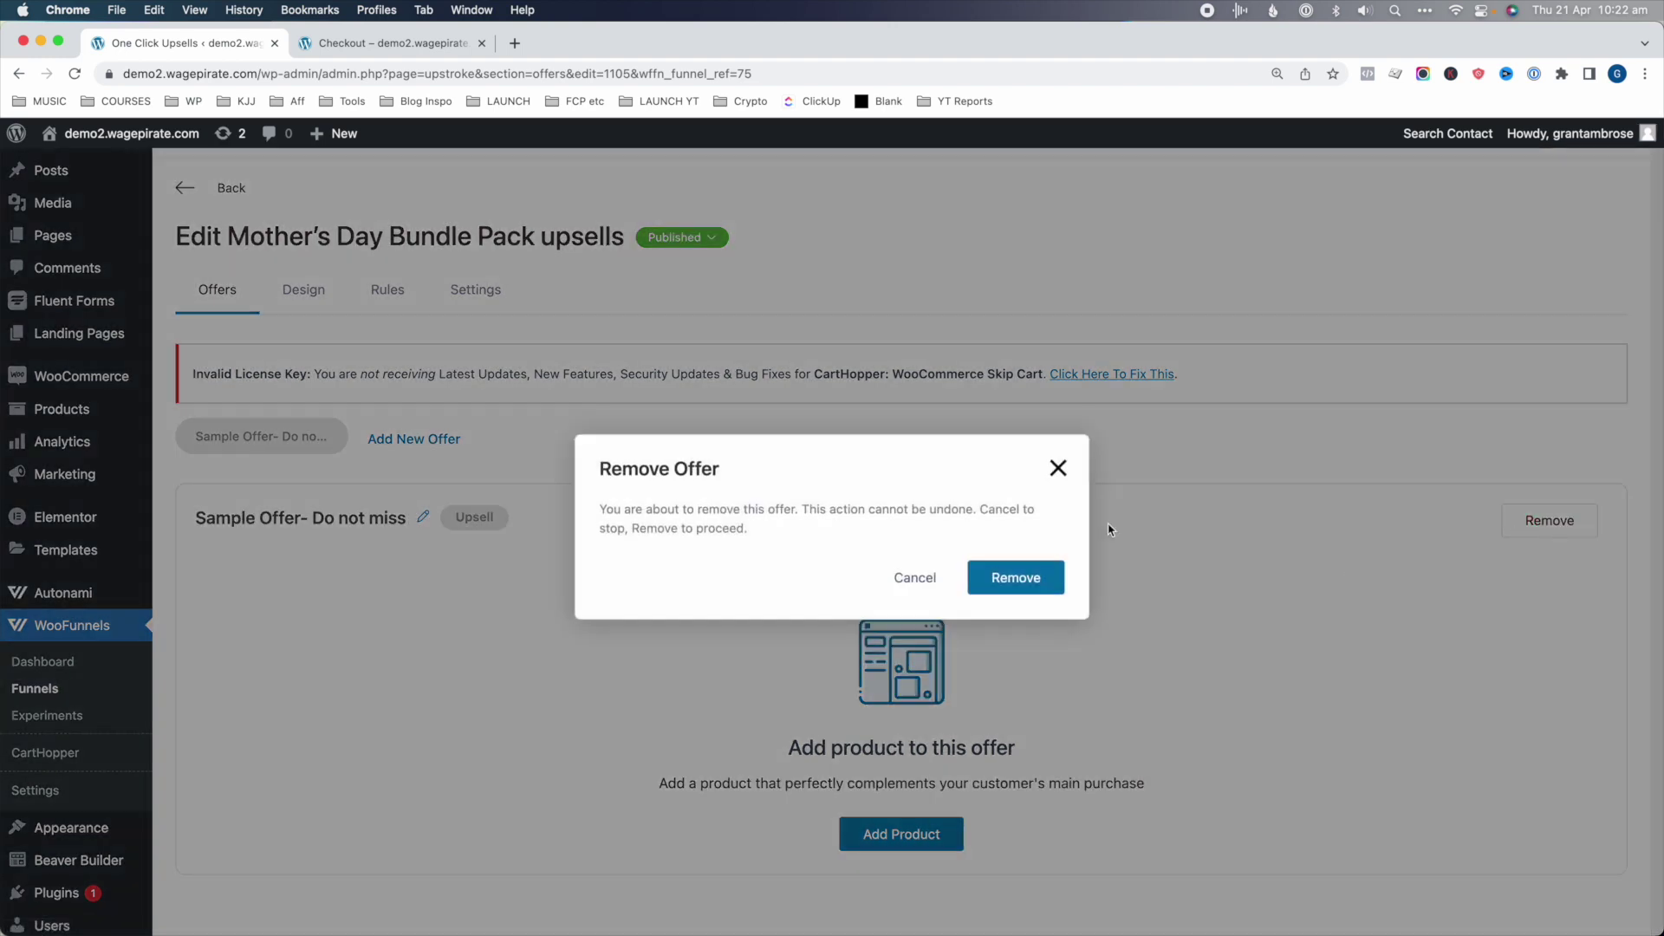
left_click(1016, 578)
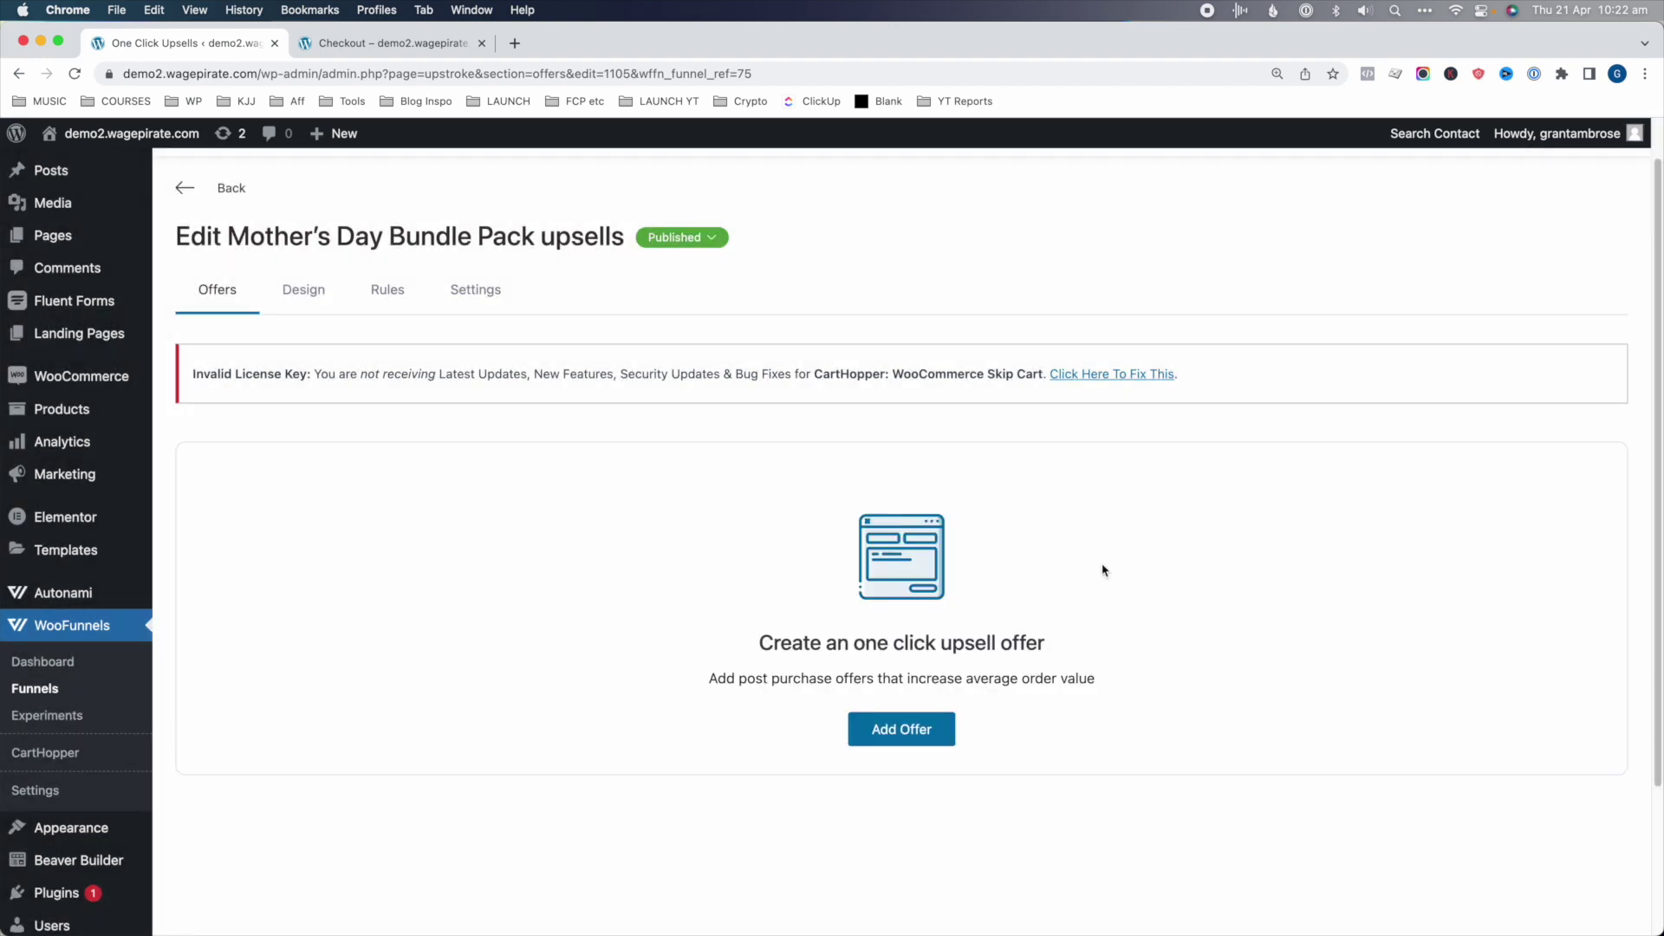
- Create a new upsell offer named 'Bundle - Cap + Belt'
left_click(927, 734)
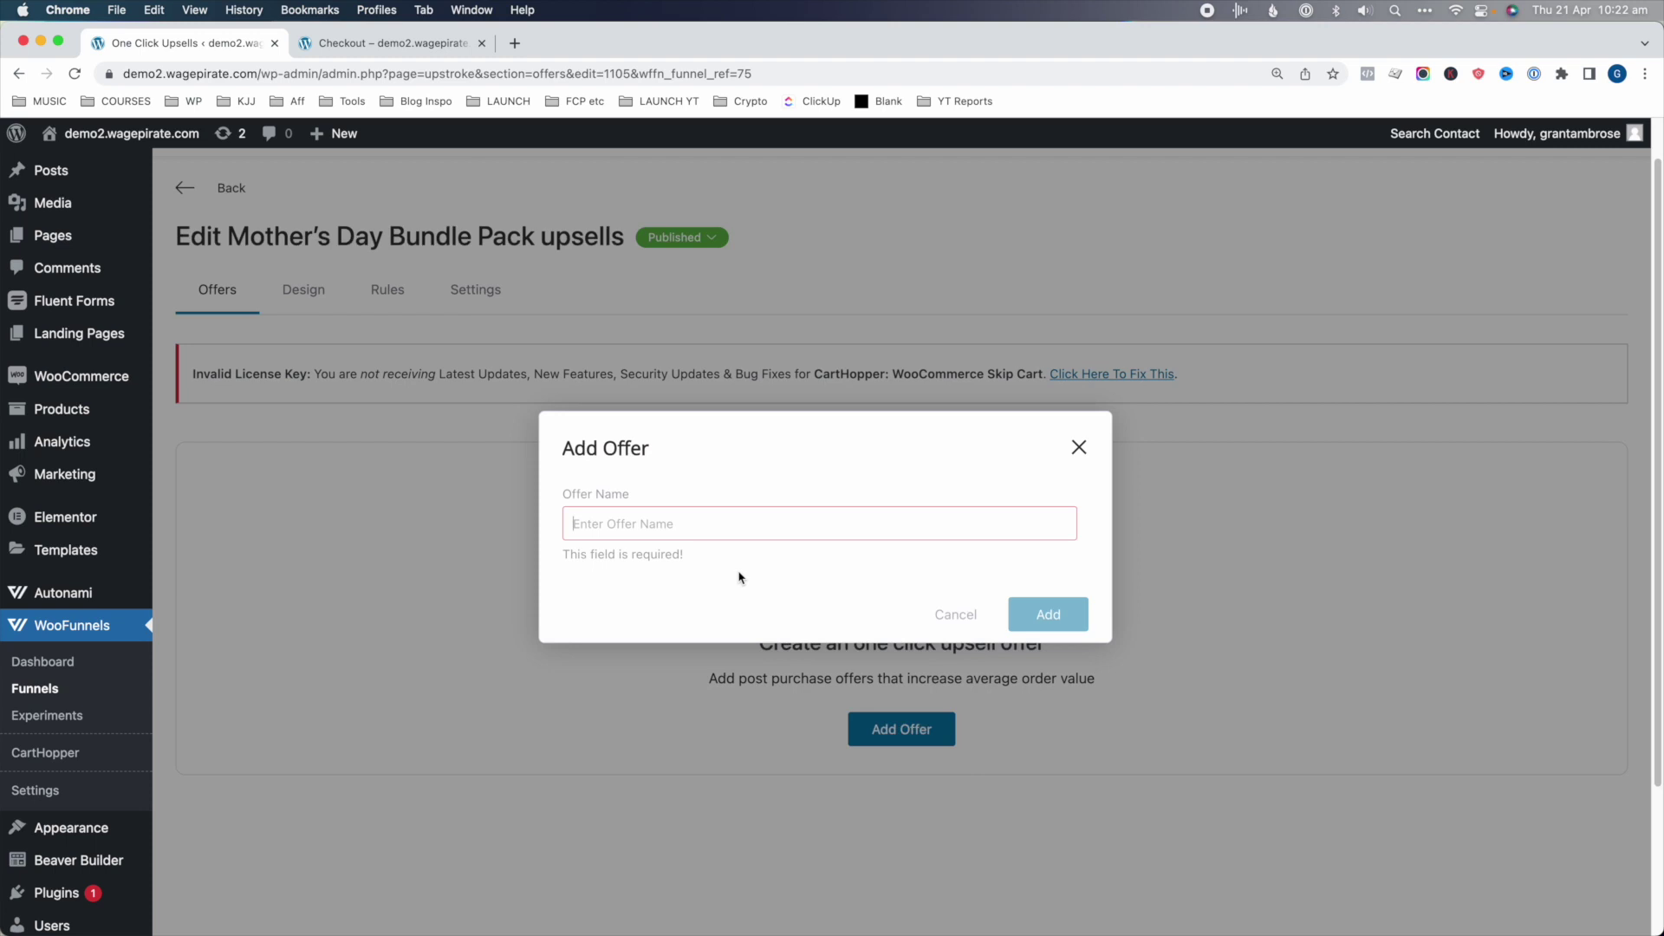
left_click(710, 520)
type("Bundle - Cap + Belt")
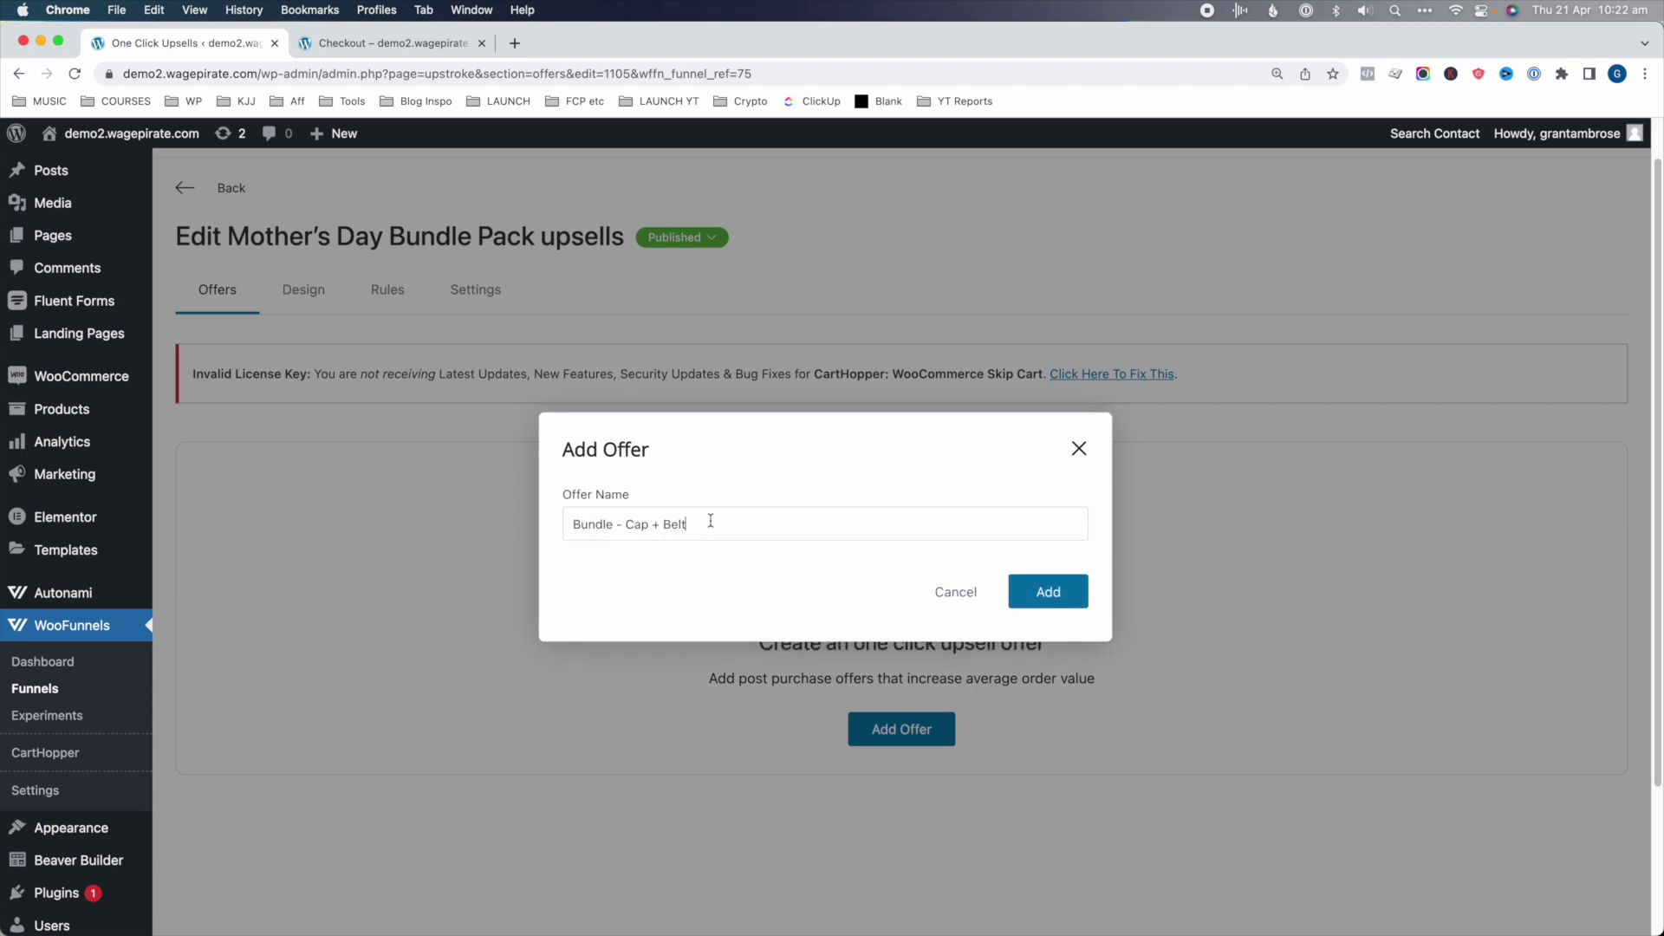
left_click(1010, 604)
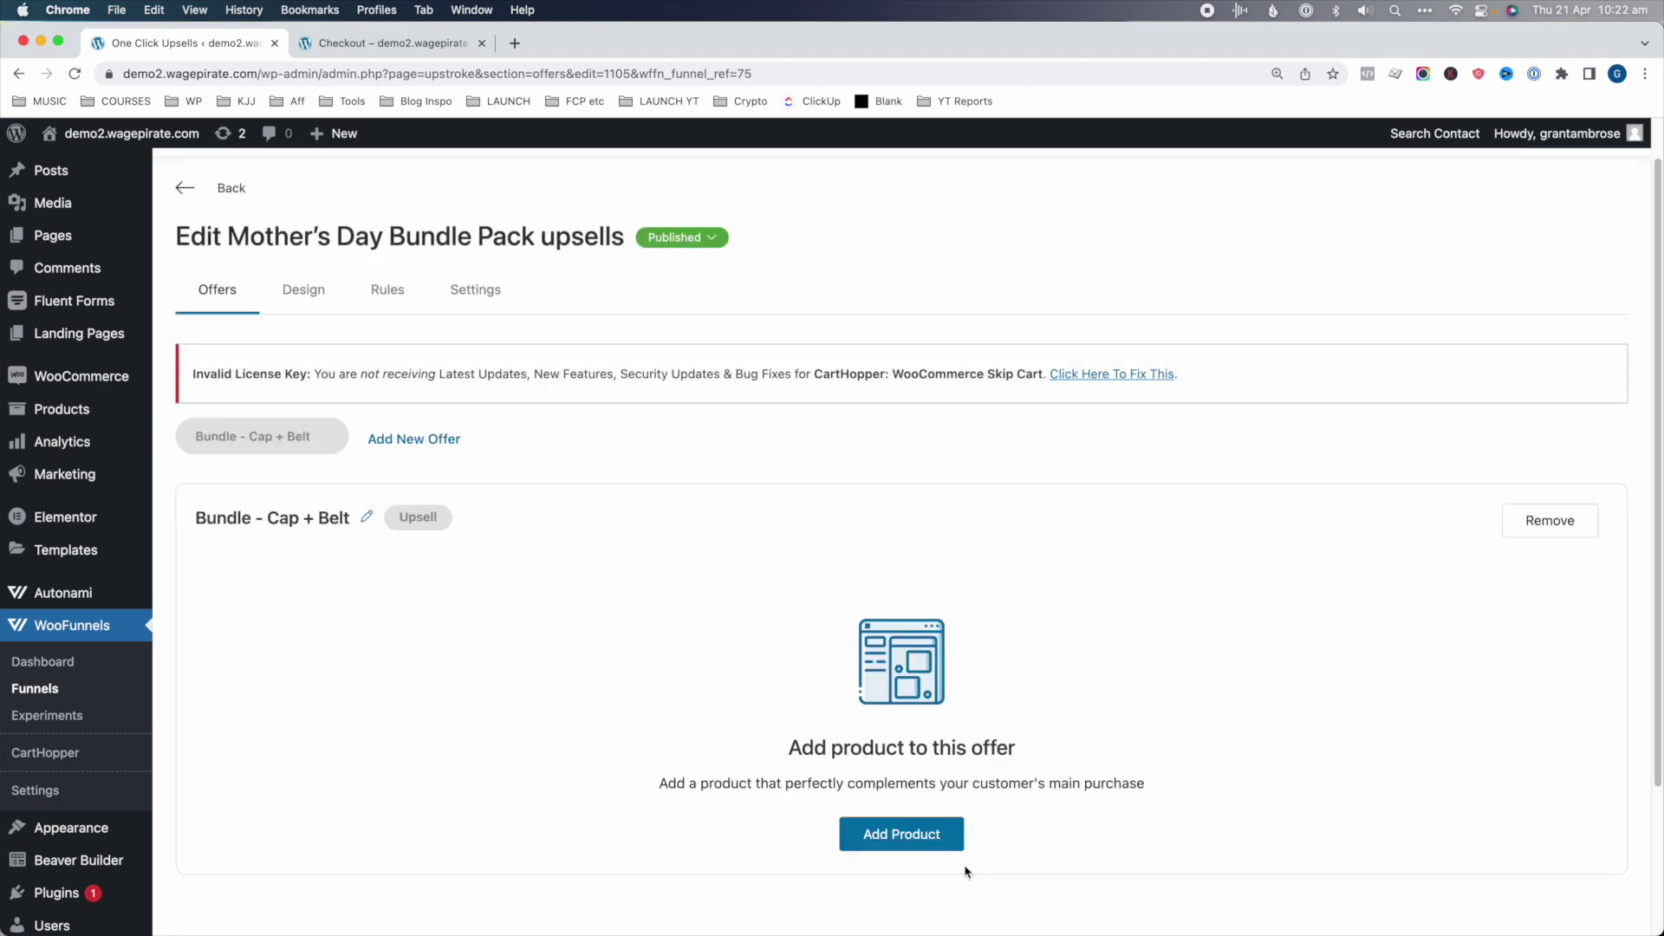
- Attach Bundle (Cap + Belt) (#770) to the offer at a 15% discount and save
left_click(942, 849)
left_click(655, 526)
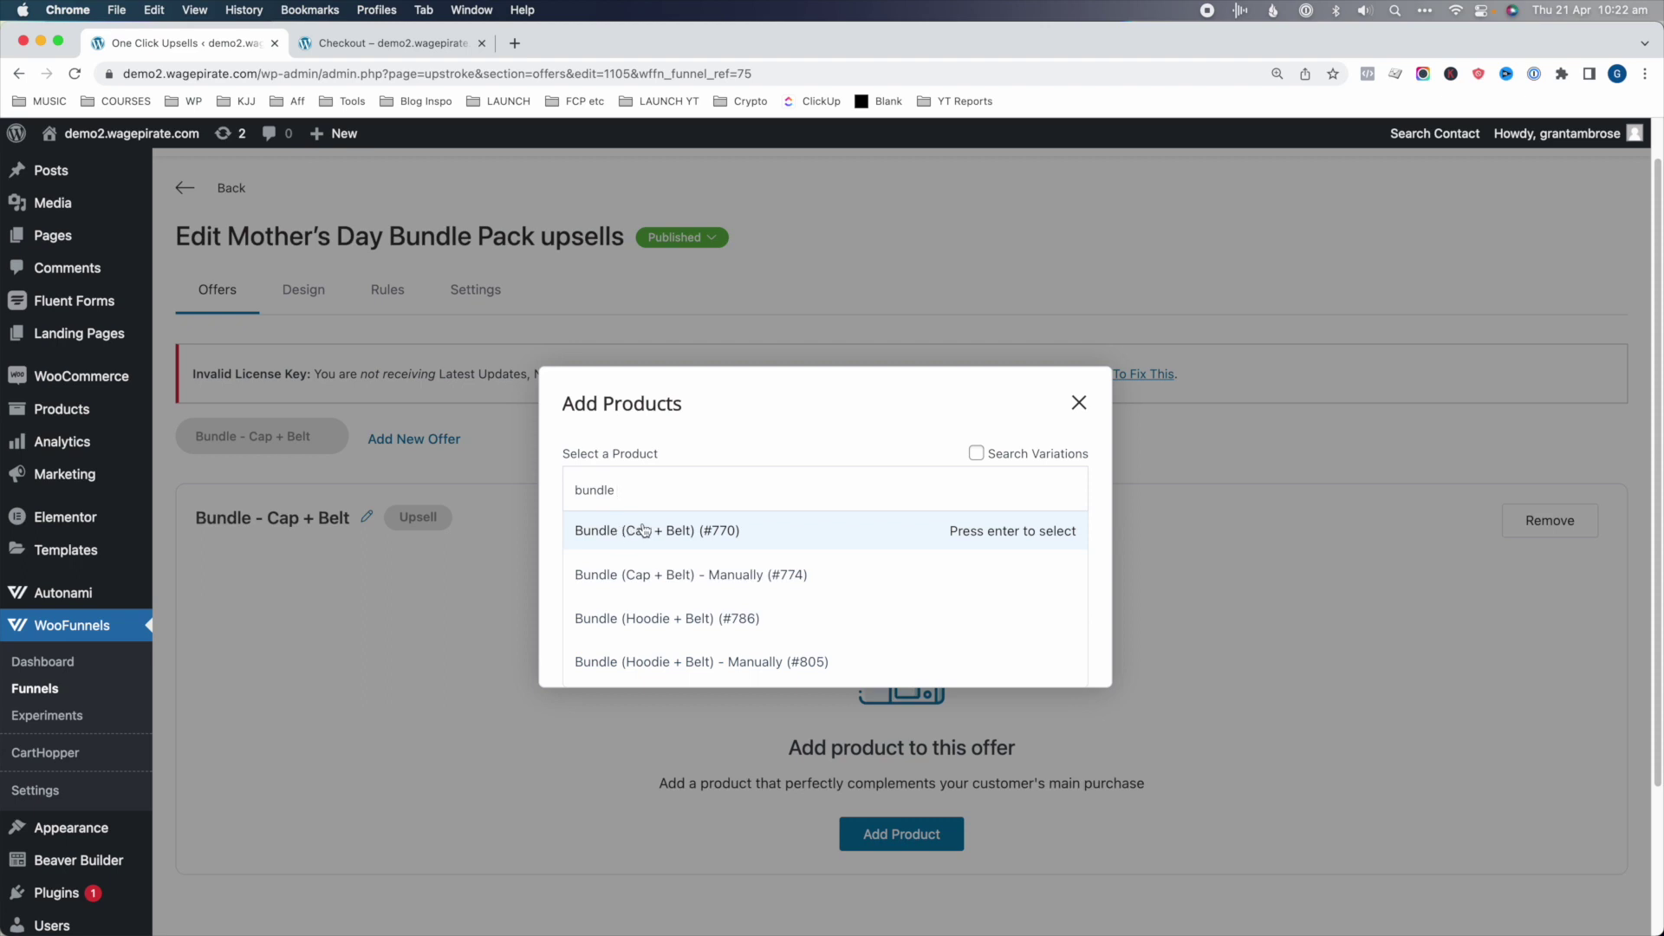
left_click(672, 535)
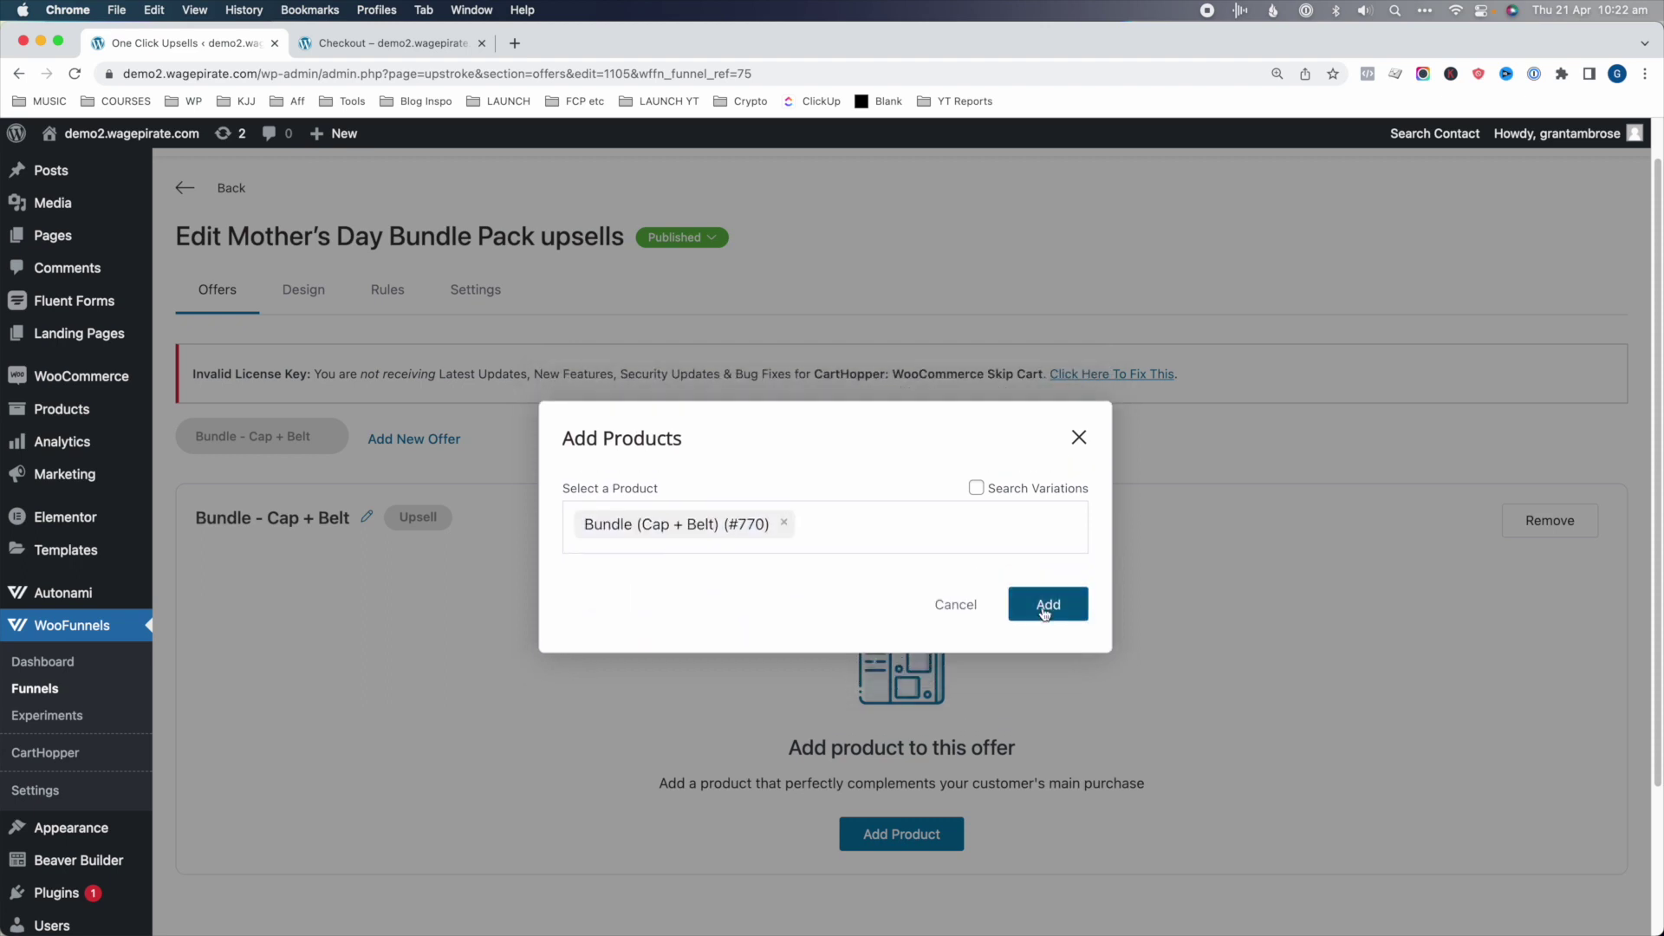
left_click(1043, 613)
left_click(210, 520)
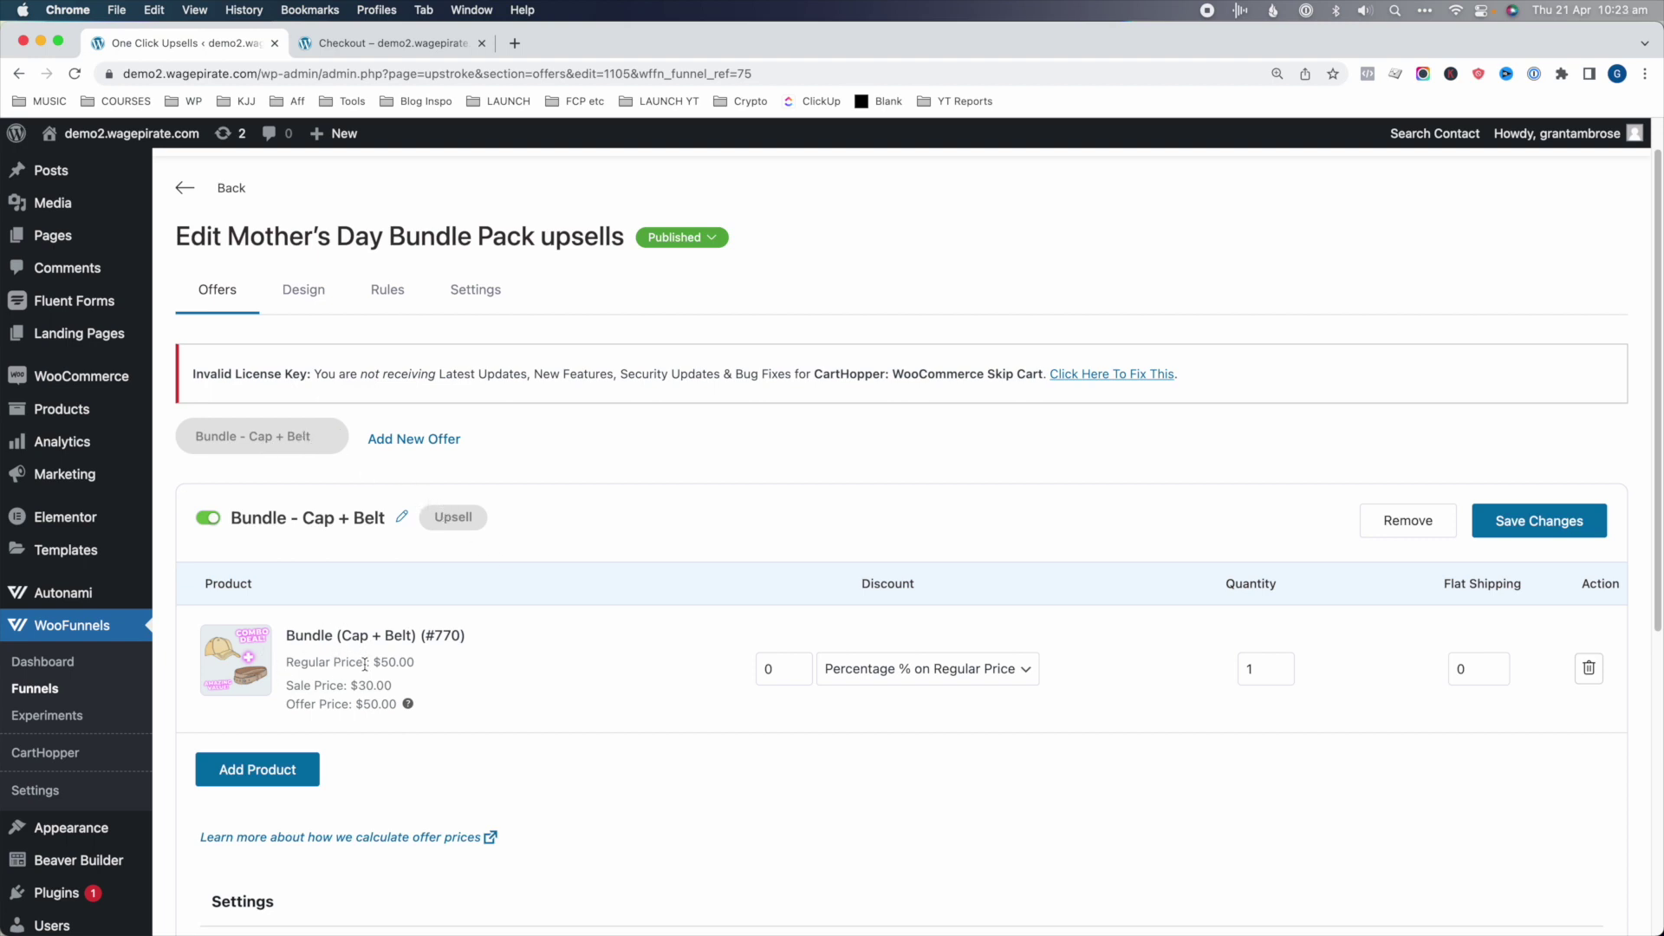
left_click(365, 699)
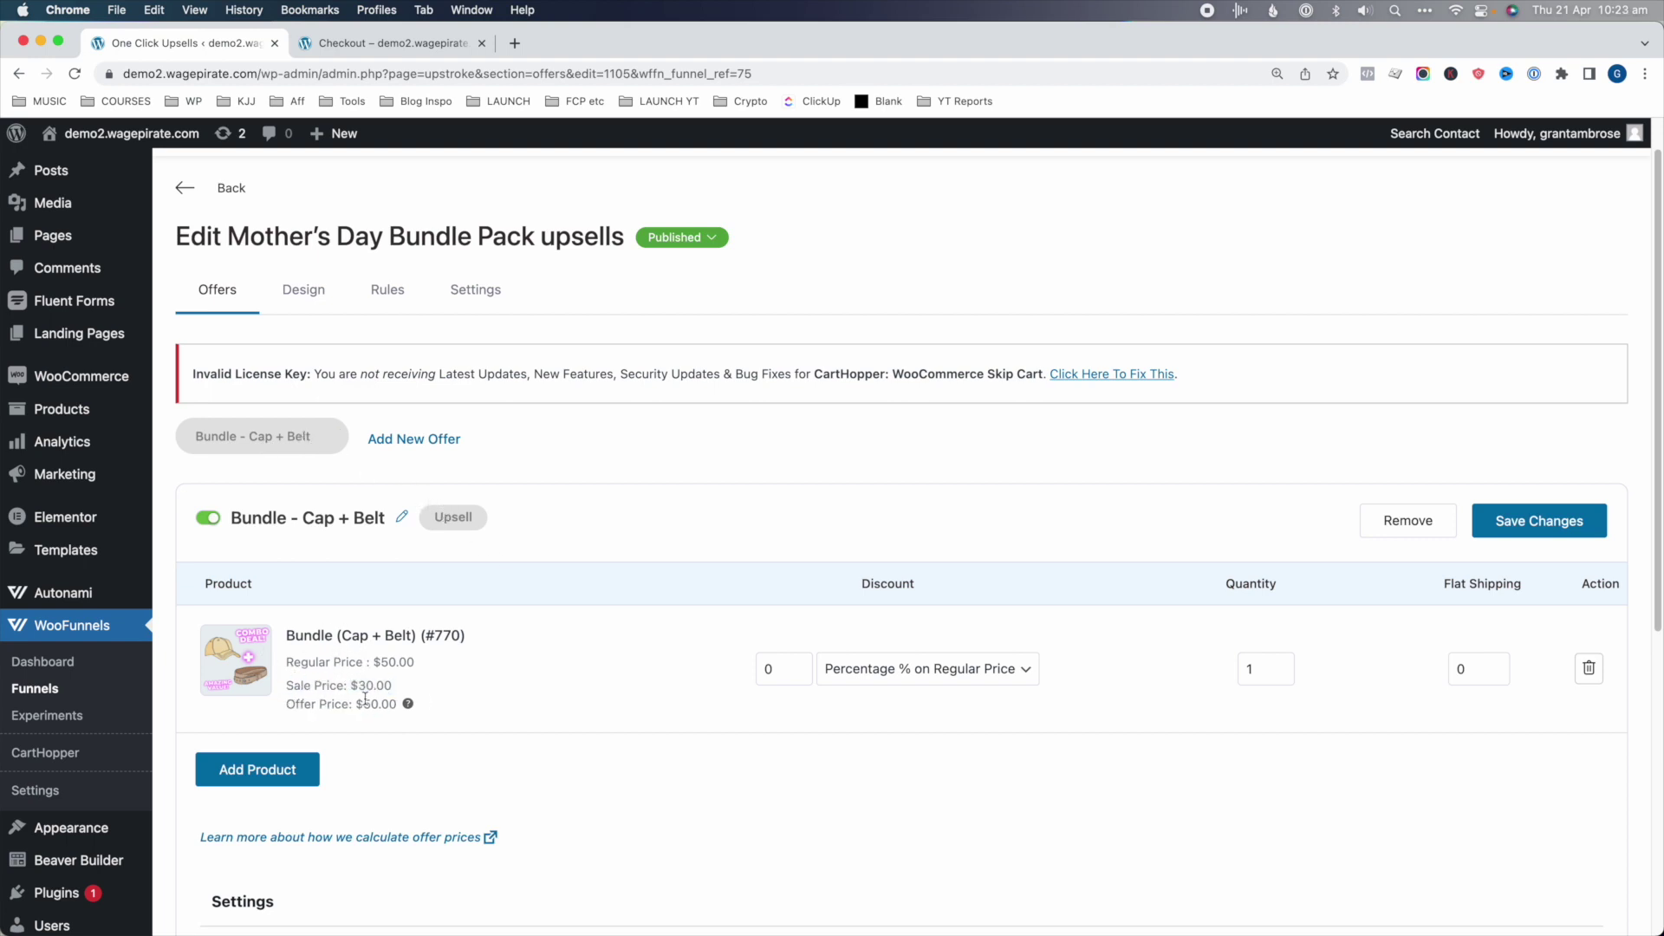
double_click(773, 669)
type("15")
left_click(813, 721)
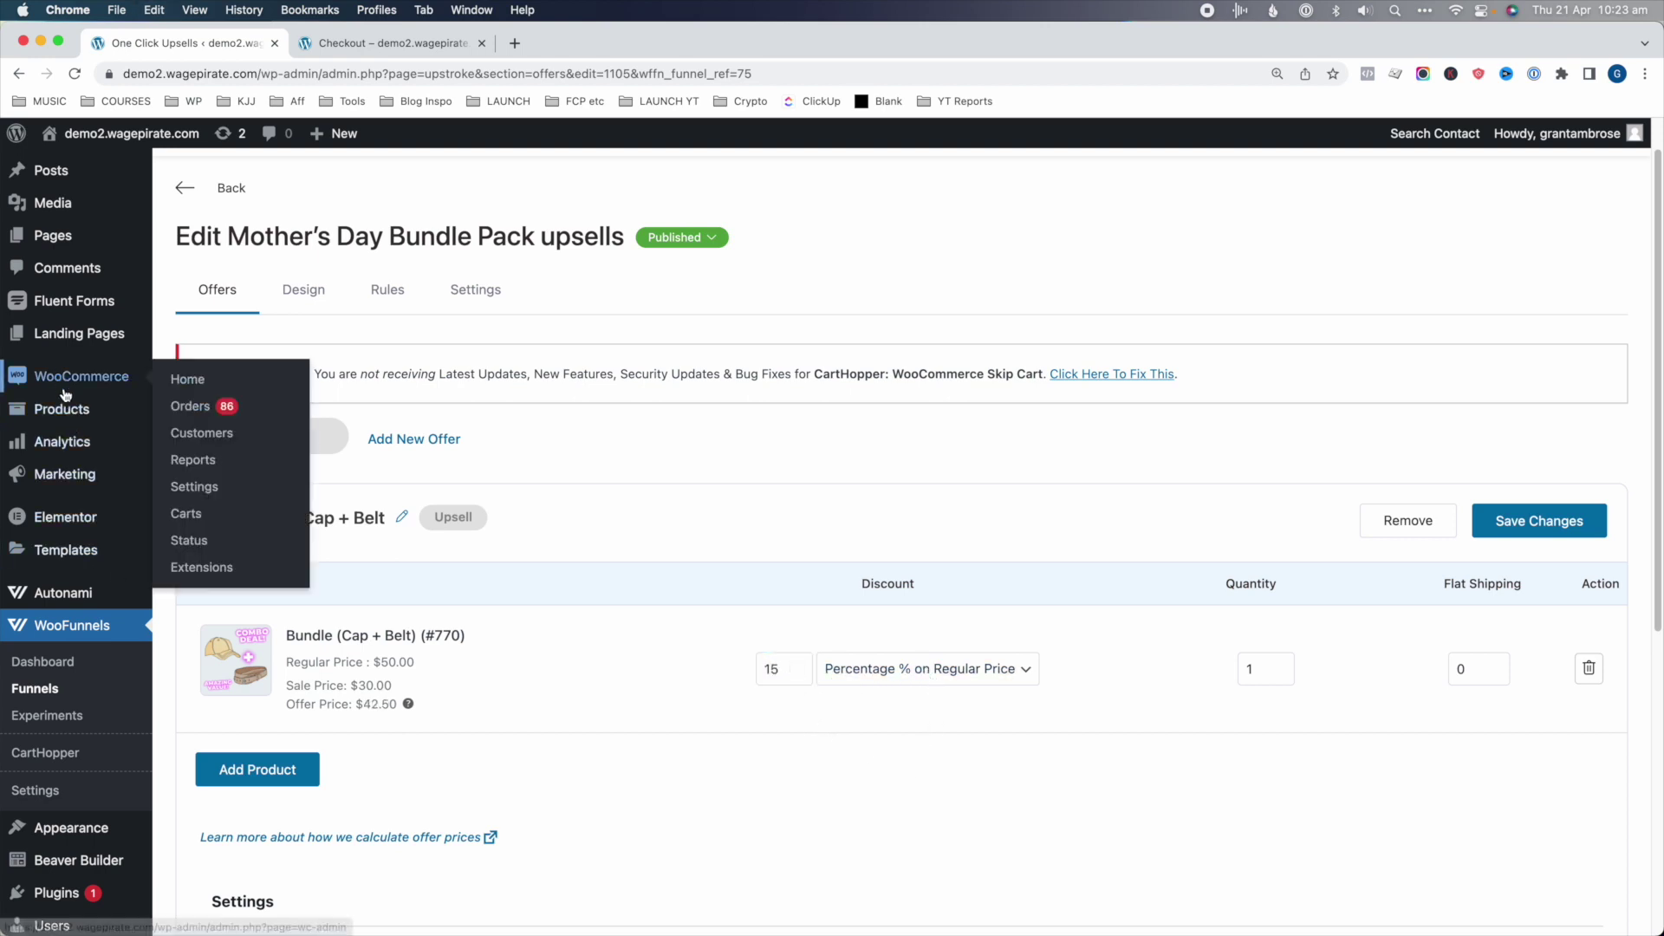
mouse_move(111, 417)
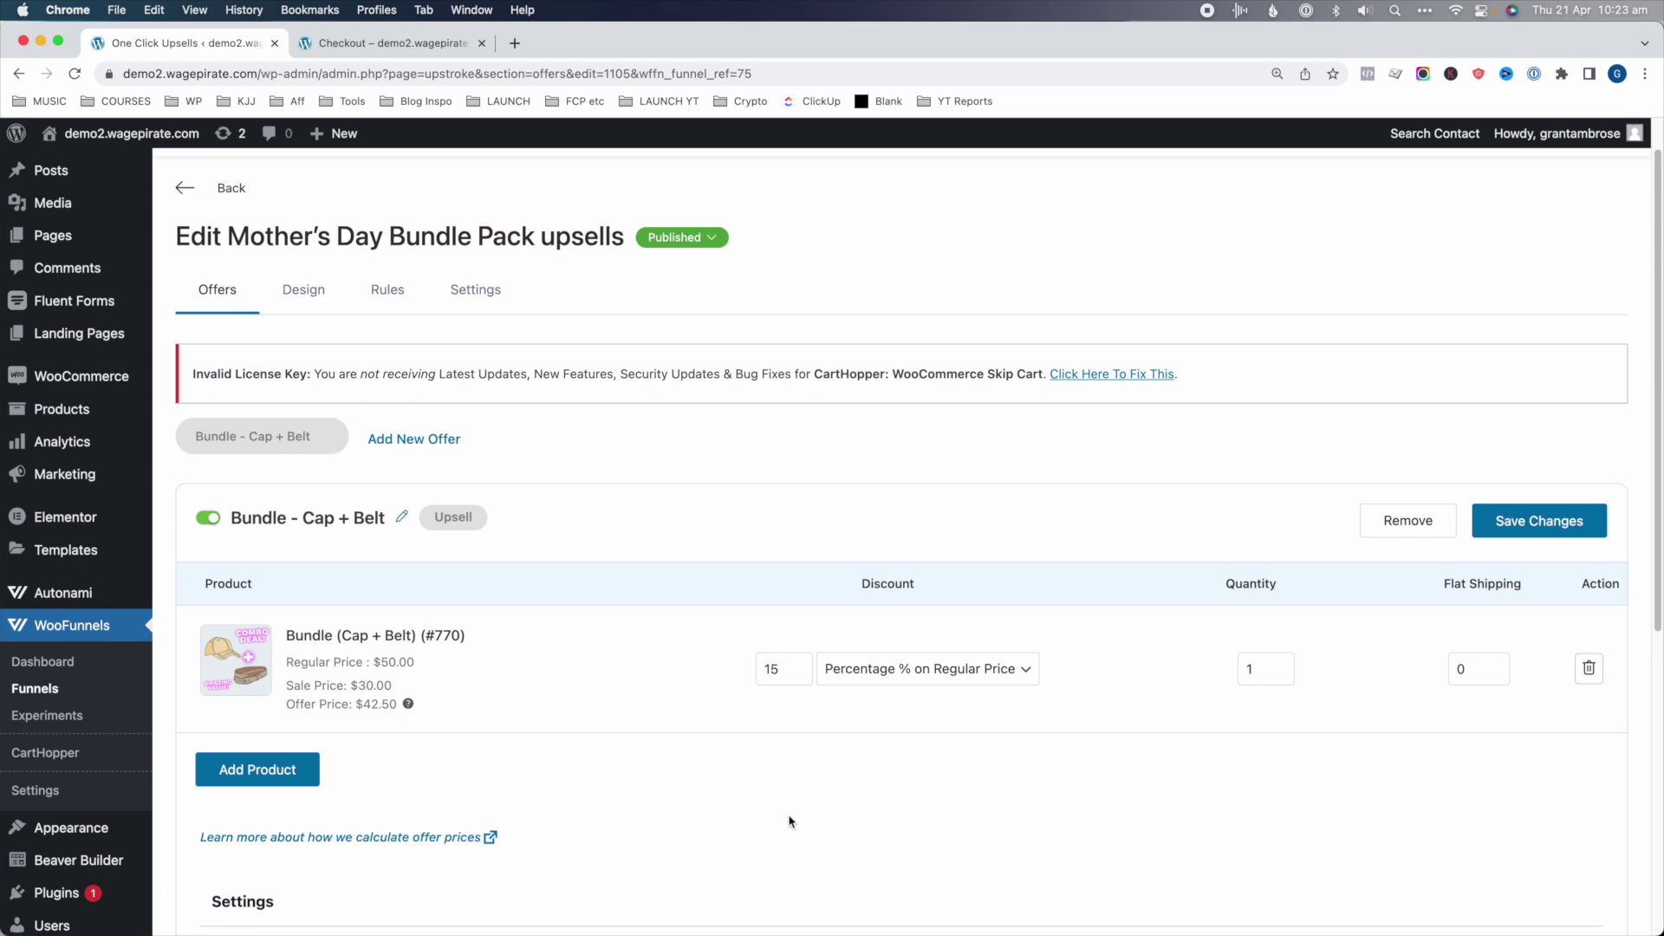
left_click(1530, 521)
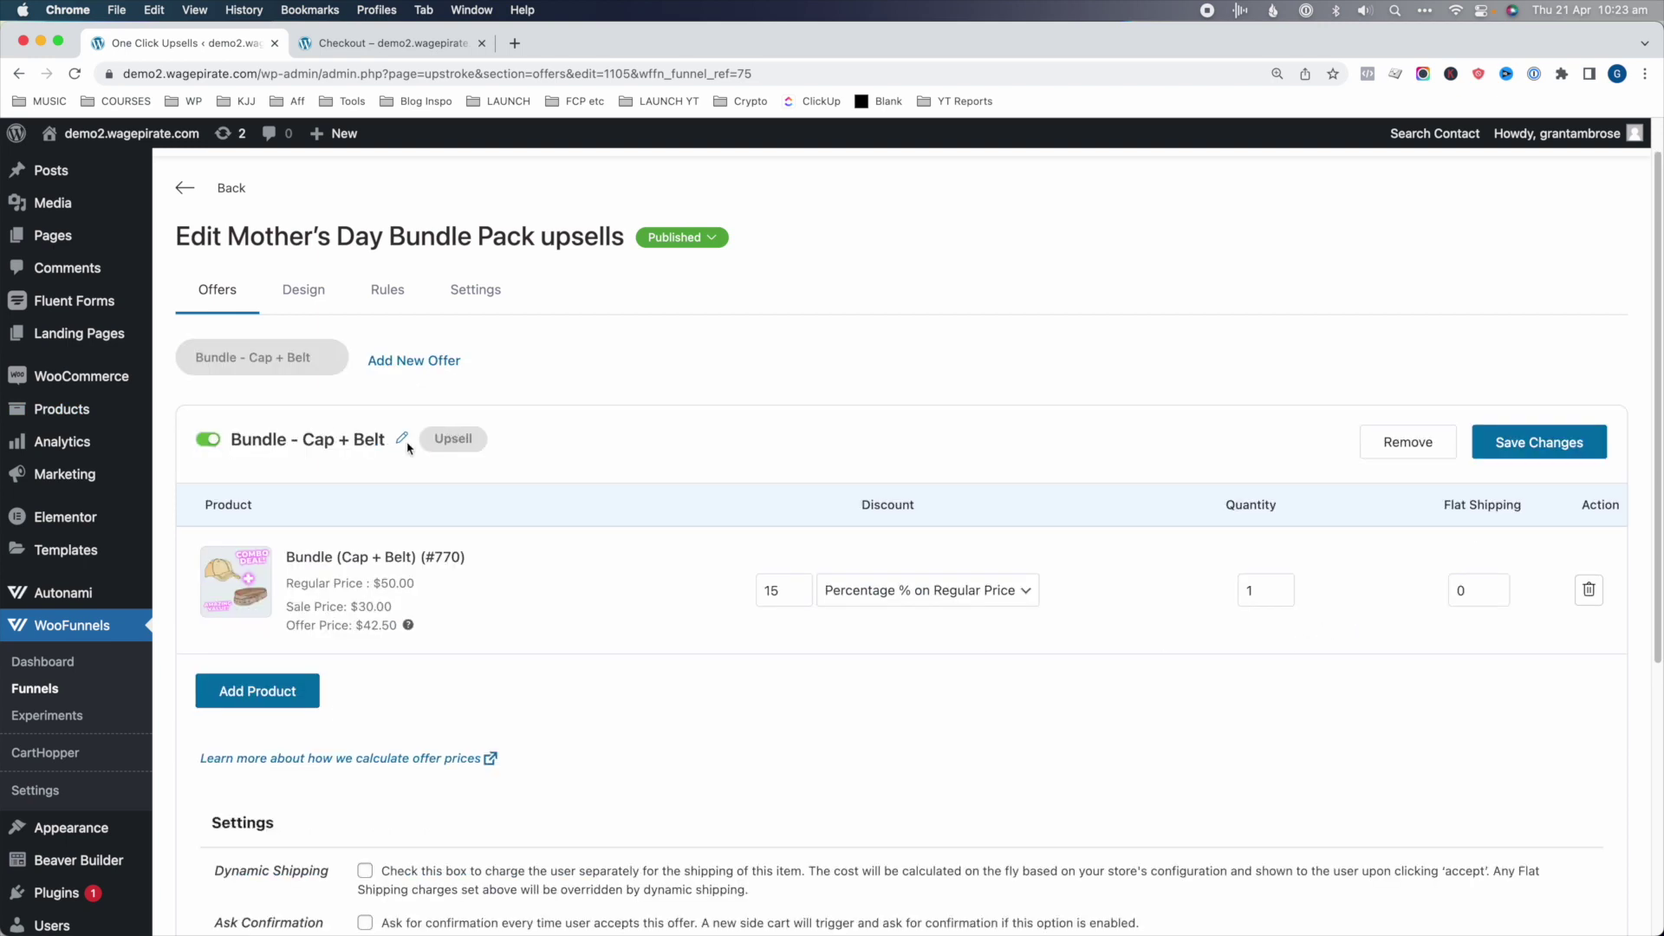
- Begin another offer and set its type to downsell
left_click_drag(286, 440, 352, 440)
left_click(350, 444)
left_click(413, 361)
left_click(733, 574)
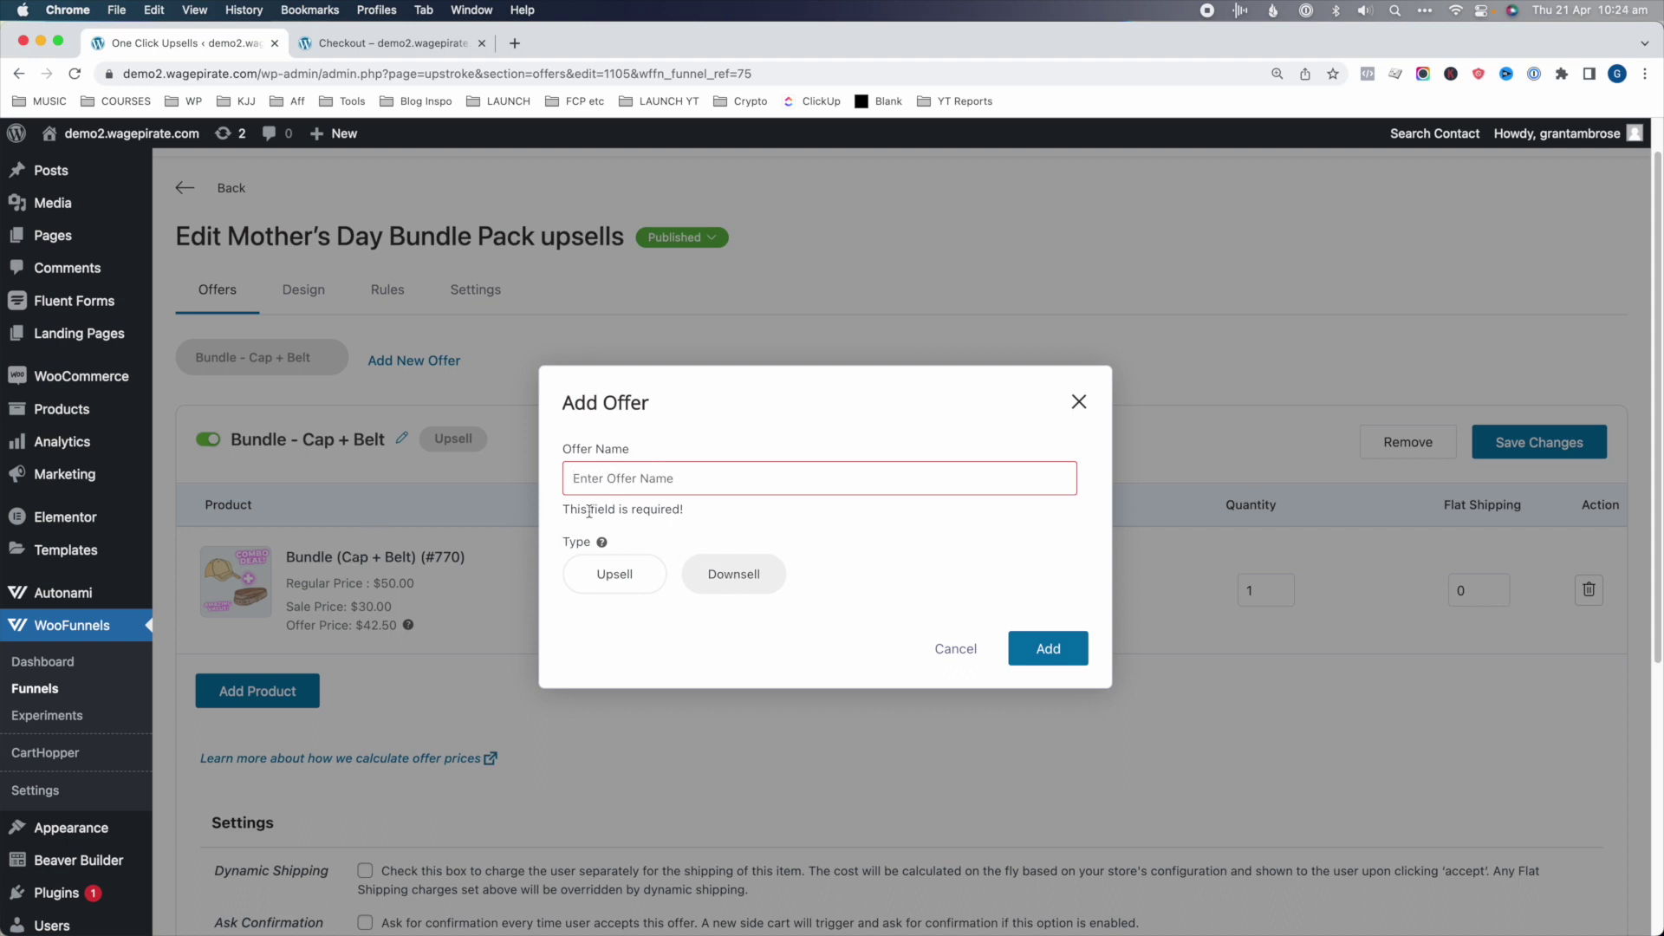
- Create the Cap downsell offer with the Cap (#20) product and save it
left_click(609, 477)
type("Cap")
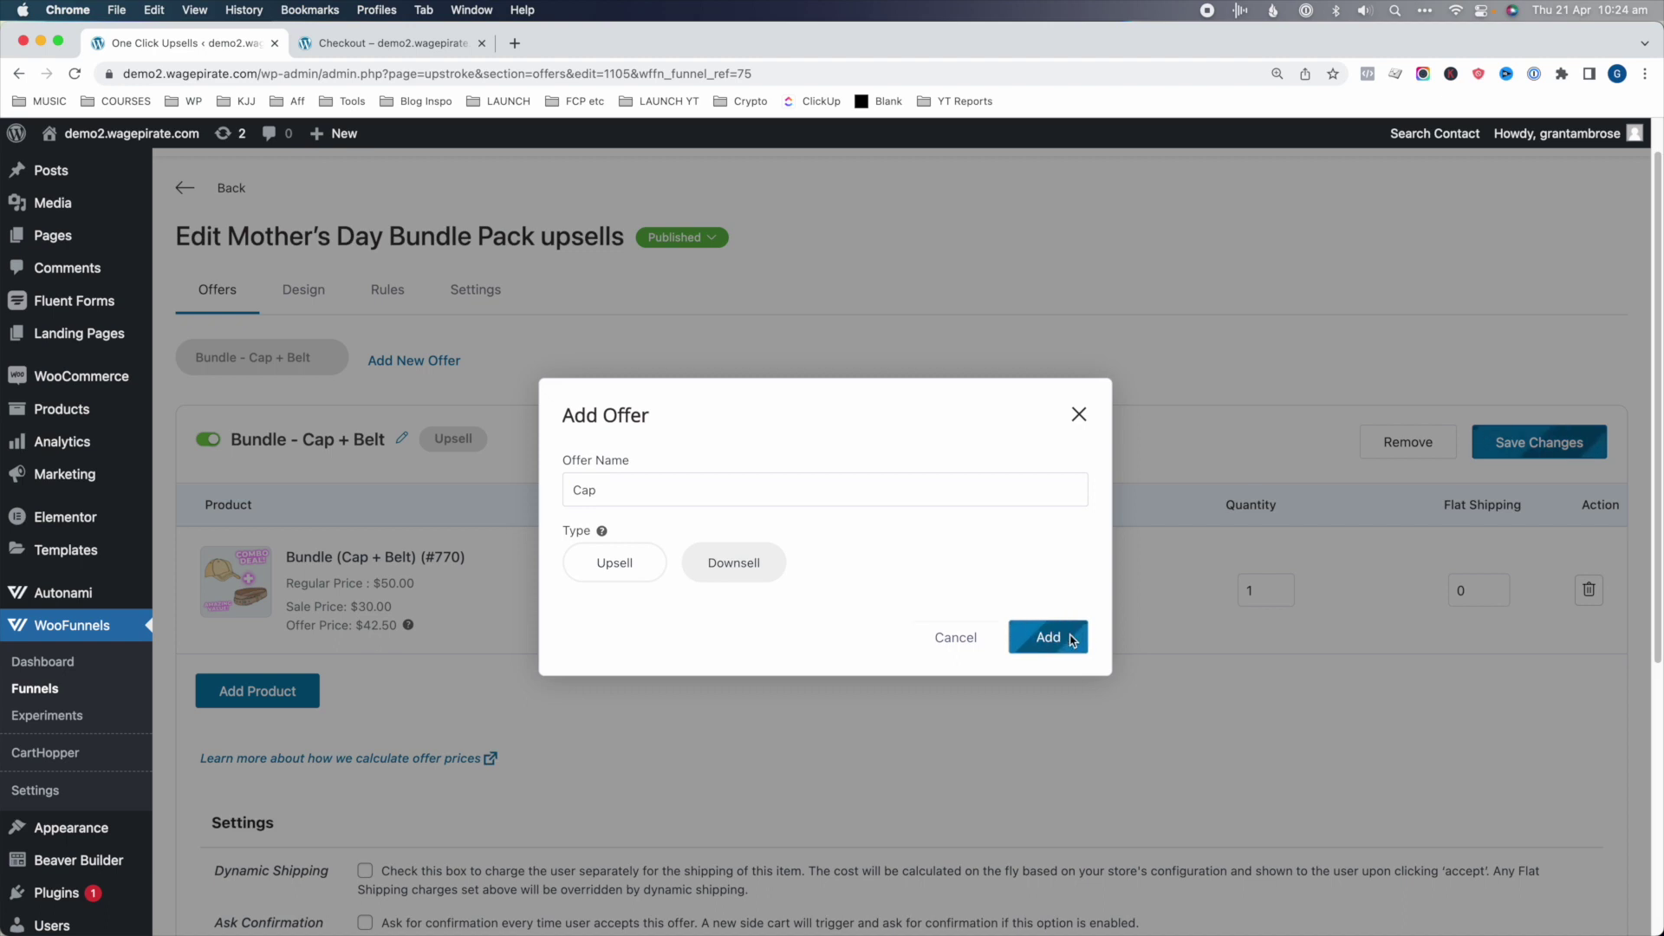
left_click(1073, 640)
left_click(901, 754)
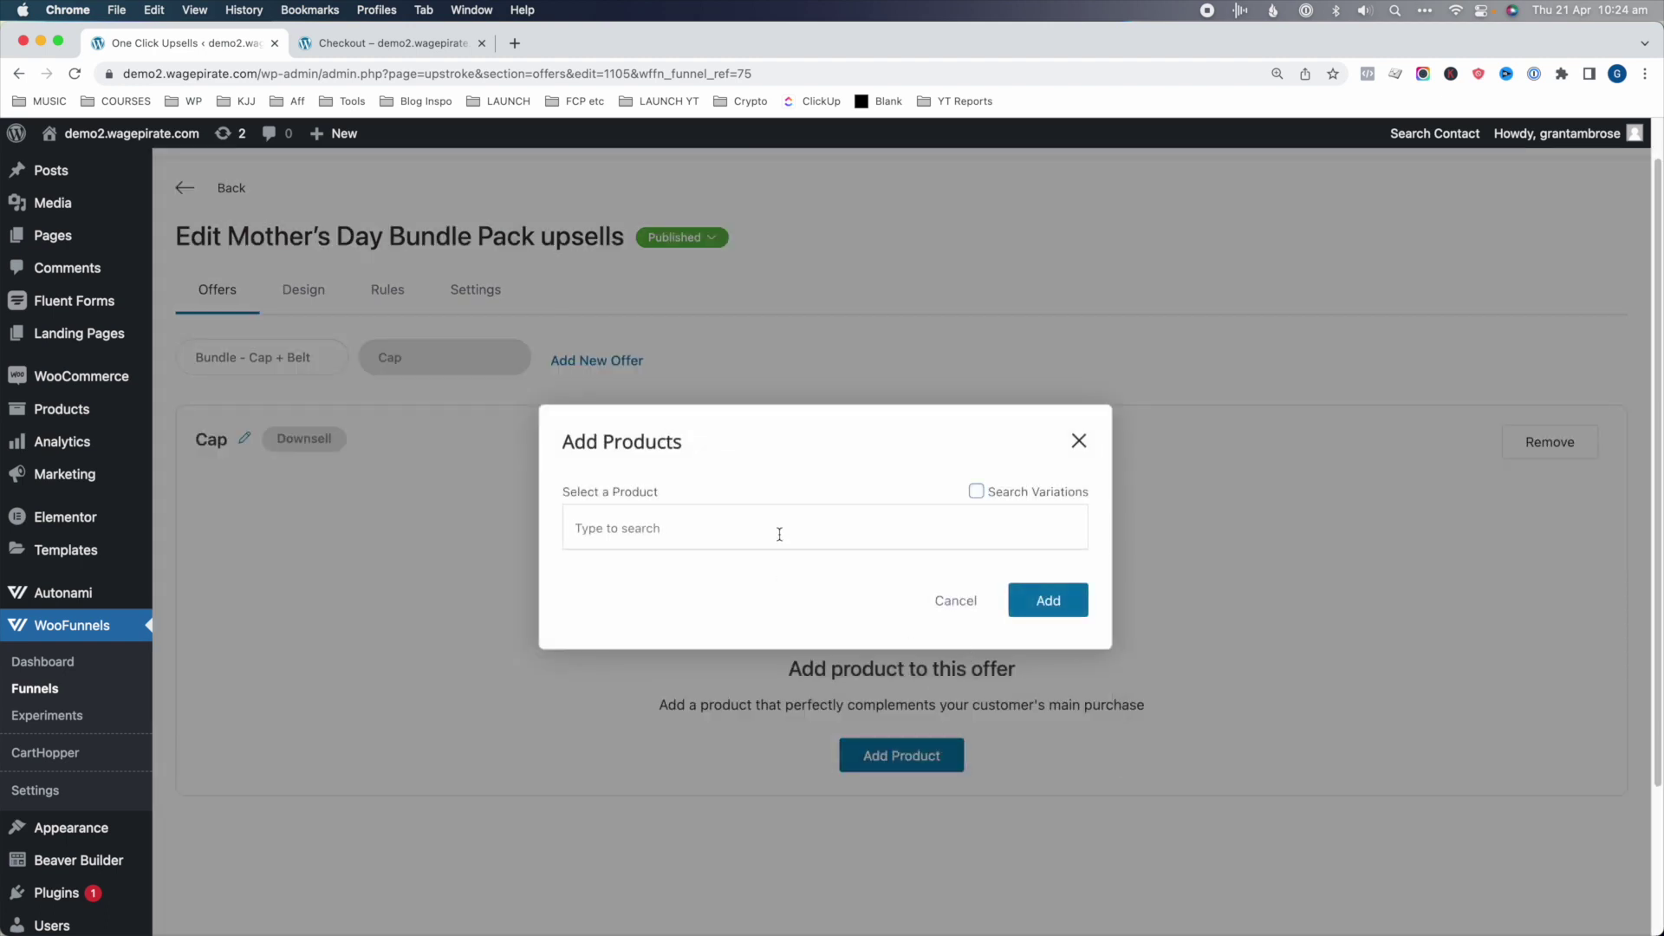
type("cap")
left_click(615, 641)
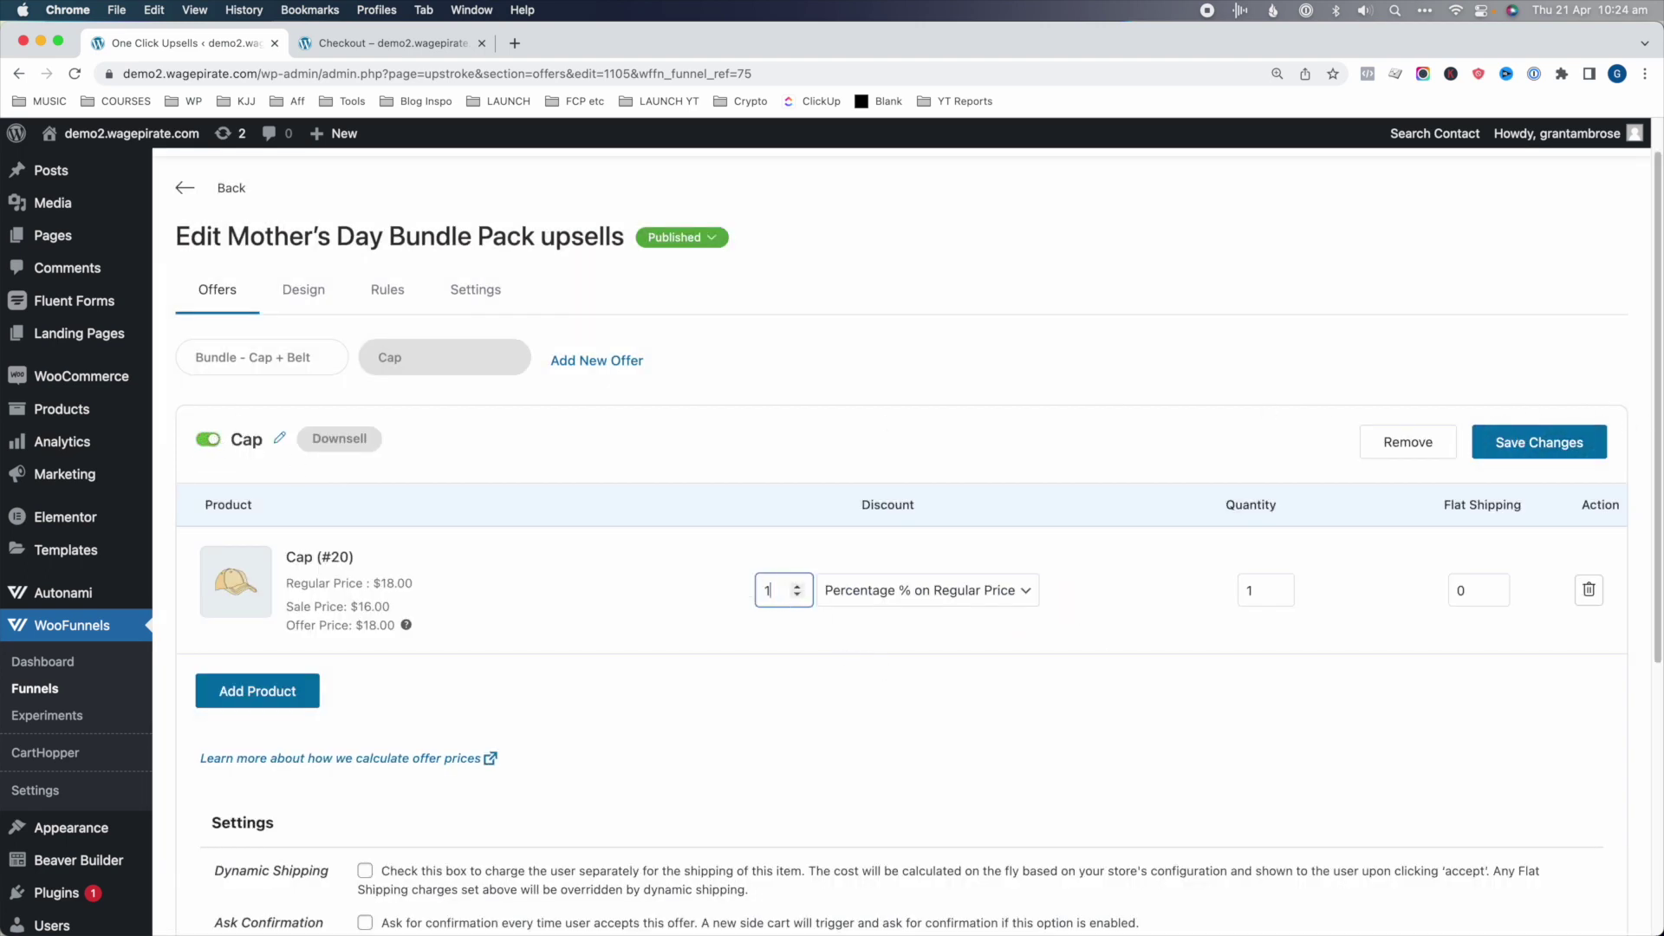
left_click(1573, 442)
- Create the Belt downsell offer with the Belt (#19) product attached
left_click(607, 359)
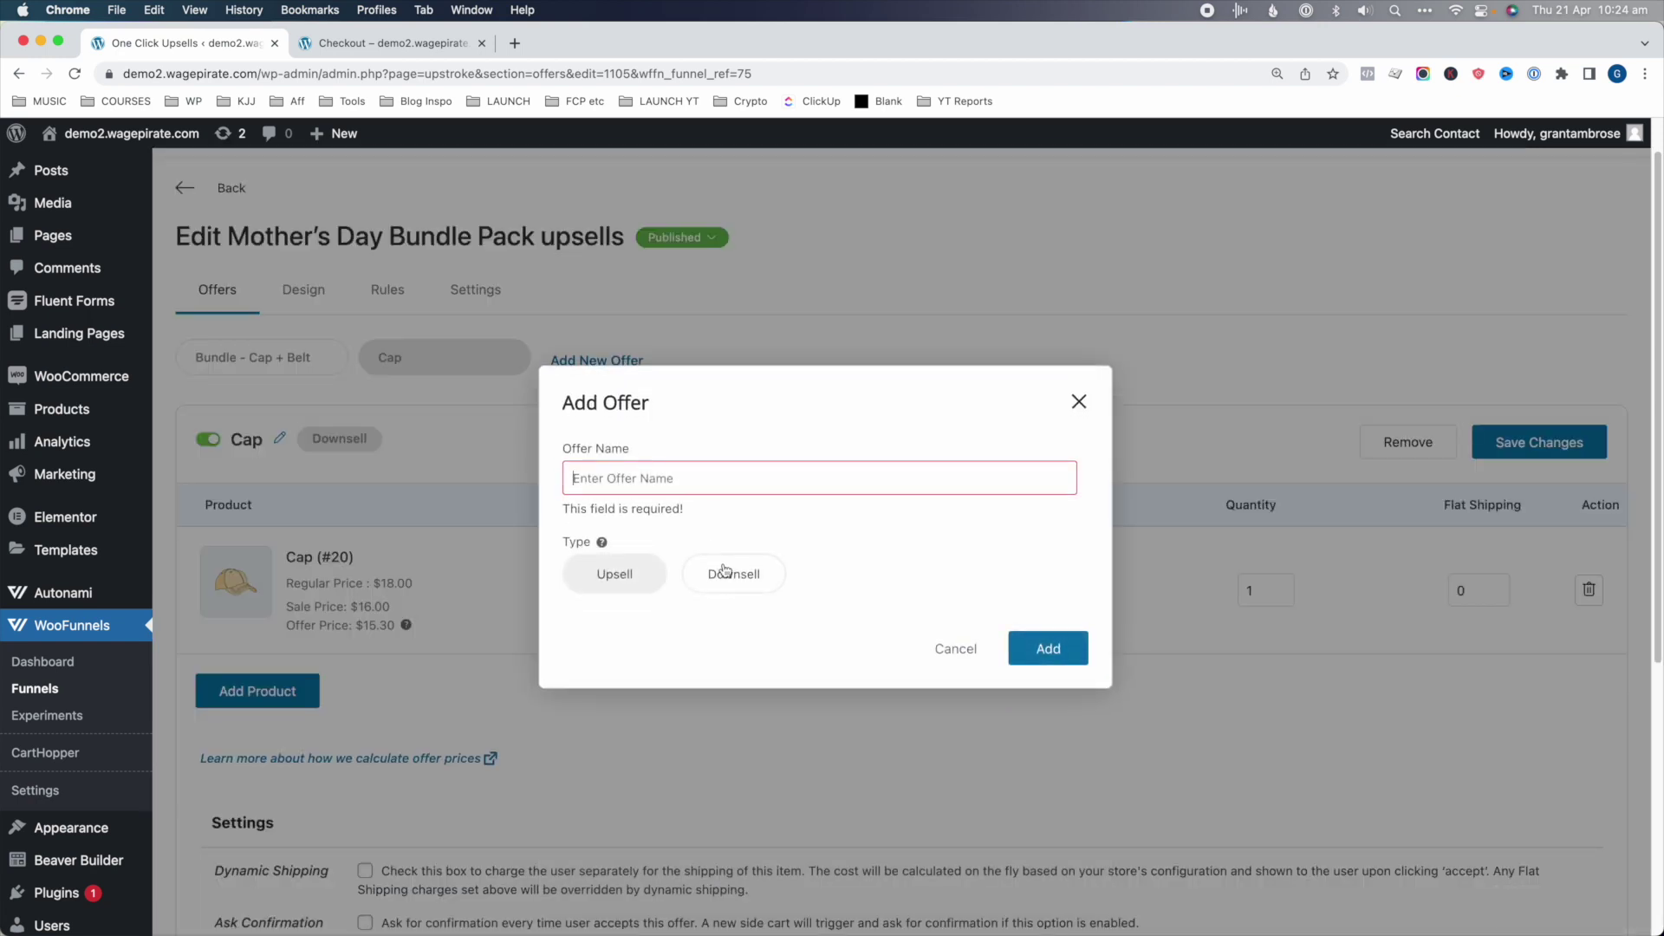
left_click(724, 571)
type("Belt")
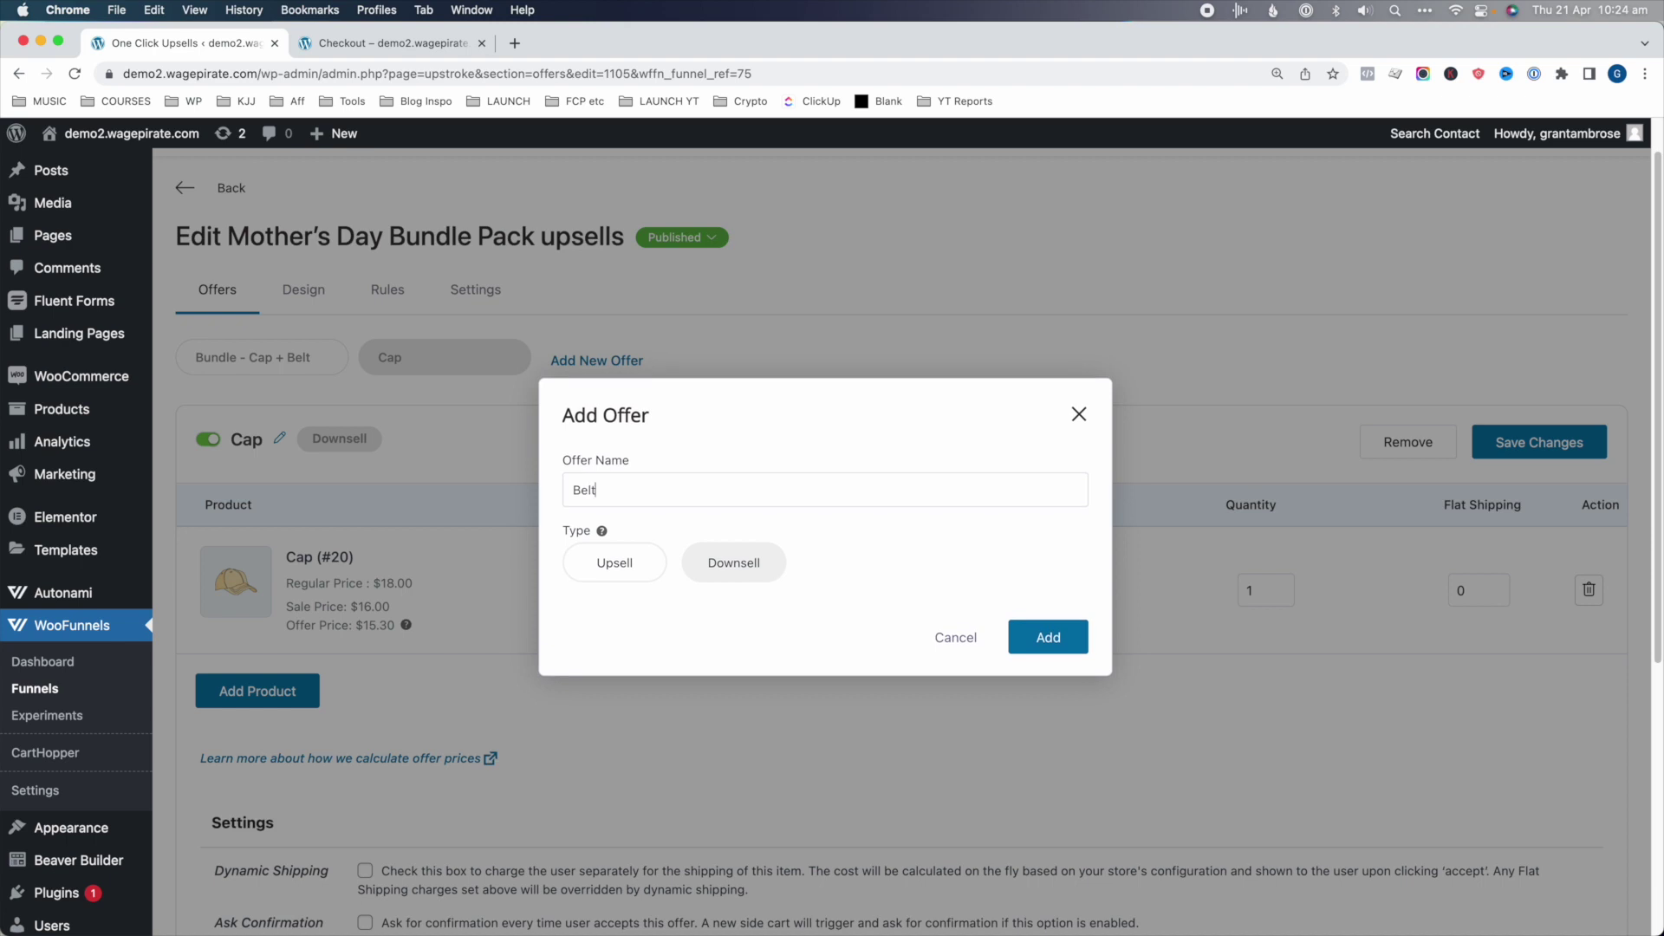
left_click(1048, 637)
left_click(901, 755)
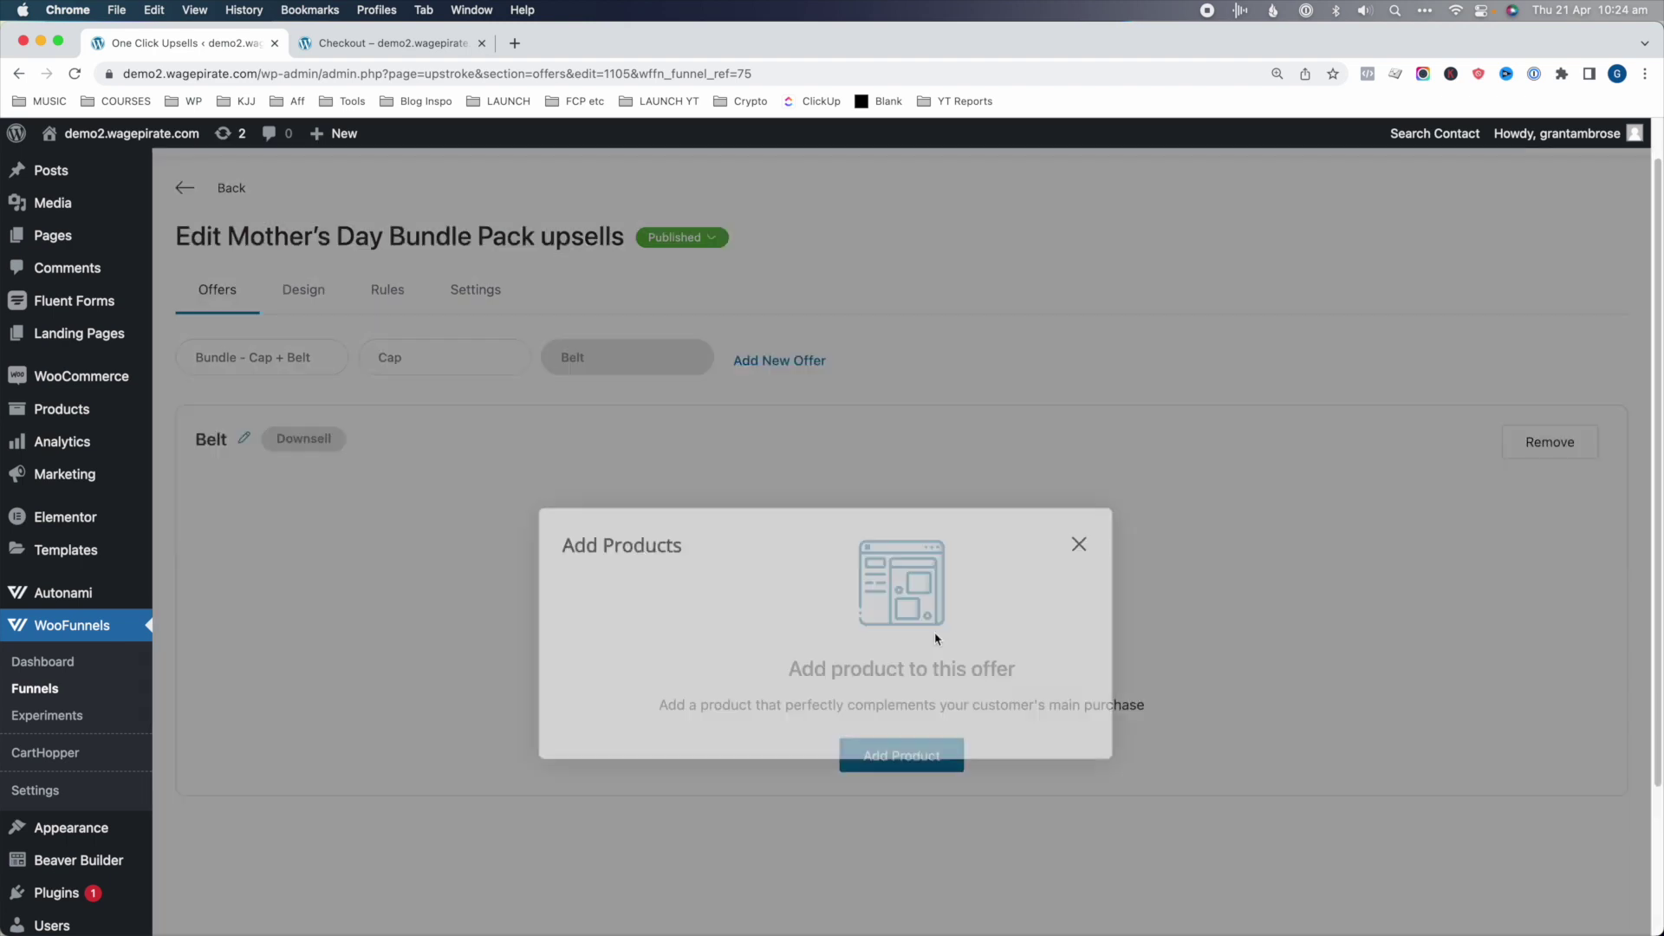
type("elt")
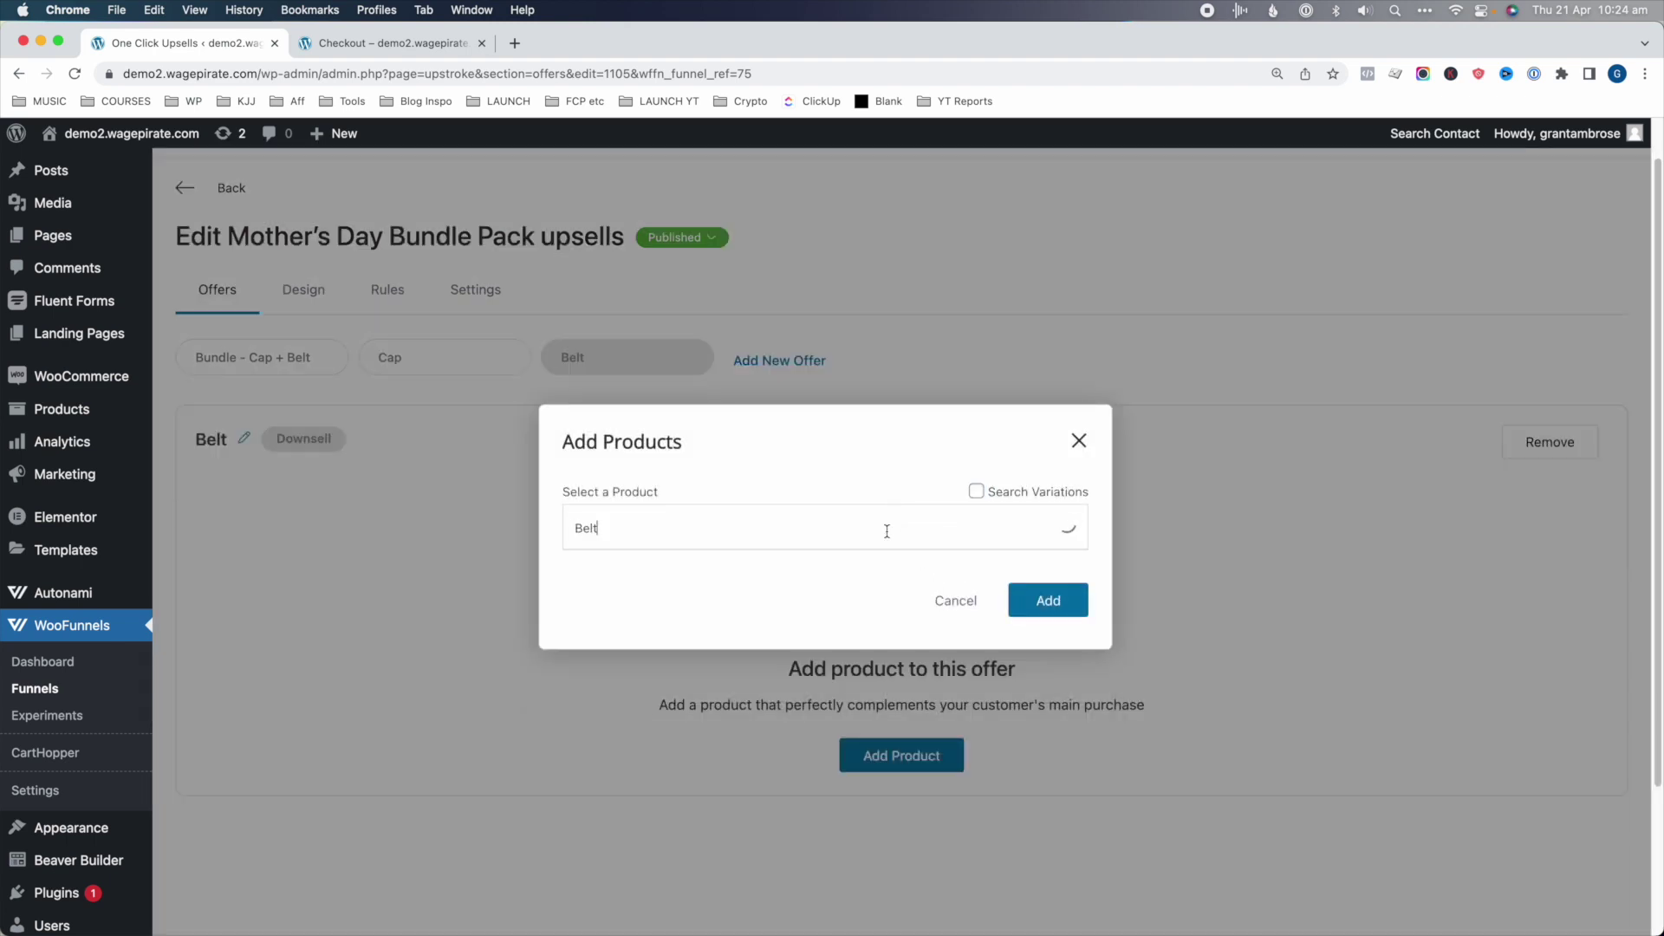
left_click(637, 509)
left_click(1046, 604)
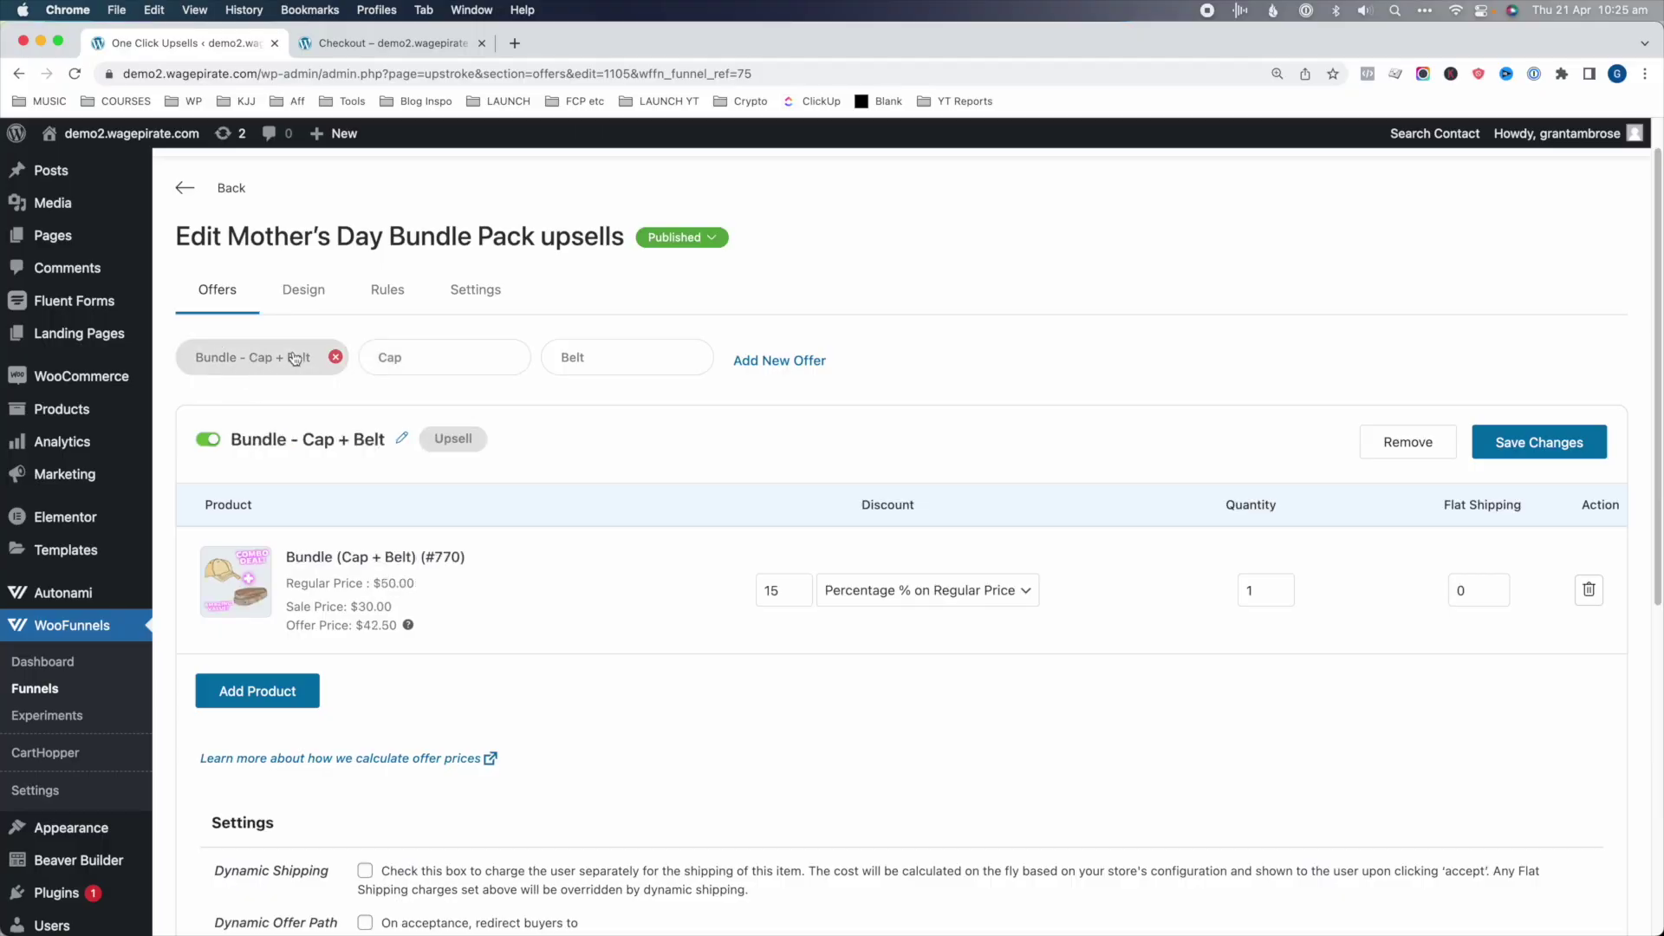
left_click(444, 363)
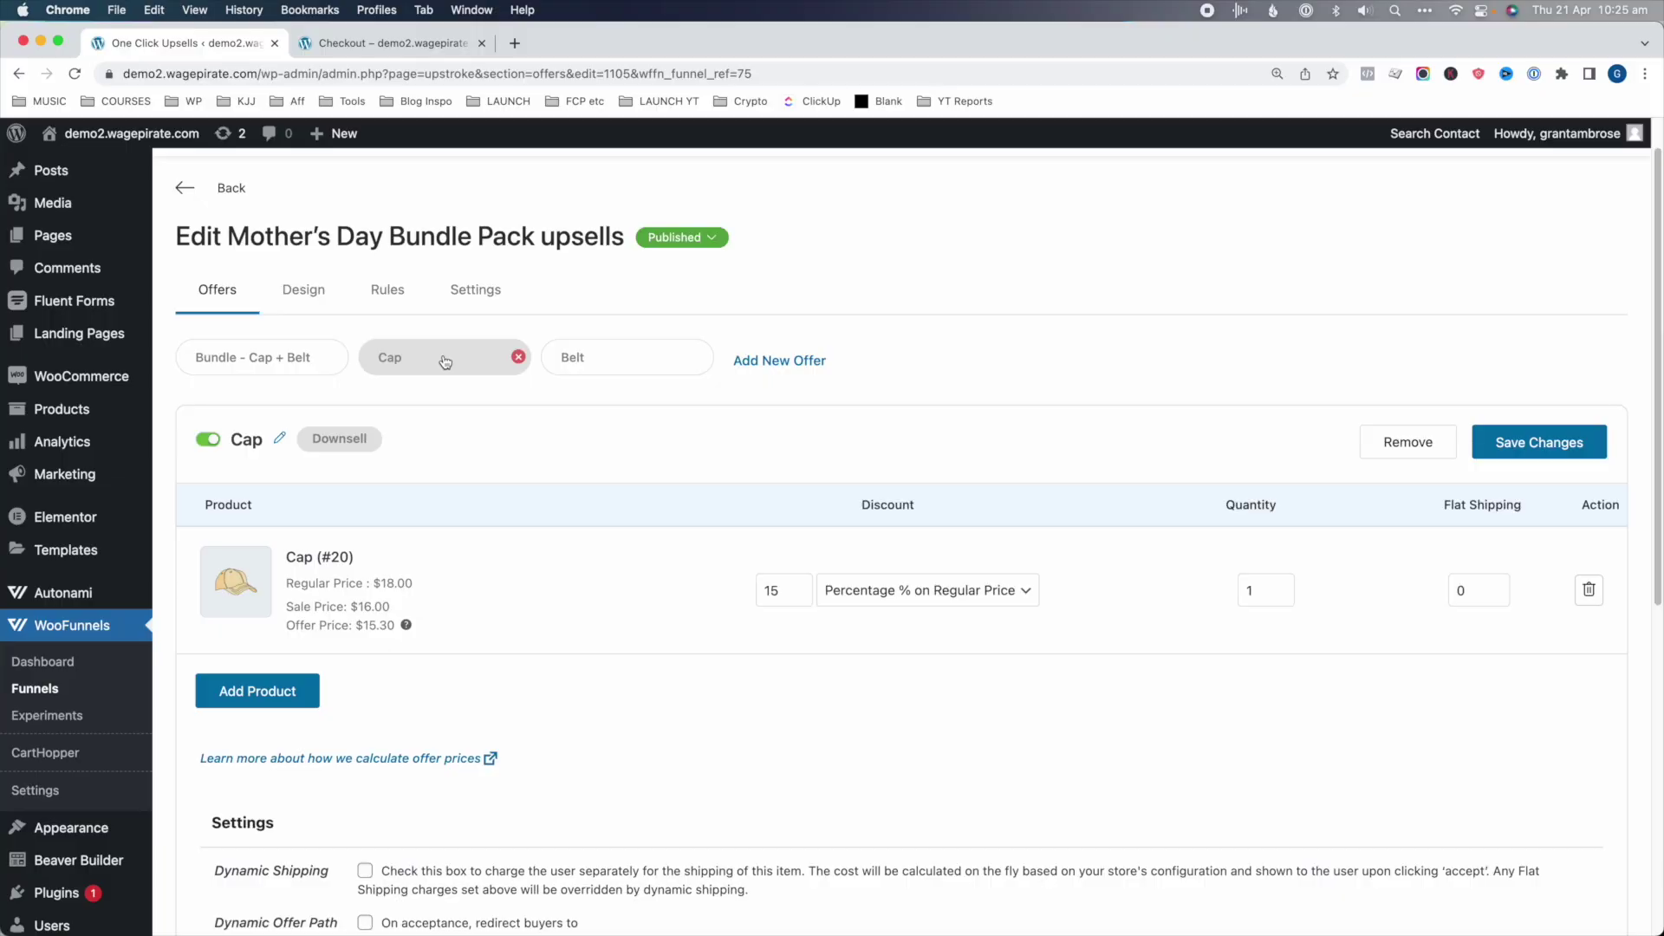
- Set the Cap offer's accept and reject paths both to Belt and save the changes
left_click(603, 356)
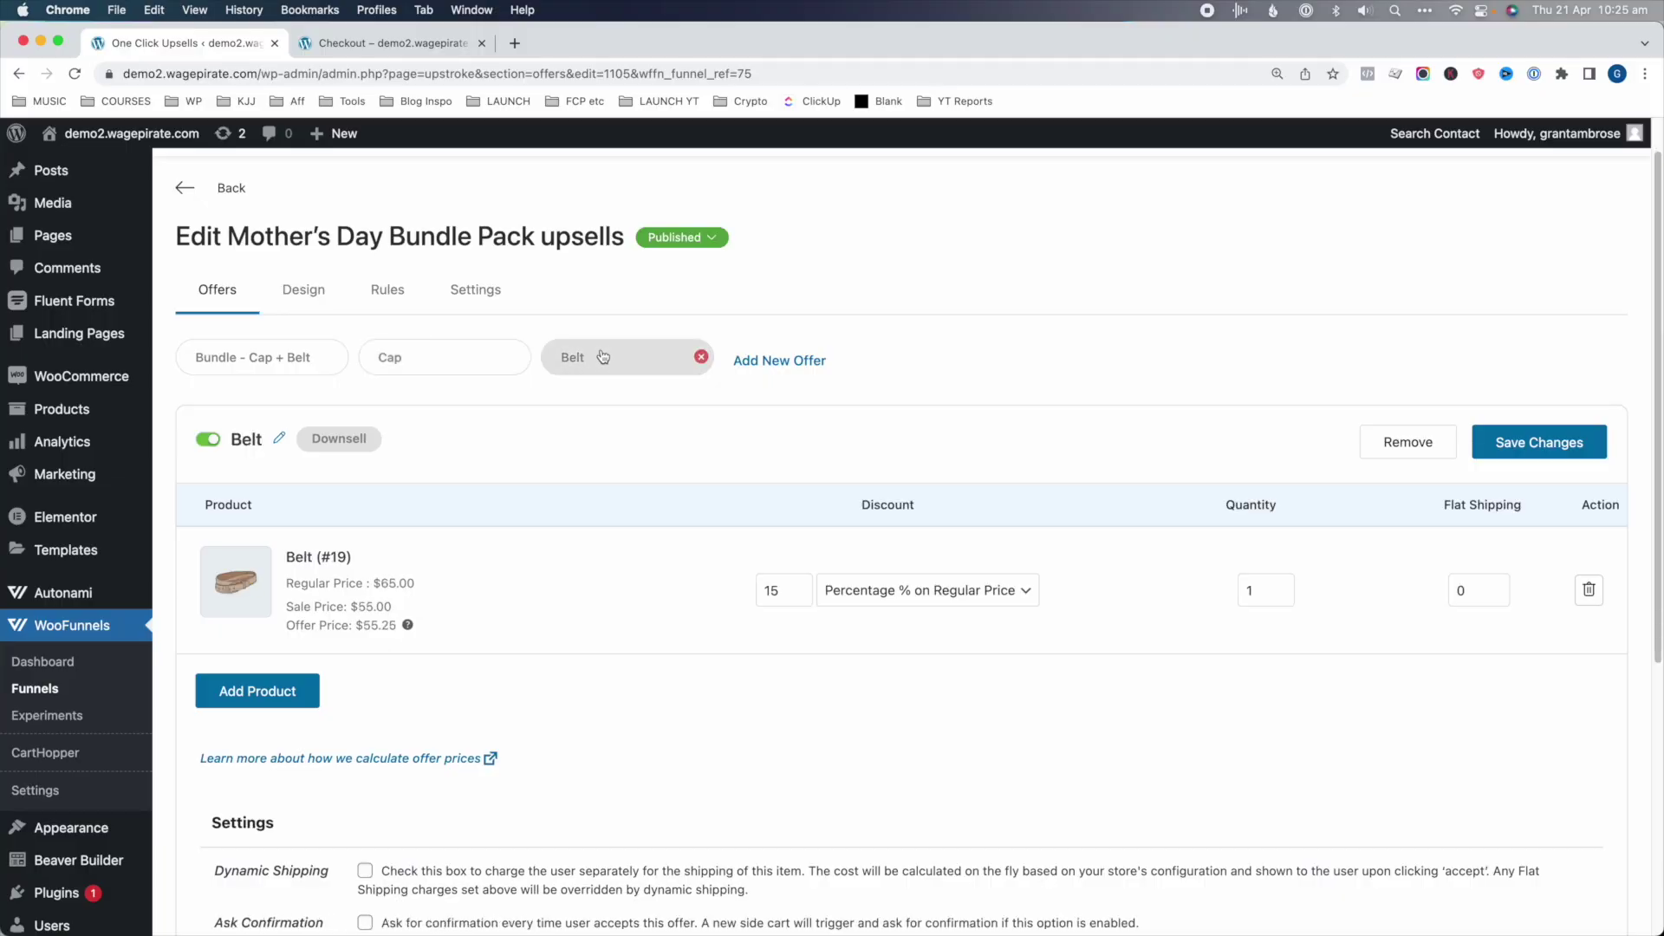
left_click(449, 370)
scroll(413, 541, "down", 4)
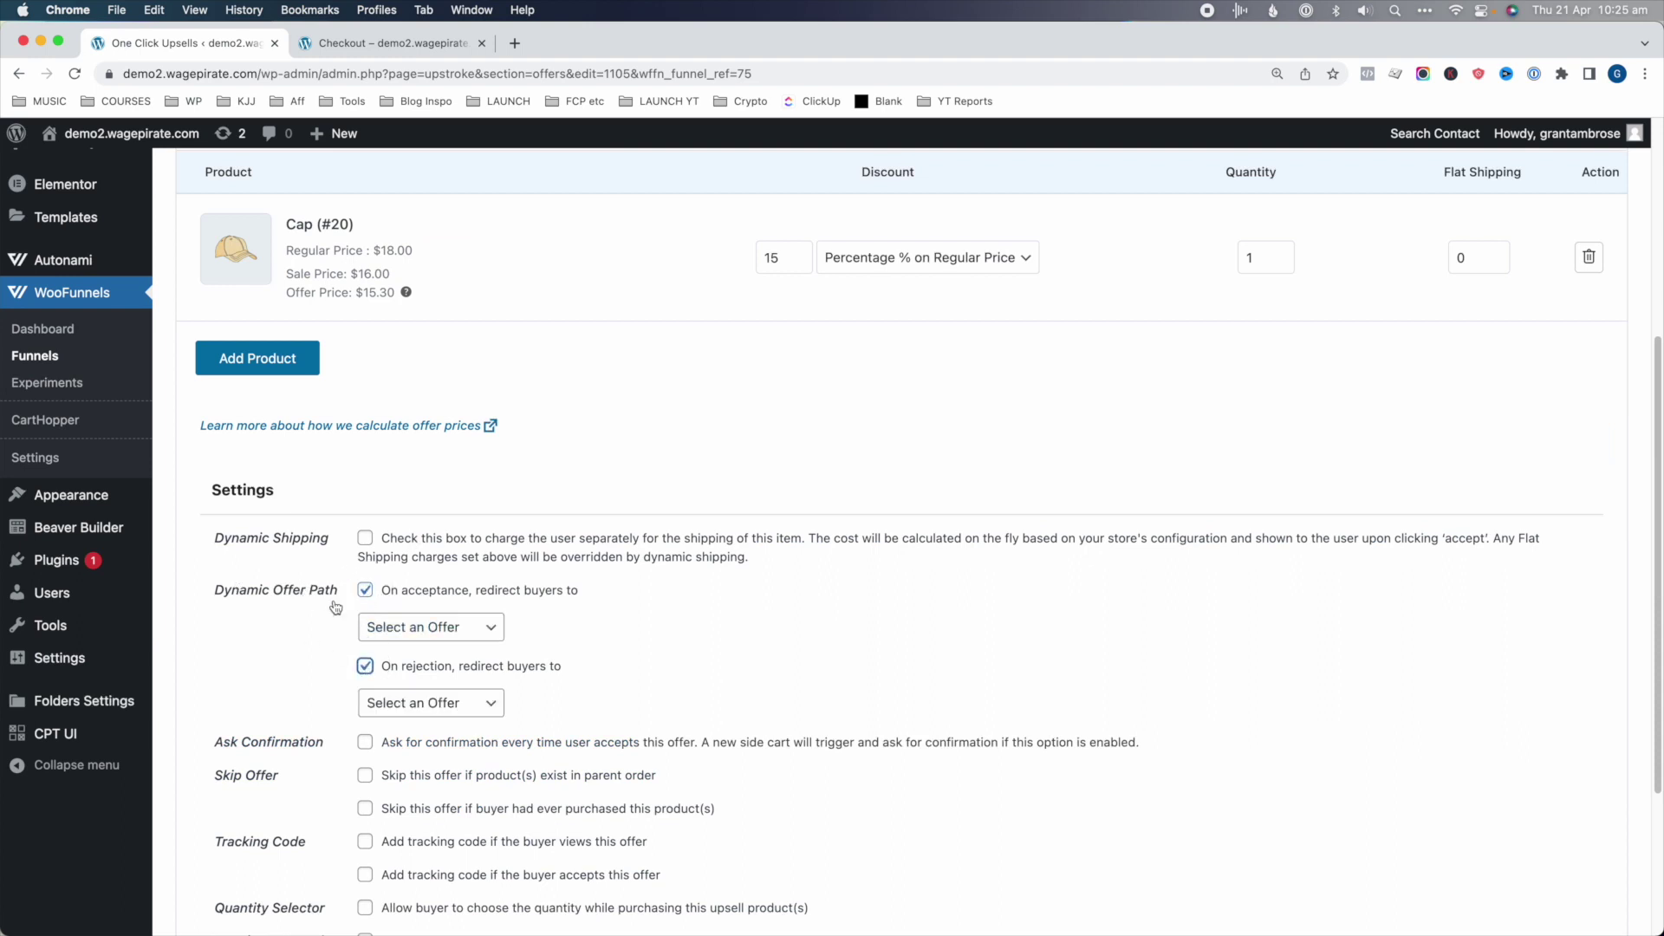
left_click(413, 637)
left_click(401, 672)
left_click(423, 705)
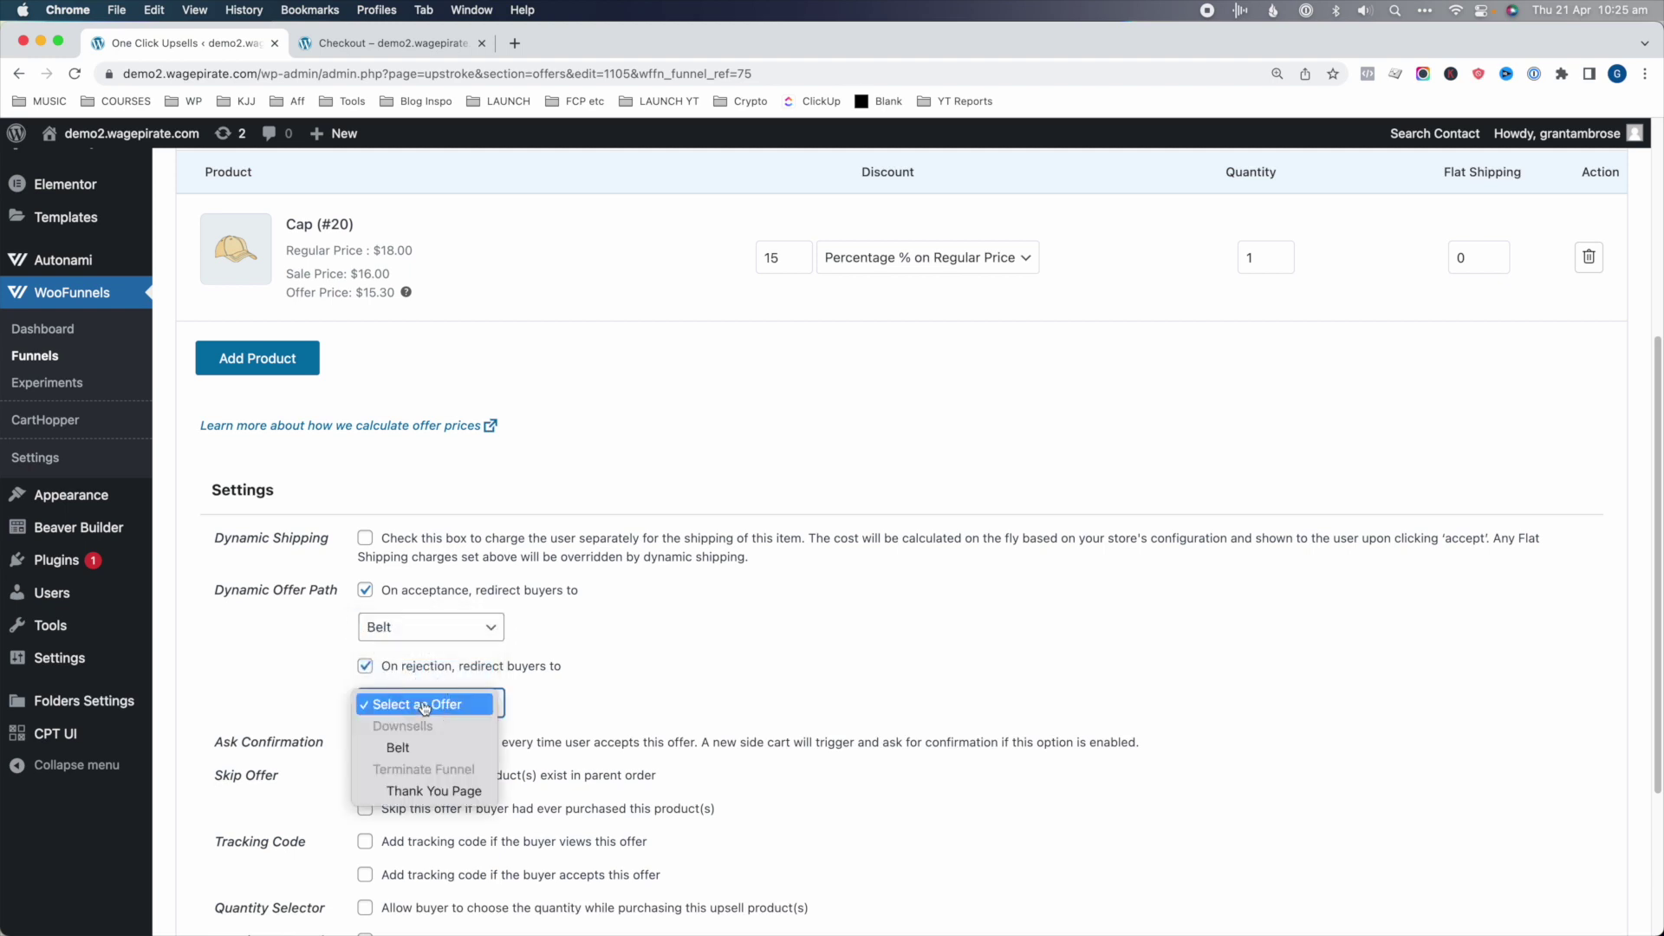
left_click(422, 750)
scroll(1659, 625, "up", 5)
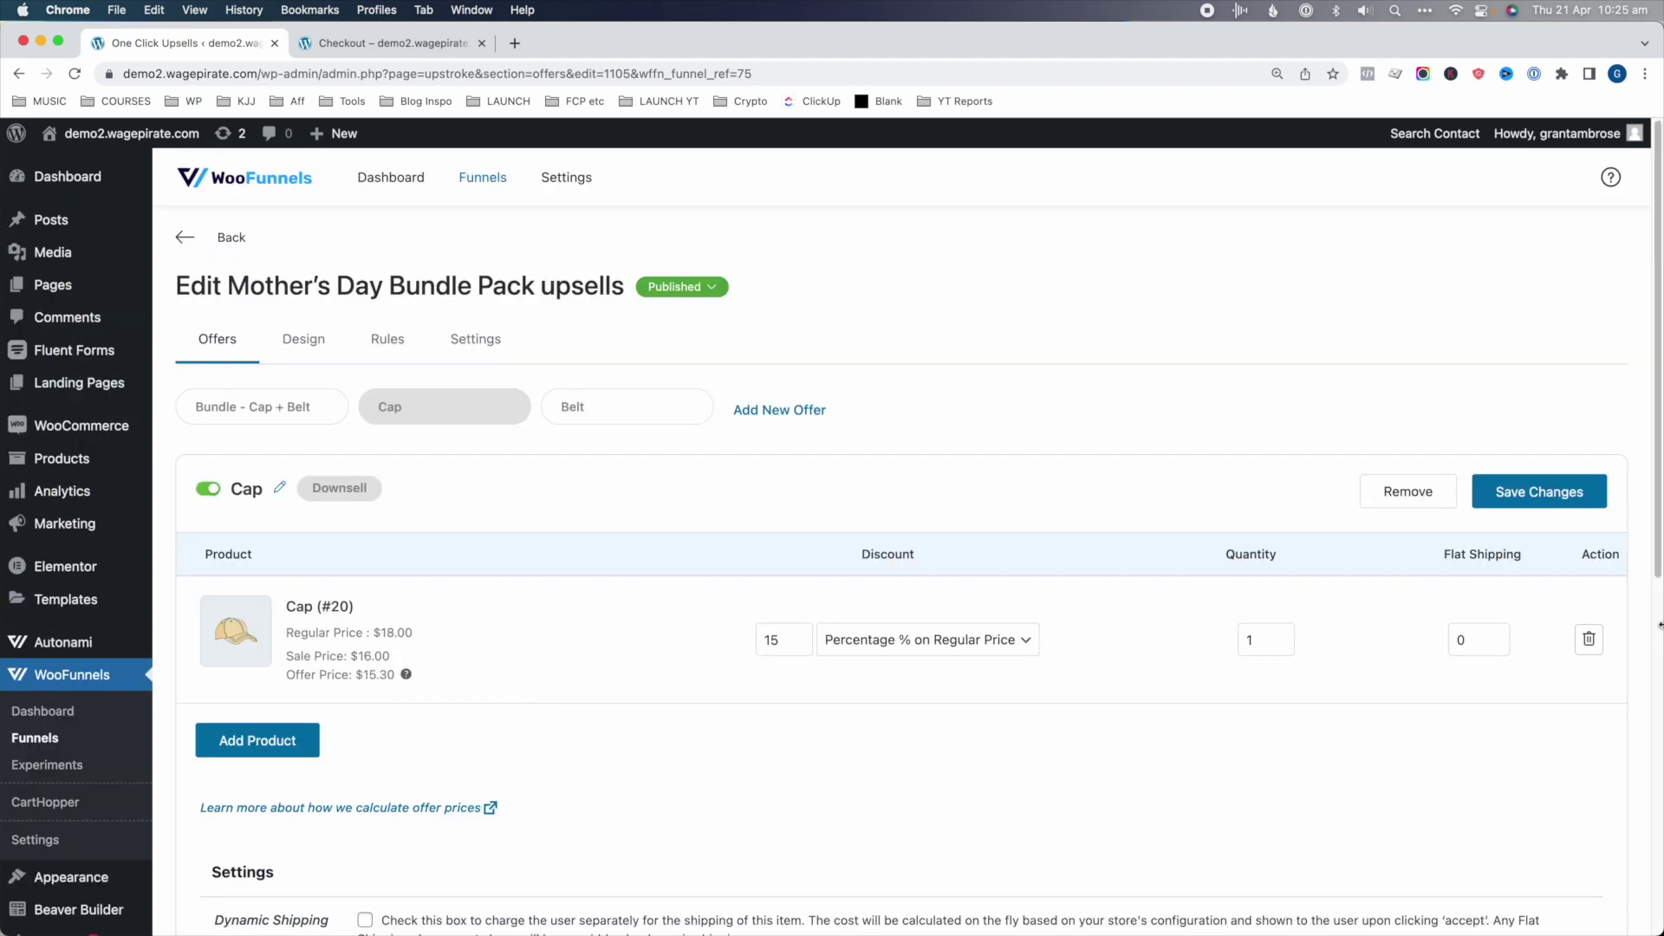
left_click(1568, 504)
left_click(596, 397)
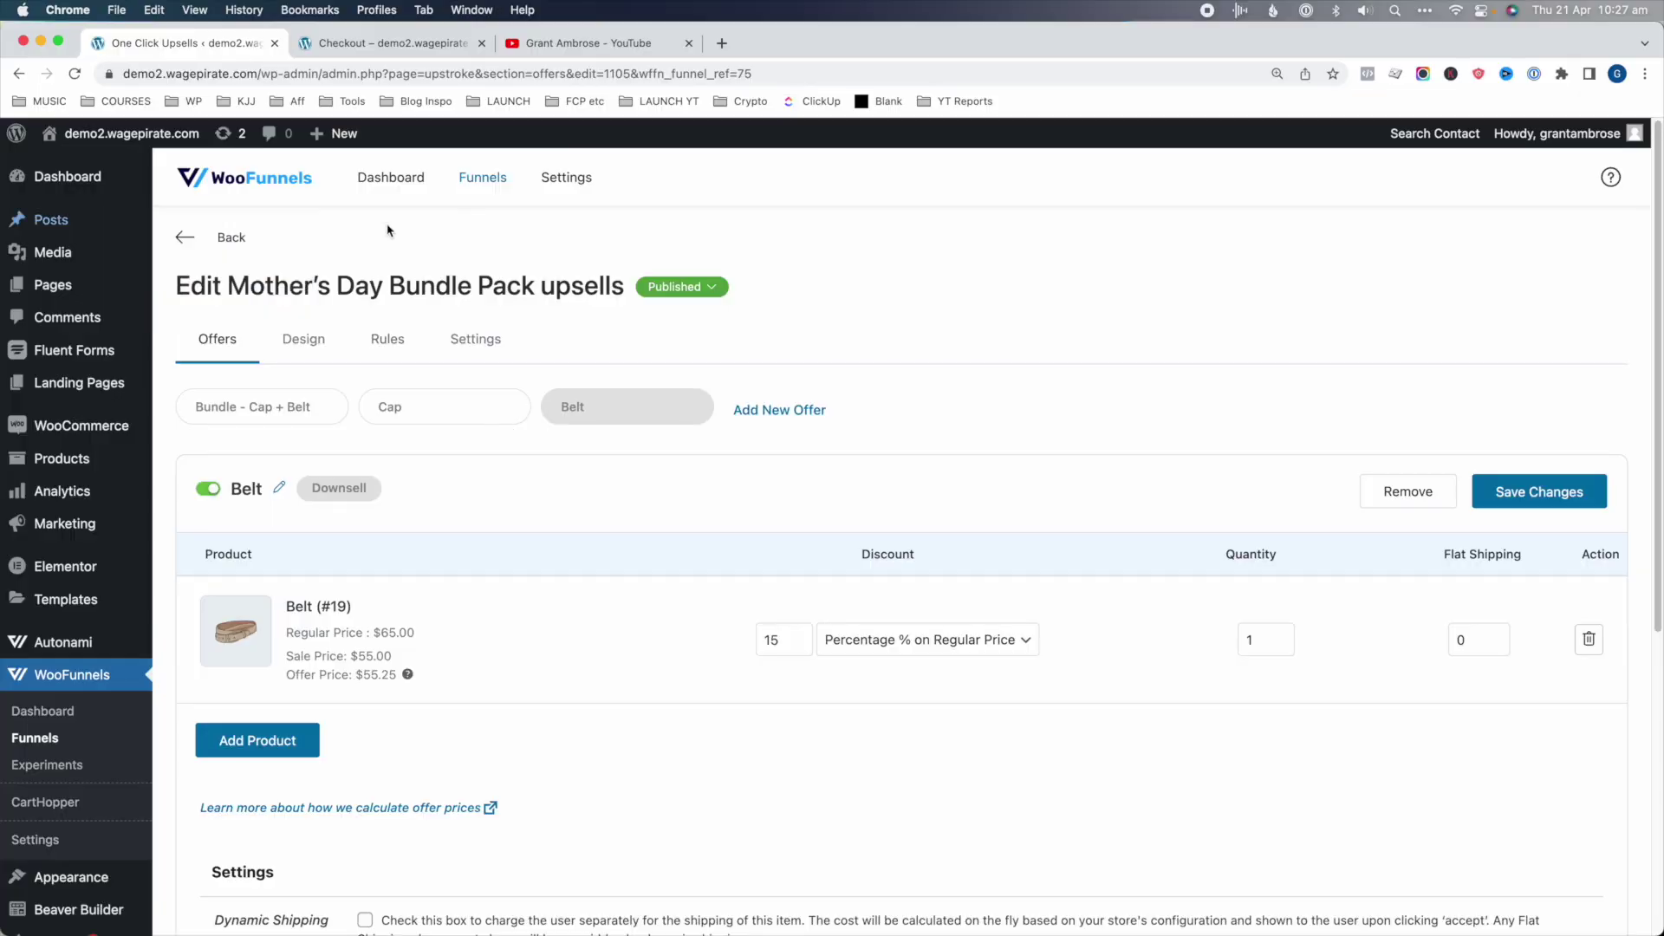
left_click(187, 244)
- Add a Thank You page step to the Global Checkout funnel and open it
left_click(245, 663)
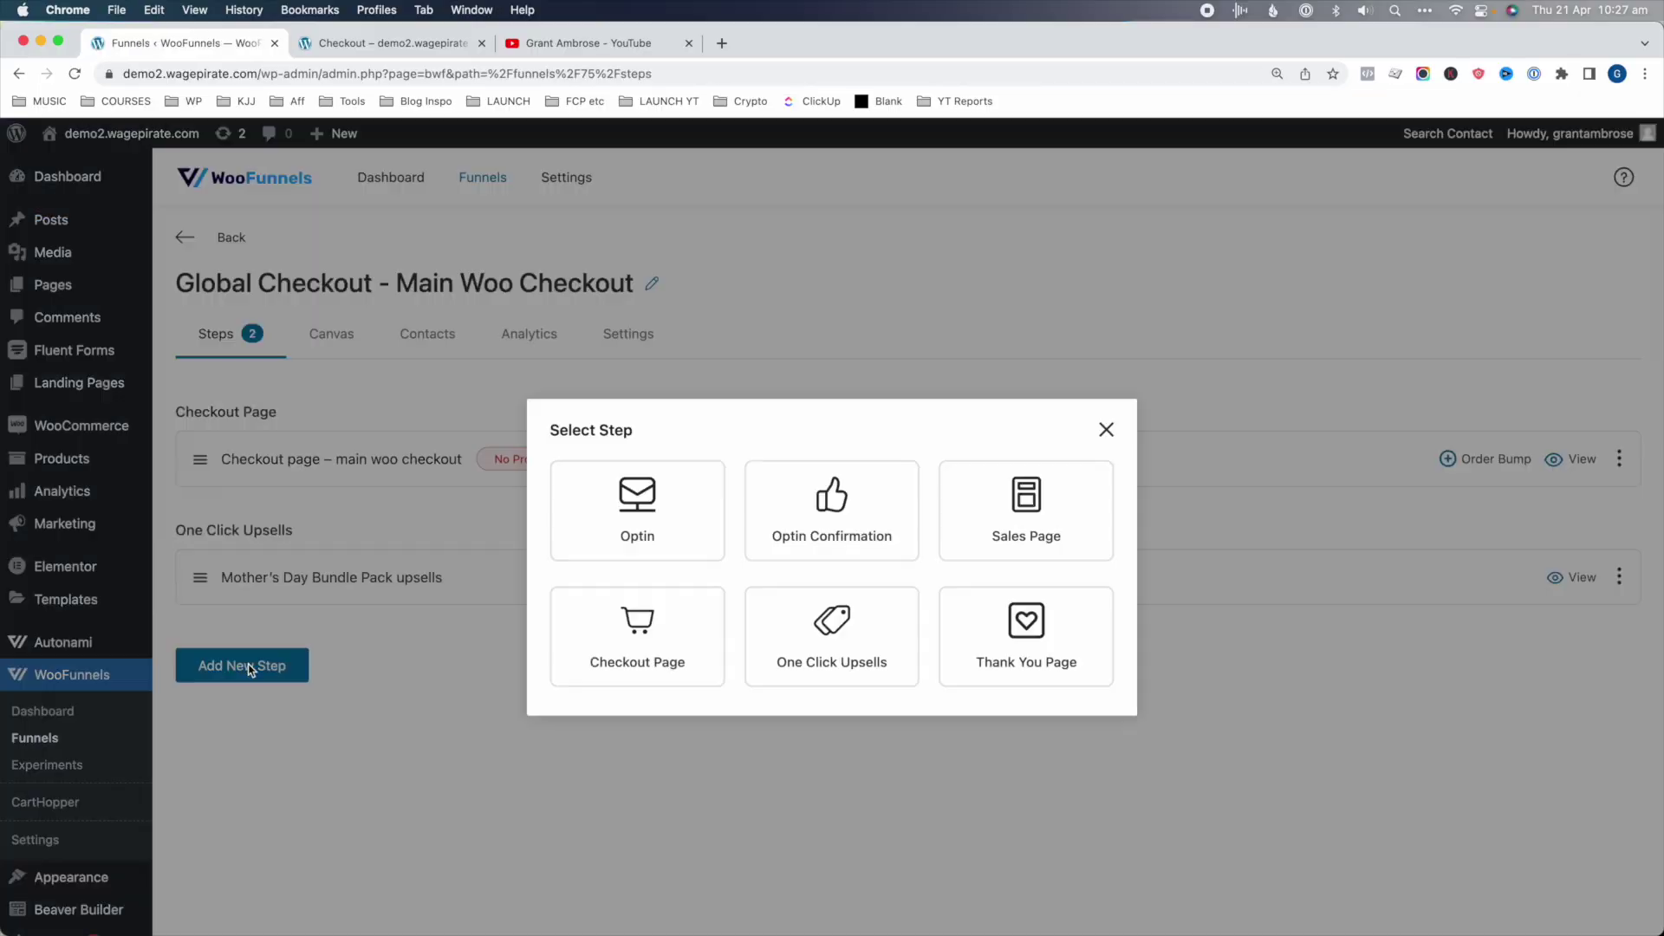
left_click(987, 595)
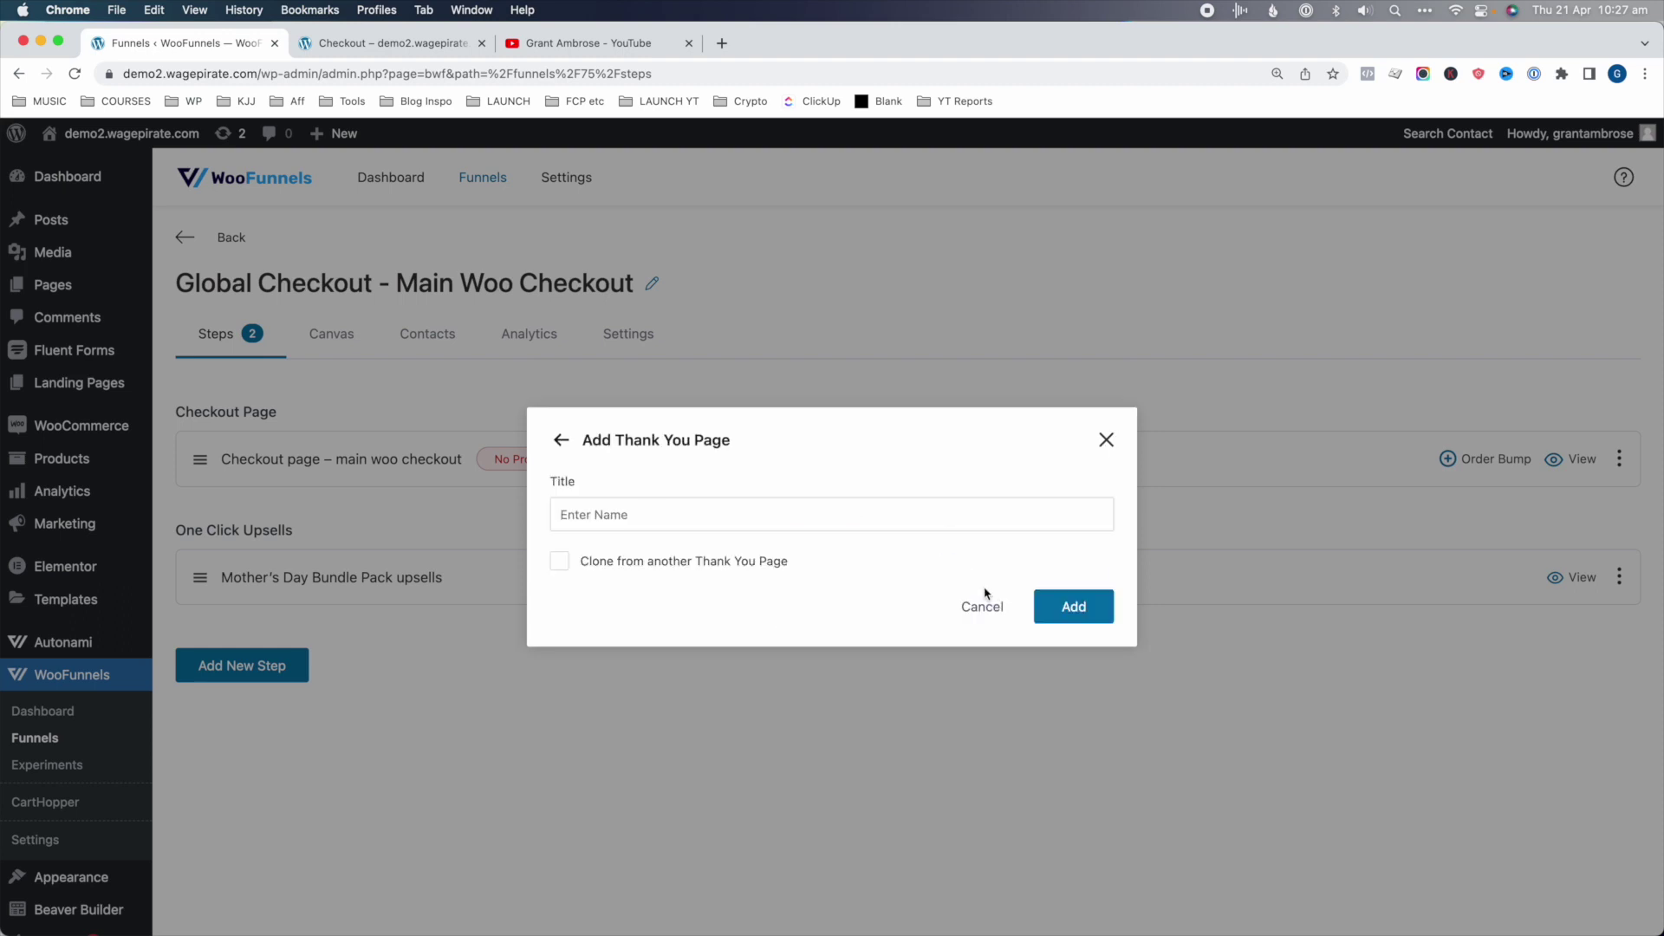
left_click(1072, 606)
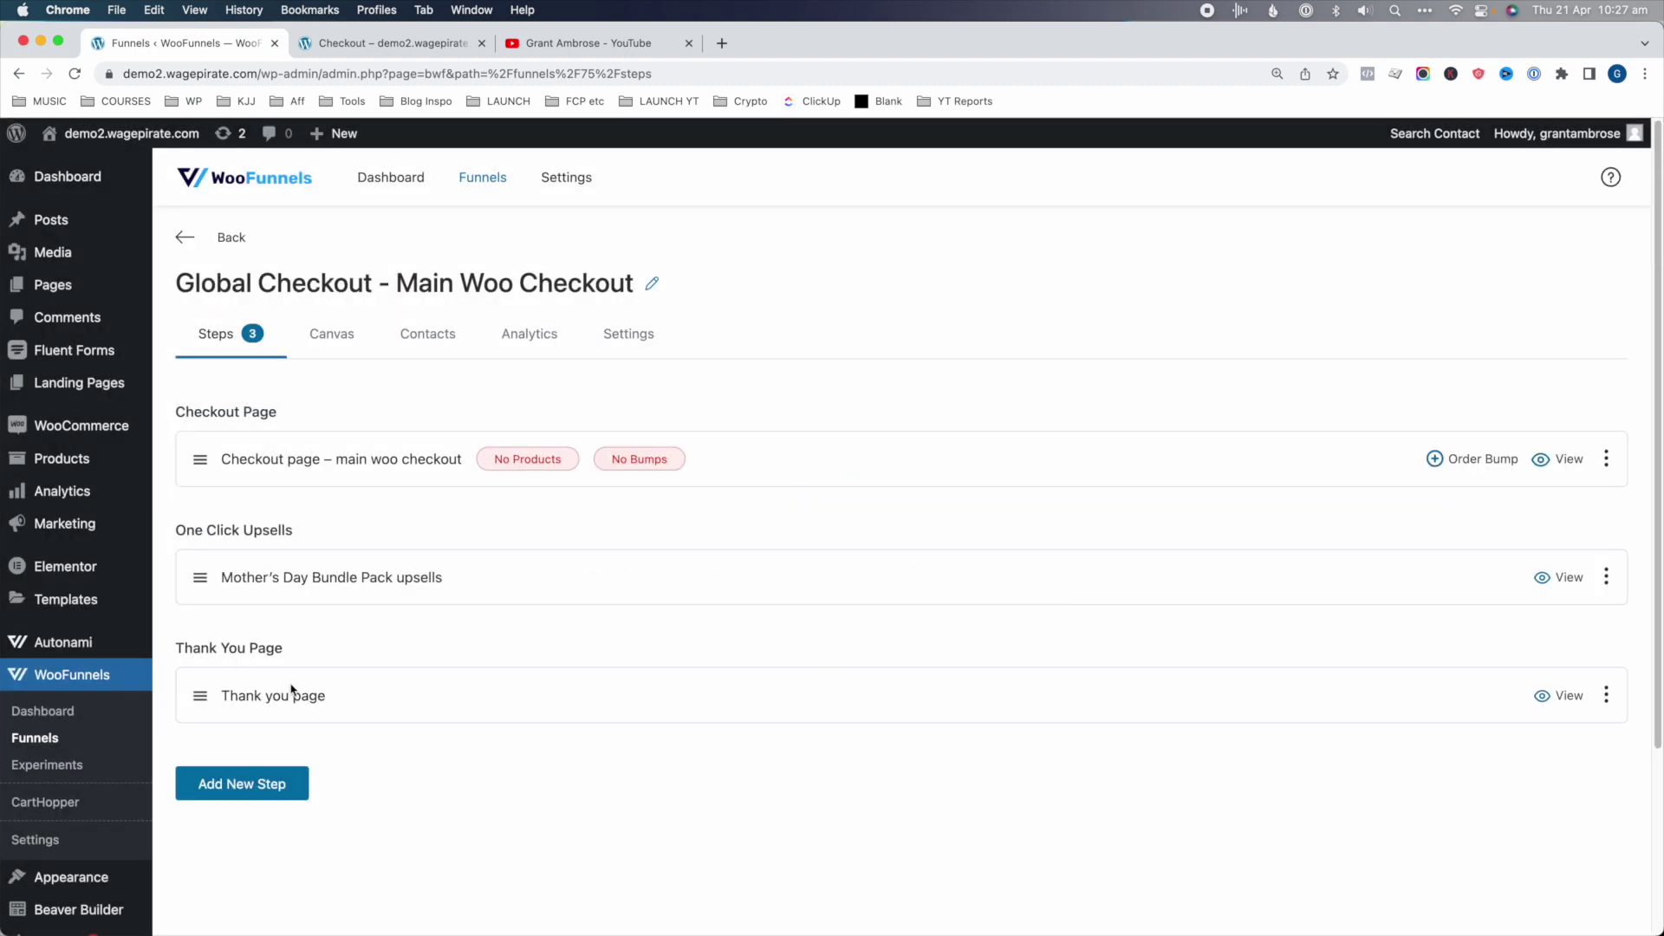
left_click(273, 696)
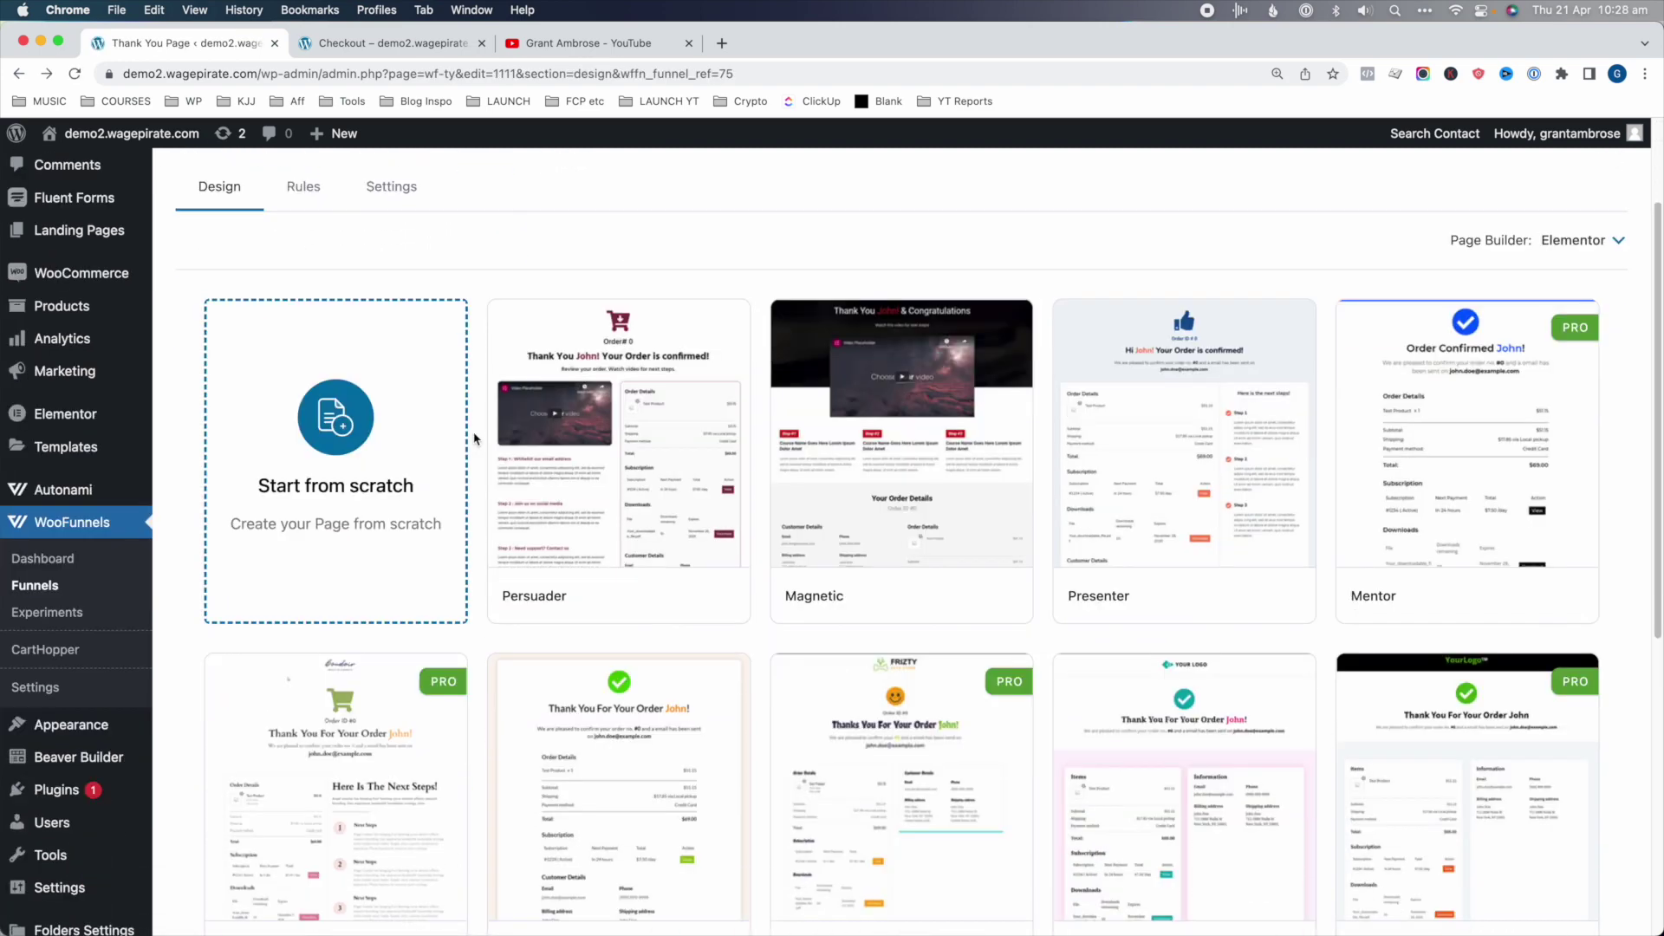
- Preview the imported Challenger thank-you design, then return to the funnel's steps
scroll(475, 390, "down", 3)
scroll(477, 442, "down", 2)
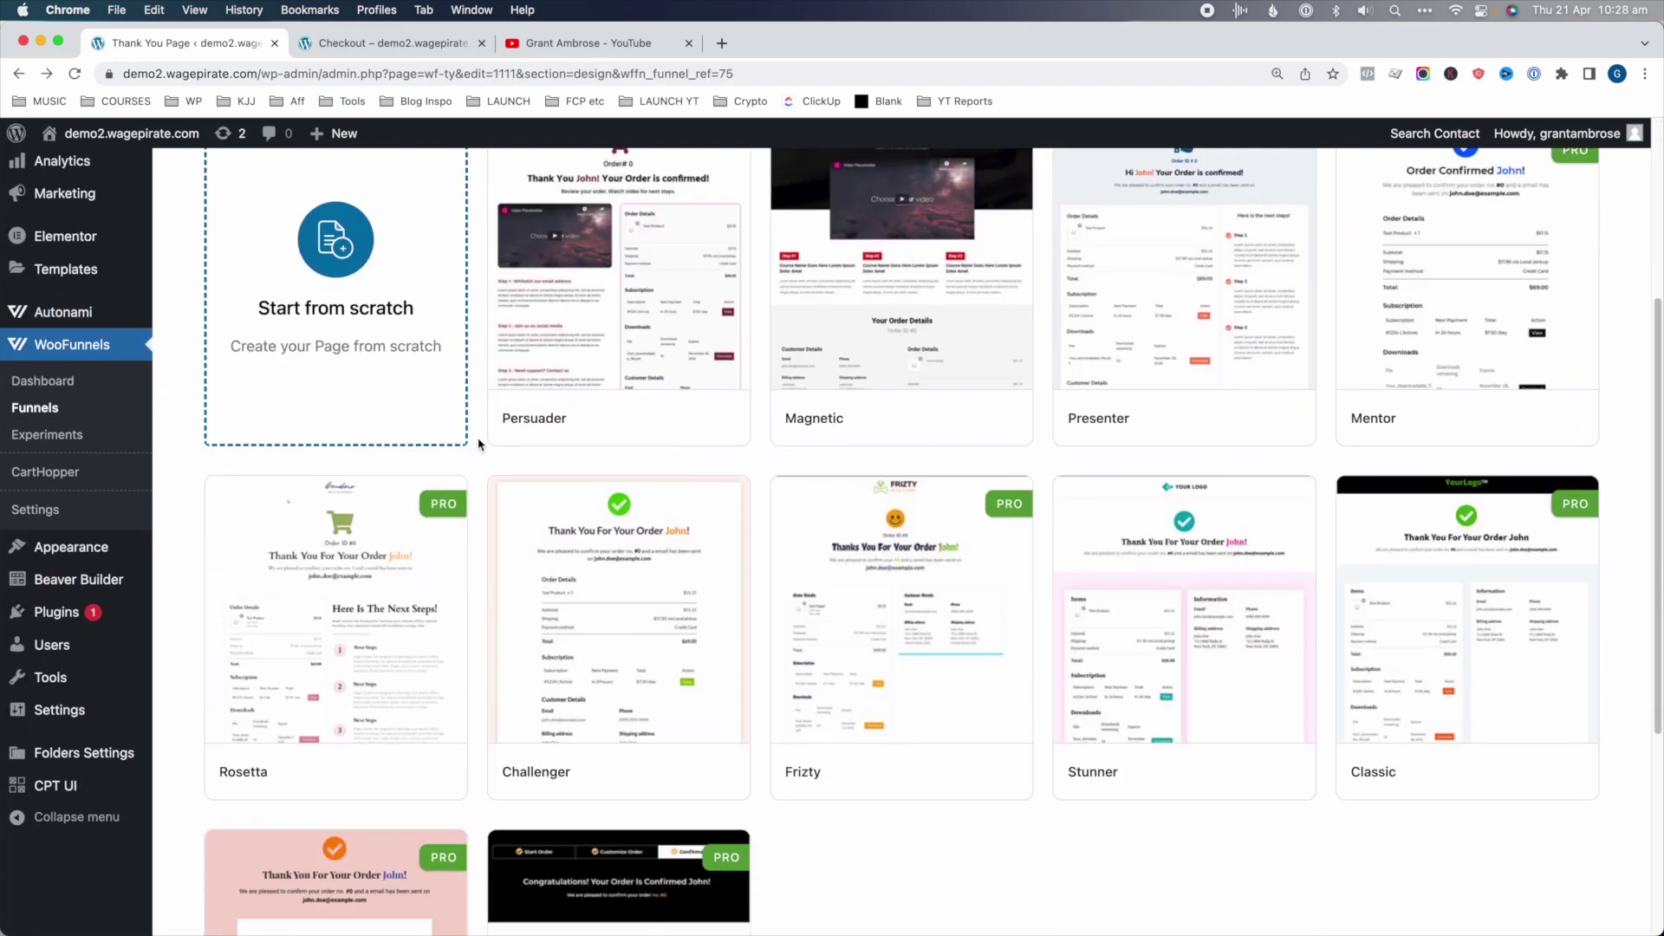
scroll(481, 450, "up", 5)
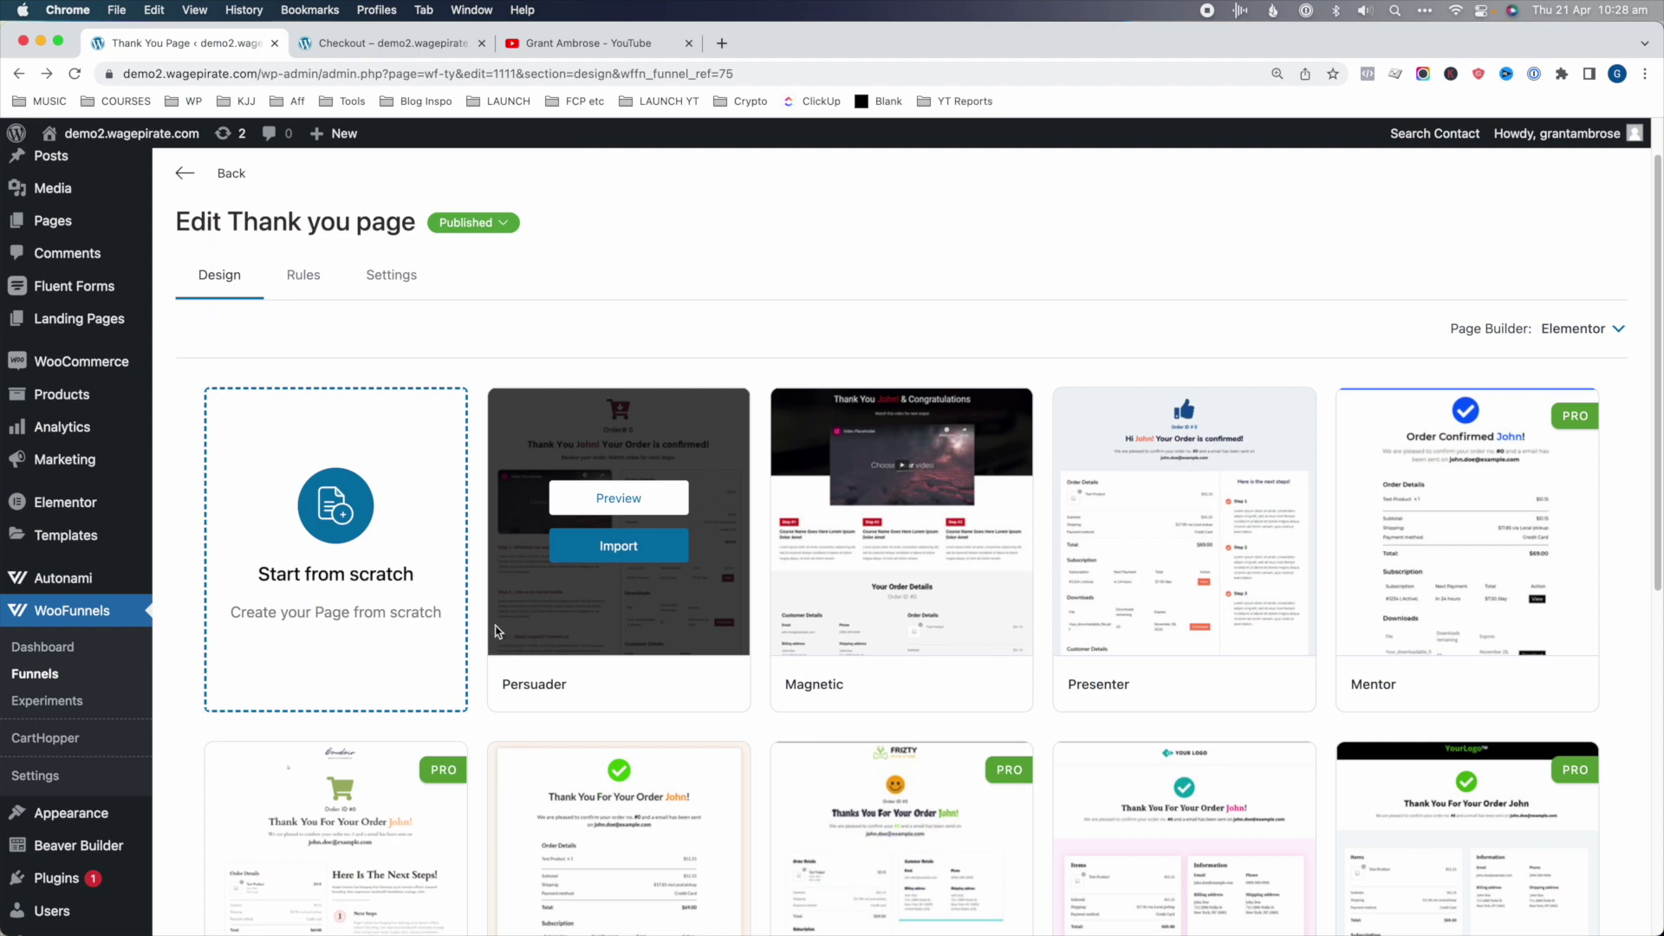
scroll(497, 631, "down", 3)
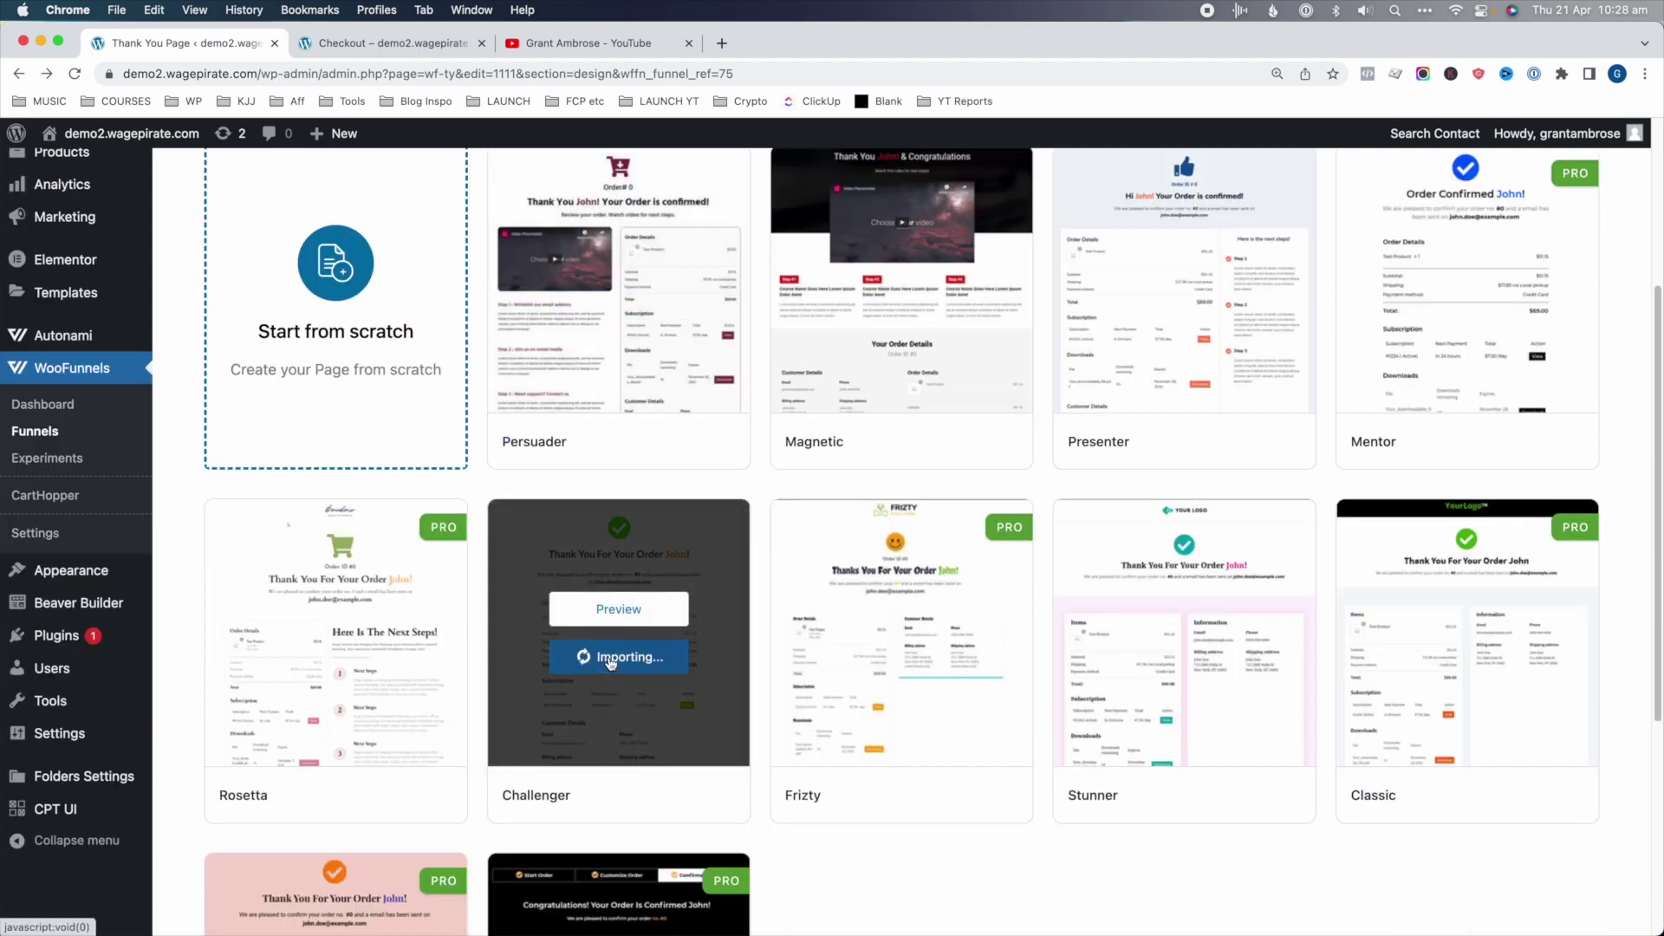
left_click(1103, 376)
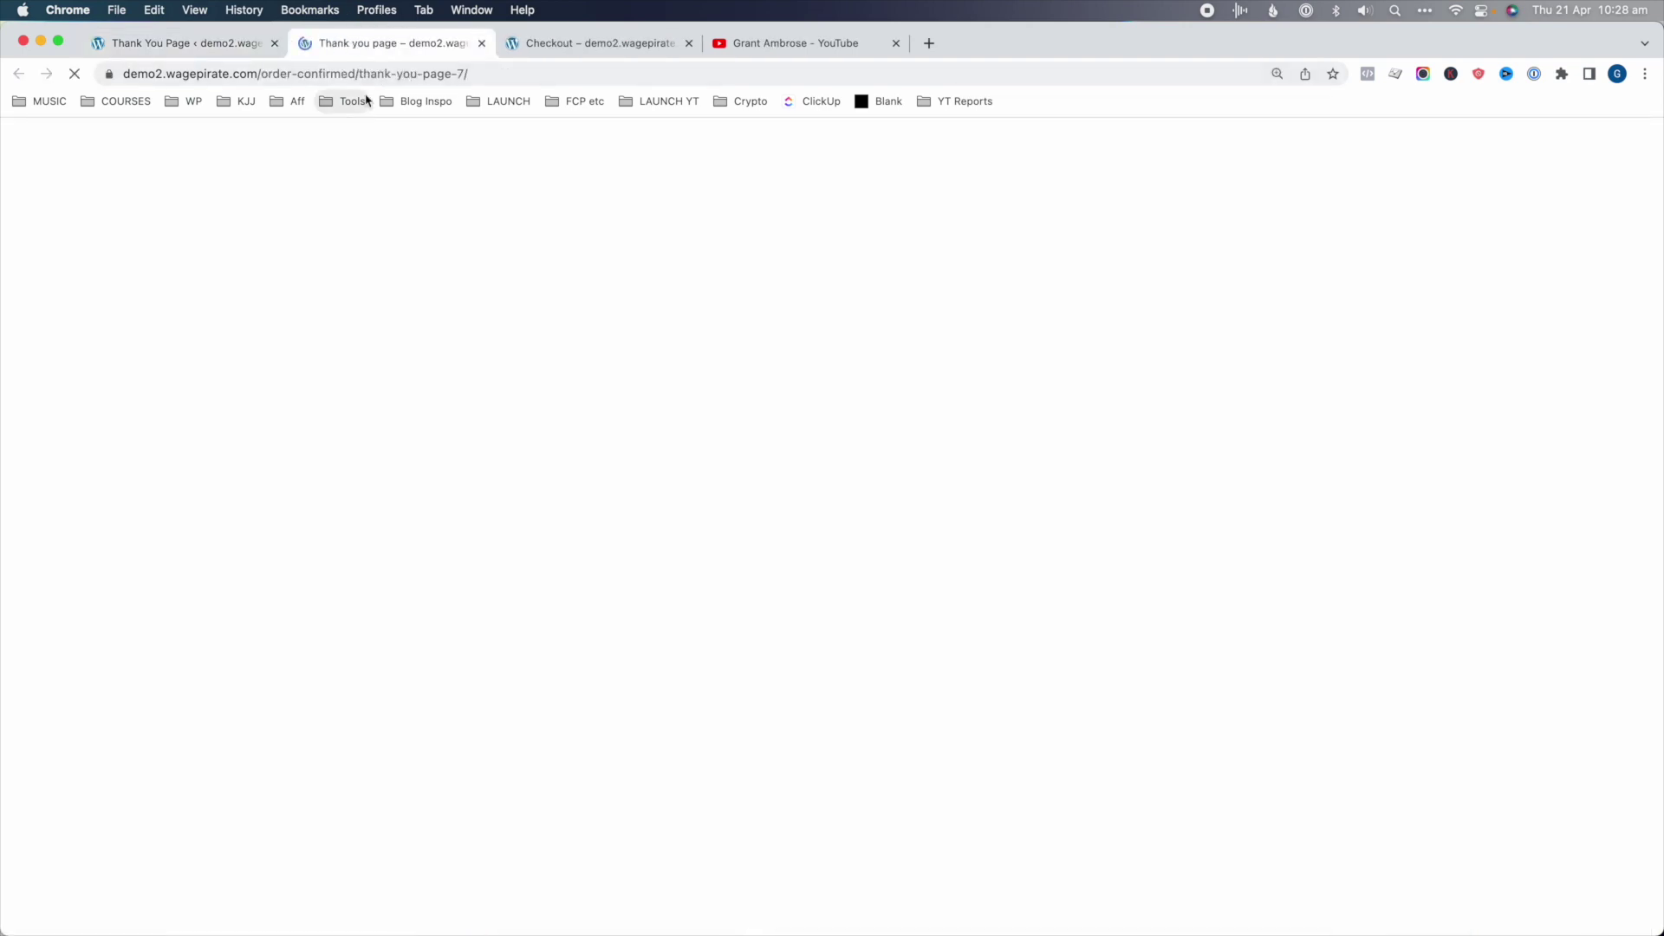
scroll(501, 520, "down", 10)
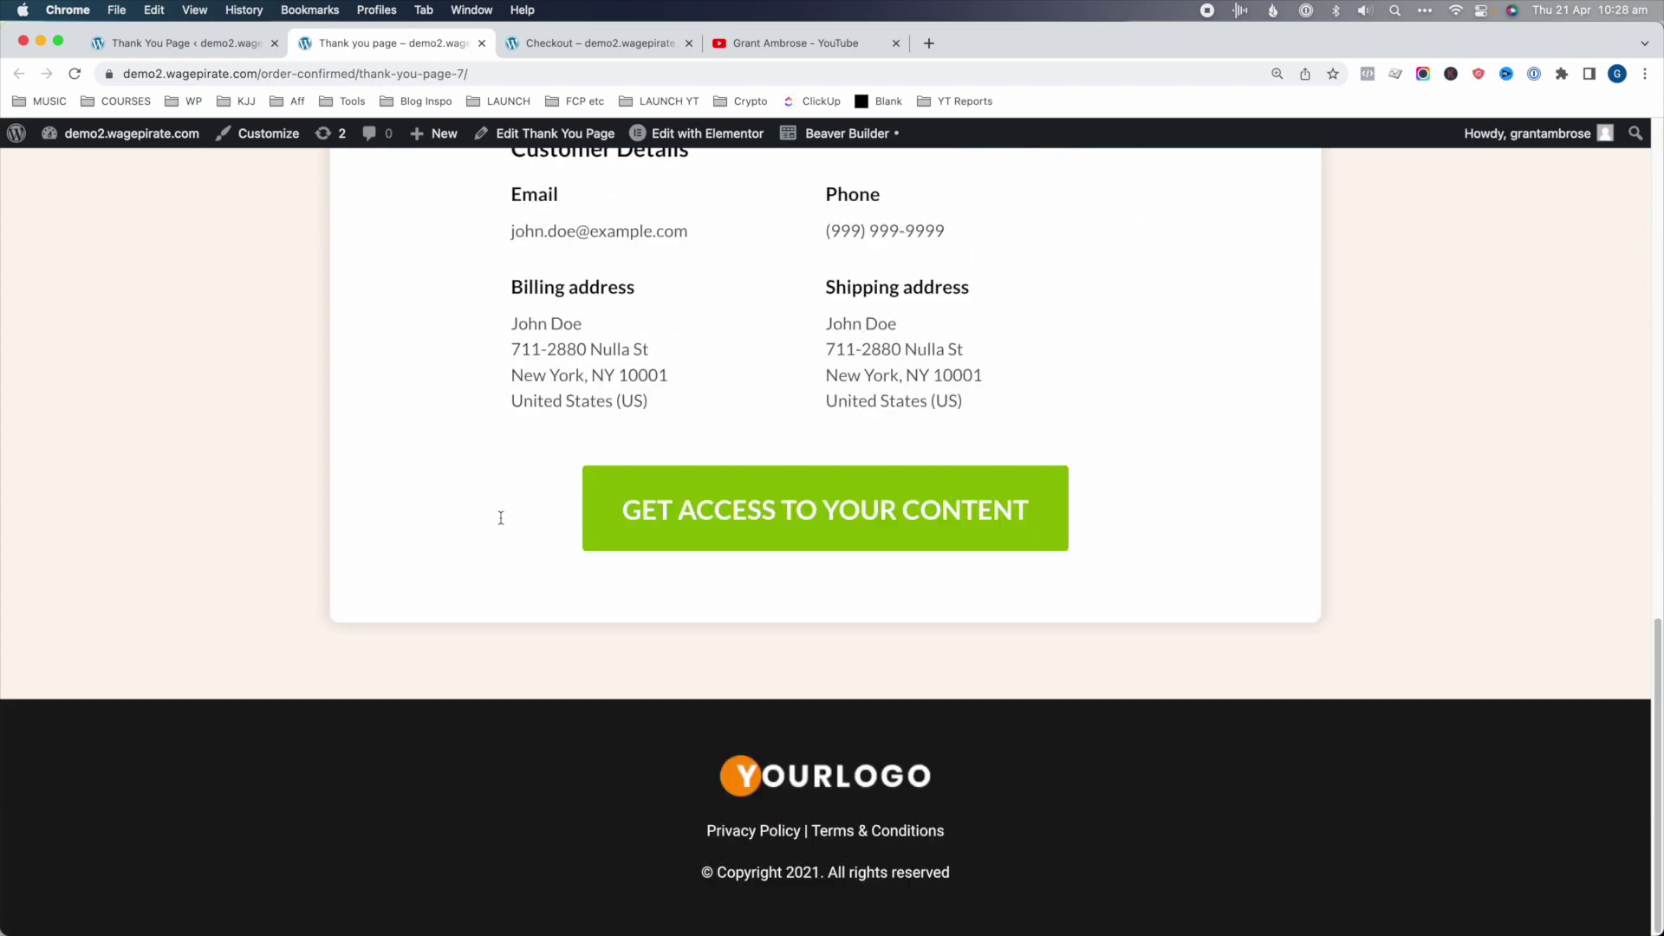
scroll(501, 523, "up", 15)
left_click(187, 42)
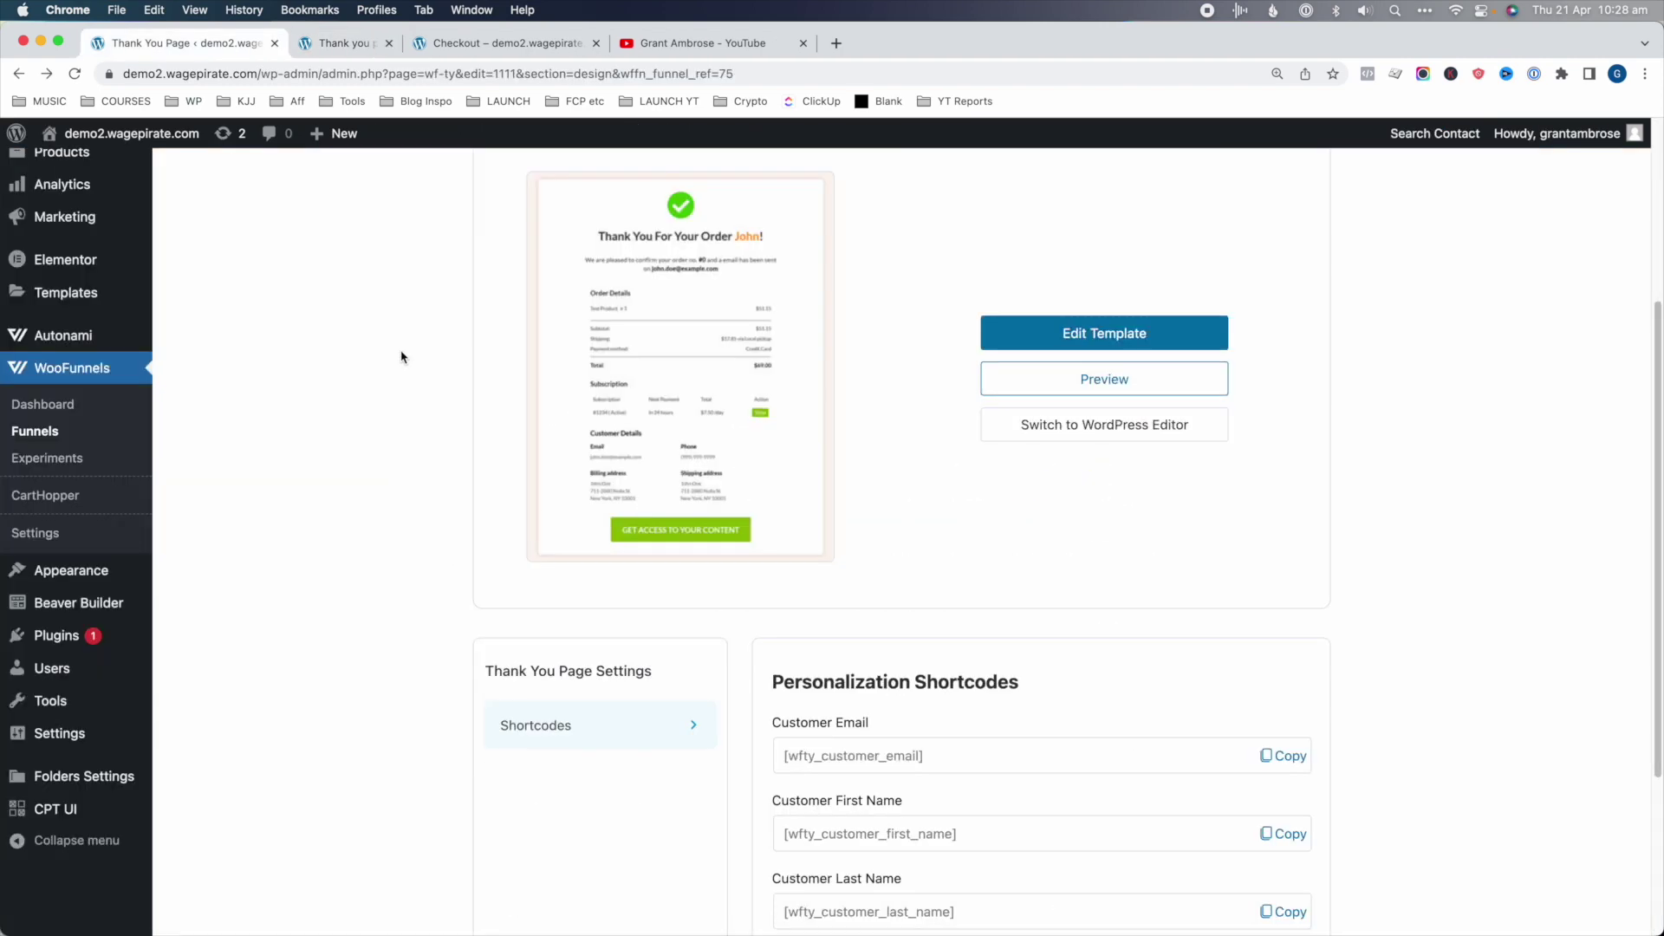
scroll(867, 520, "up", 5)
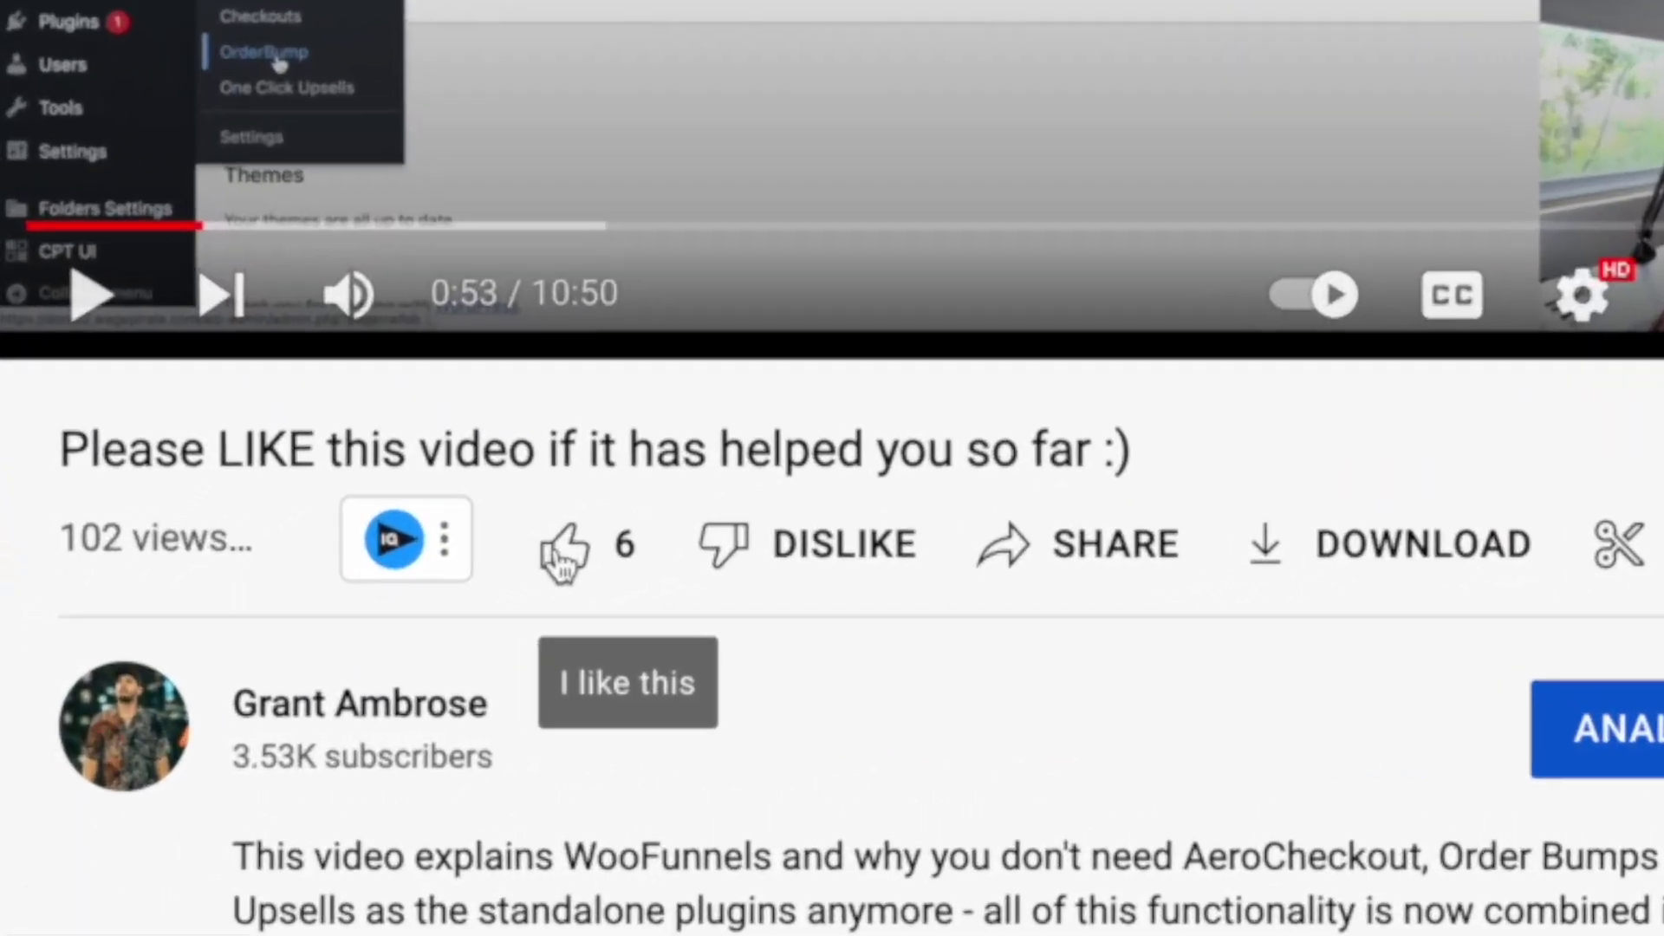
left_click(353, 616)
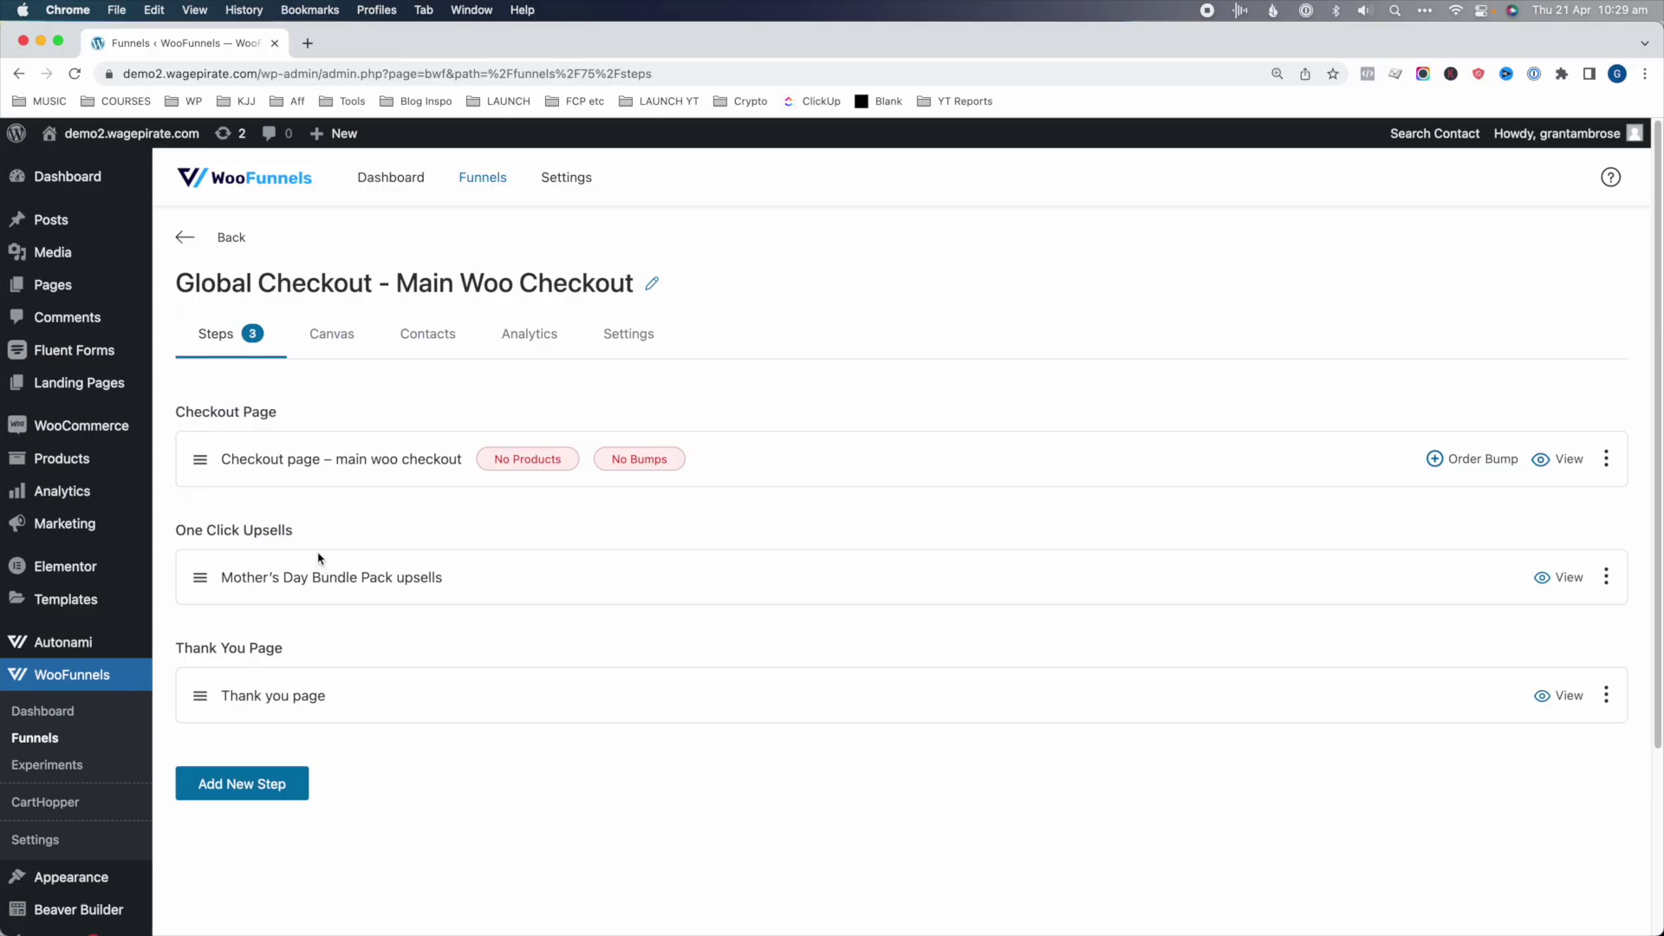
- Open the live site in a new tab and browse the Shop product listing
mouse_move(130, 133)
left_click(65, 165, "super")
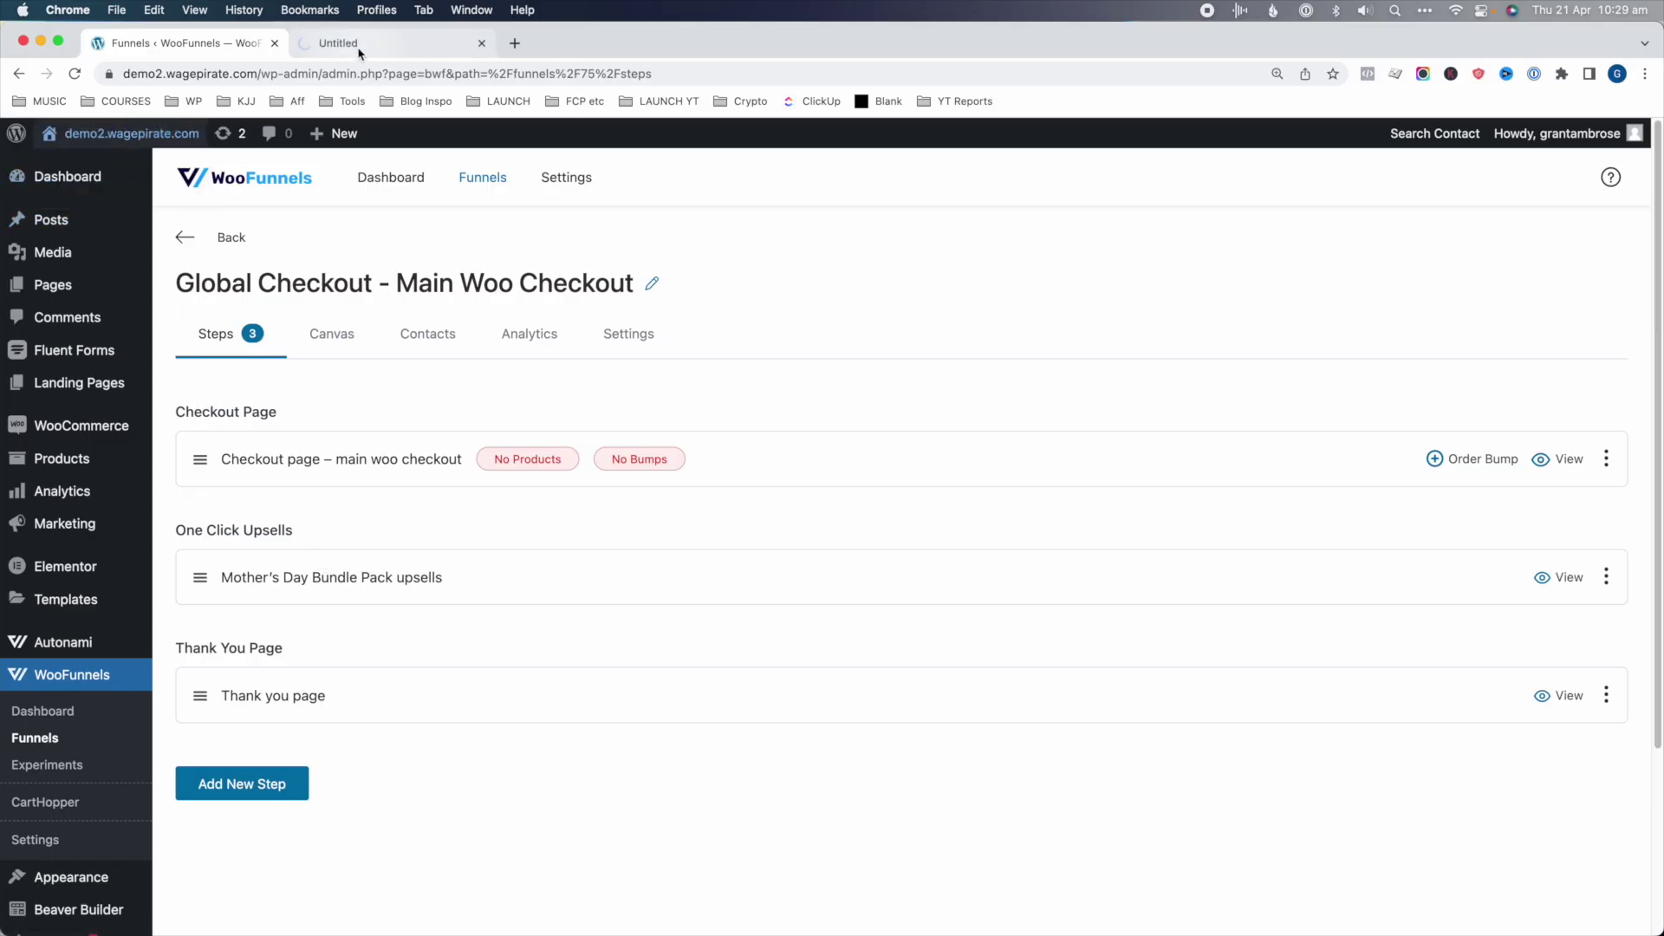
left_click(373, 43)
left_click(1366, 184)
scroll(991, 549, "down", 5)
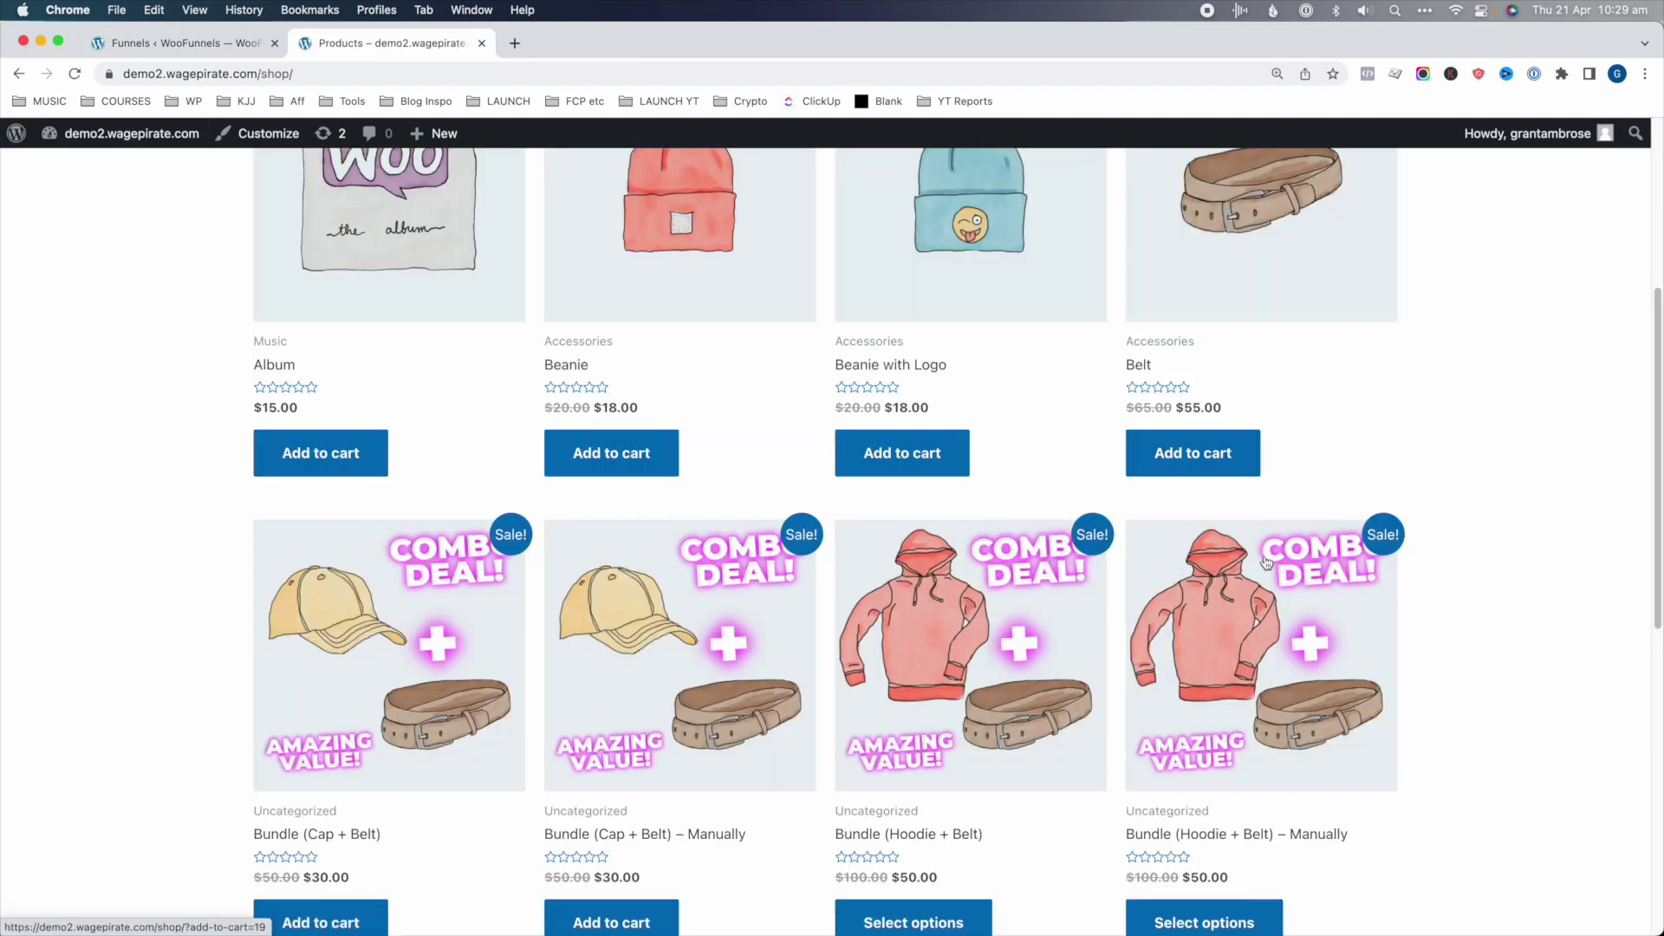
scroll(990, 549, "down", 5)
scroll(990, 548, "down", 1)
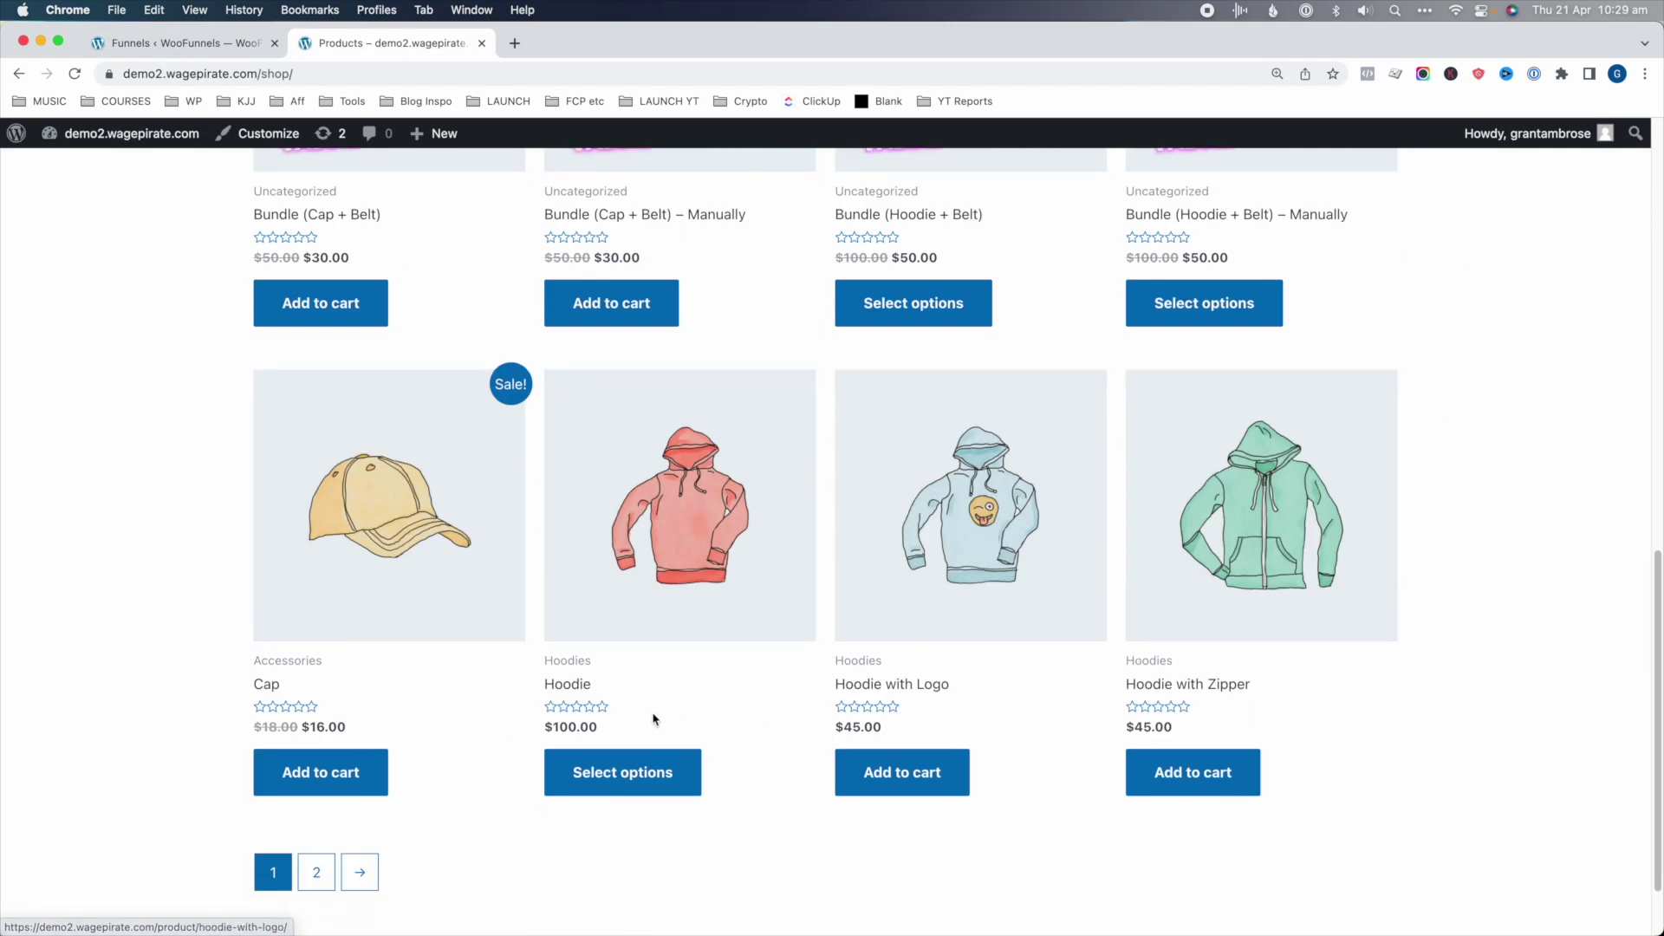
- Add a Hoodie in Blue, size Large, to the cart
left_click(611, 770)
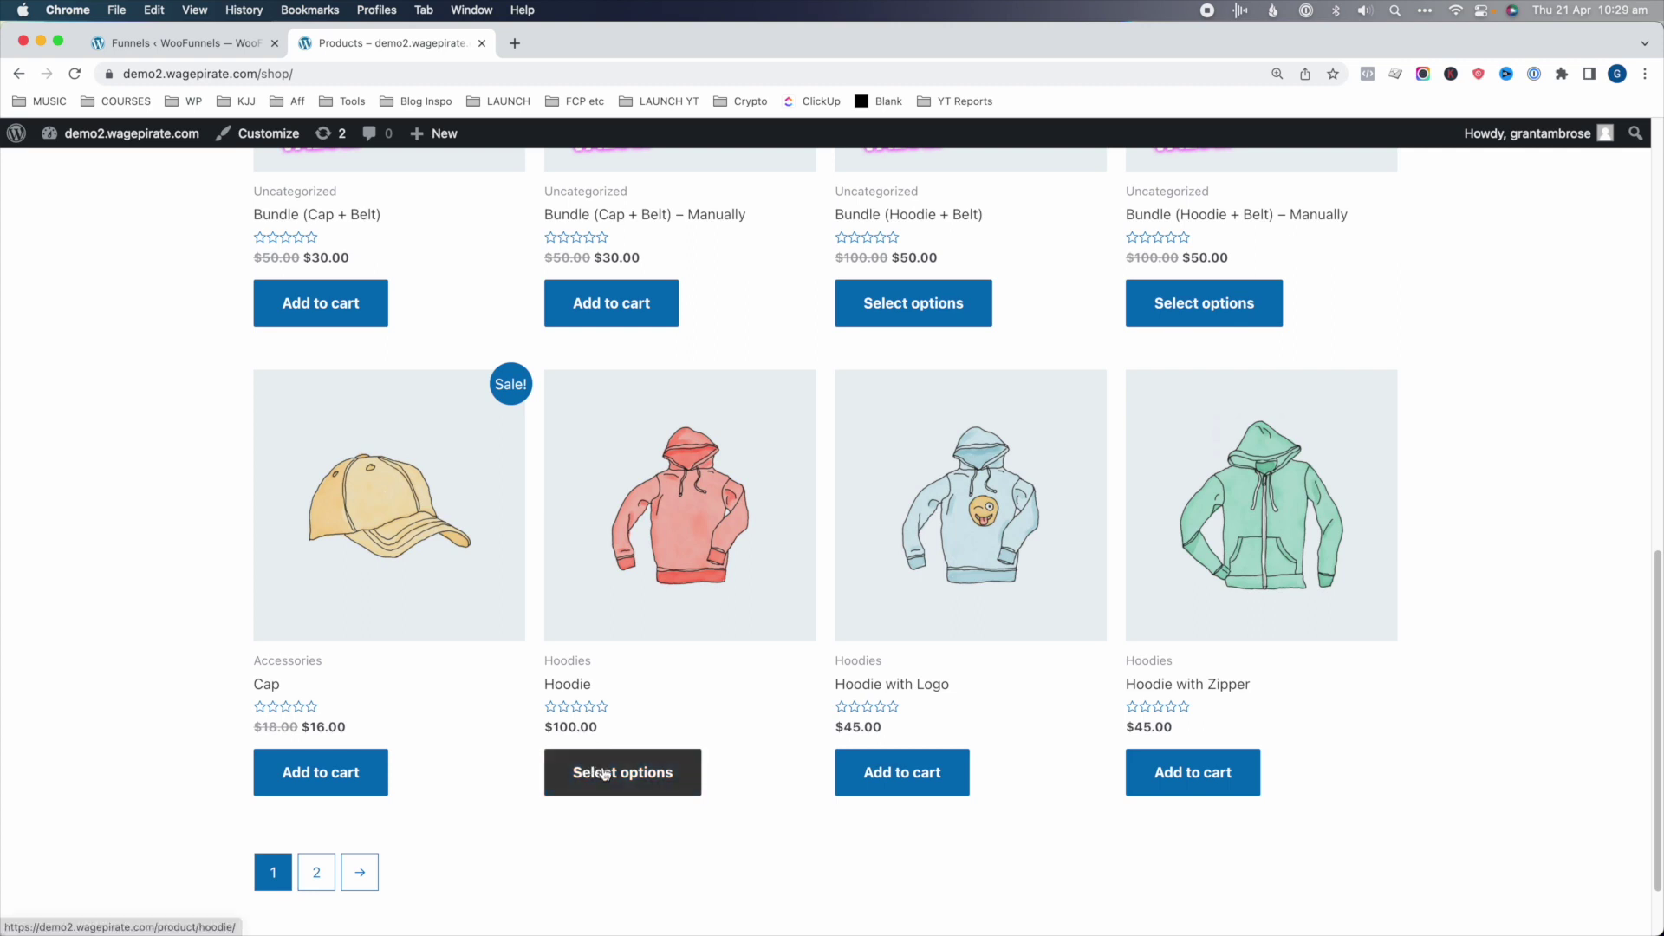
left_click(763, 515)
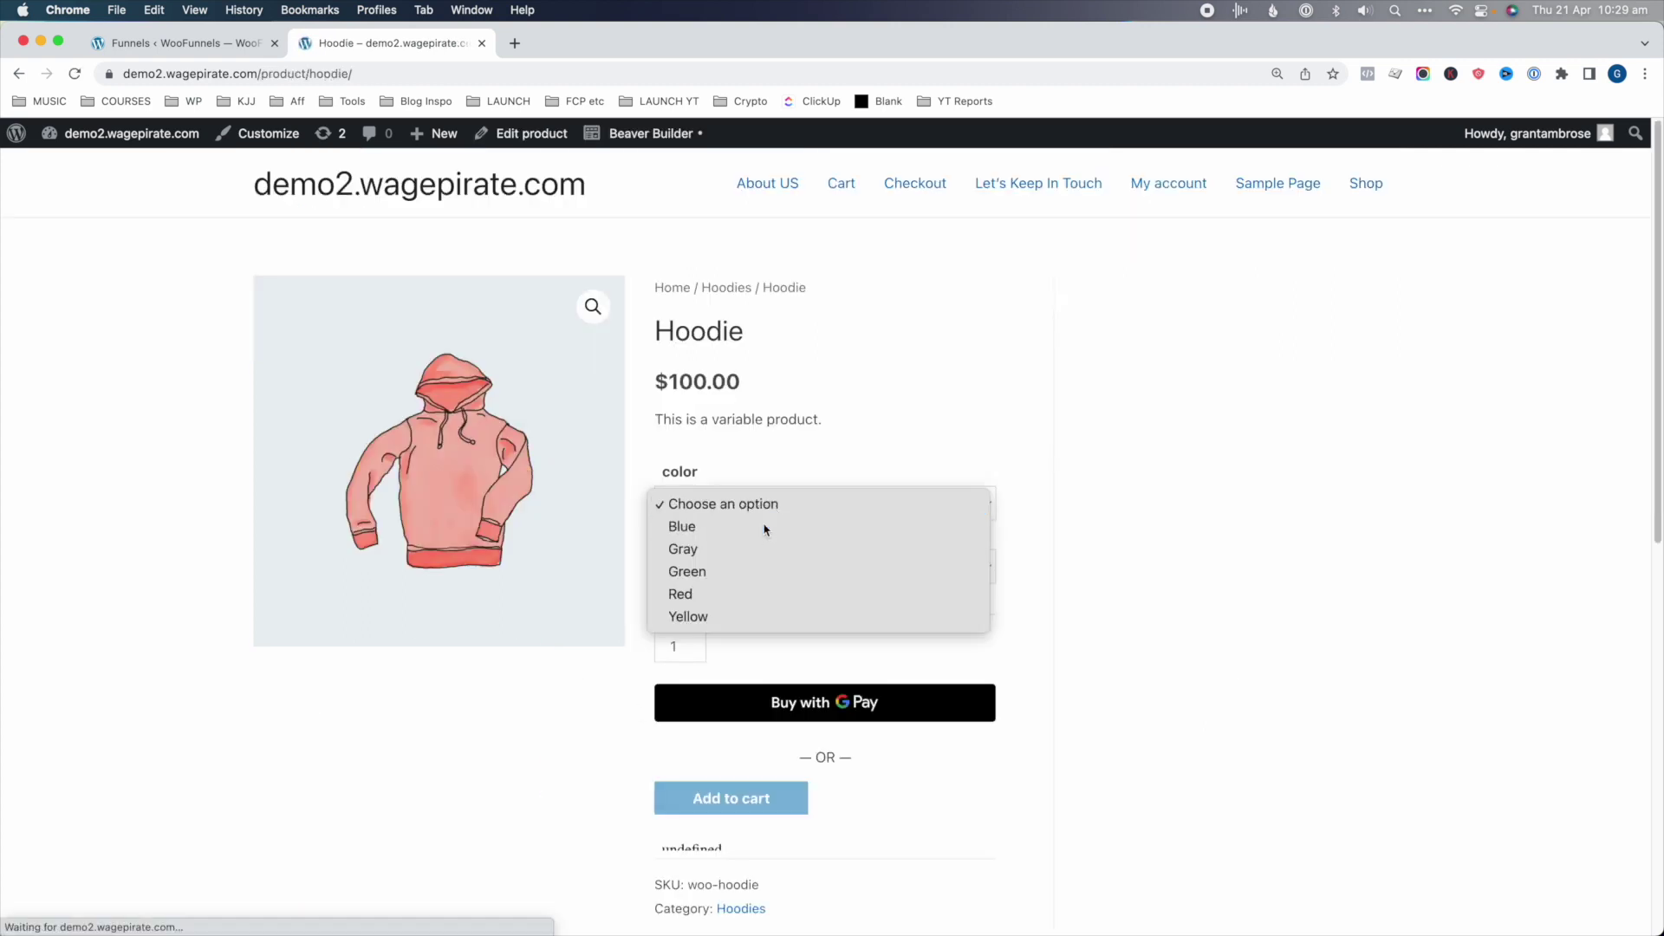
left_click(764, 526)
left_click(763, 572)
left_click(796, 567)
left_click(825, 584)
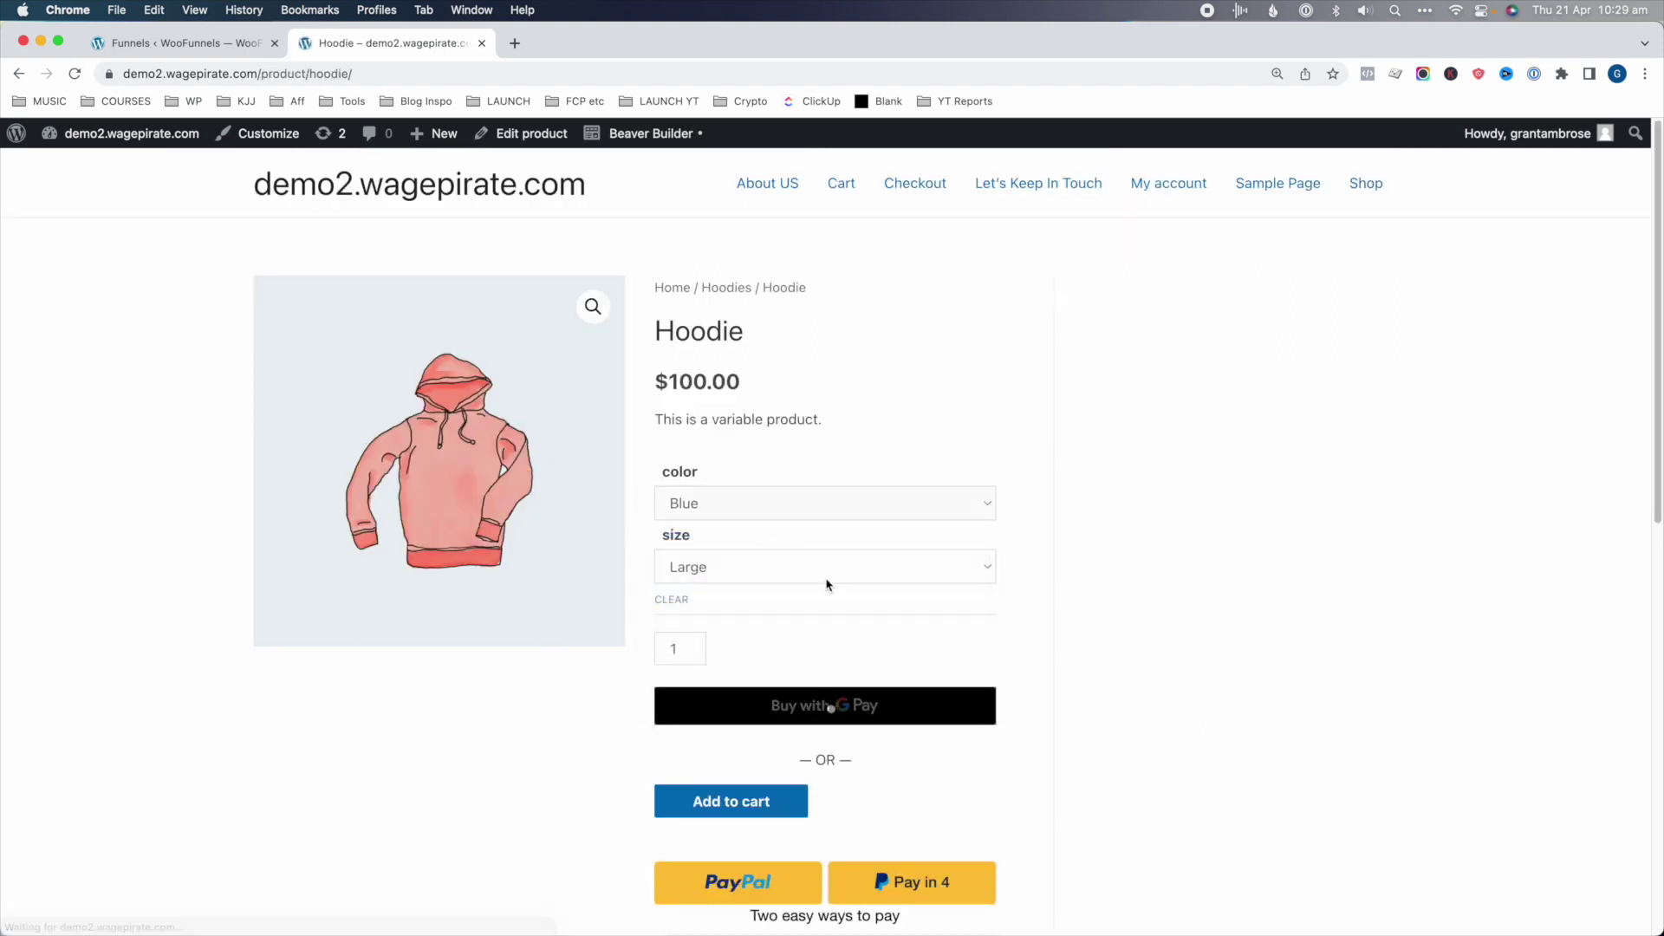
left_click(754, 796)
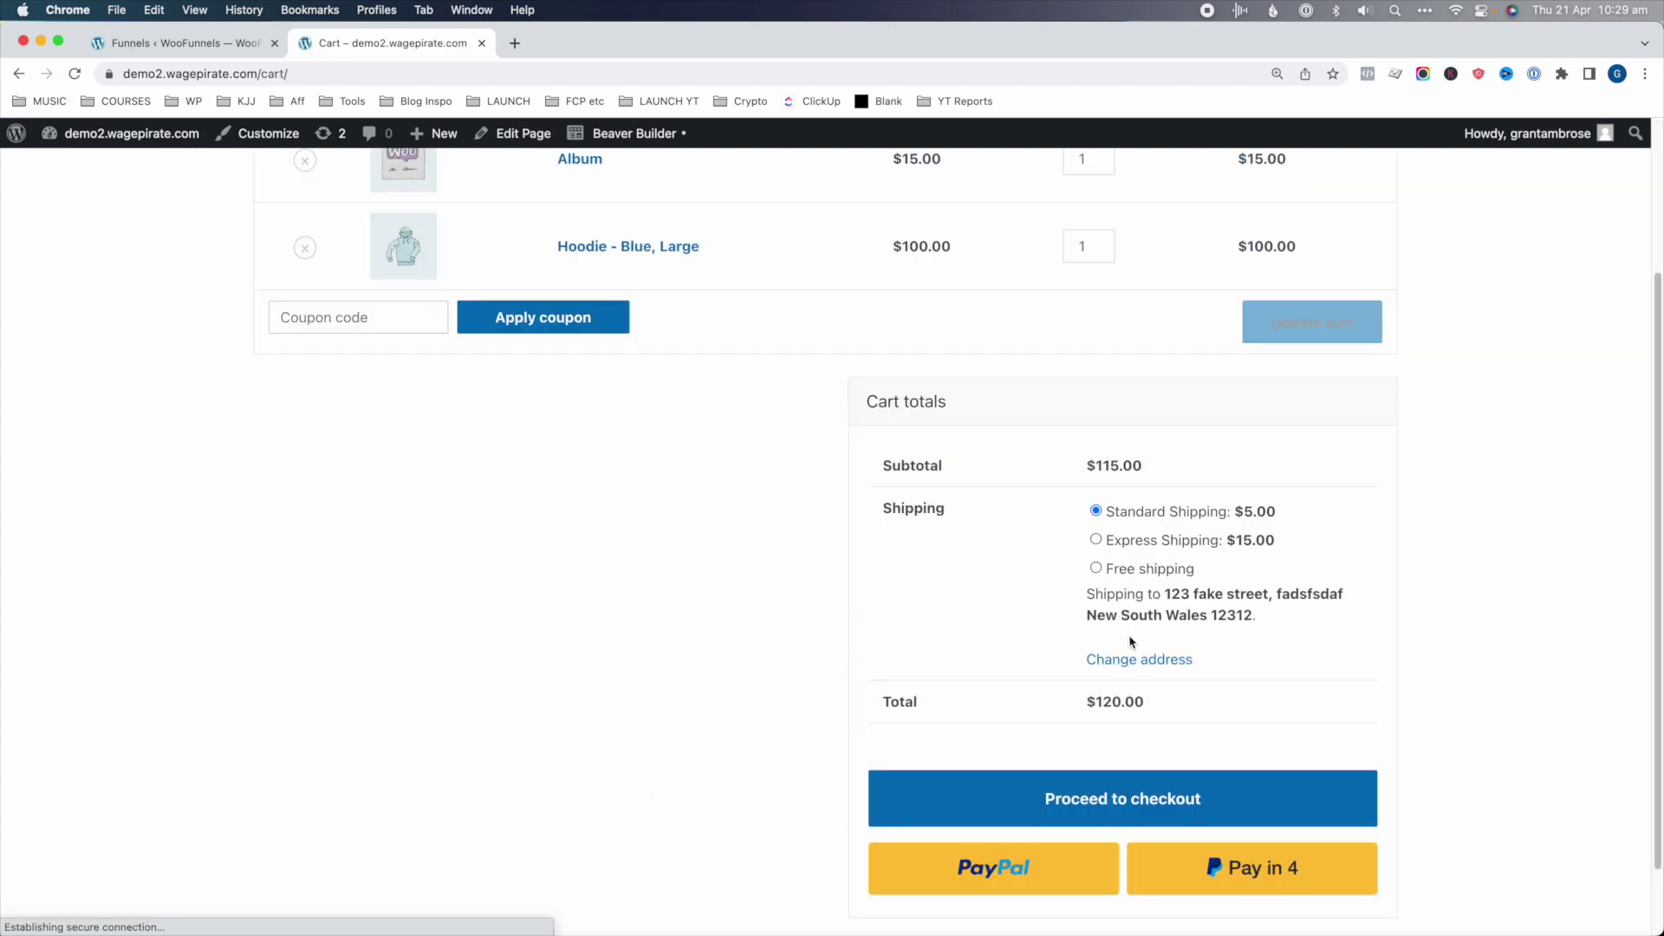
- Proceed to checkout and submit the order with the test card details
scroll(1132, 806, "down", 2)
left_click(1136, 834)
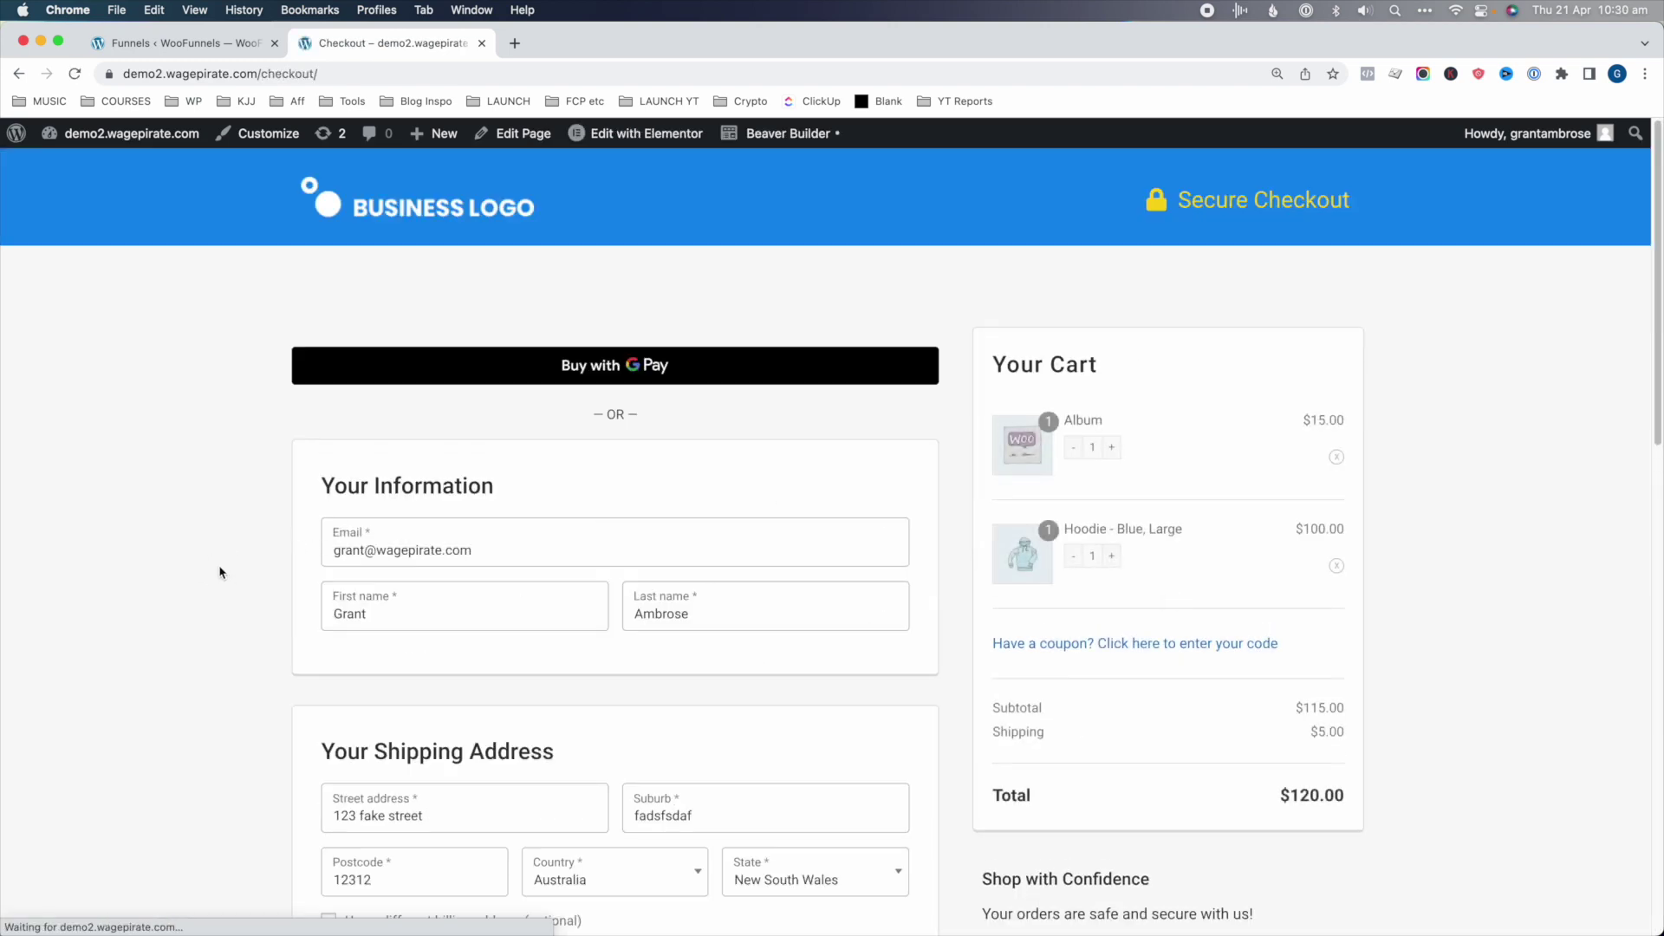
scroll(222, 572, "down", 3)
scroll(222, 572, "down", 10)
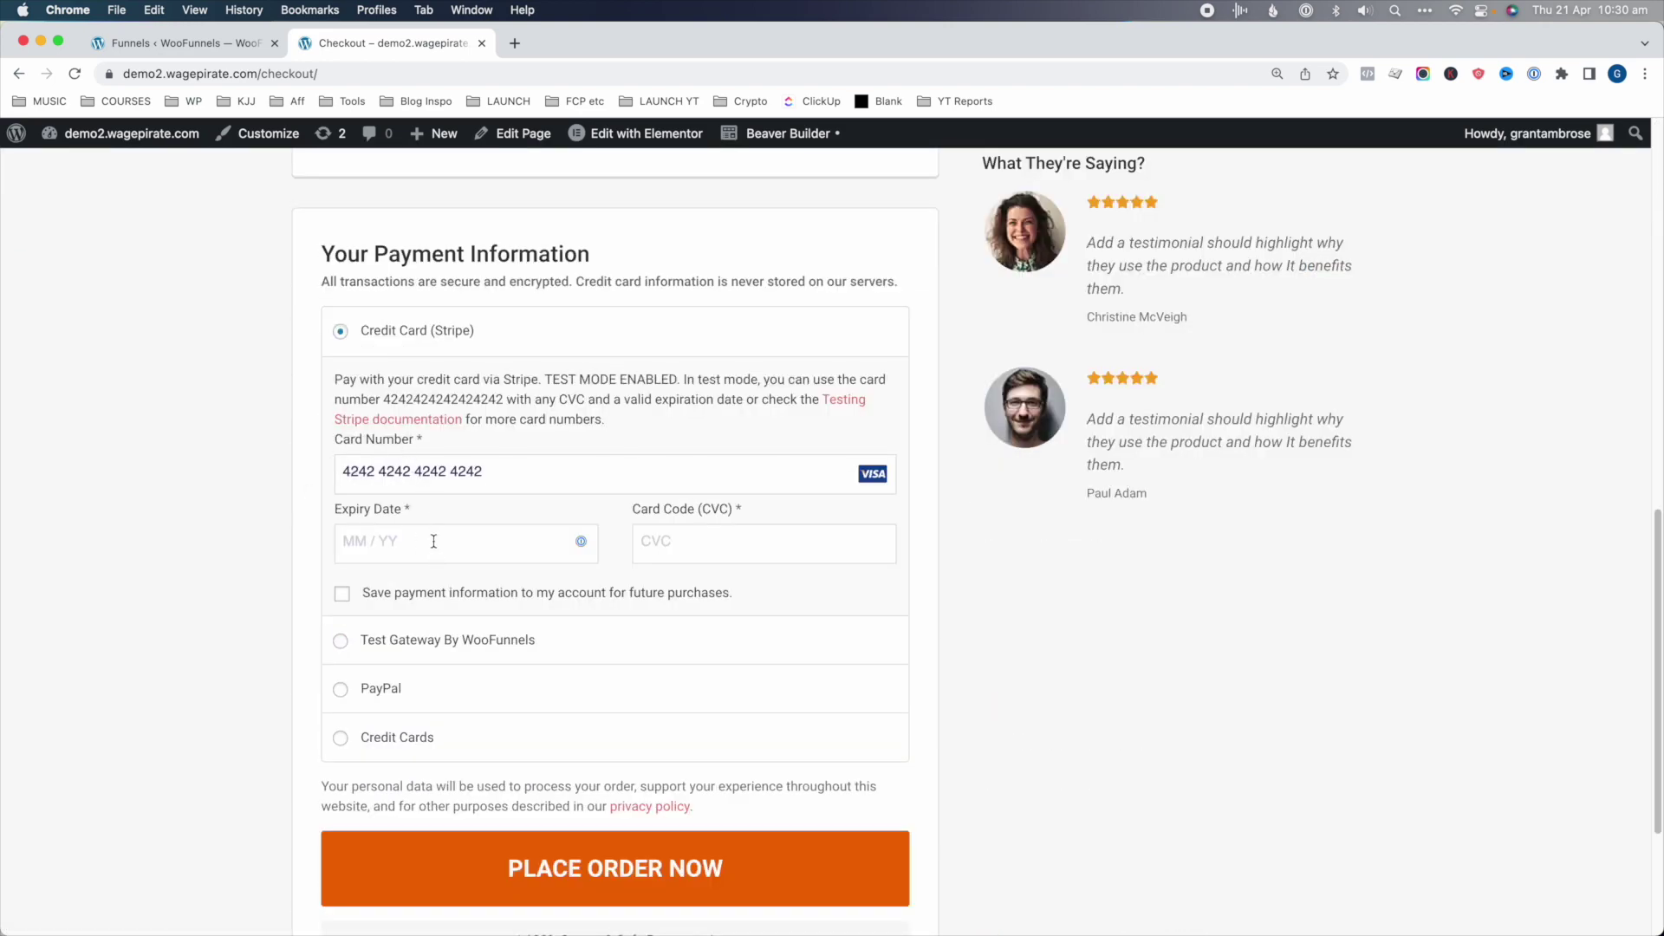
left_click(680, 883)
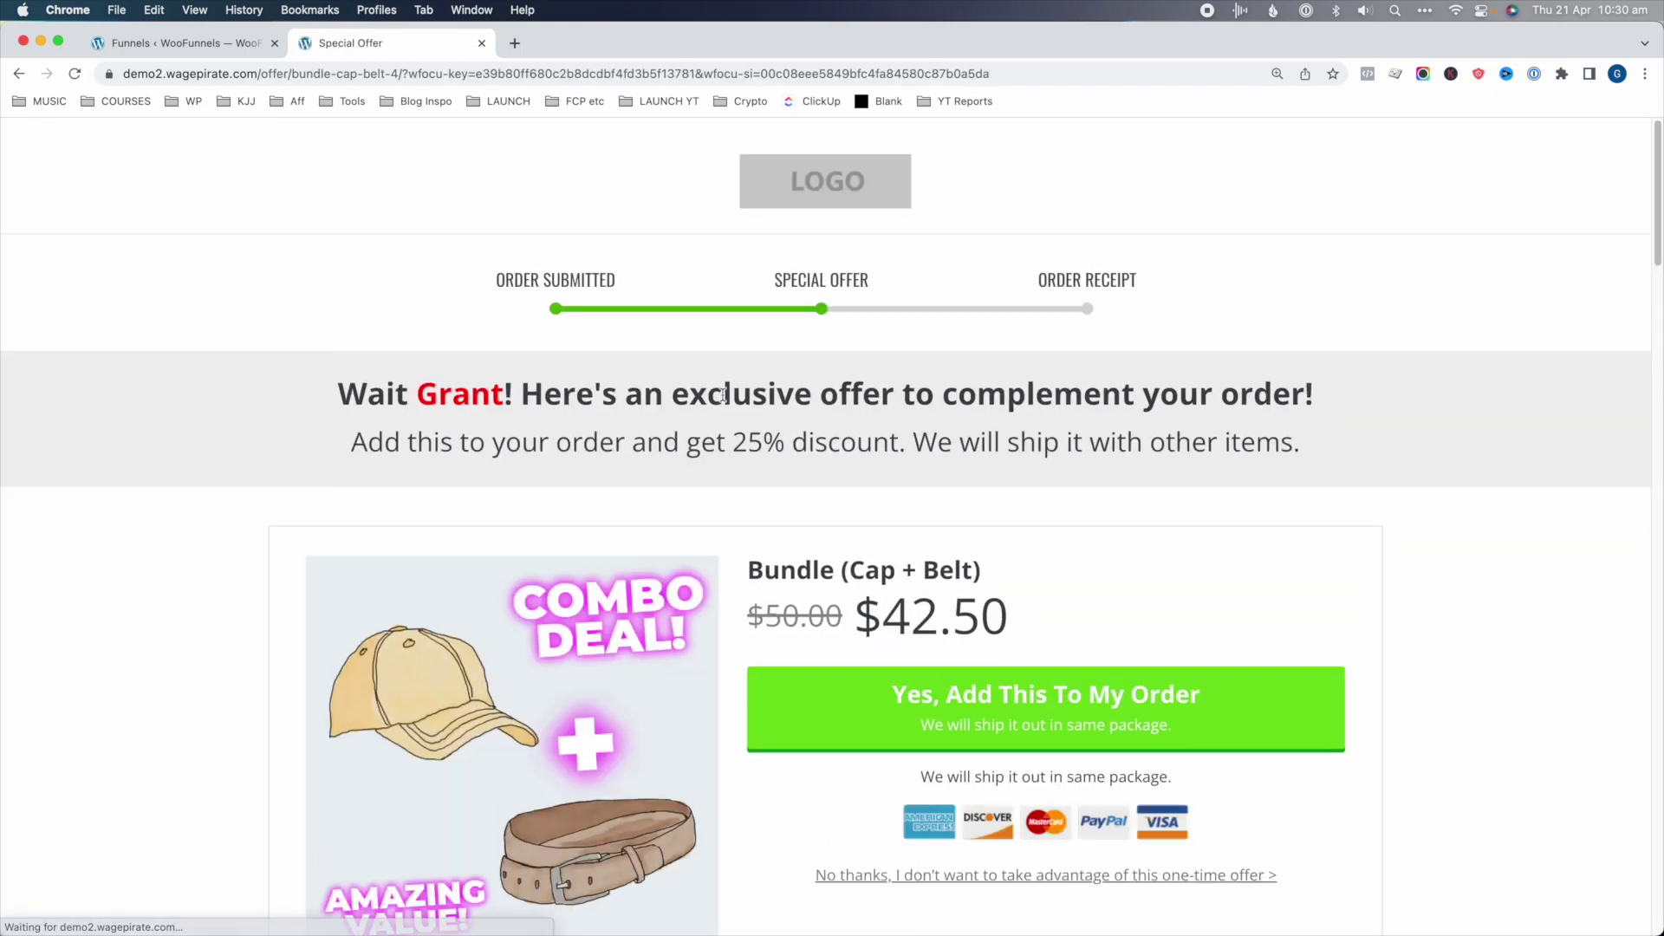
- Decline the Bundle (Cap + Belt) upsell offer
scroll(723, 396, "down", 3)
scroll(874, 423, "down", 8)
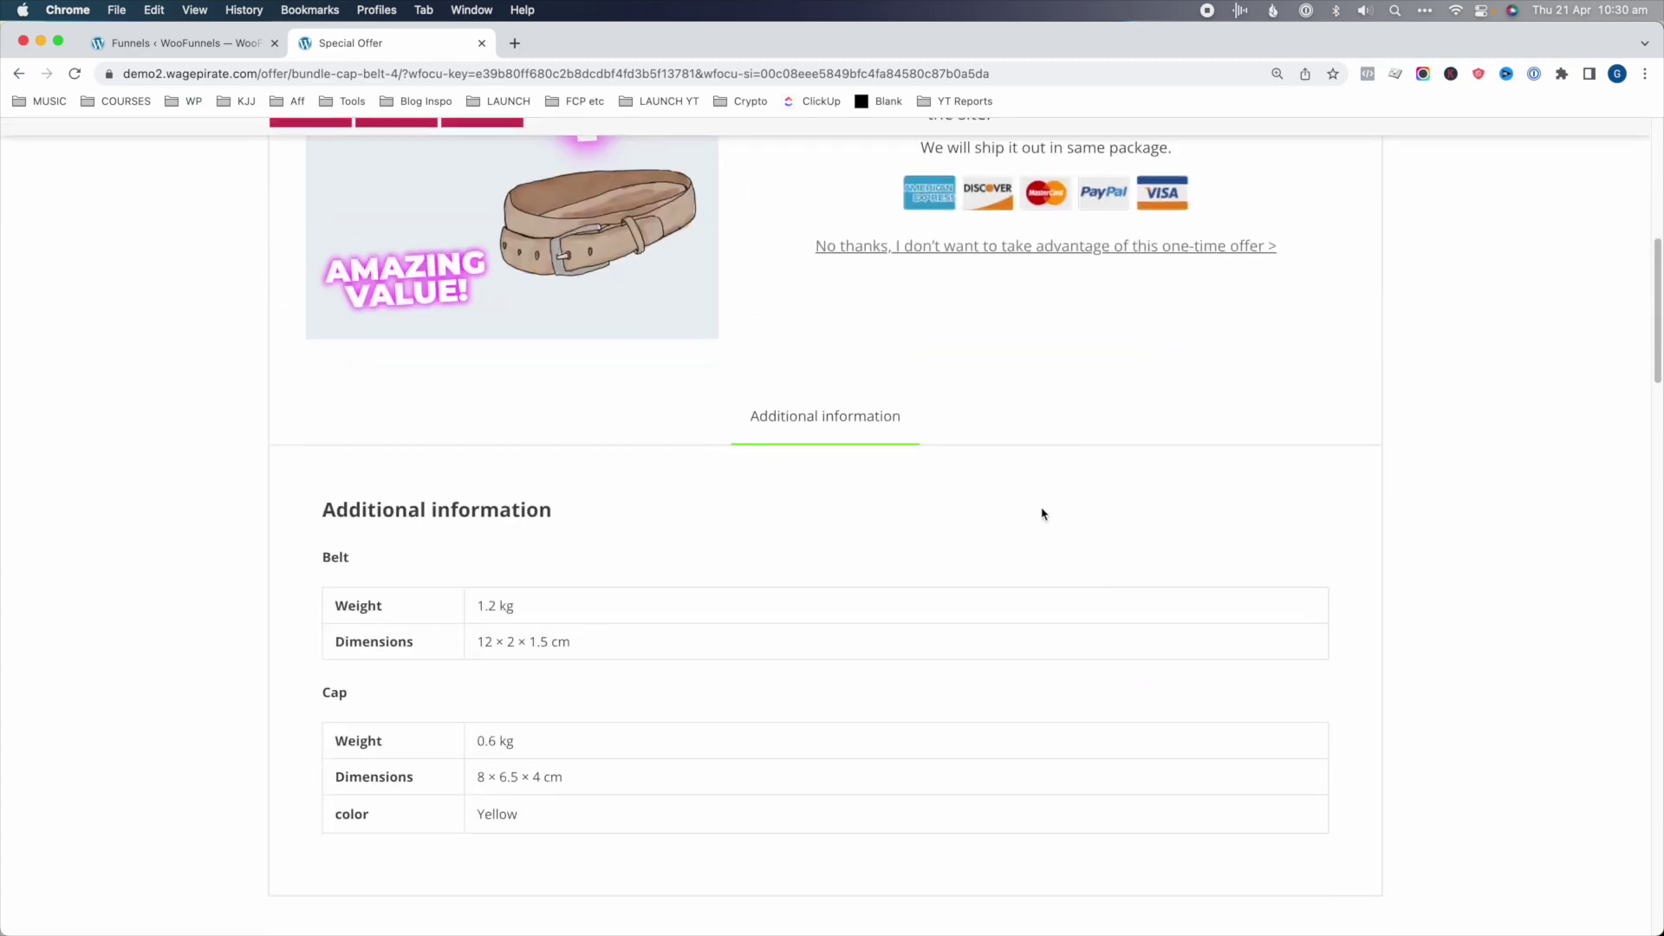
scroll(1043, 513, "up", 4)
scroll(1043, 513, "up", 3)
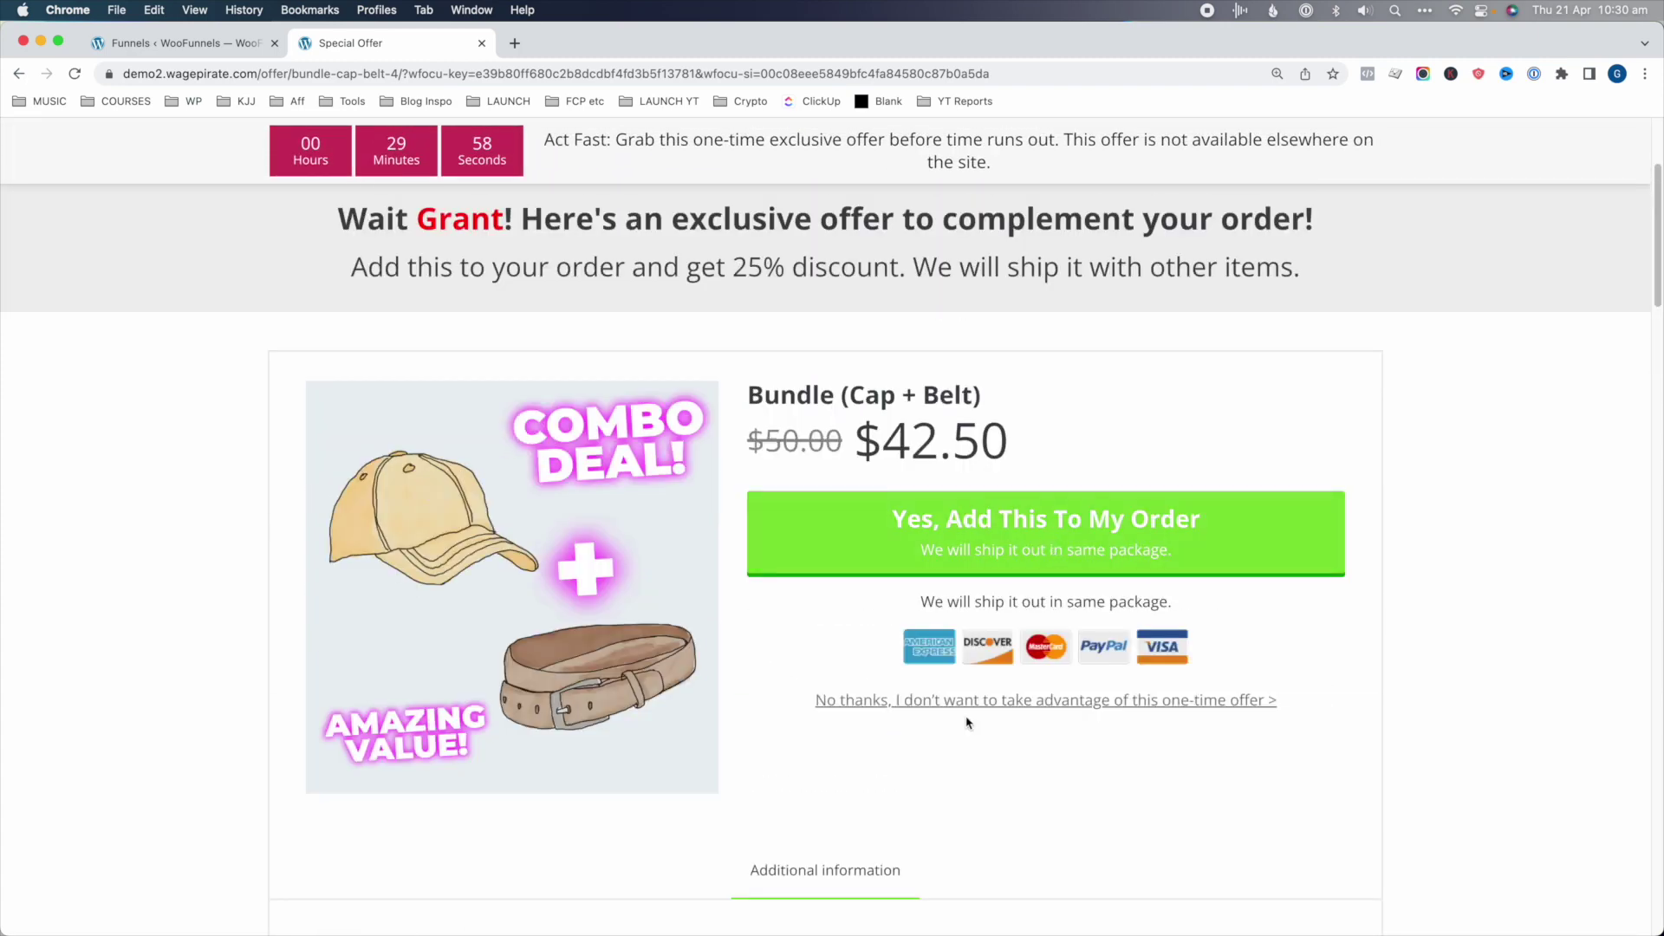
left_click(967, 702)
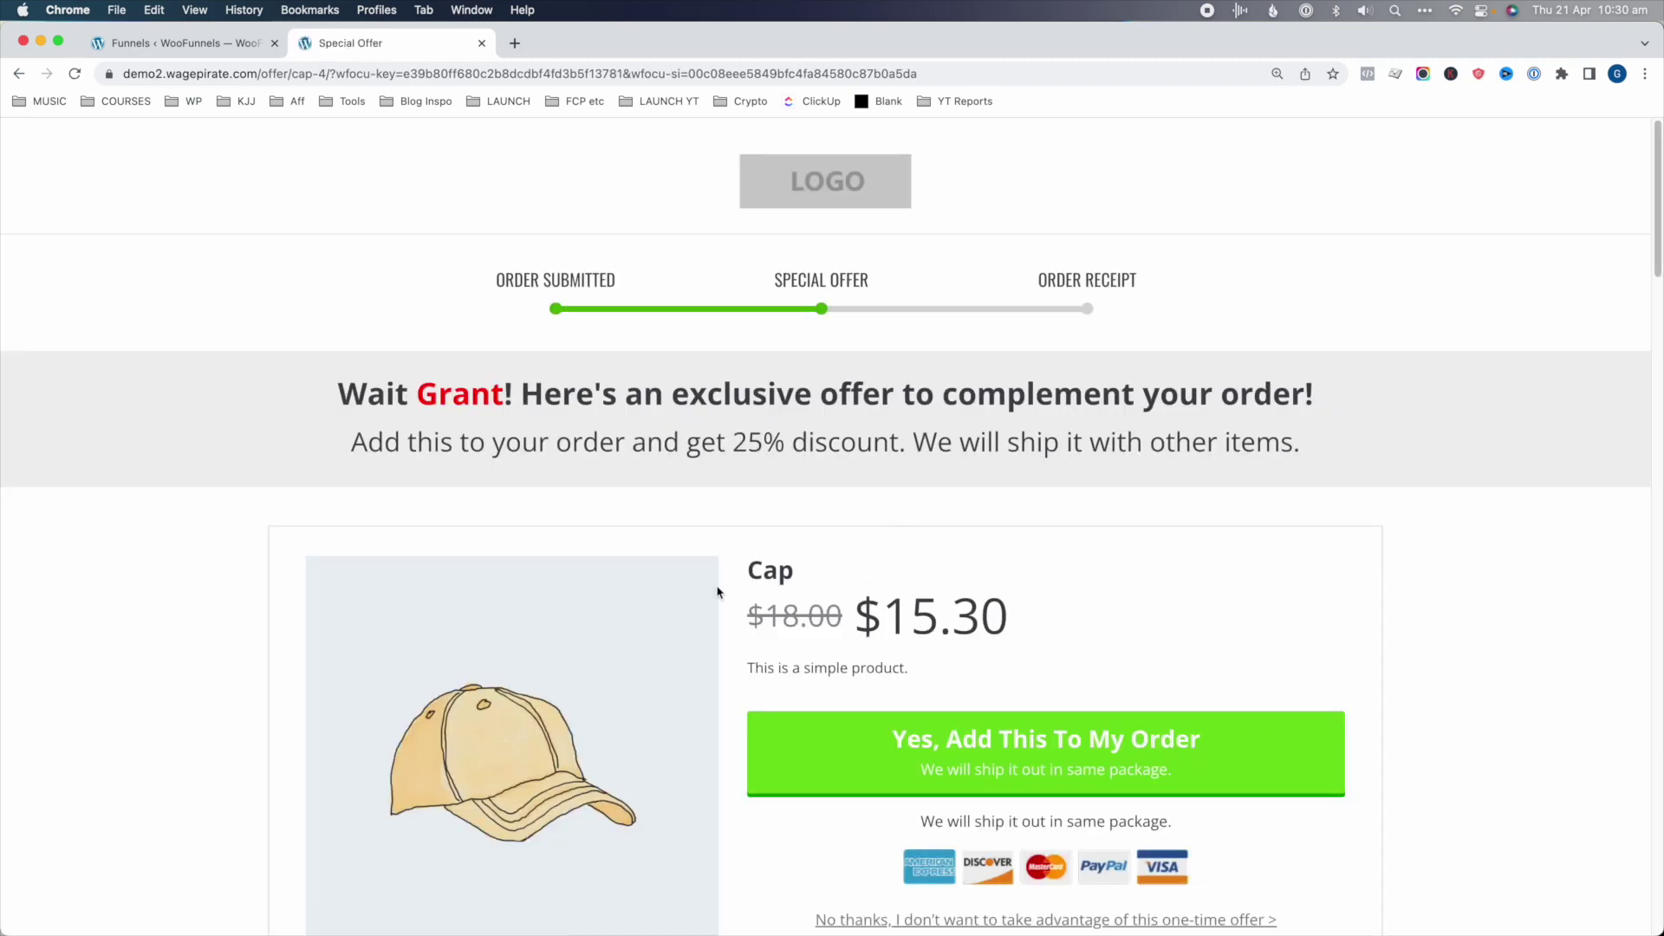
- Accept the Cap and Belt downsells, completing the $190.55 order
left_click_drag(731, 597, 980, 622)
scroll(1011, 400, "down", 6)
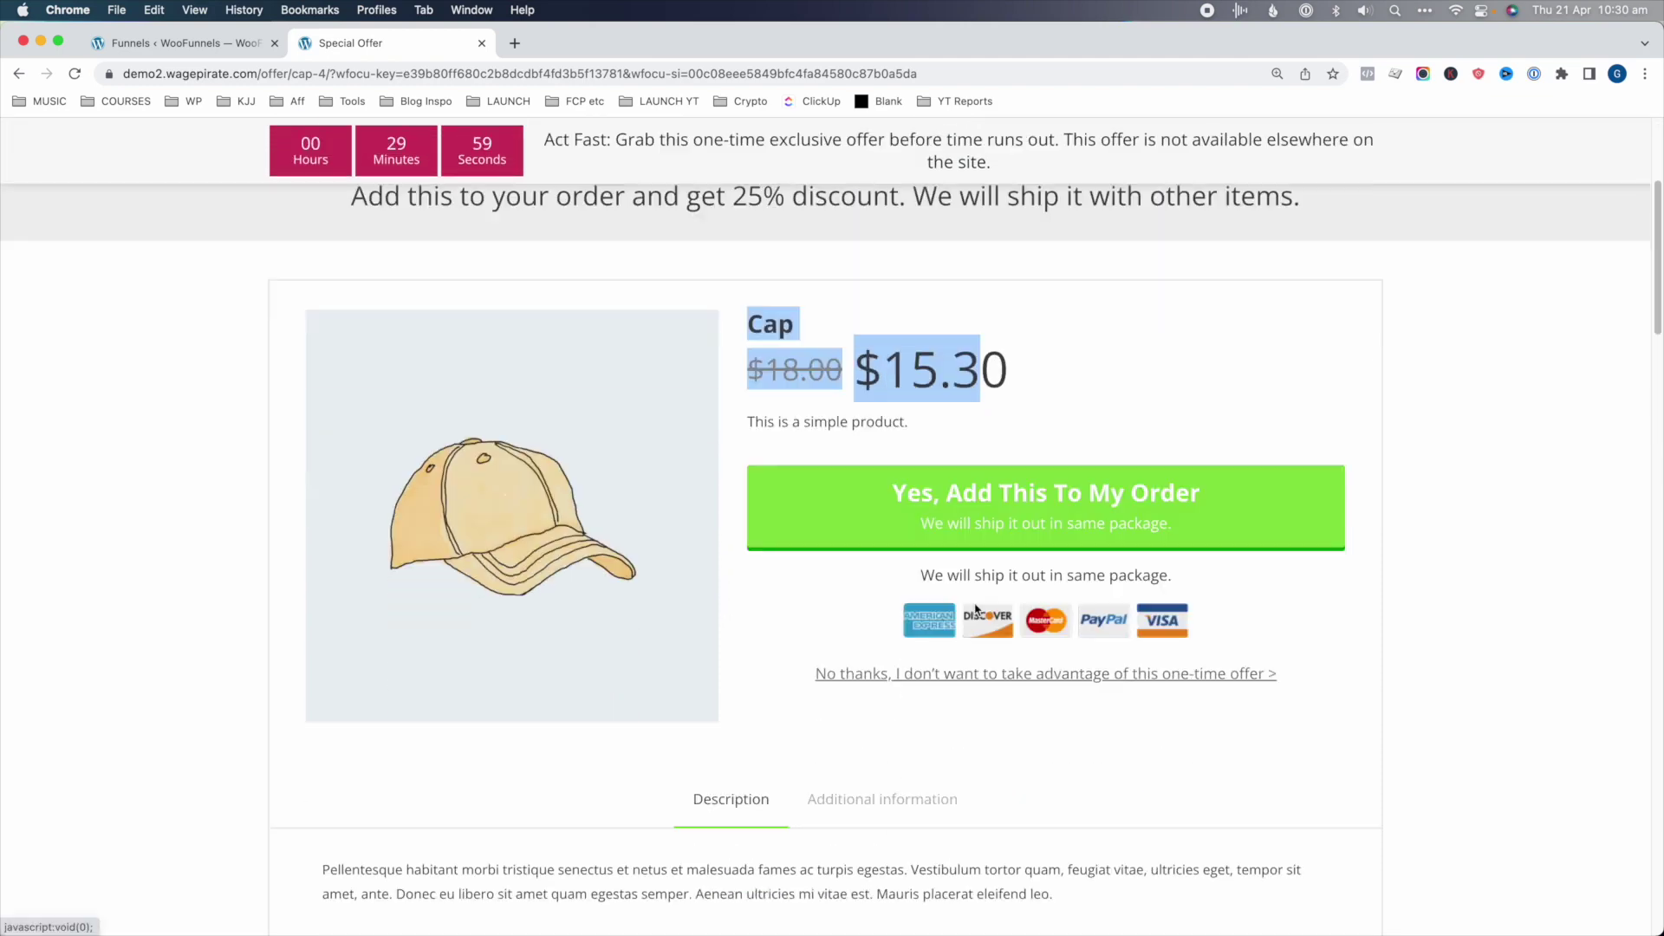
left_click(1012, 399)
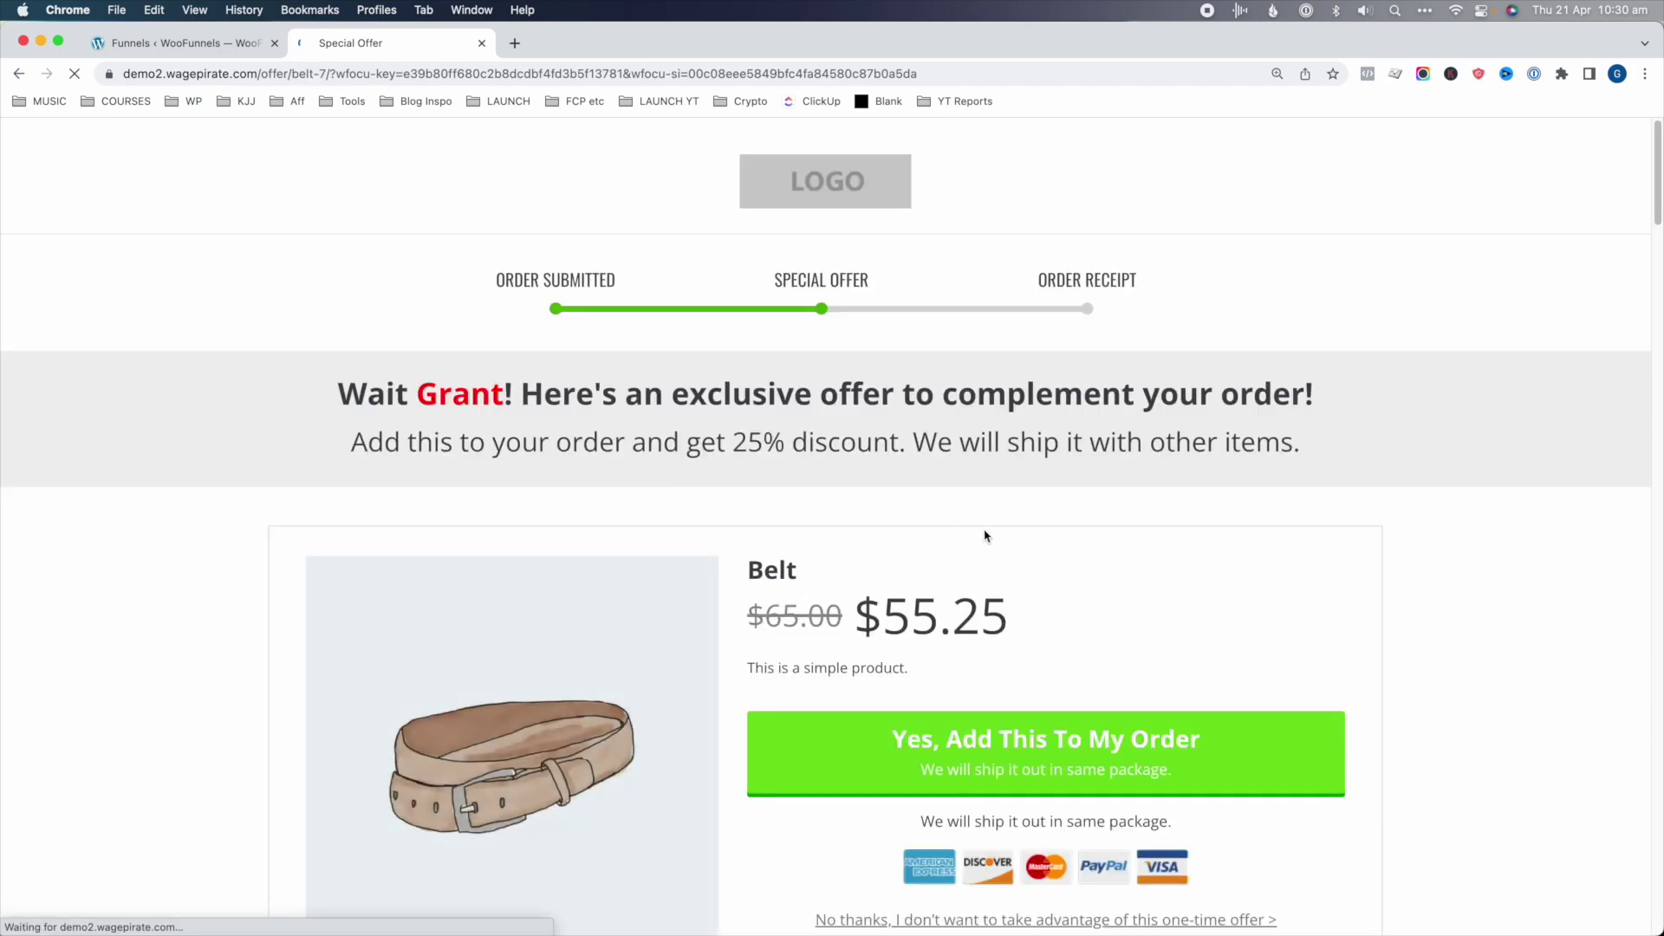
scroll(986, 538, "down", 2)
scroll(985, 537, "down", 3)
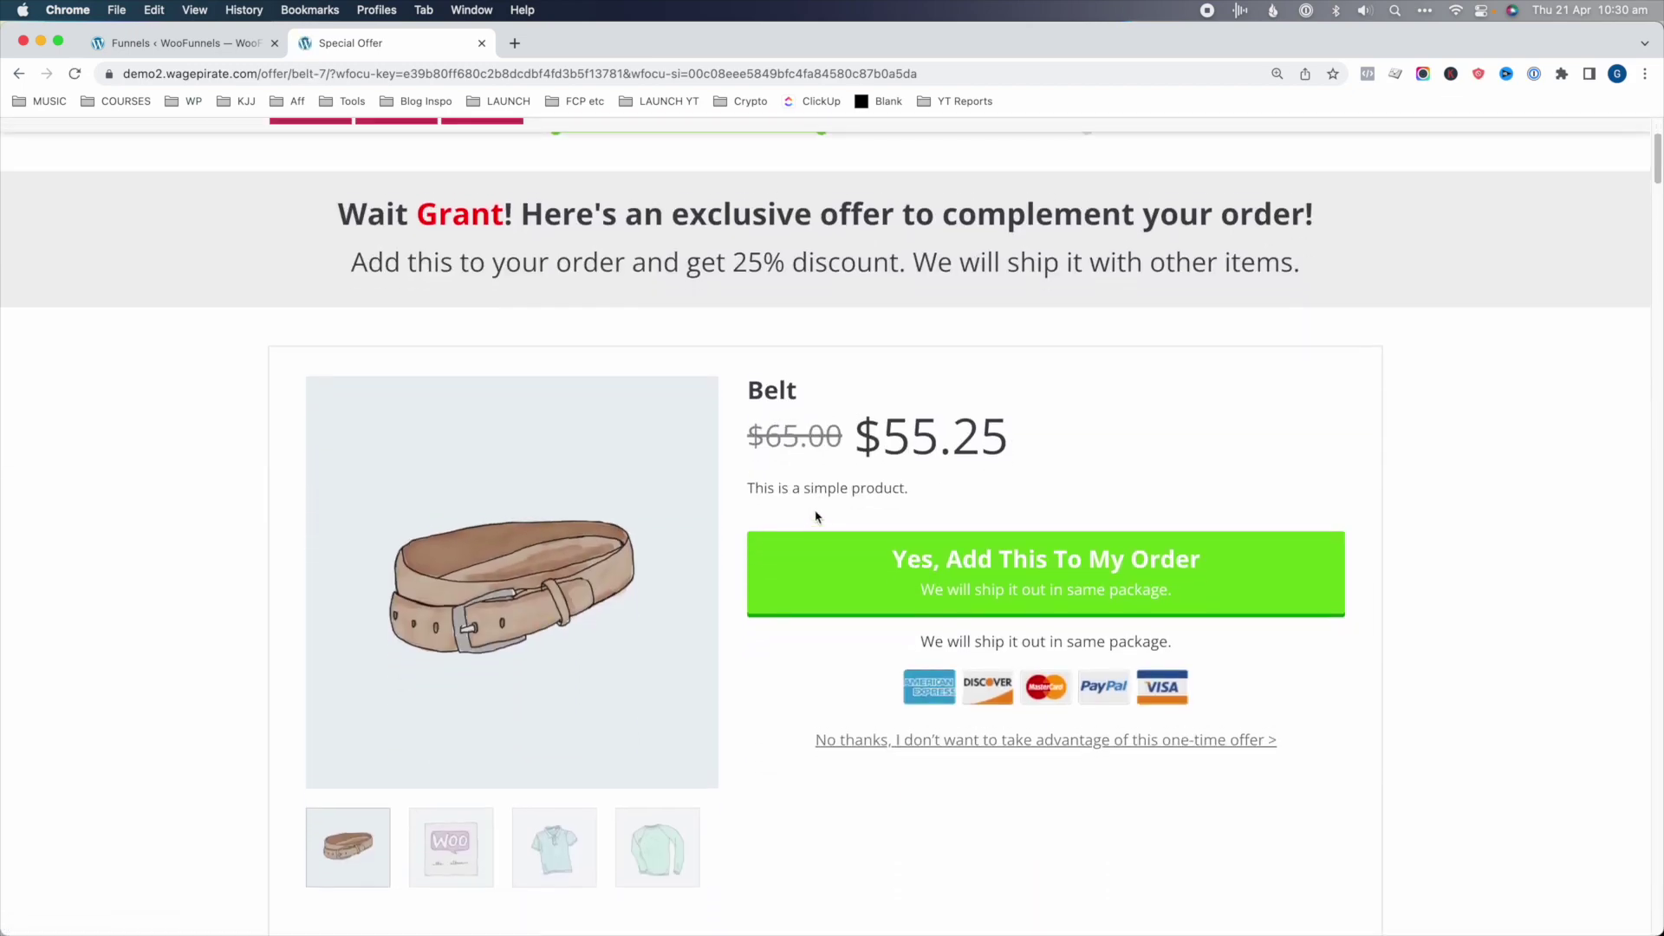
left_click(1021, 591)
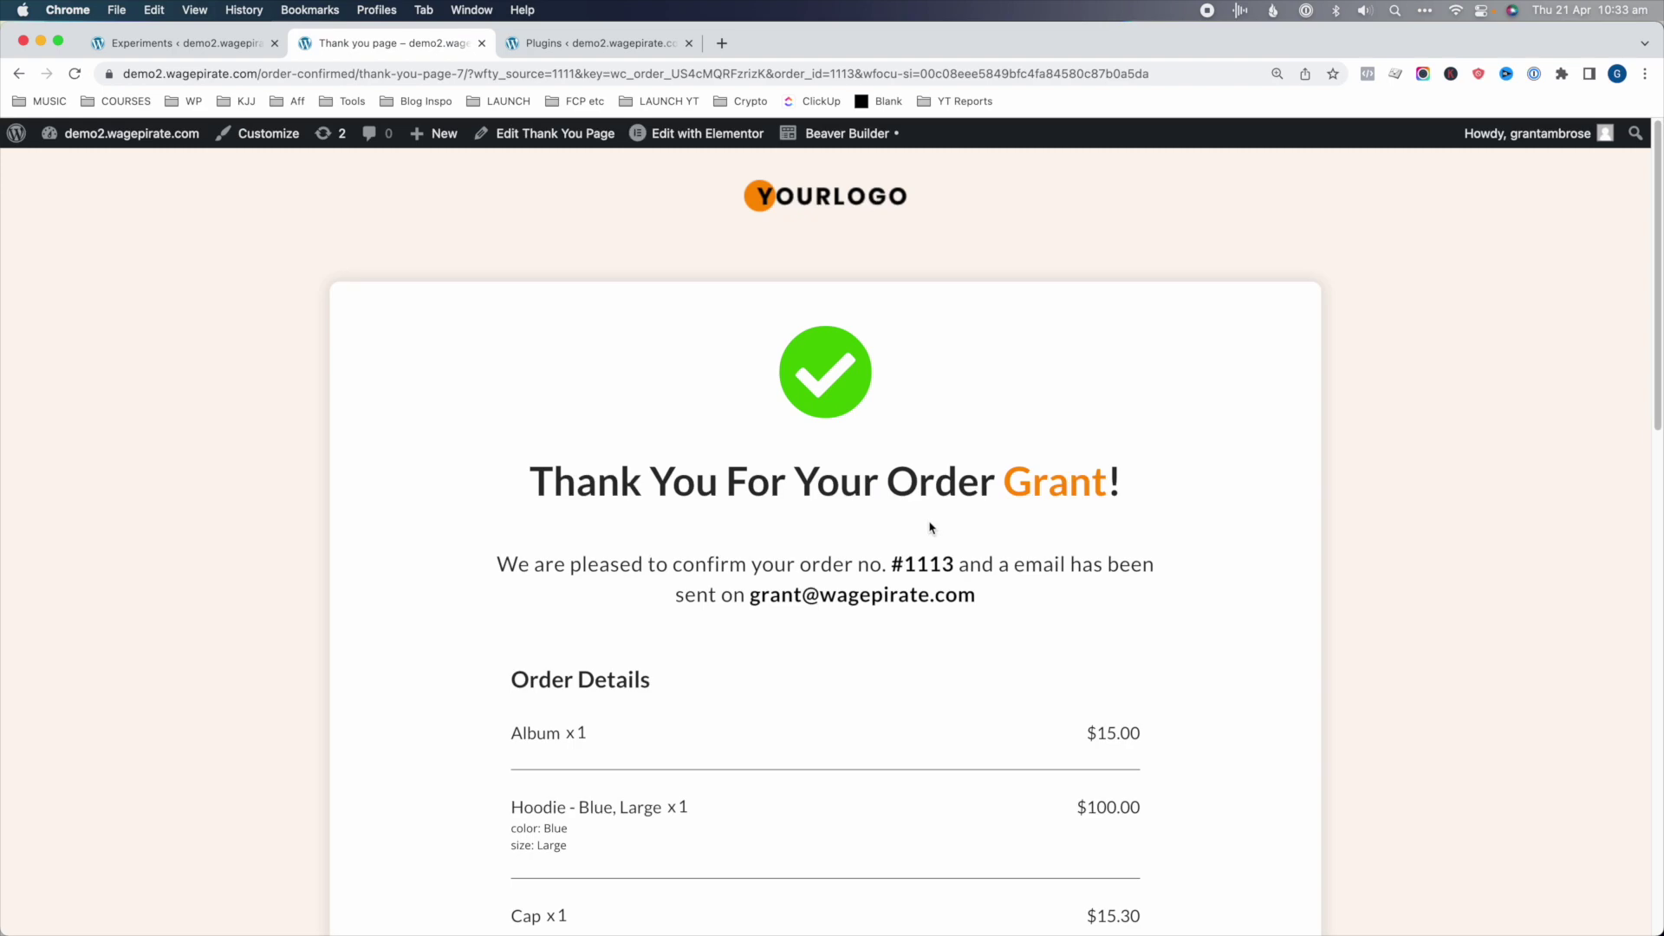
scroll(930, 527, "down", 5)
scroll(998, 672, "down", 4)
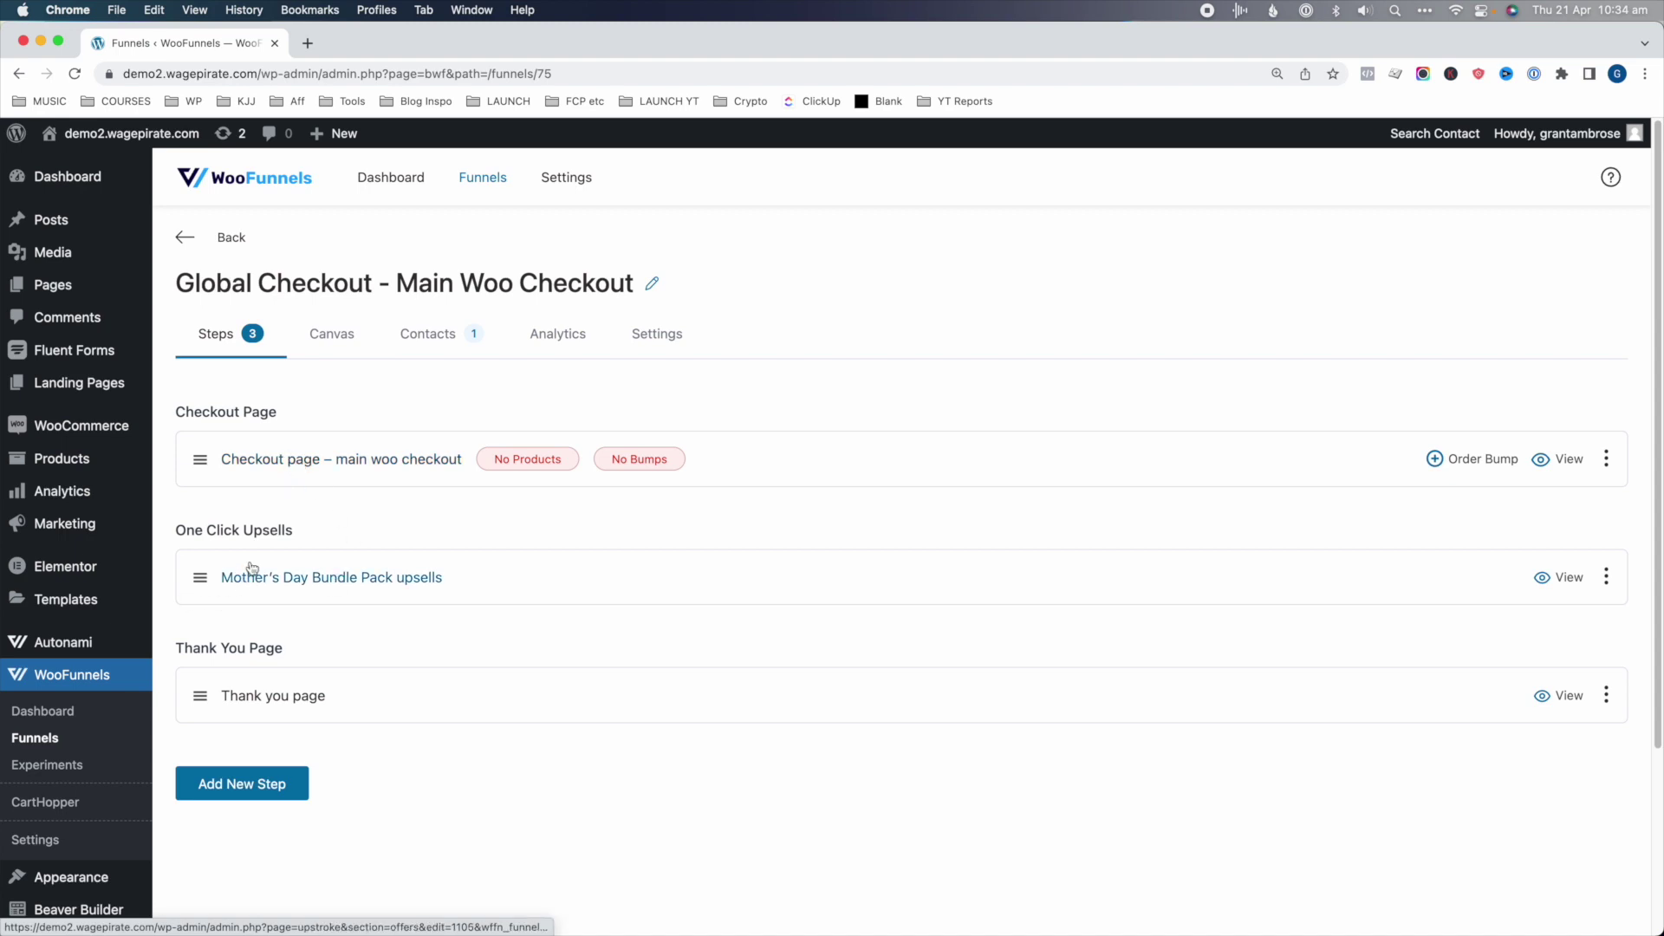
left_click(308, 578)
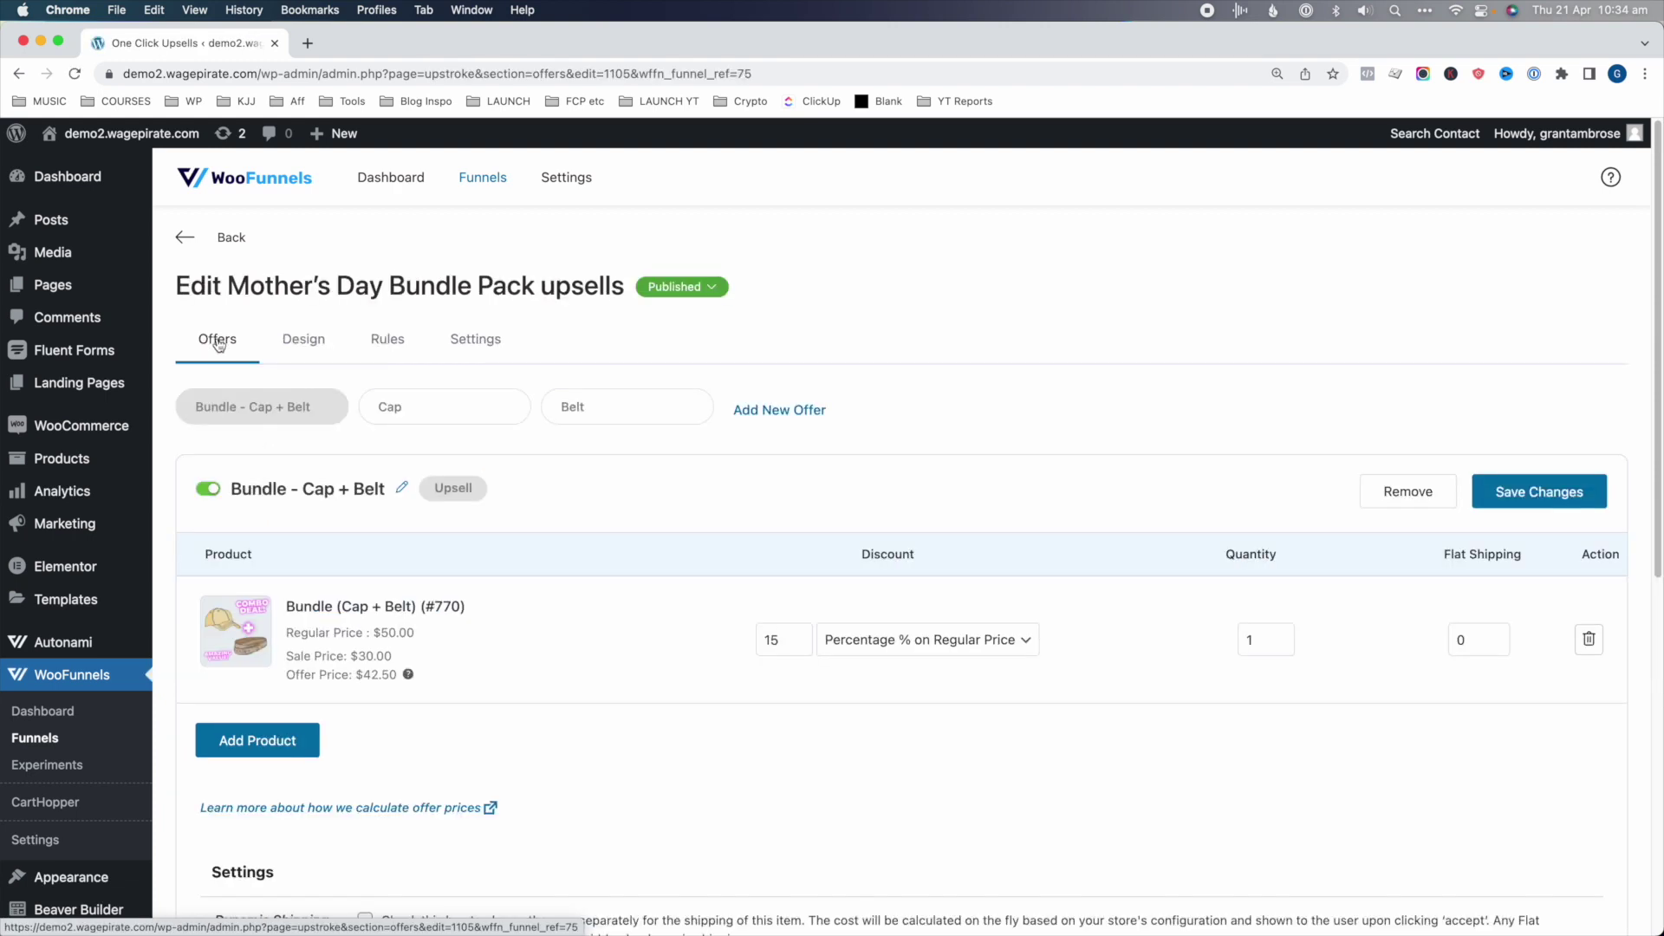
left_click(400, 407)
left_click(572, 405)
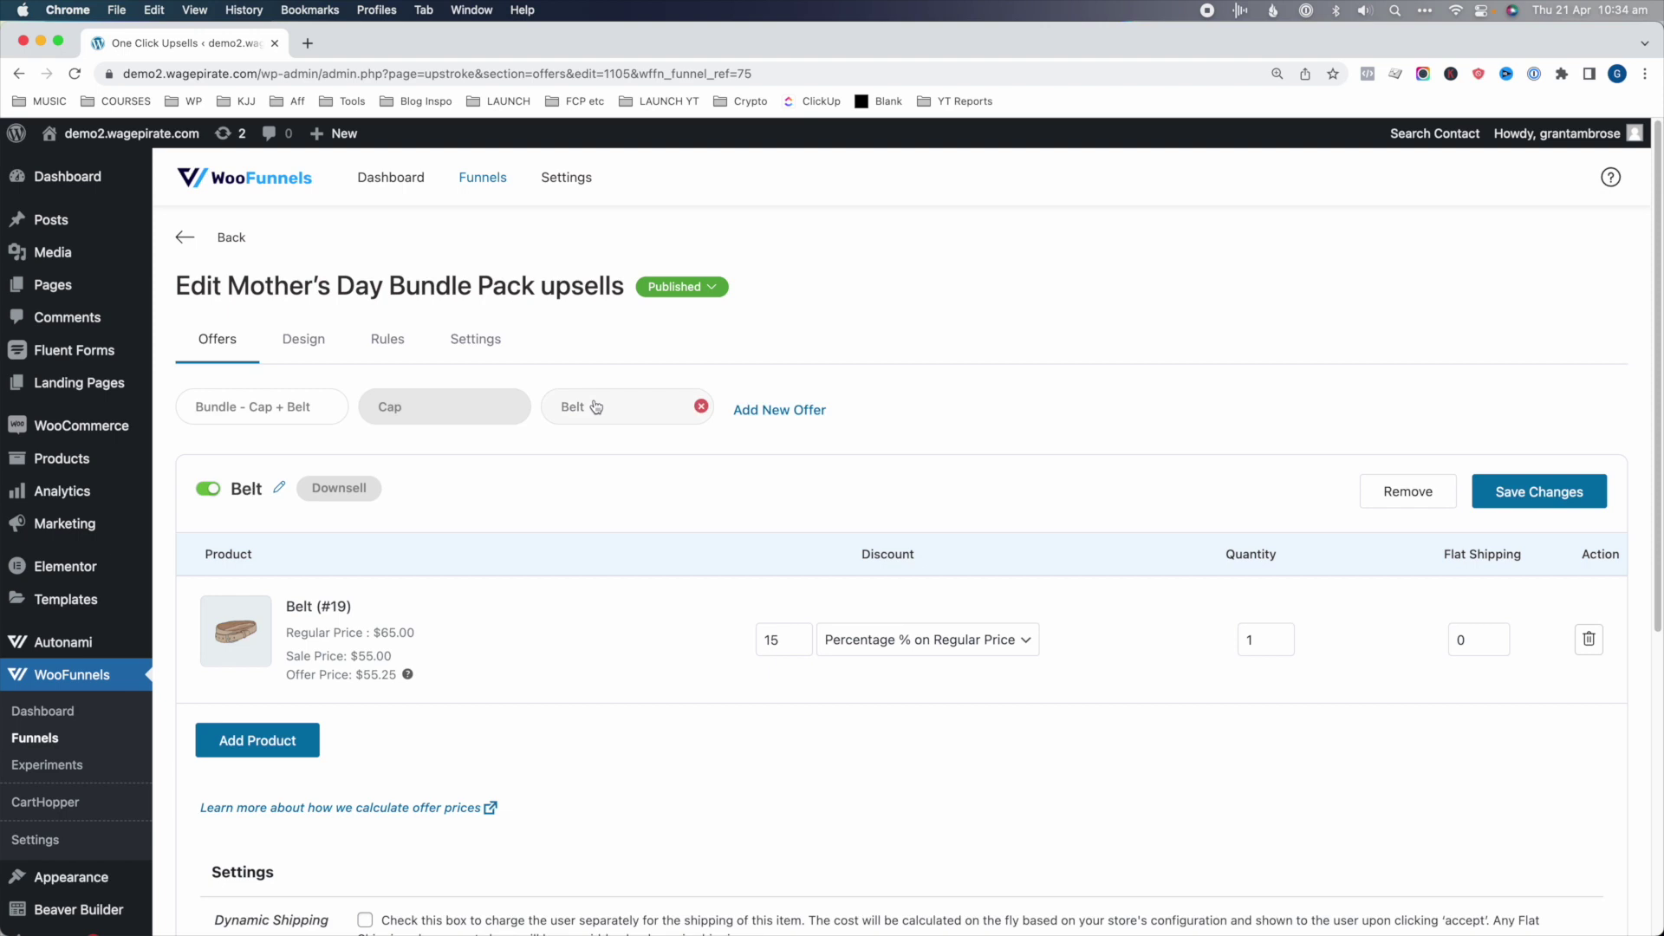
left_click(185, 237)
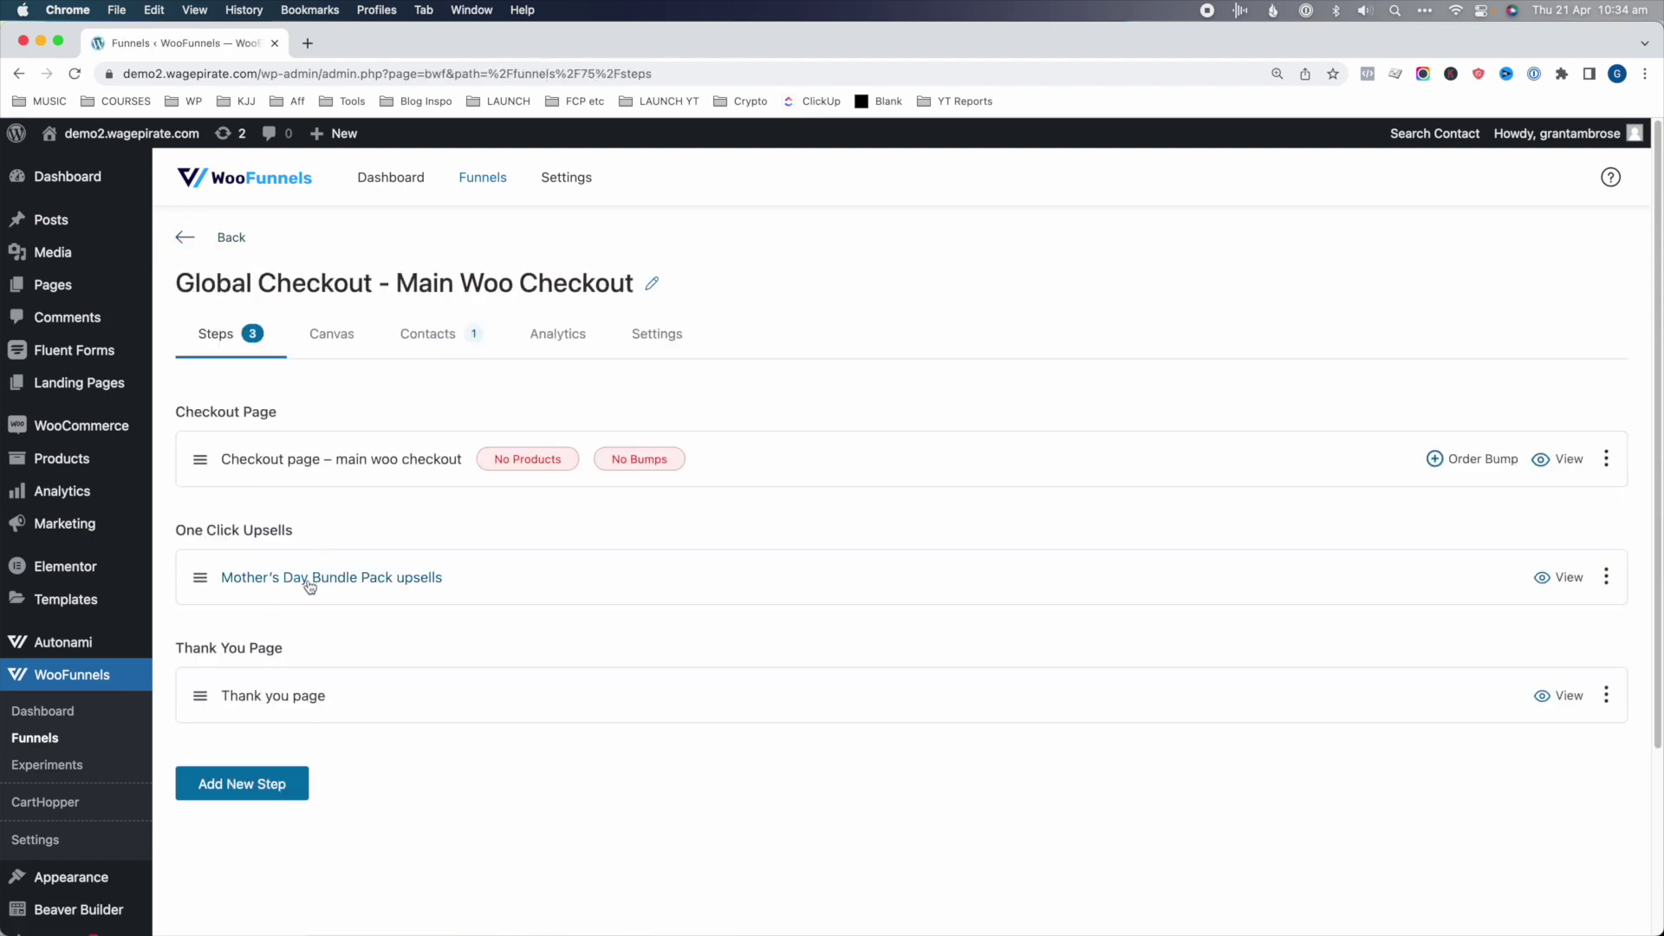
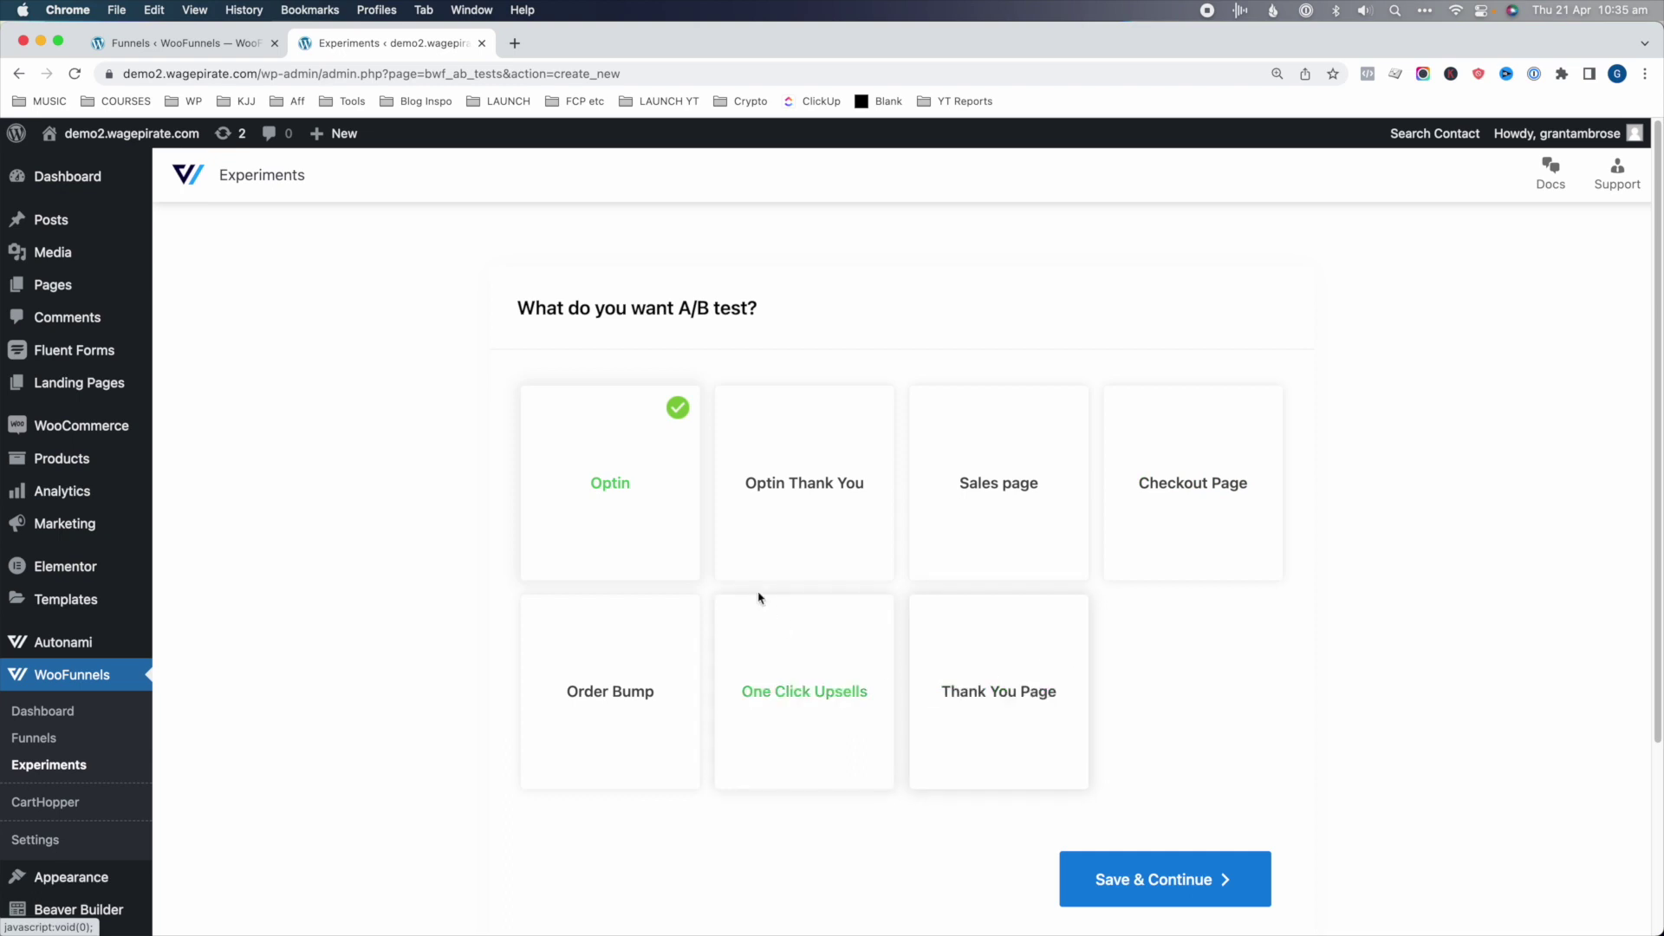
- Choose One Click Upsells as the experiment type and check the funnel's upsell step name
left_click(824, 698)
left_click(1166, 877)
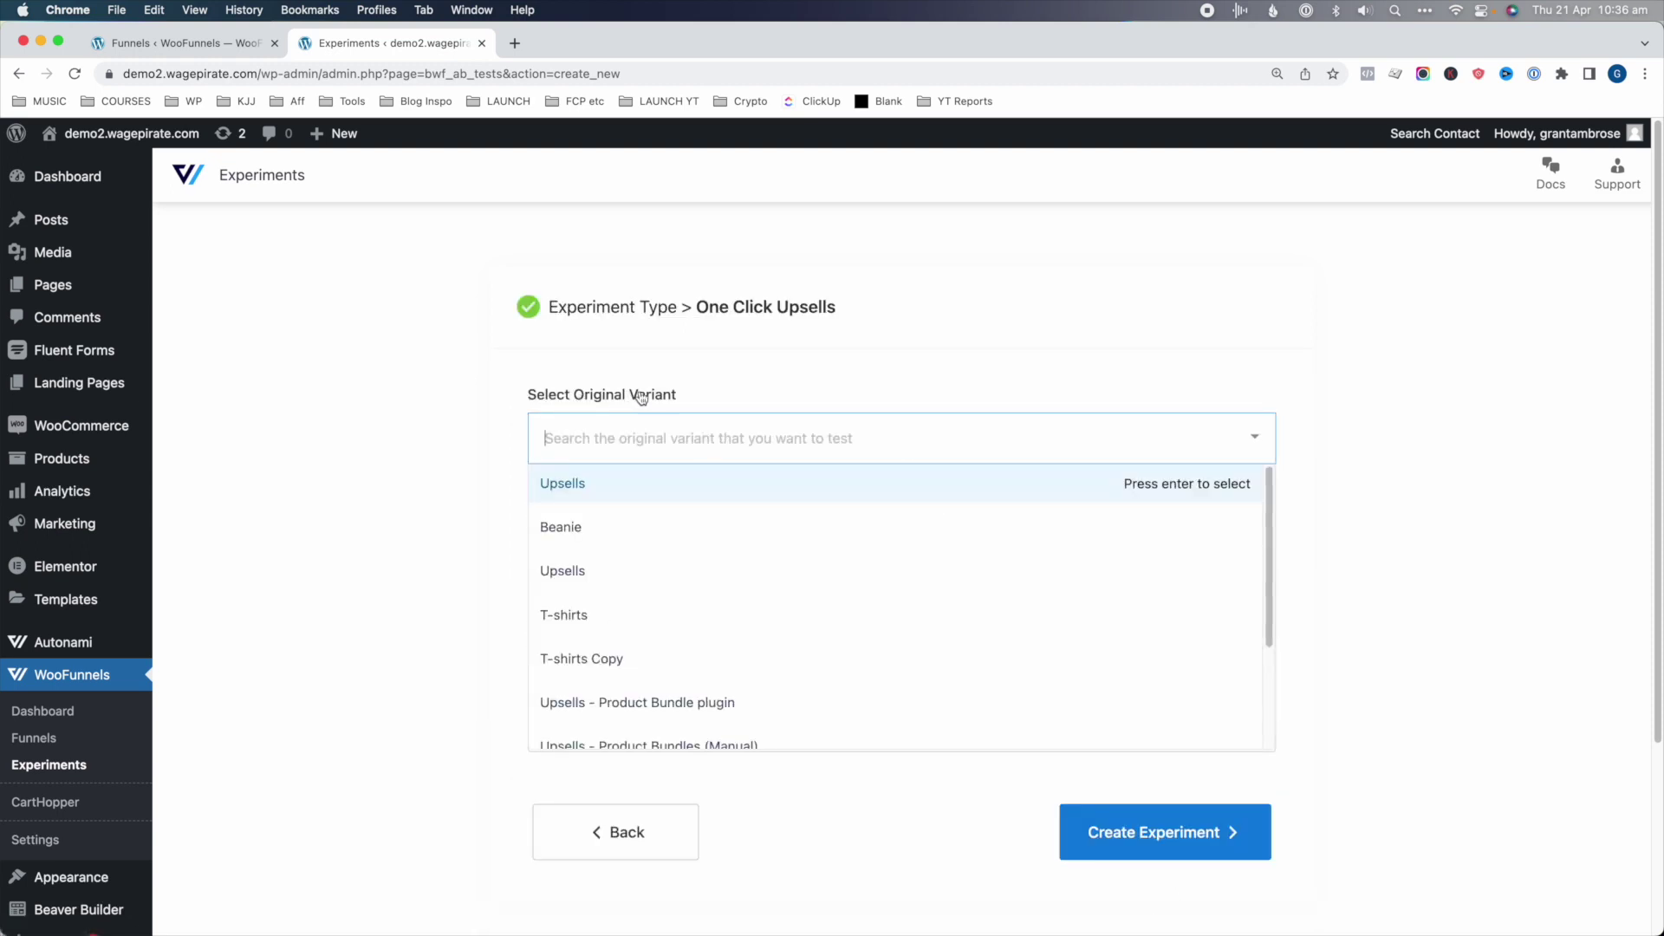
scroll(646, 554, "down", 1)
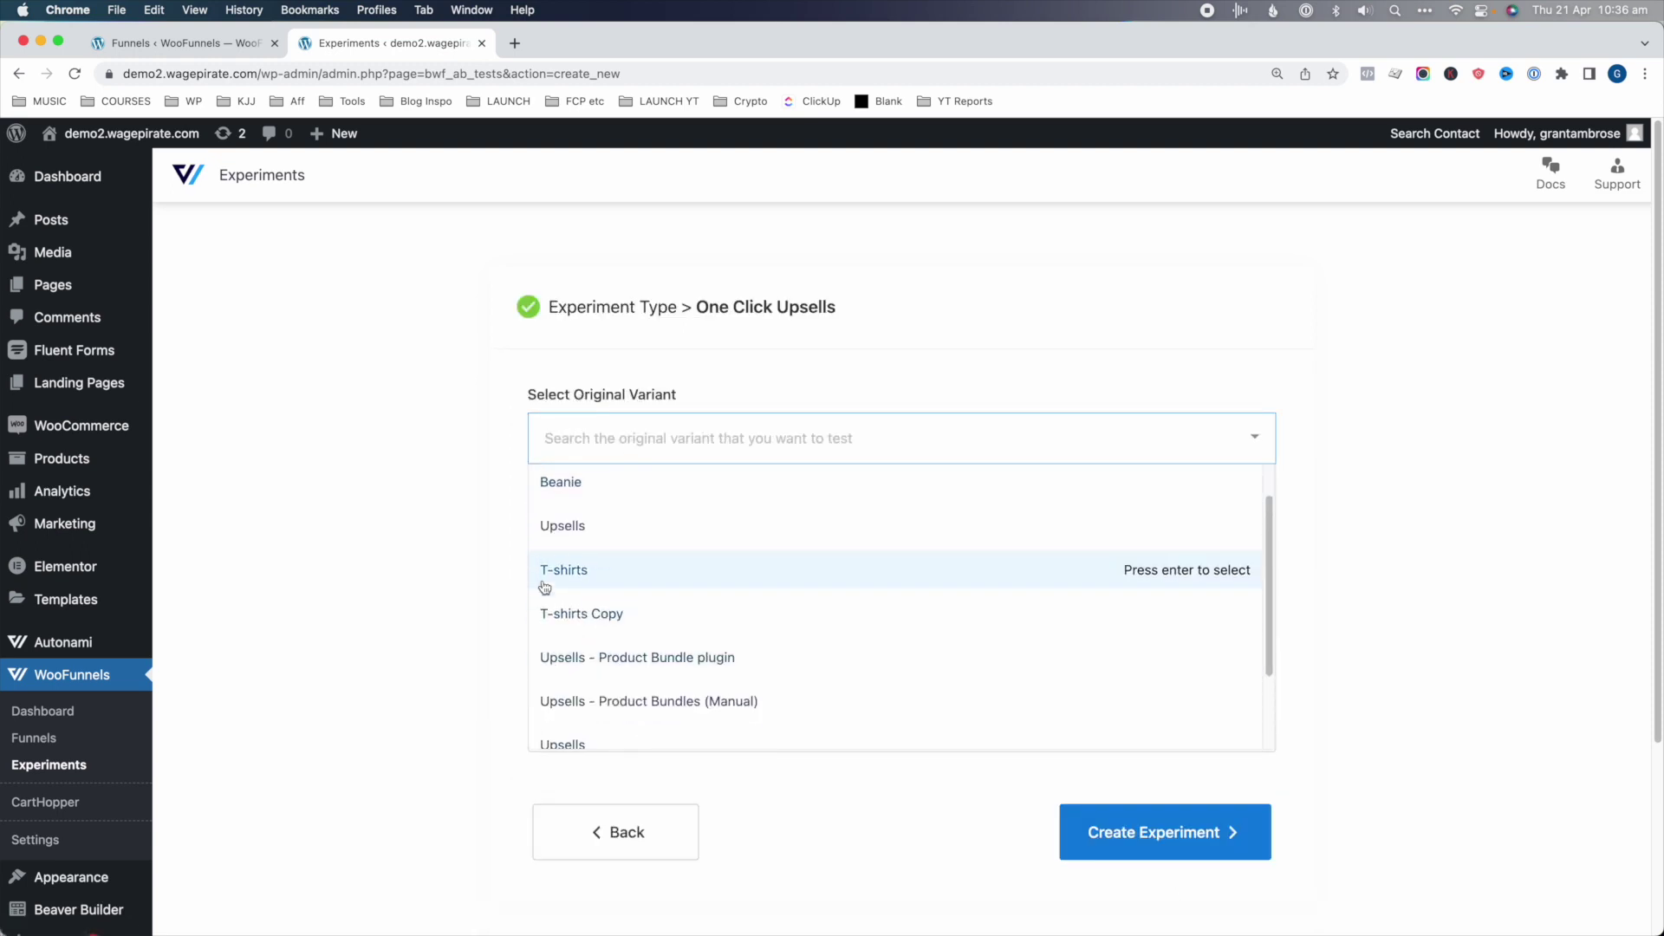
left_click(522, 419)
left_click(230, 50)
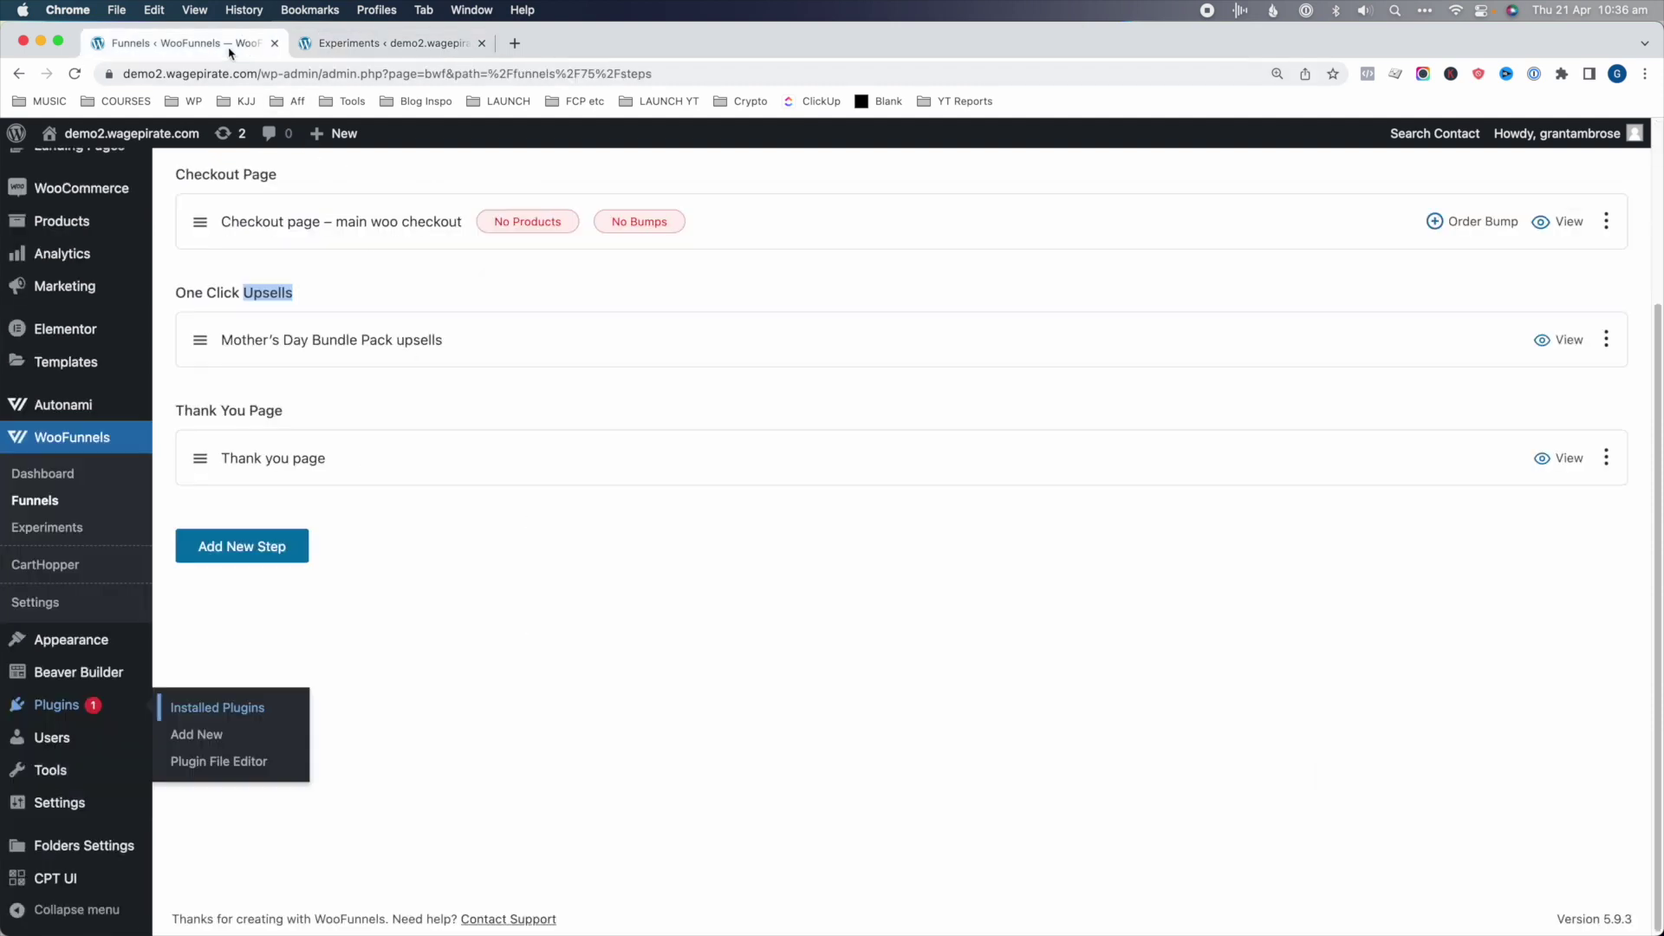
scroll(329, 407, "up", 1)
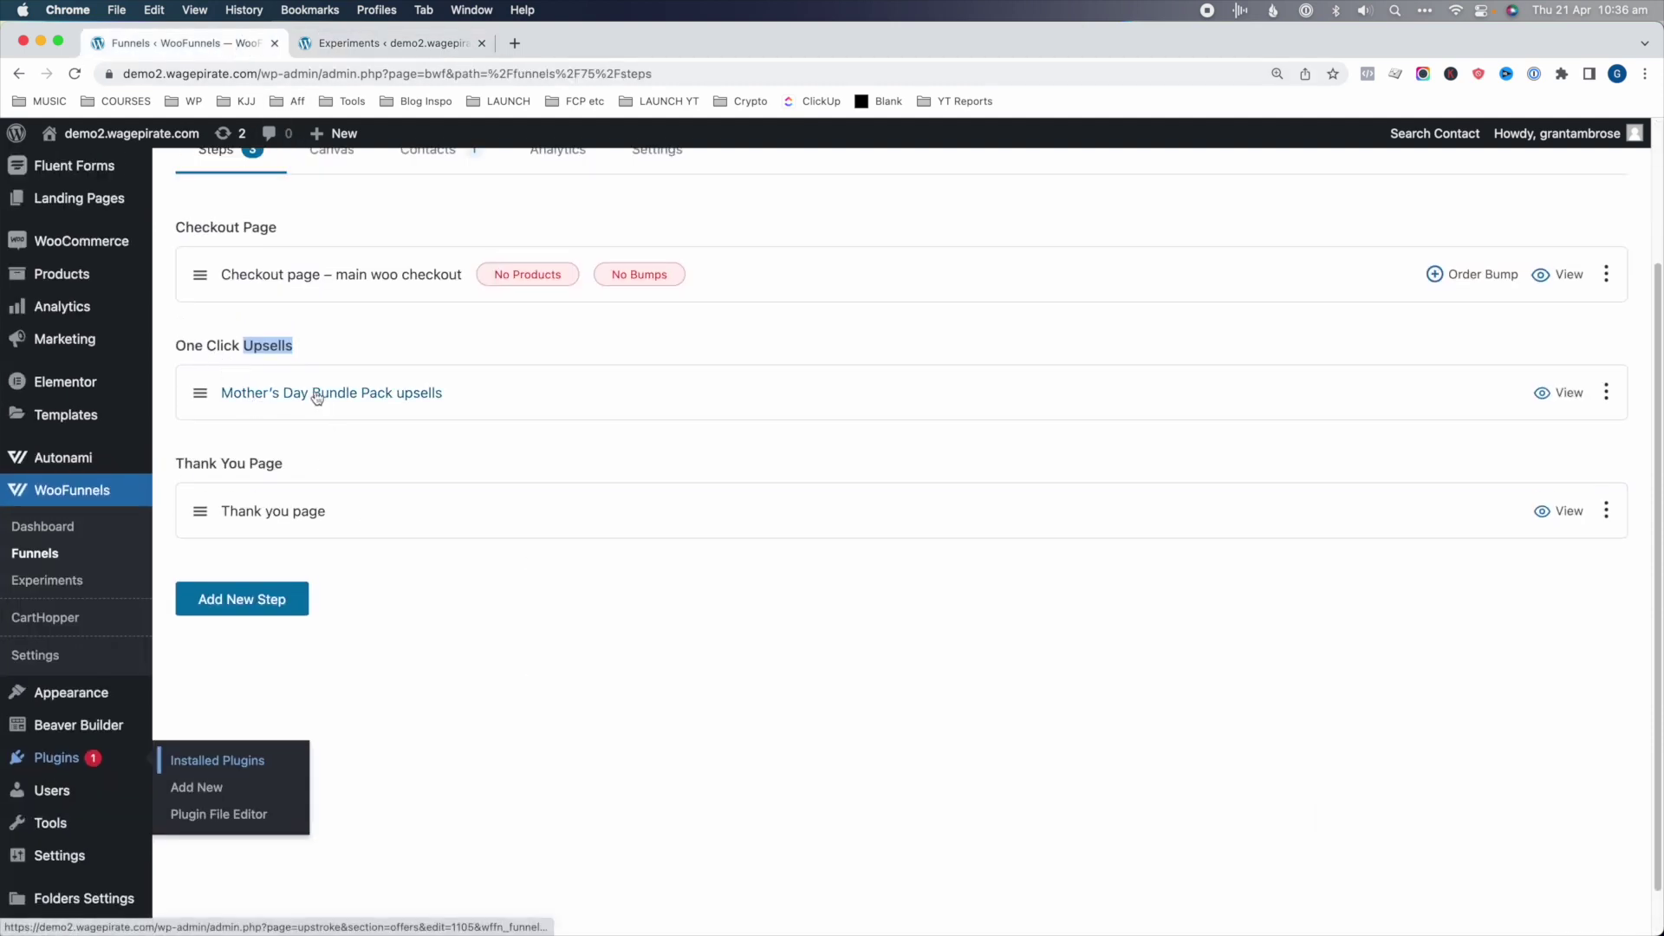
left_click(392, 44)
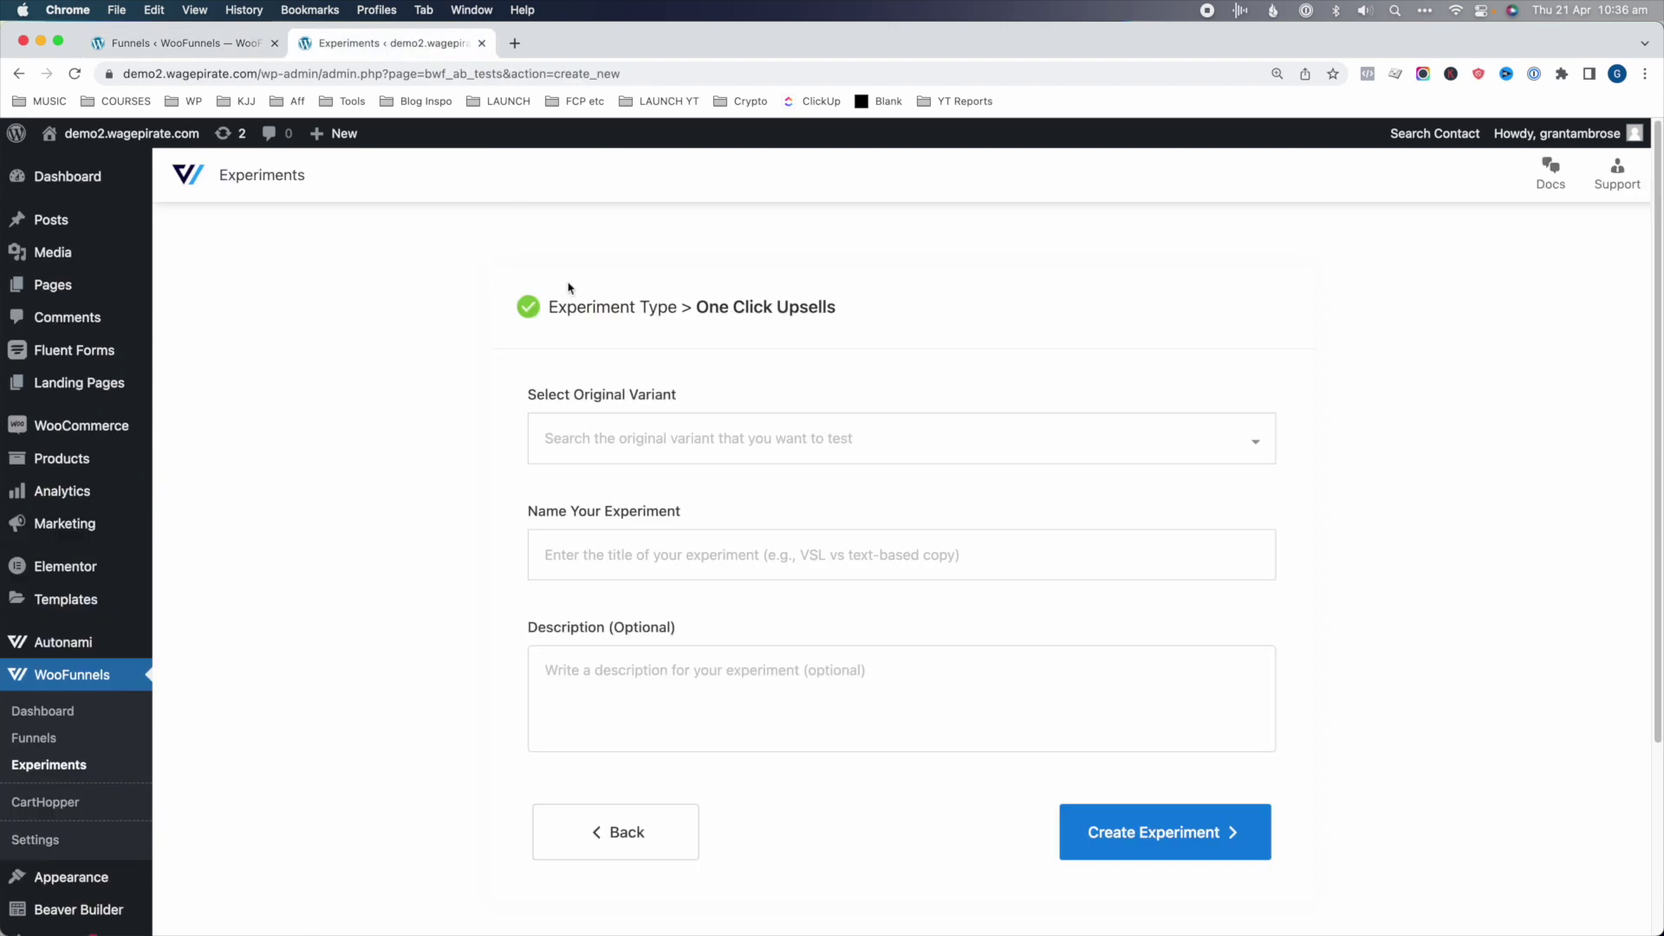
- Select Mother's Day Bundle Pack upsells as the original, name it Pricing Test, and create it
left_click(626, 440)
type("moth")
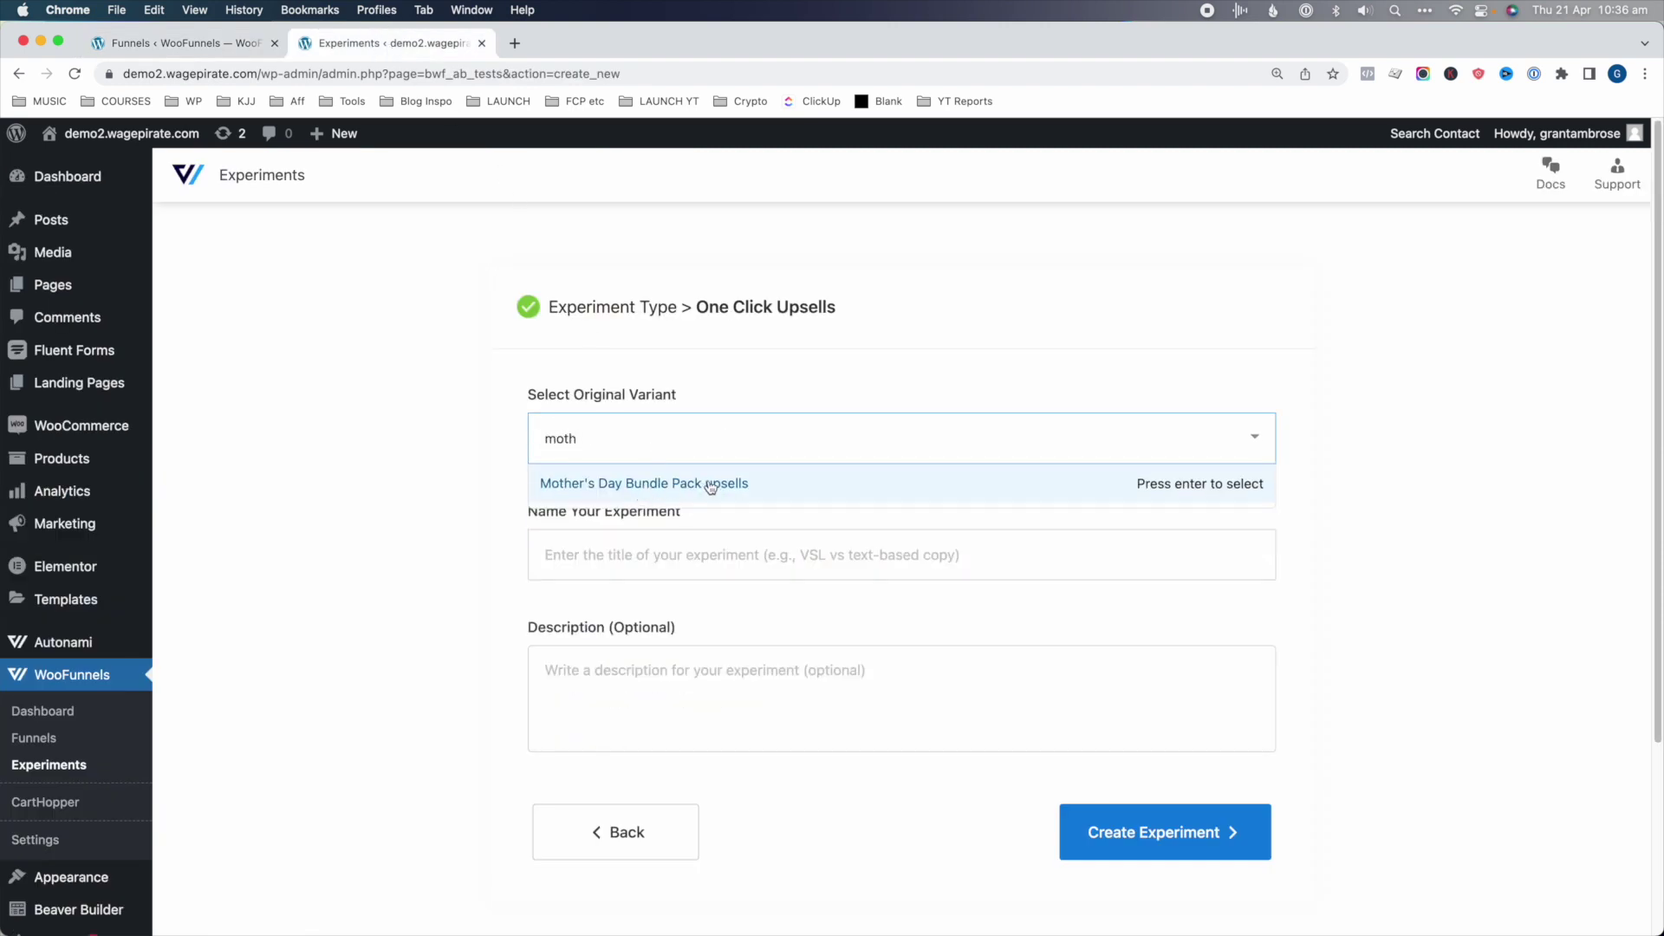
left_click(711, 486)
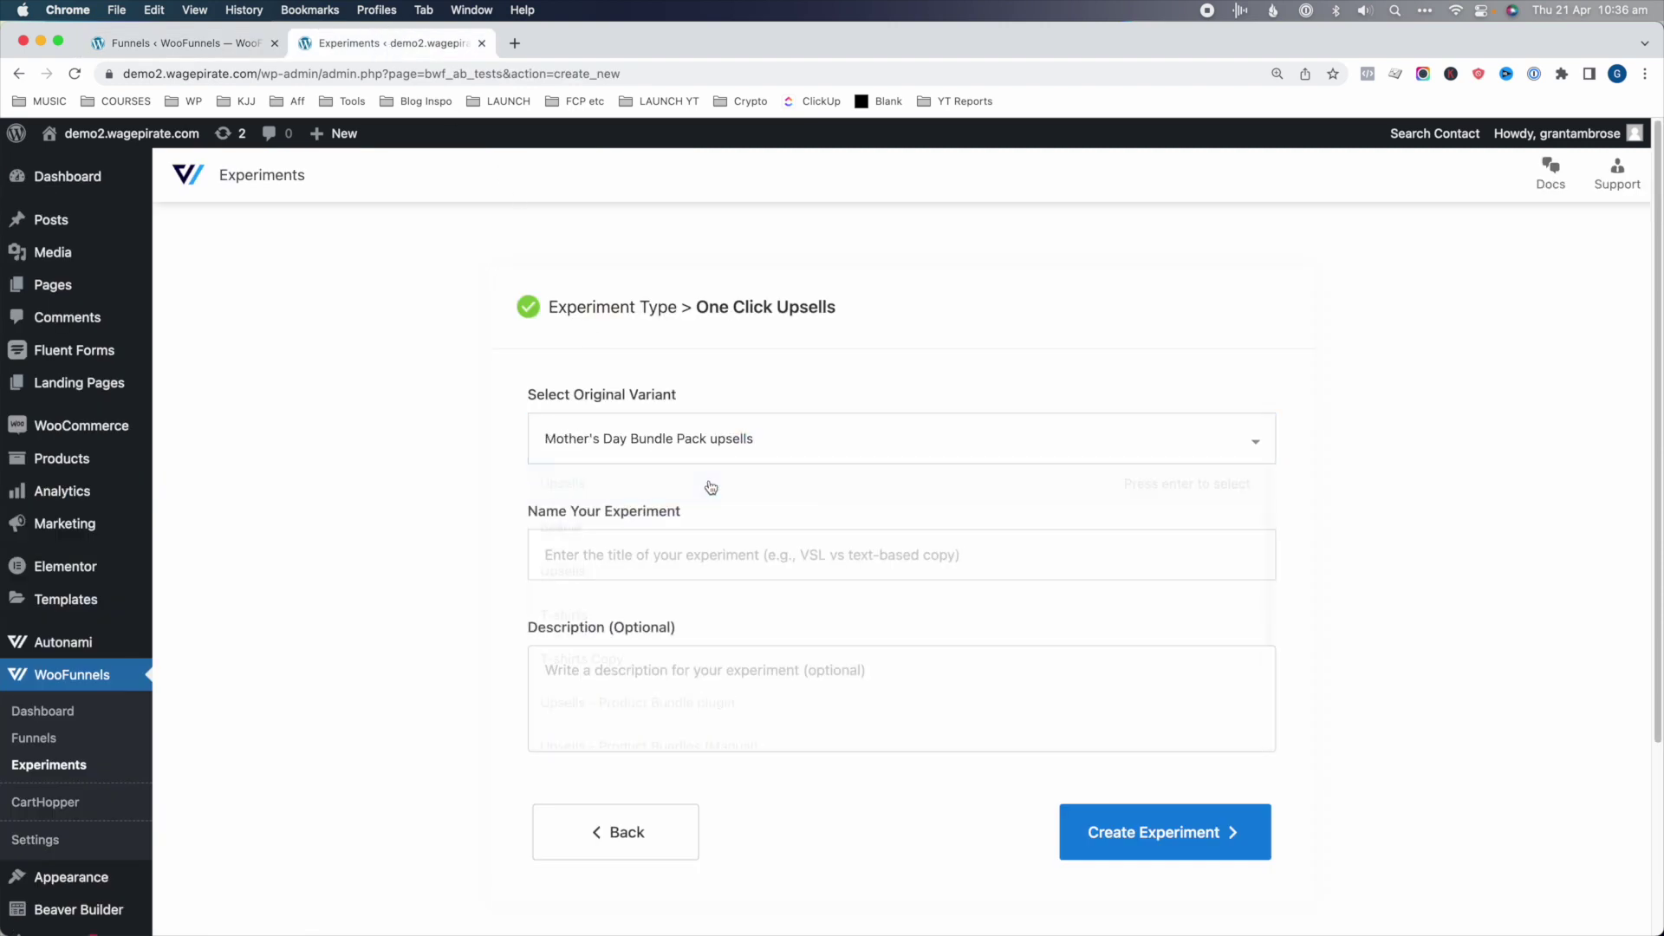
left_click(621, 554)
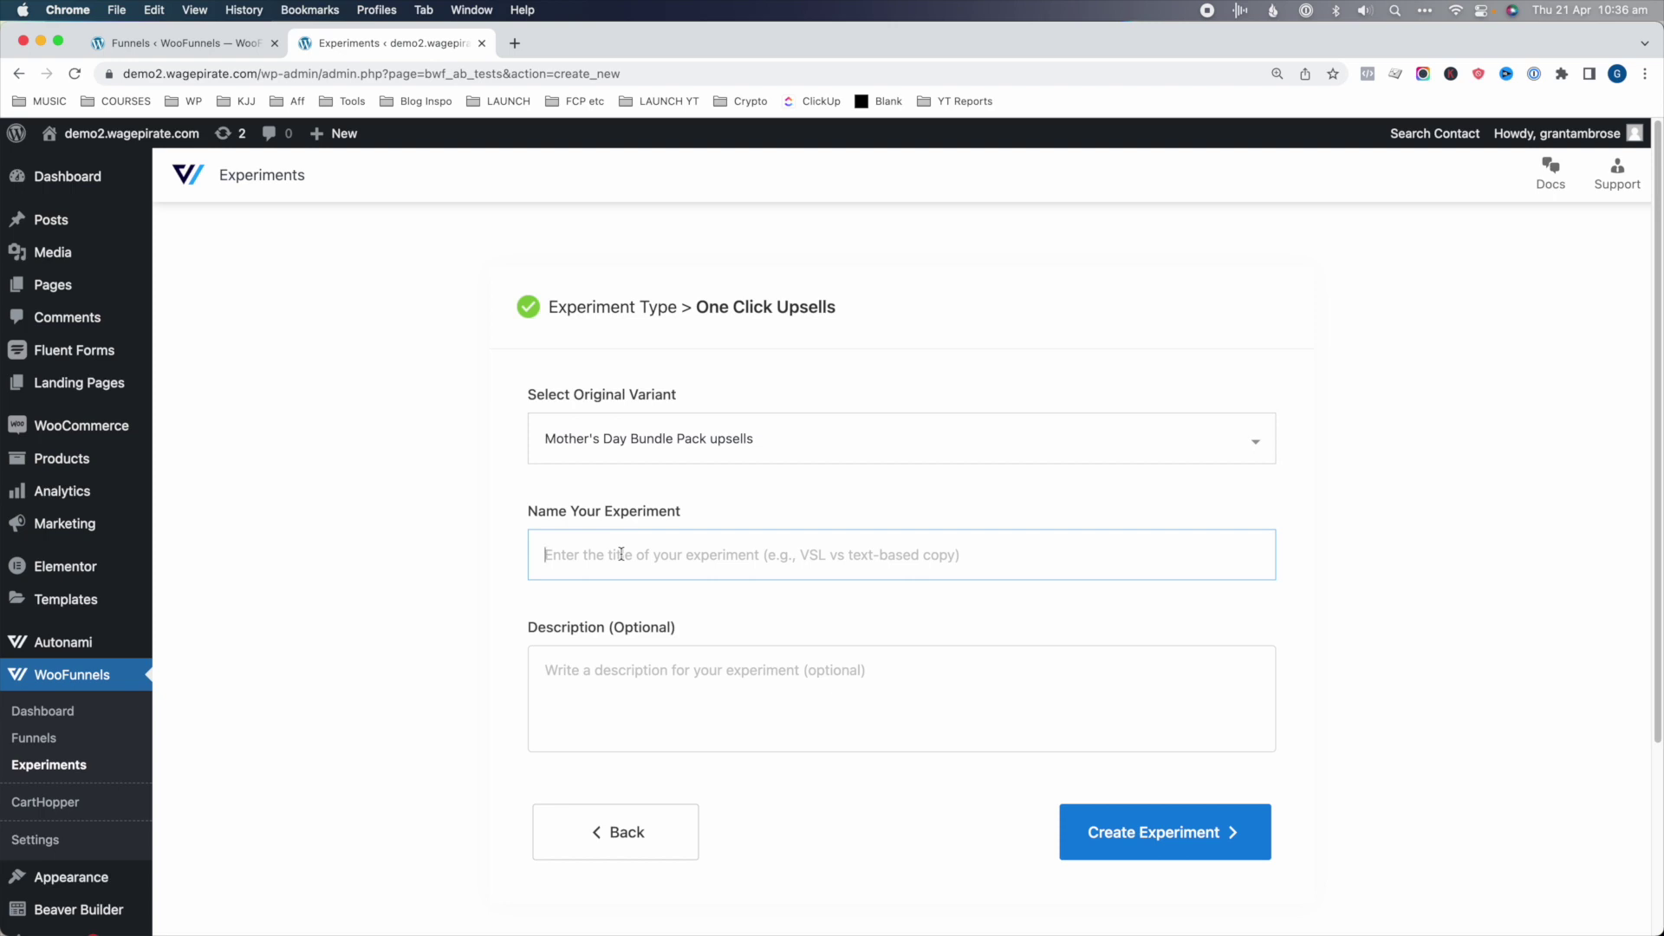
type("Pricing Test")
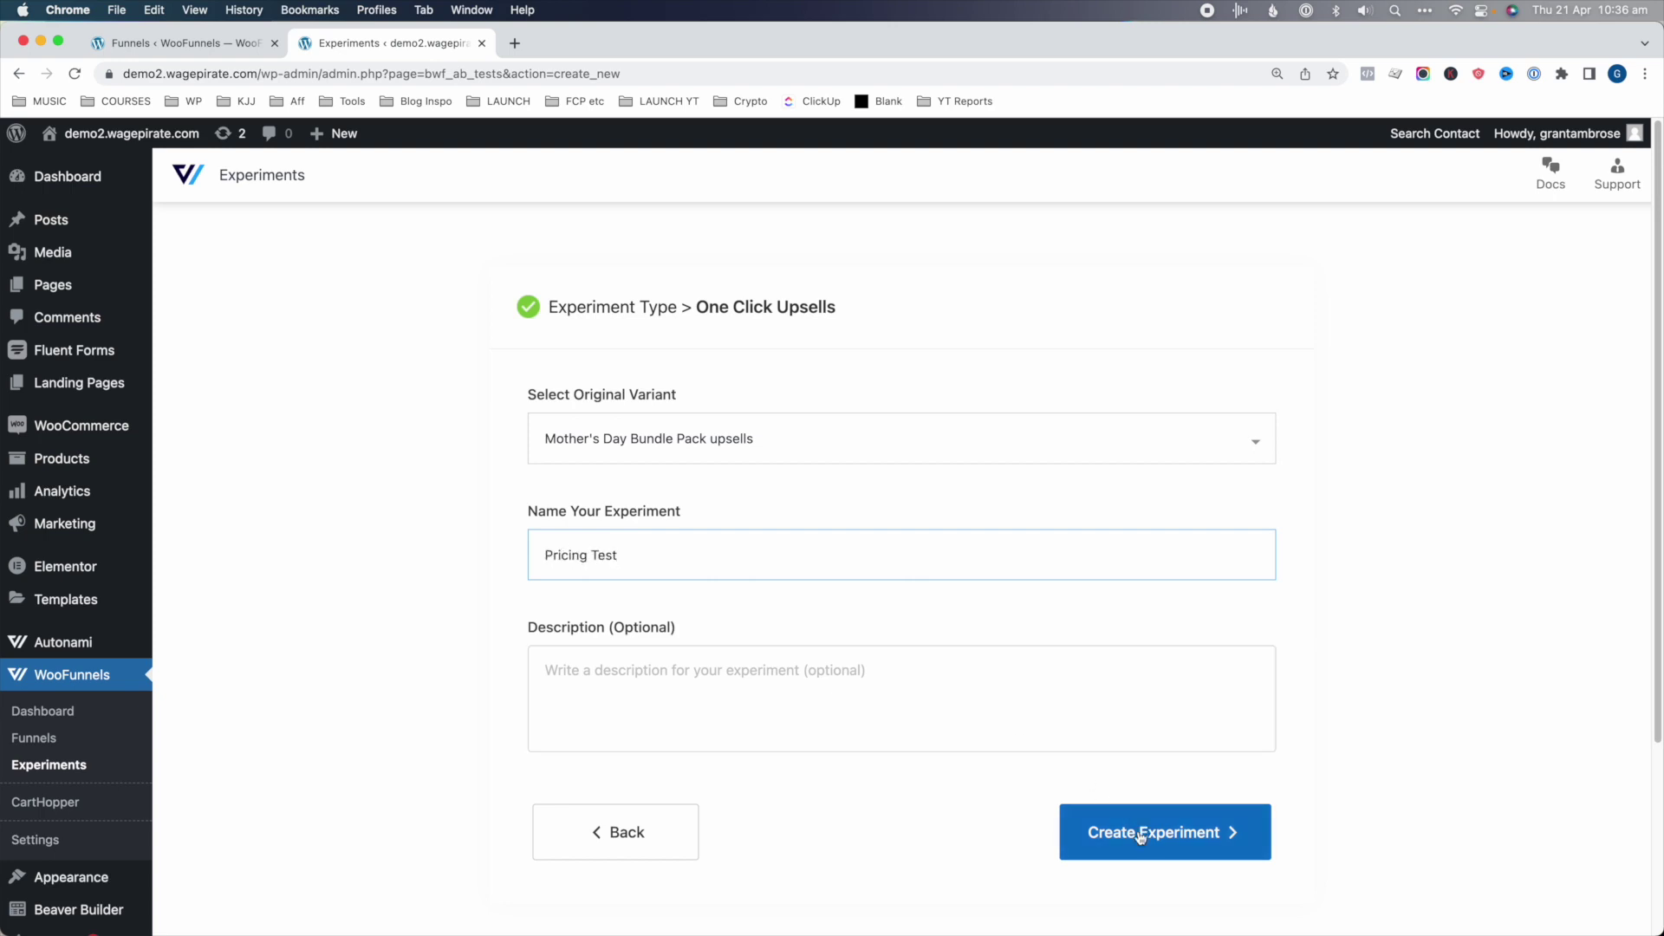
left_click(1141, 833)
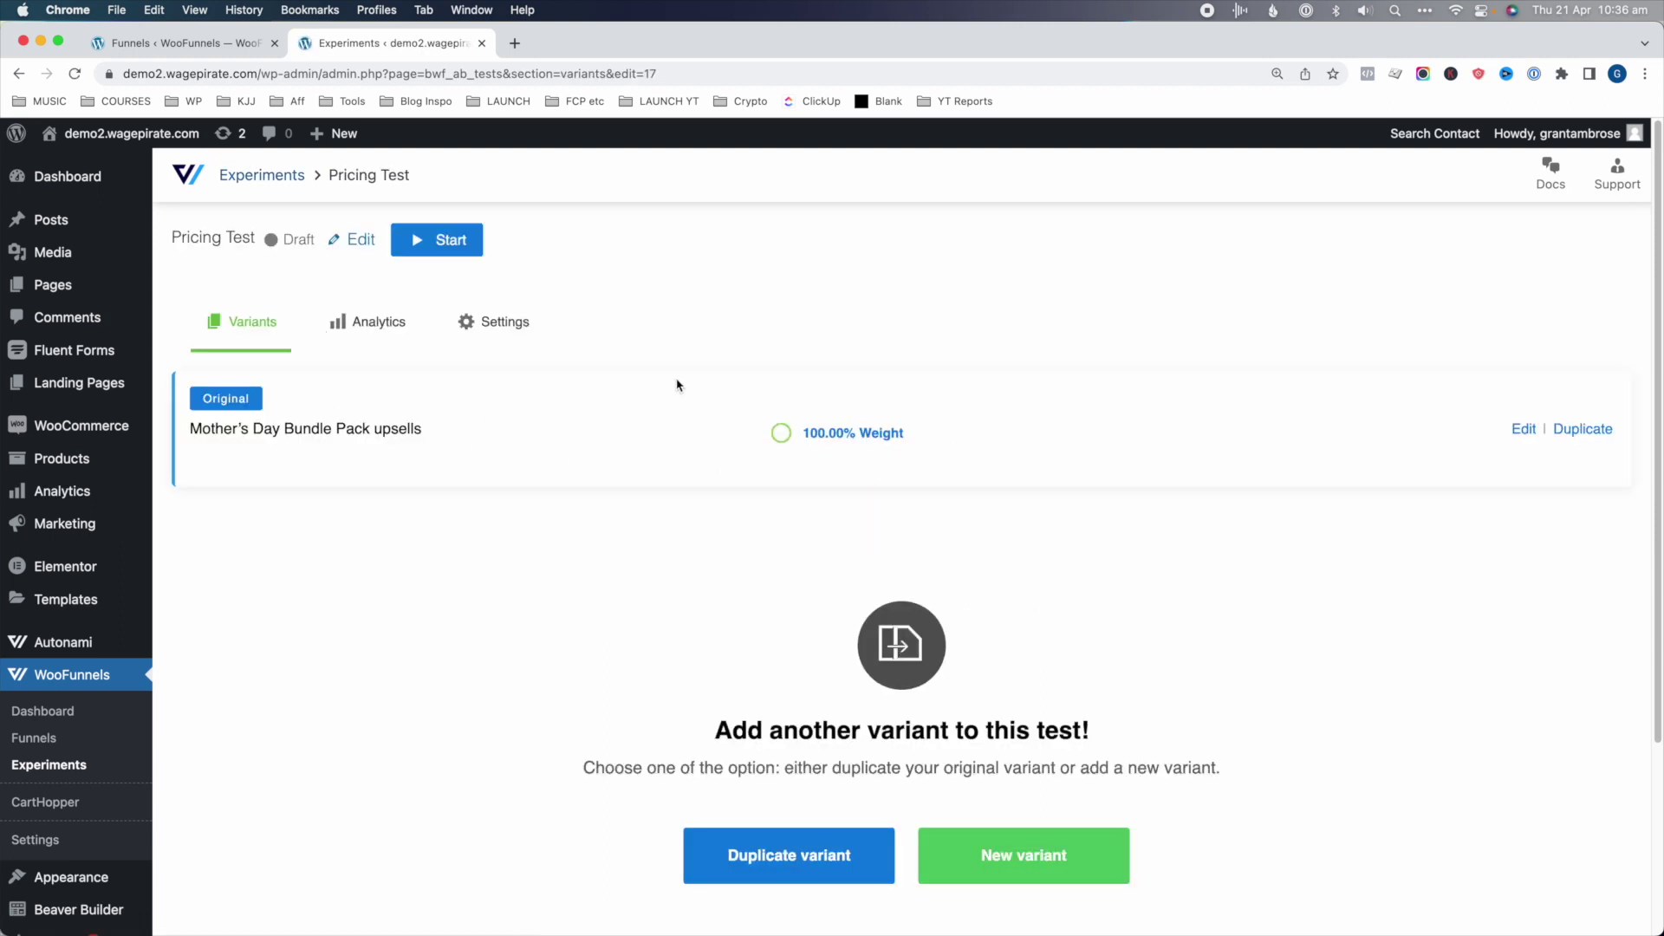
- Duplicate the original variant and split traffic equally, 50/50, between both variants
left_click(827, 853)
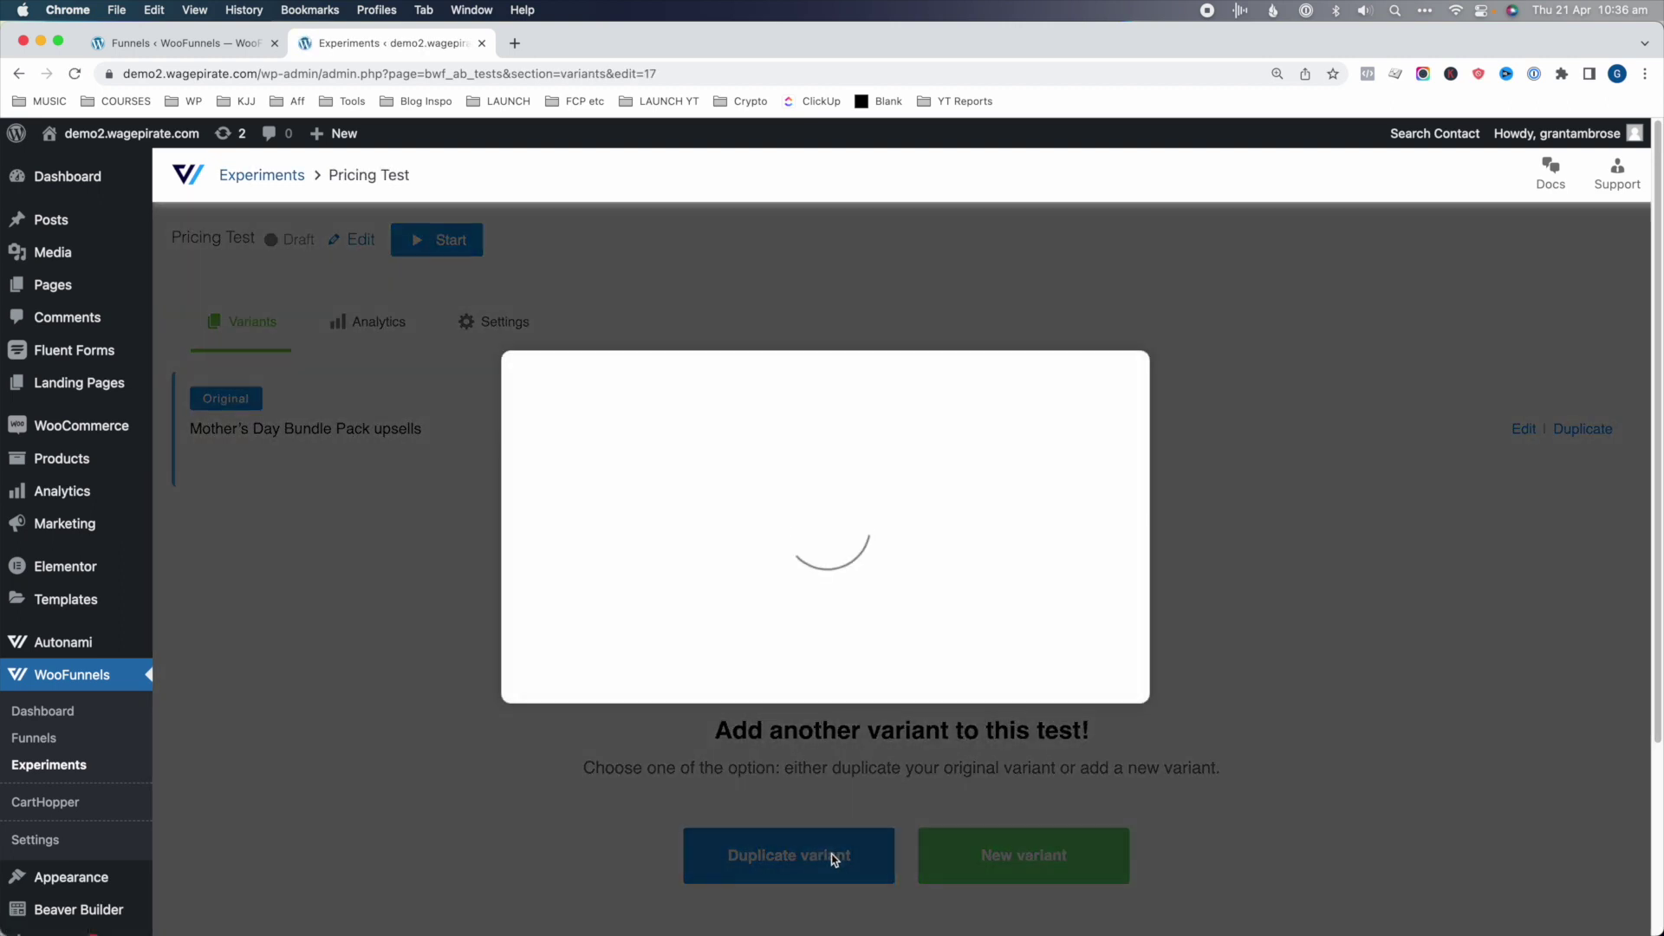
left_click(711, 628)
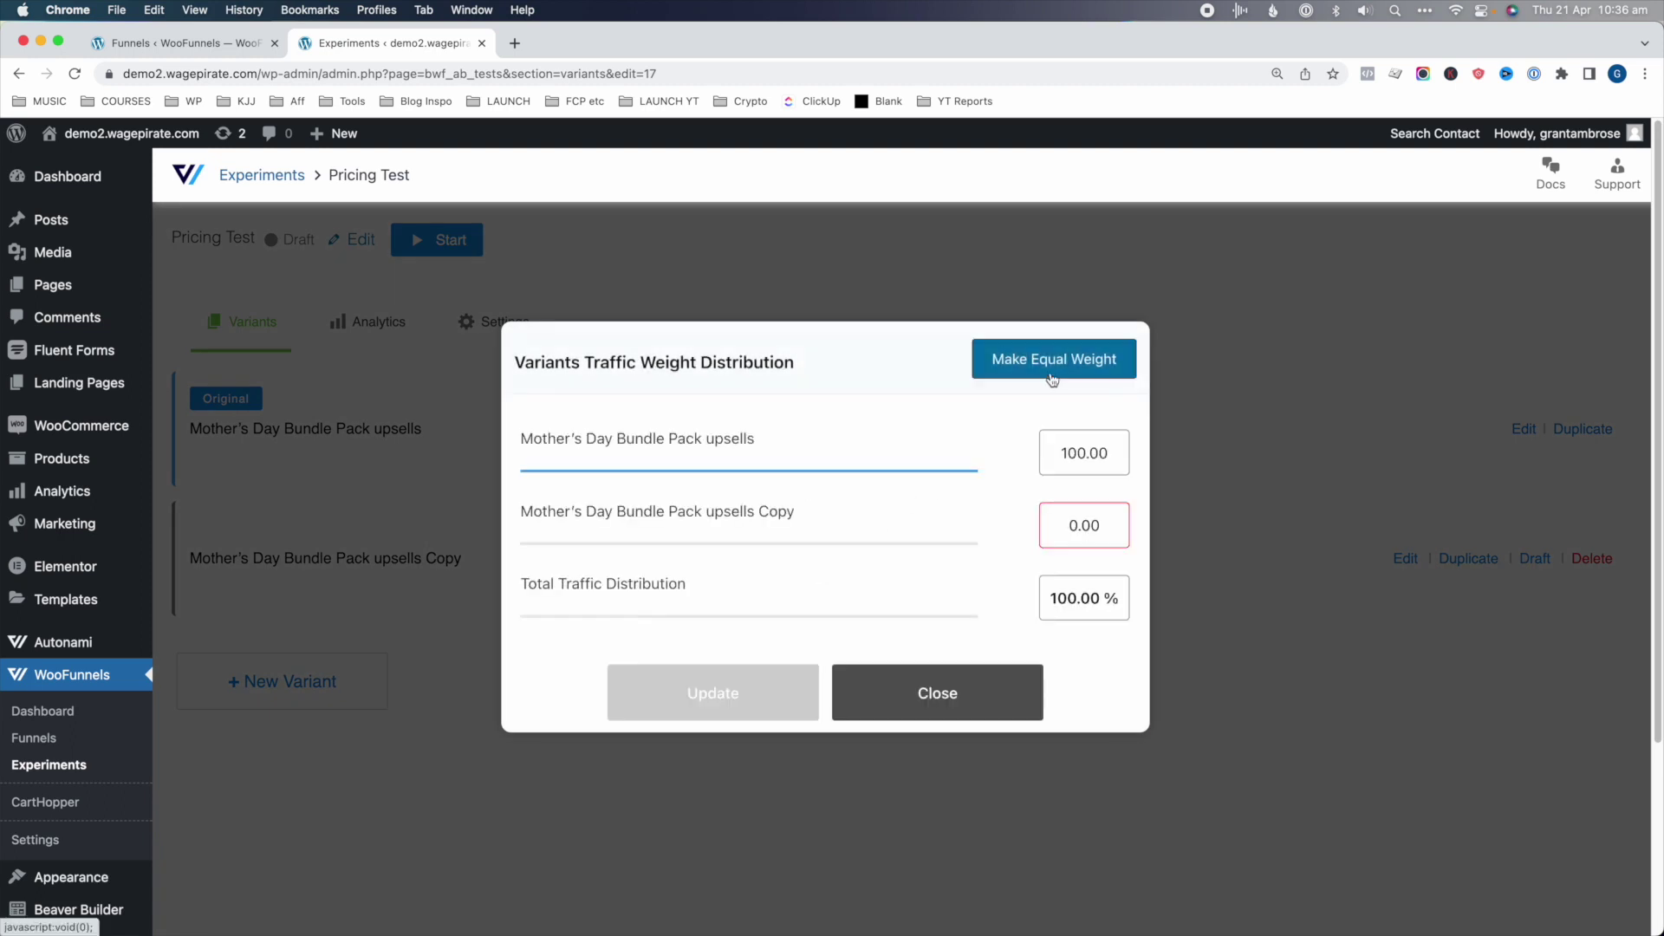
left_click(1044, 350)
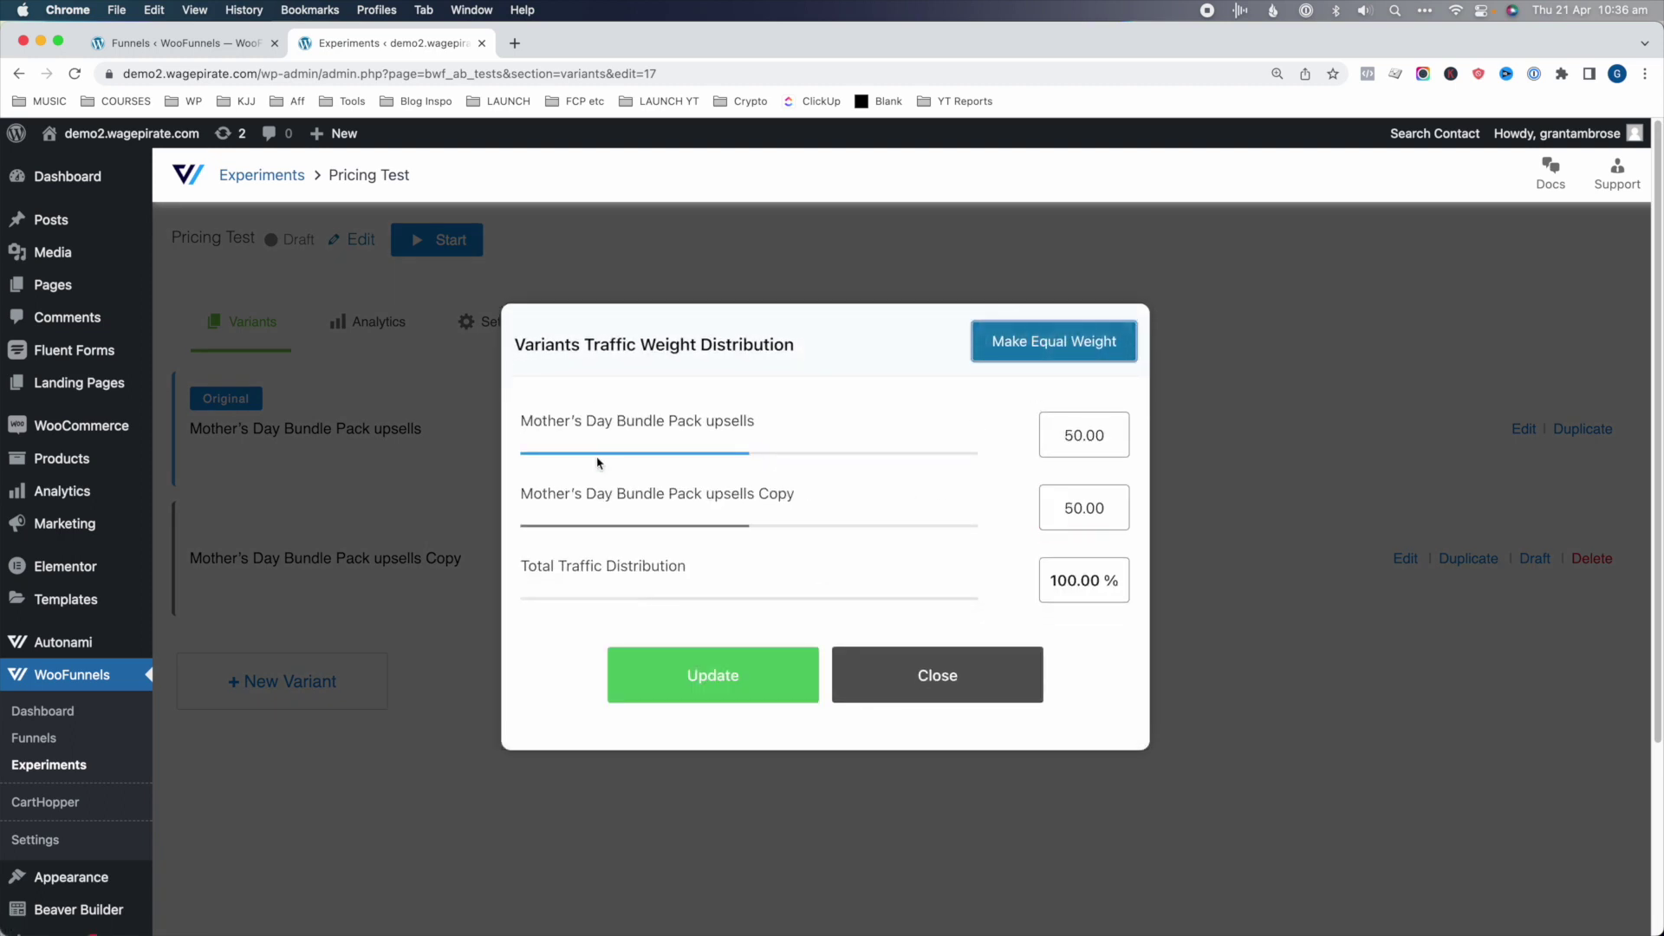
left_click(702, 679)
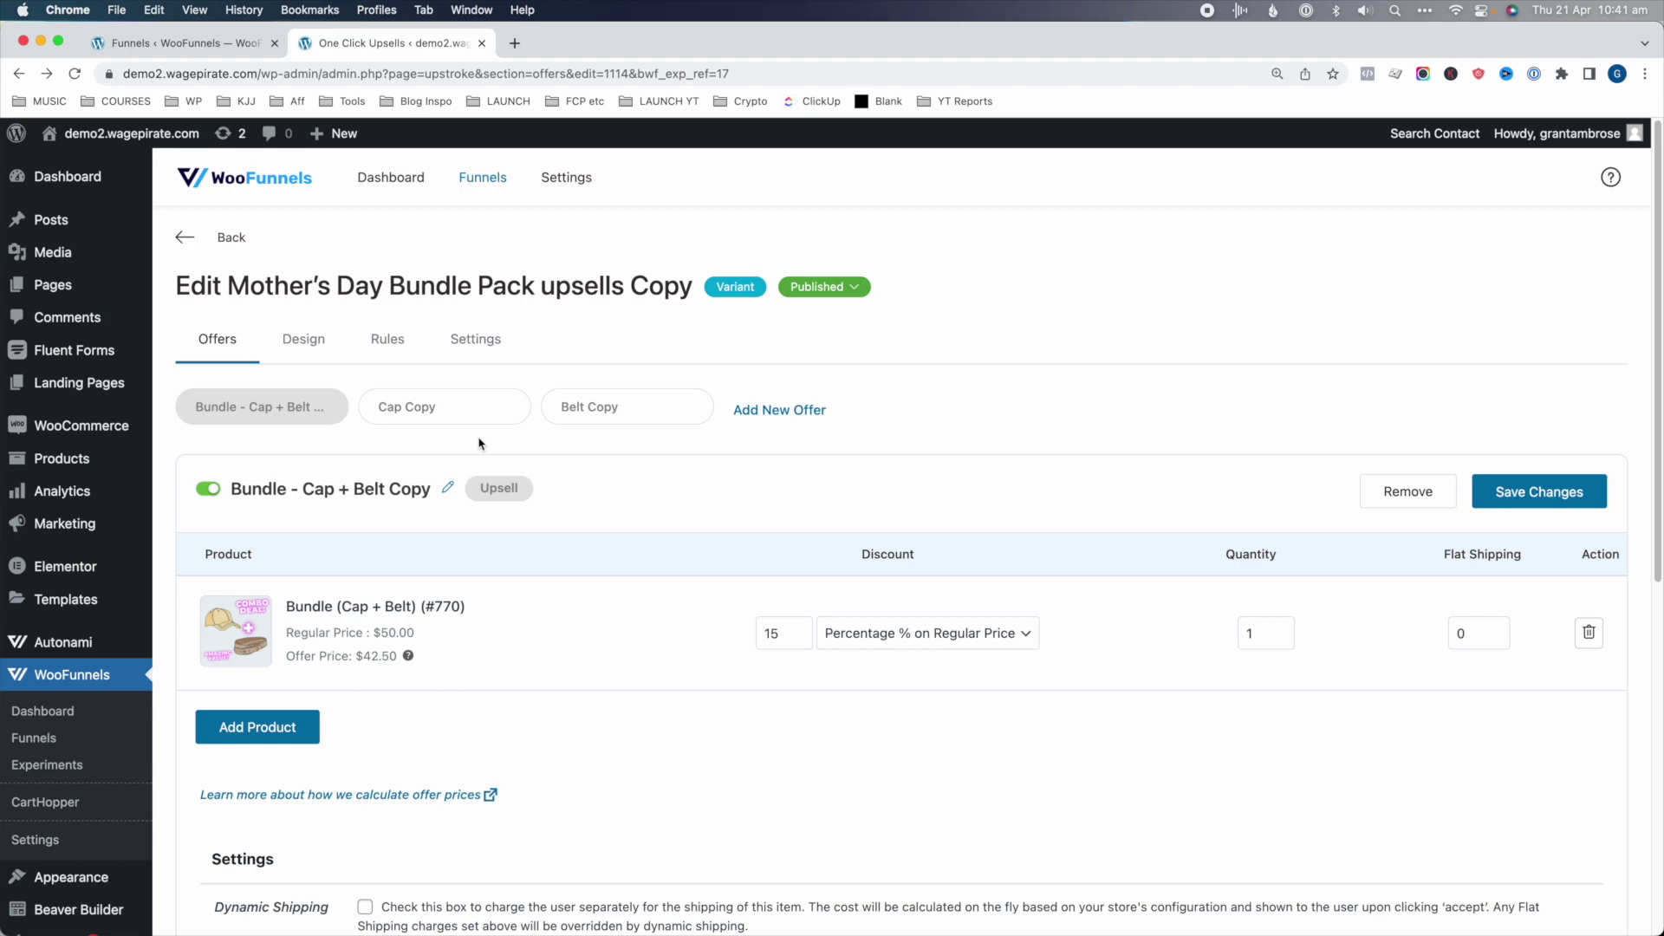
- Review the original upsell's offers in the funnel, then return to the copied variant's offers
left_click(174, 44)
scroll(330, 486, "up", 5)
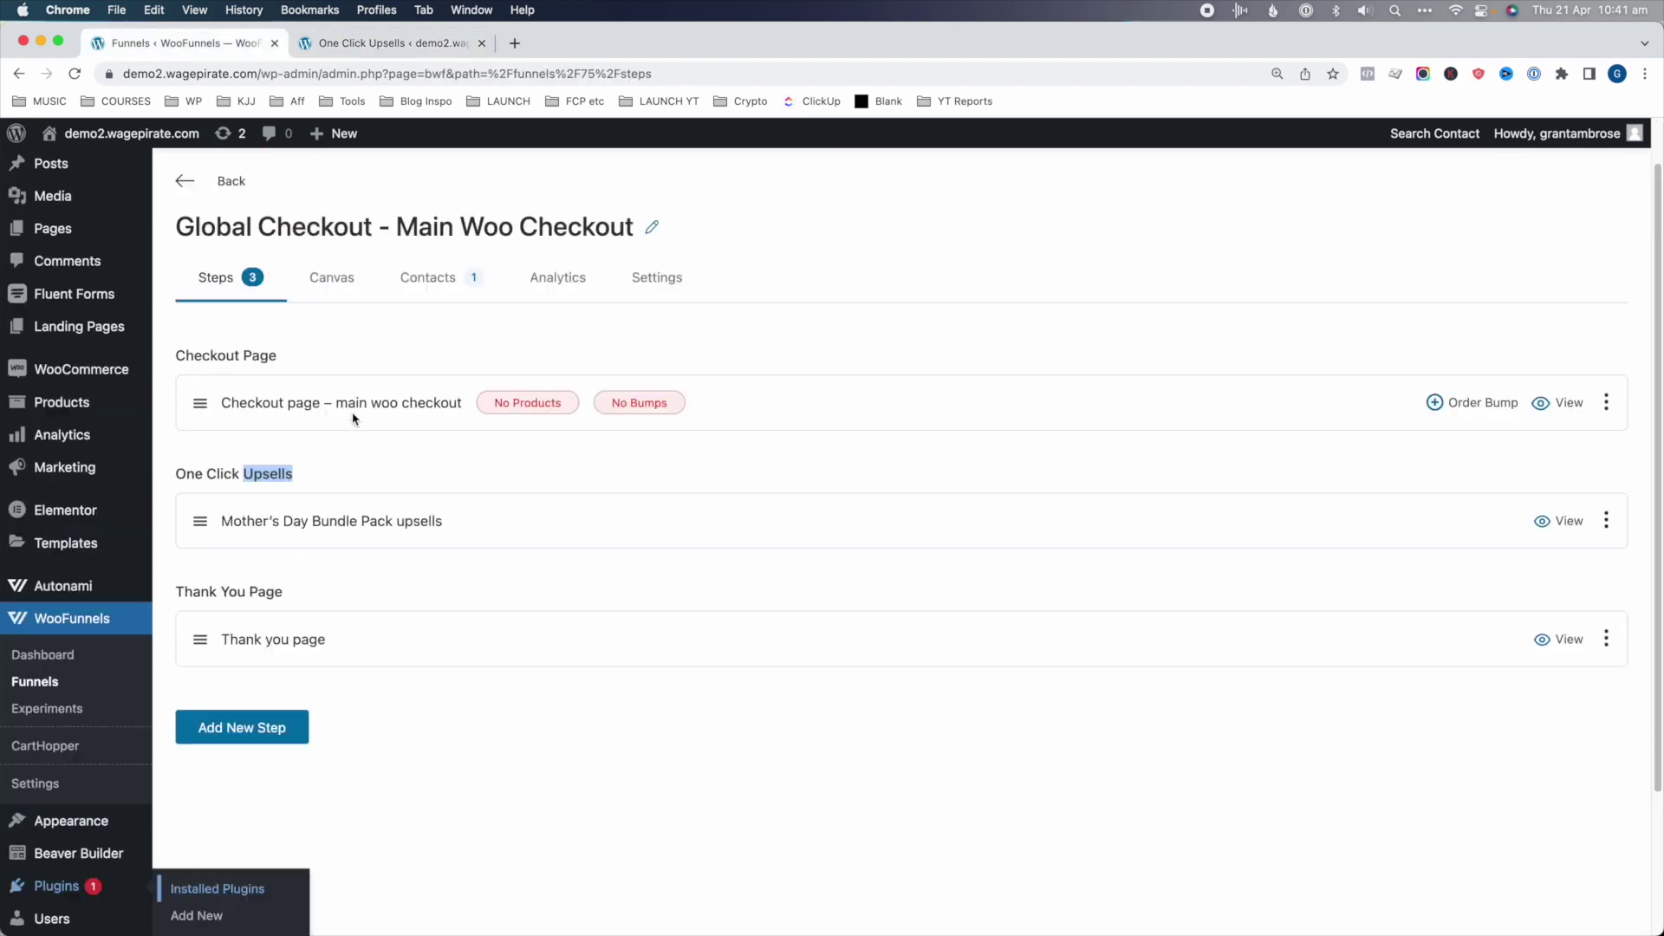
left_click(278, 574)
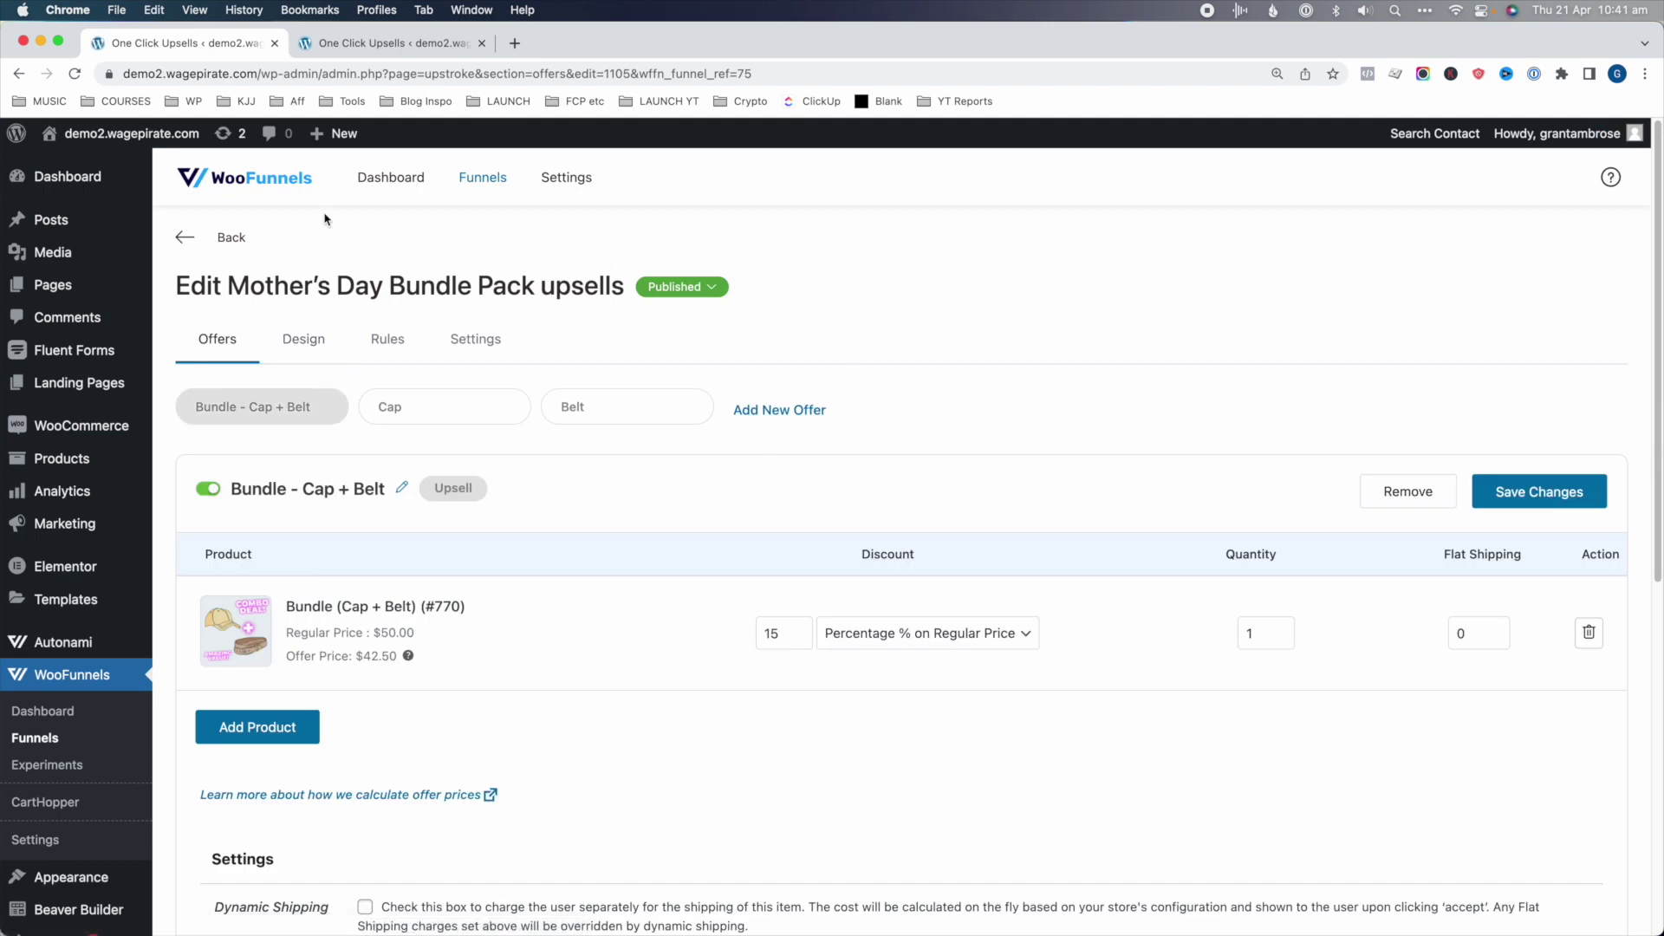
left_click(375, 43)
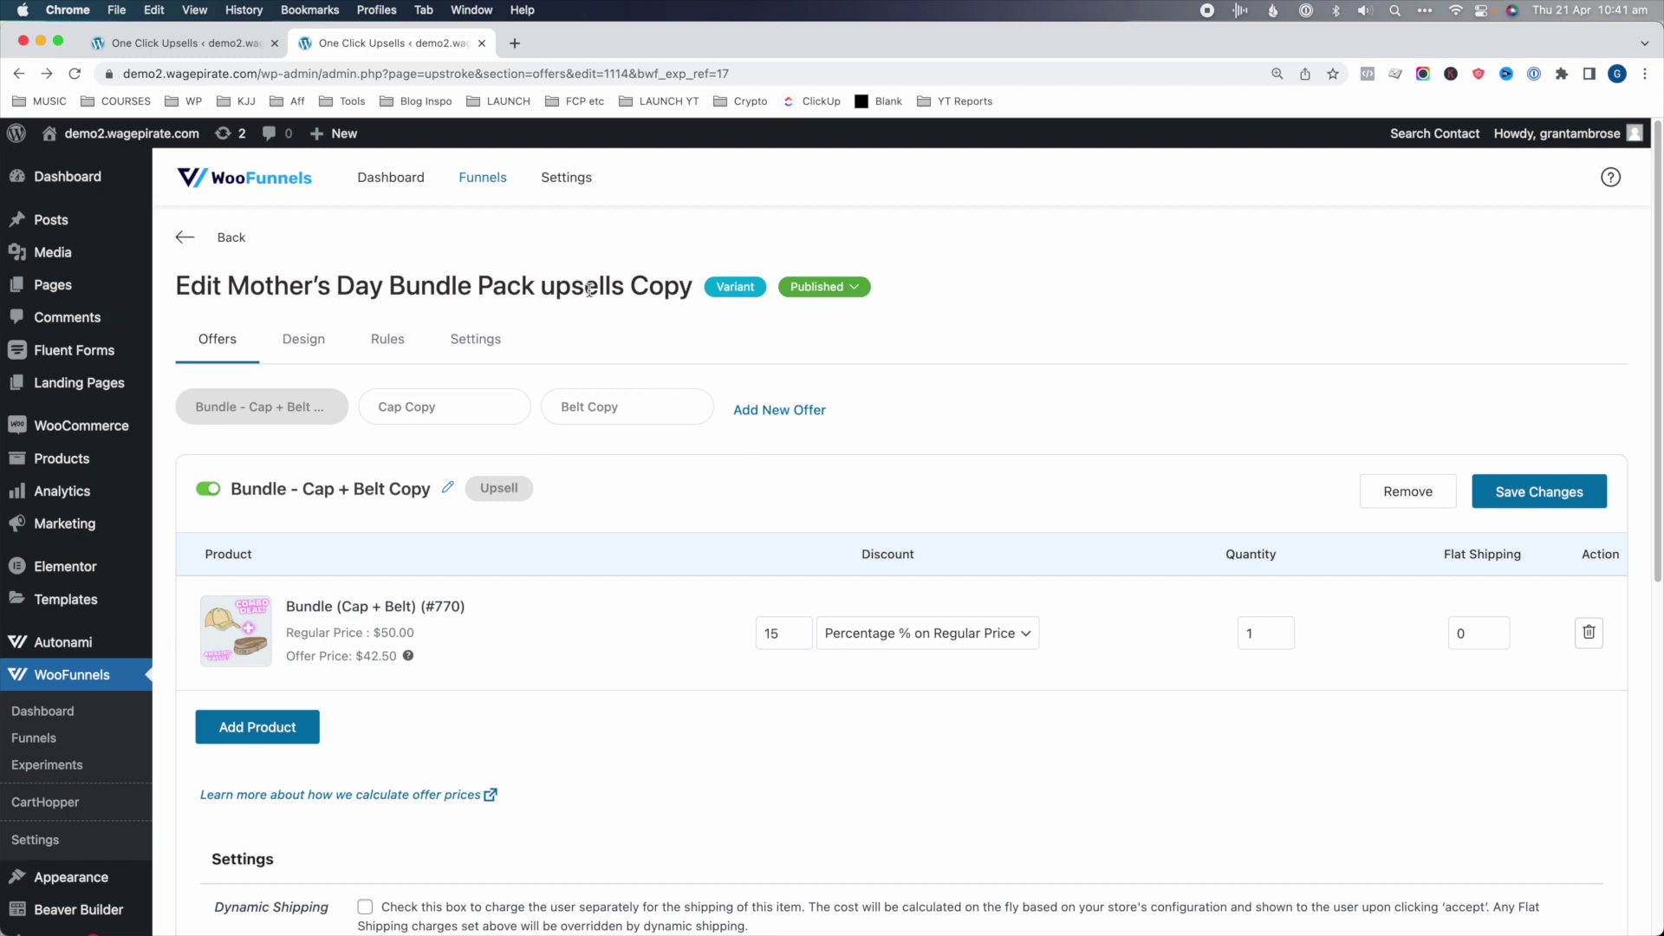
left_click_drag(245, 286, 593, 286)
- Rename the copy variant by replacing 'Copy' with '- Larger Discount'
left_click(841, 293)
left_click(802, 322)
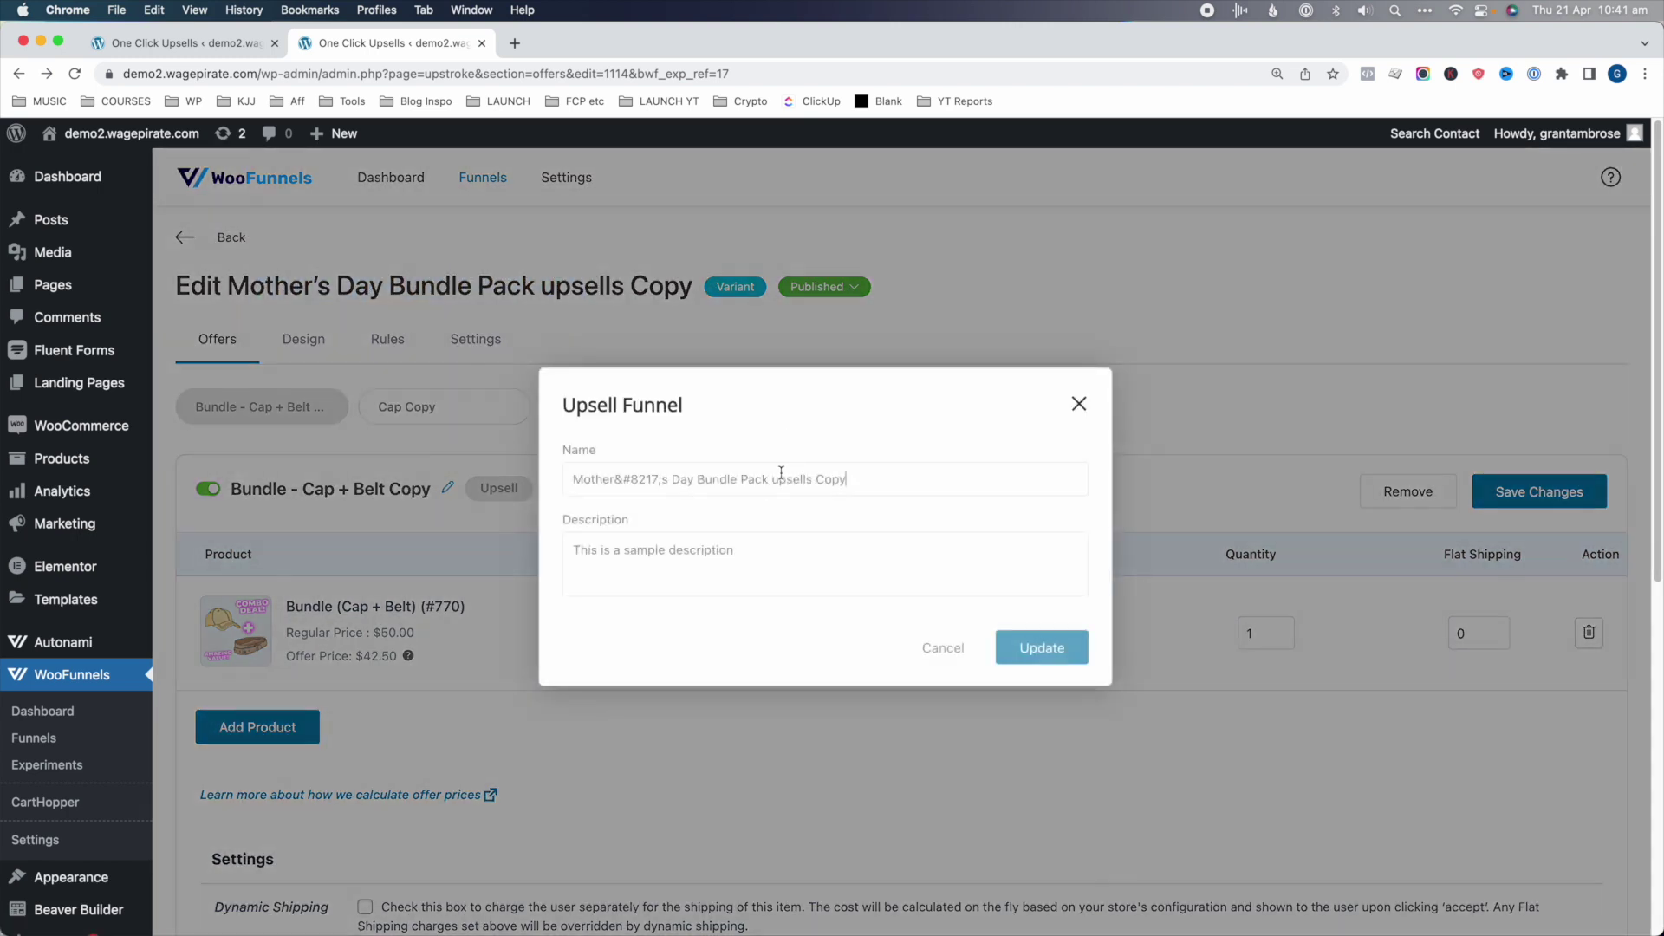
double_click(829, 479)
type("- Larger")
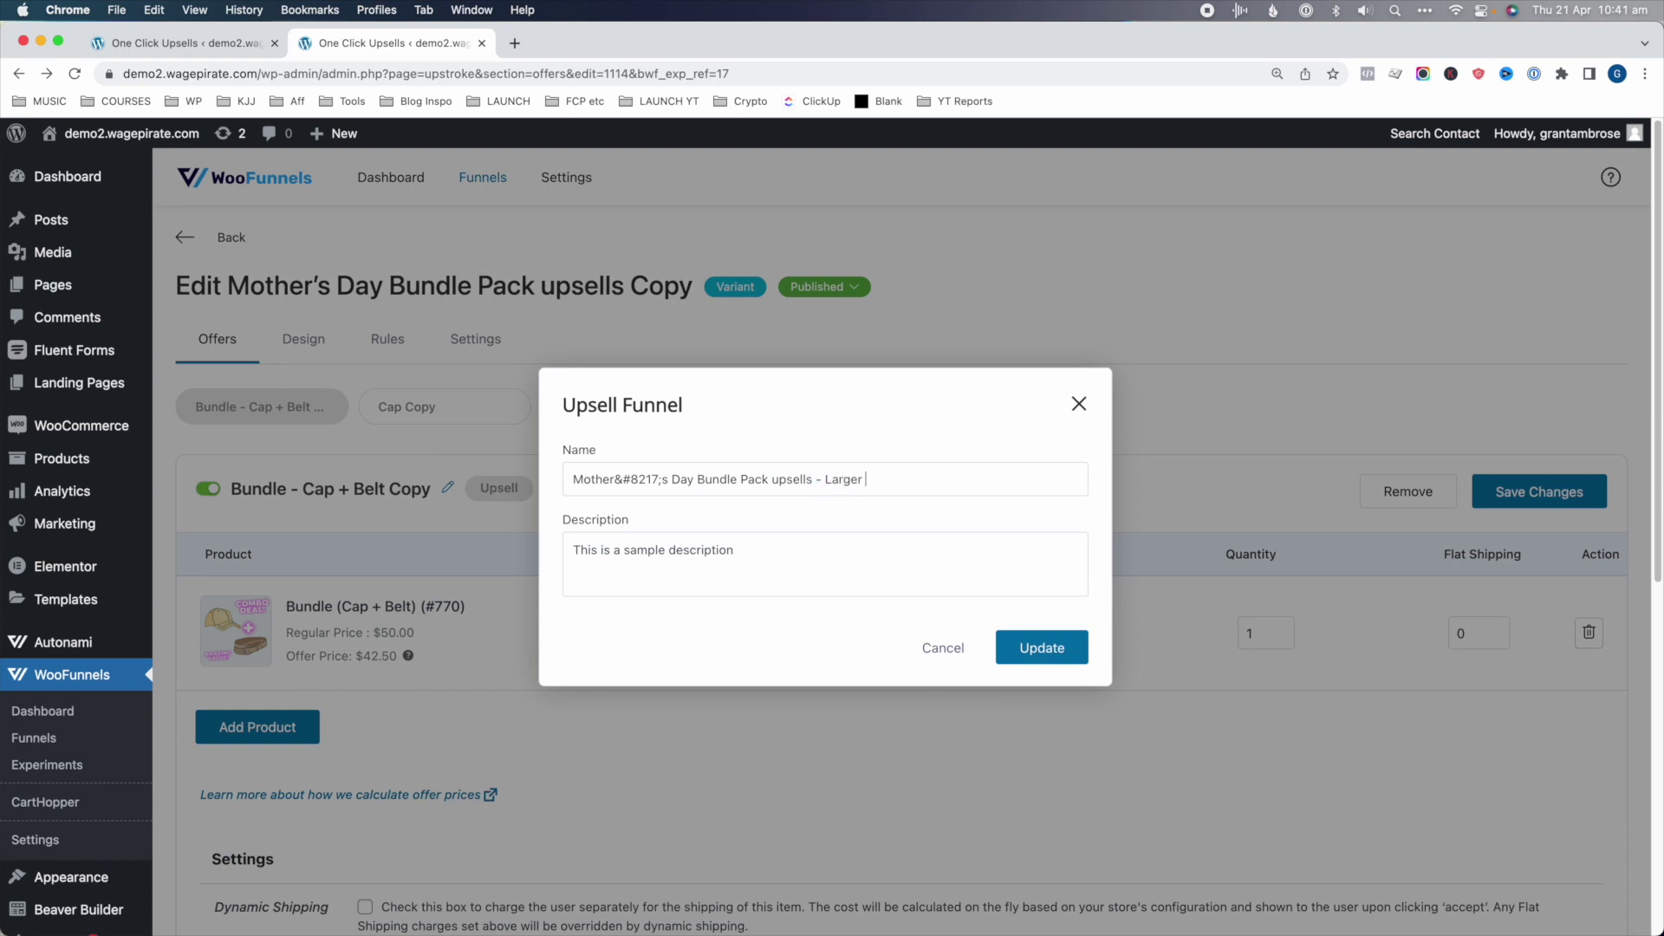
type(" Discount")
left_click(1040, 647)
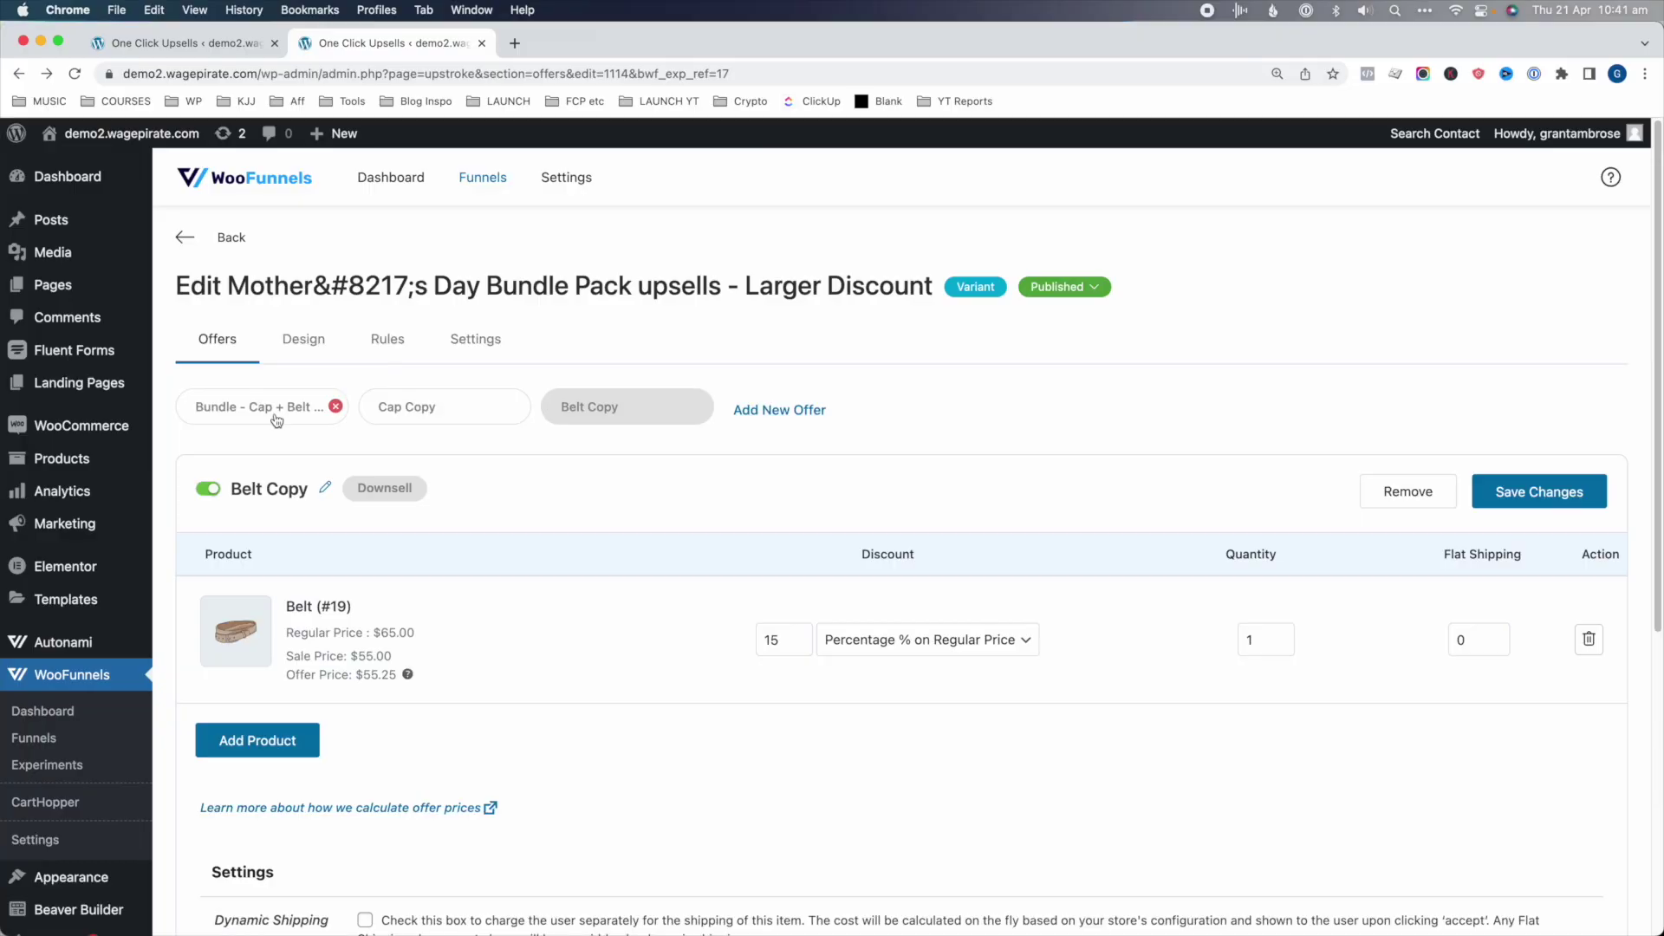
- Raise the Bundle - Cap + Belt Copy offer's discount to 30% ($35.00 price) and save
left_click(277, 420)
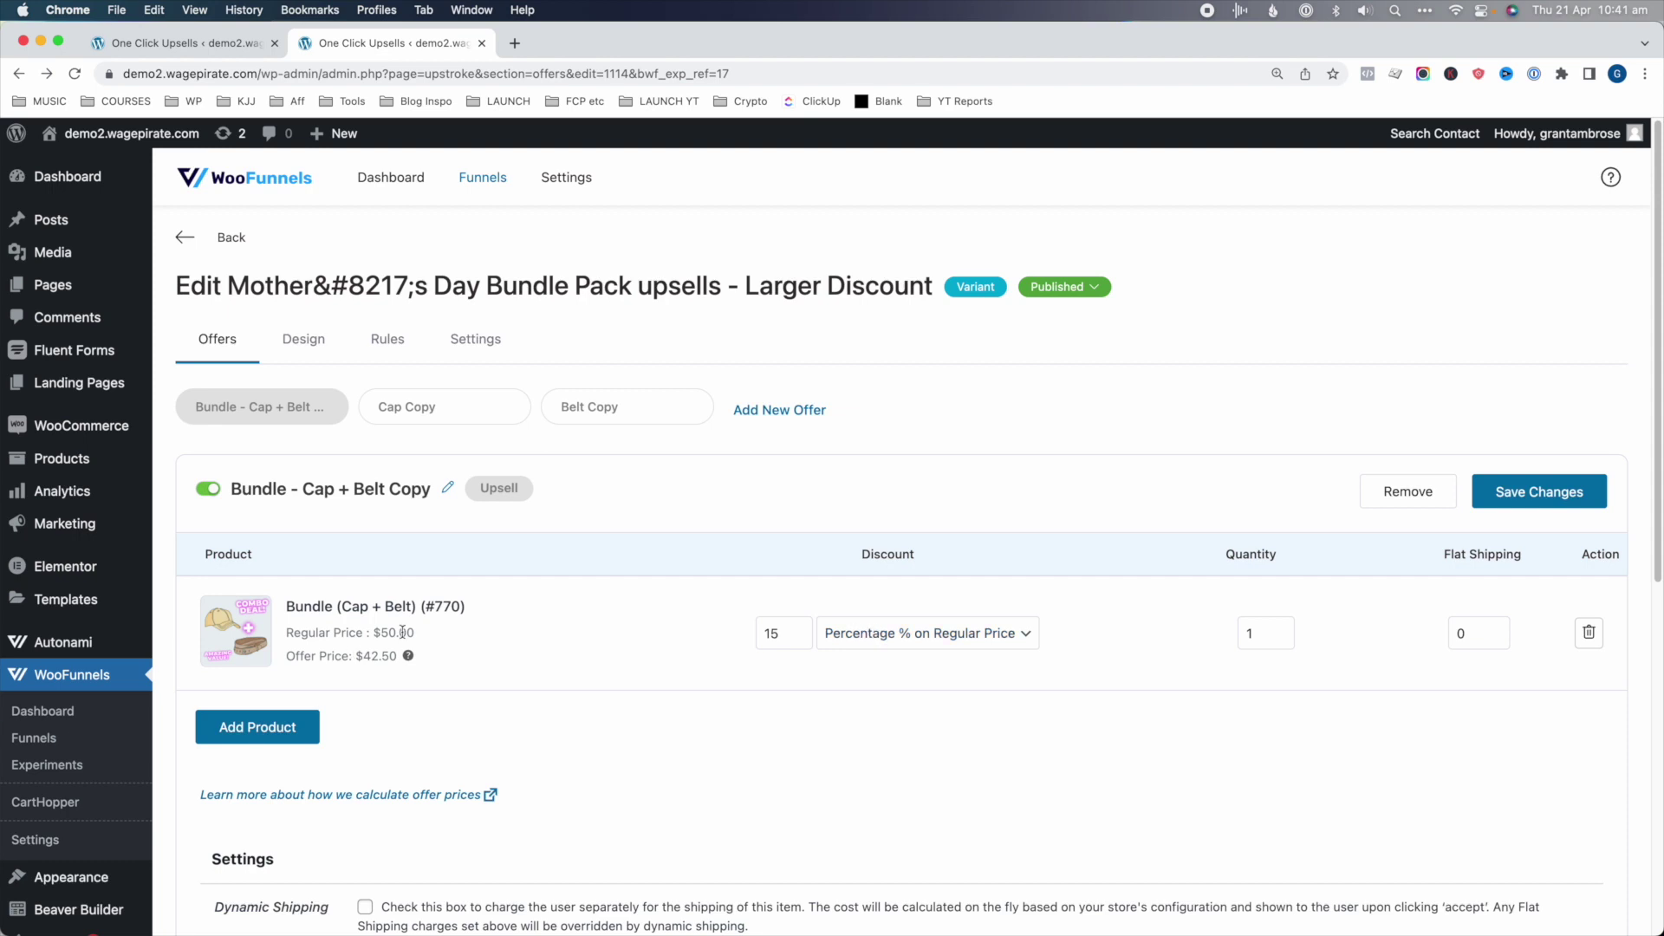
left_click_drag(399, 632, 325, 655)
left_click(772, 635)
left_click(752, 711)
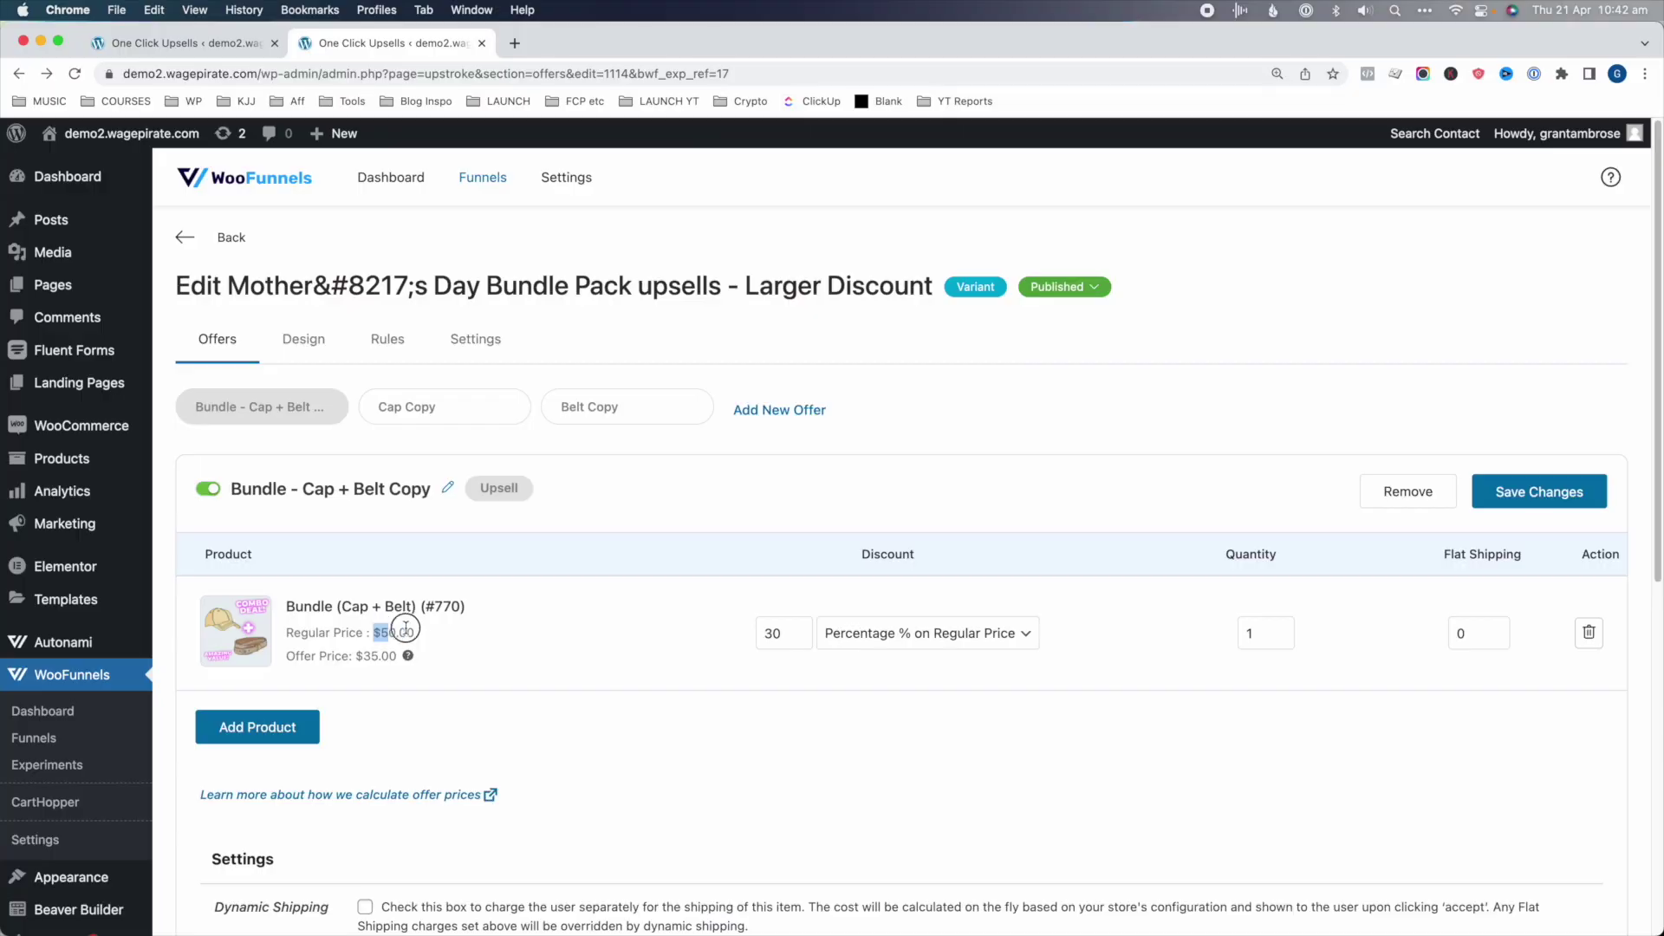
left_click_drag(390, 657, 335, 653)
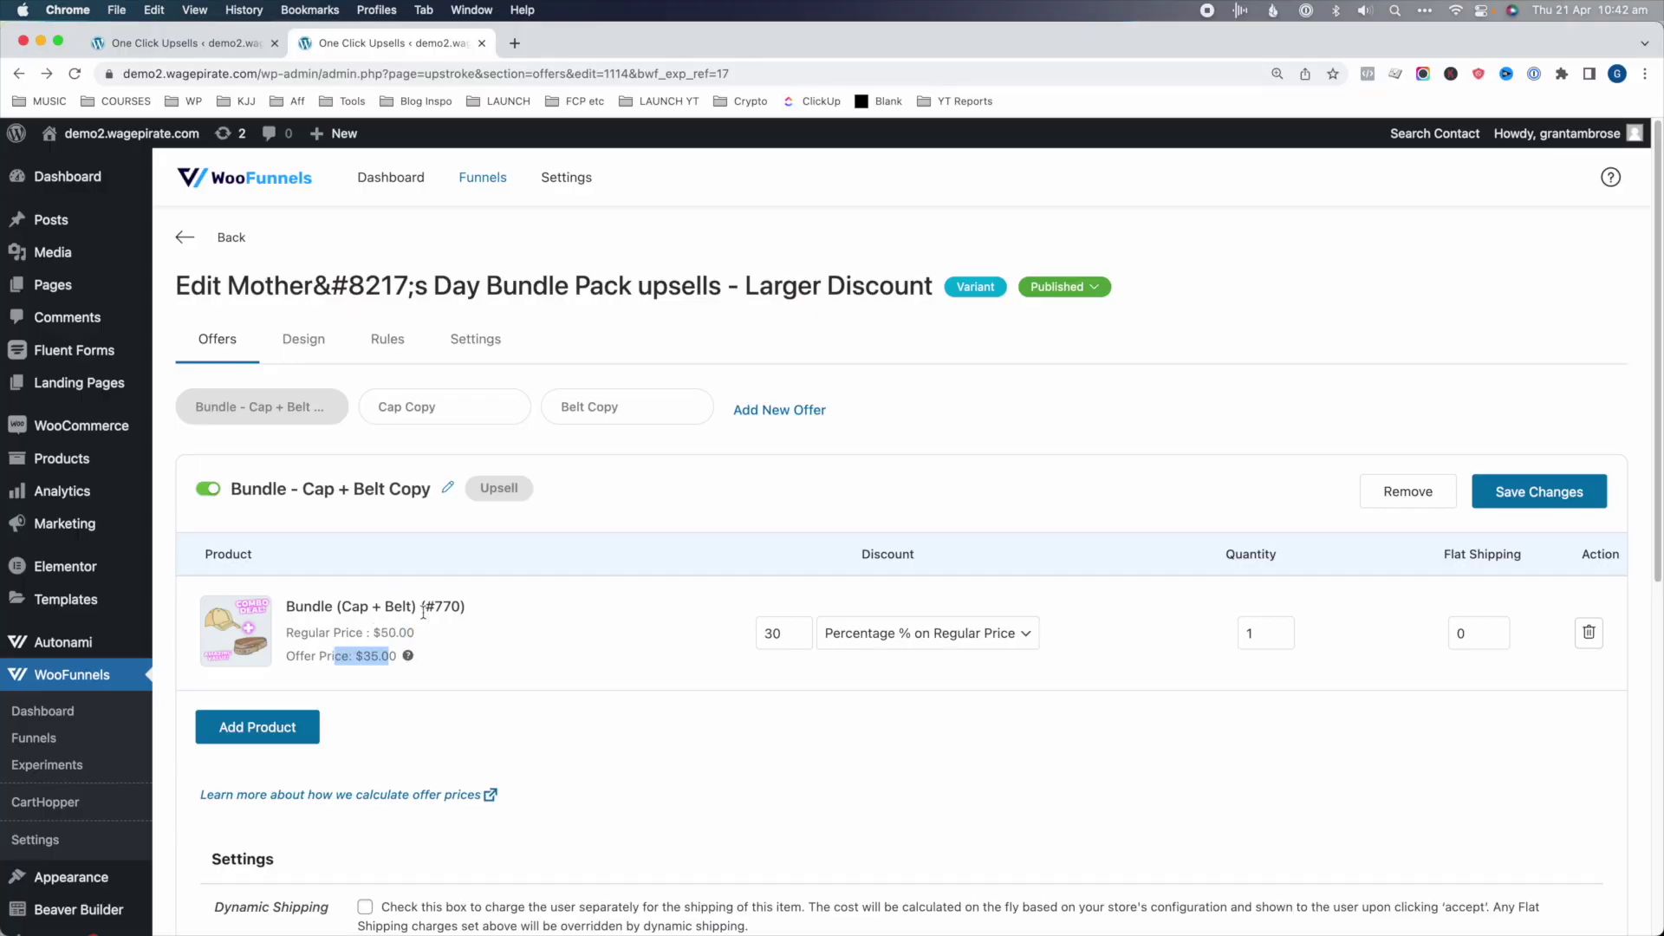
left_click(1534, 491)
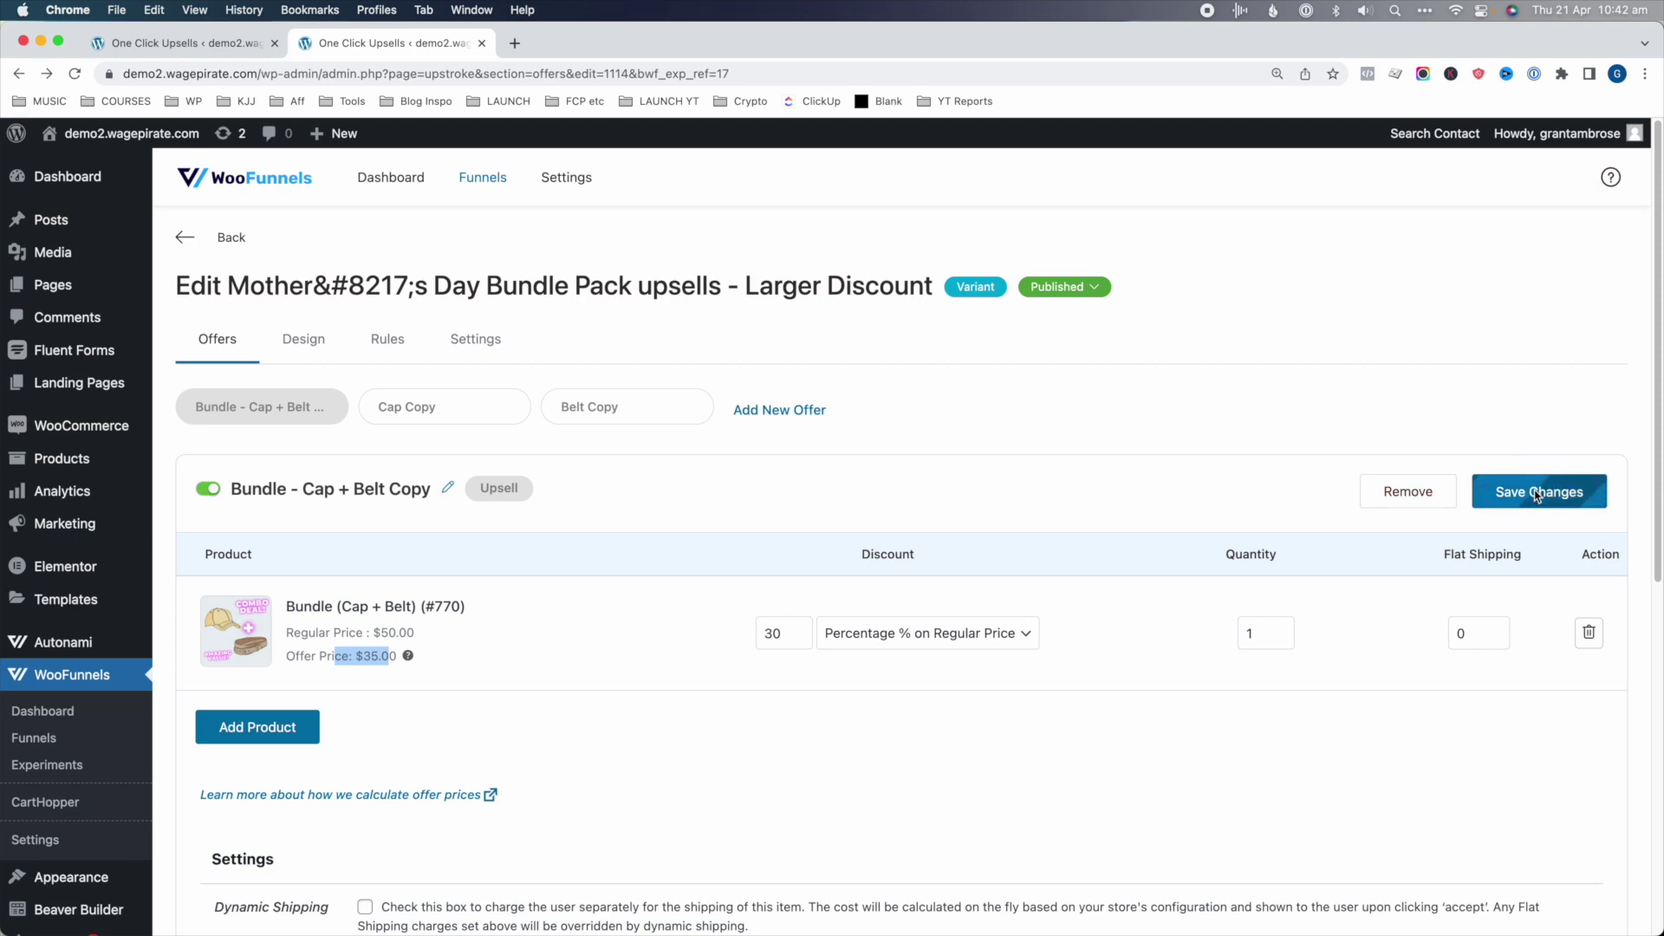
- Review the Cap Copy and Belt Copy offers
left_click(440, 419)
left_click(646, 403)
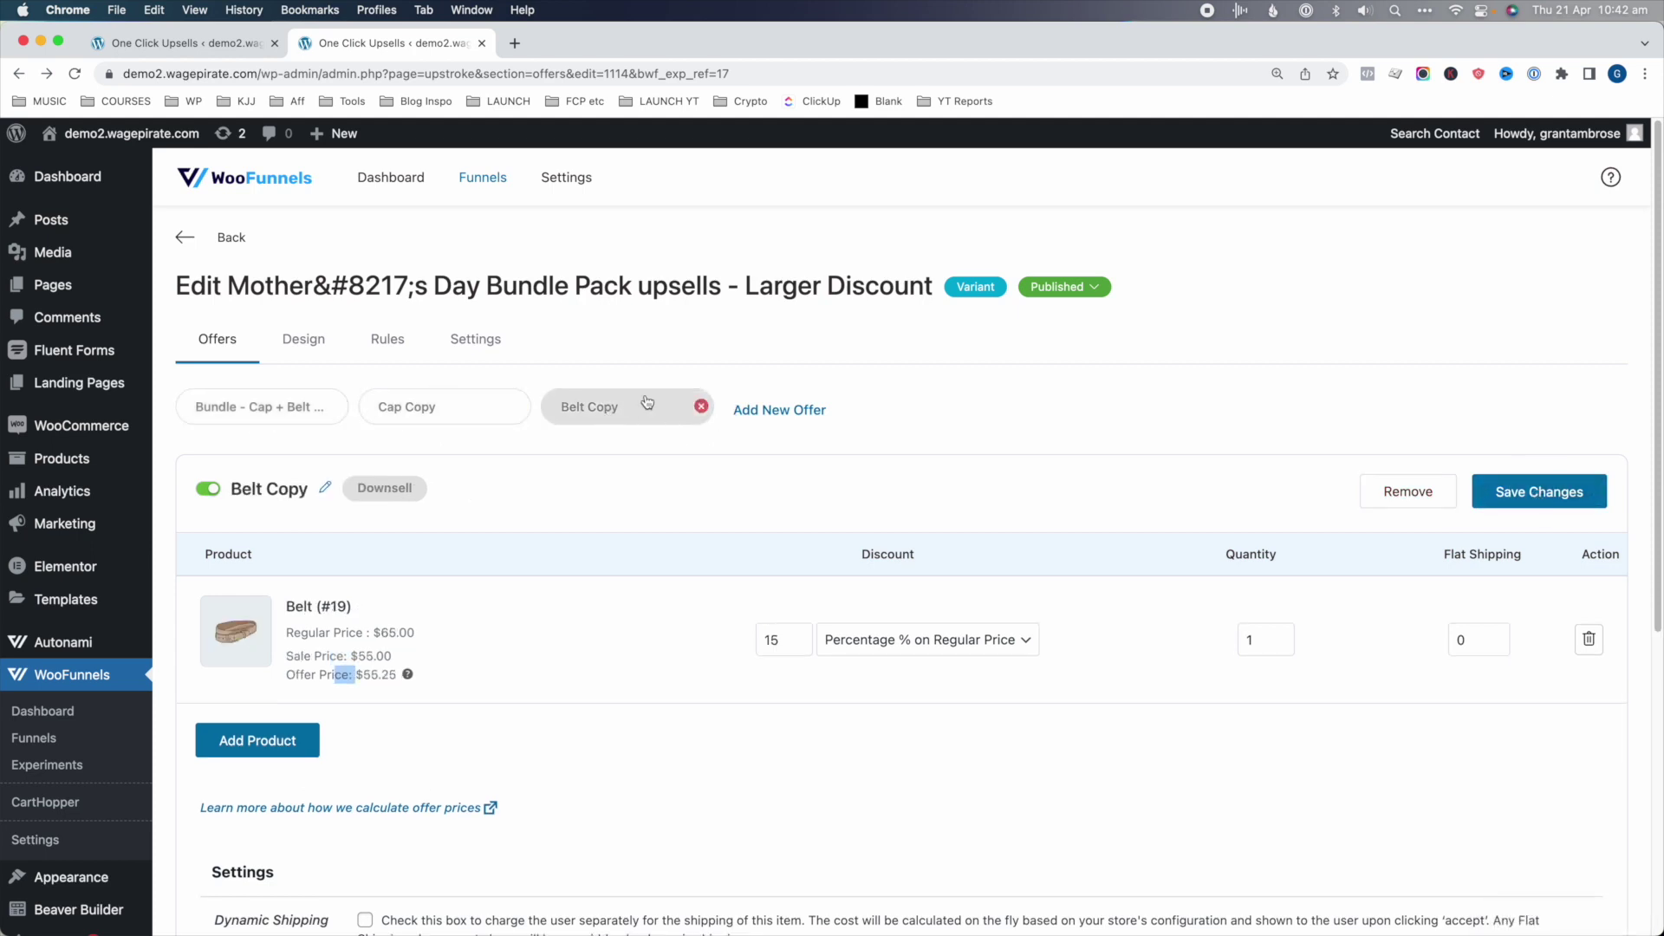
left_click(439, 420)
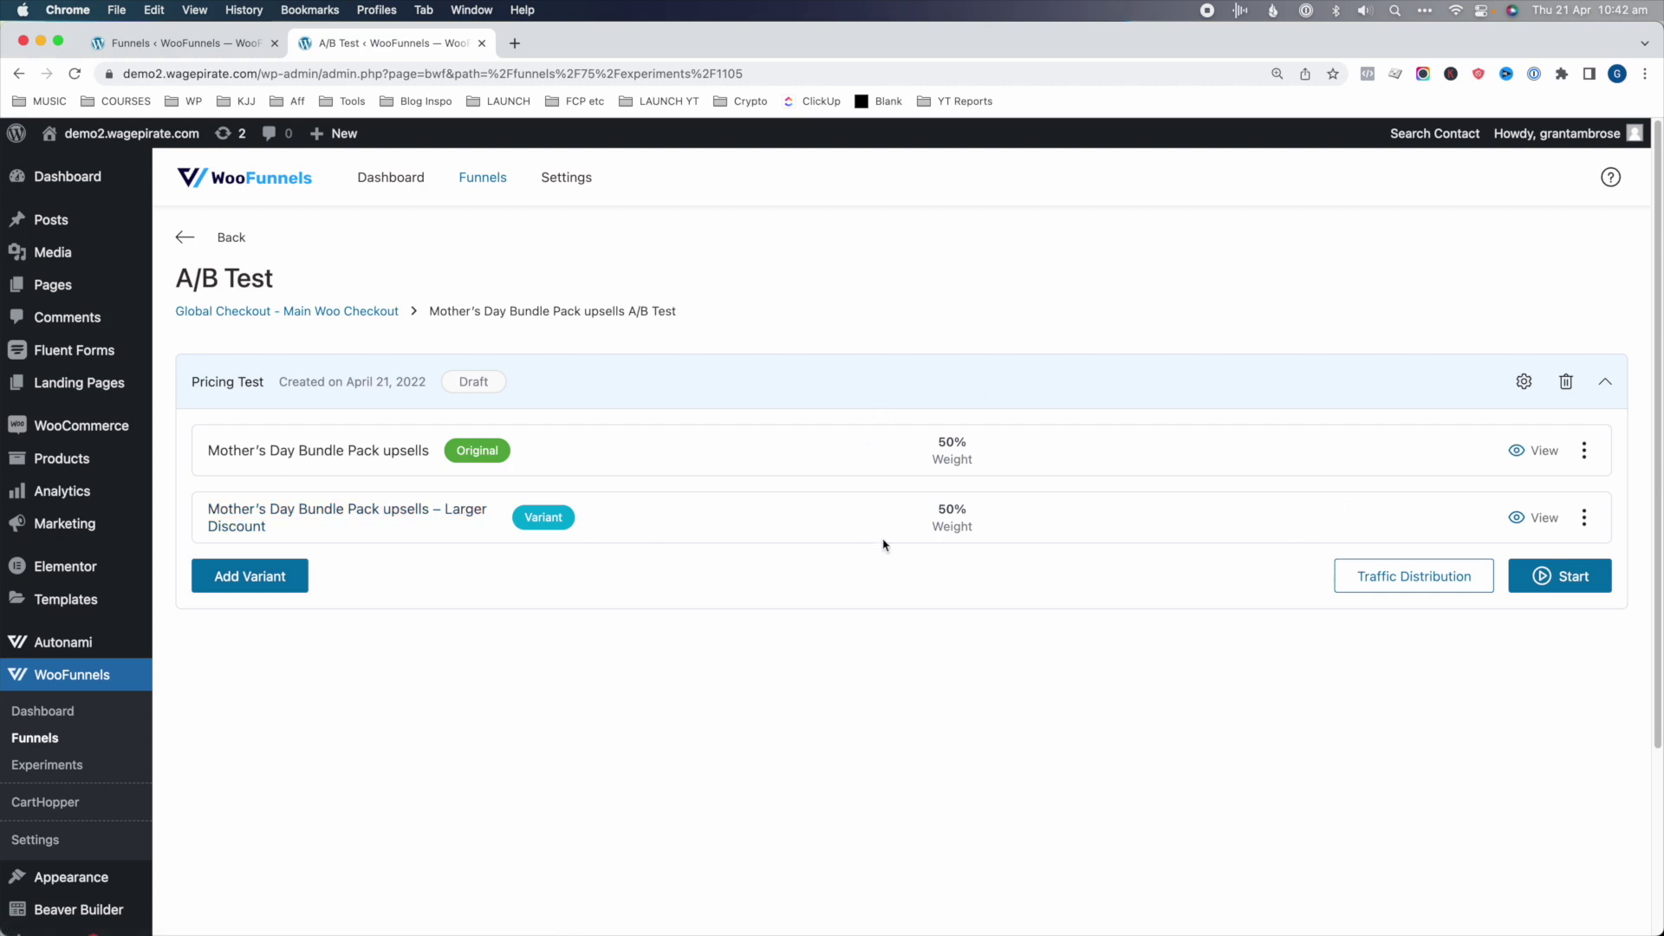
left_click(1571, 587)
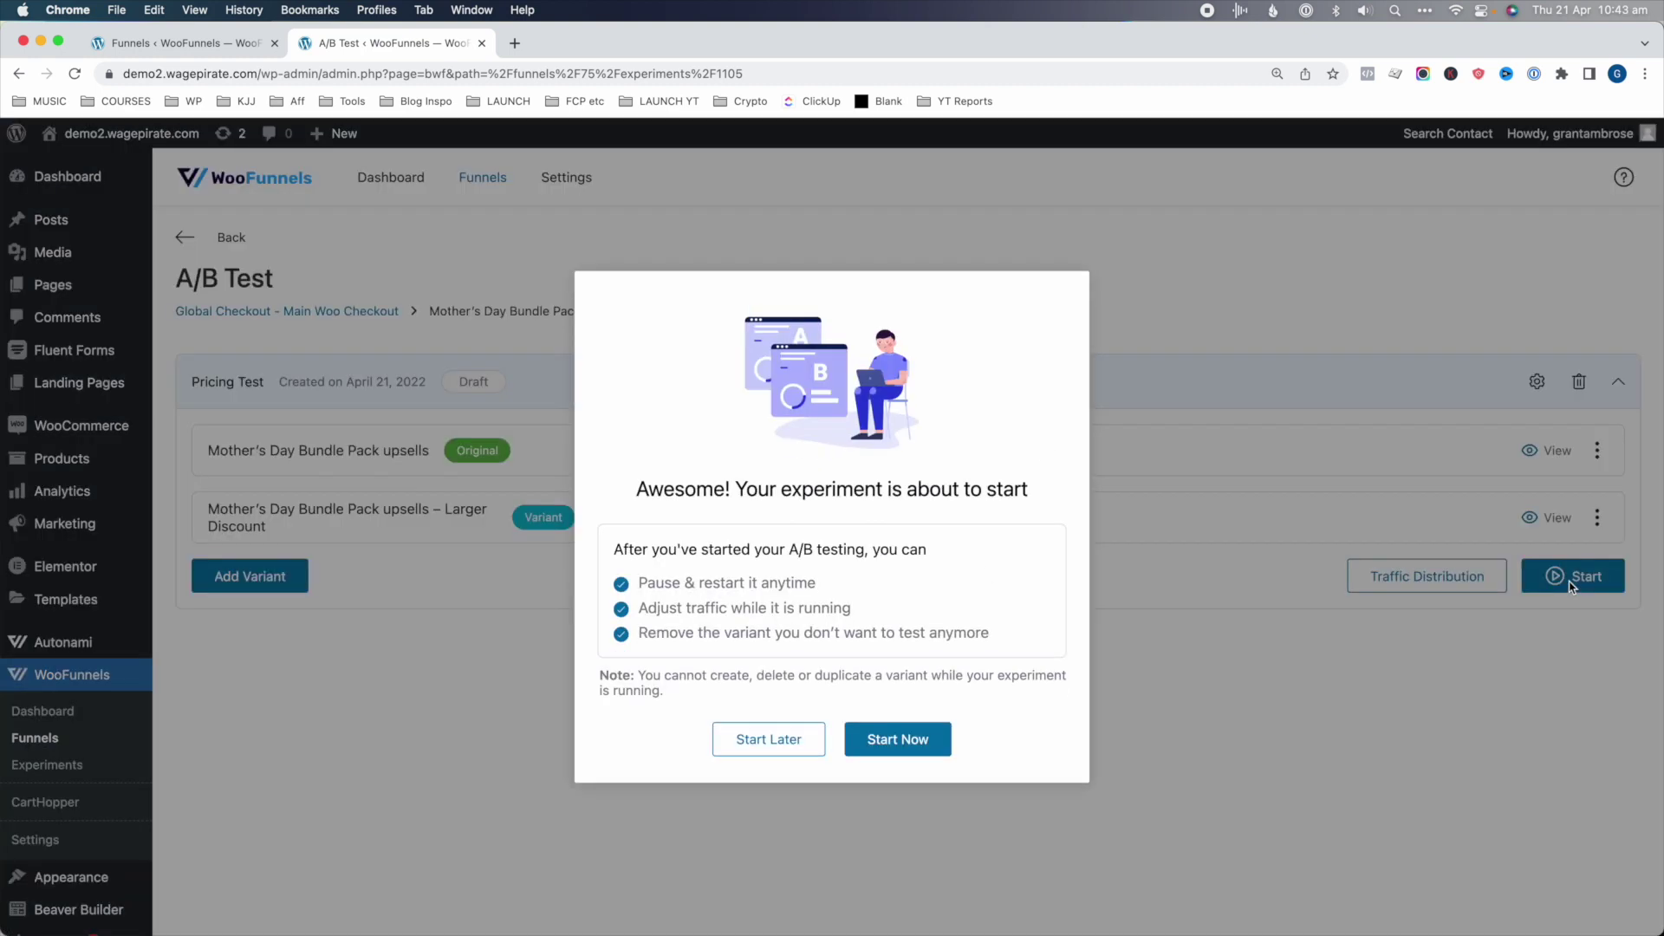
left_click(892, 745)
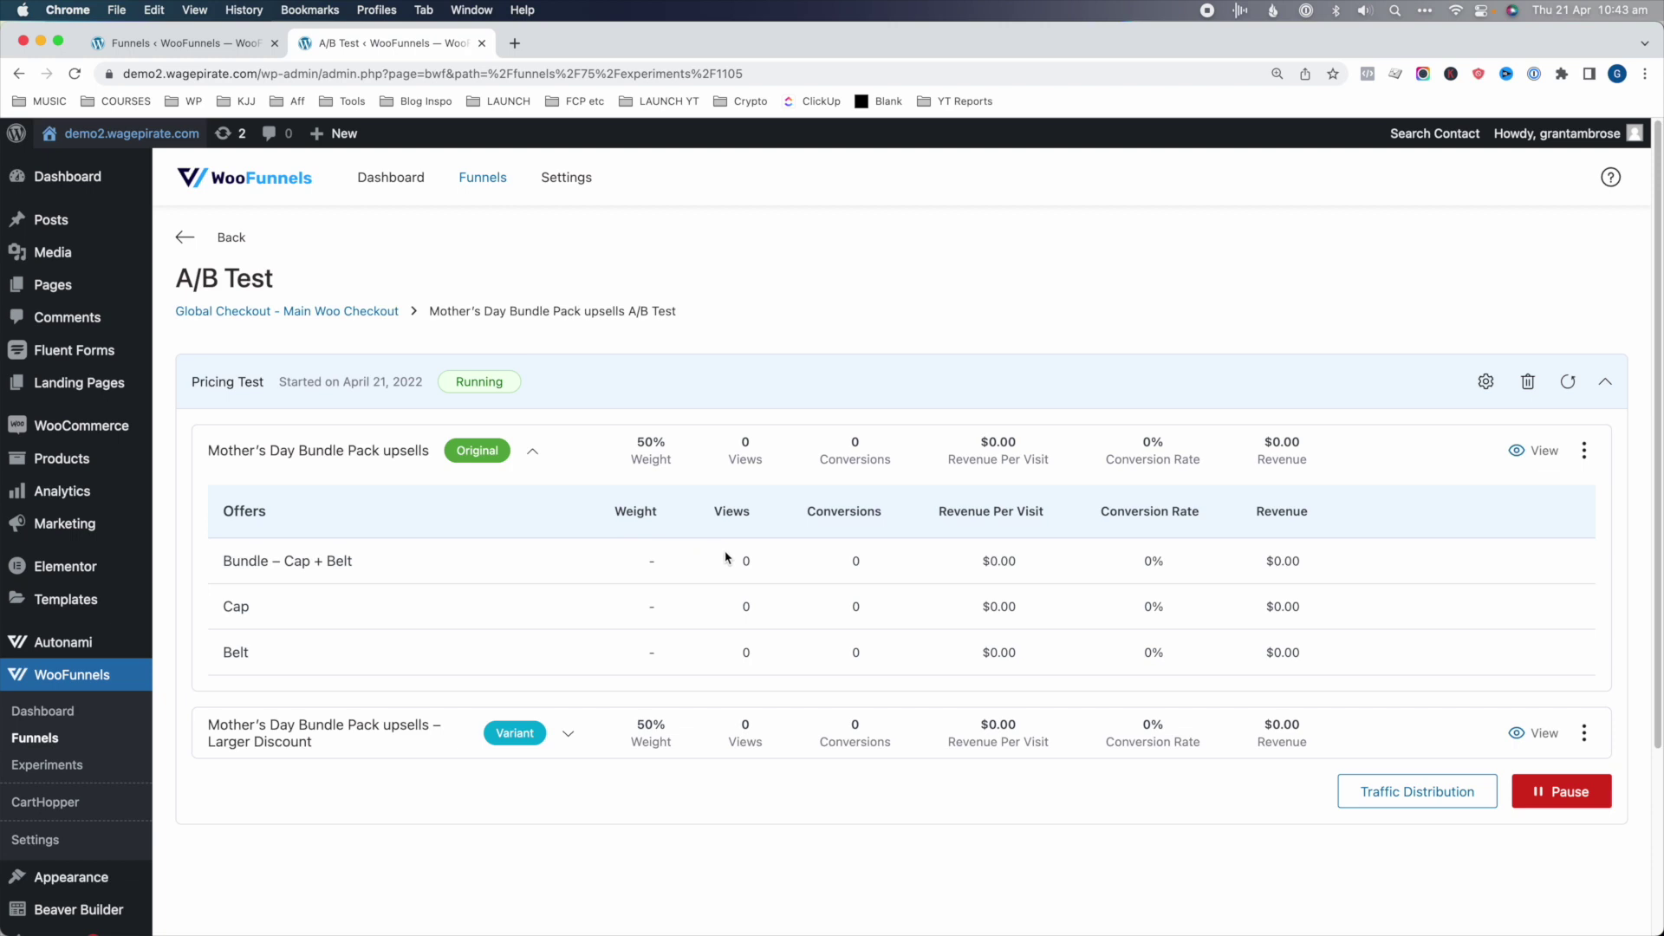
left_click(854, 559)
left_click_drag(1031, 559, 979, 559)
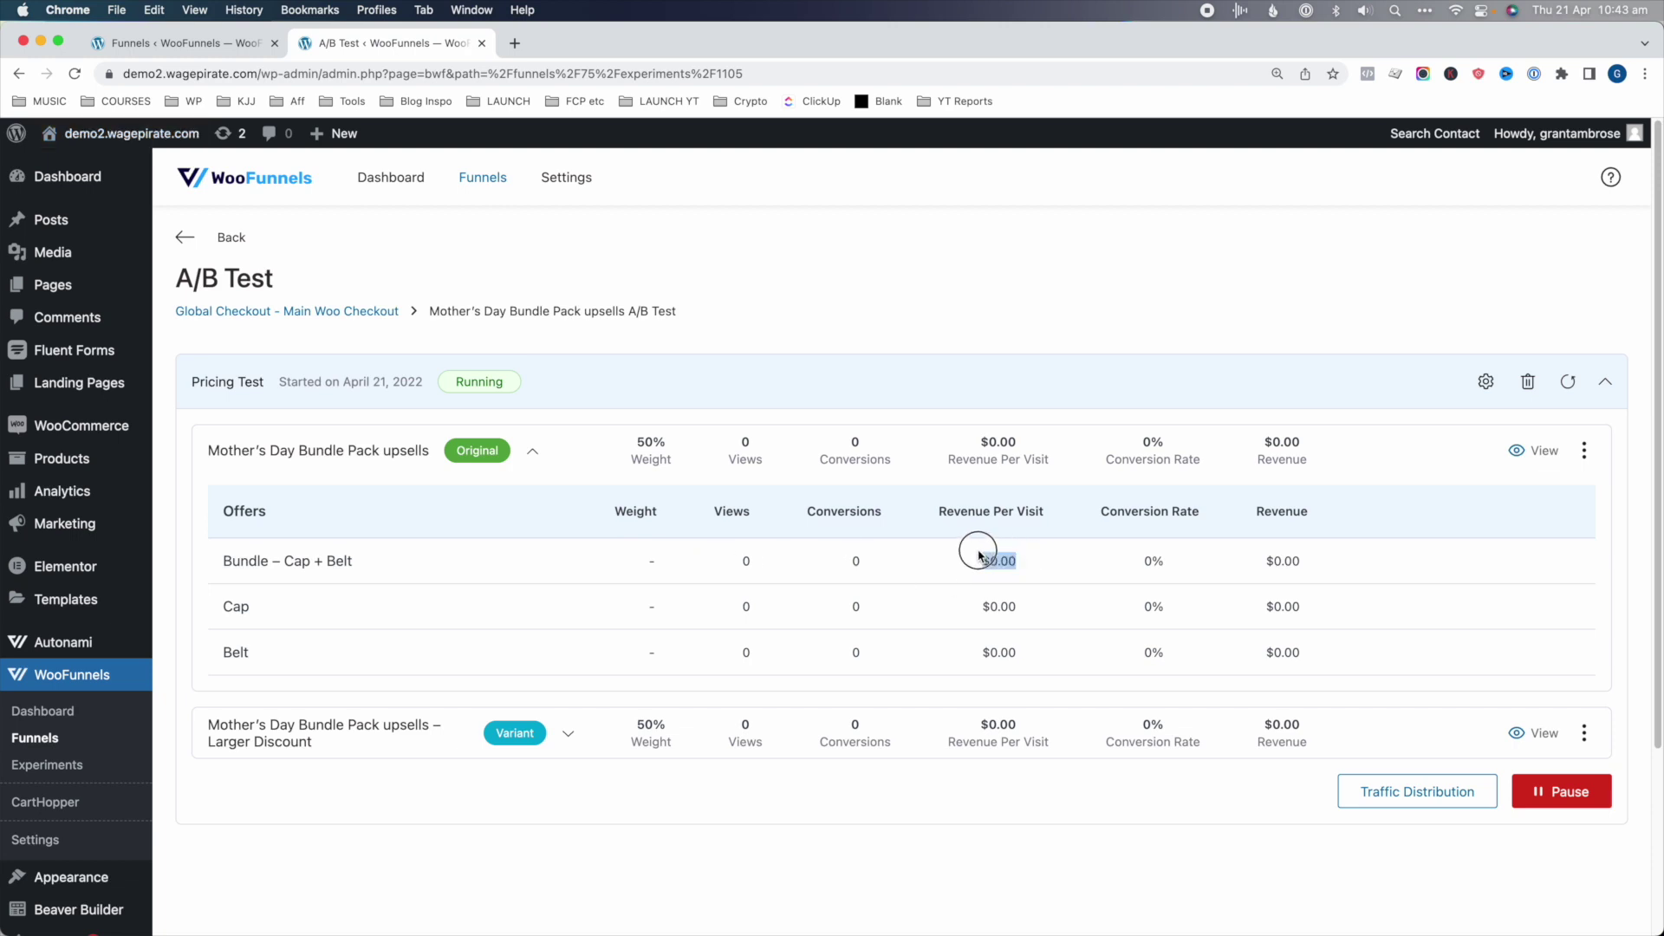
left_click_drag(1165, 561, 1143, 561)
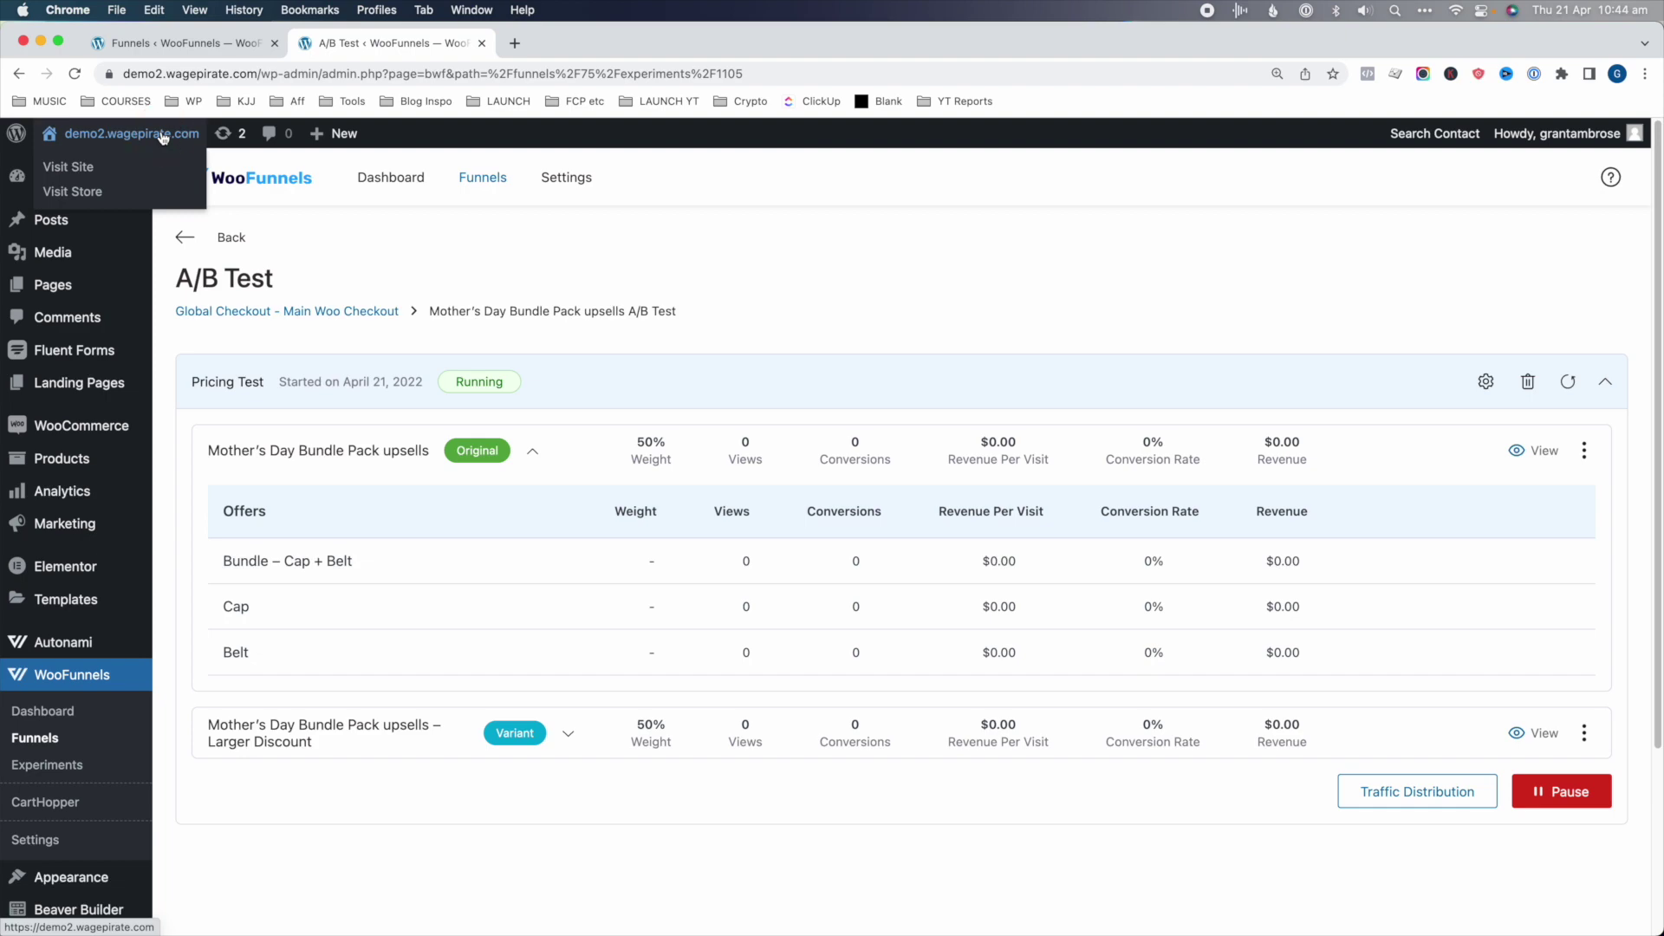
- Add a Beanie to the cart on the storefront and place the order
left_click(164, 136)
left_click(1382, 192)
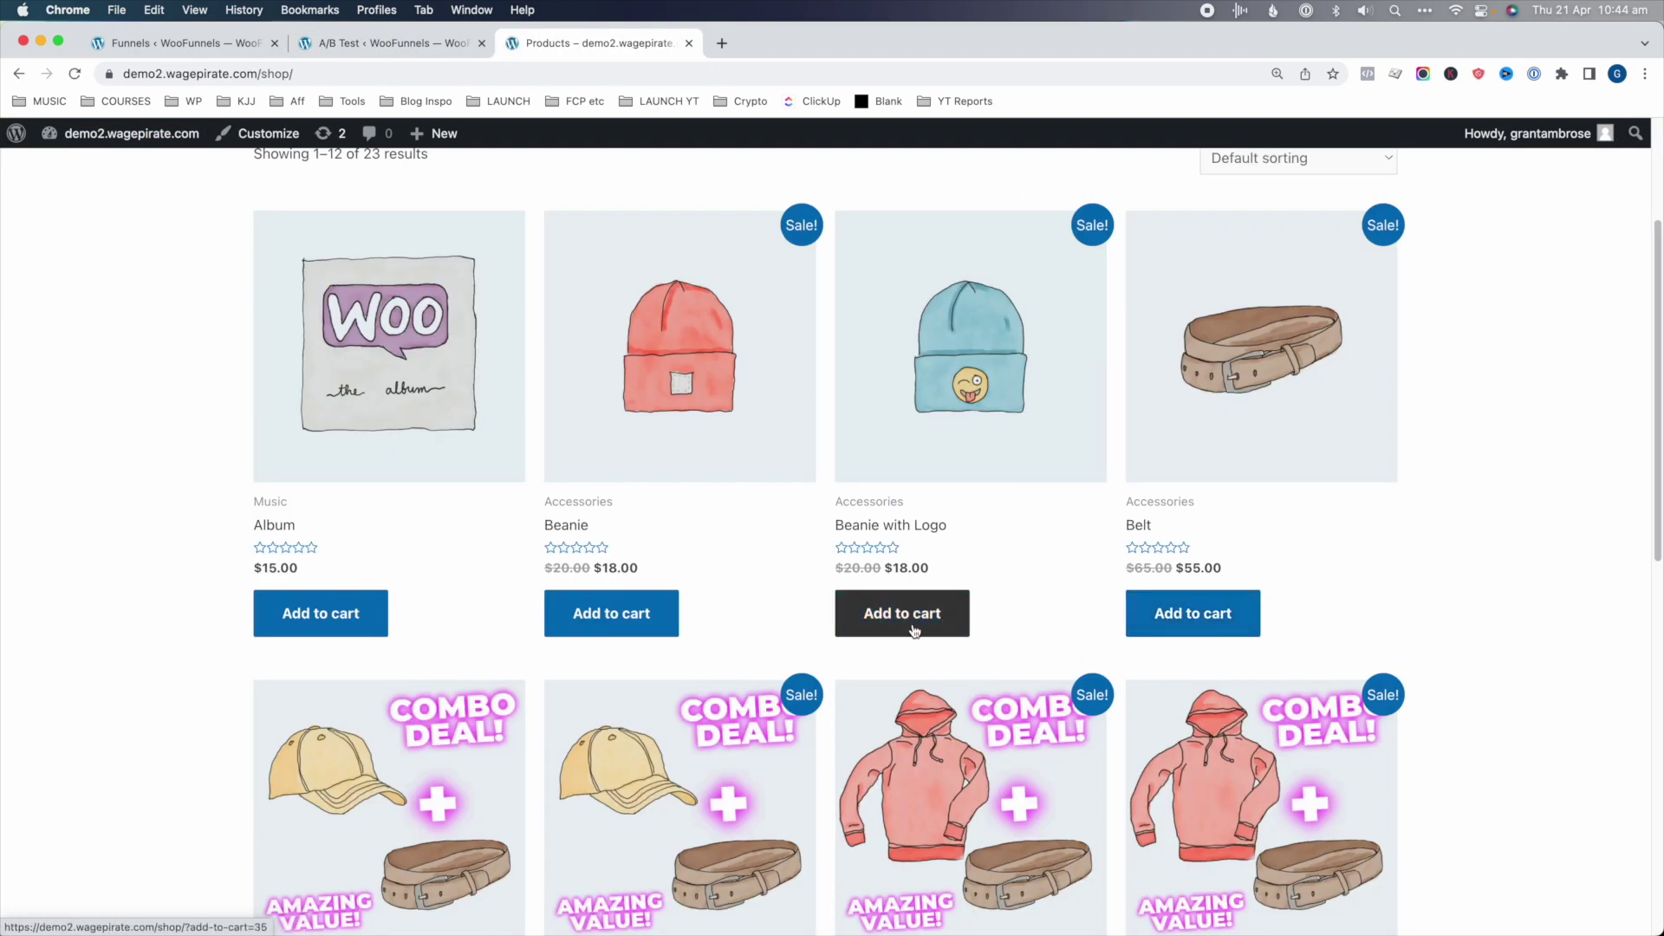
left_click(620, 615)
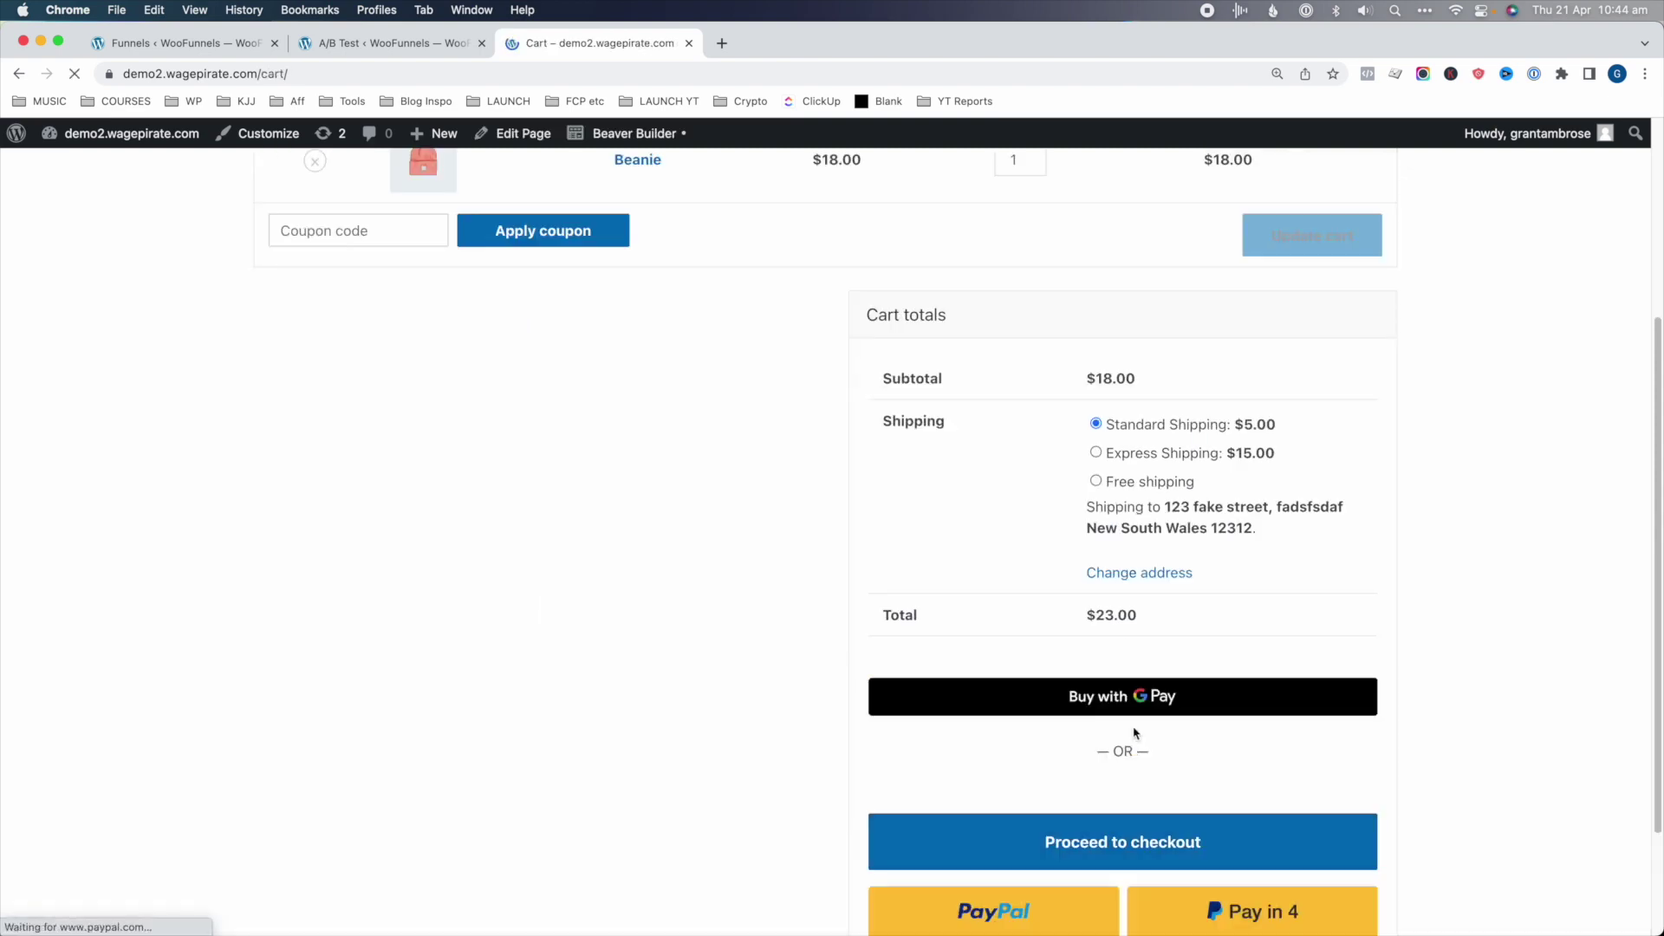
left_click(1137, 822)
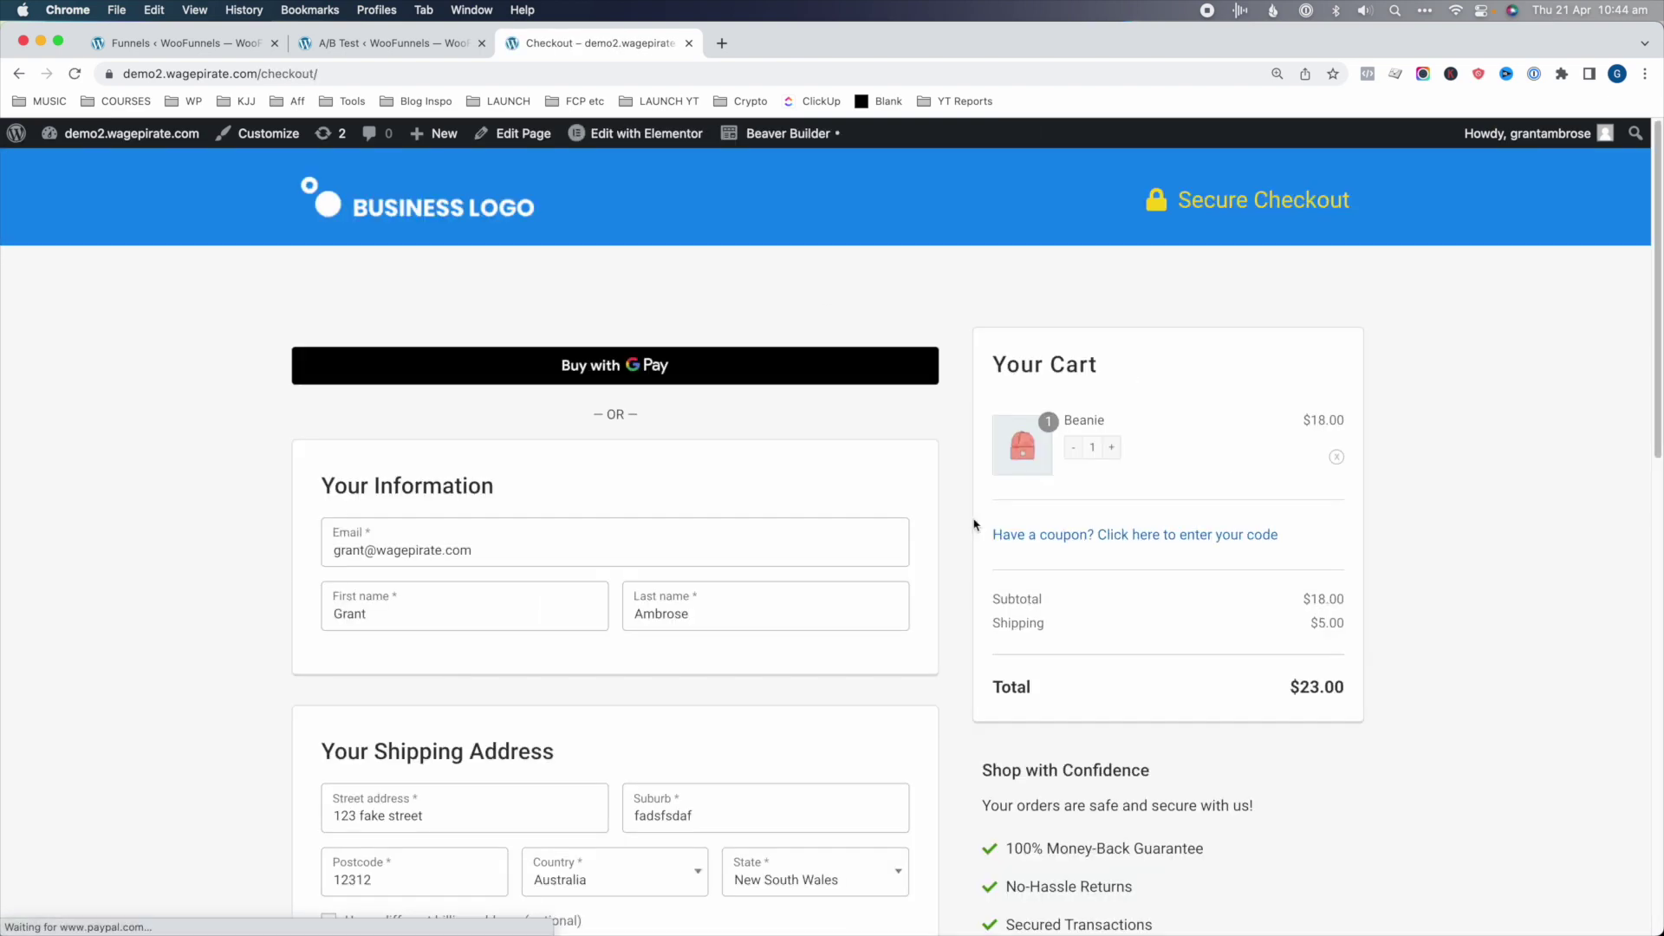
scroll(973, 525, "down", 12)
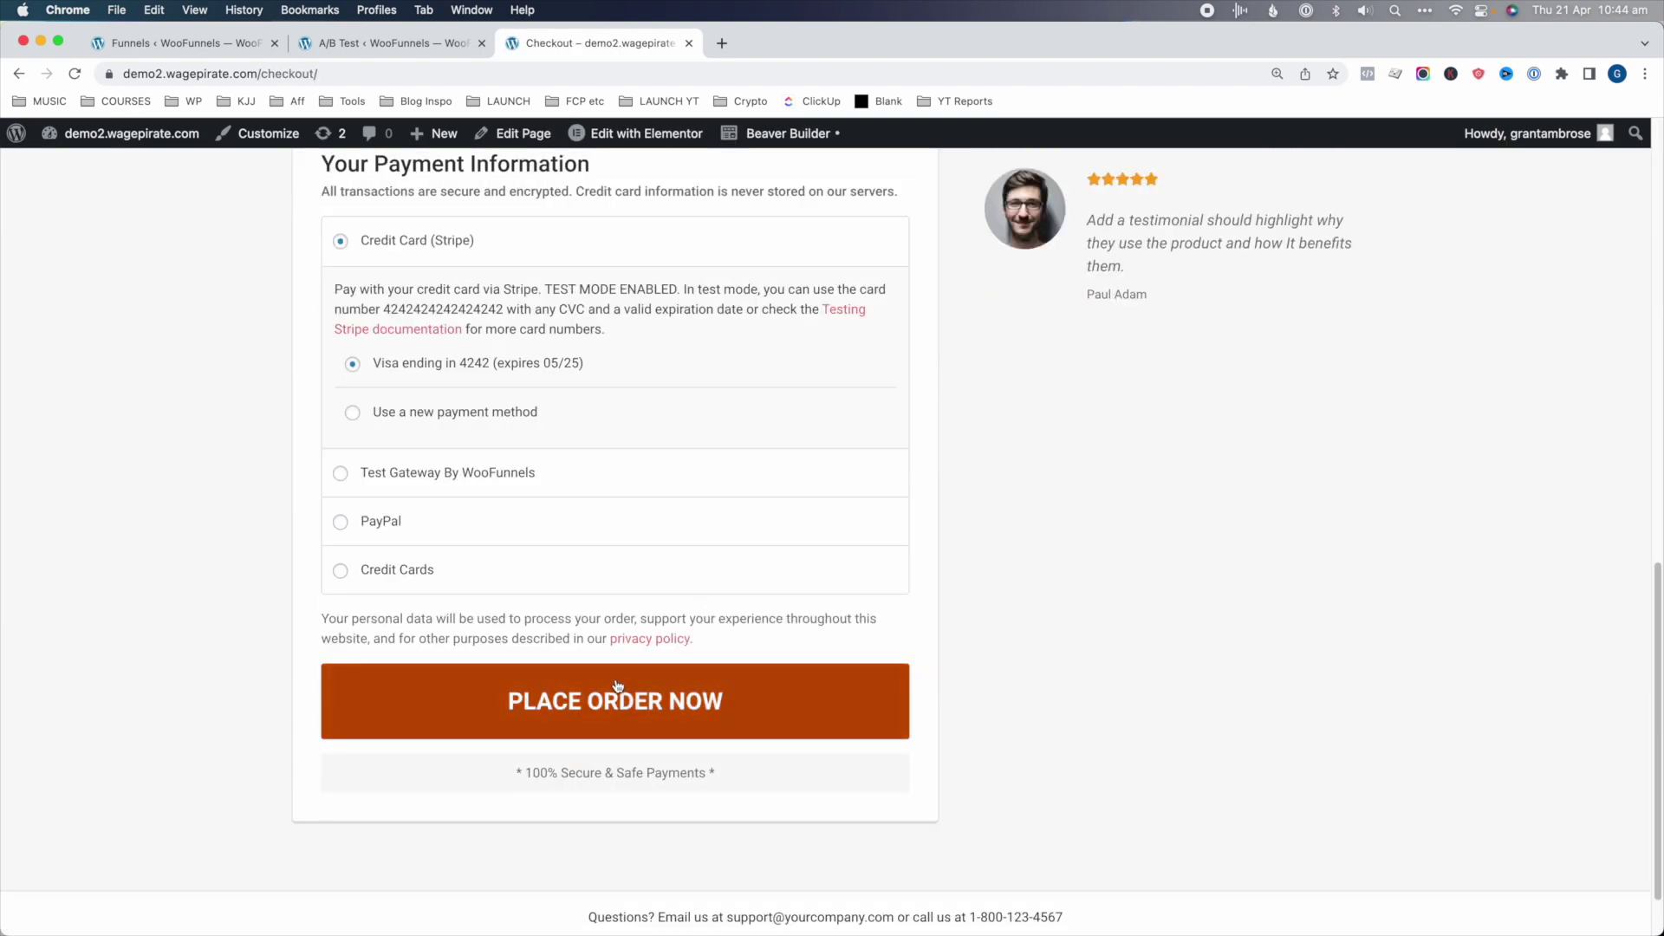
left_click(619, 697)
- Accept the $35.00 Bundle (Cap + Belt) upsell into the order
left_click_drag(782, 635, 995, 639)
left_click_drag(910, 681, 984, 684)
left_click(984, 685)
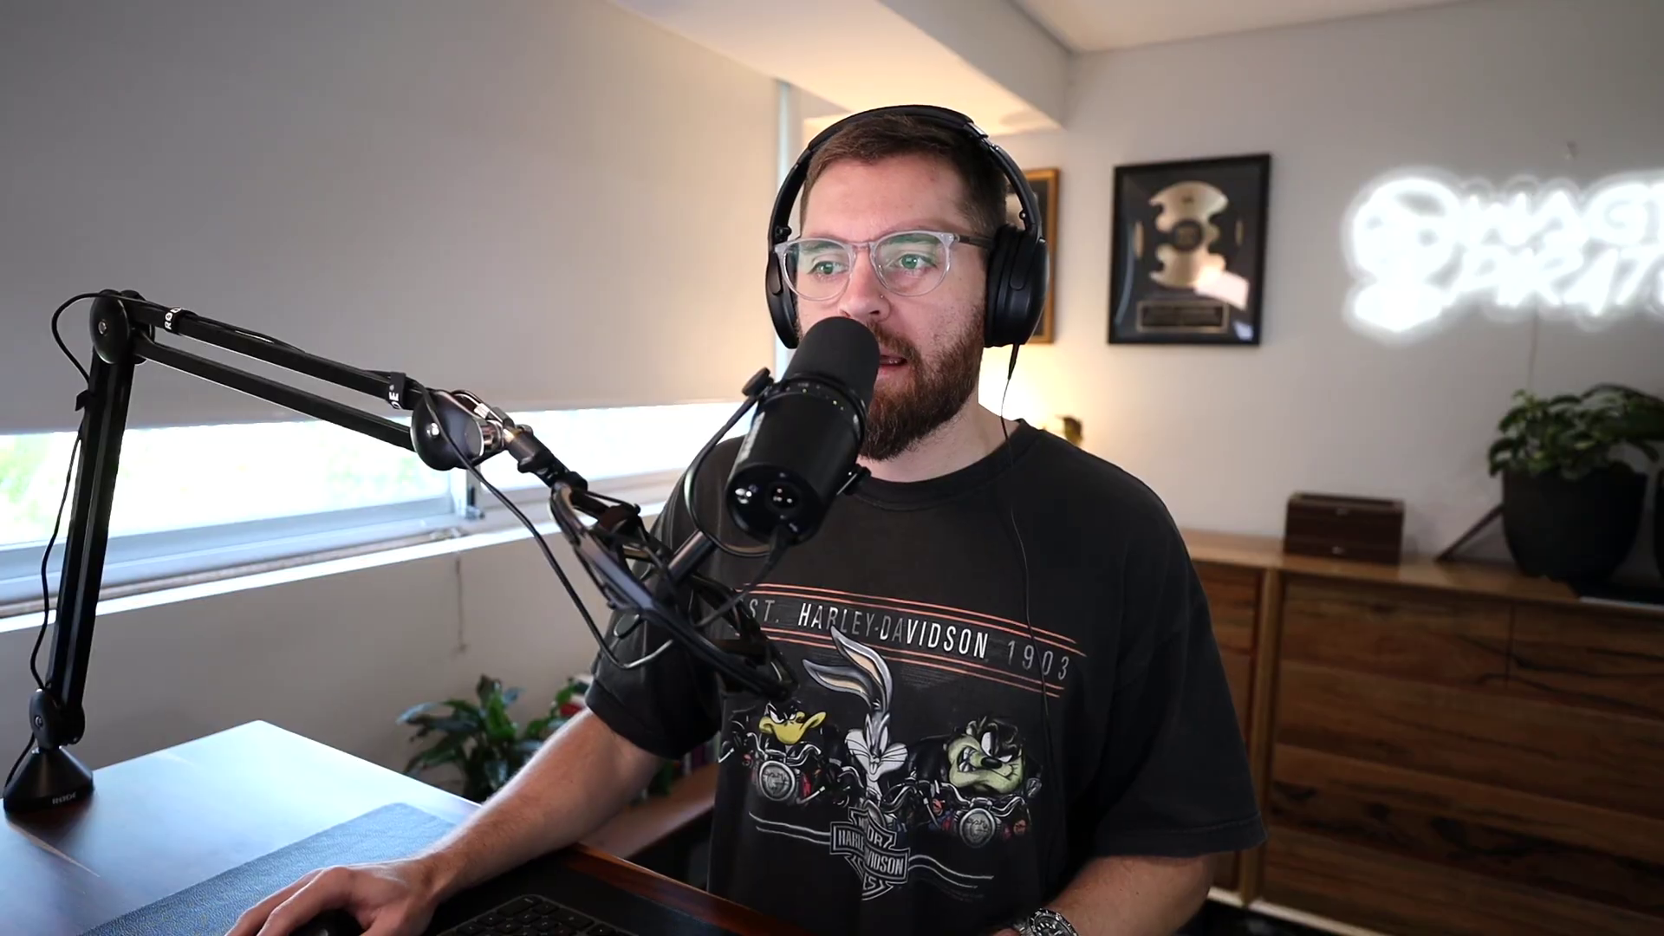
left_click(1082, 774)
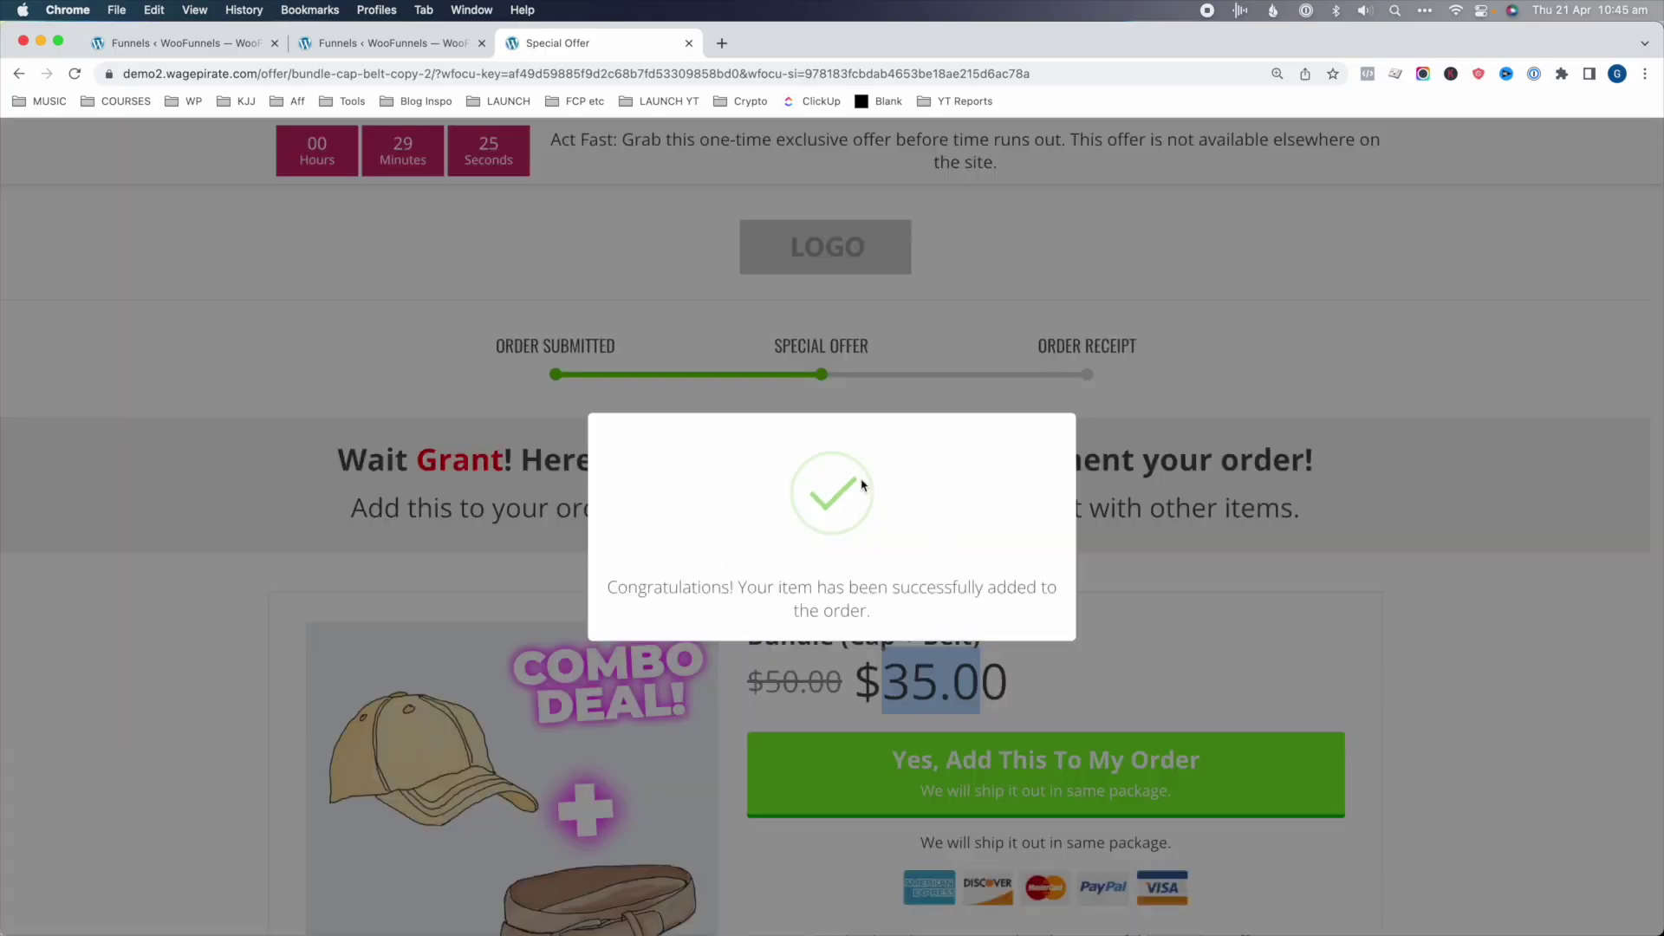
left_click_drag(689, 589, 1021, 613)
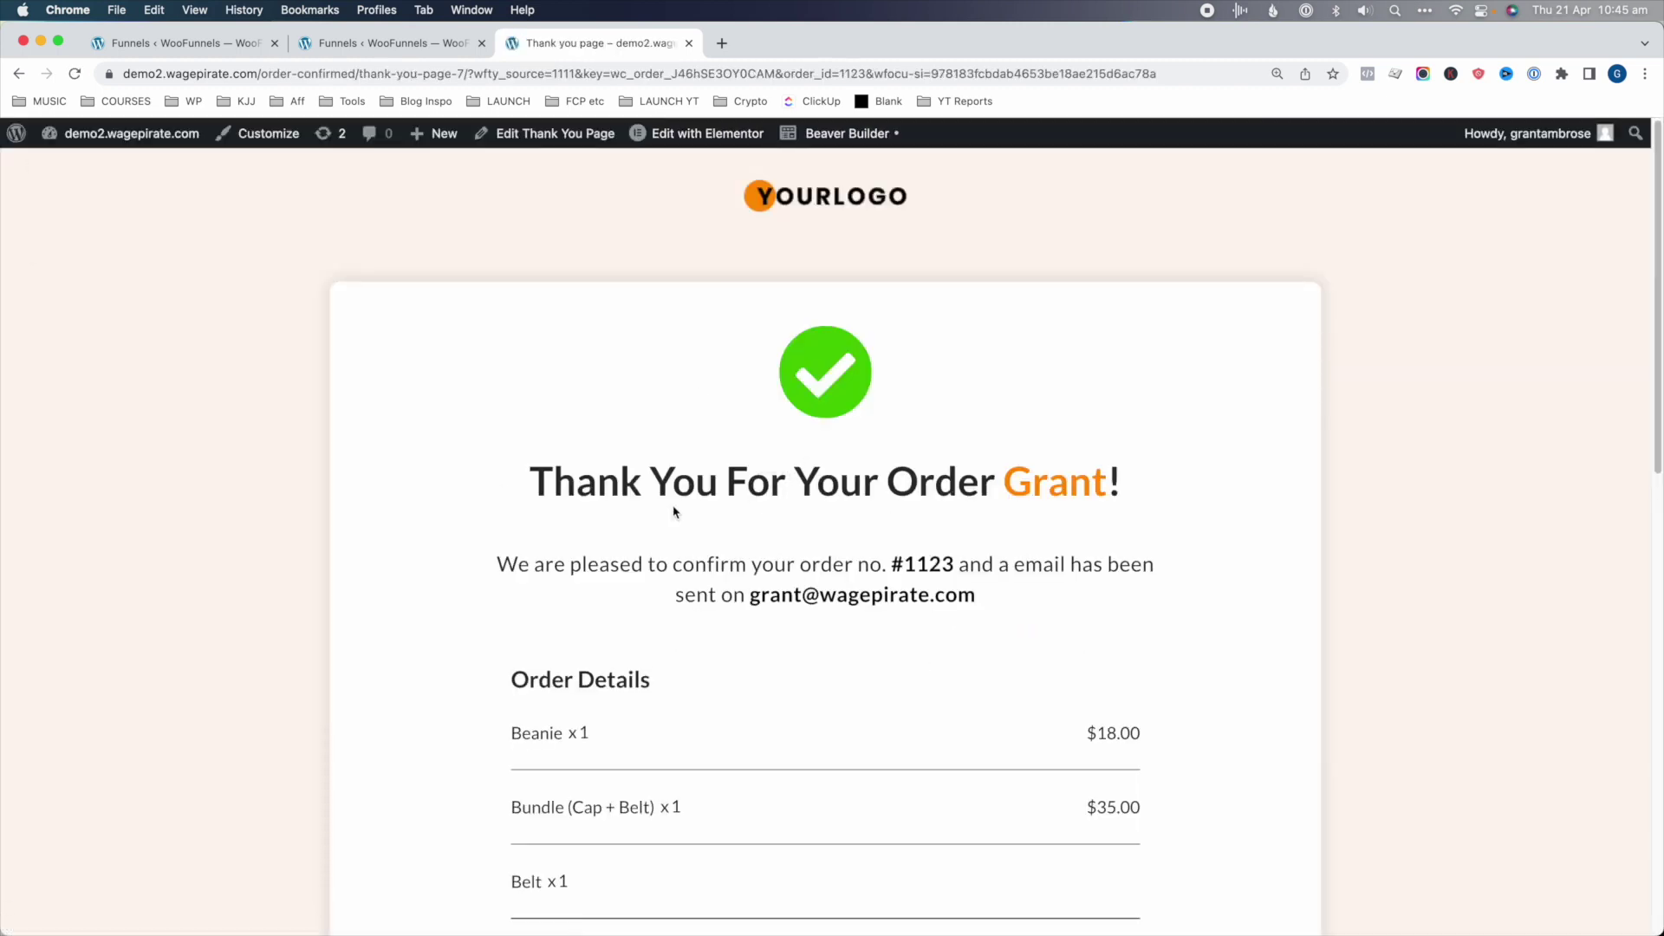
- Open the Pricing Test analytics from the WooFunnels Experiments list
left_click(178, 42)
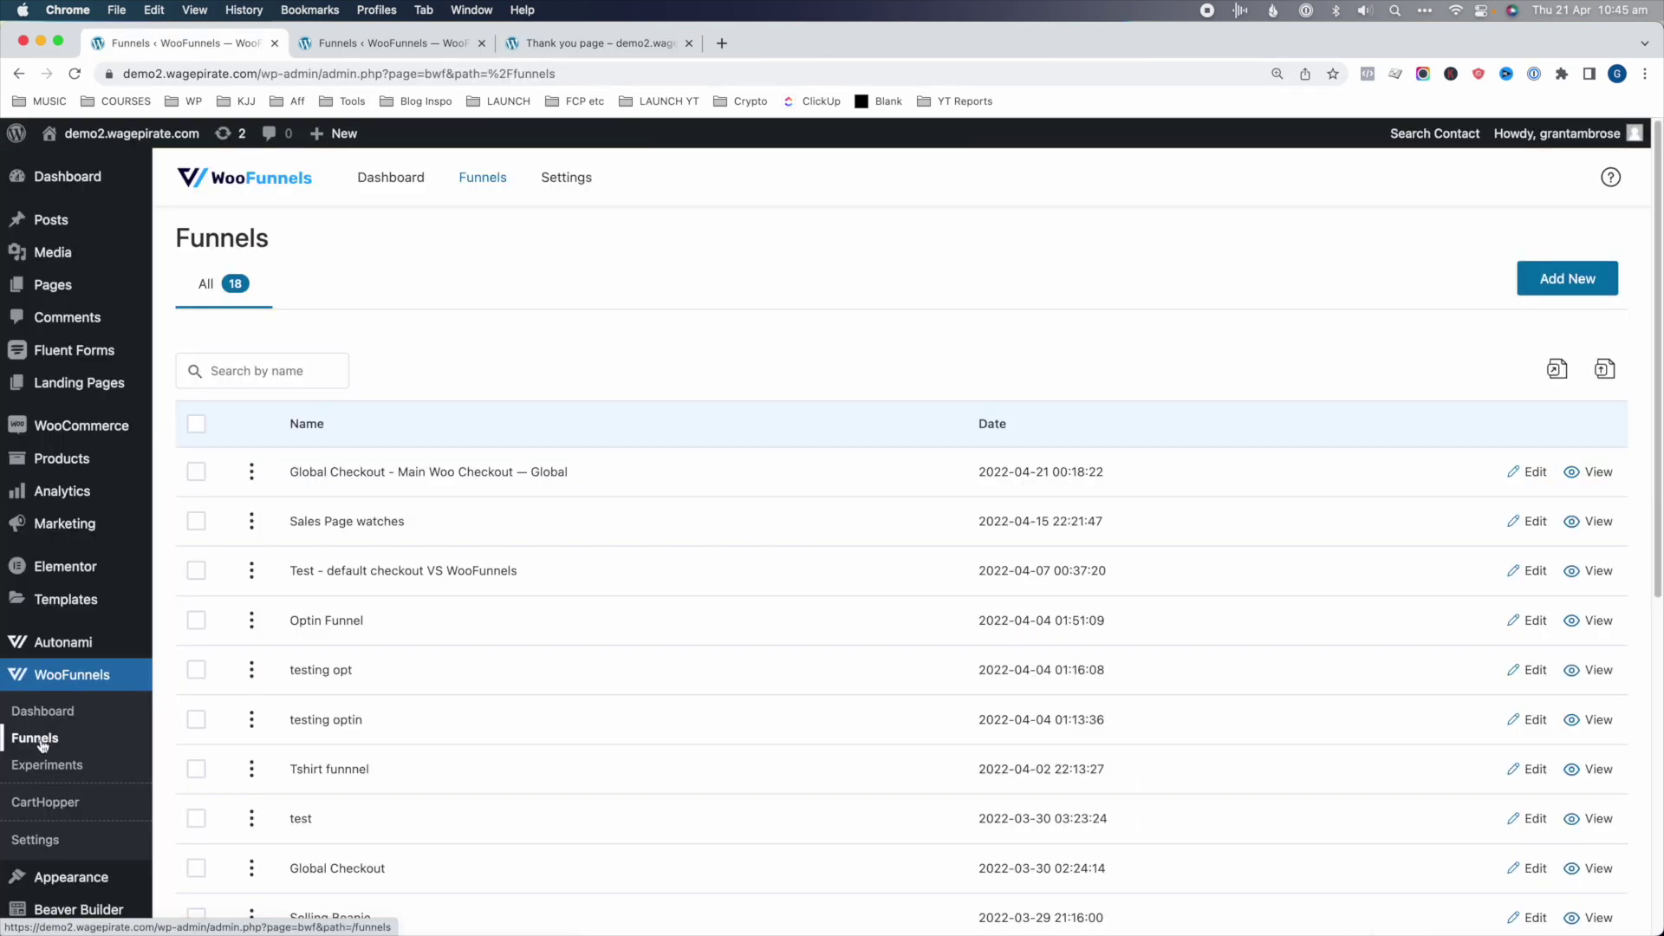
left_click(65, 765)
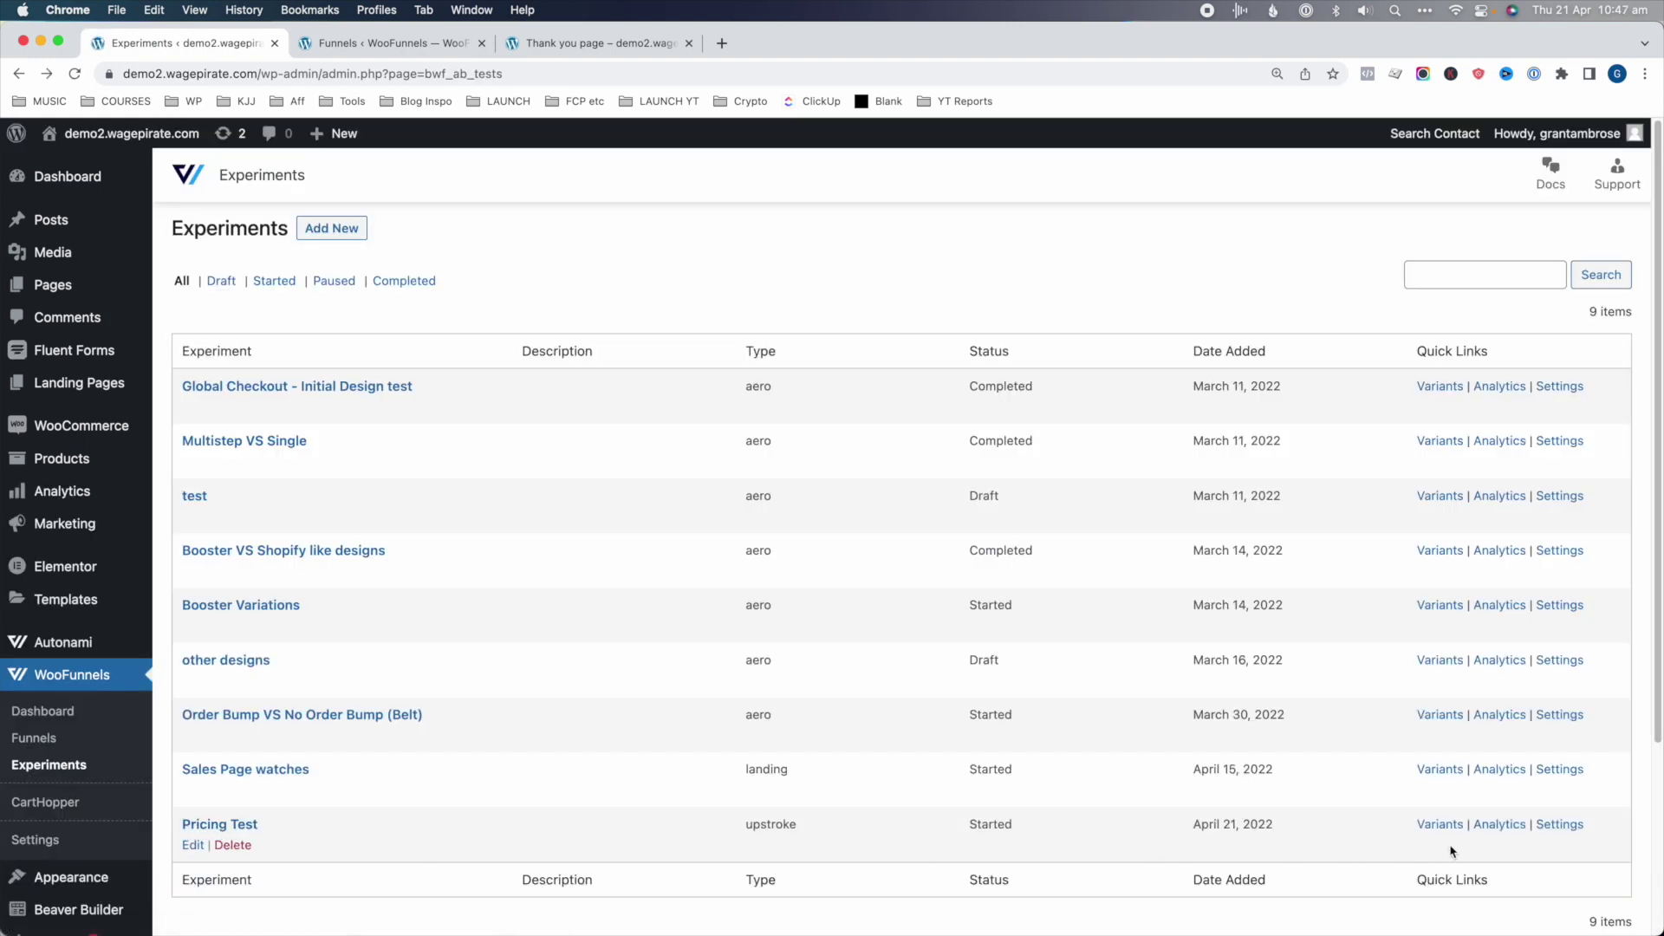
left_click(1499, 828)
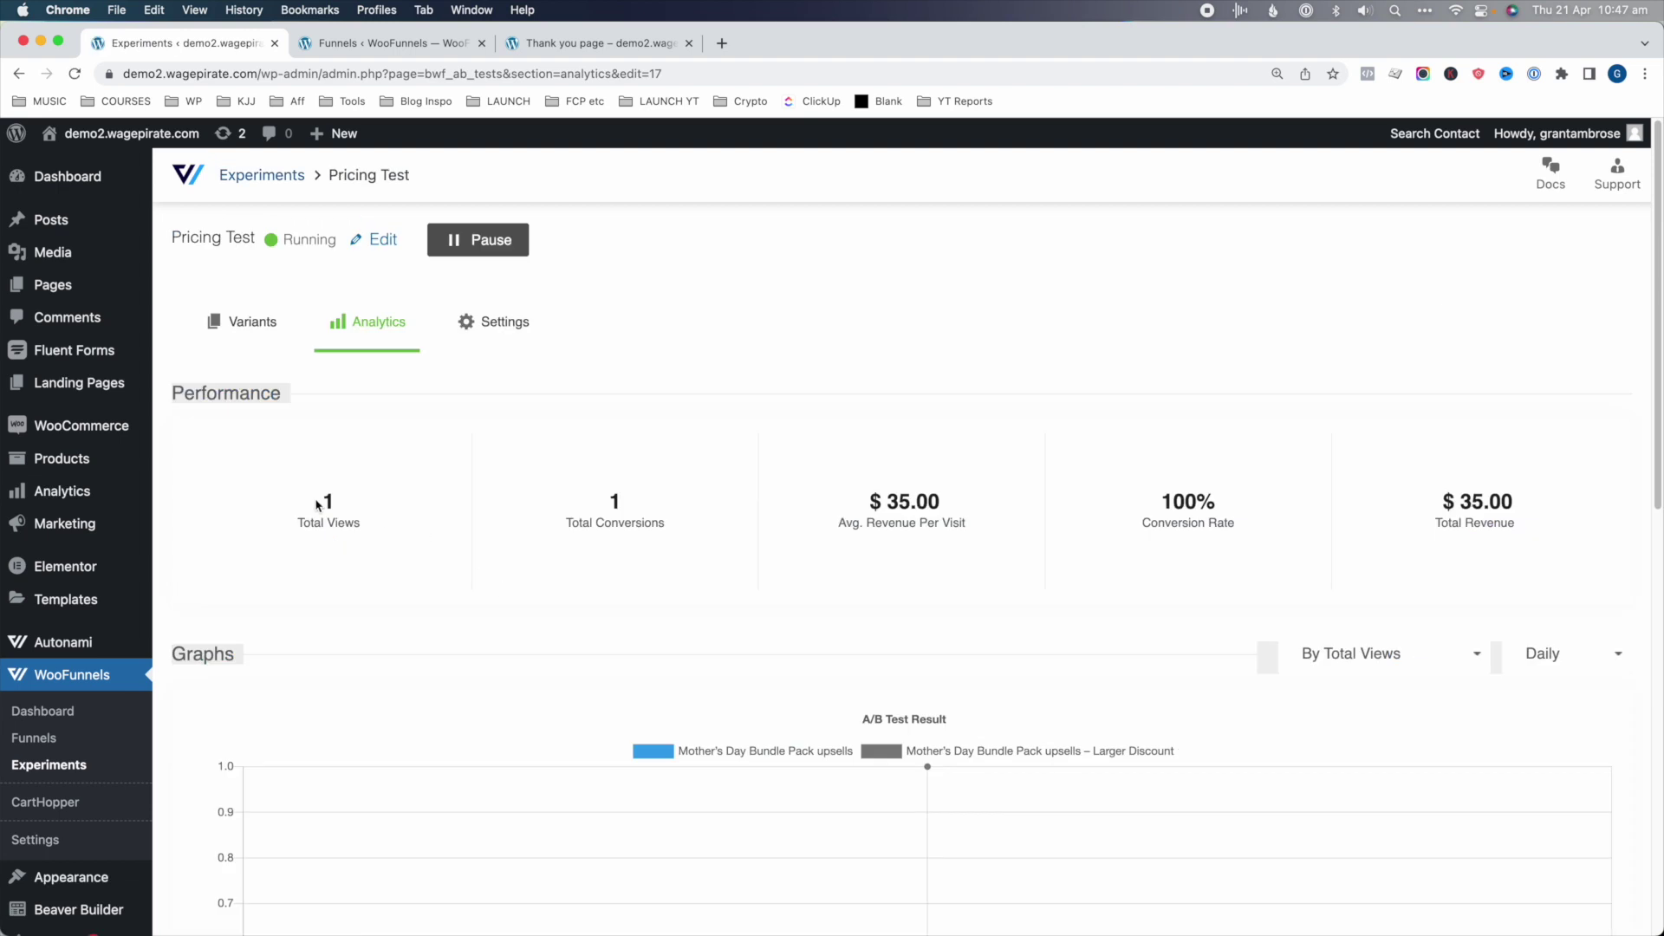
- Review the total views, average revenue per visit and 100% conversion rate
double_click(322, 502)
scroll(685, 725, "down", 3)
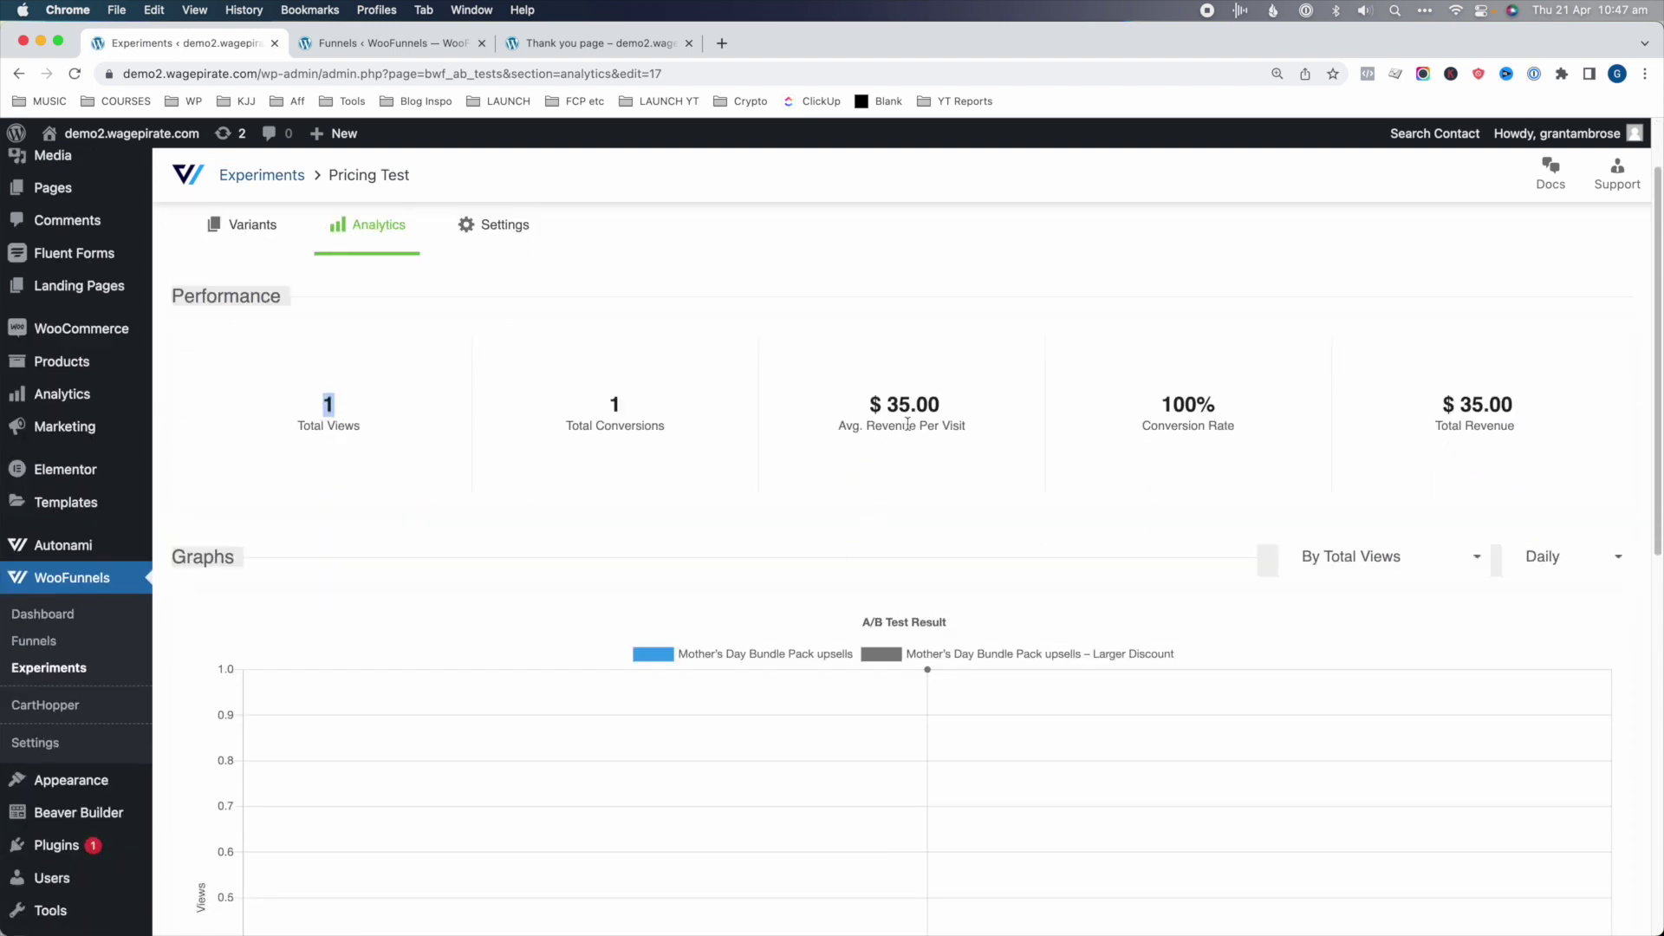
mouse_move(908, 424)
left_mouse_down()
mouse_move(954, 427)
mouse_move(920, 423)
left_mouse_up()
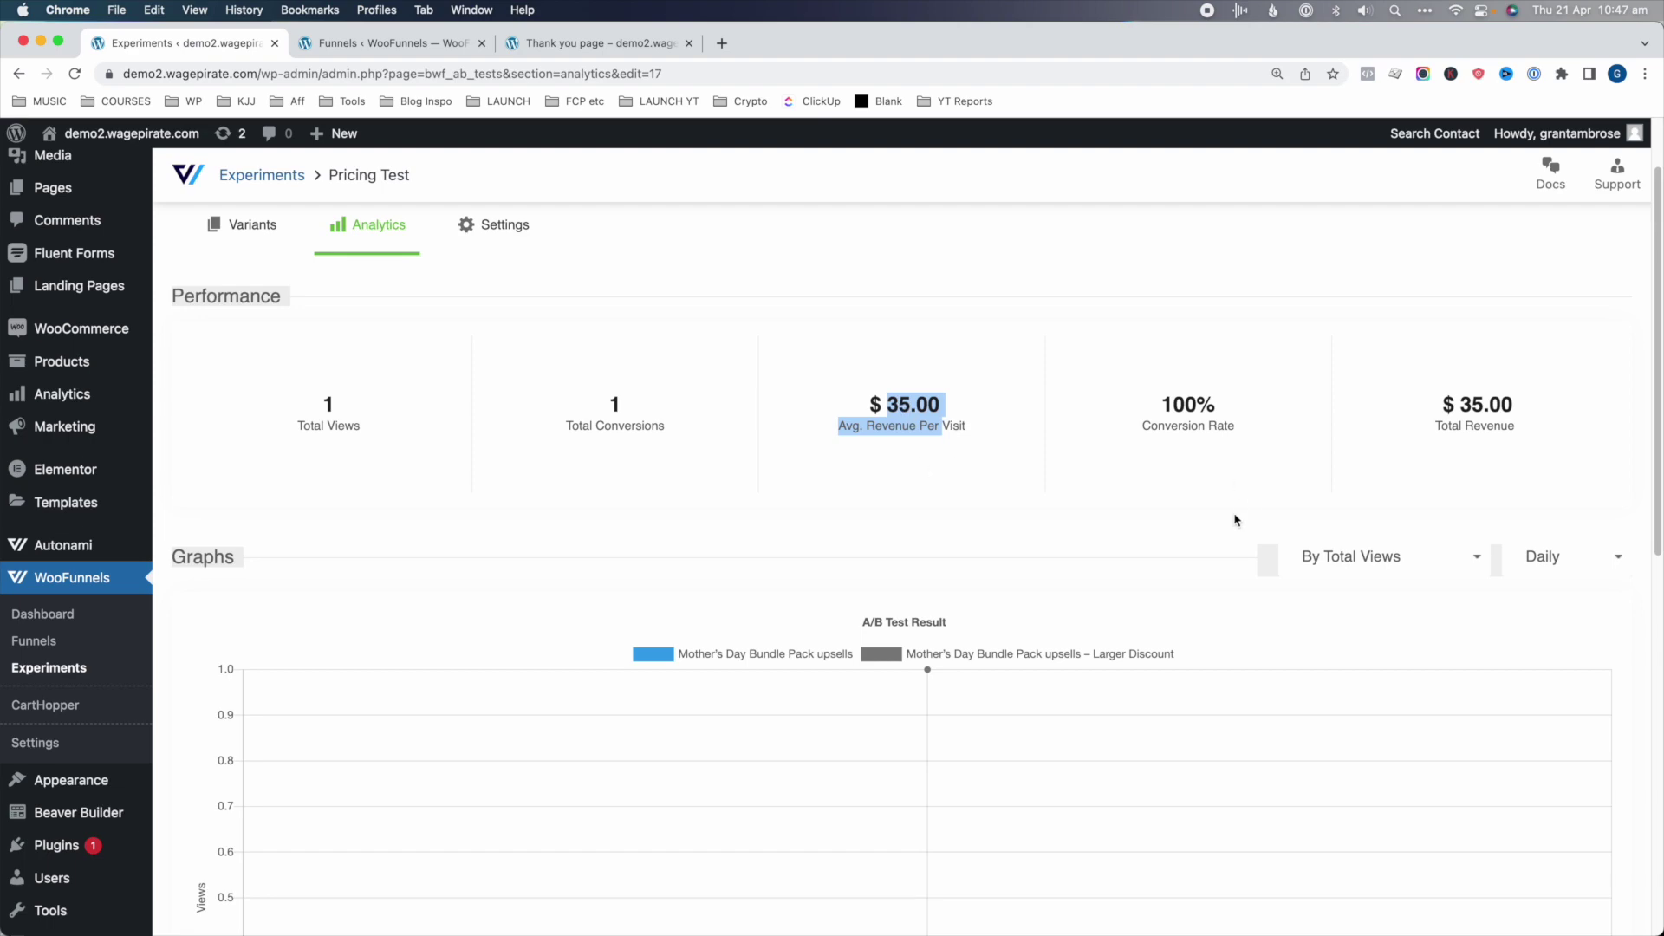
scroll(1235, 520, "down", 1)
triple_click(1164, 374)
left_click_drag(1567, 409, 1435, 348)
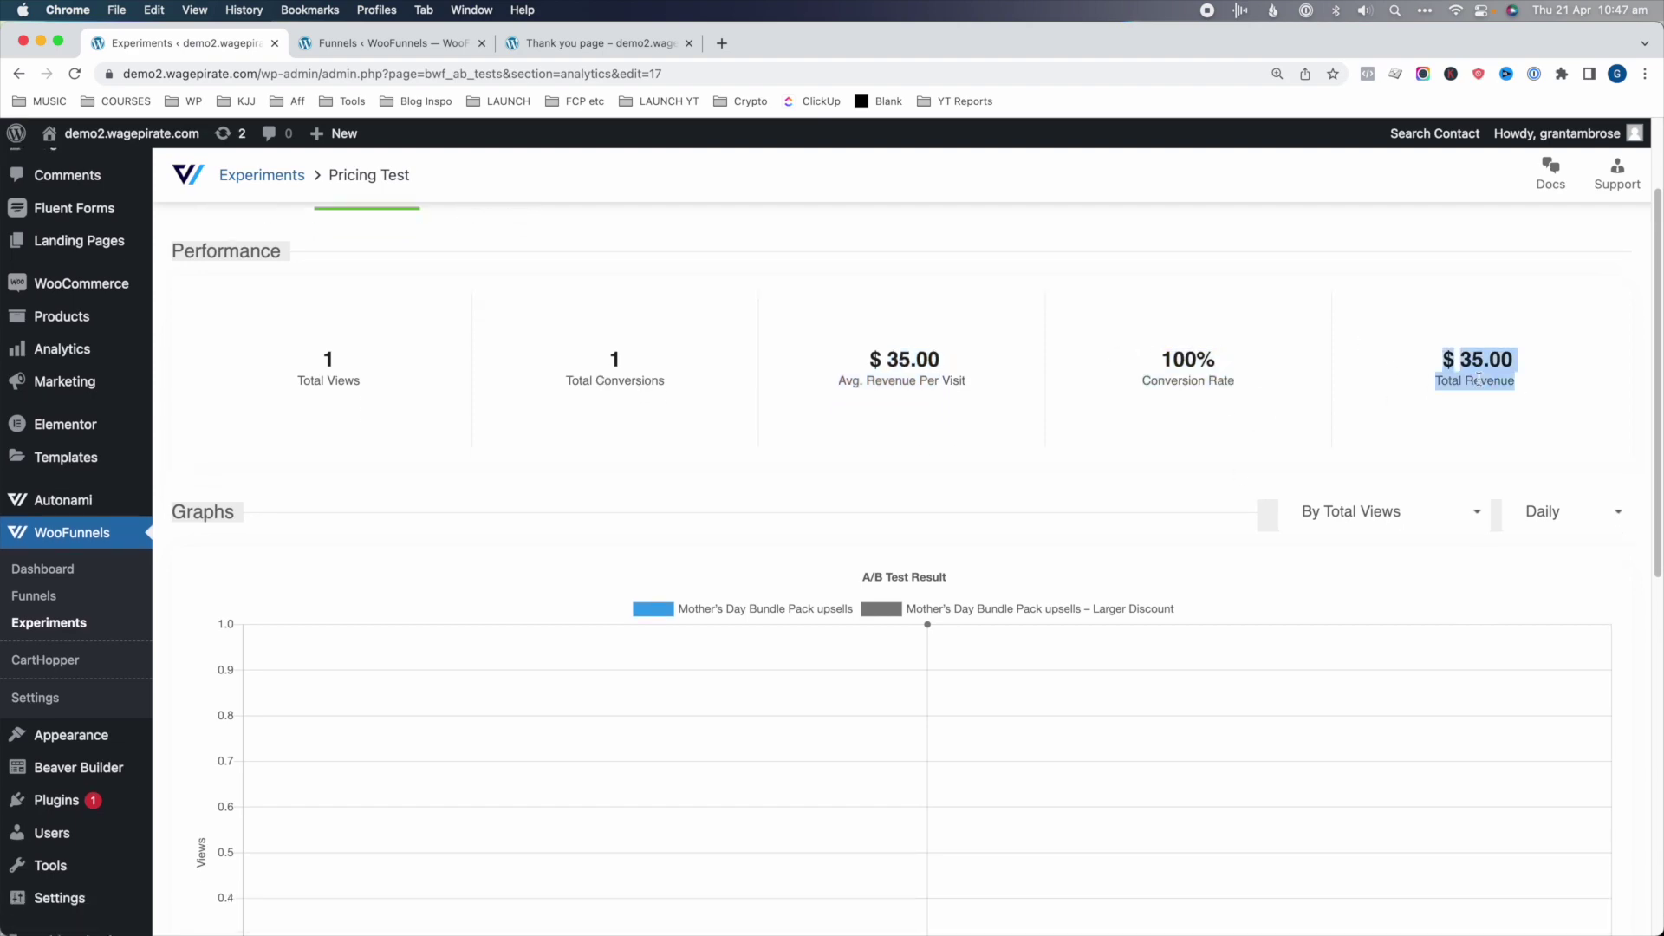
scroll(1456, 438, "down", 10)
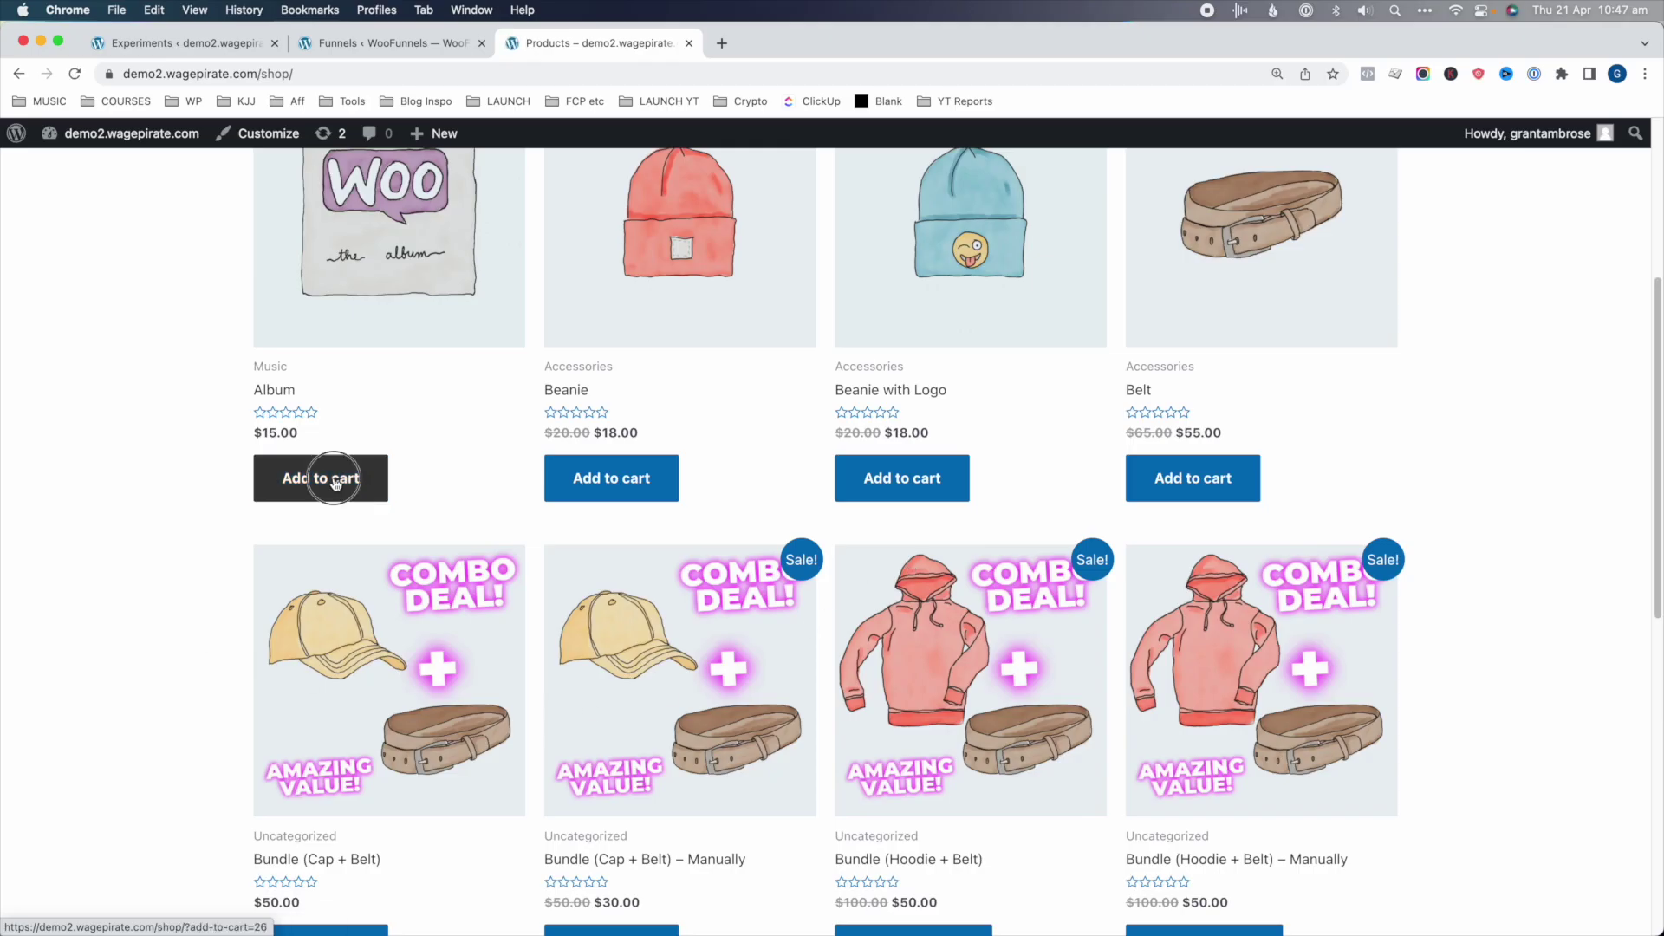
- Add the Album to the cart and place the order
left_click(338, 480)
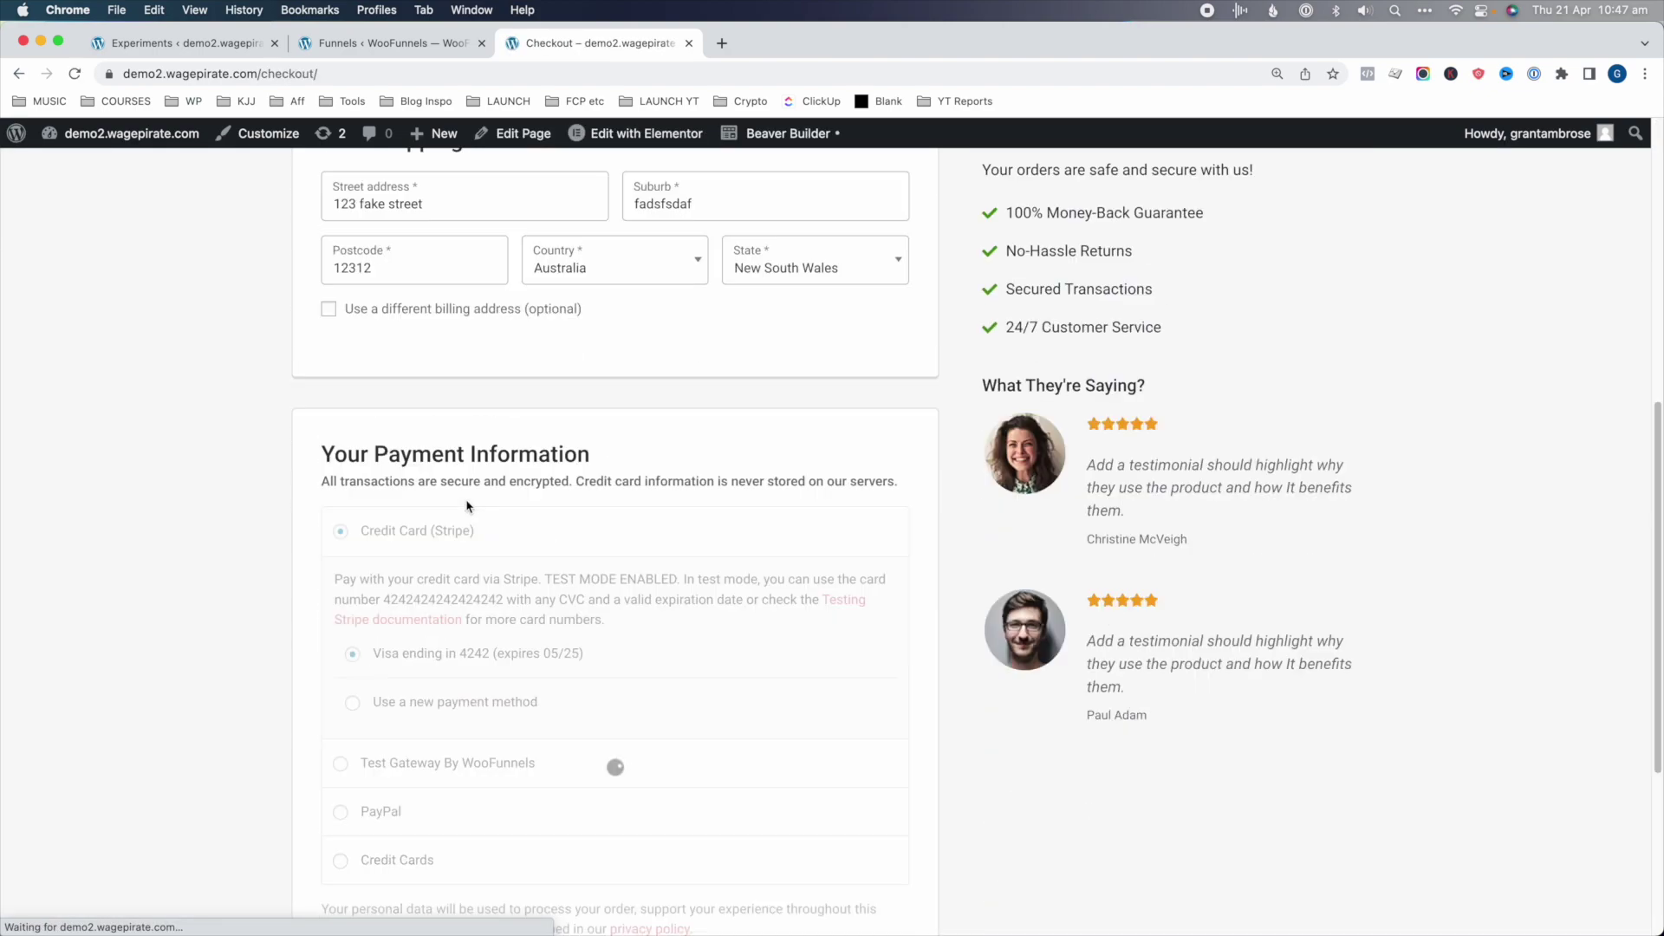
scroll(615, 606, "down", 4)
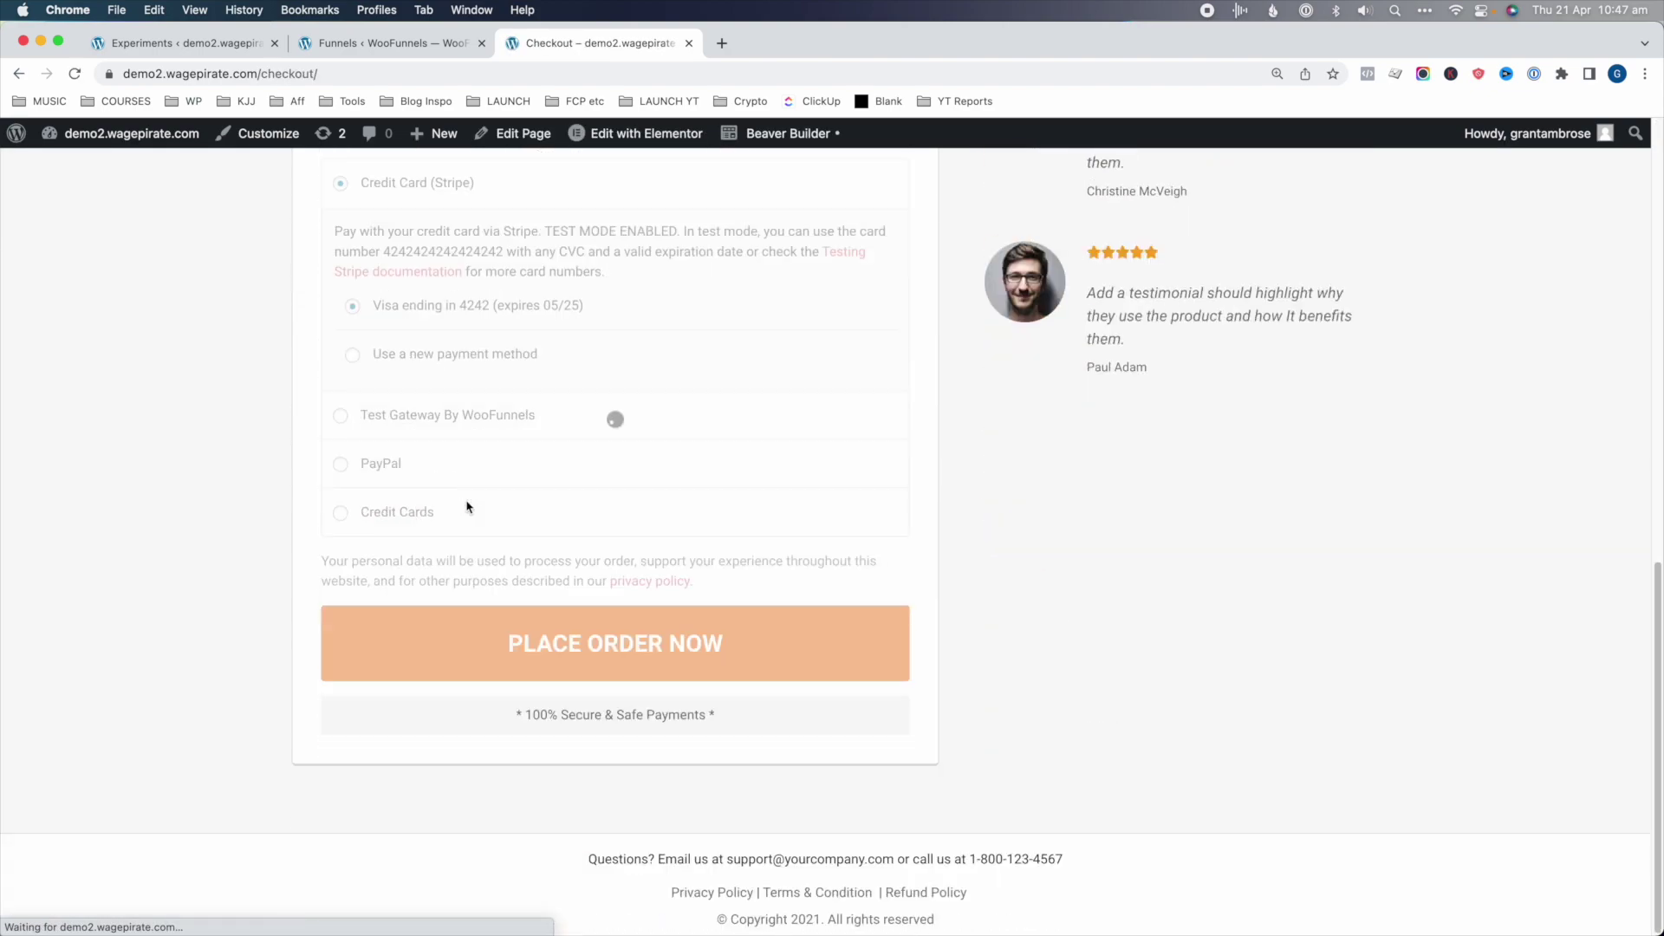
left_click(648, 653)
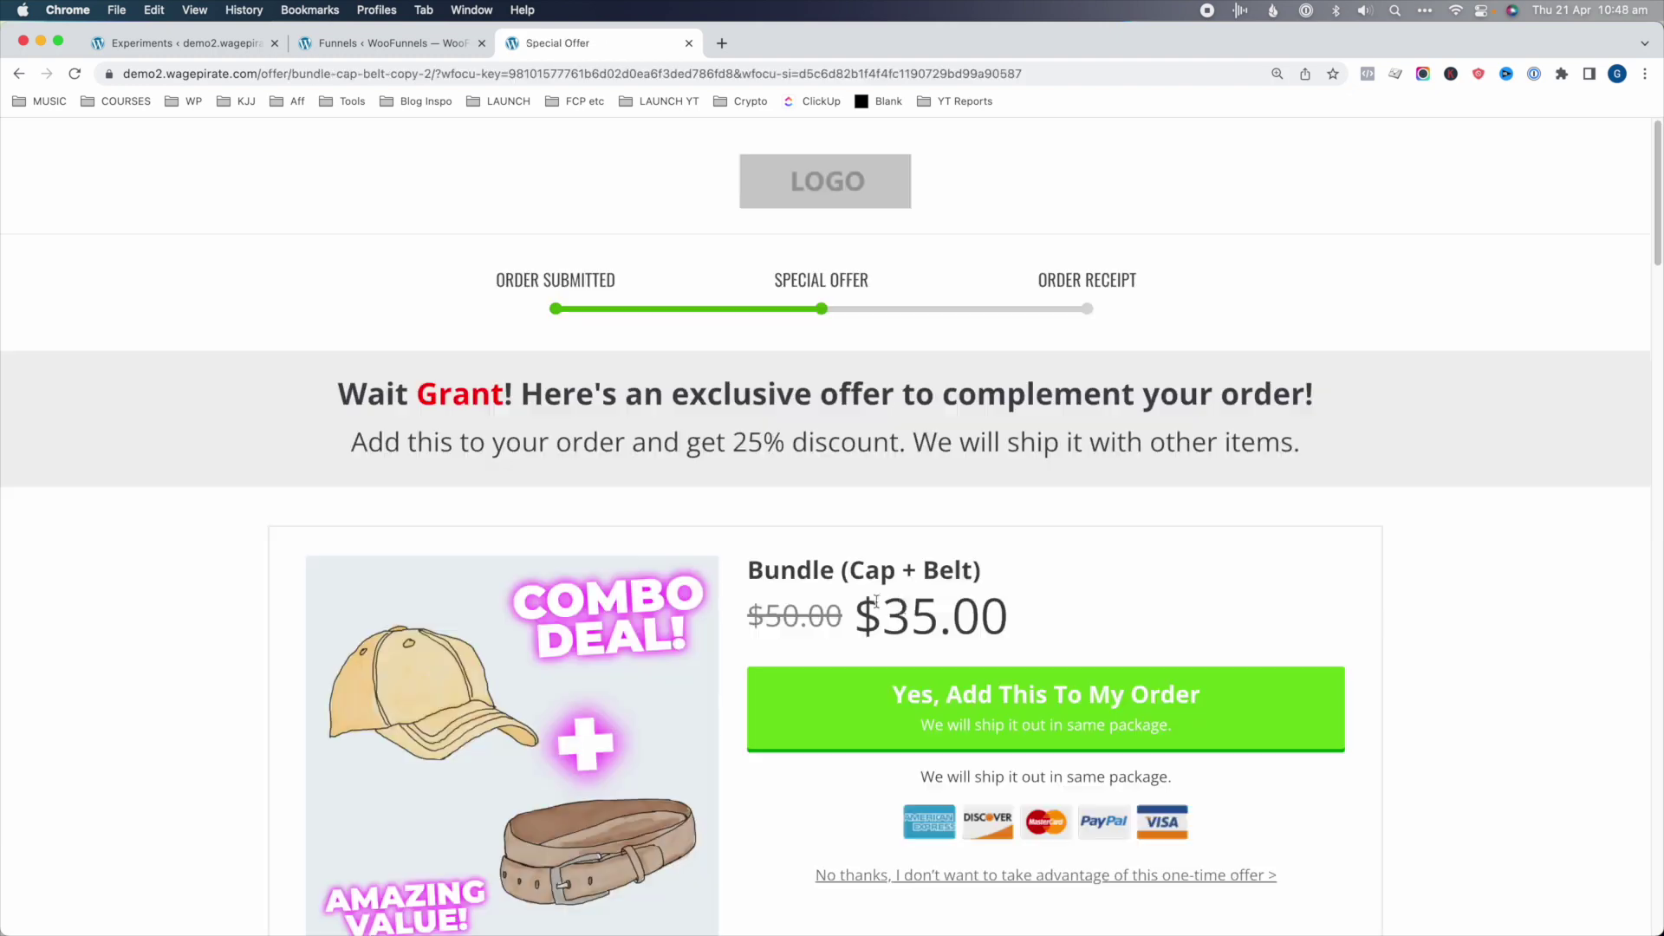
- Accept the $35 bundle upsell, then refresh the Pricing Test analytics
left_click_drag(915, 604, 981, 573)
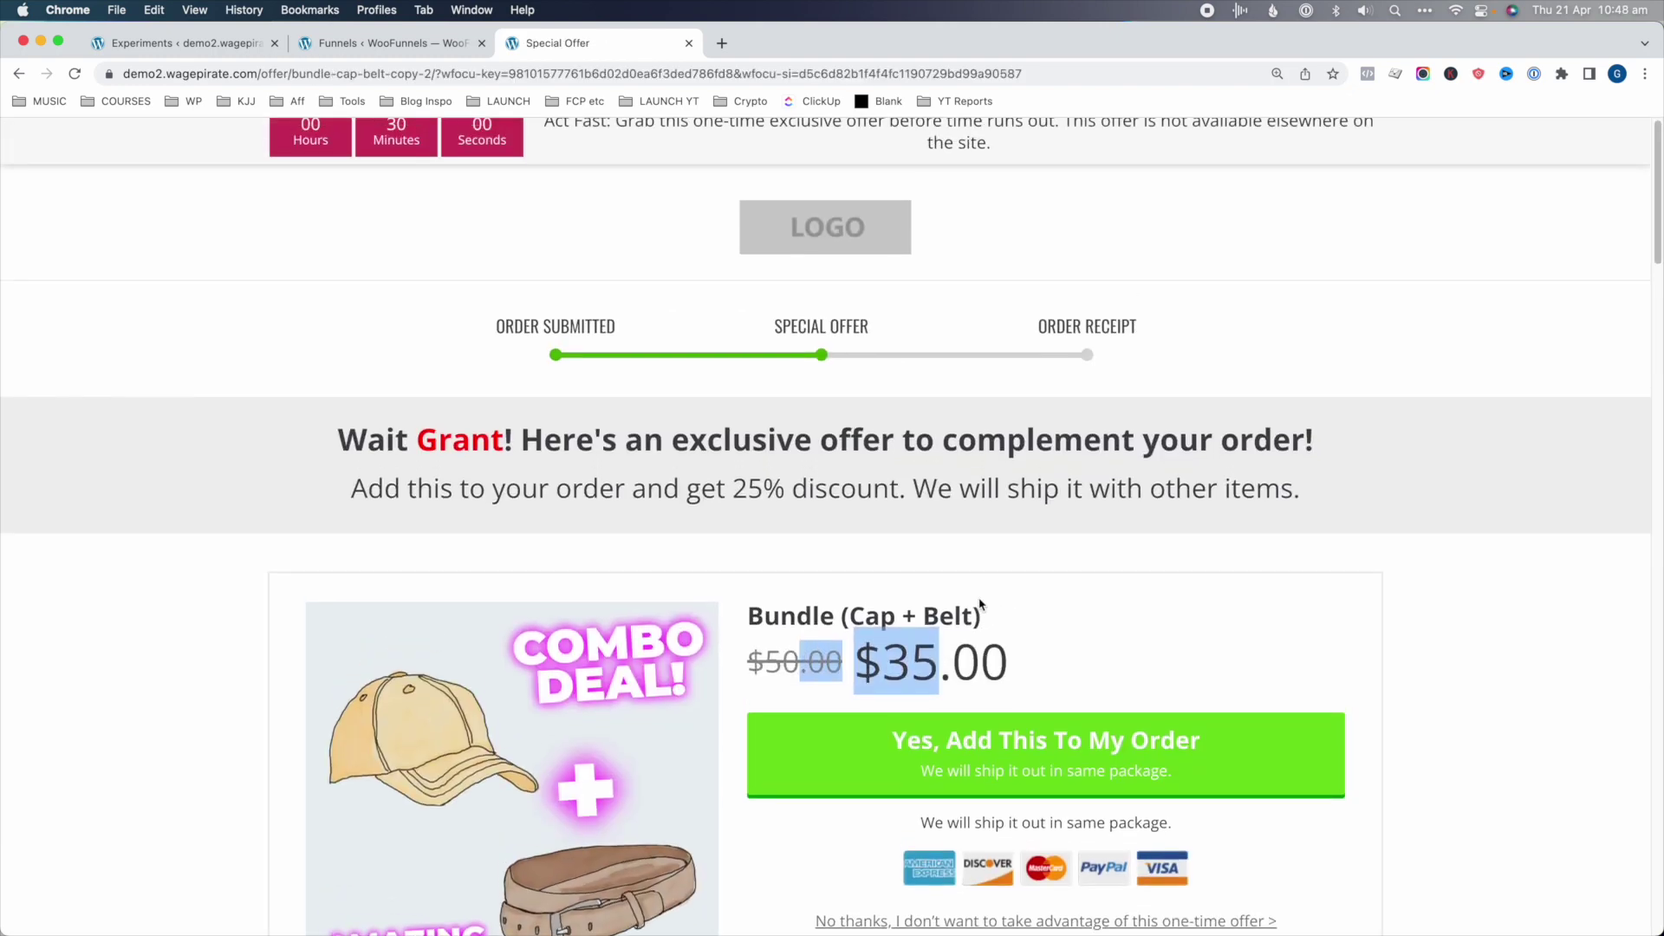
scroll(1023, 650, "down", 2)
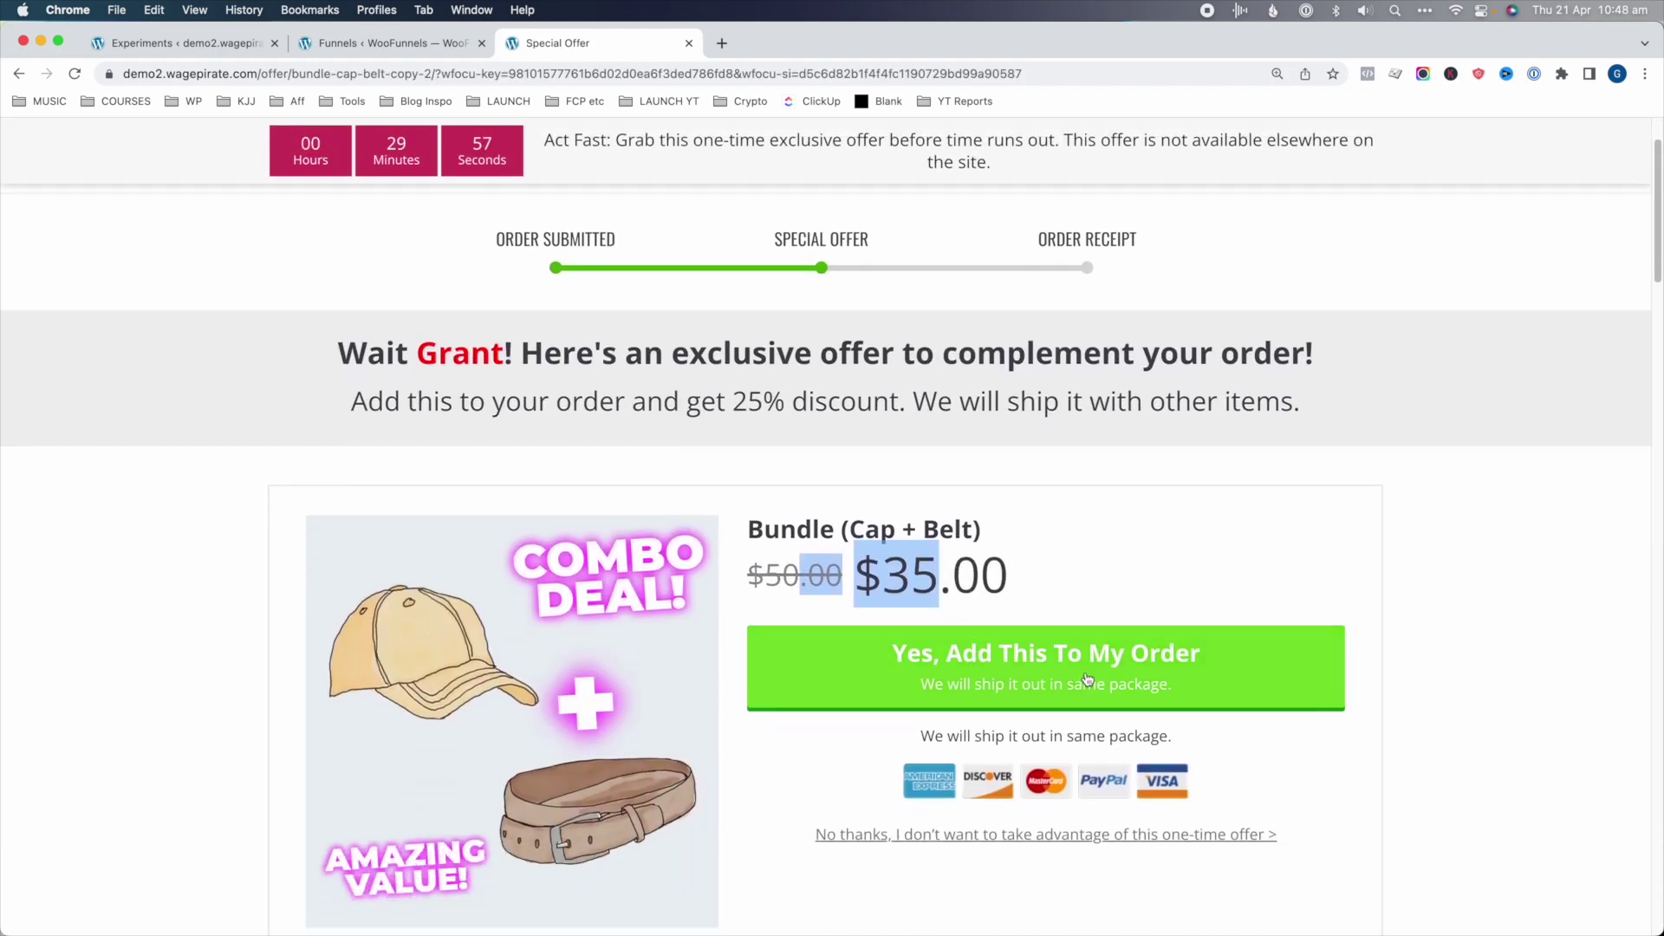
left_click(1097, 656)
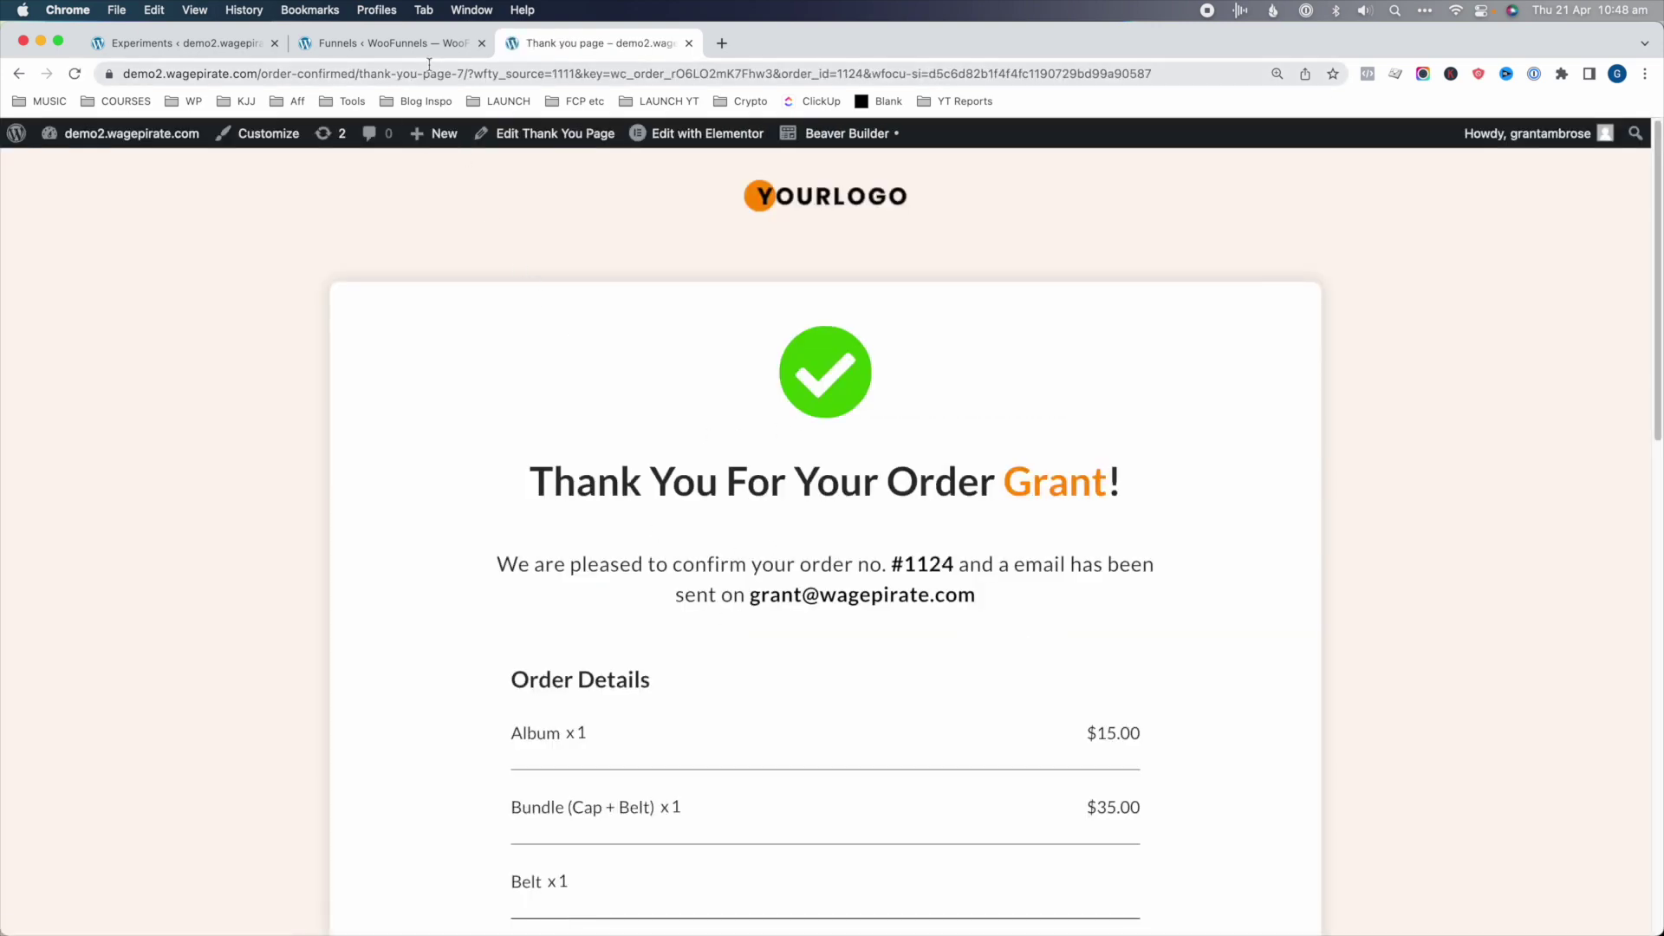
key("super+1")
key("super+r")
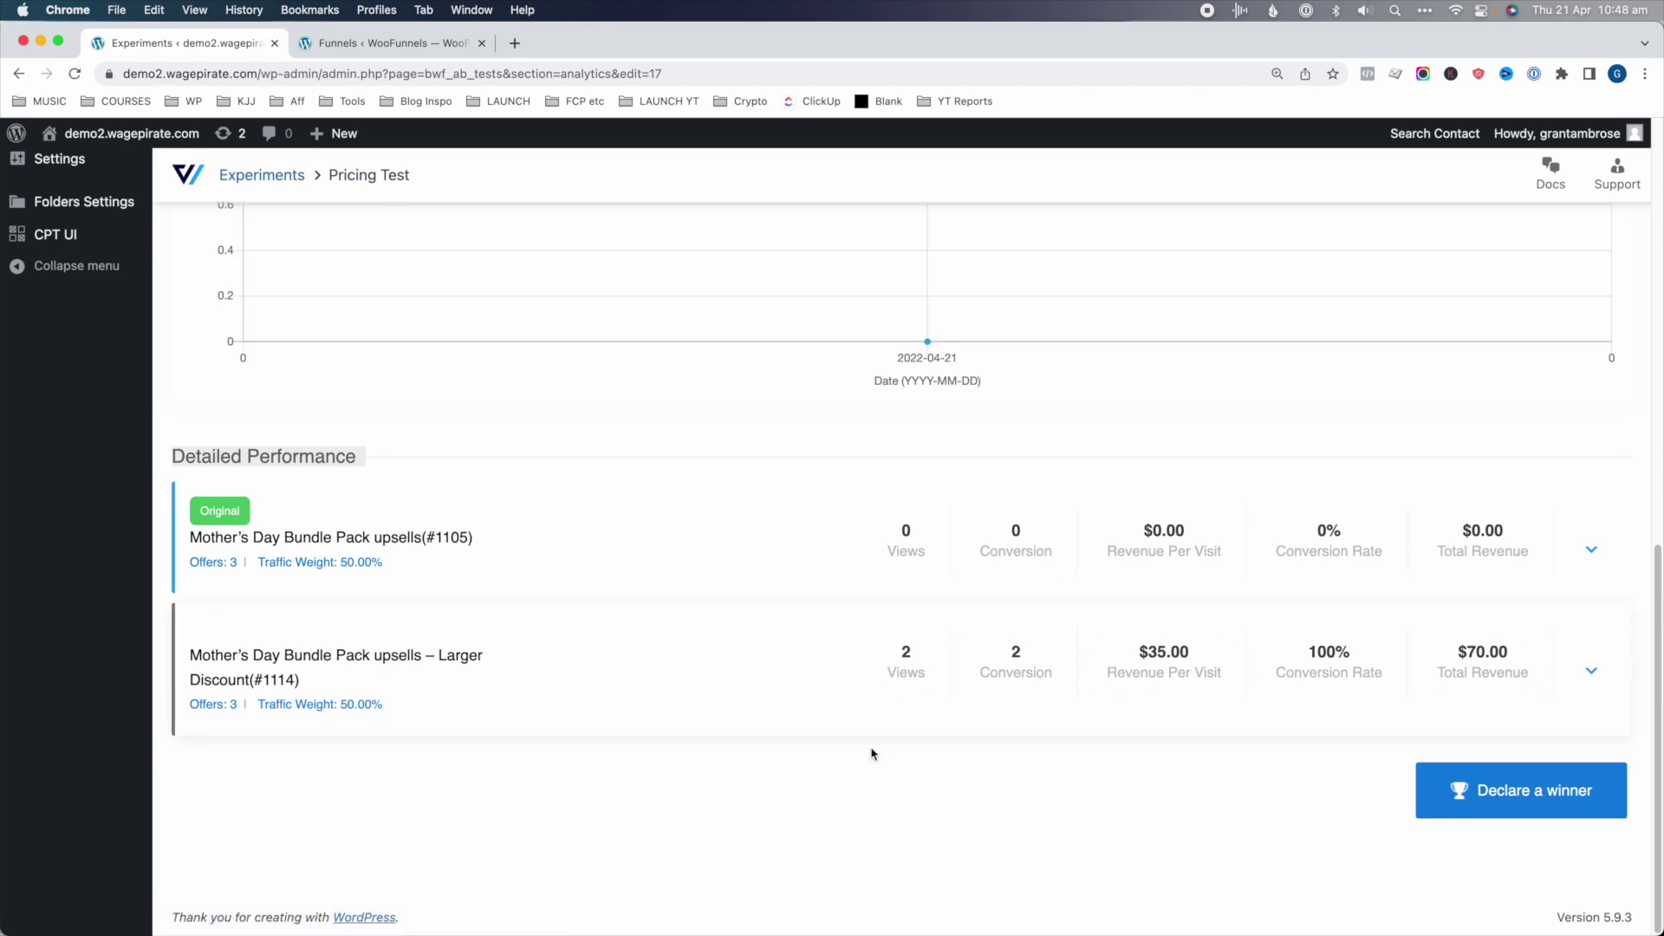
- Open the storefront in a new tab, add the Album, and place the order
mouse_move(130, 132)
left_click(61, 167)
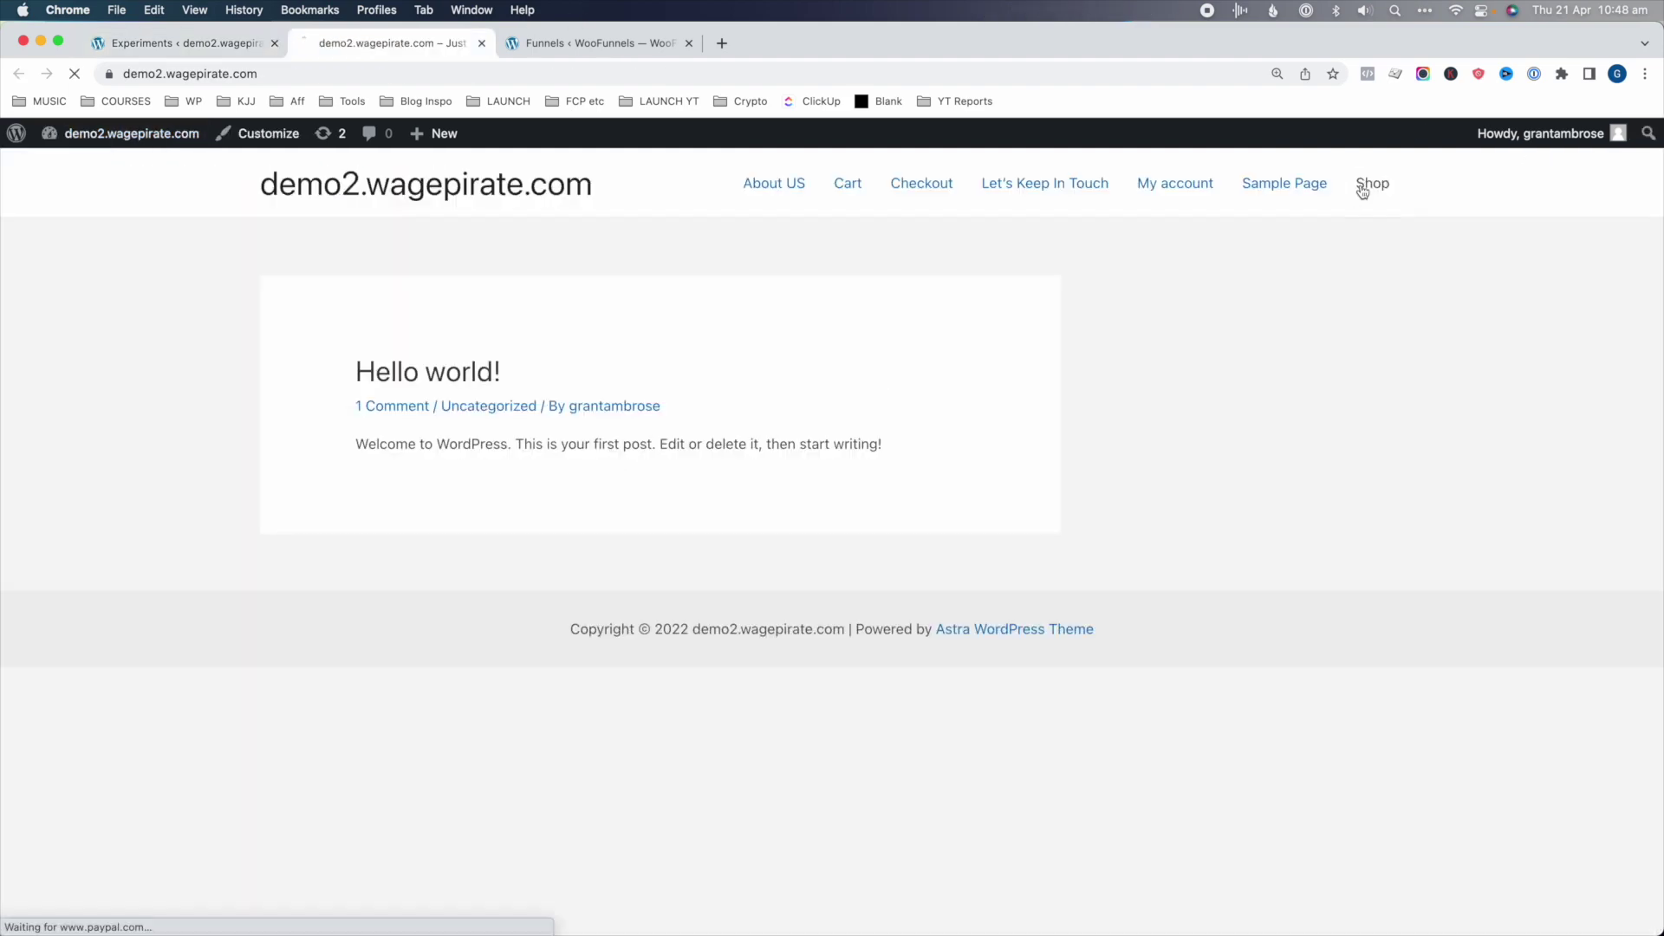
left_click(1371, 183)
left_click(319, 848)
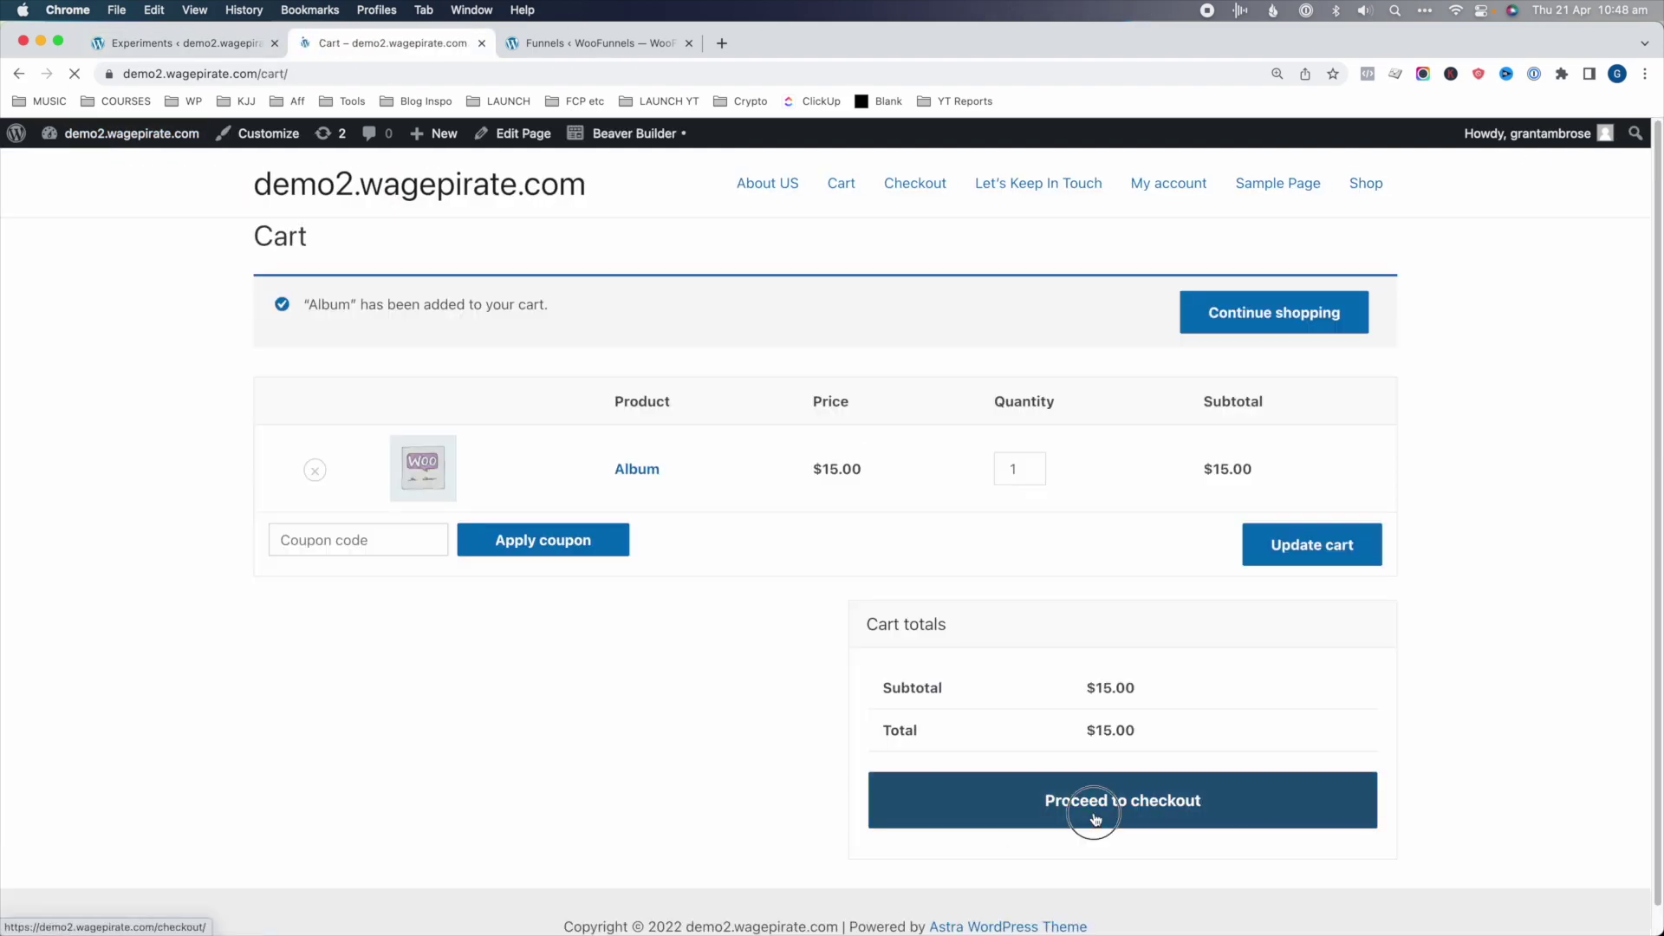
left_click(1138, 817)
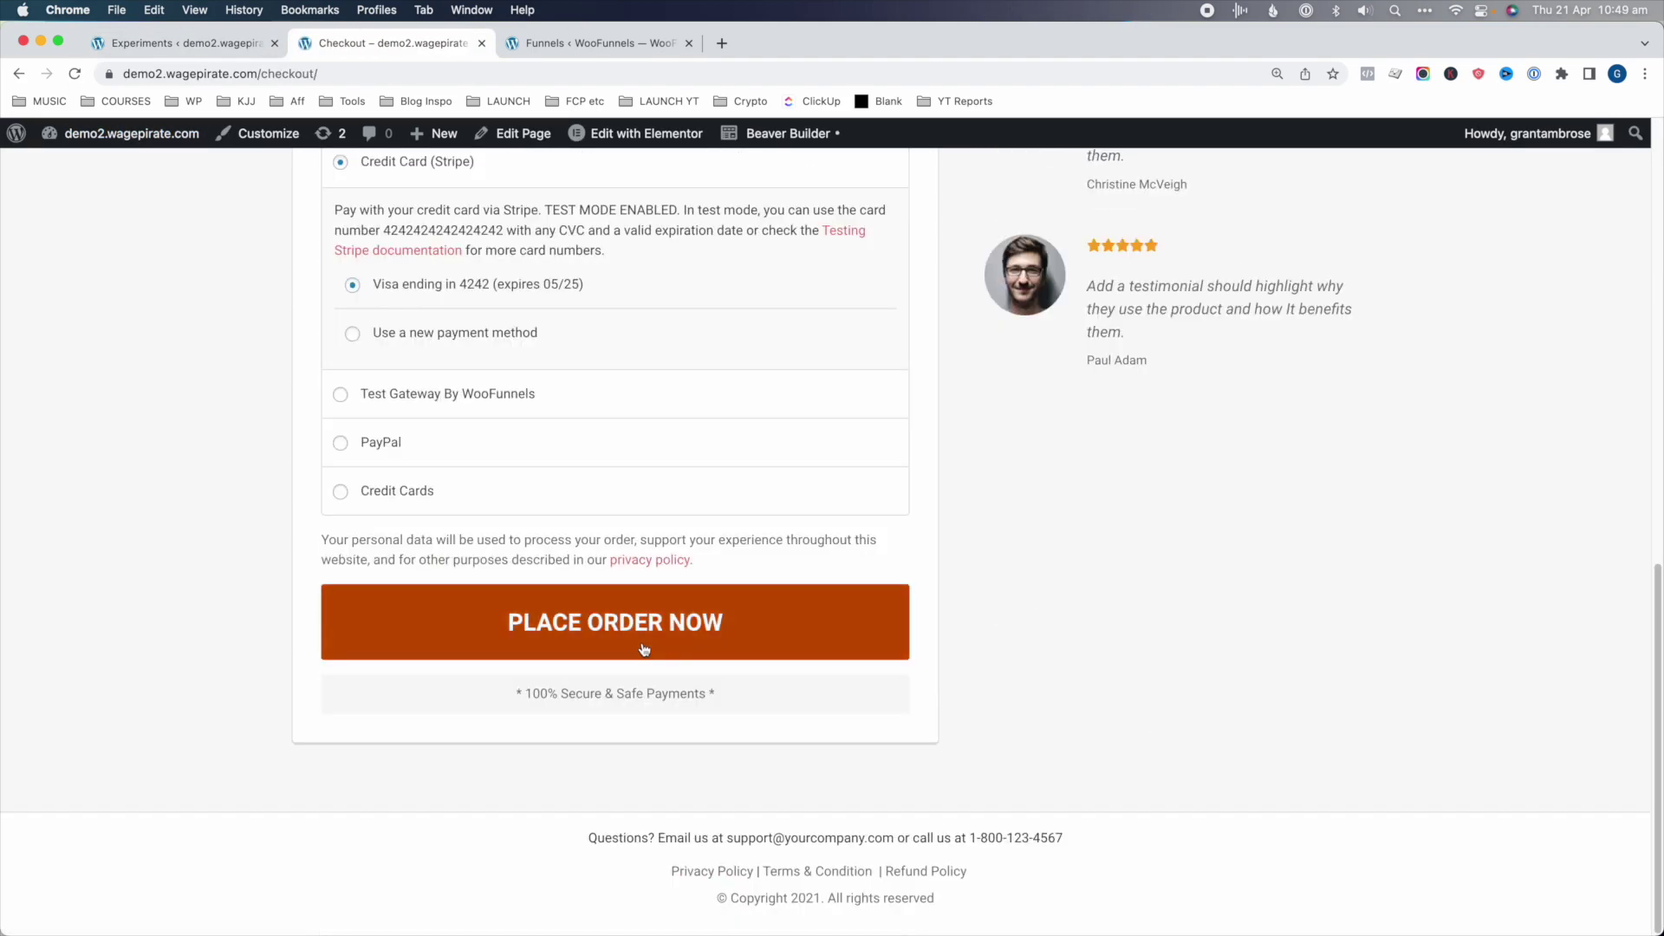
left_click(769, 634)
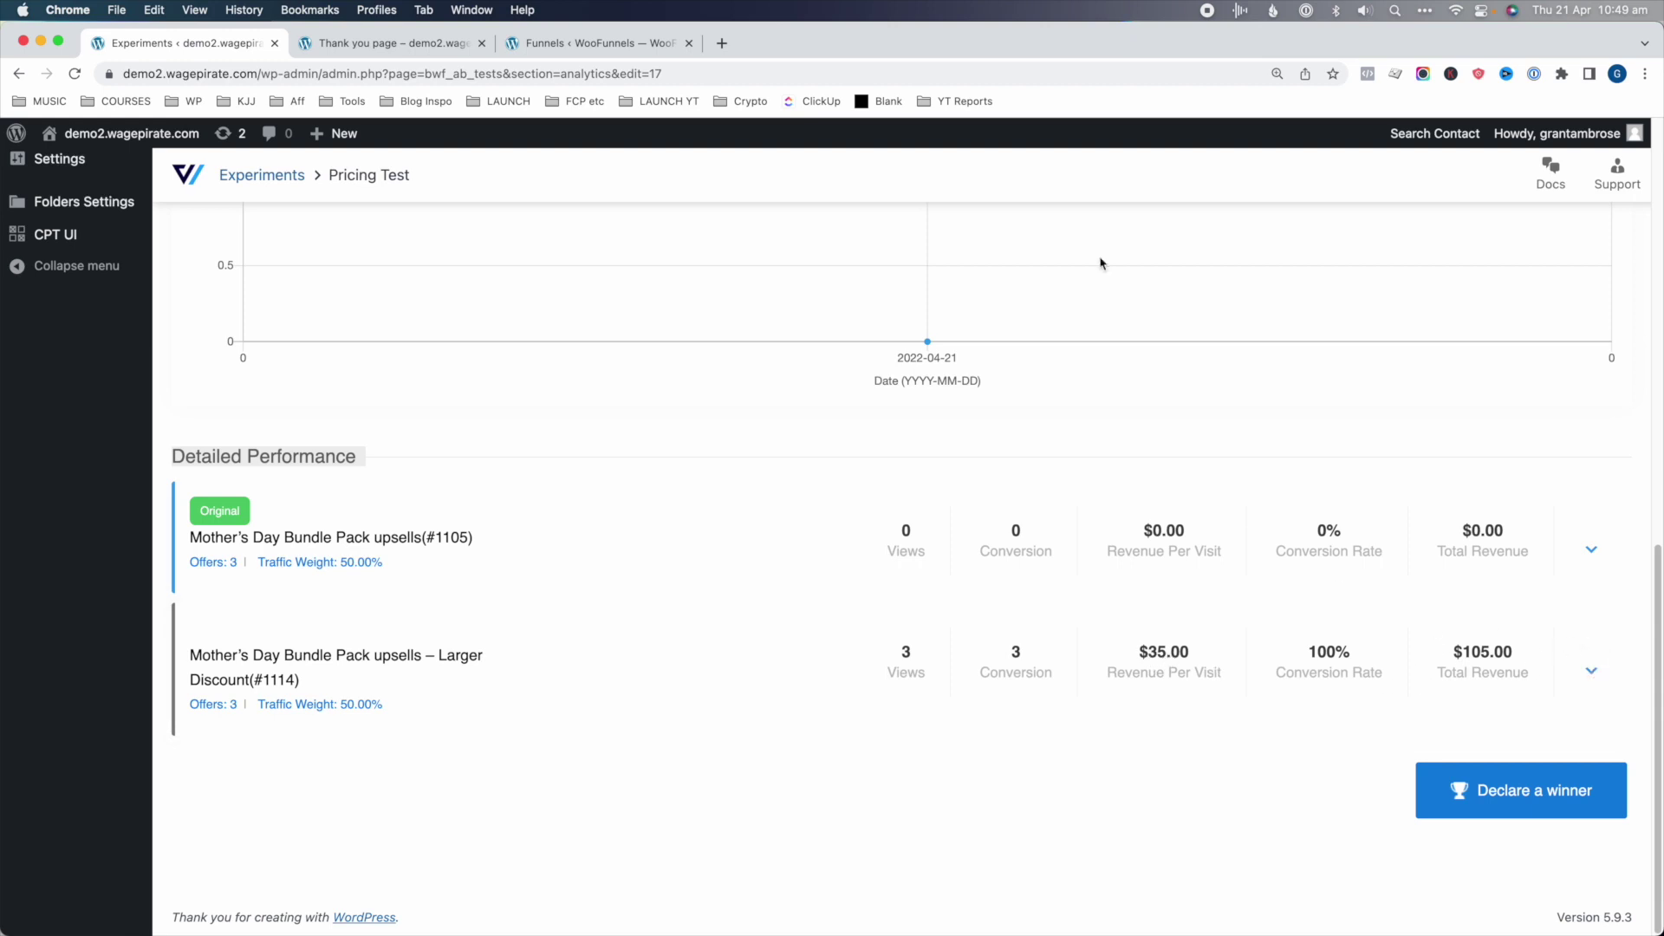
- Go back to the store's Shop page and place the test order
left_click(401, 48)
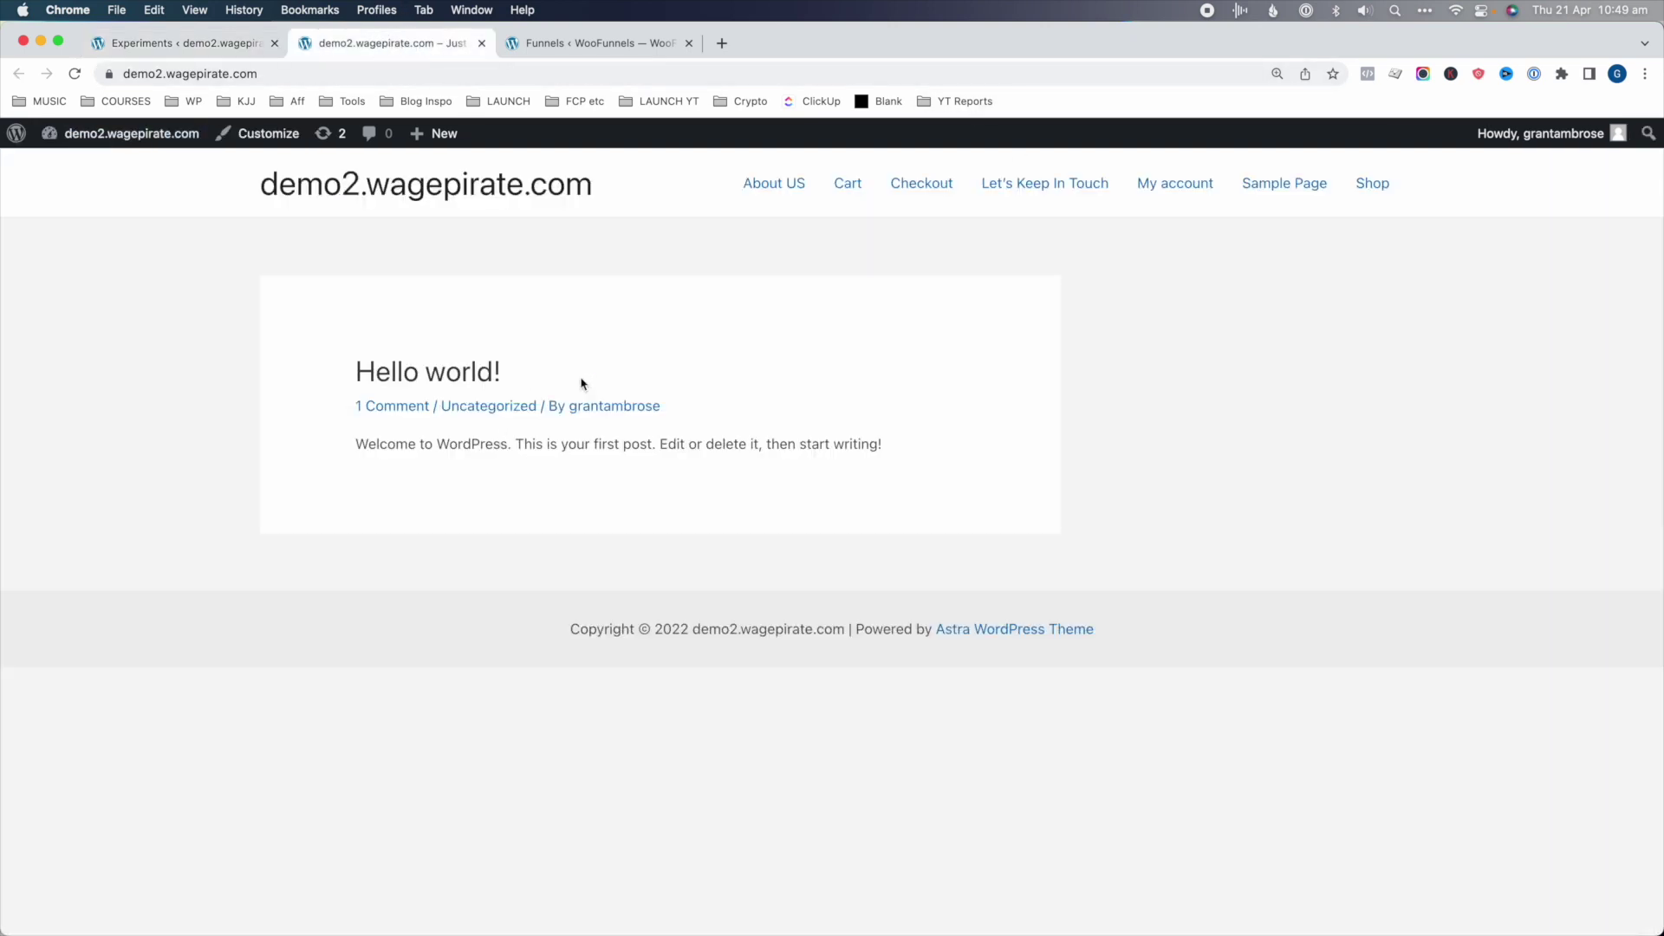
left_click(1371, 184)
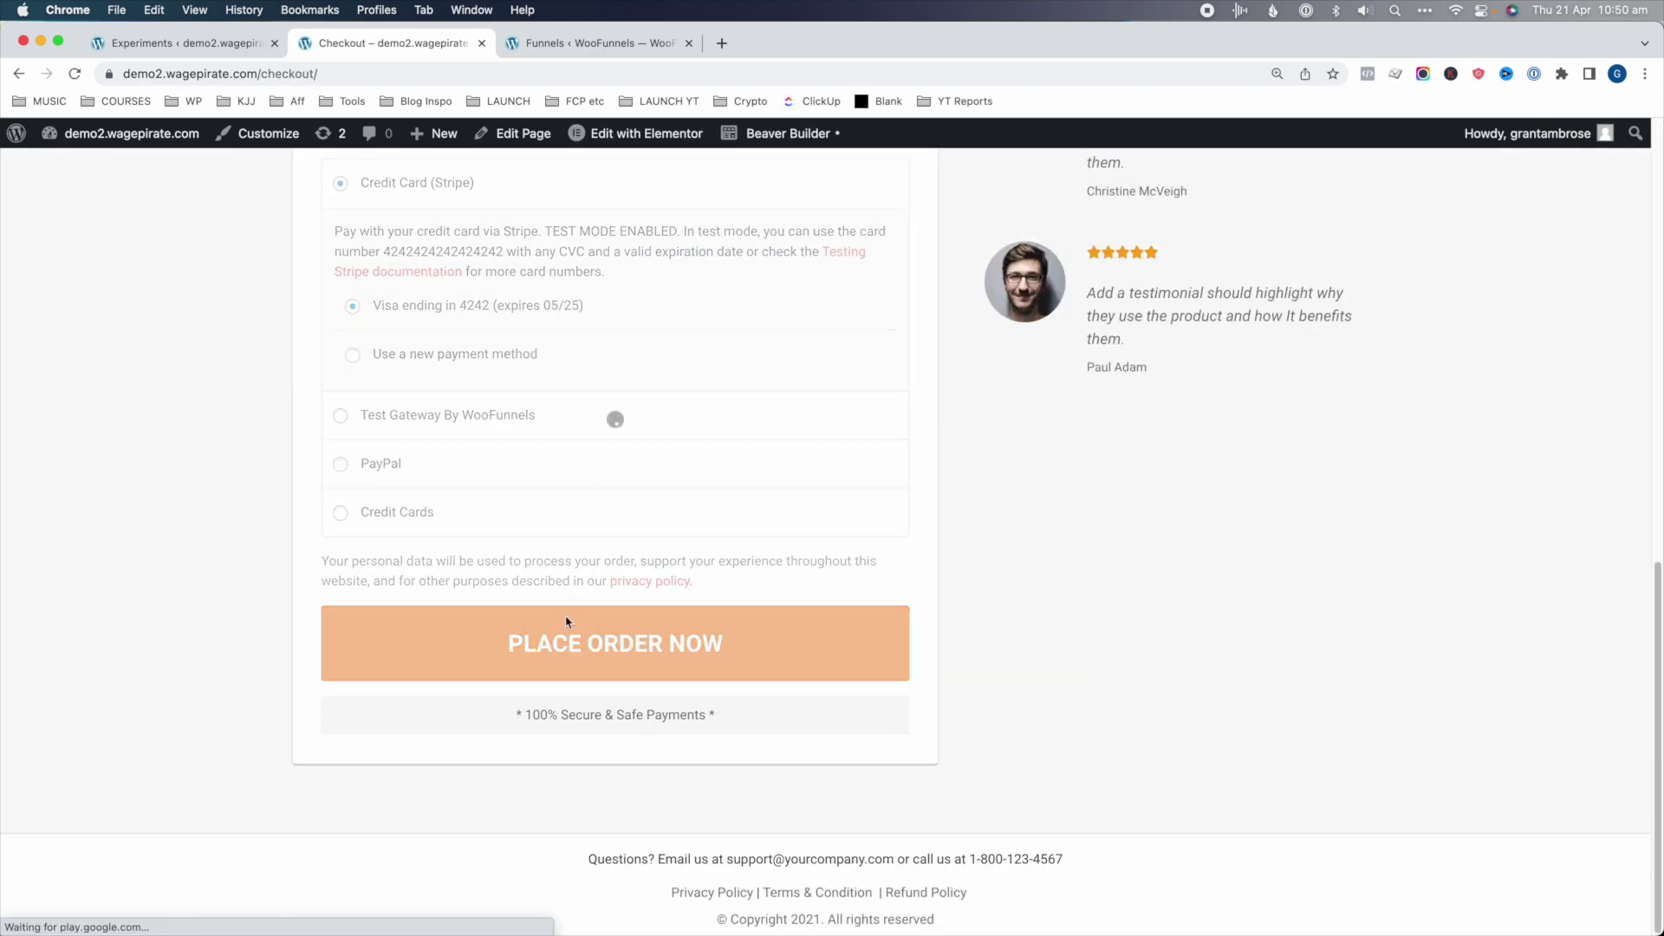
left_click(648, 657)
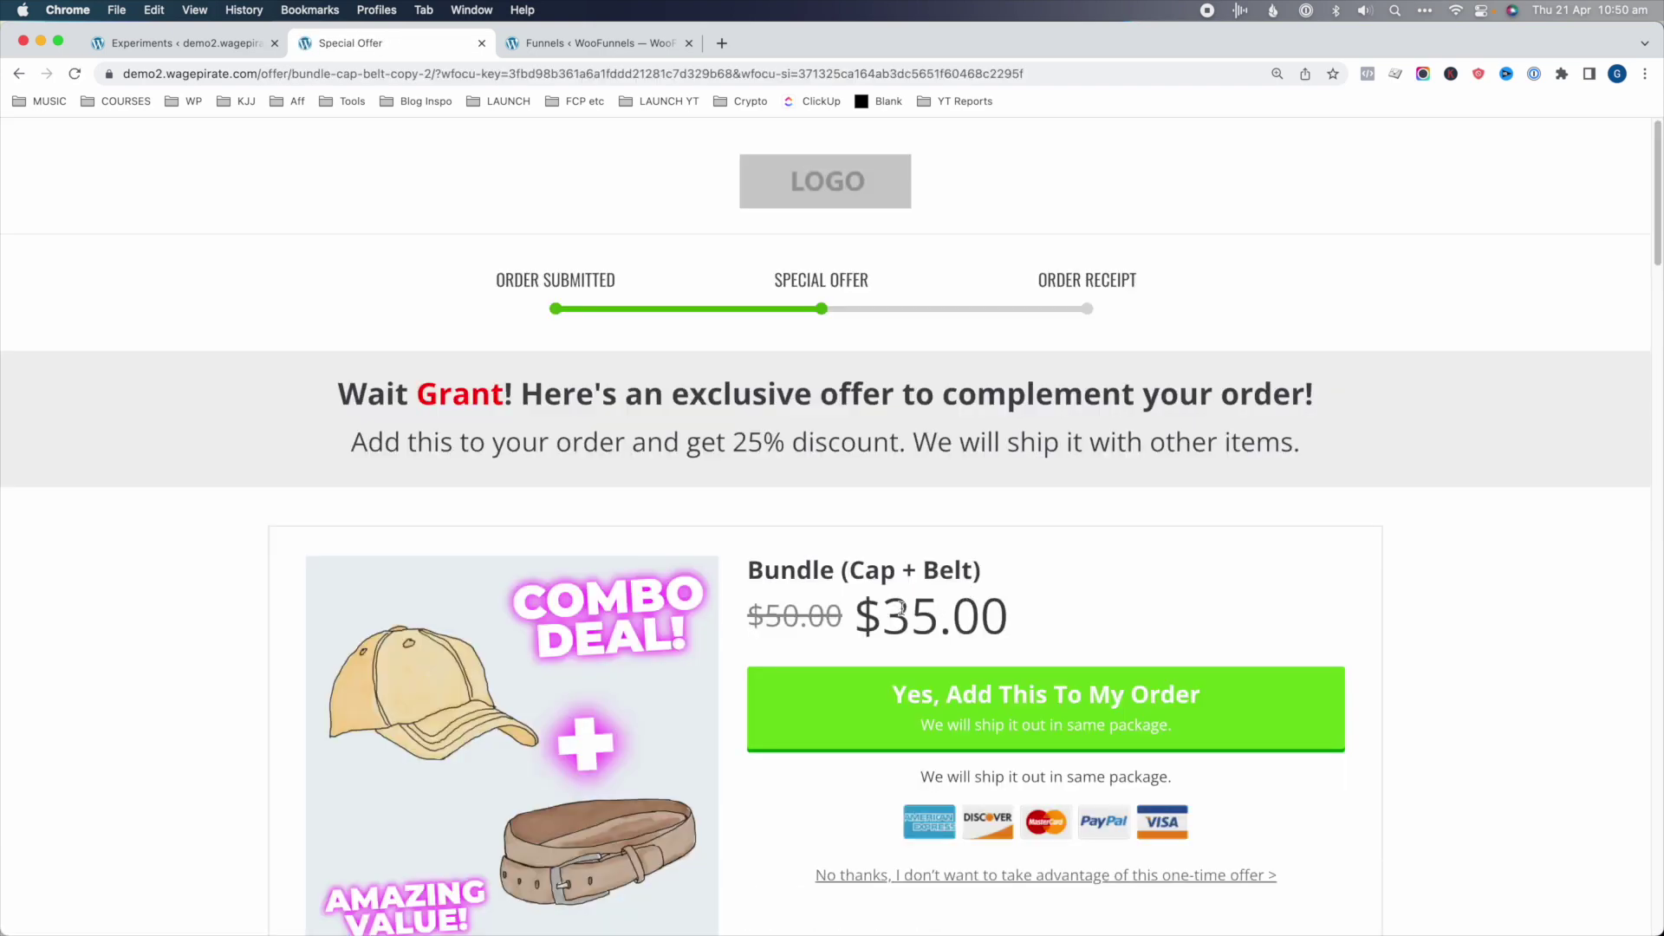
- Skip the $35.00 bundle upsell and accept the $15.30 Cap upsell
double_click(901, 610)
left_click(832, 617)
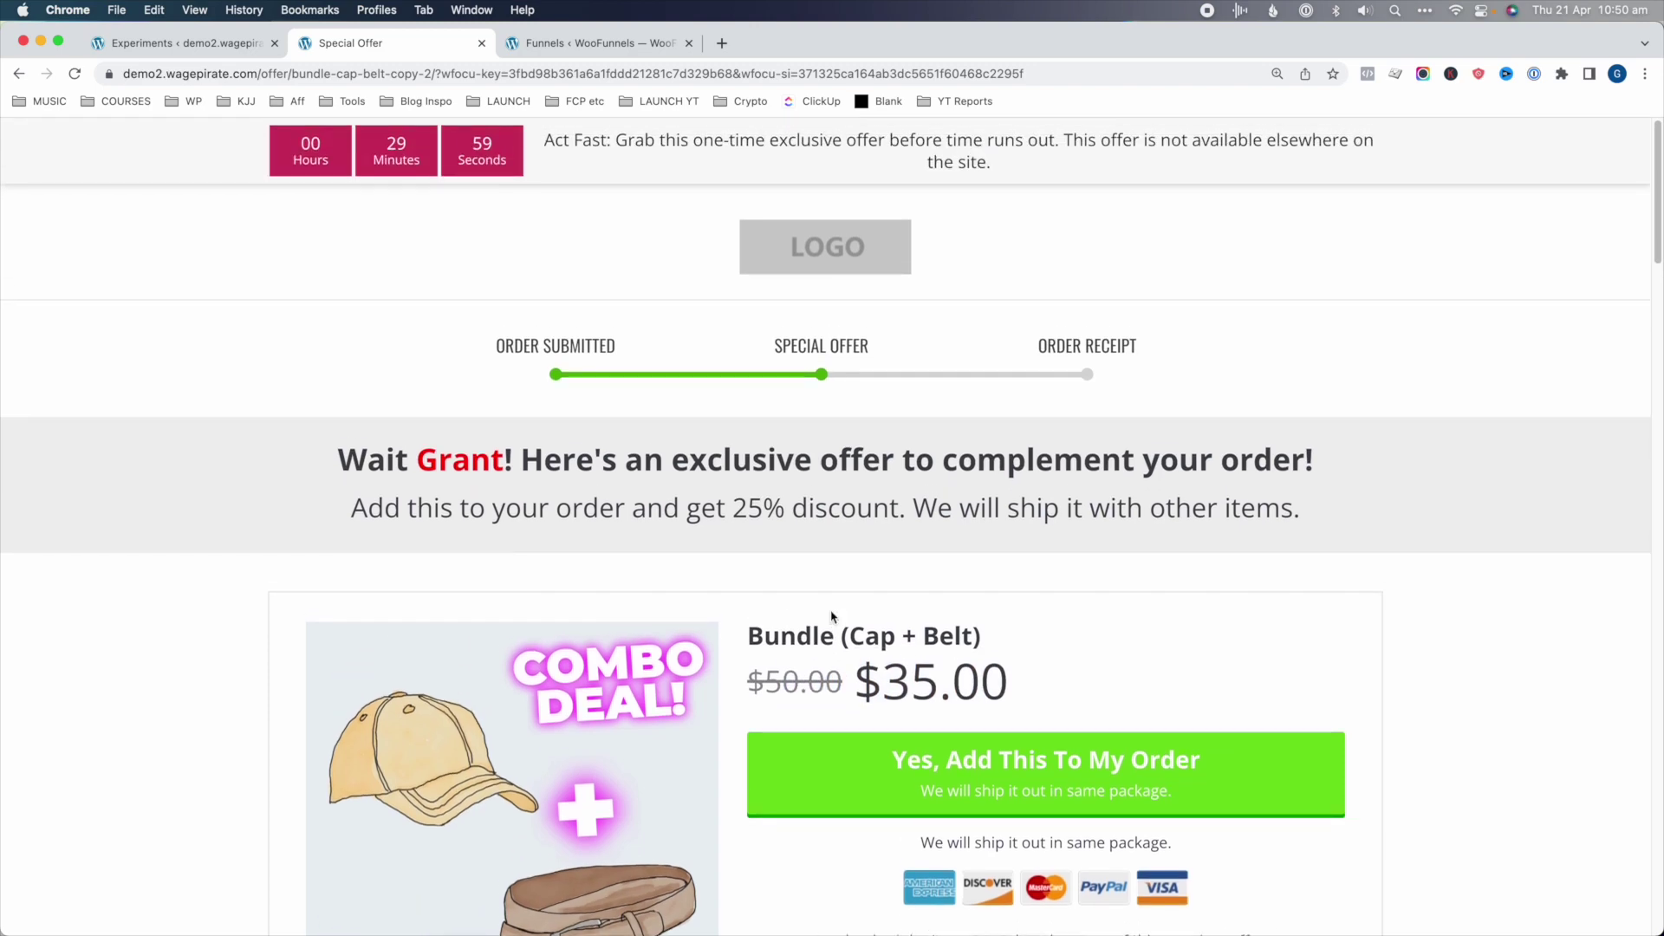
scroll(831, 616, "down", 5)
left_click(932, 521)
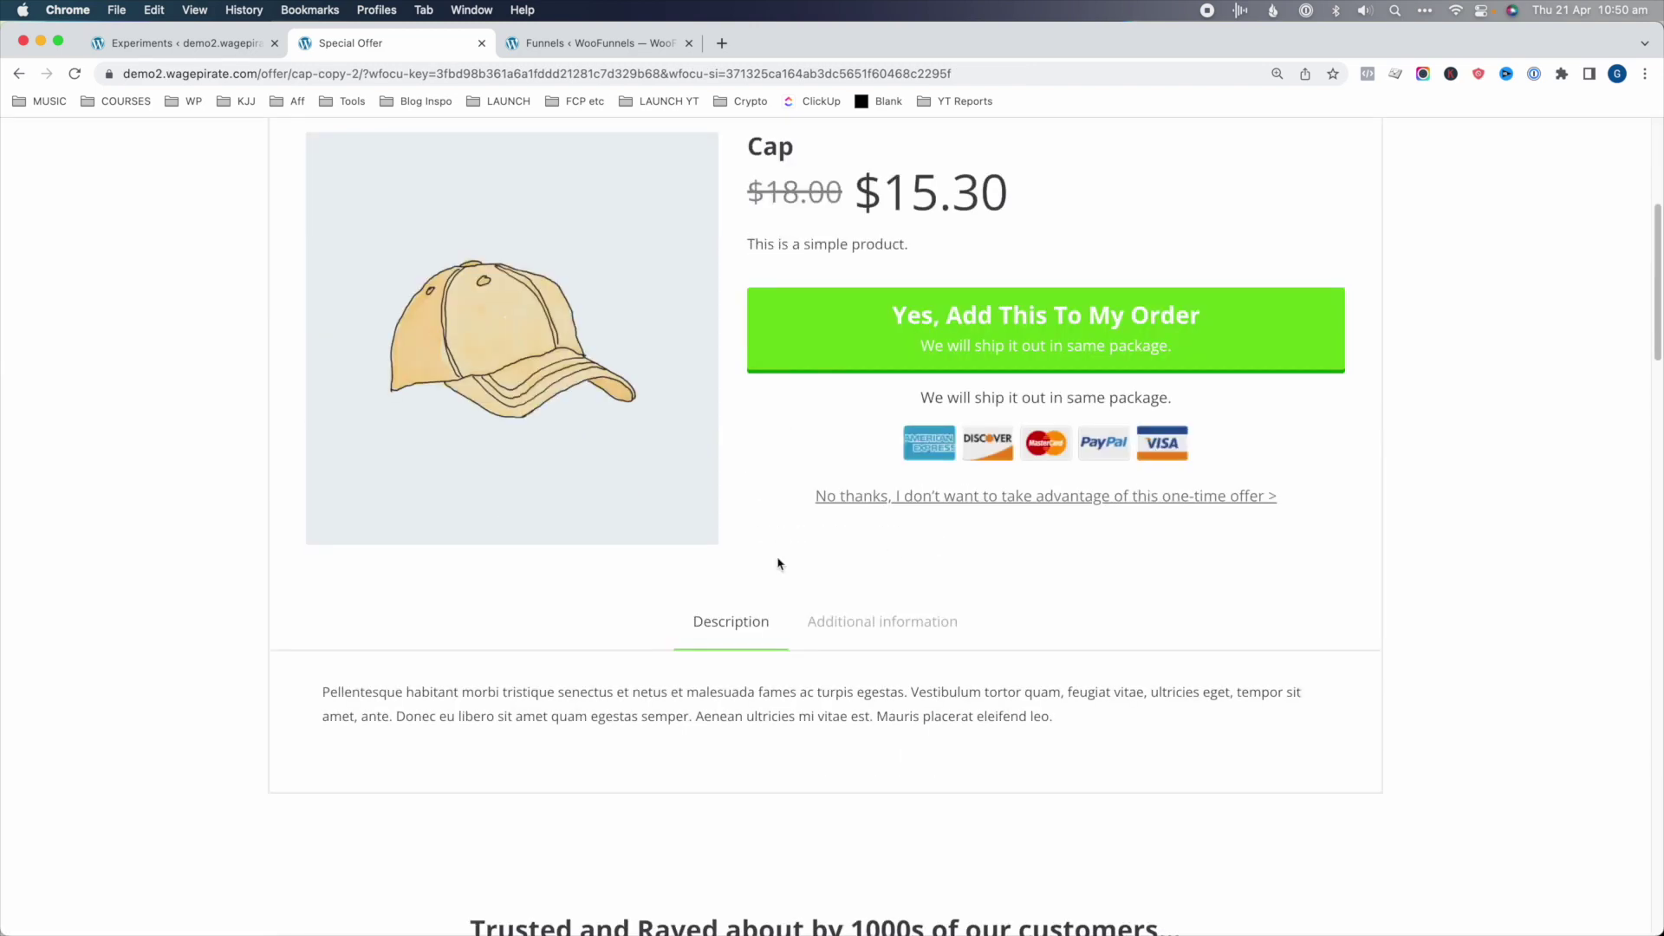
left_click(1000, 353)
left_click_drag(553, 481, 879, 555)
left_click(879, 554)
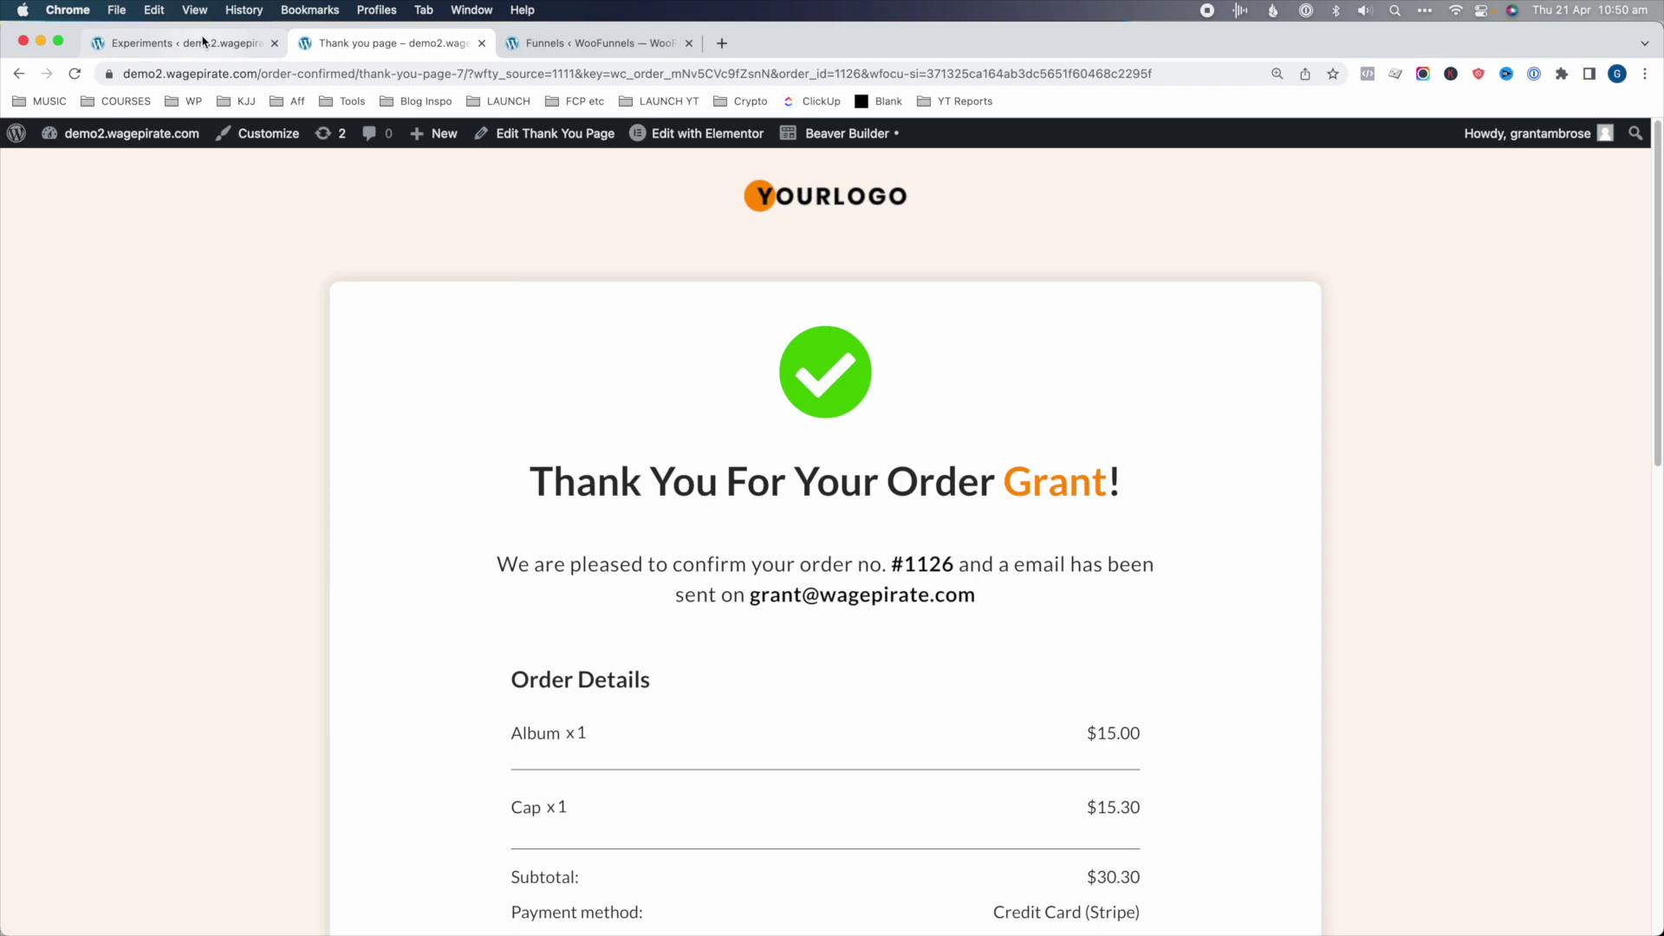
- Return to Pricing Test and open the Larger Discount variant's offer editor
left_click(182, 43)
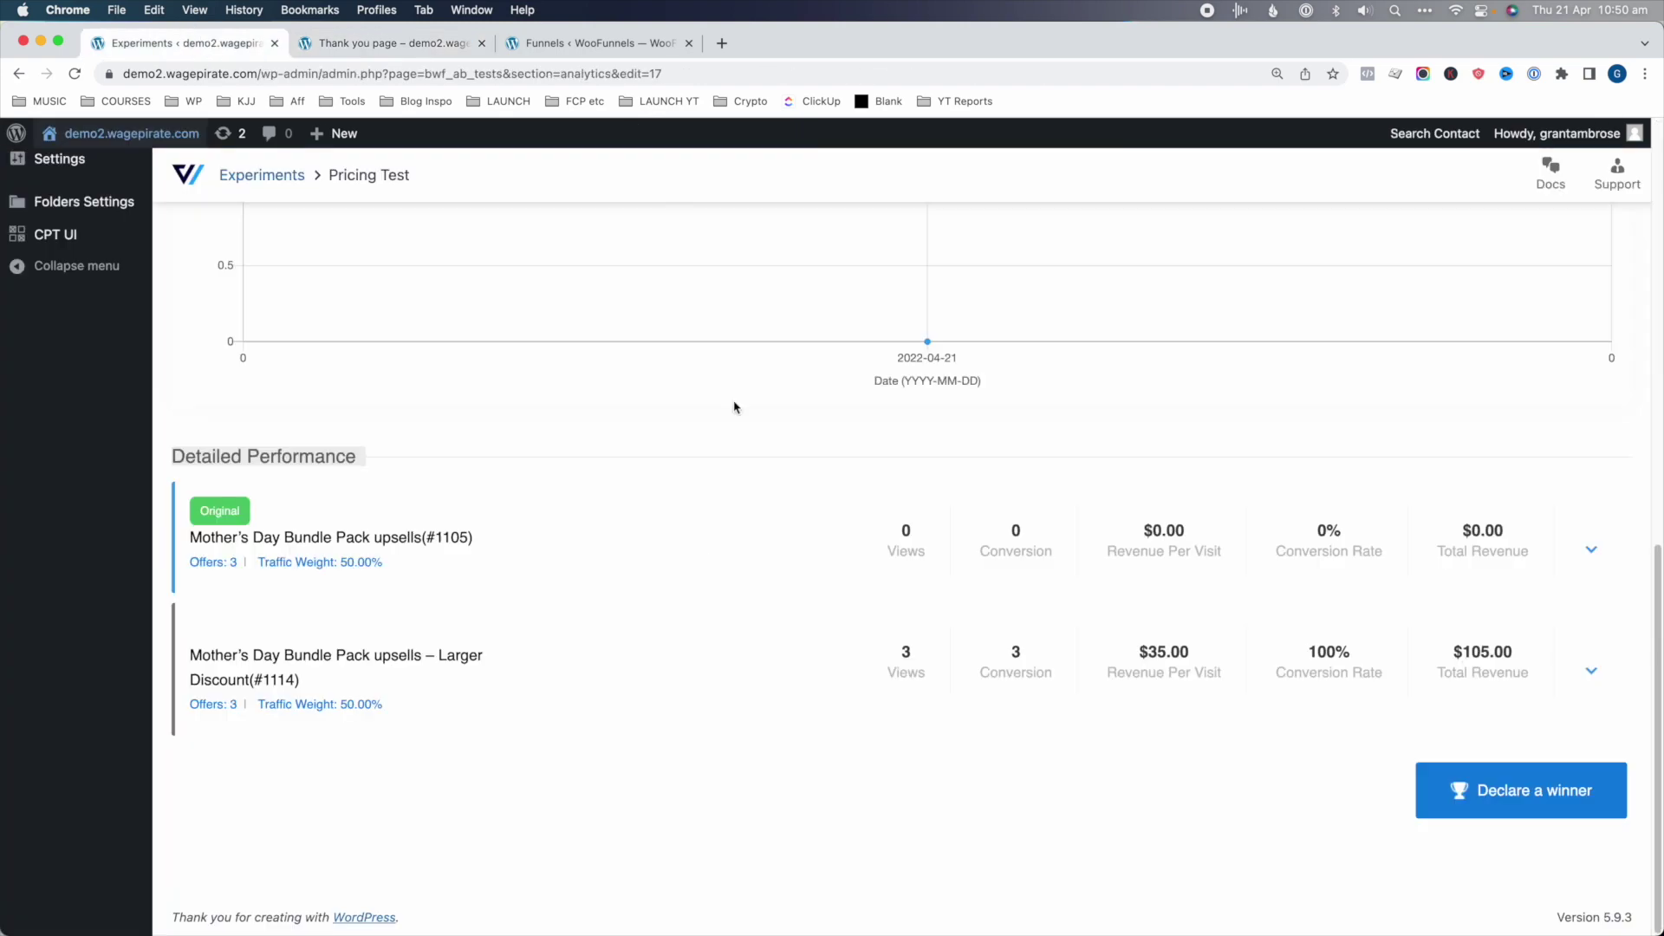
scroll(359, 588, "up", 10)
scroll(408, 373, "up", 2)
left_click(253, 322)
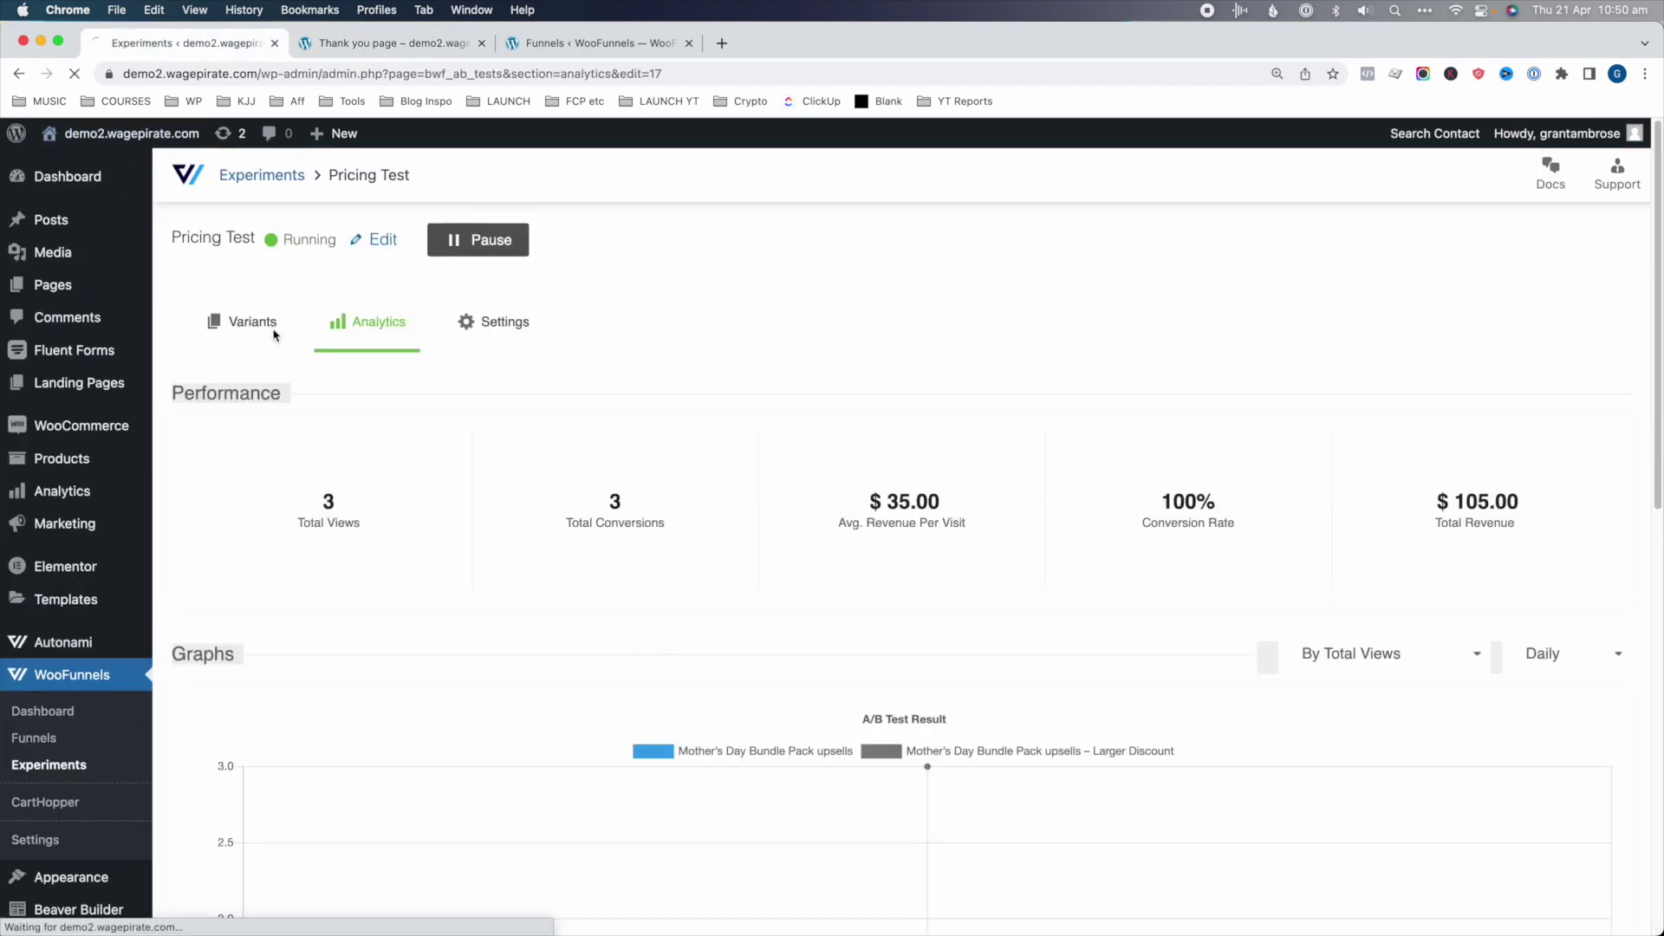
left_click(503, 556)
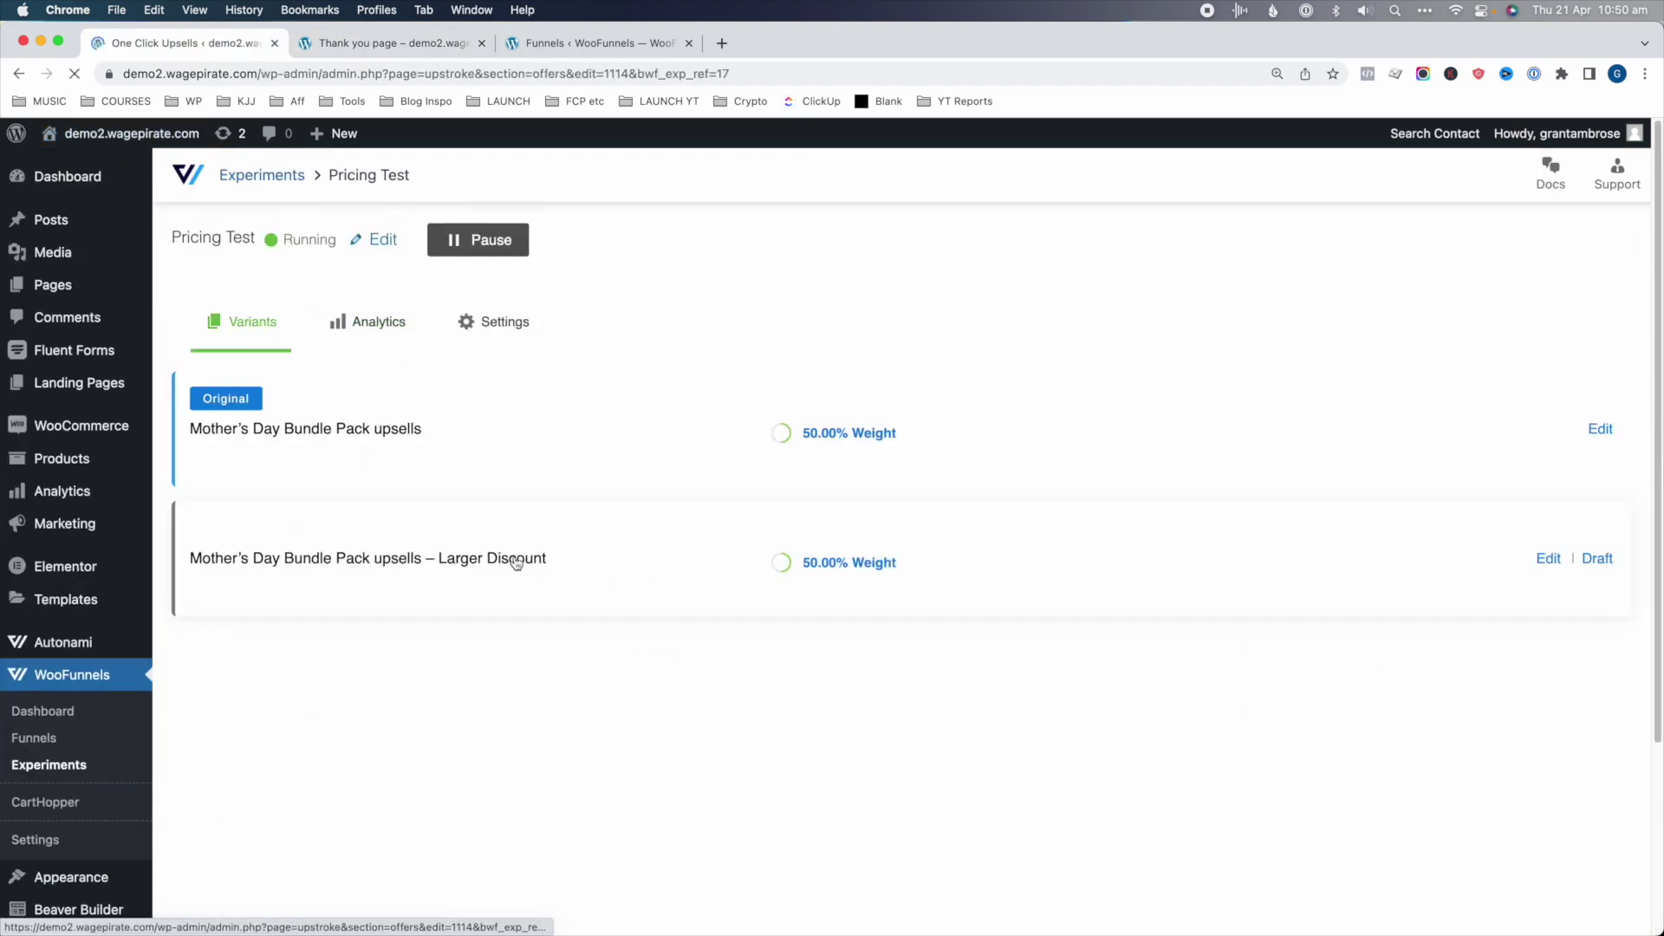
- Route the Cap Copy offer's accepted and rejected paths both to Belt Copy and save
scroll(390, 398, "down", 8)
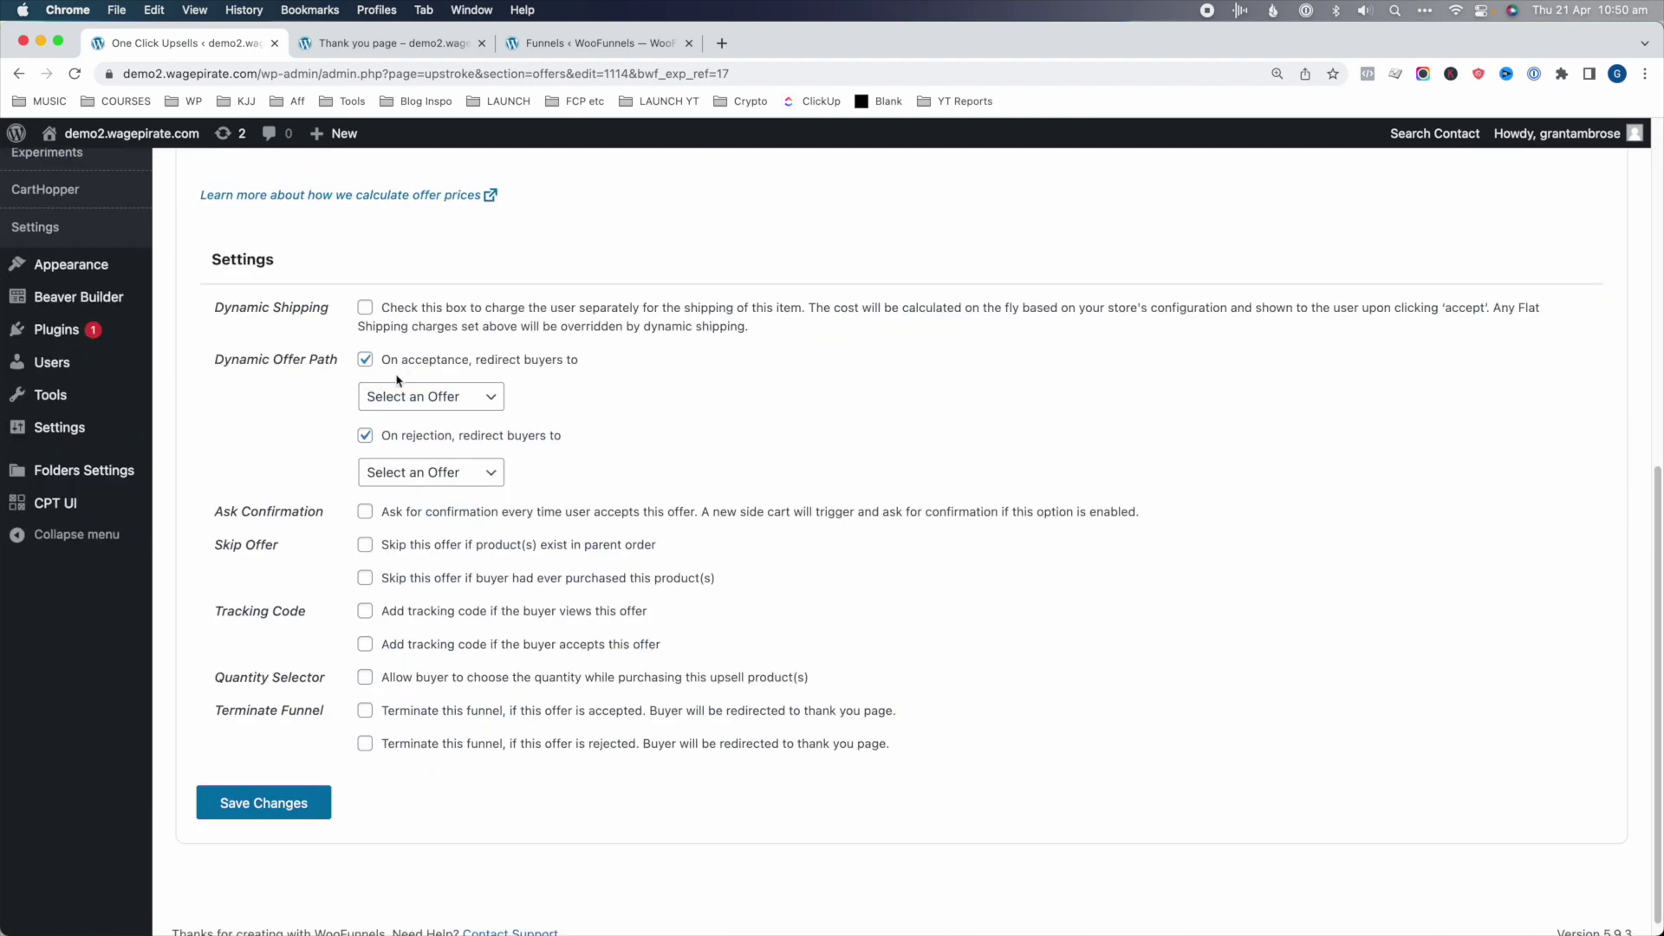
left_click(443, 392)
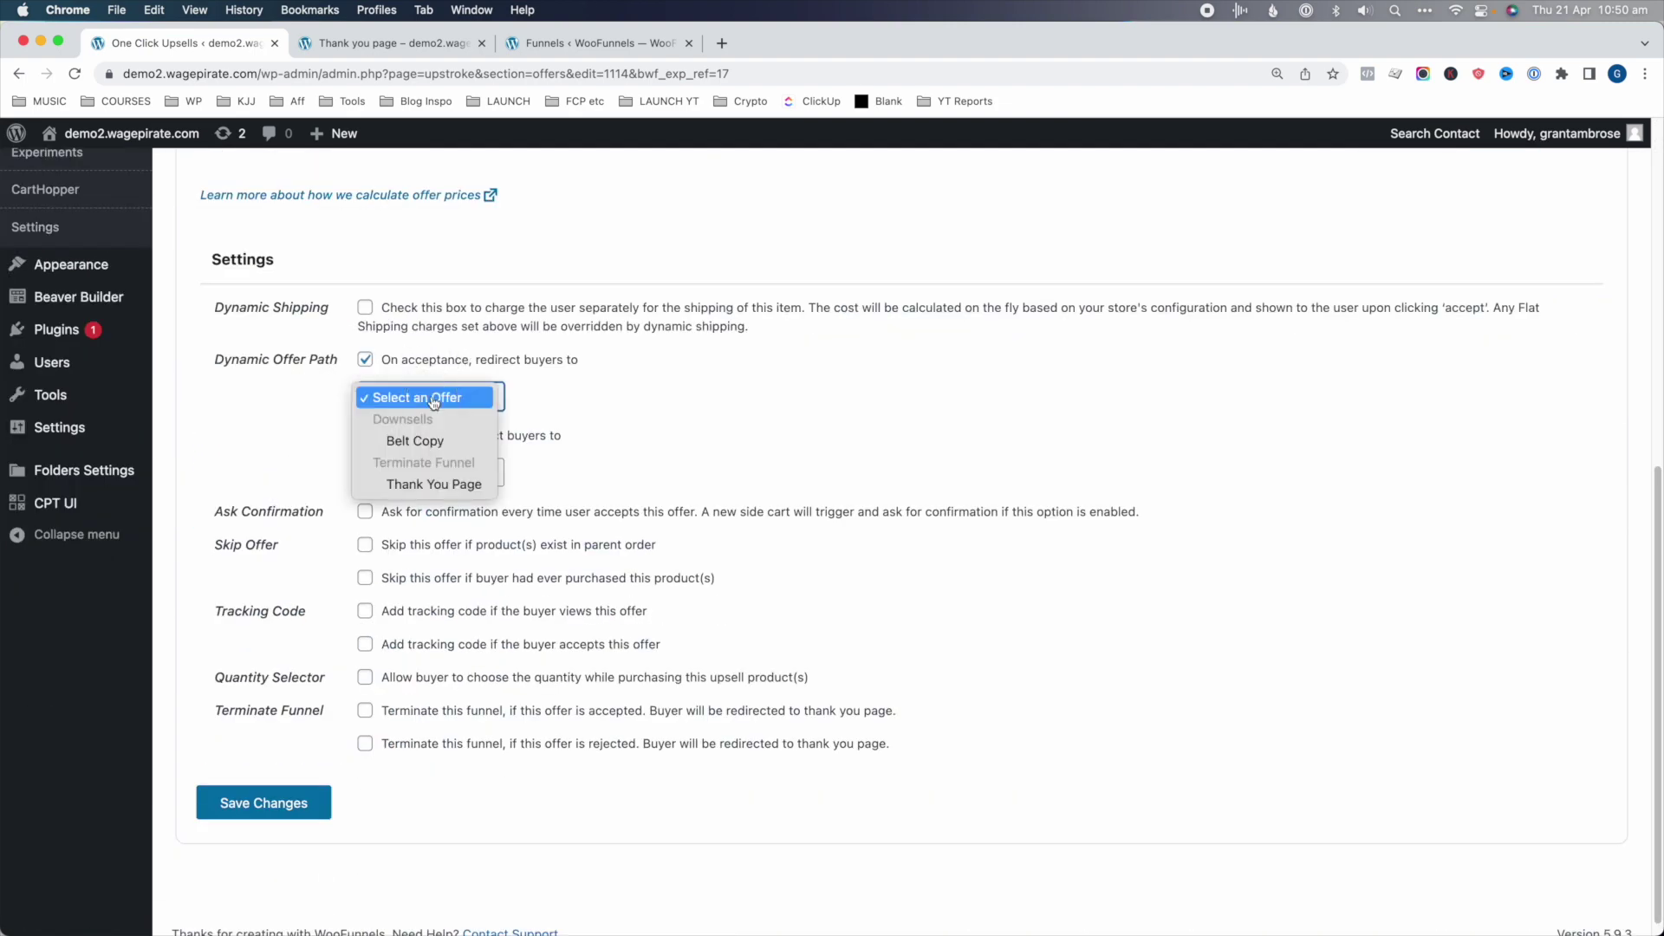
left_click(435, 436)
left_click(434, 473)
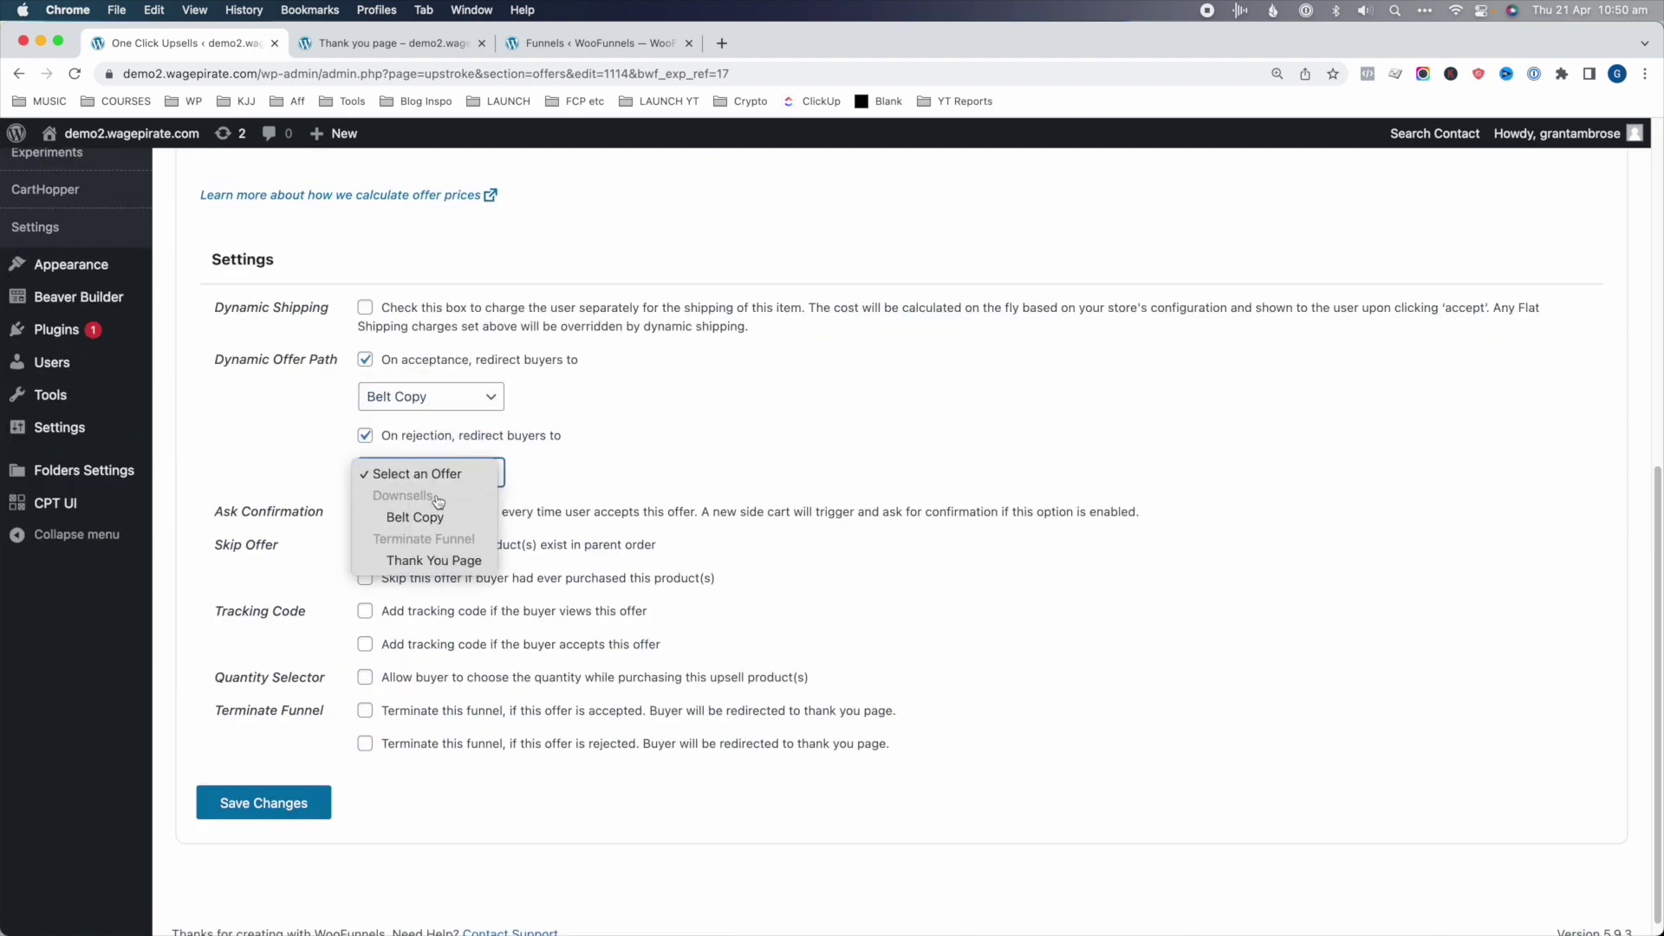
left_click(440, 519)
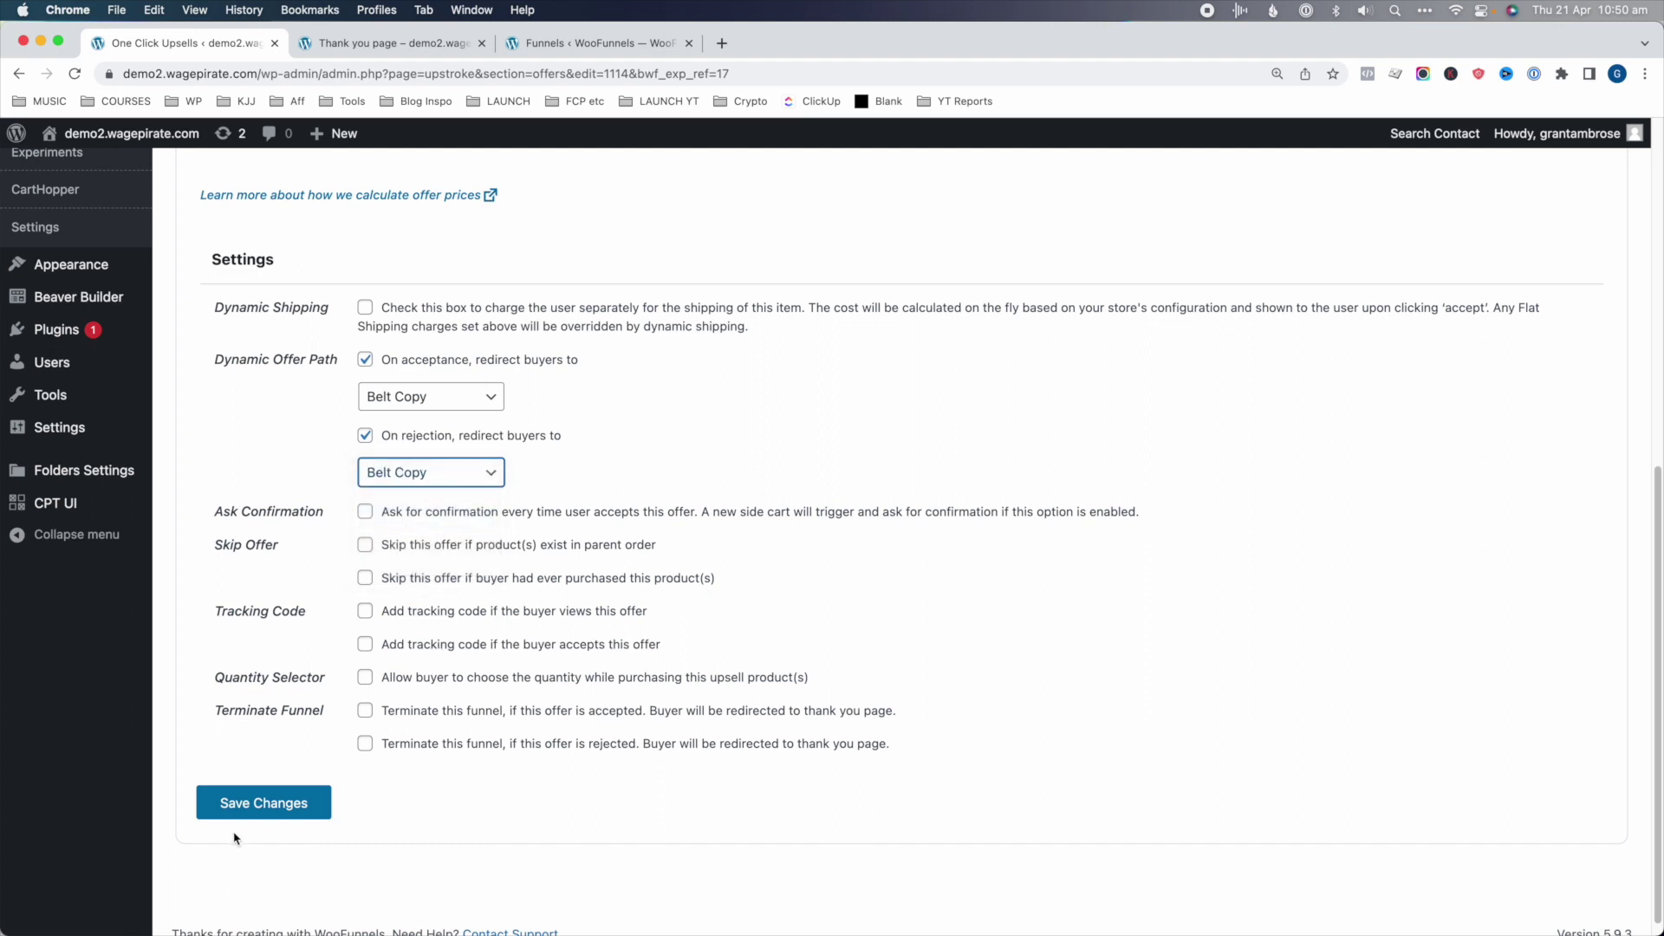
left_click(260, 804)
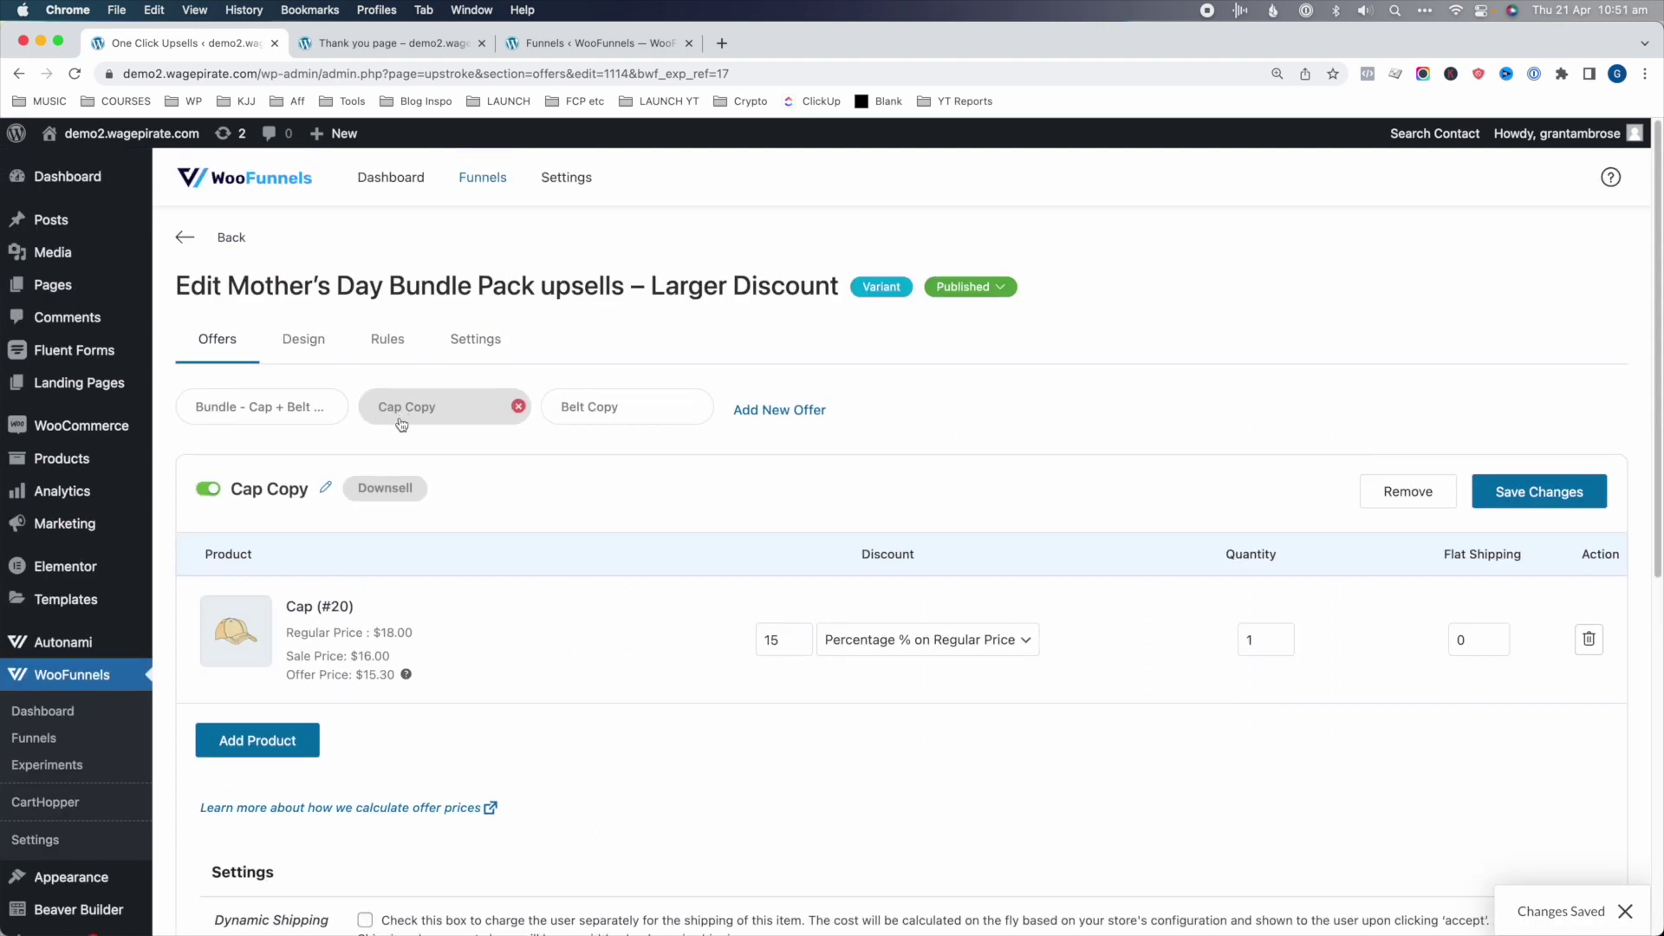
left_click(562, 408)
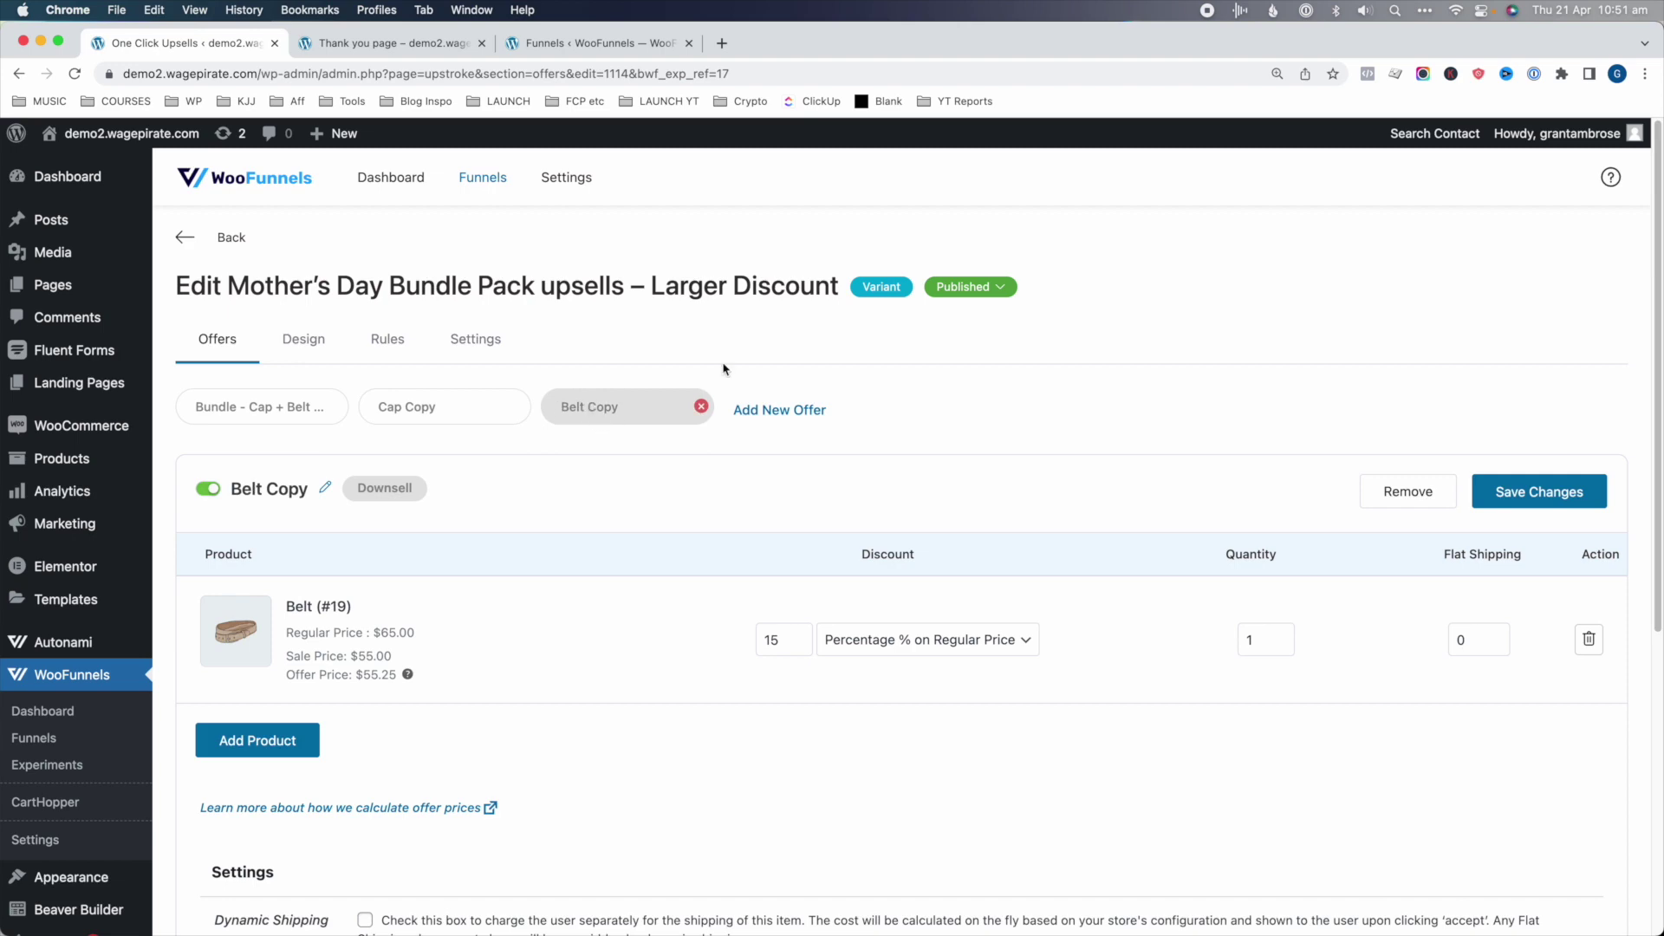
left_click(196, 242)
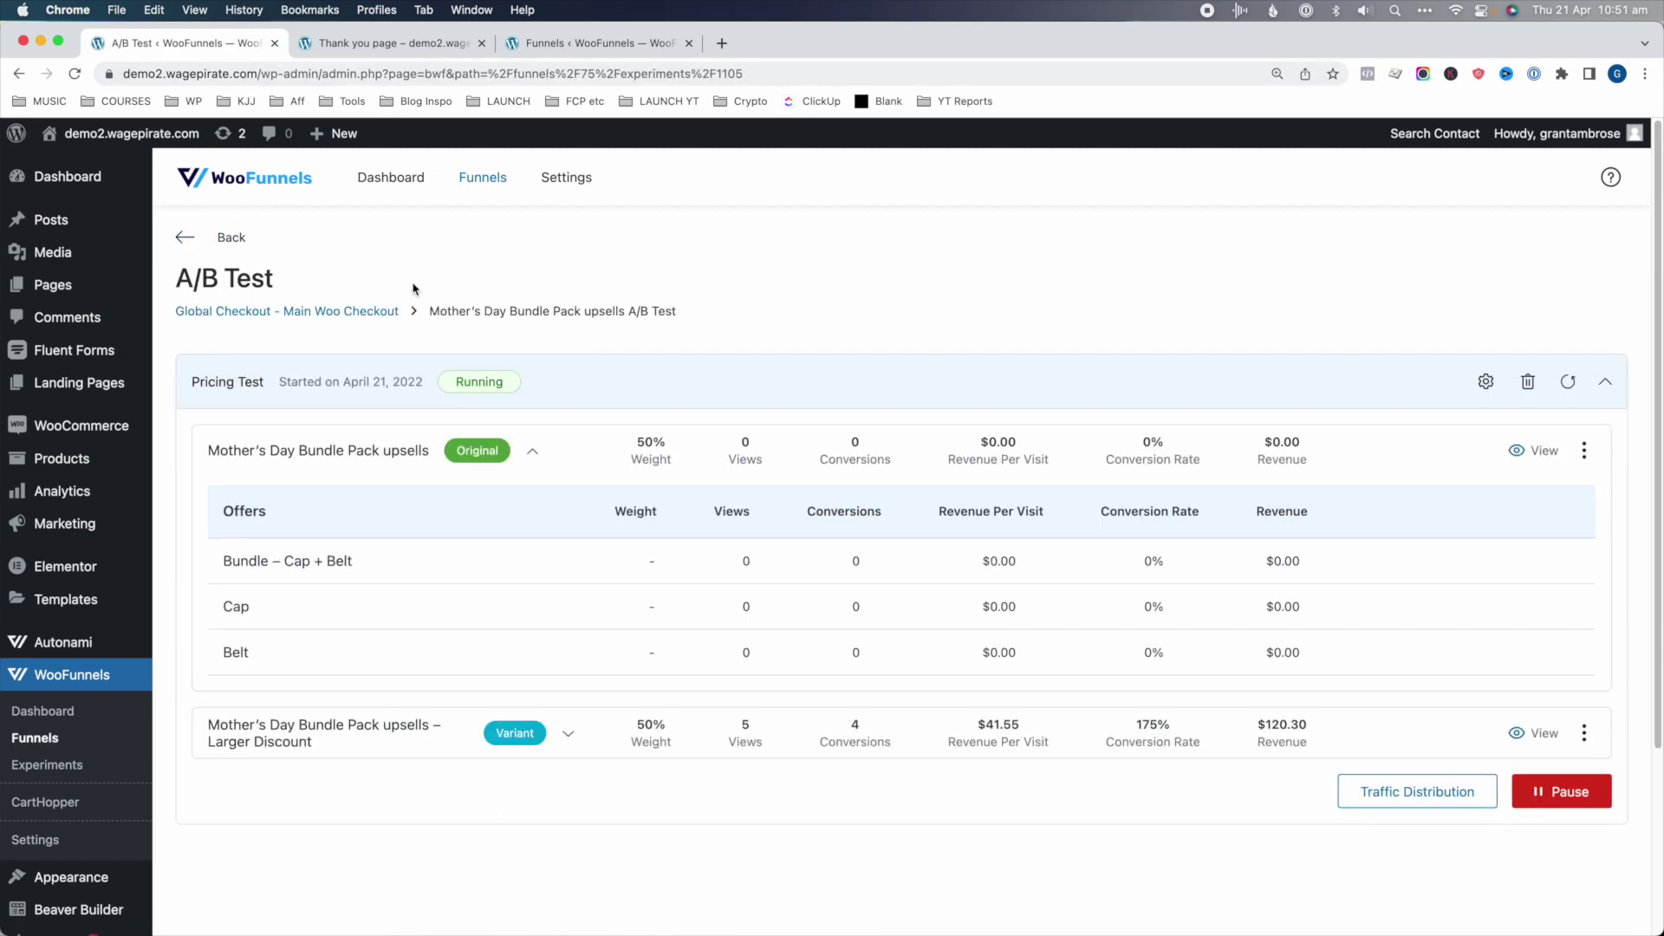
- Expand the Larger Discount variant's offers and review its 5 views, 4 conversions and $120.30 revenue
left_click(569, 737)
scroll(555, 710, "down", 3)
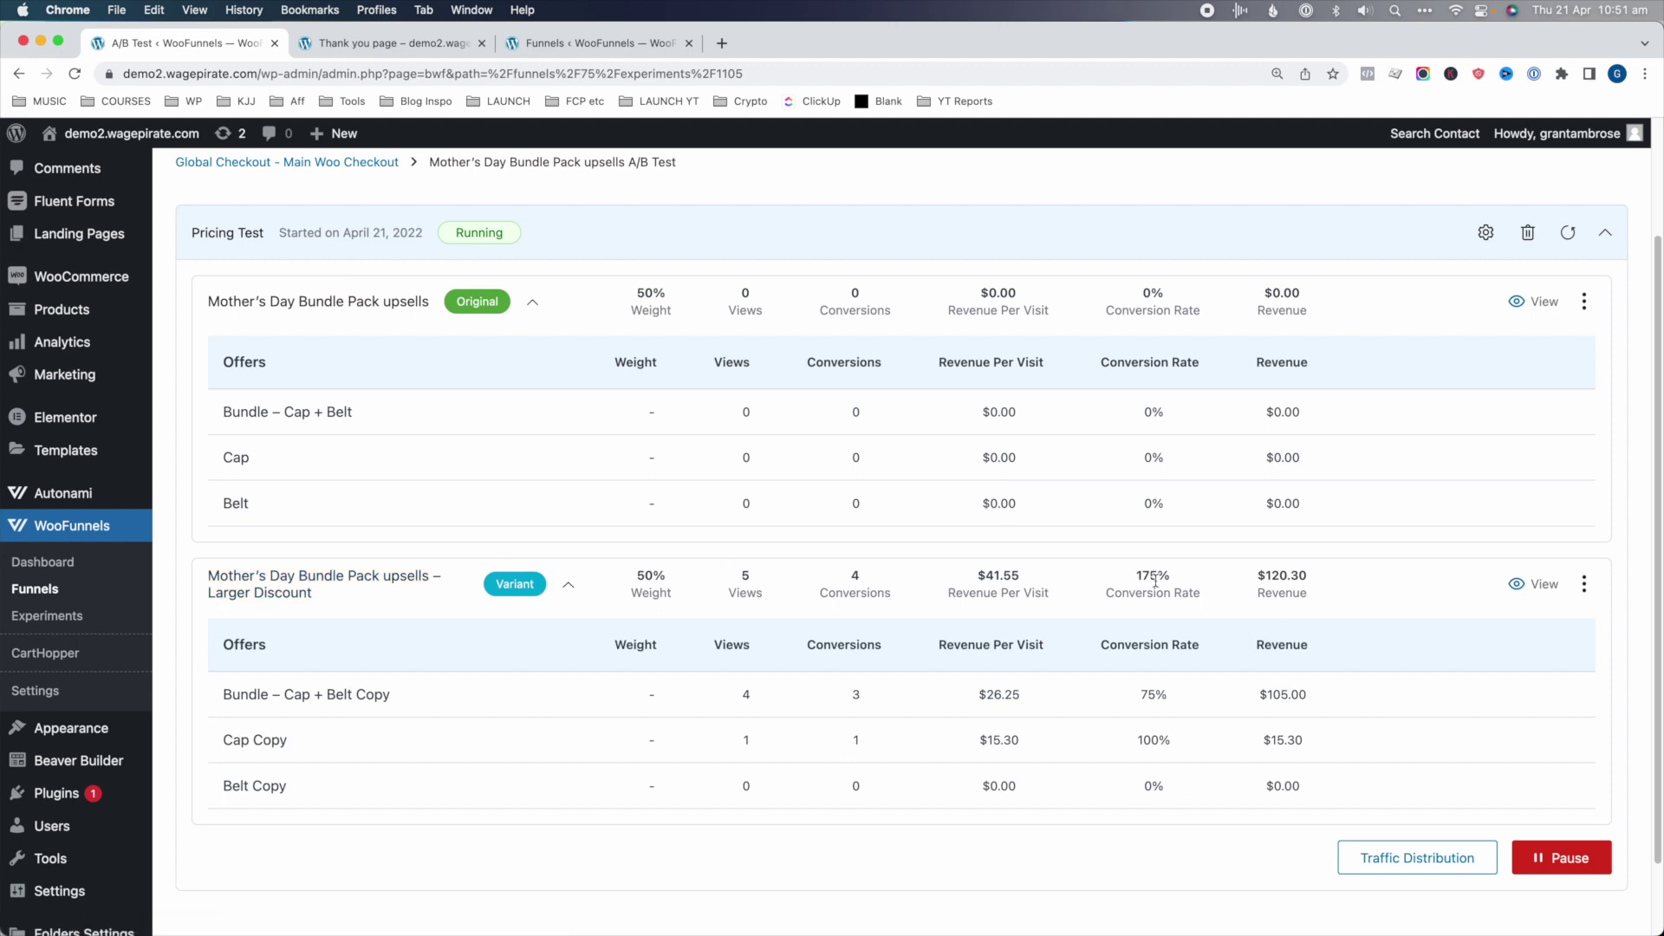
double_click(748, 579)
double_click(856, 577)
left_click_drag(228, 686, 372, 695)
left_click_drag(940, 569, 1032, 588)
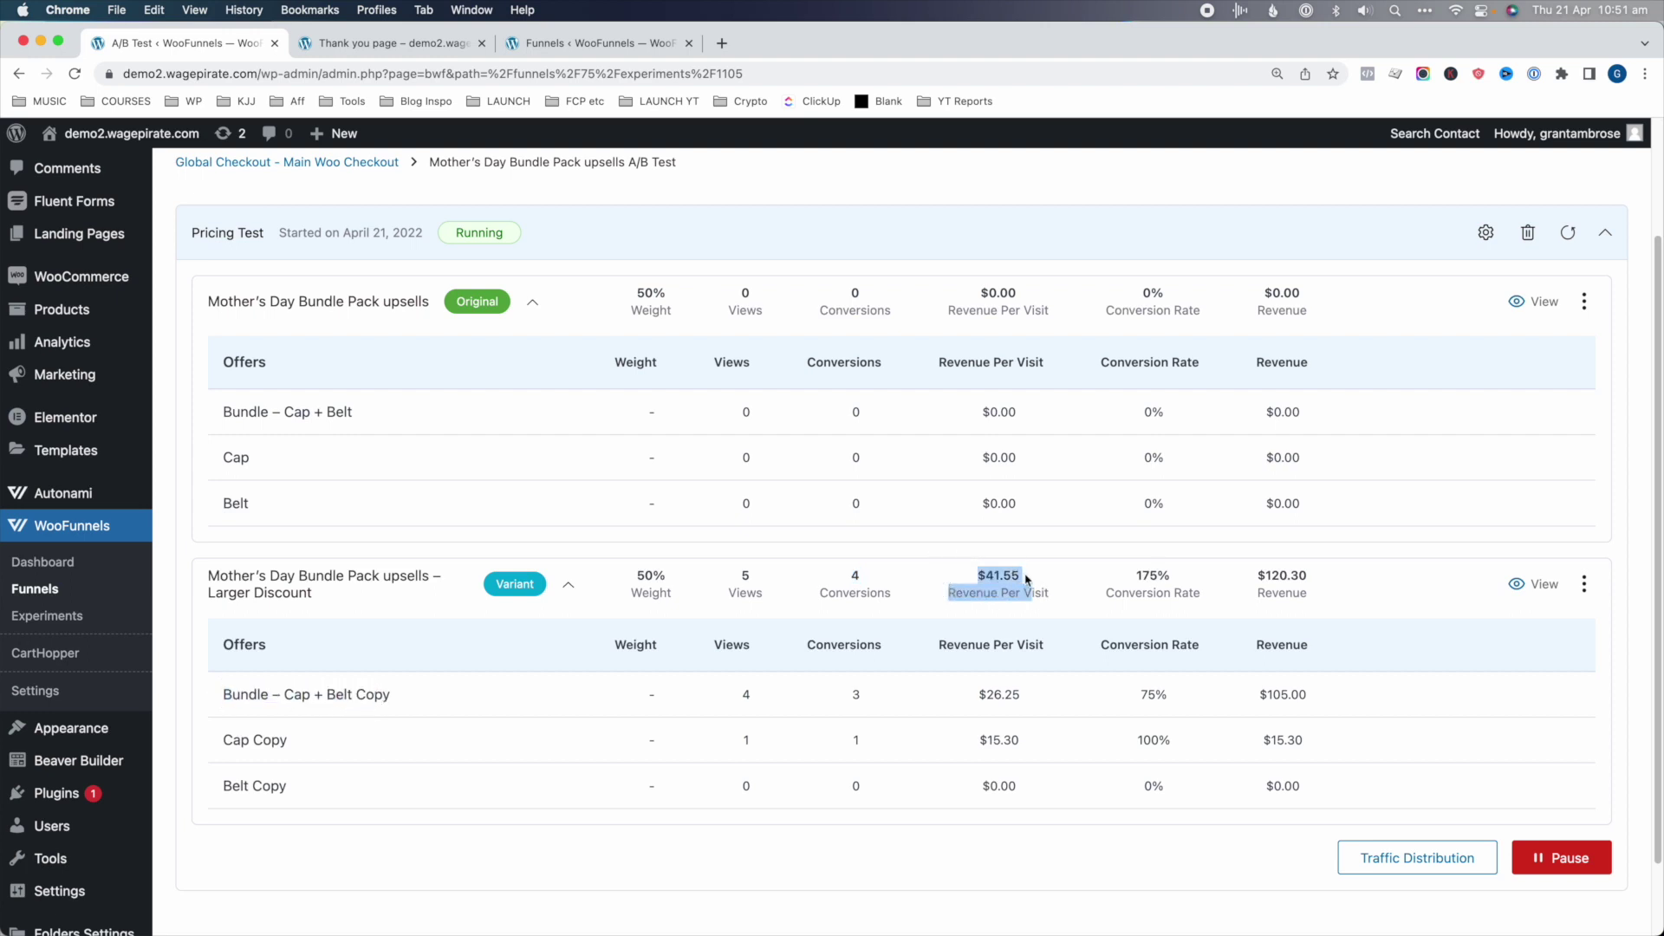
left_click_drag(1175, 598, 1159, 579)
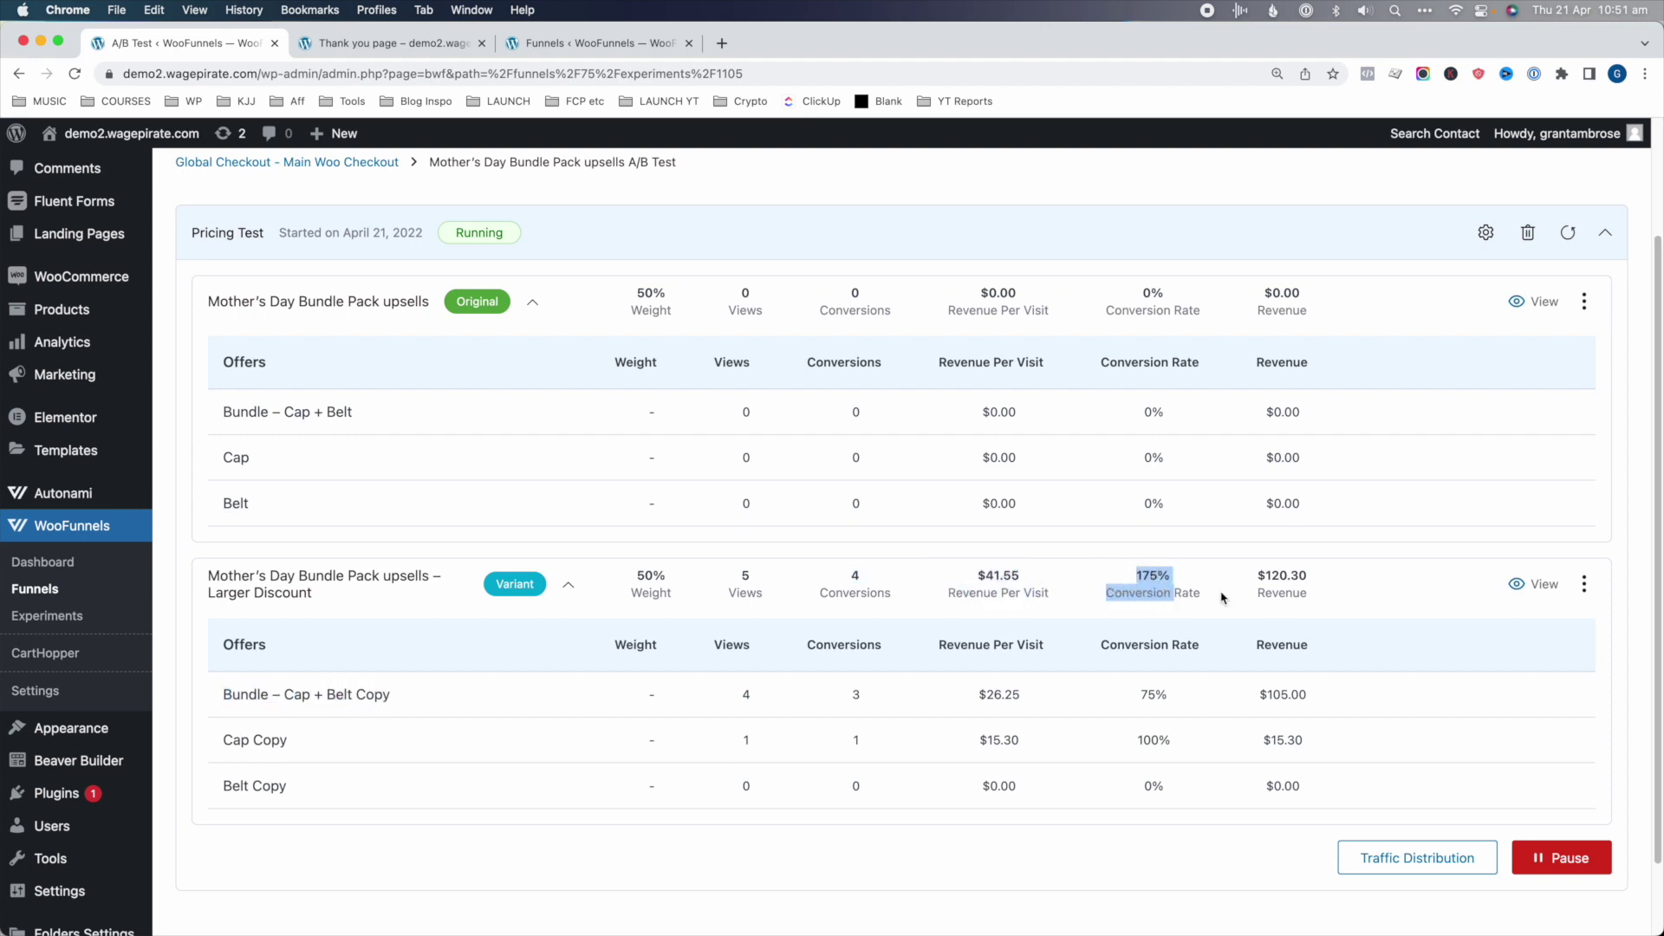
left_click_drag(1315, 605, 1315, 594)
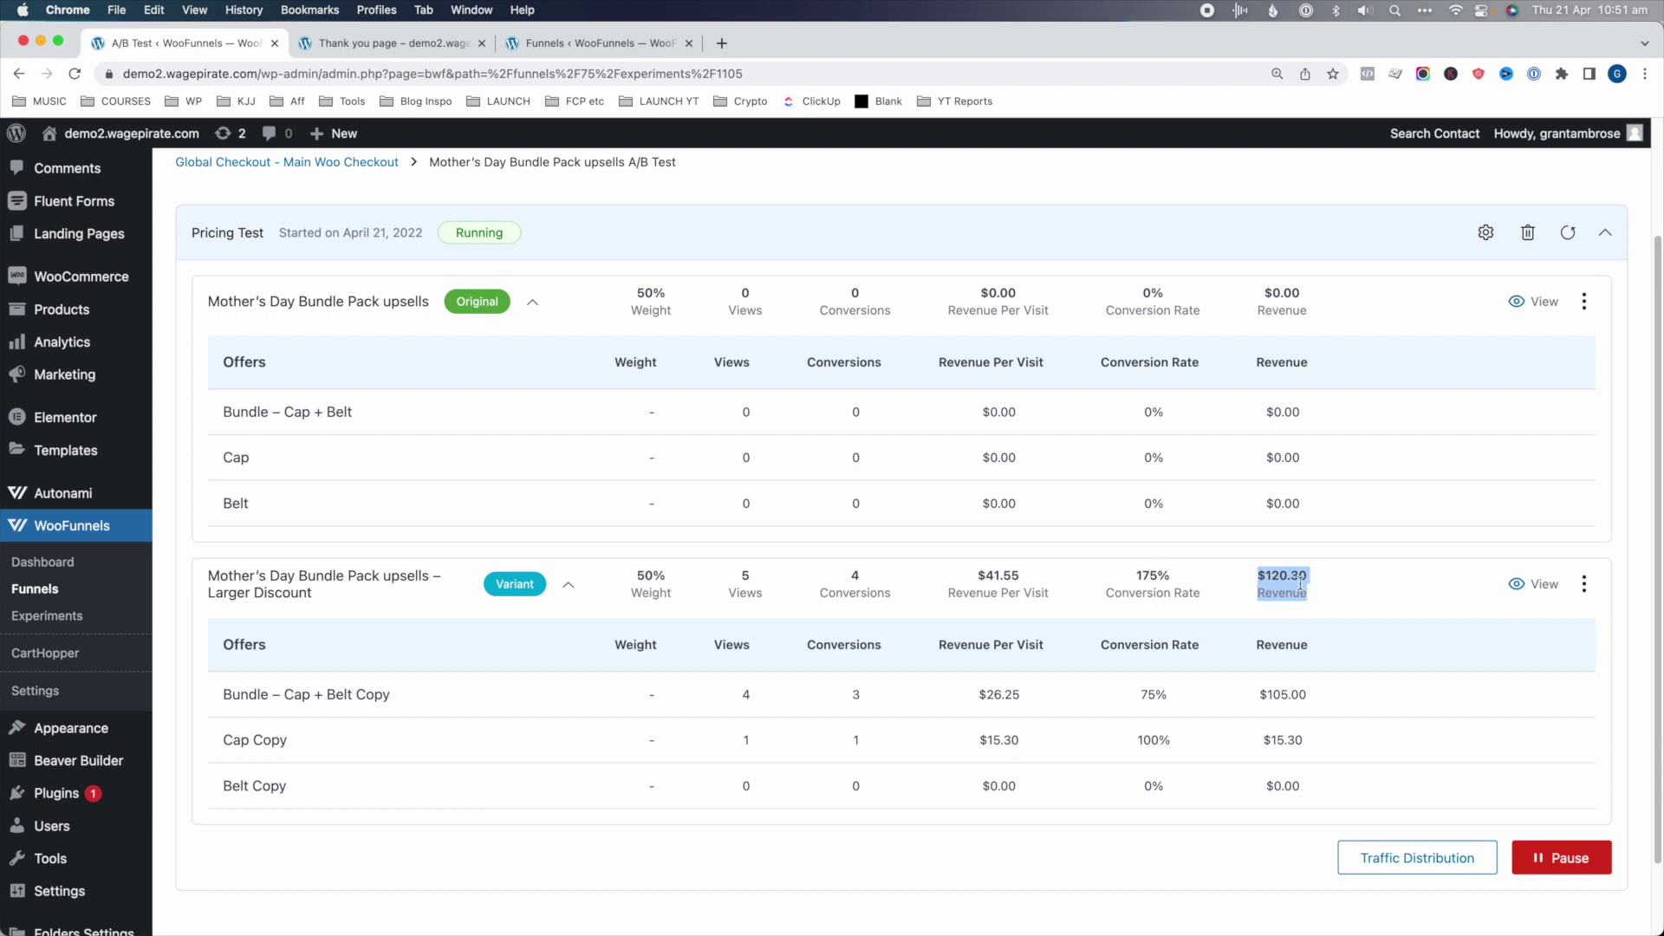
left_click(486, 401)
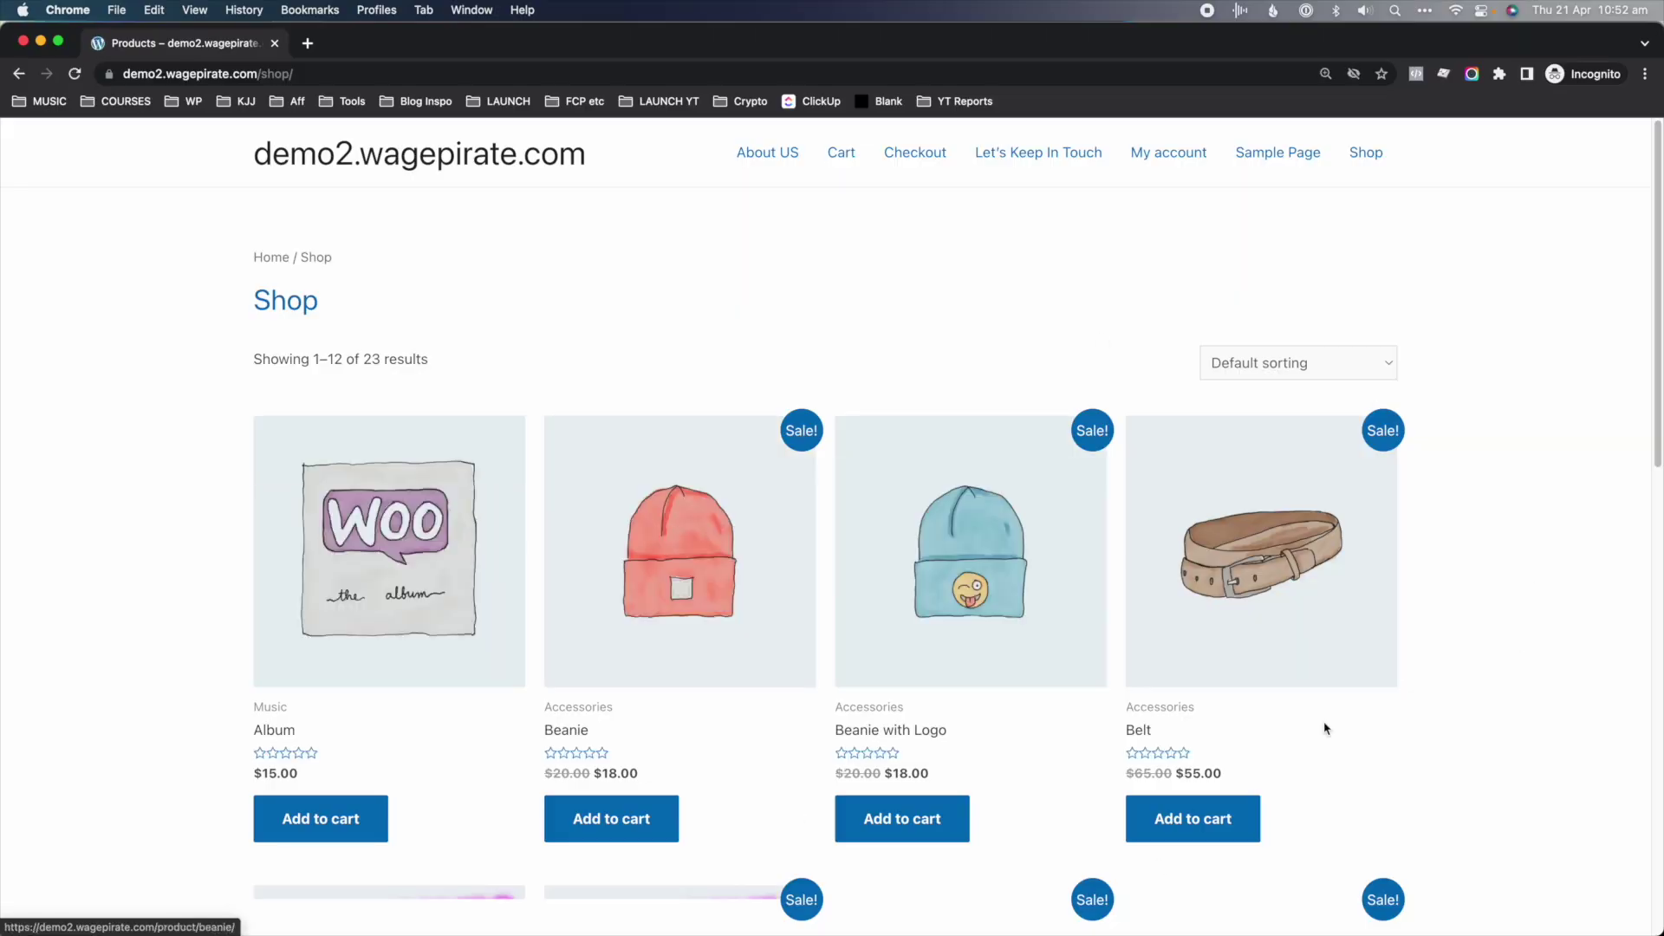
- Add the Album to the cart and autofill the checkout contact details
left_click(335, 822)
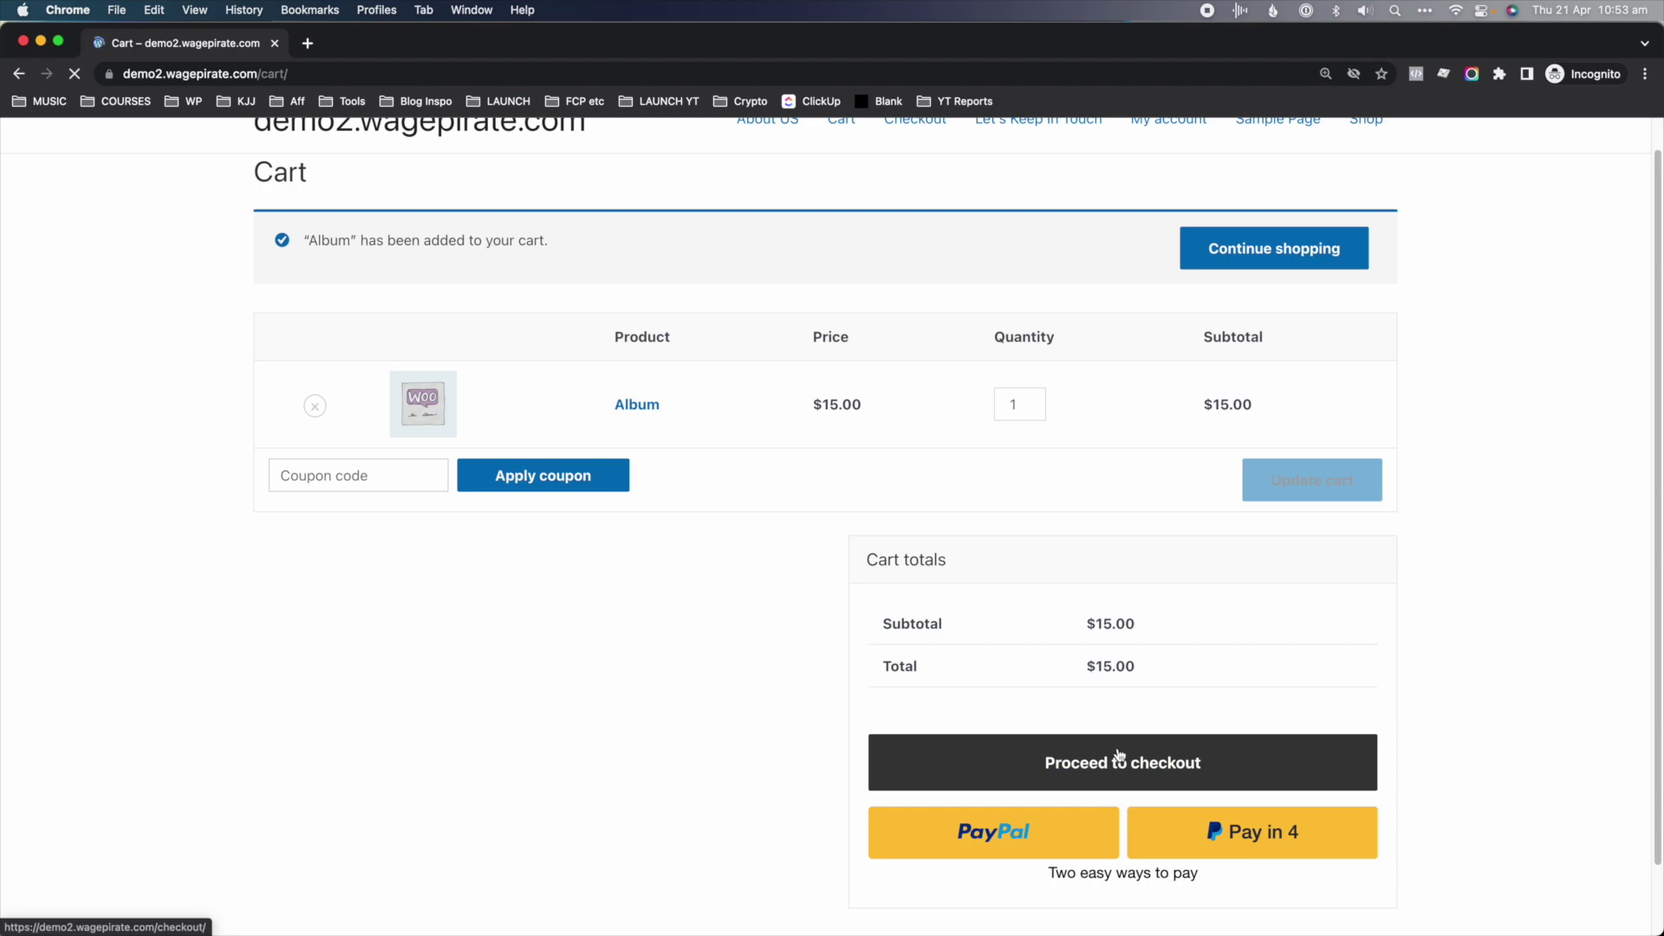
left_click(609, 397)
left_click(624, 433)
scroll(684, 557, "down", 4)
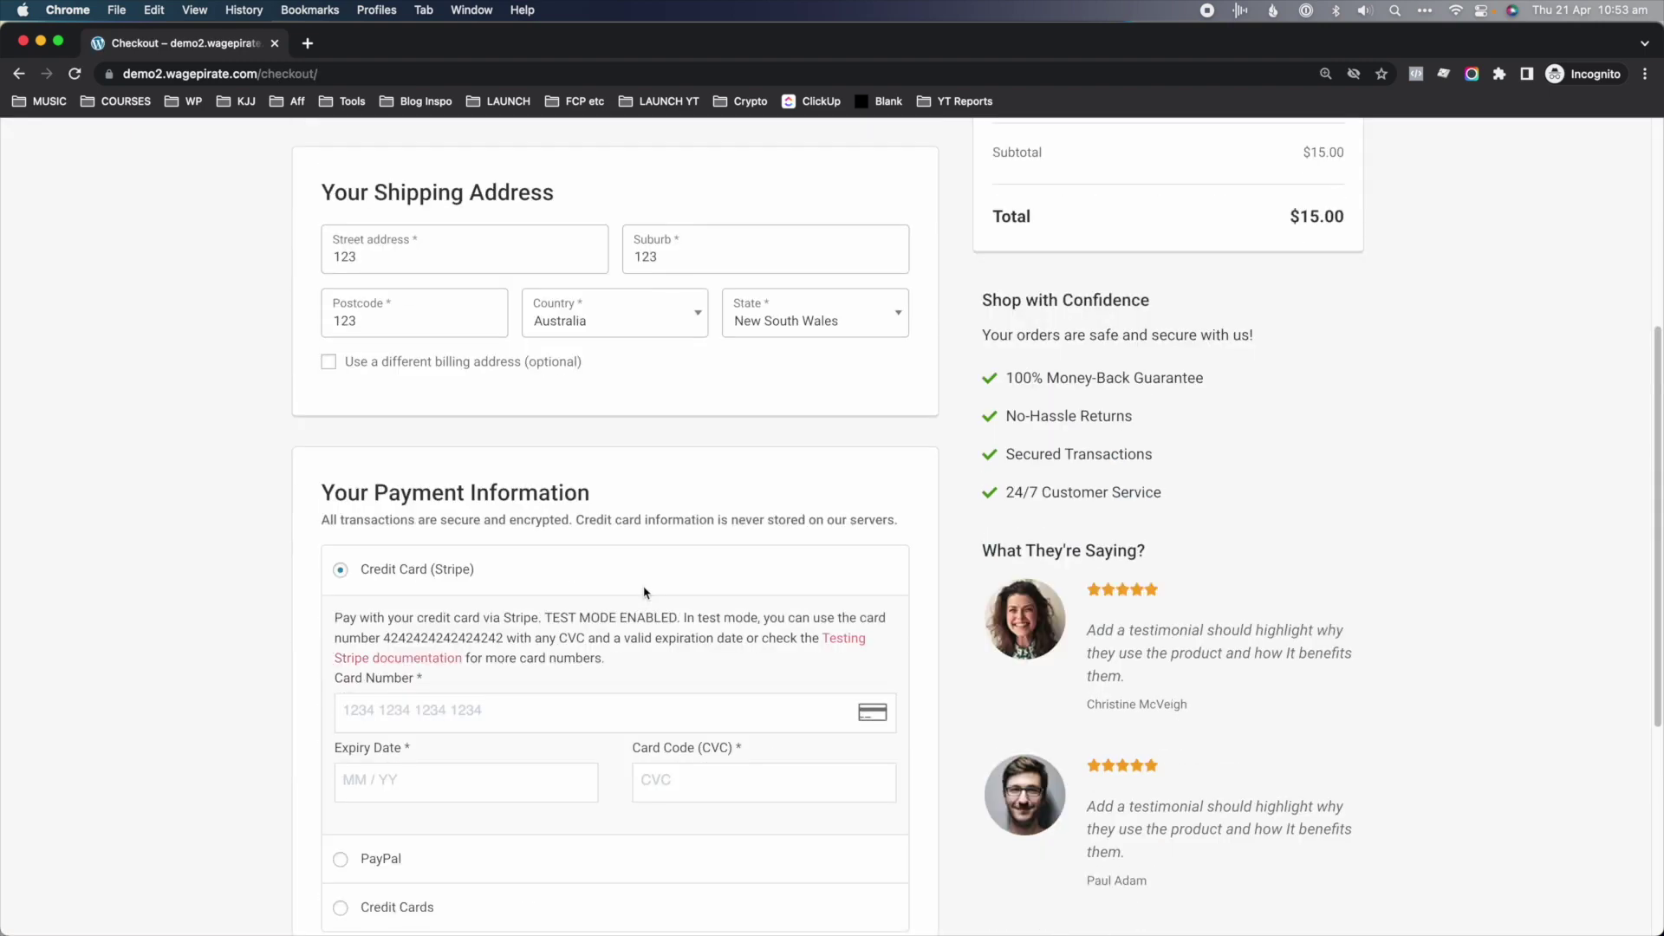
scroll(644, 593, "down", 2)
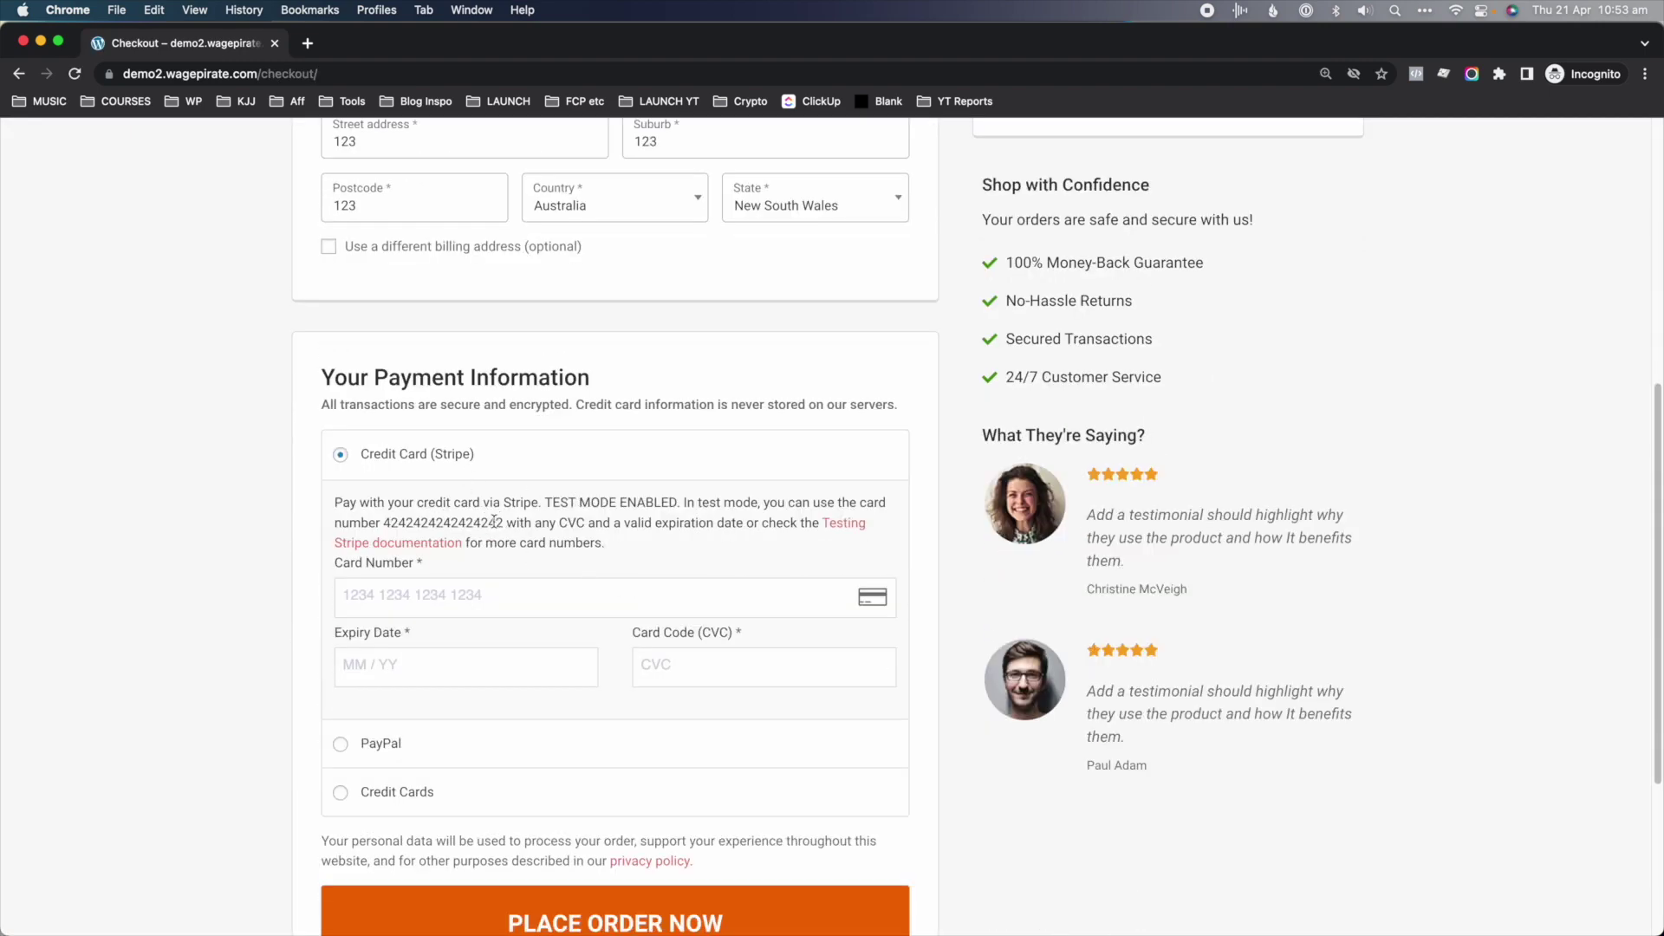
- Paste the Stripe test card number and place the second test order
double_click(494, 522)
key("super+c")
left_click(489, 598)
key("super+v")
left_click(436, 670)
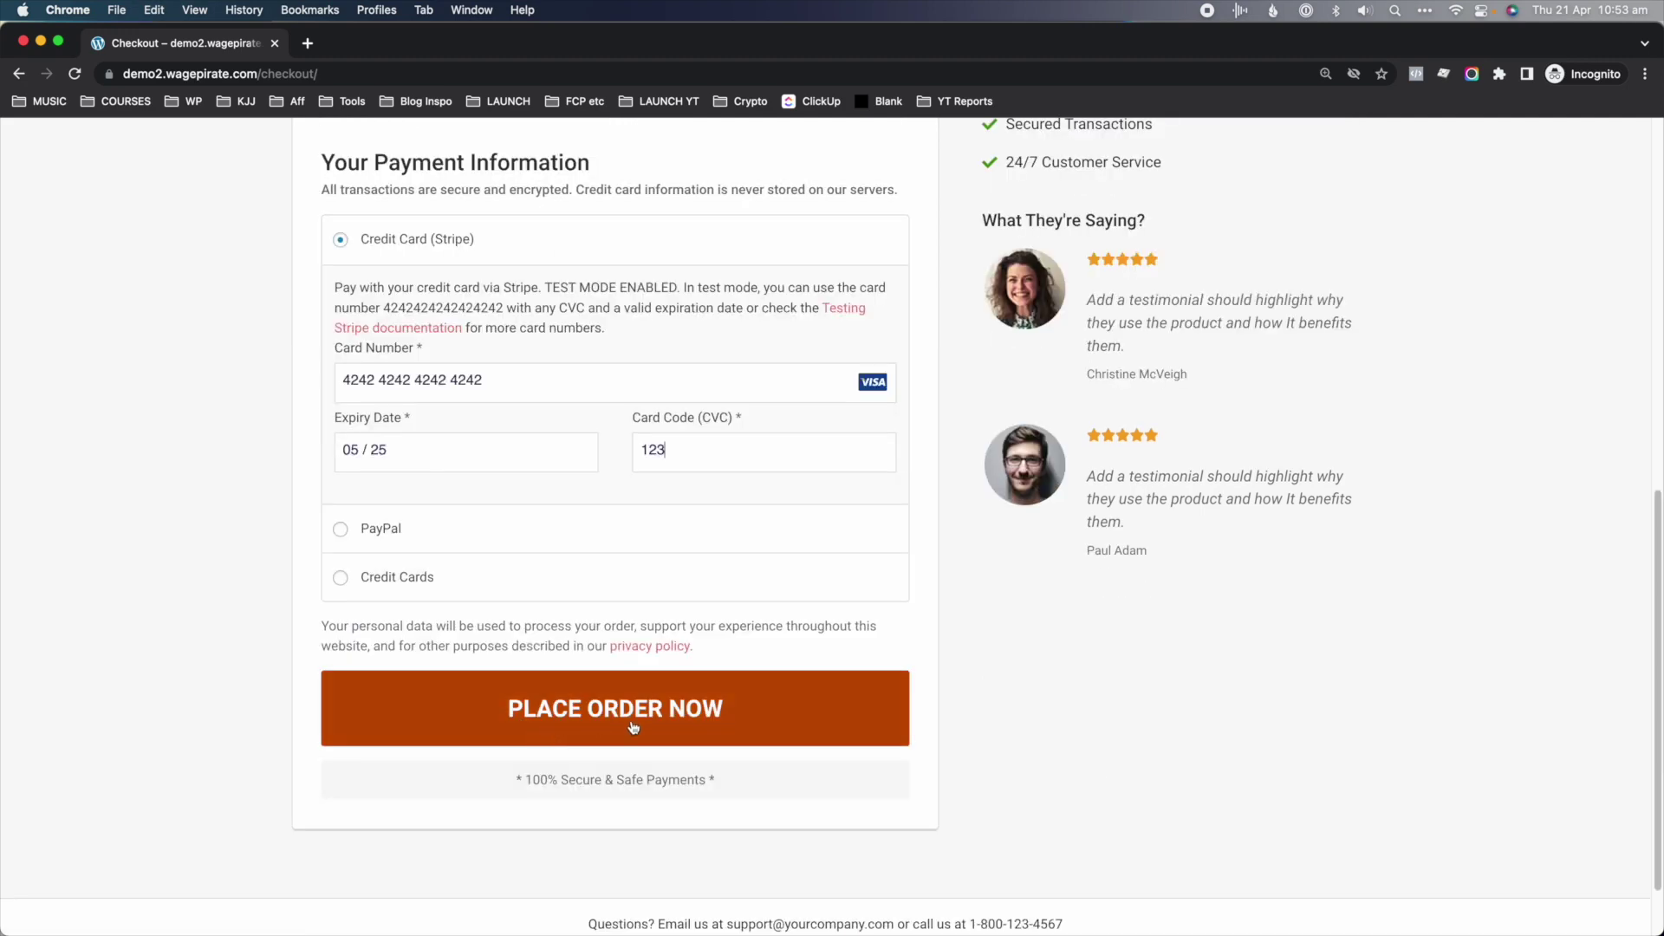
left_click(646, 720)
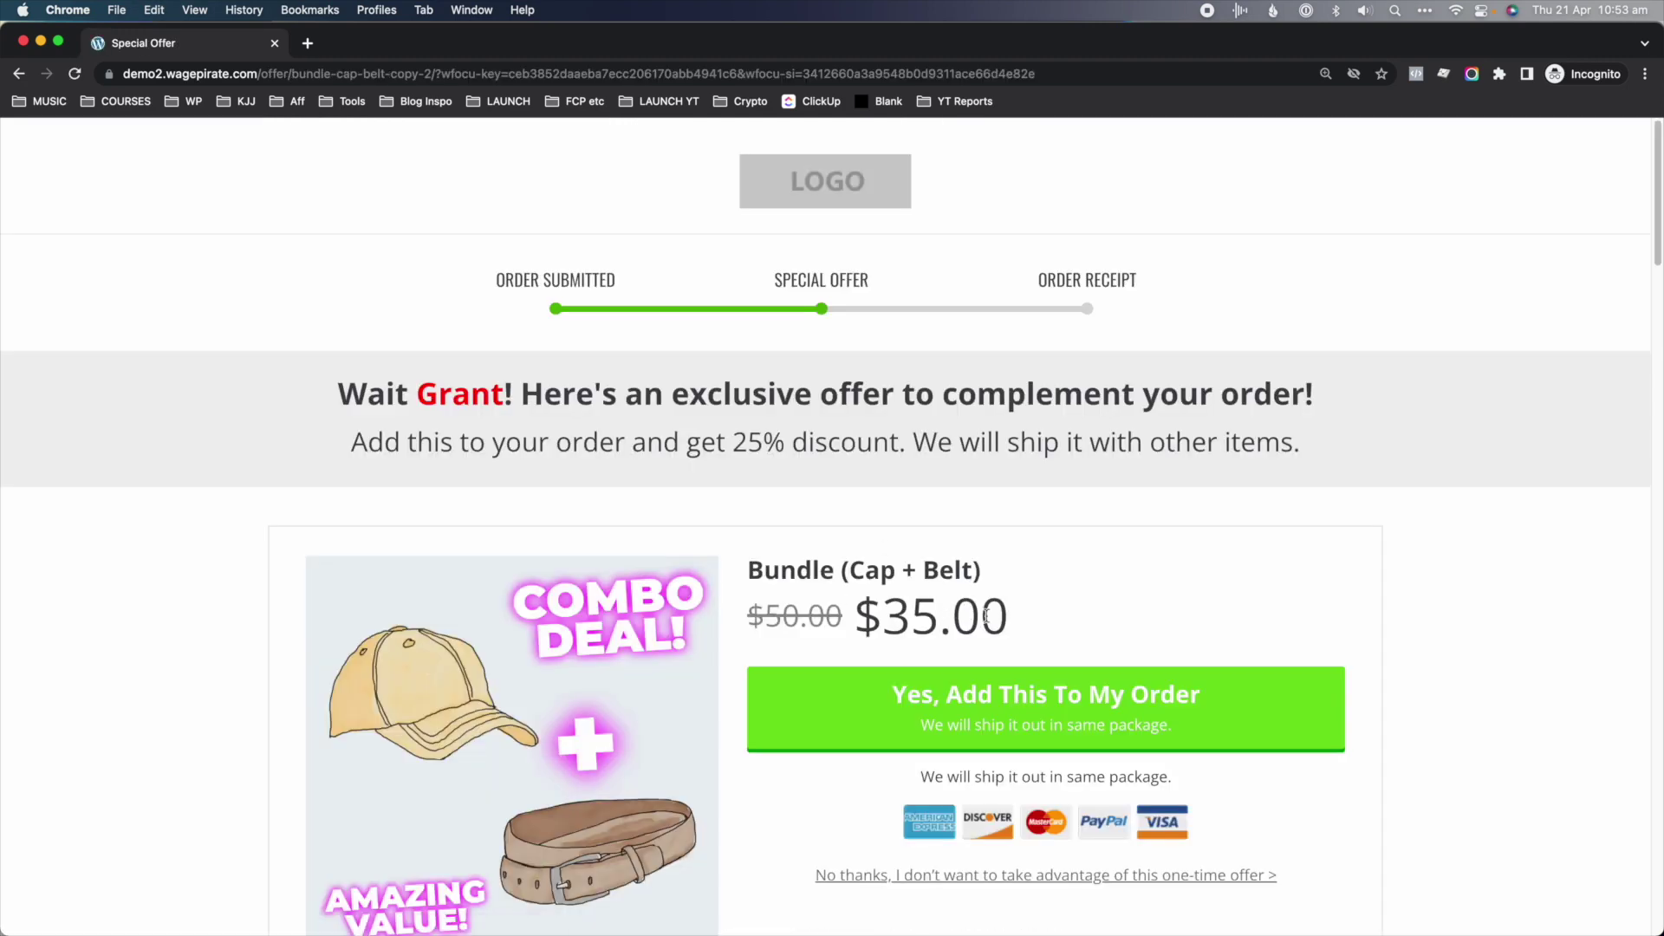
- Note the bundle's discounted price and check the Larger Discount variant's 6 views
left_click_drag(983, 616, 787, 607)
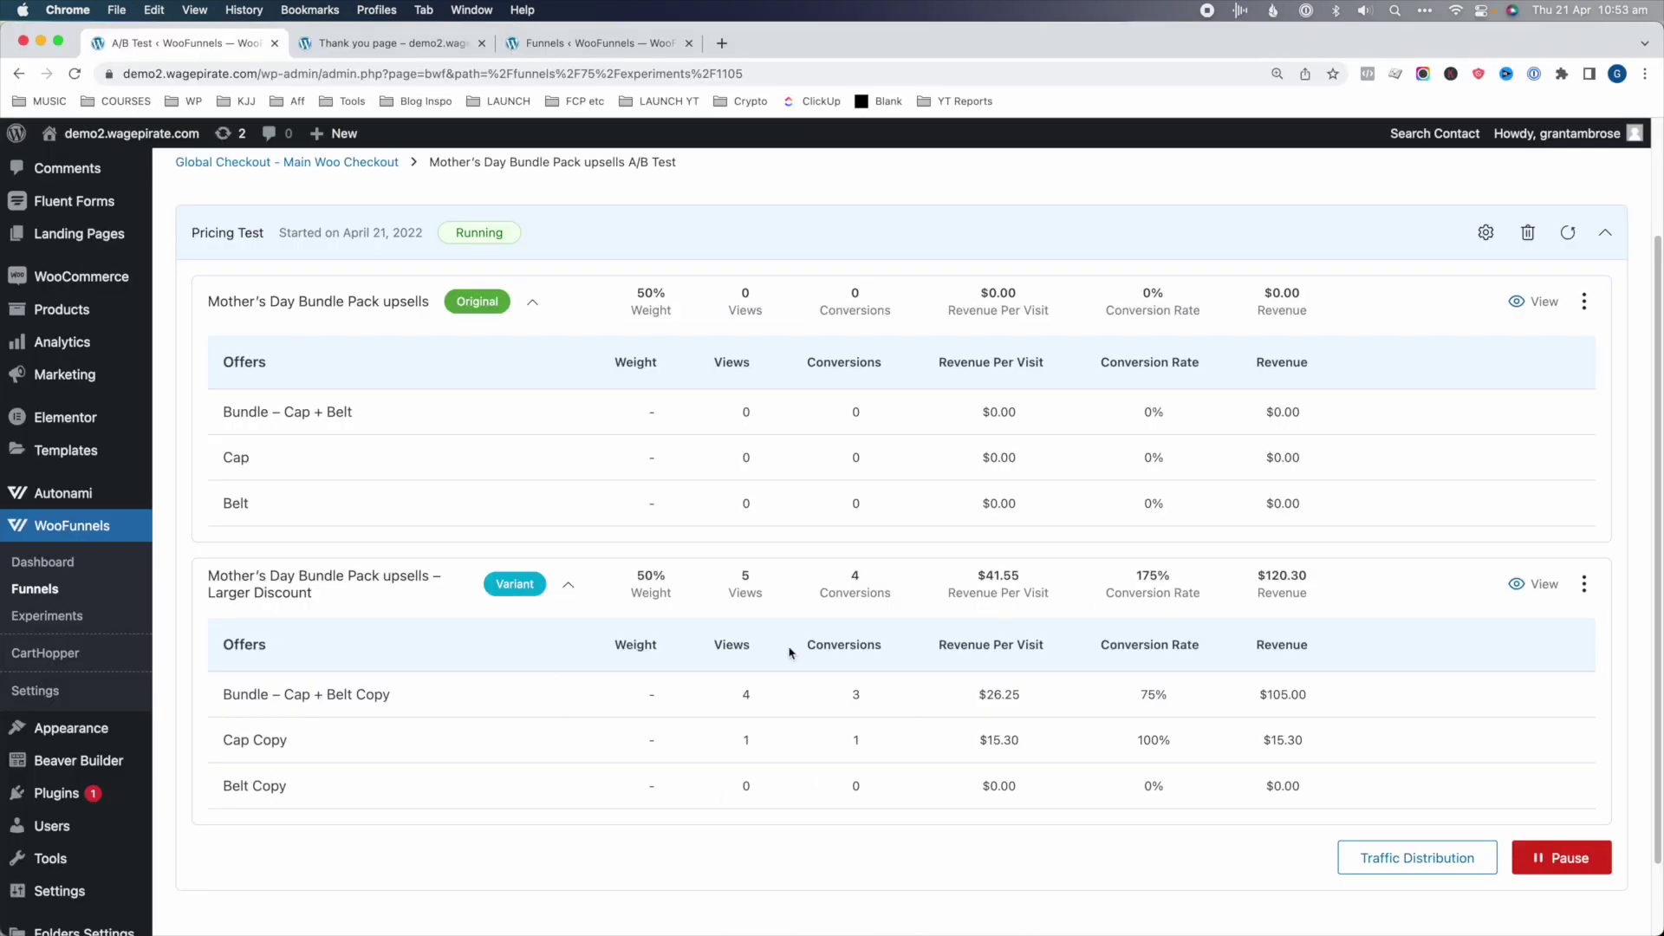
left_click(448, 581)
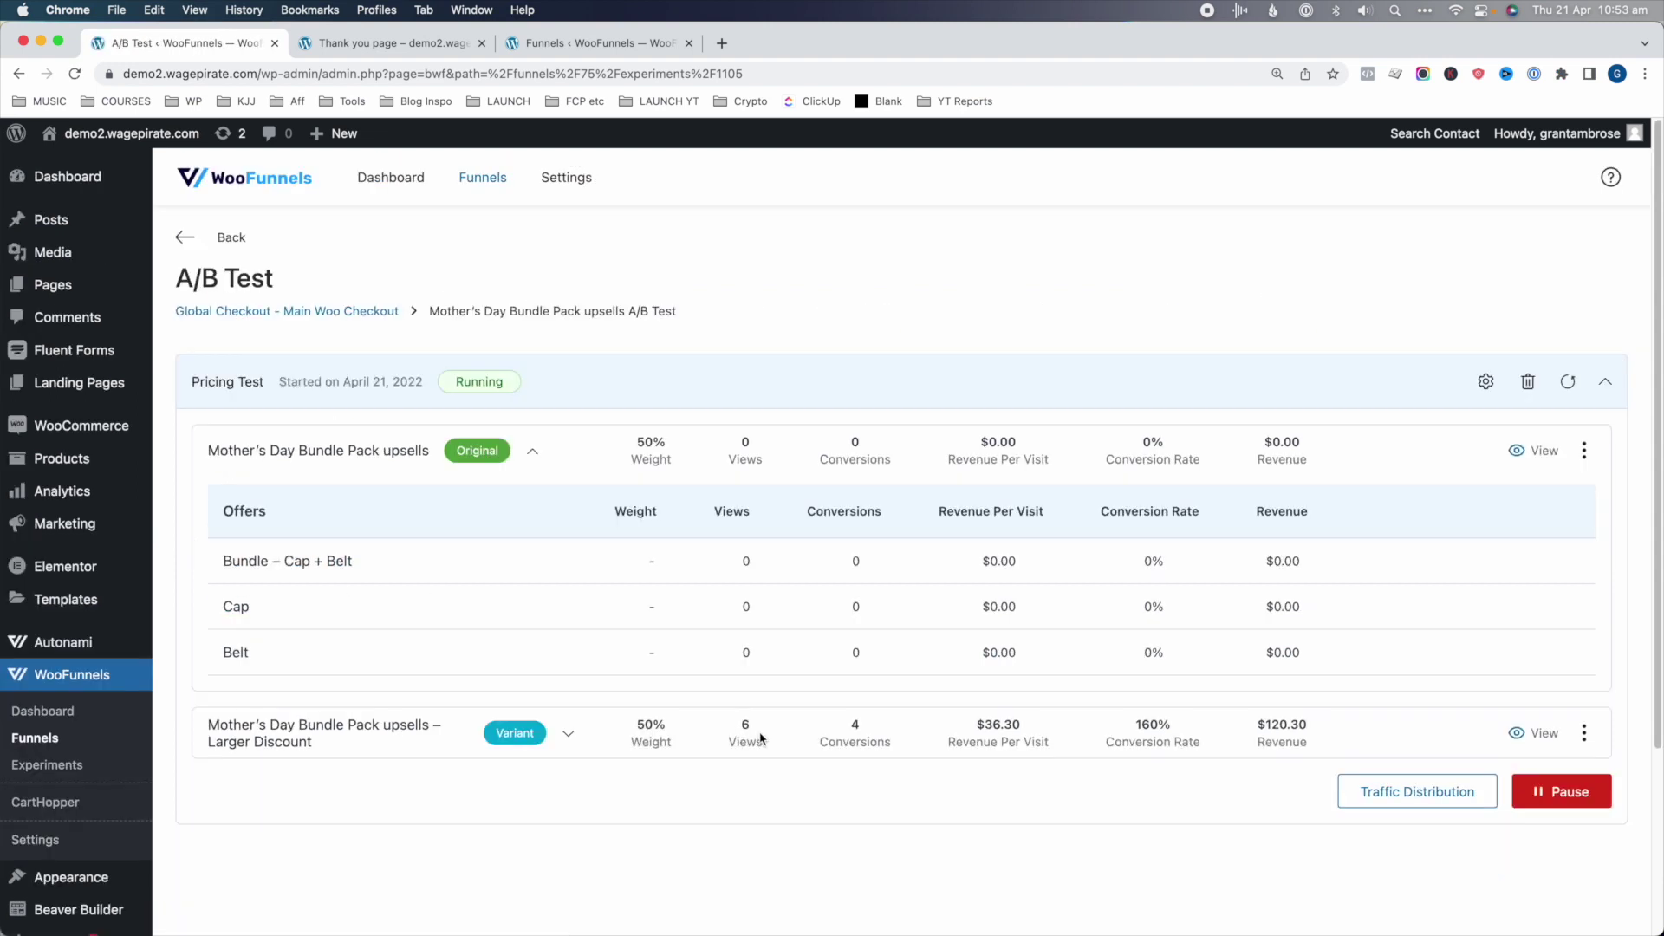
triple_click(761, 738)
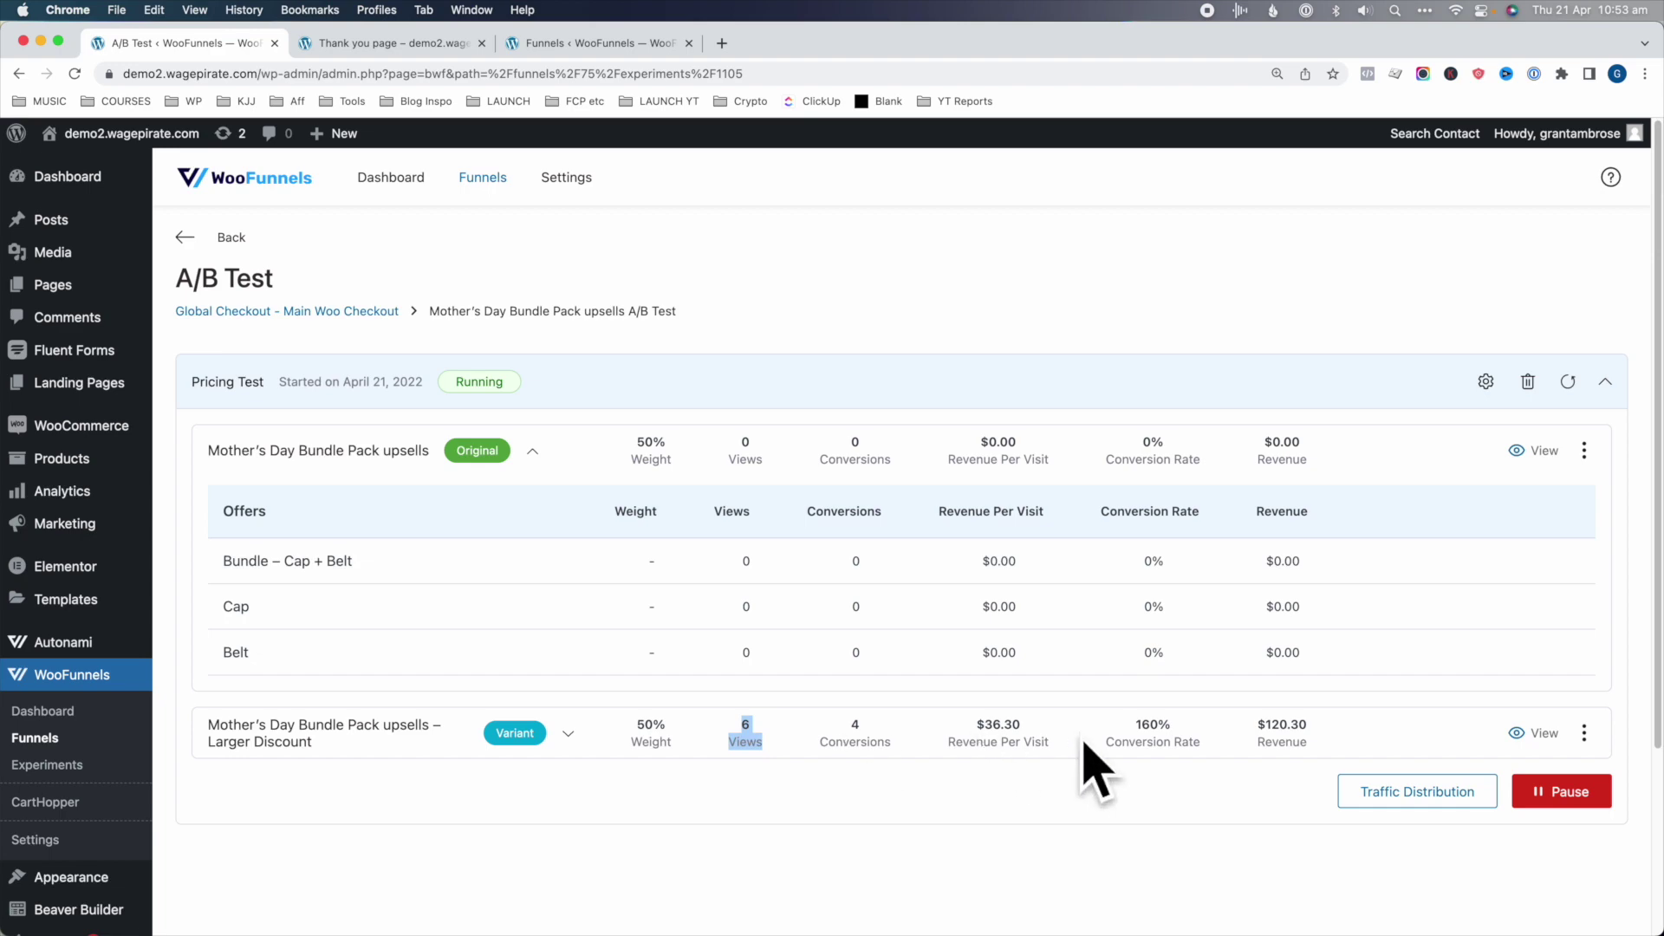
- On the storefront, decline the bundle upsell, then accept the Cap and Belt offers
key("super+grave")
scroll(1037, 507, "down", 3)
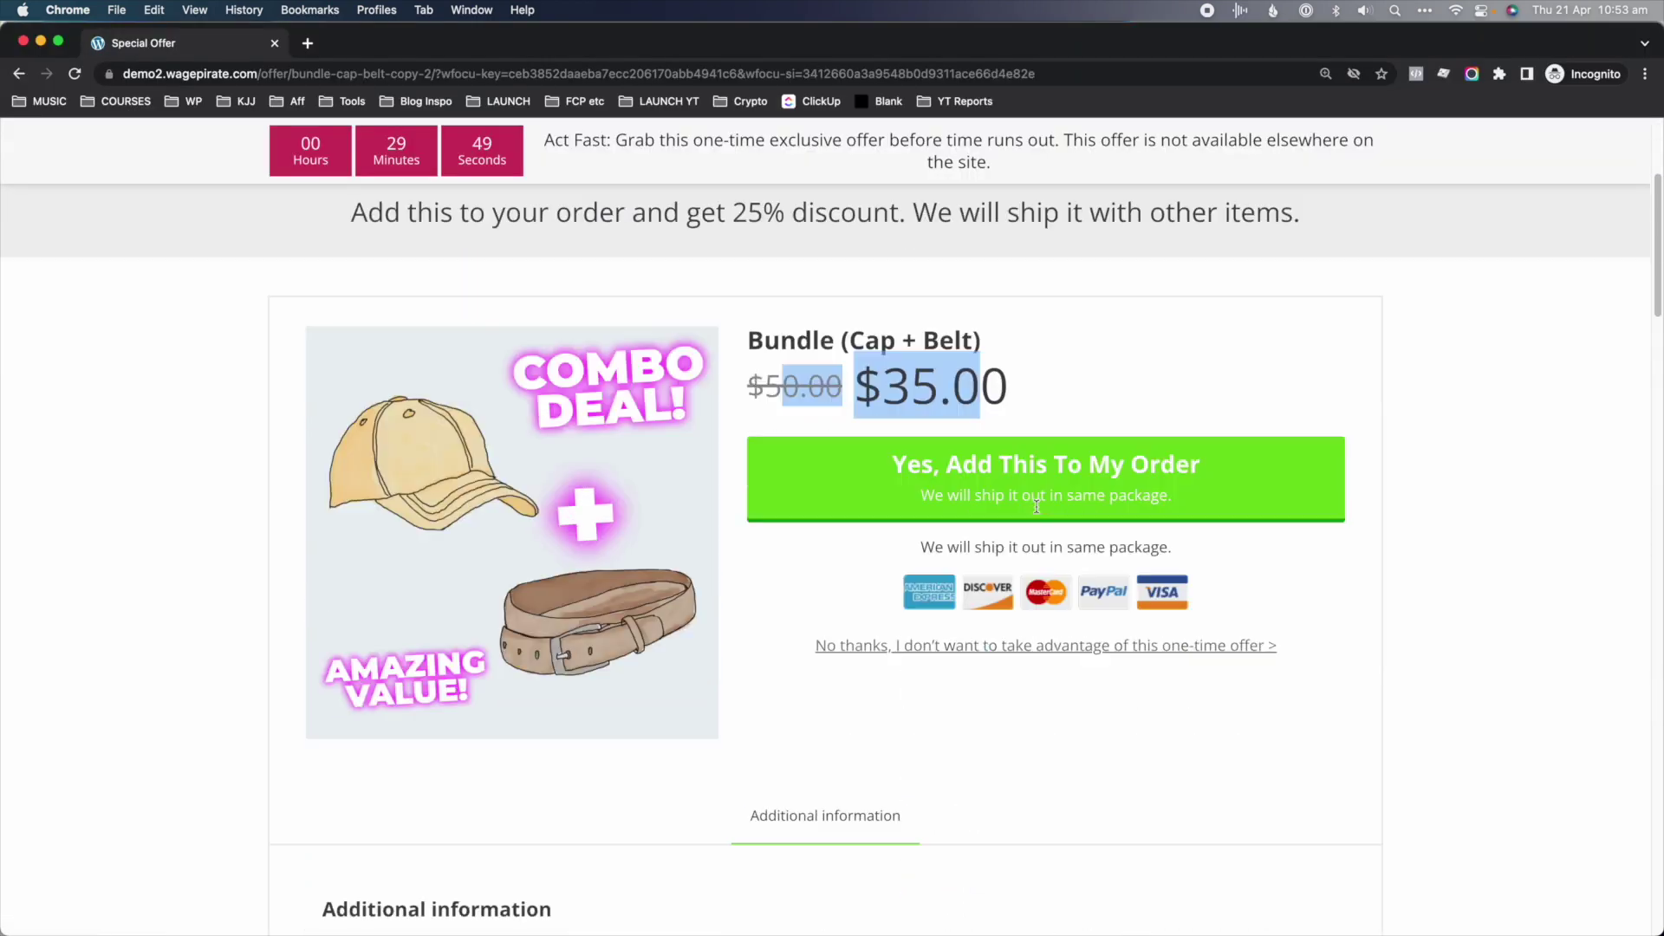
left_click(996, 645)
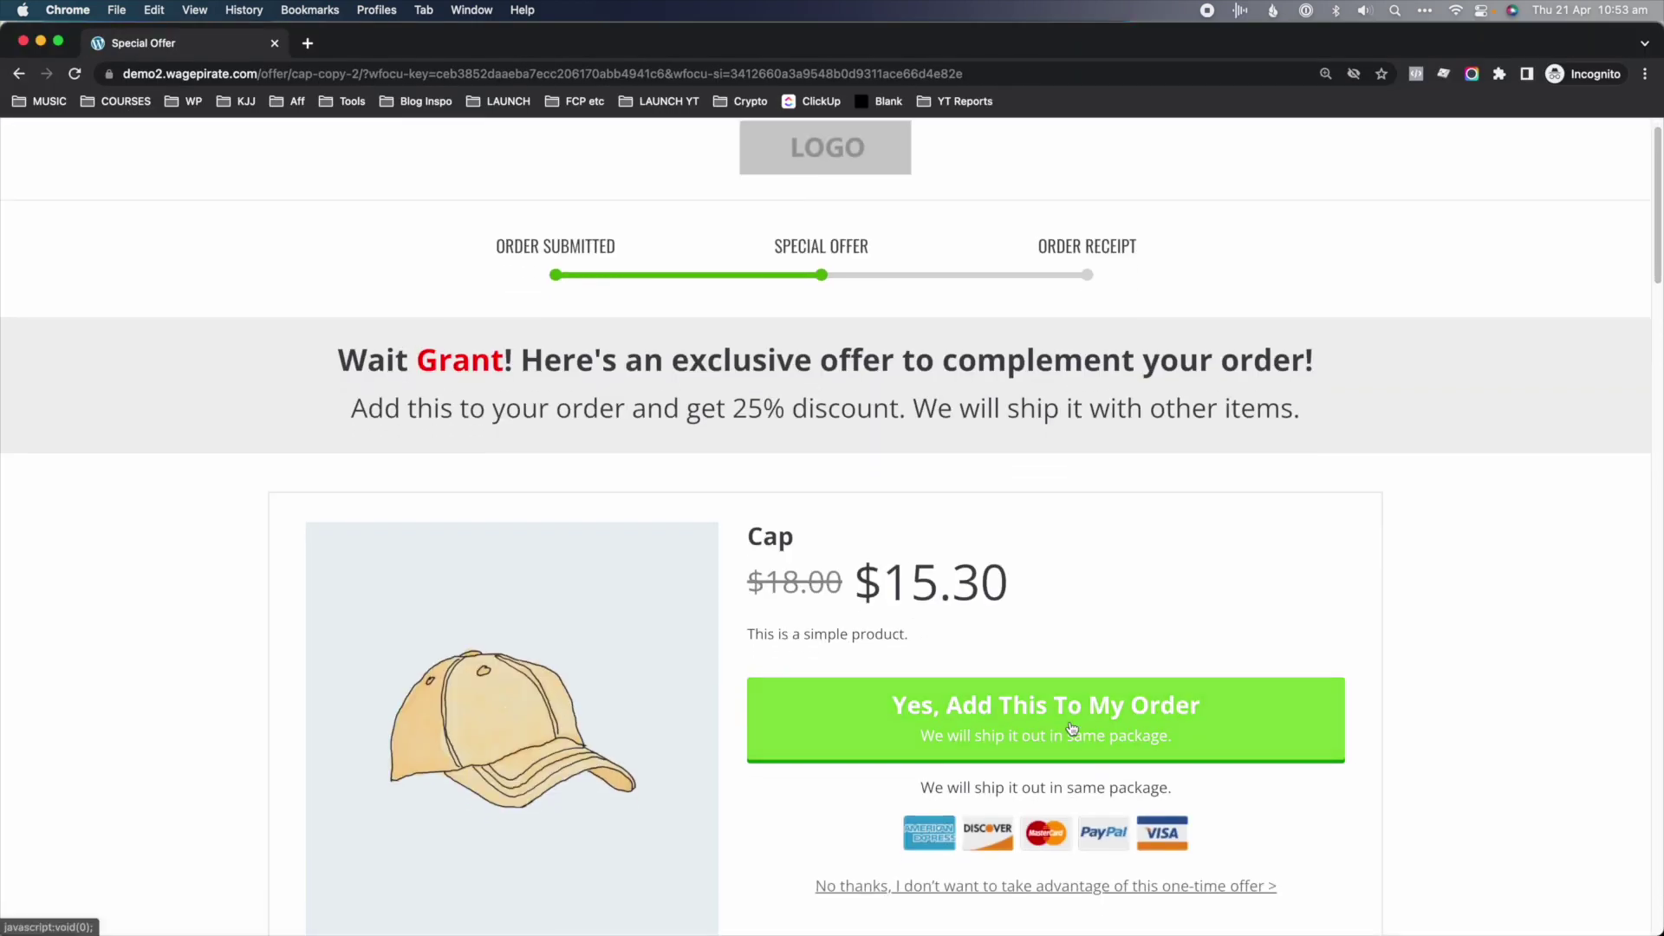
left_click(1068, 729)
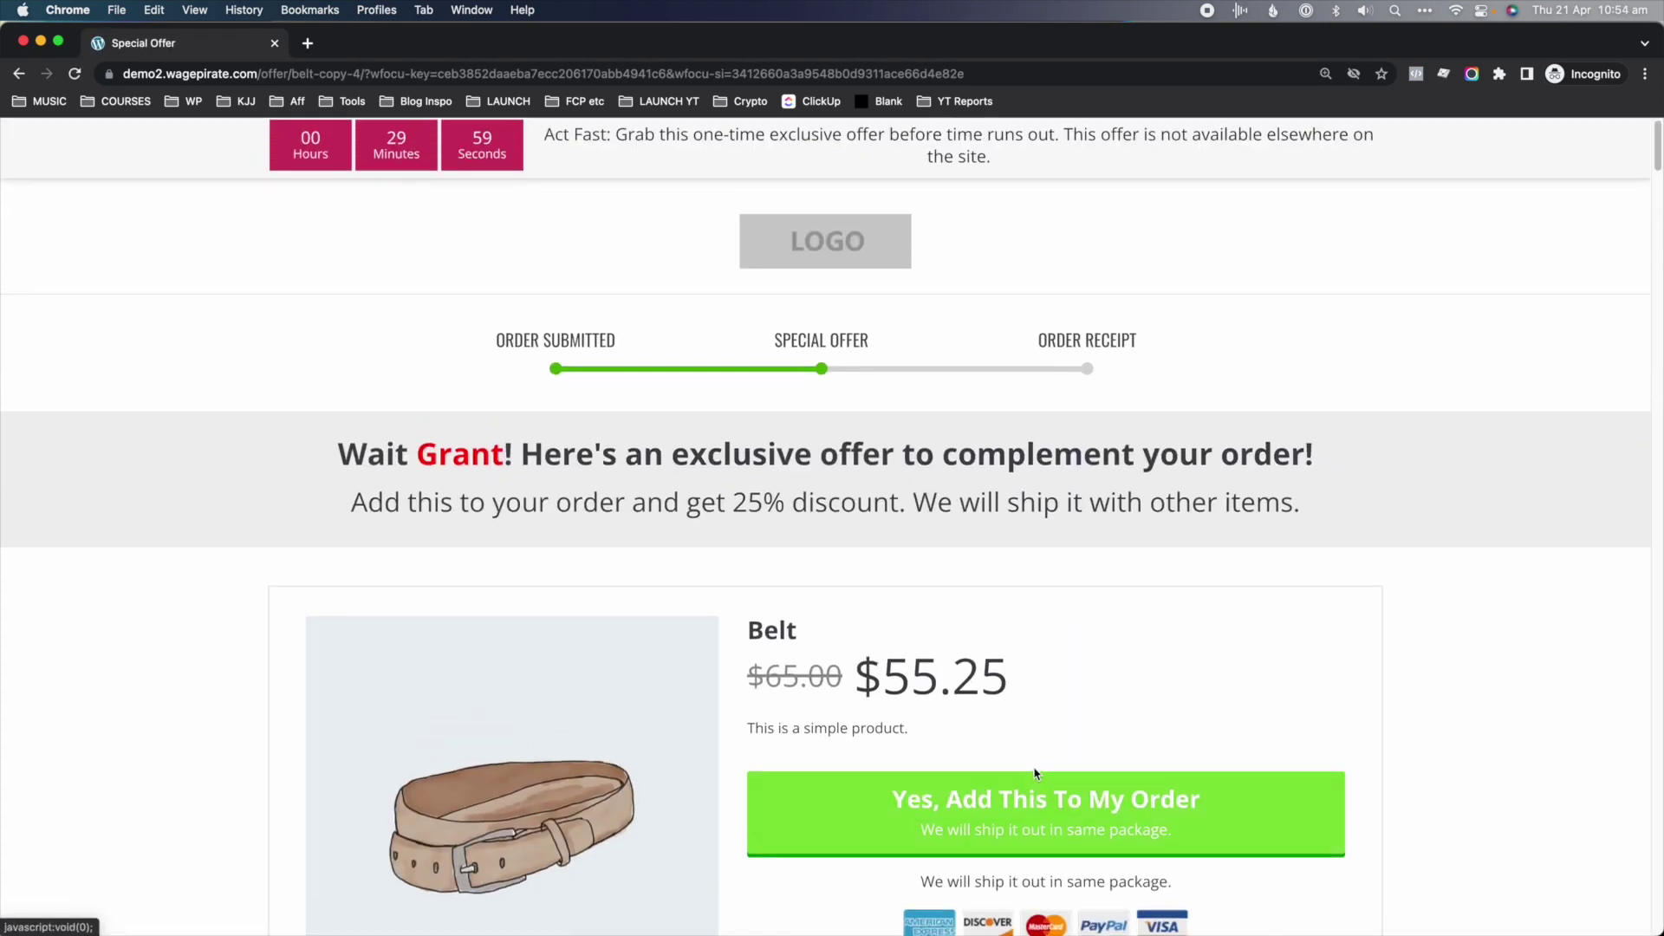
left_click(988, 801)
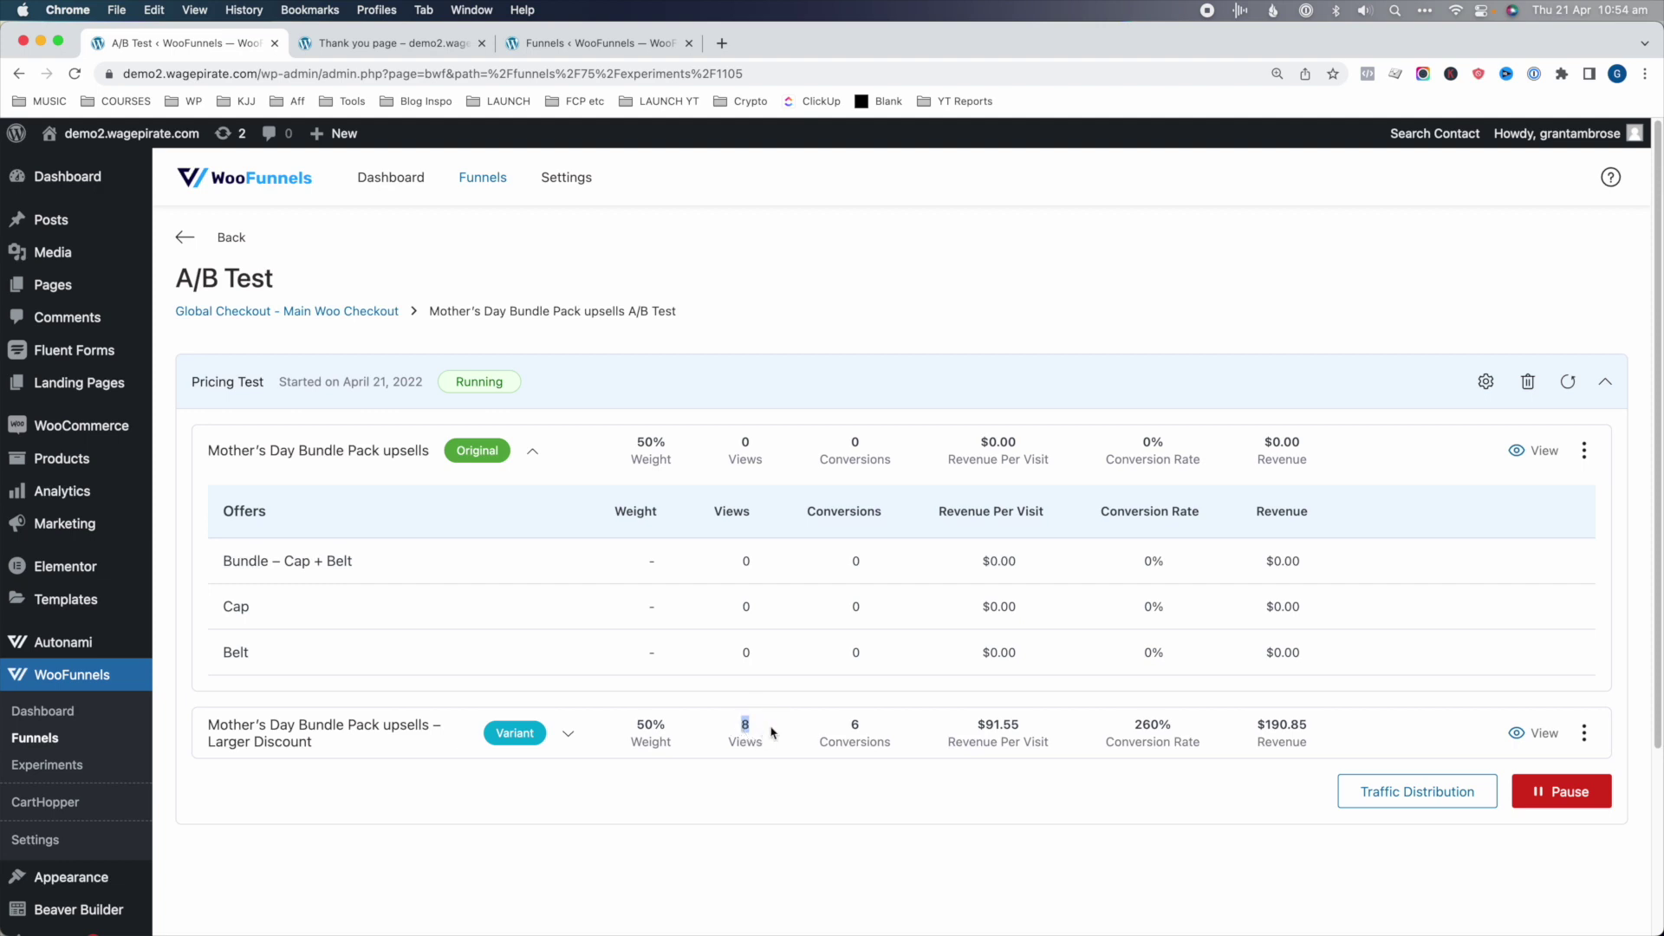
- Open the Pricing Test experiment from the Experiments list
left_click(845, 730)
left_click(187, 245)
left_click(55, 764)
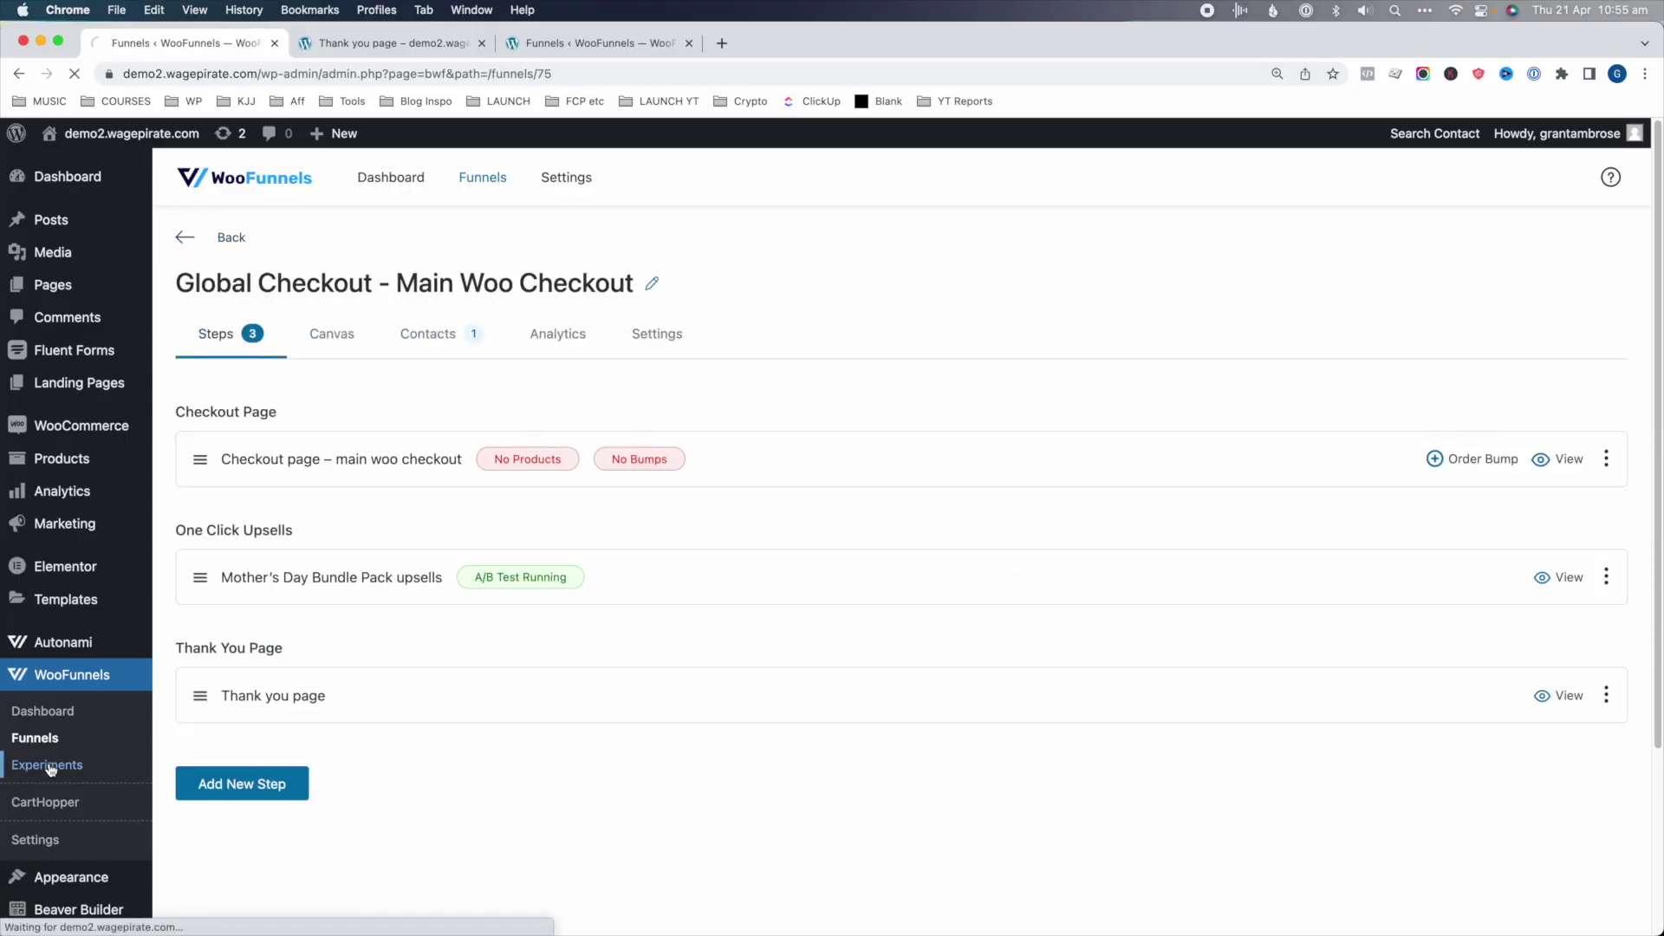
left_click(223, 825)
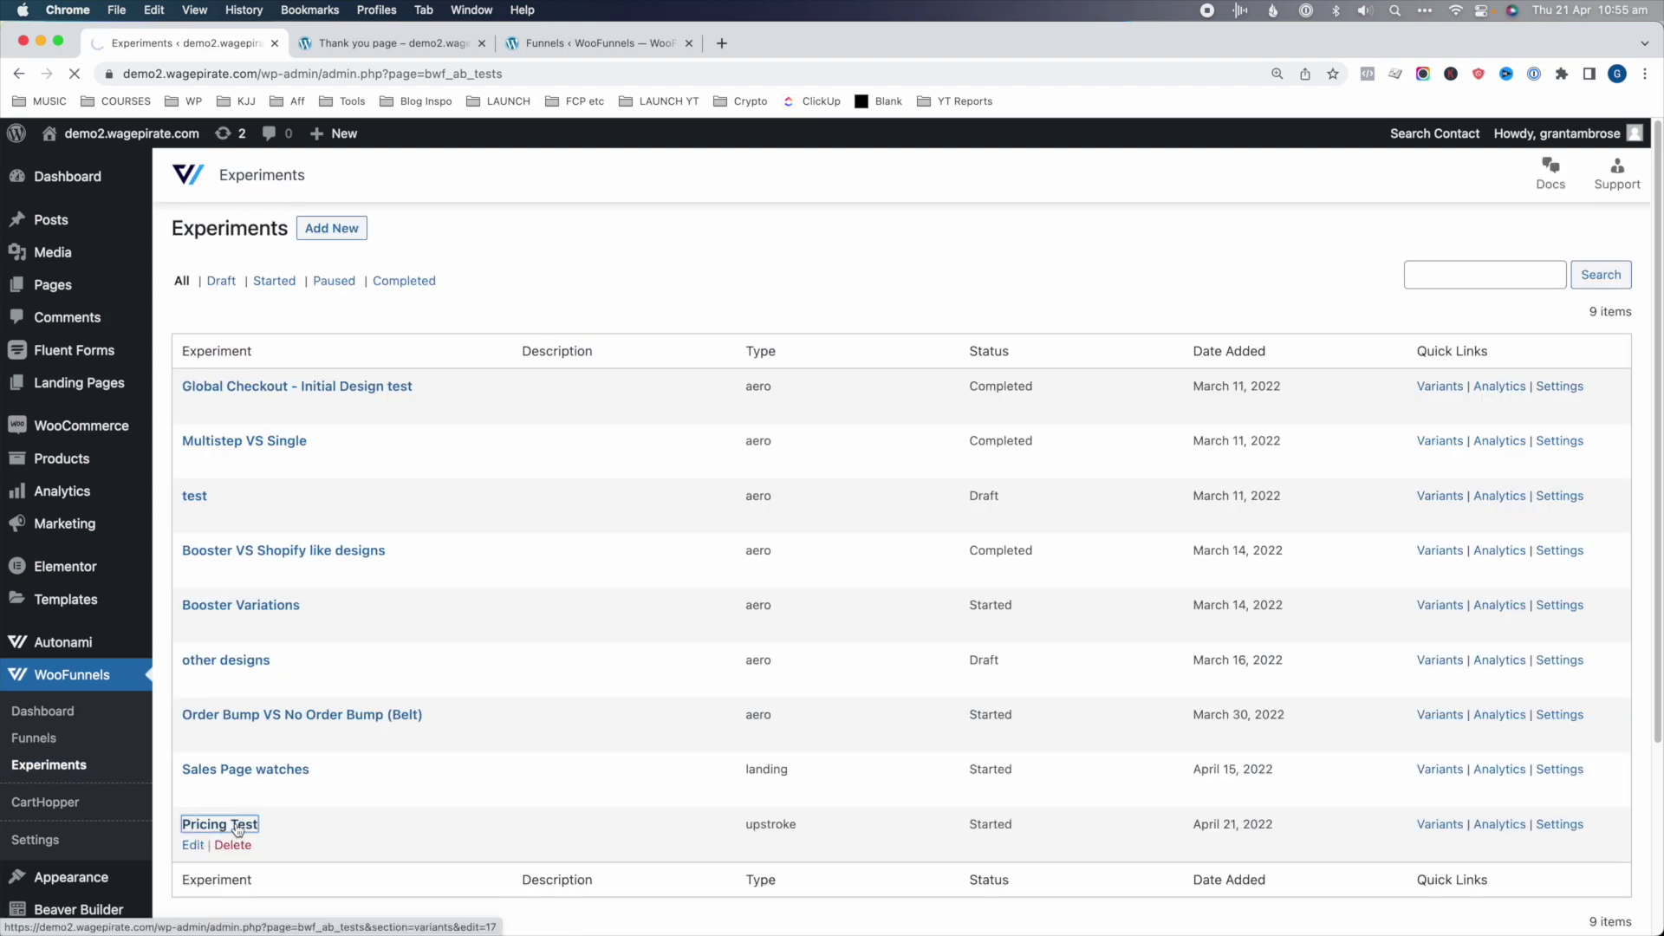
- Set the traffic weights to 99 for the original and 1 for Larger Discount, then update
left_click(845, 434)
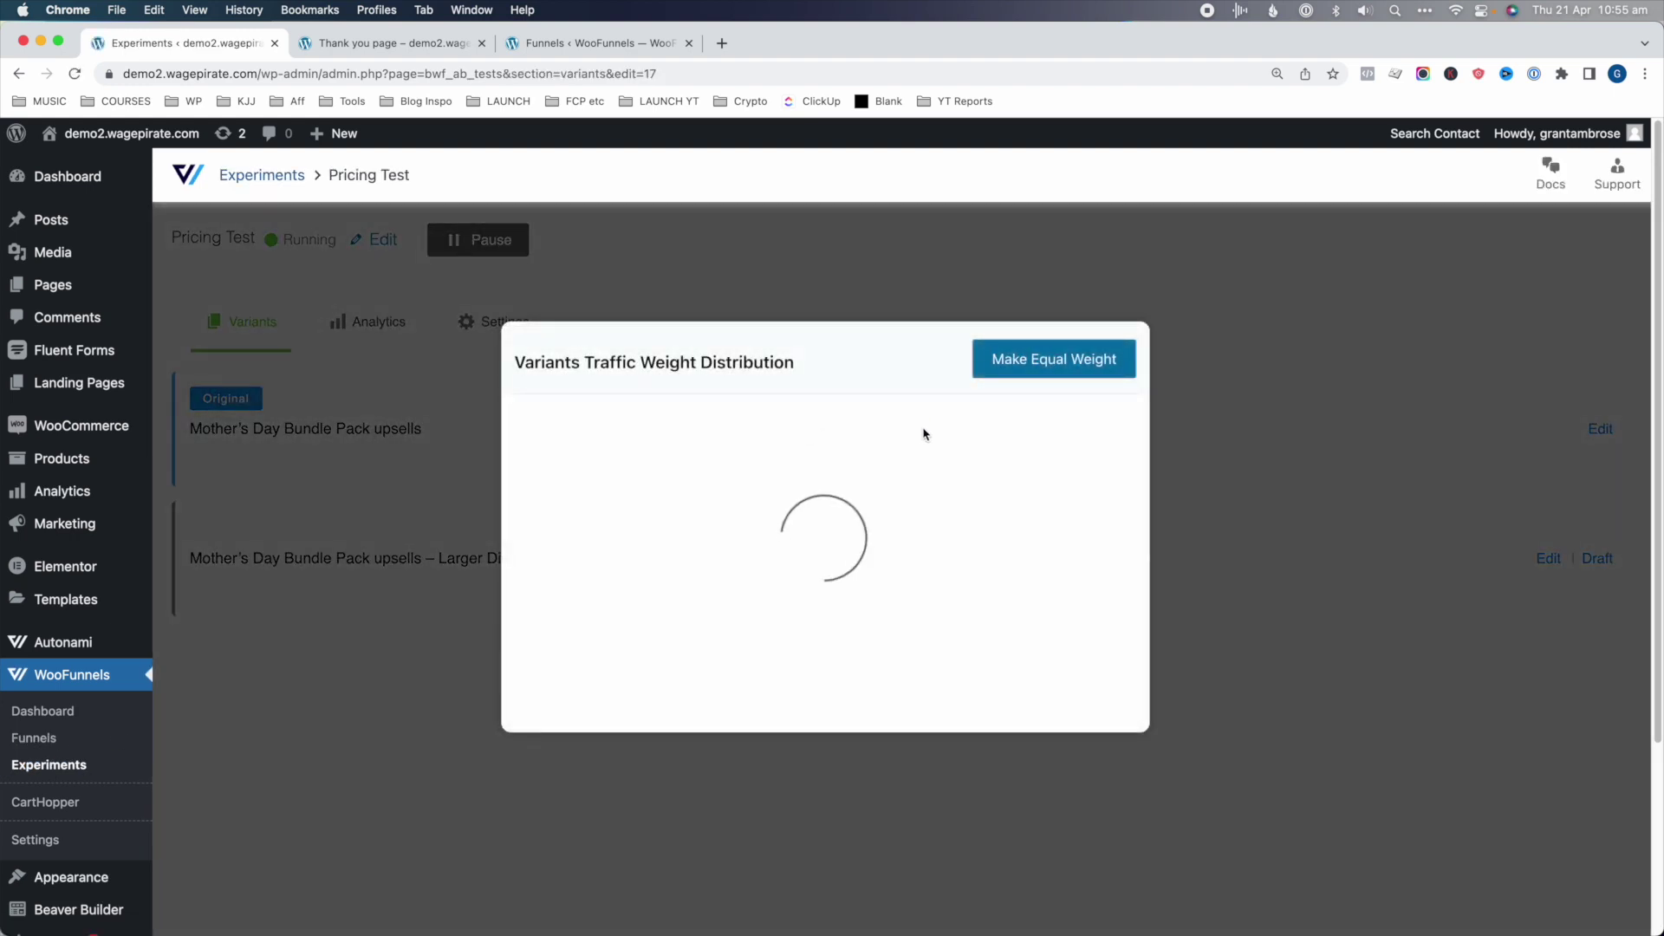
left_click(1082, 432)
key("BackSpace")
key("BackSpace")
key("BackSpace")
key("BackSpace")
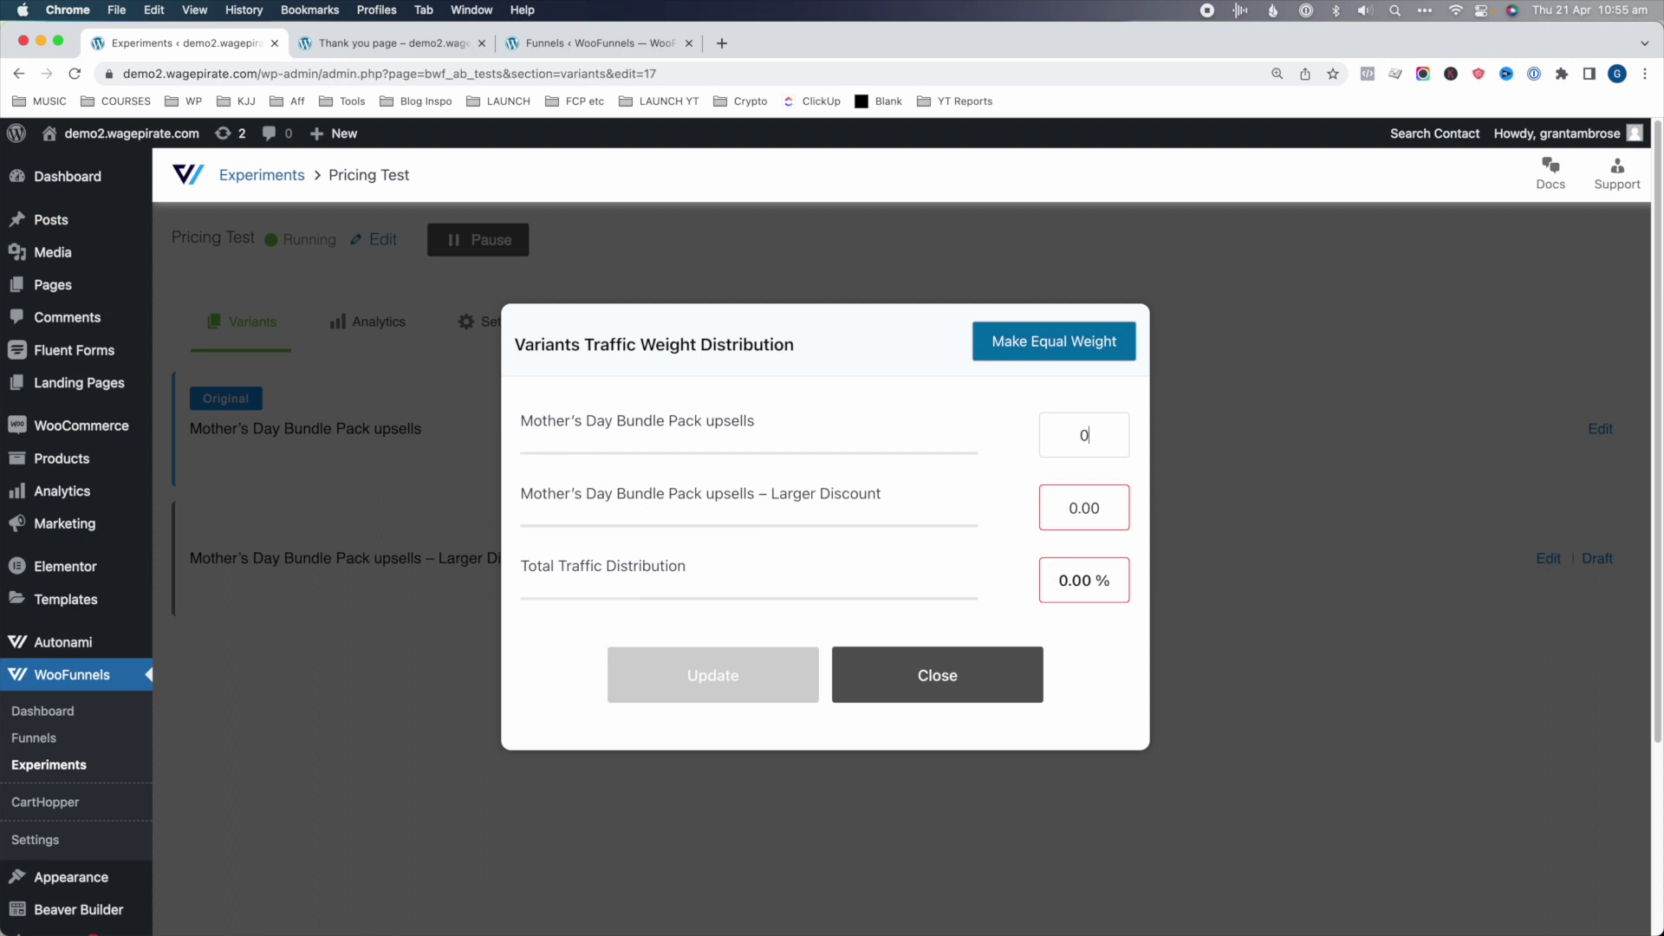
type("99")
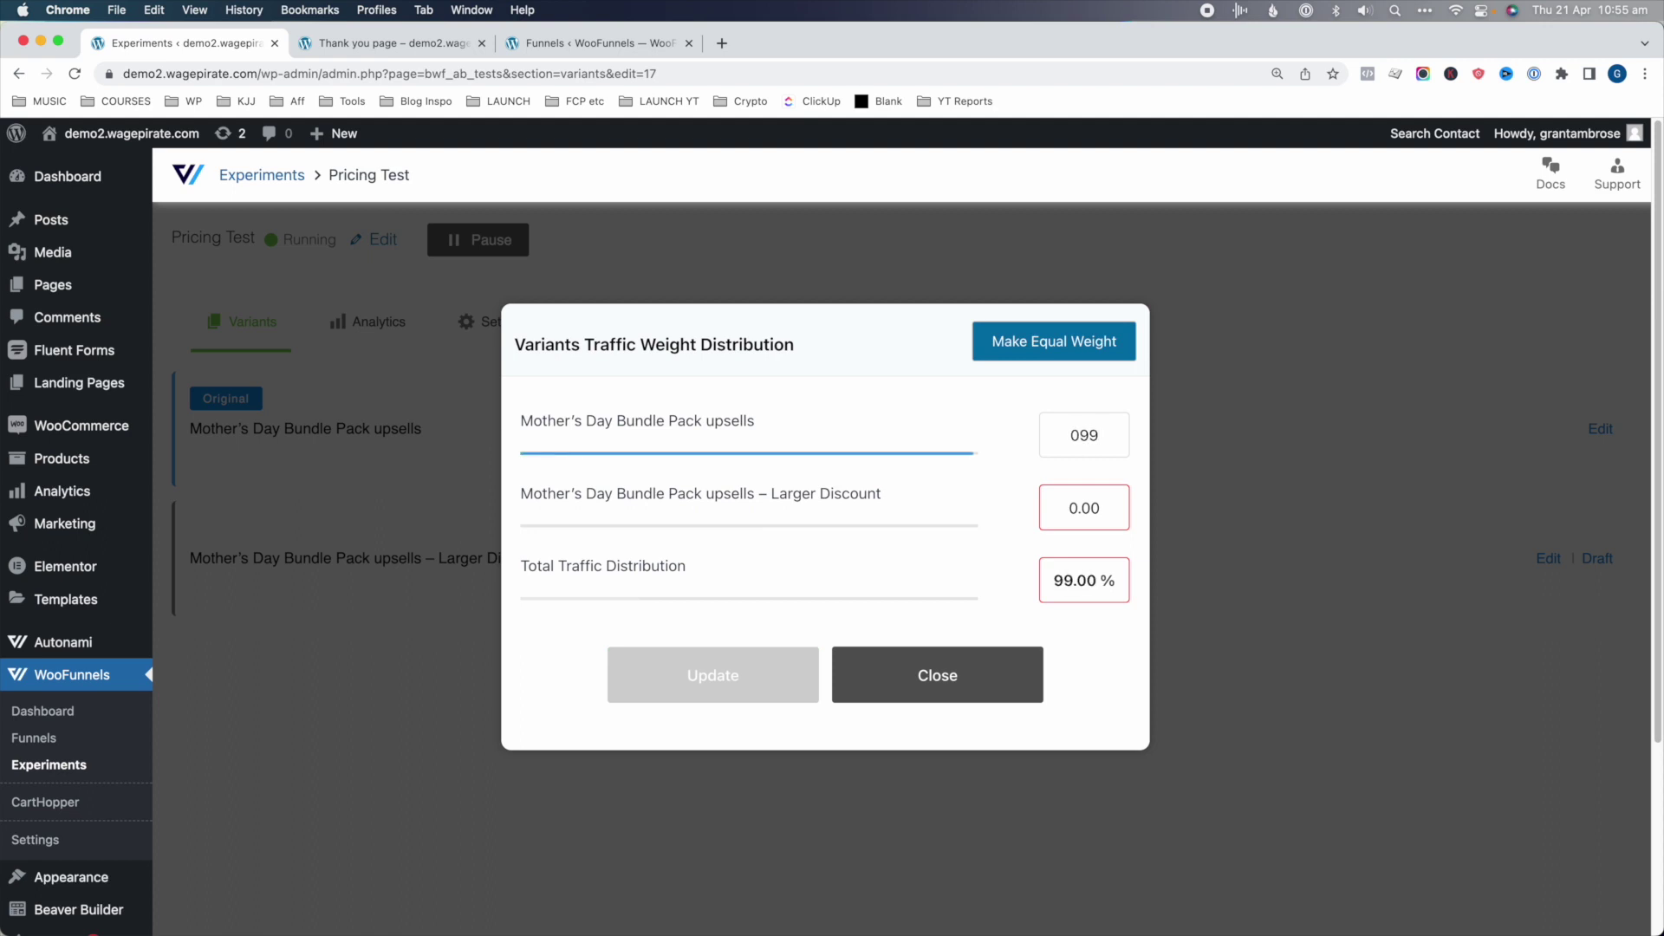
double_click(1103, 519)
type("1")
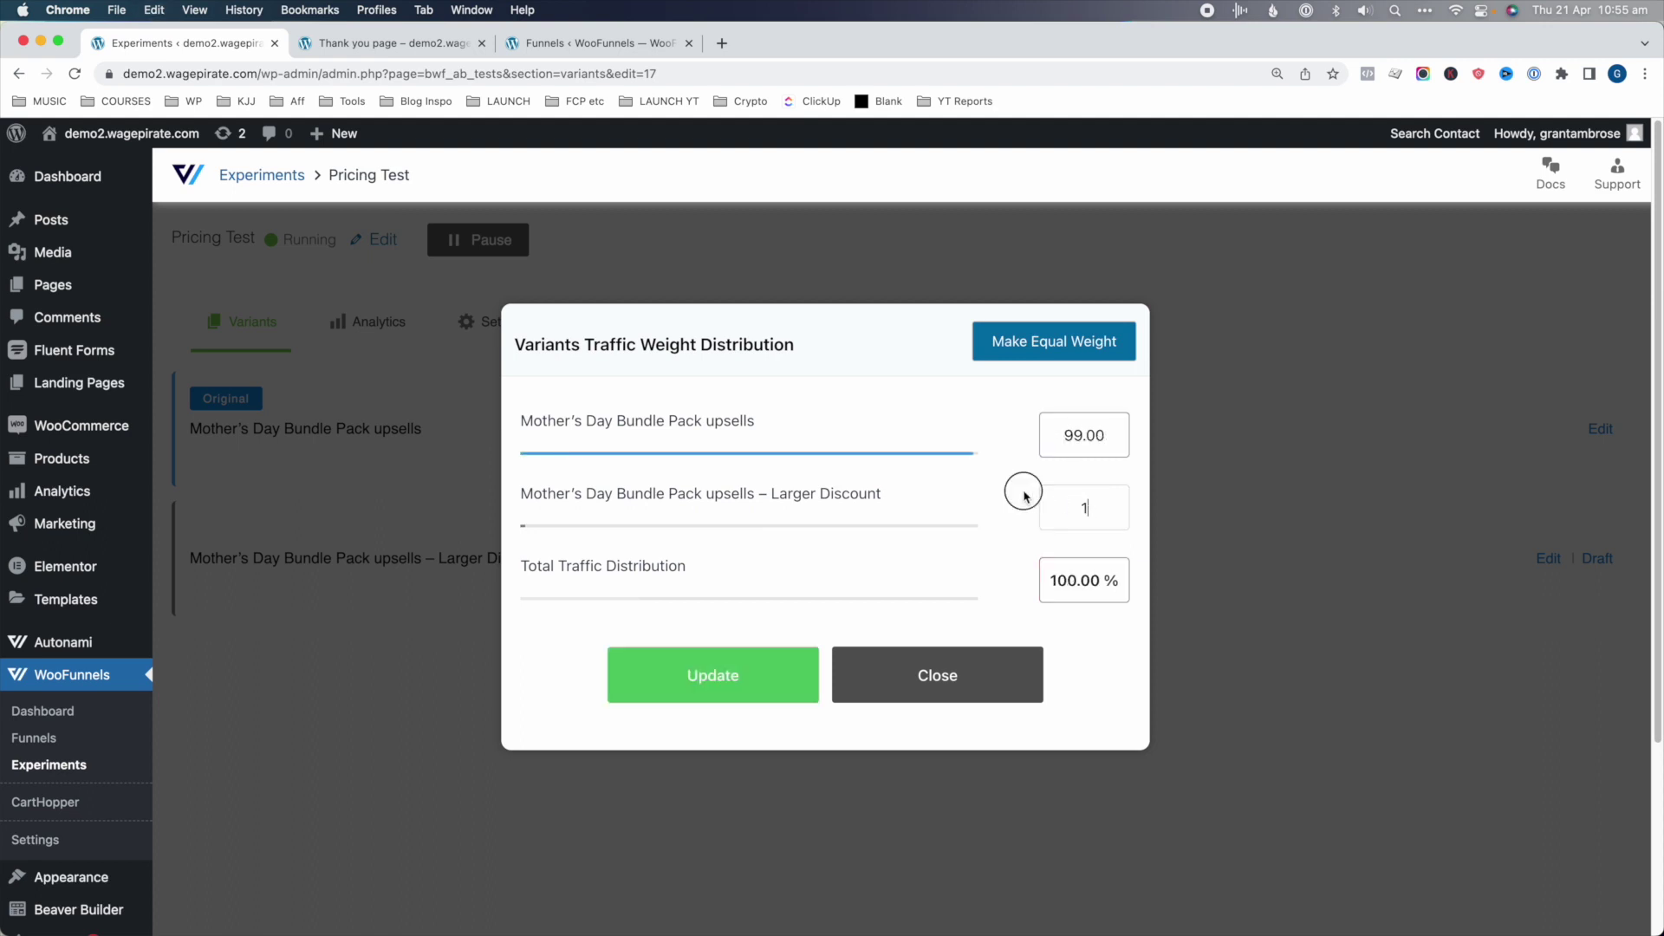
left_click(1011, 487)
left_click(765, 680)
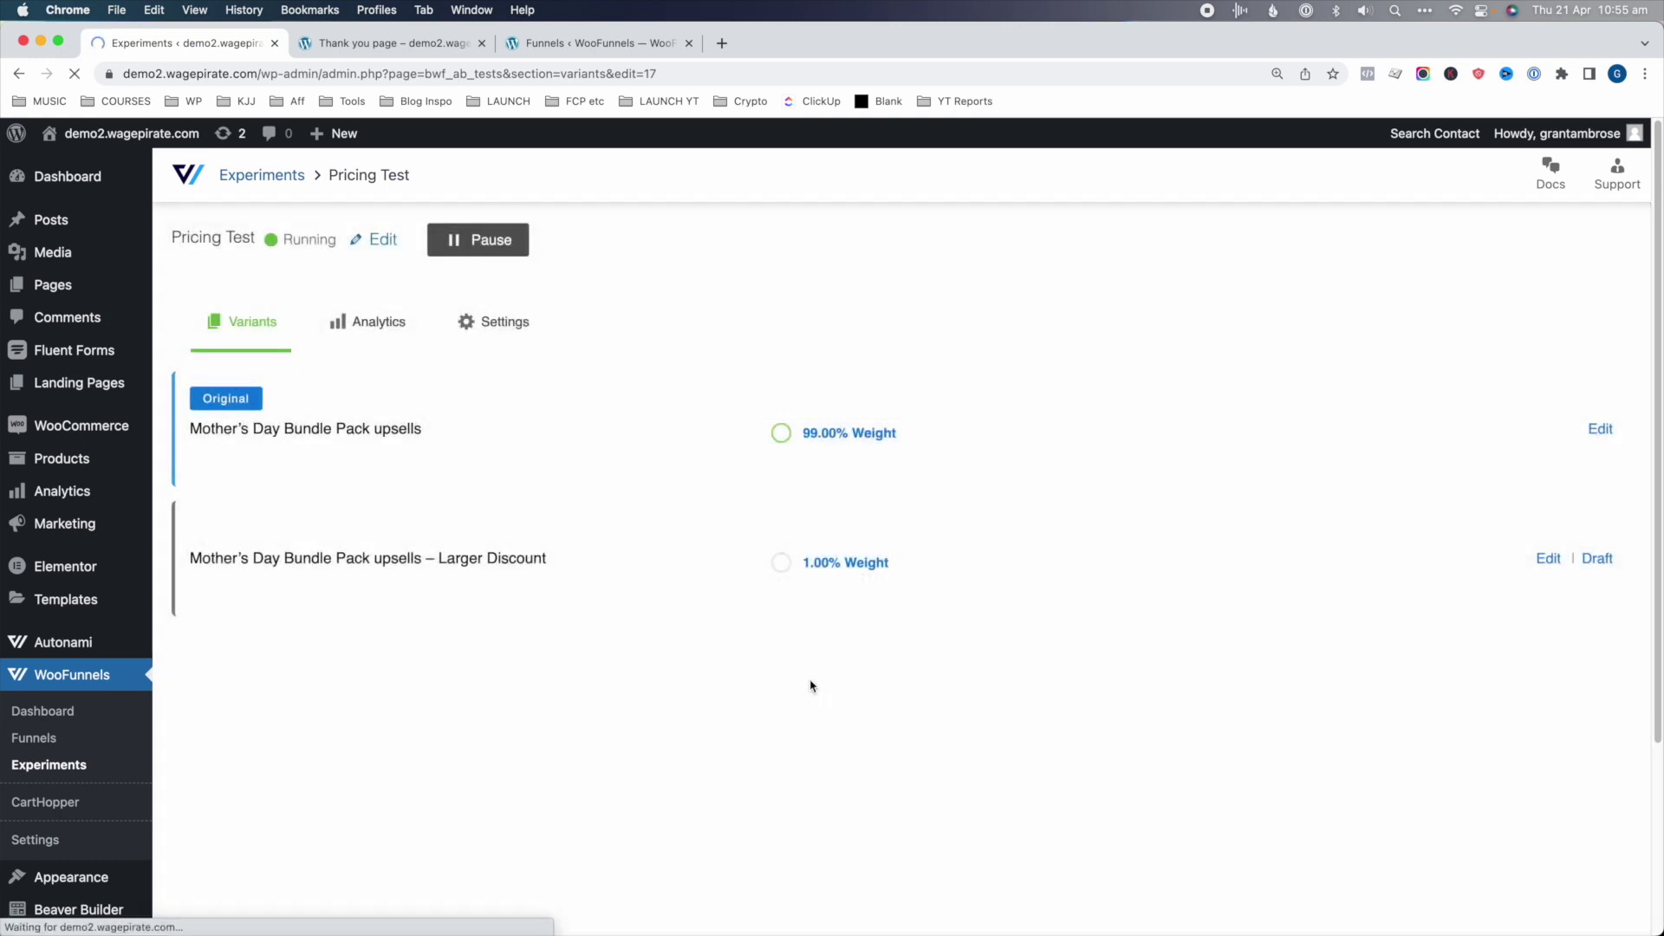
- Add the Album to the cart and enter the customer's e-mail at checkout
left_click(329, 823)
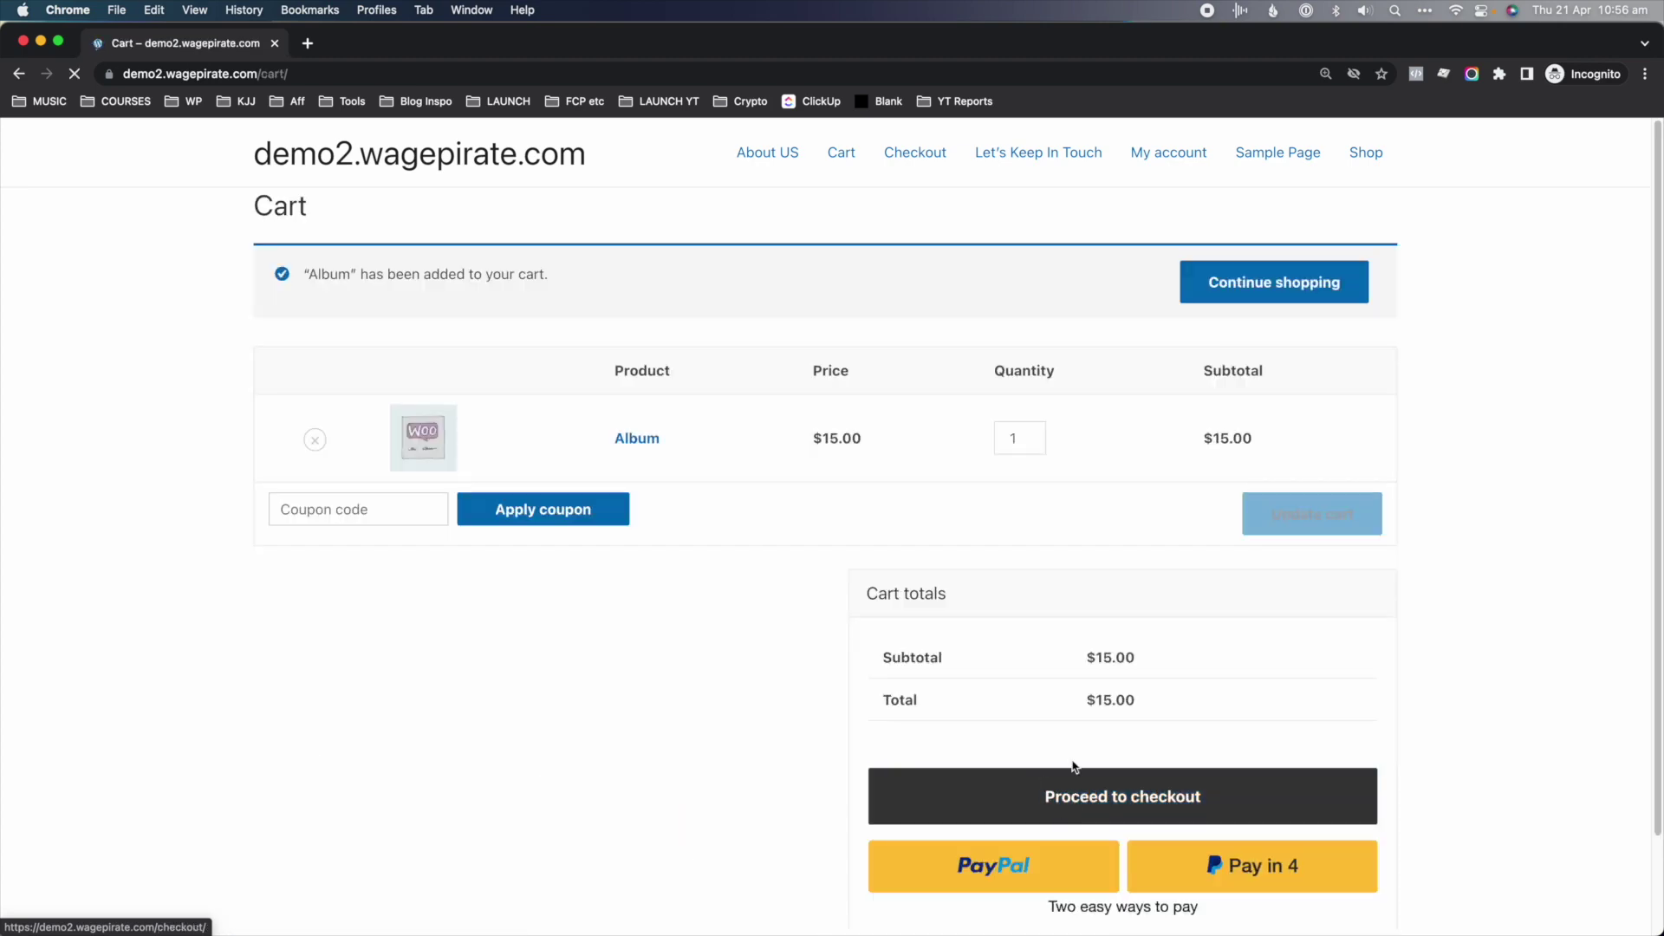
left_click(1075, 791)
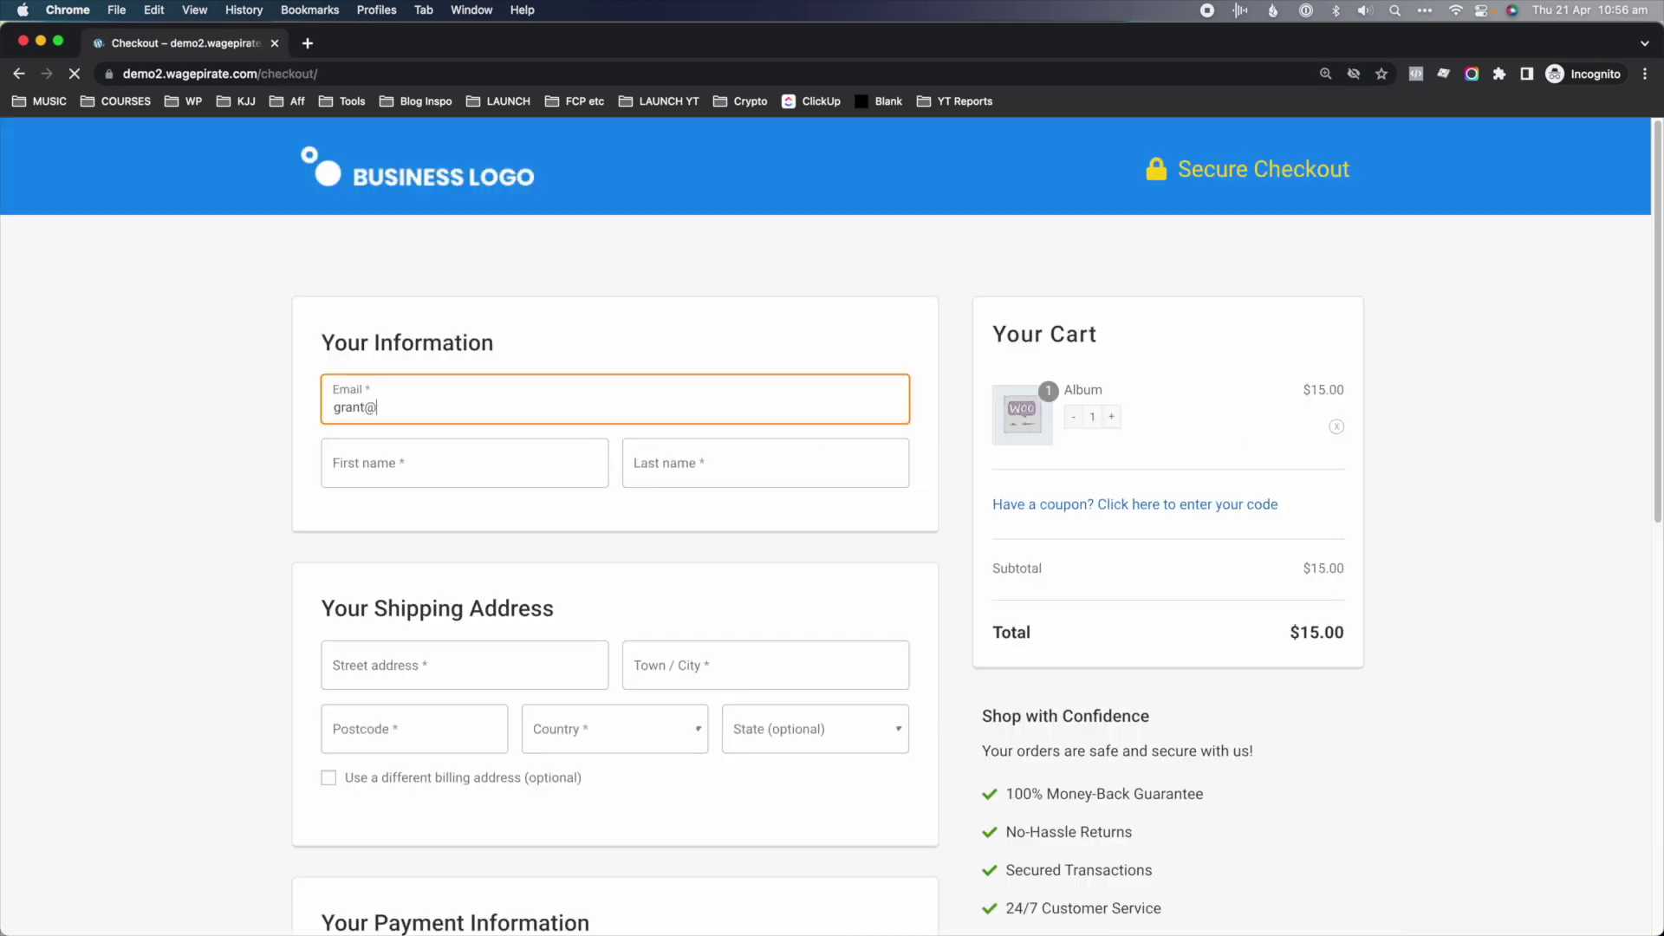
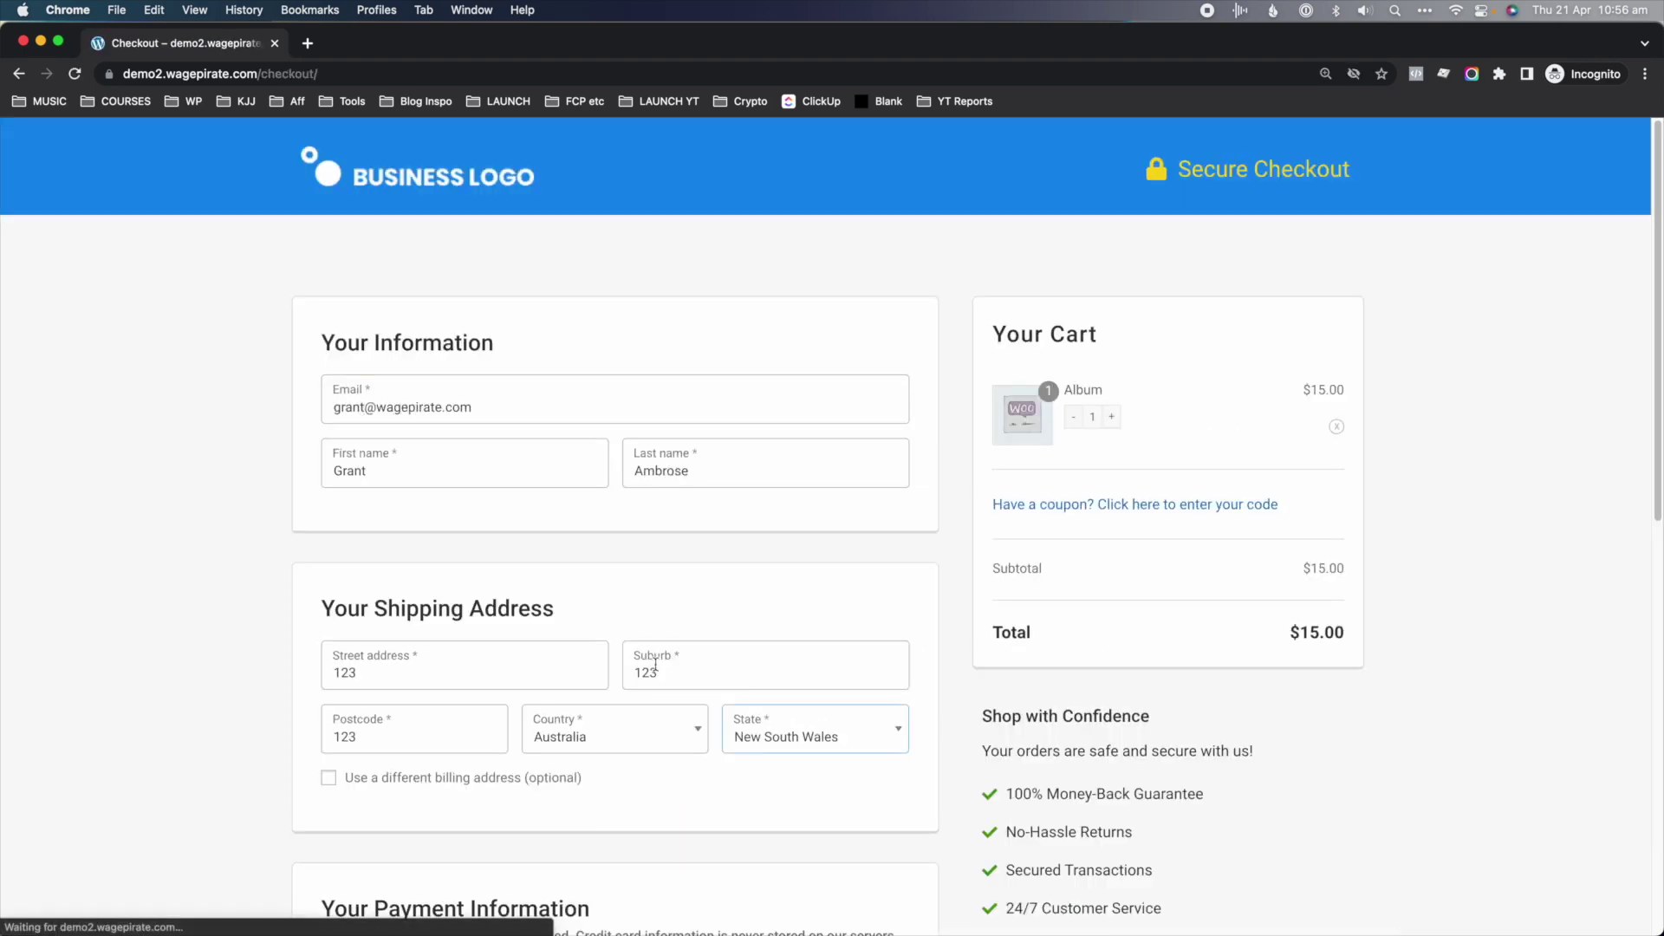
scroll(652, 665, "down", 9)
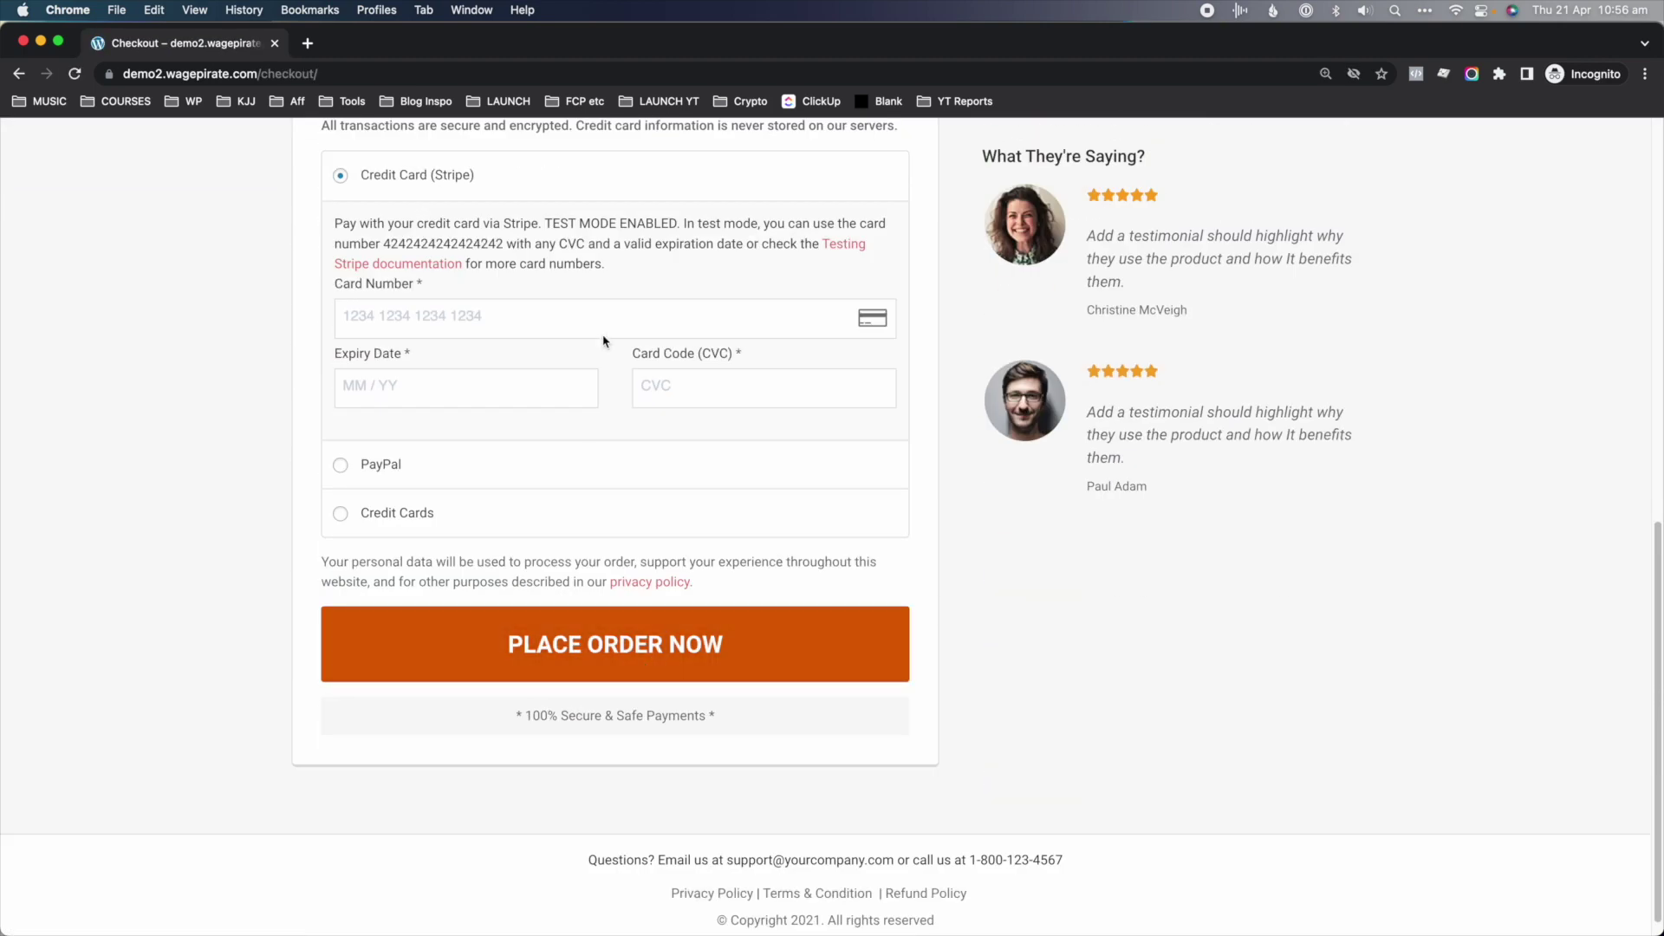
- Pay with the Stripe test card (expiry 0255, CVC 123) and note the $42.50 bundle offer
double_click(486, 244)
key("super+c")
key("super+v")
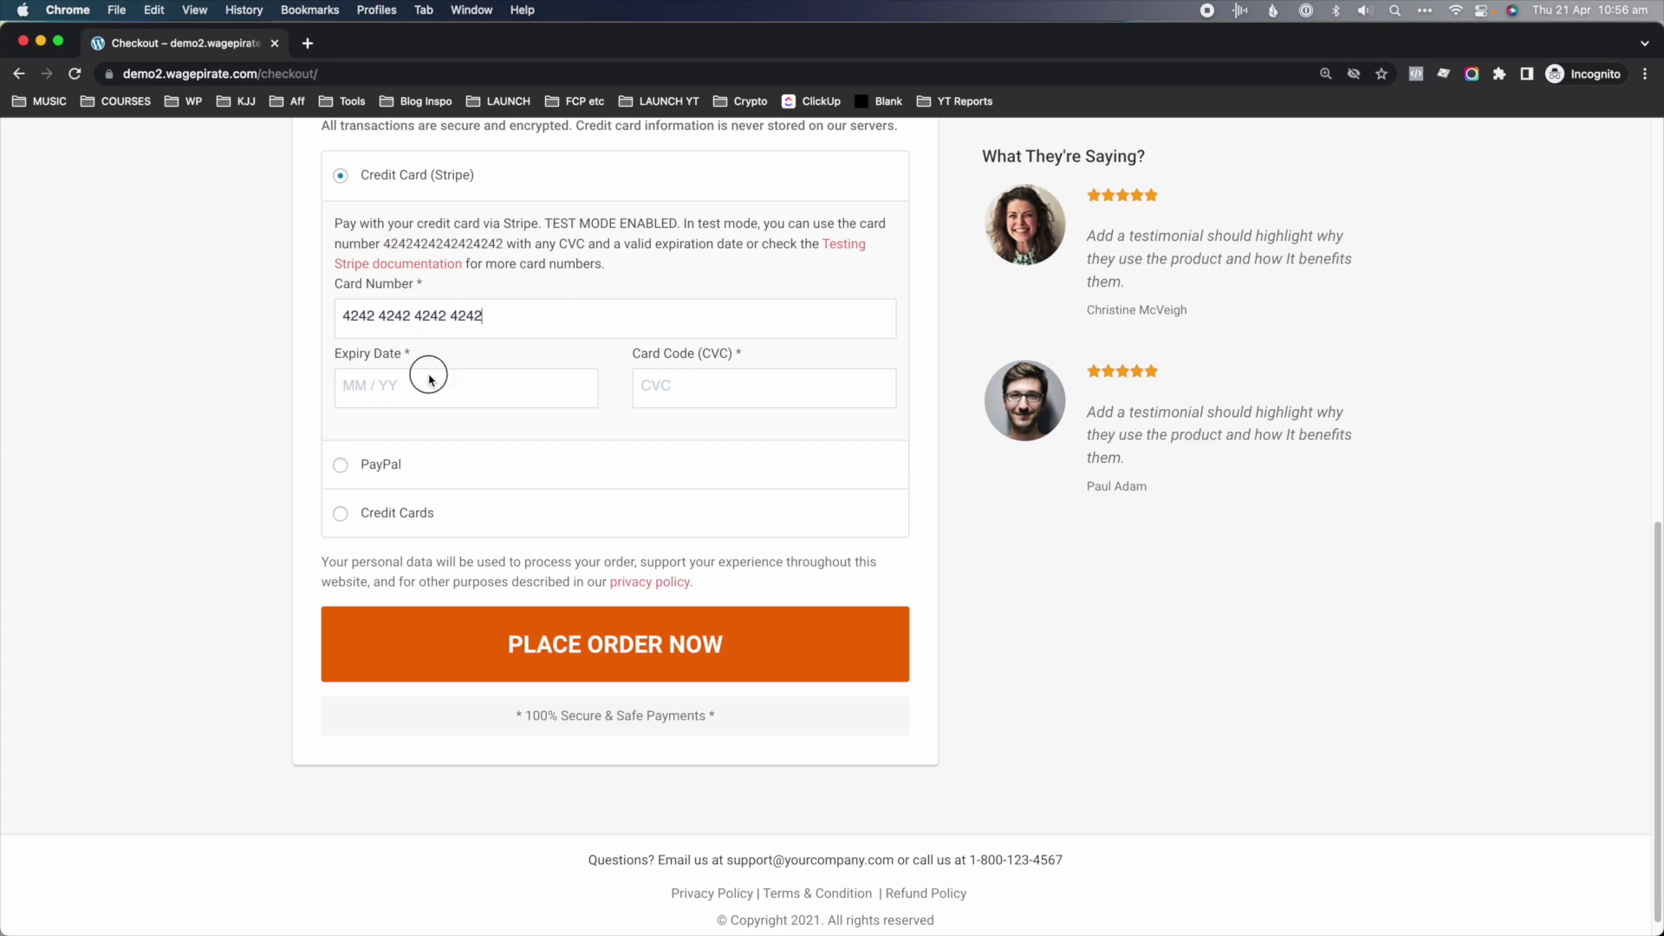
left_click(424, 385)
type("0255")
key("Tab")
type("123")
left_click(615, 650)
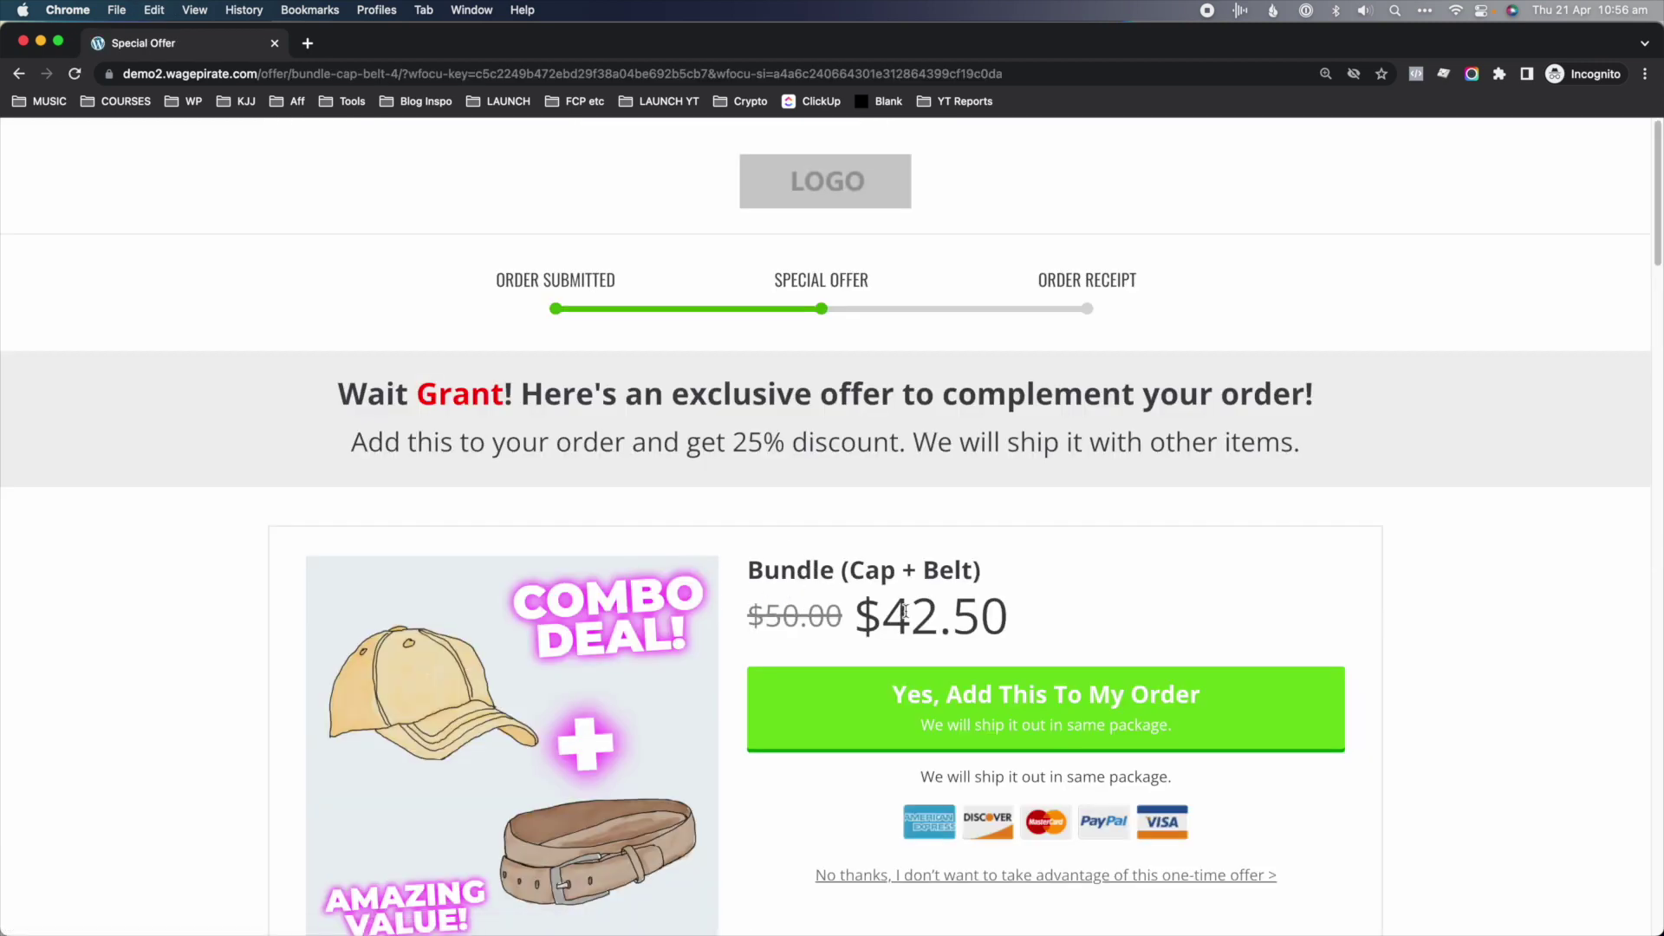
left_click_drag(904, 611, 958, 613)
left_click_drag(1008, 683, 854, 682)
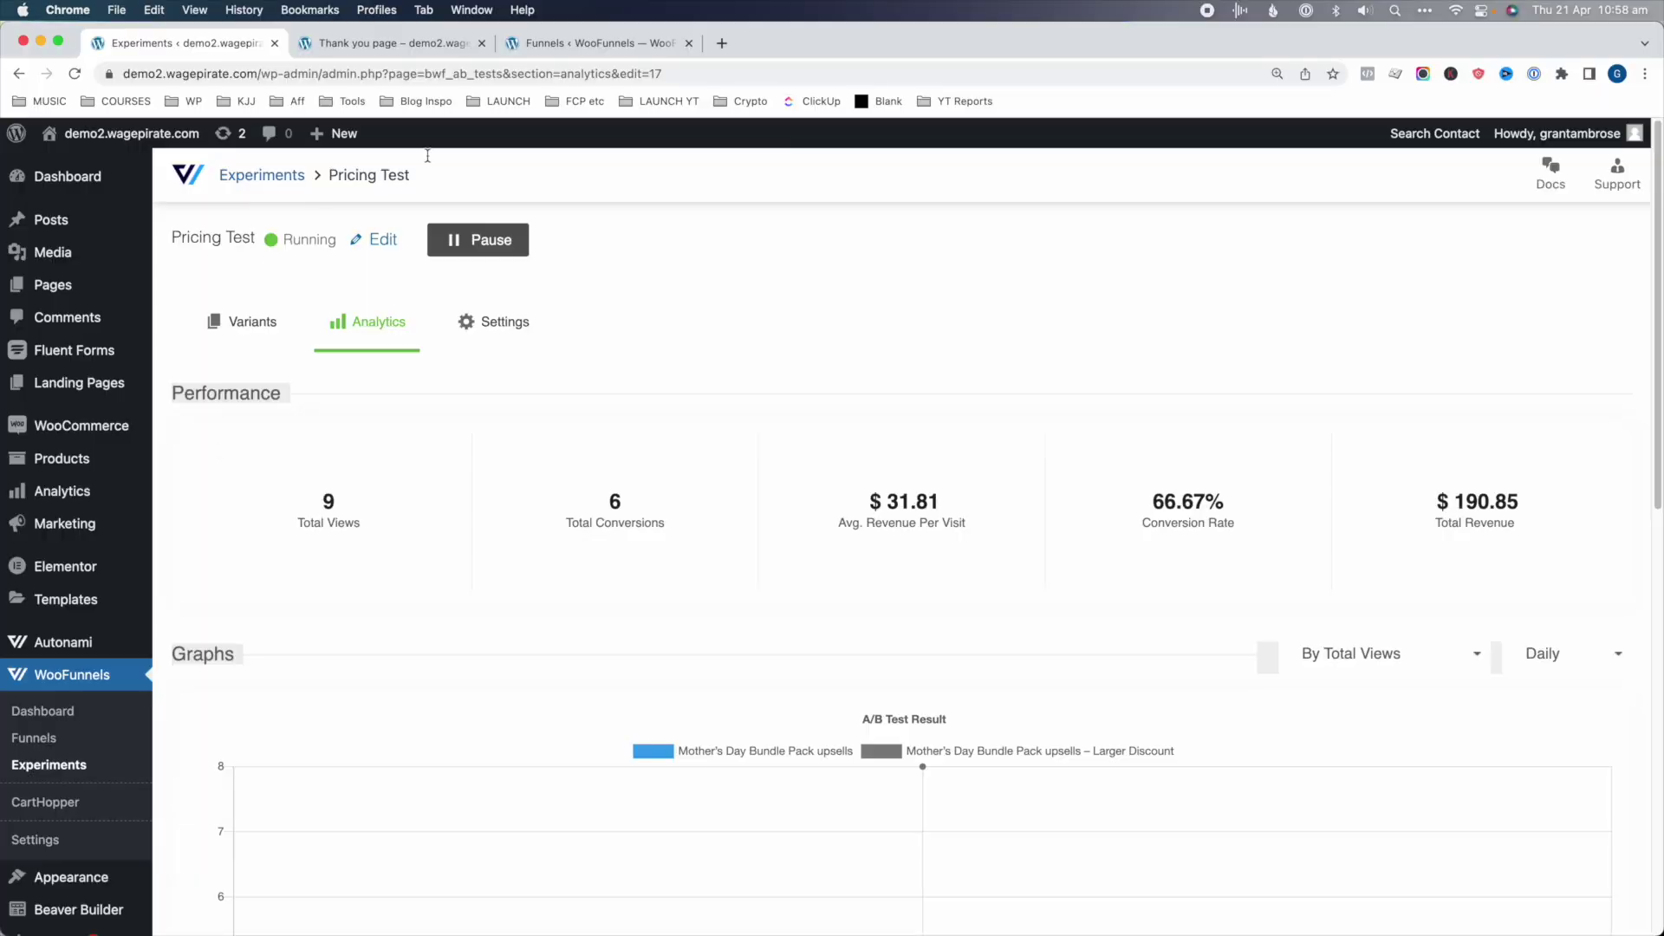
- Scroll to Detailed Performance and expand the Original variant's per-offer results
scroll(750, 289, "down", 15)
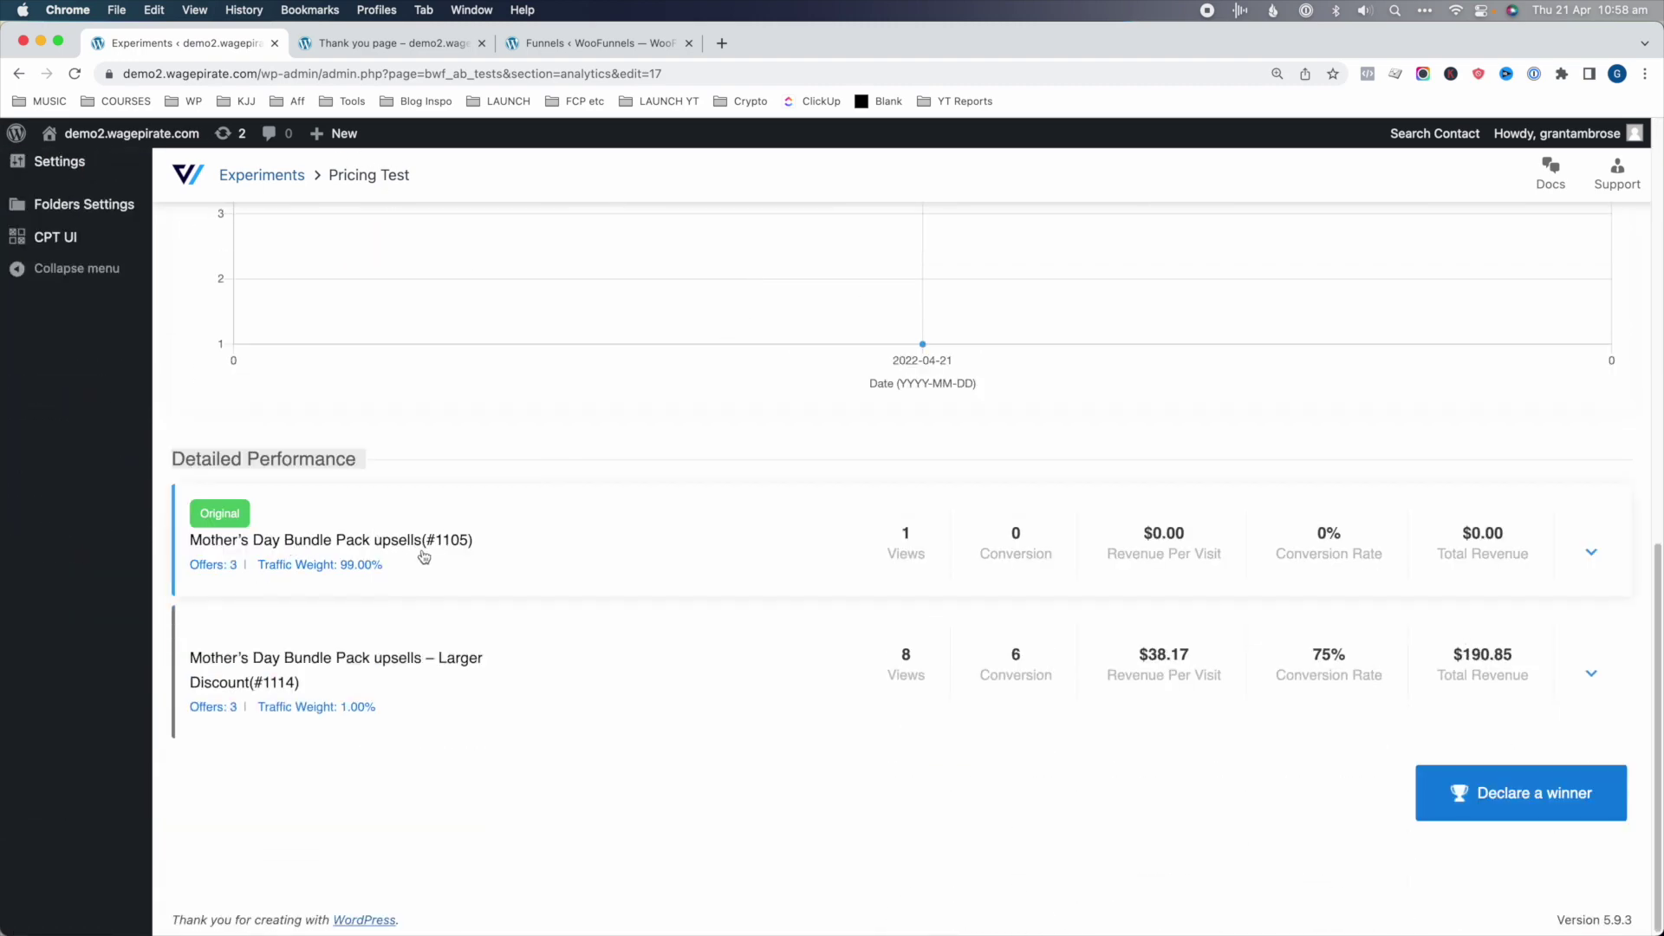
left_click(1591, 552)
scroll(436, 687, "down", 1)
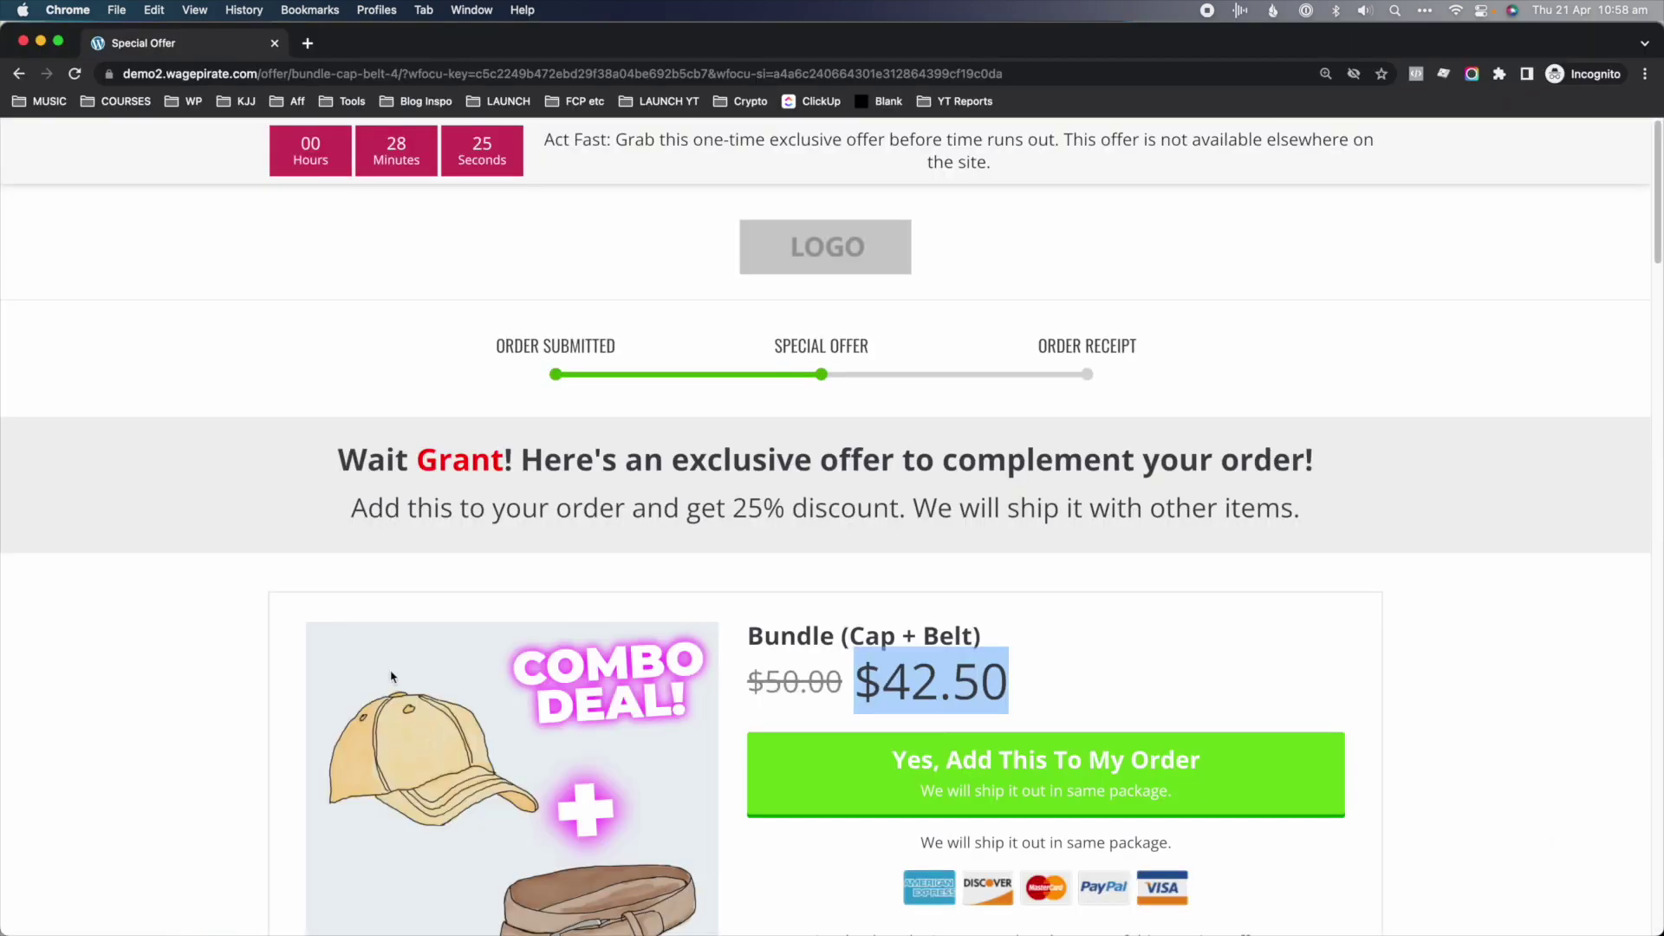
scroll(1153, 716, "down", 8)
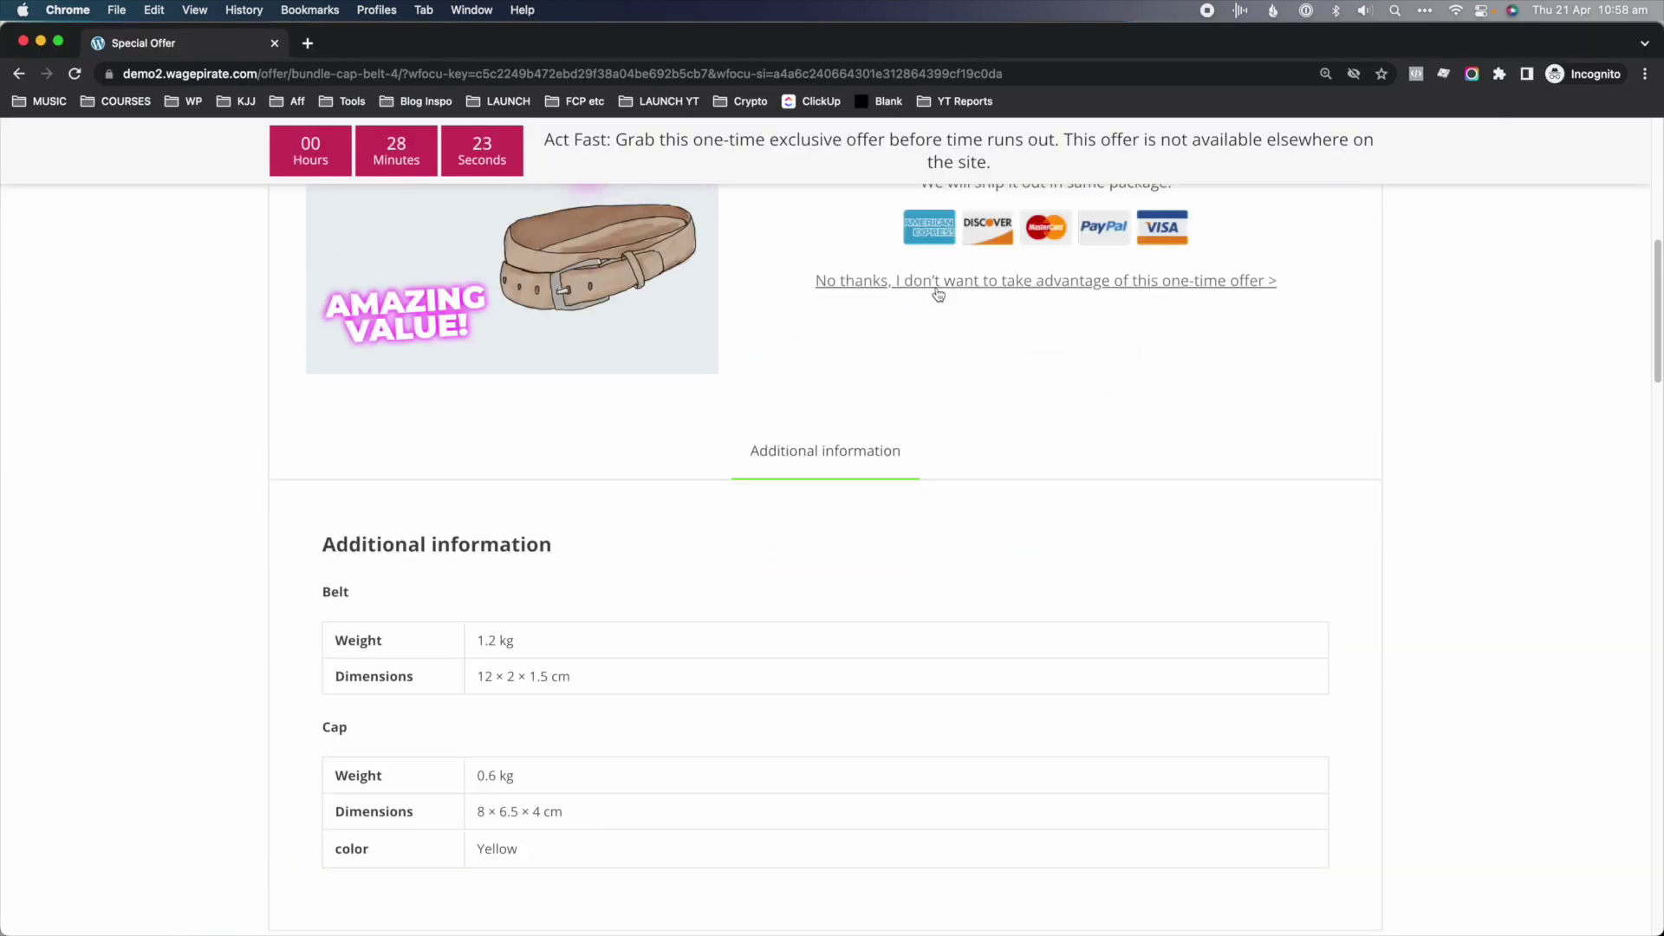
- Decline the Bundle (Cap + Belt) offer and accept both the Cap and Belt upsells
scroll(988, 290, "up", 3)
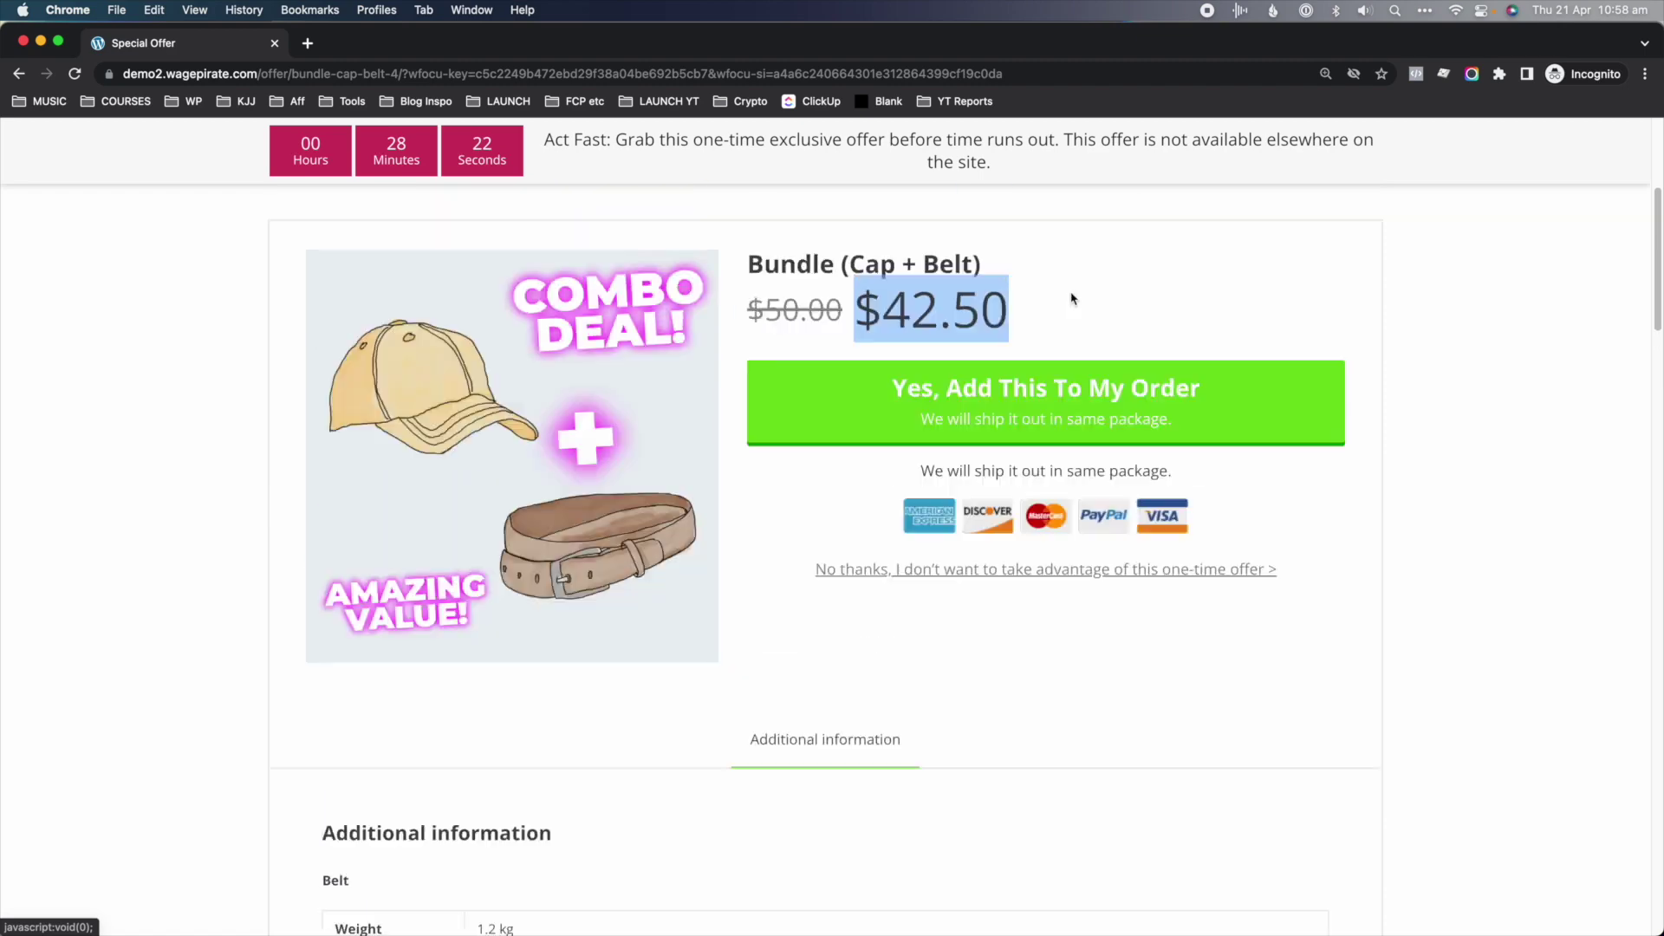
left_click(986, 581)
left_click(923, 637)
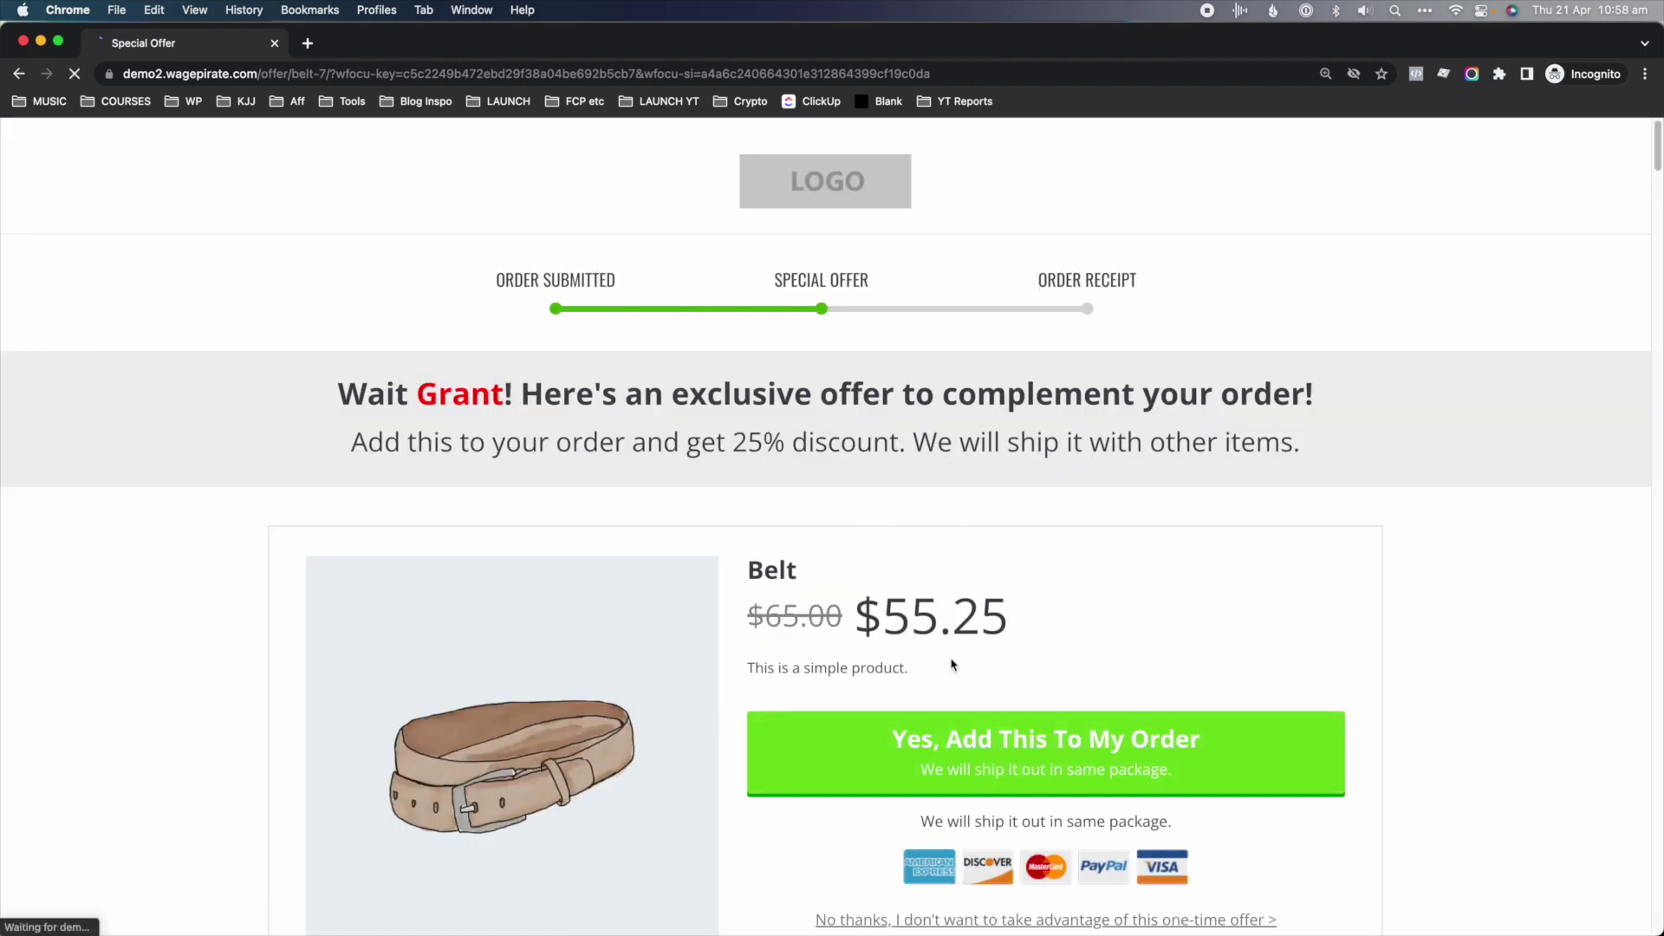
left_click(946, 741)
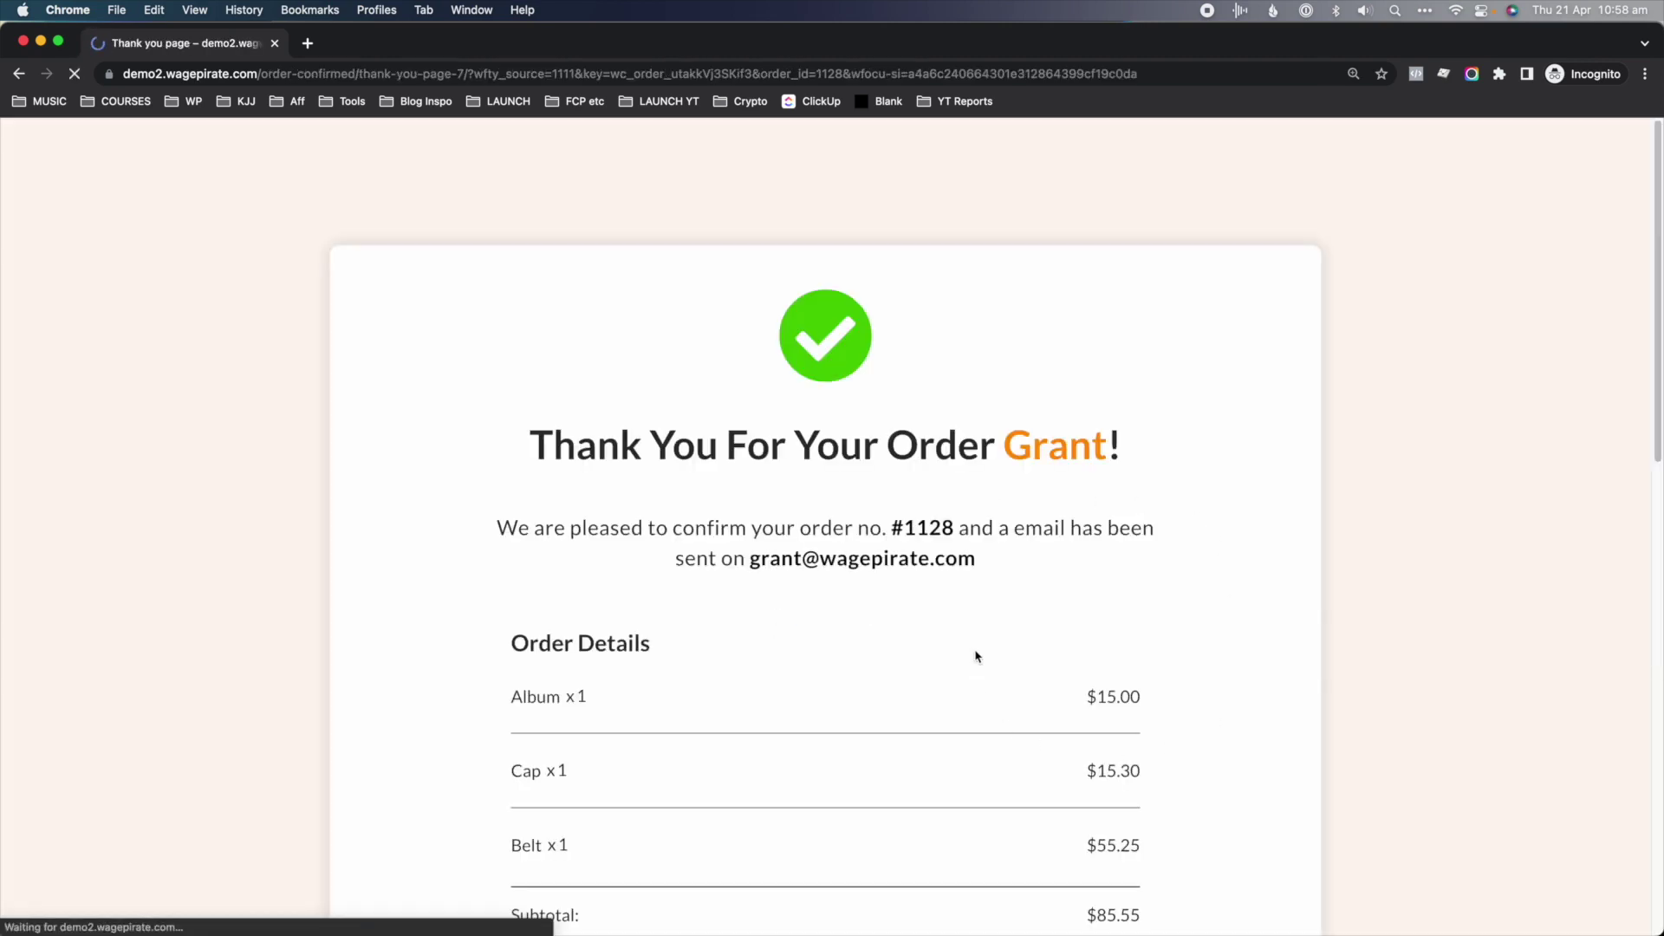
key("super+grave")
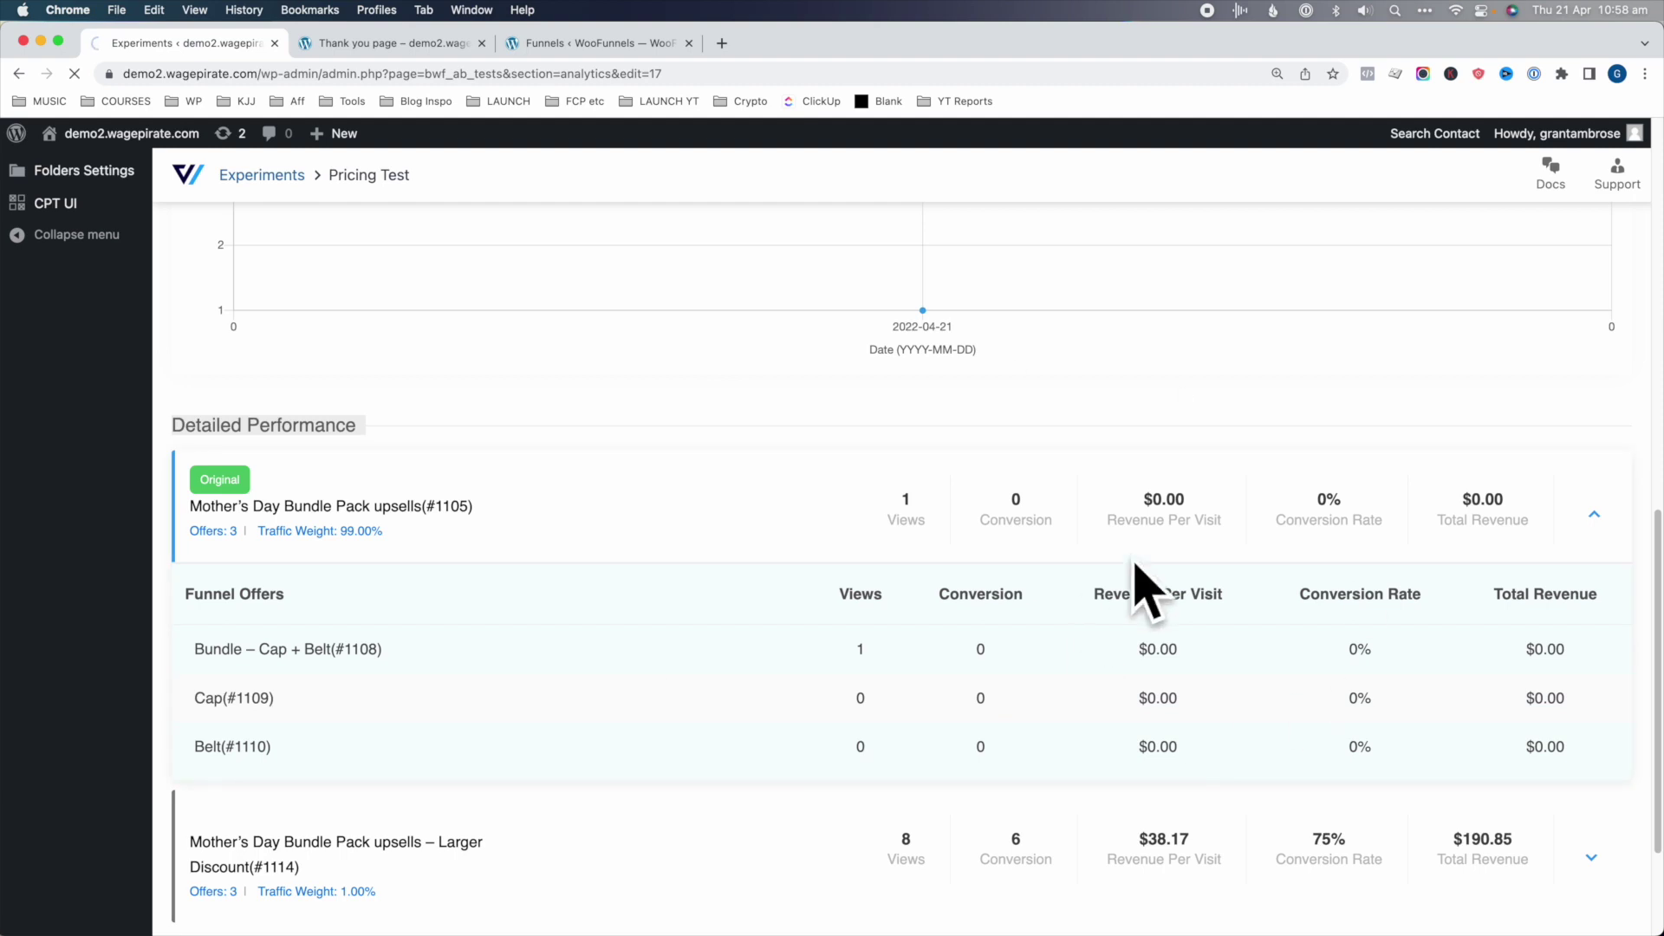
- Expand the Original variant and review the Cap's $15.30, Belt's $55.25 and 100% conversion
left_click(900, 544)
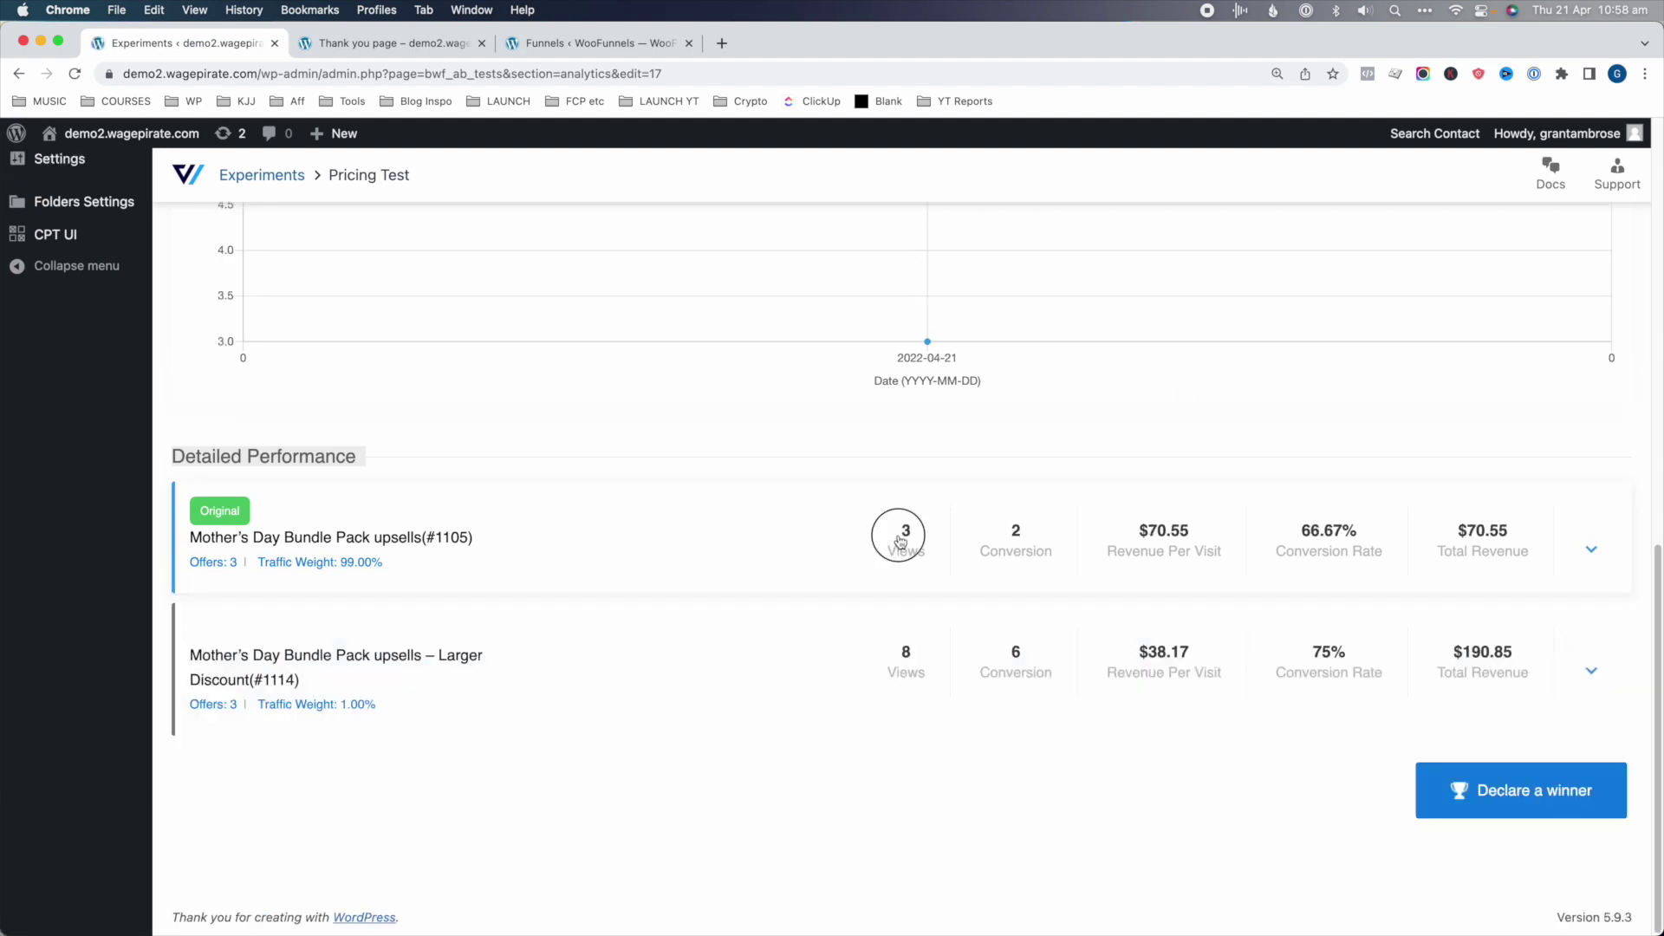
scroll(850, 709, "down", 1)
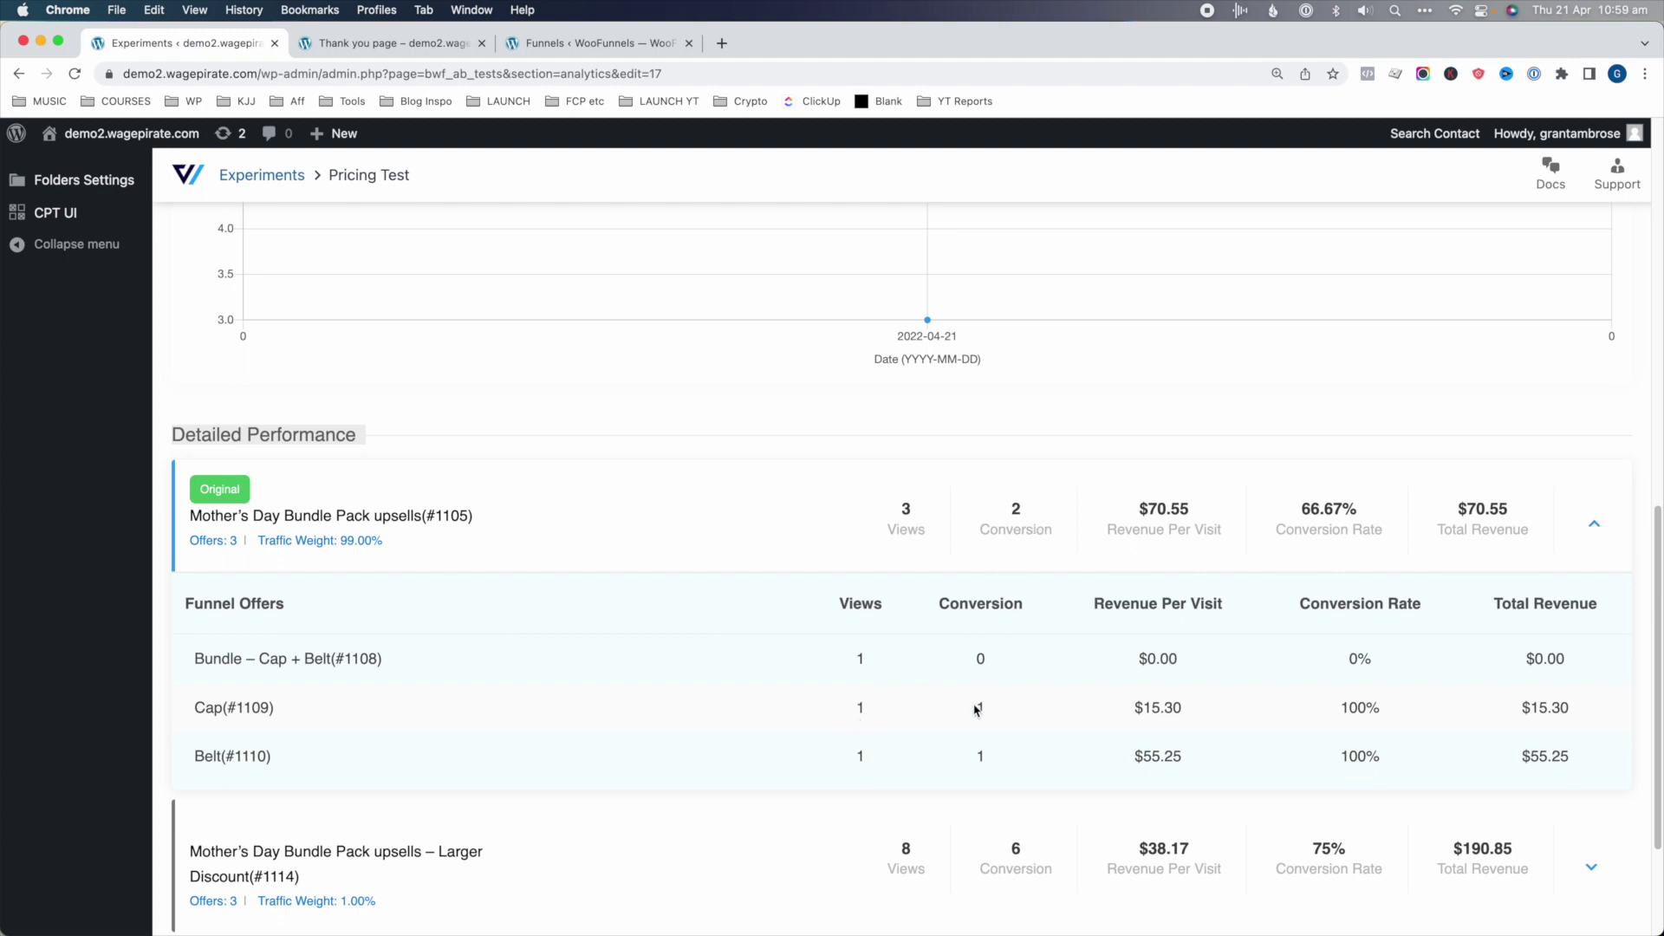
left_click_drag(1188, 714, 1123, 709)
left_click_drag(1184, 755, 1126, 757)
left_click_drag(1387, 755, 1339, 756)
left_click_drag(1571, 707, 1521, 709)
left_click(1523, 709)
scroll(1550, 700, "down", 2)
scroll(1549, 700, "down", 1)
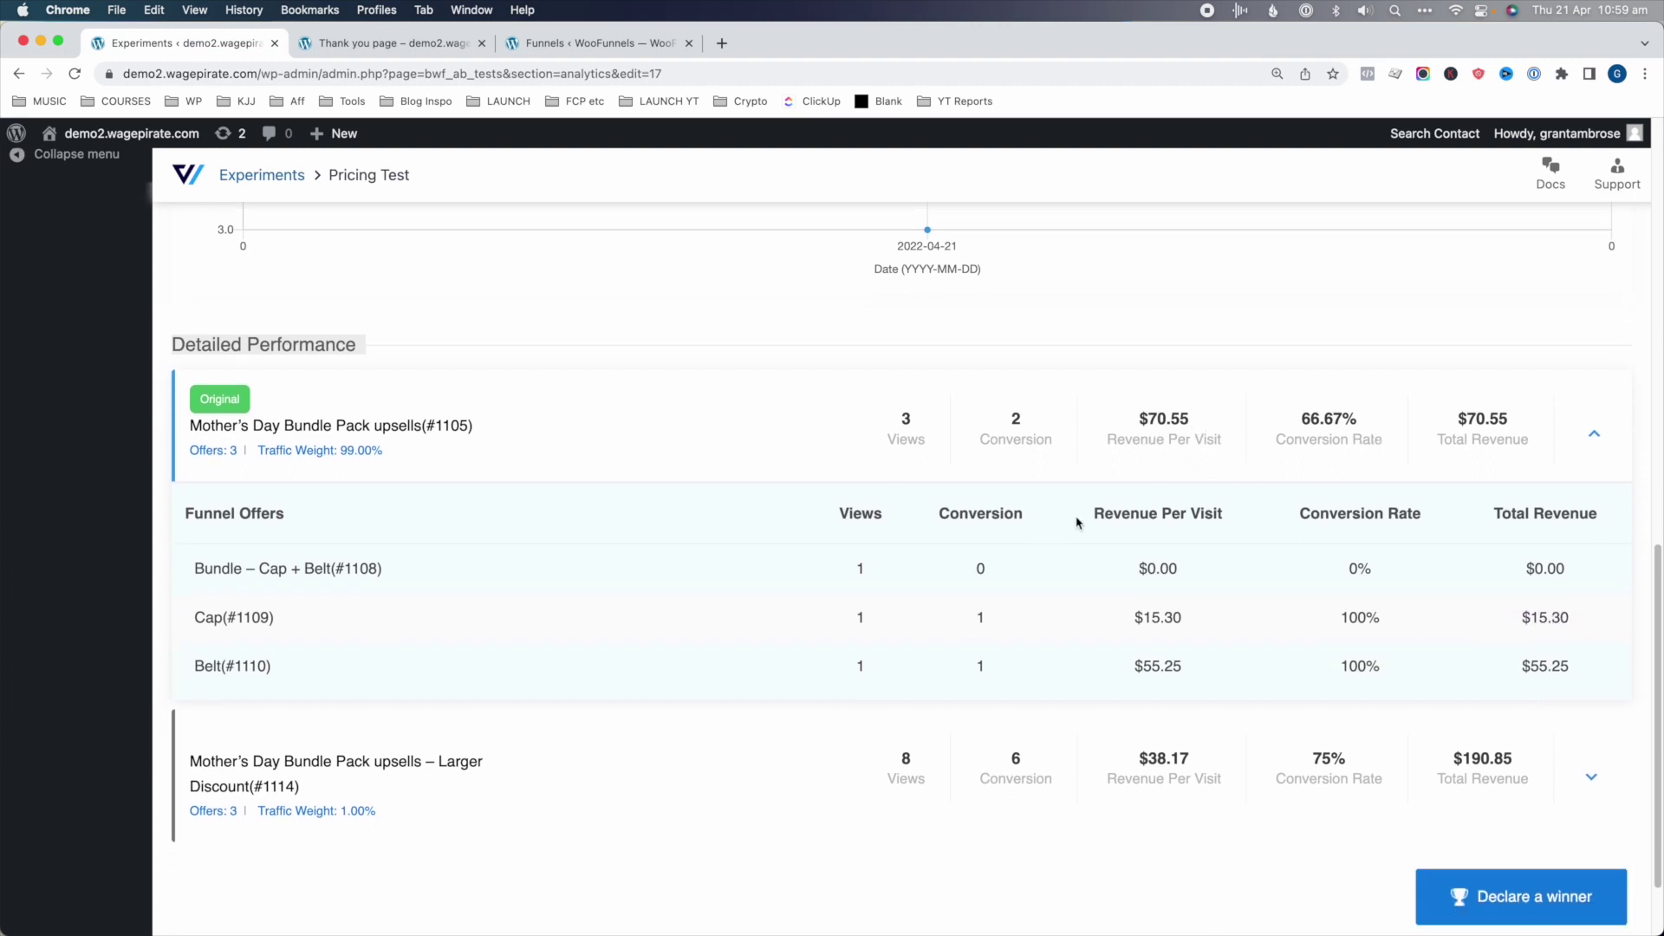
- Expand the Larger Discount variant's offers and review its Bundle, Cap and Belt Copy rows
left_click(1595, 780)
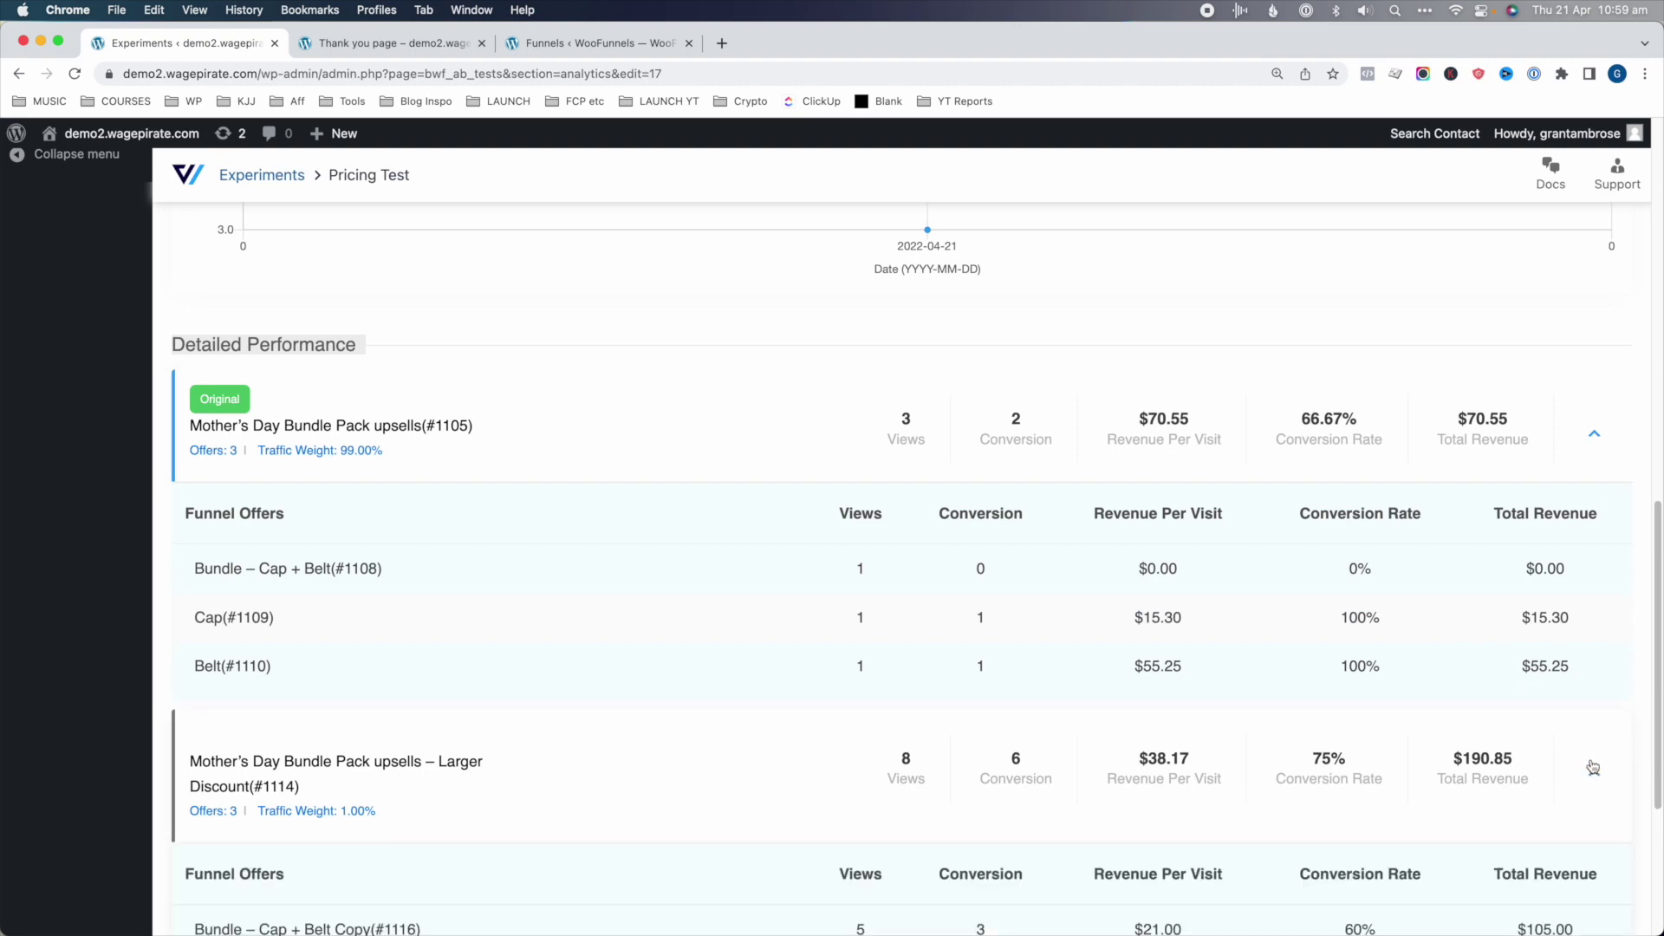
scroll(1593, 771, "down", 4)
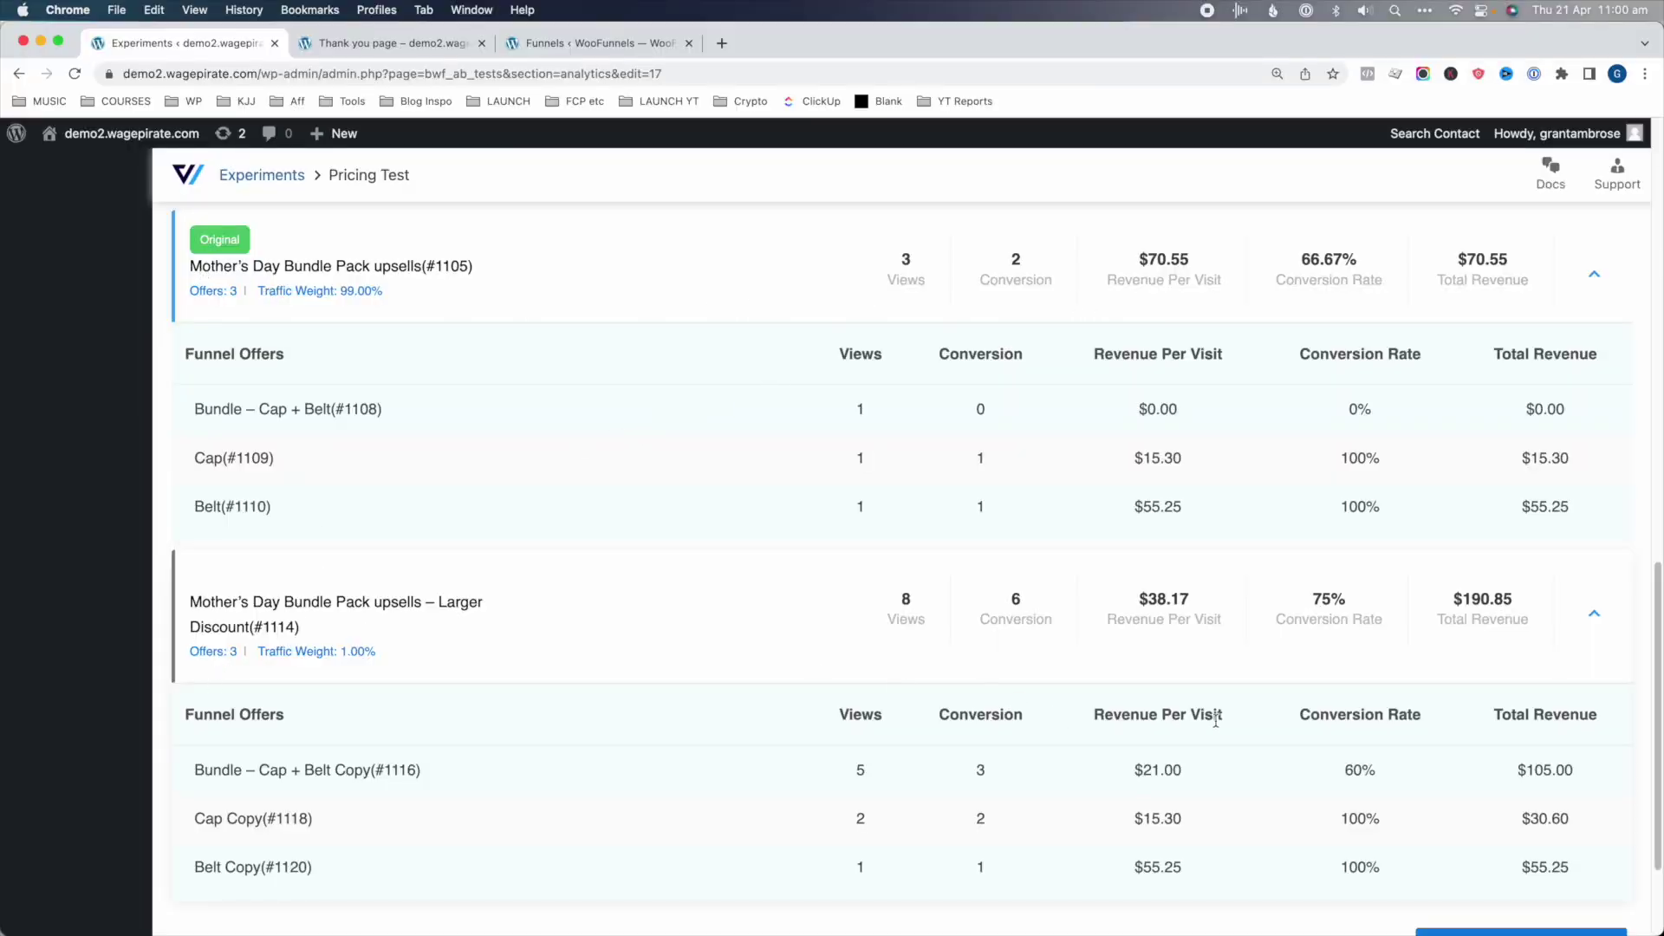
scroll(1191, 347, "up", 1)
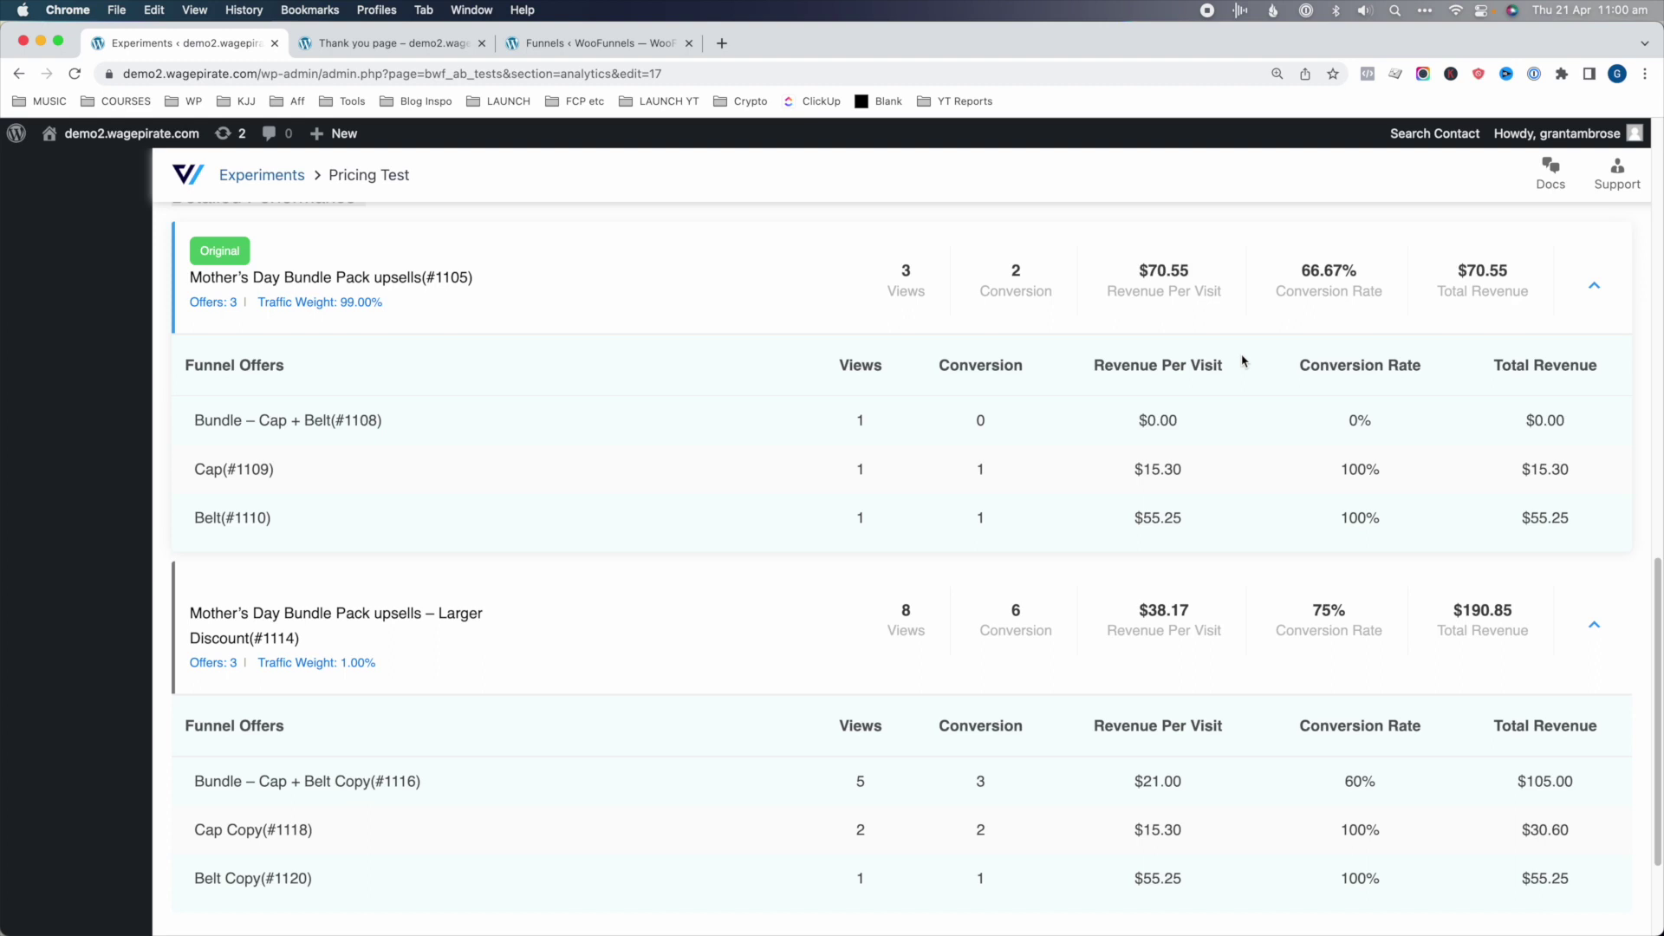
scroll(1242, 361, "down", 3)
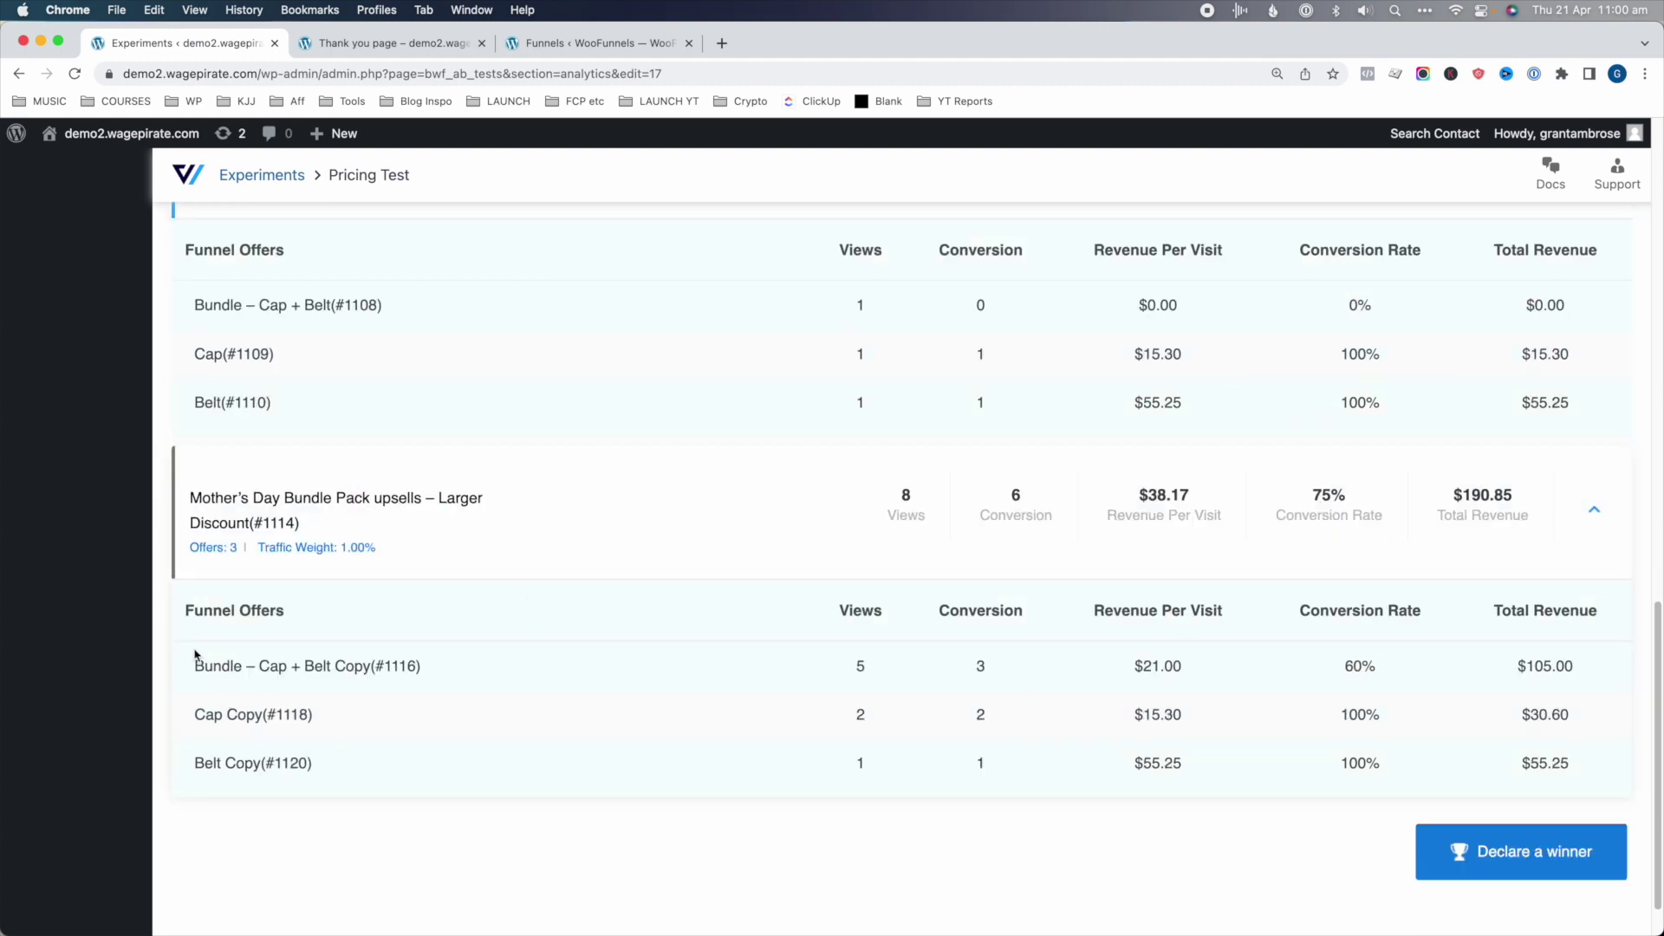
left_click_drag(201, 664, 392, 664)
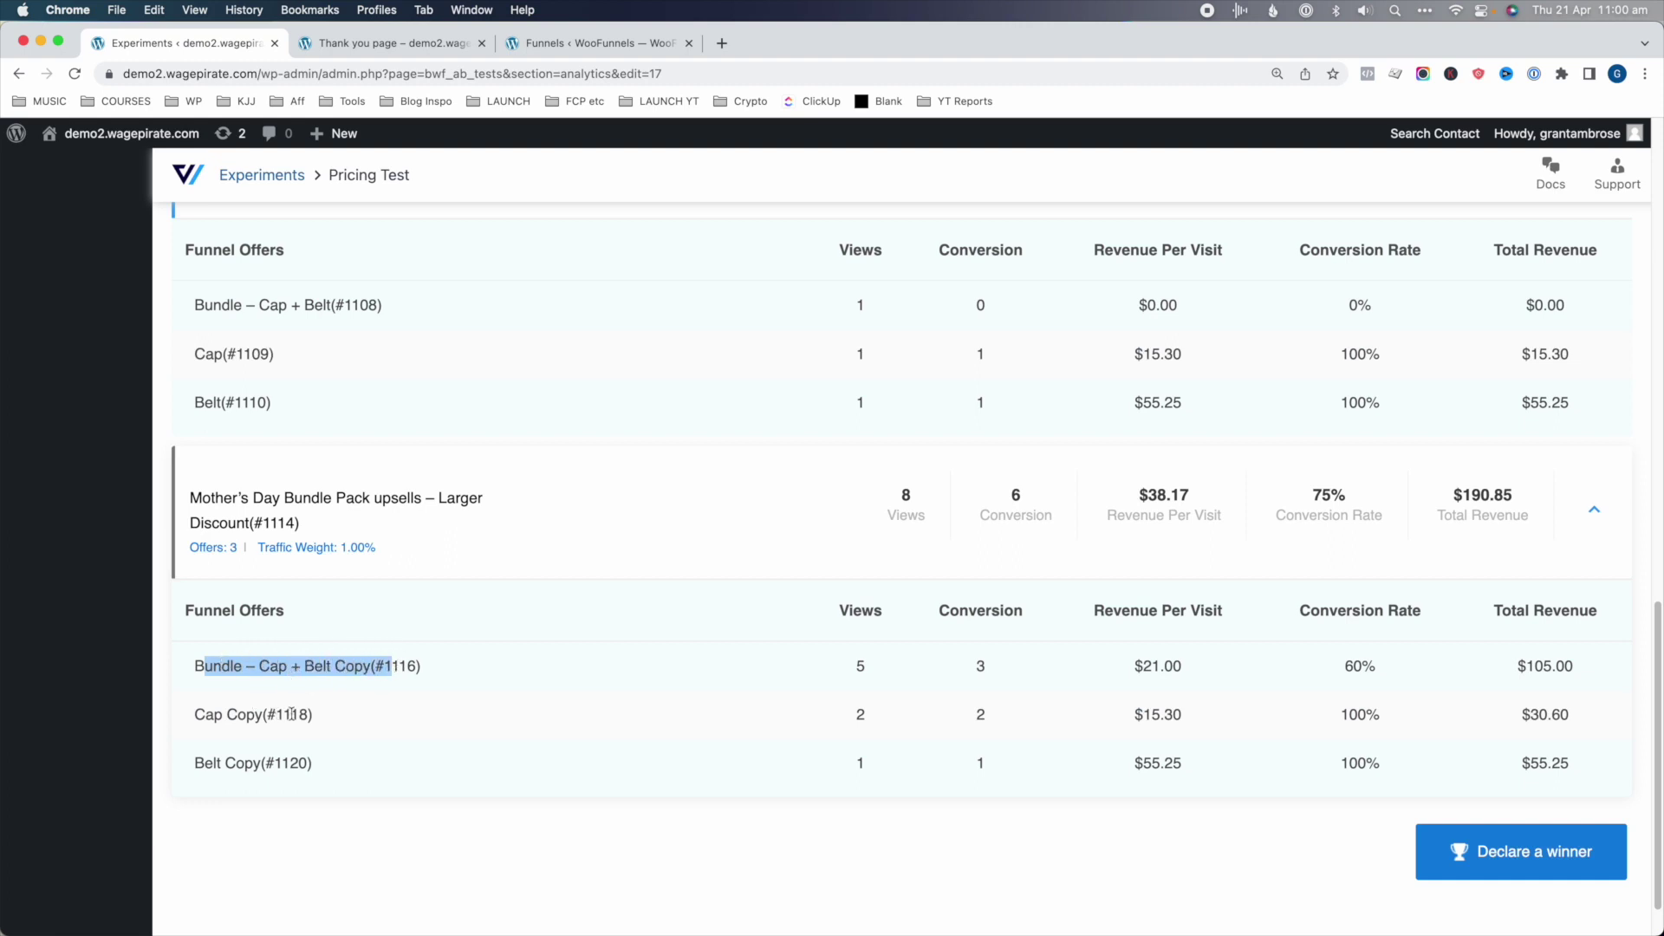
left_click_drag(291, 714, 203, 714)
left_click_drag(293, 763, 205, 763)
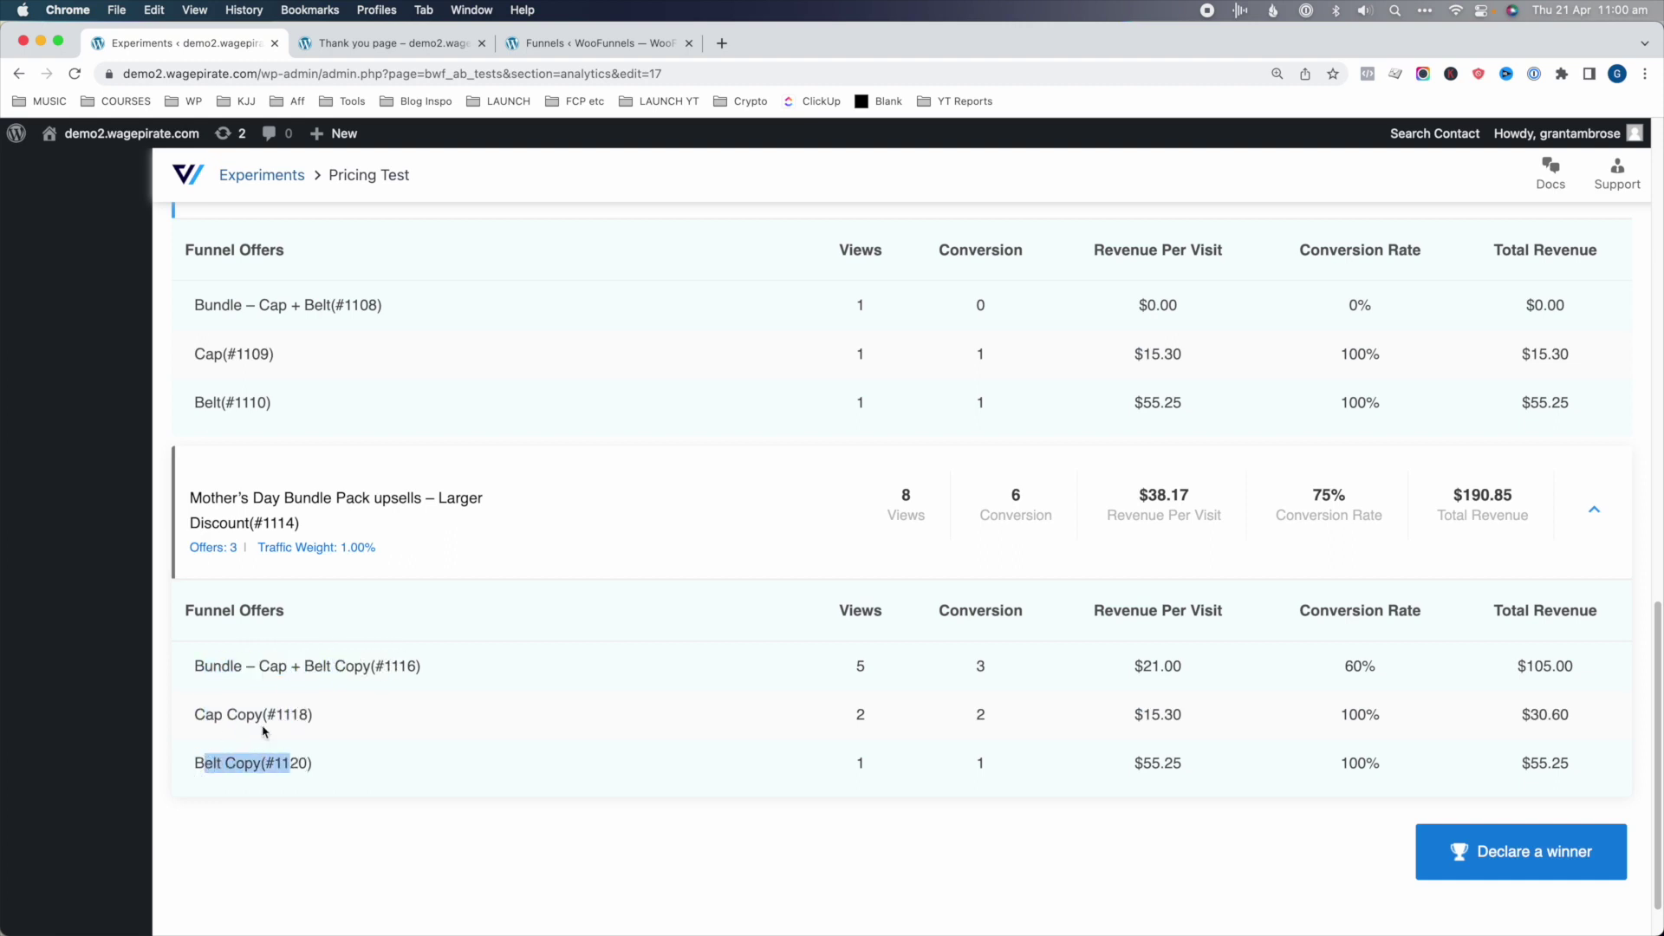
- Review the Original variant's Cap and Belt offer rows for comparison
scroll(325, 417, "up", 1)
left_click_drag(345, 338, 192, 339)
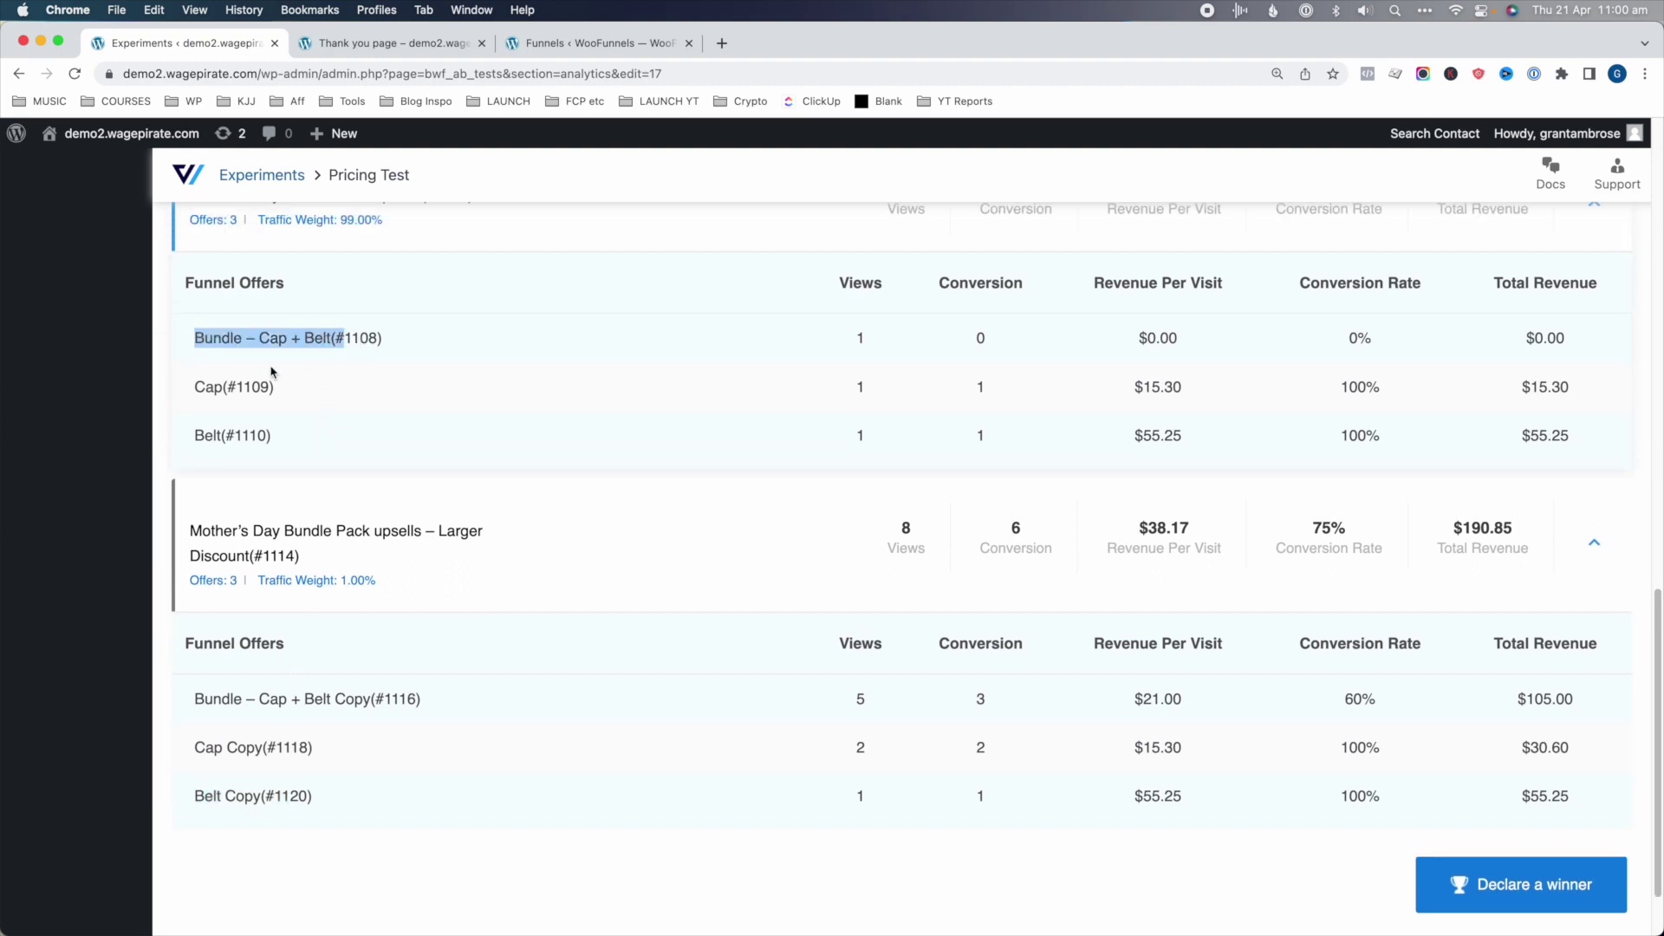
left_click_drag(251, 387, 193, 386)
left_click_drag(264, 433, 173, 435)
left_click(245, 383)
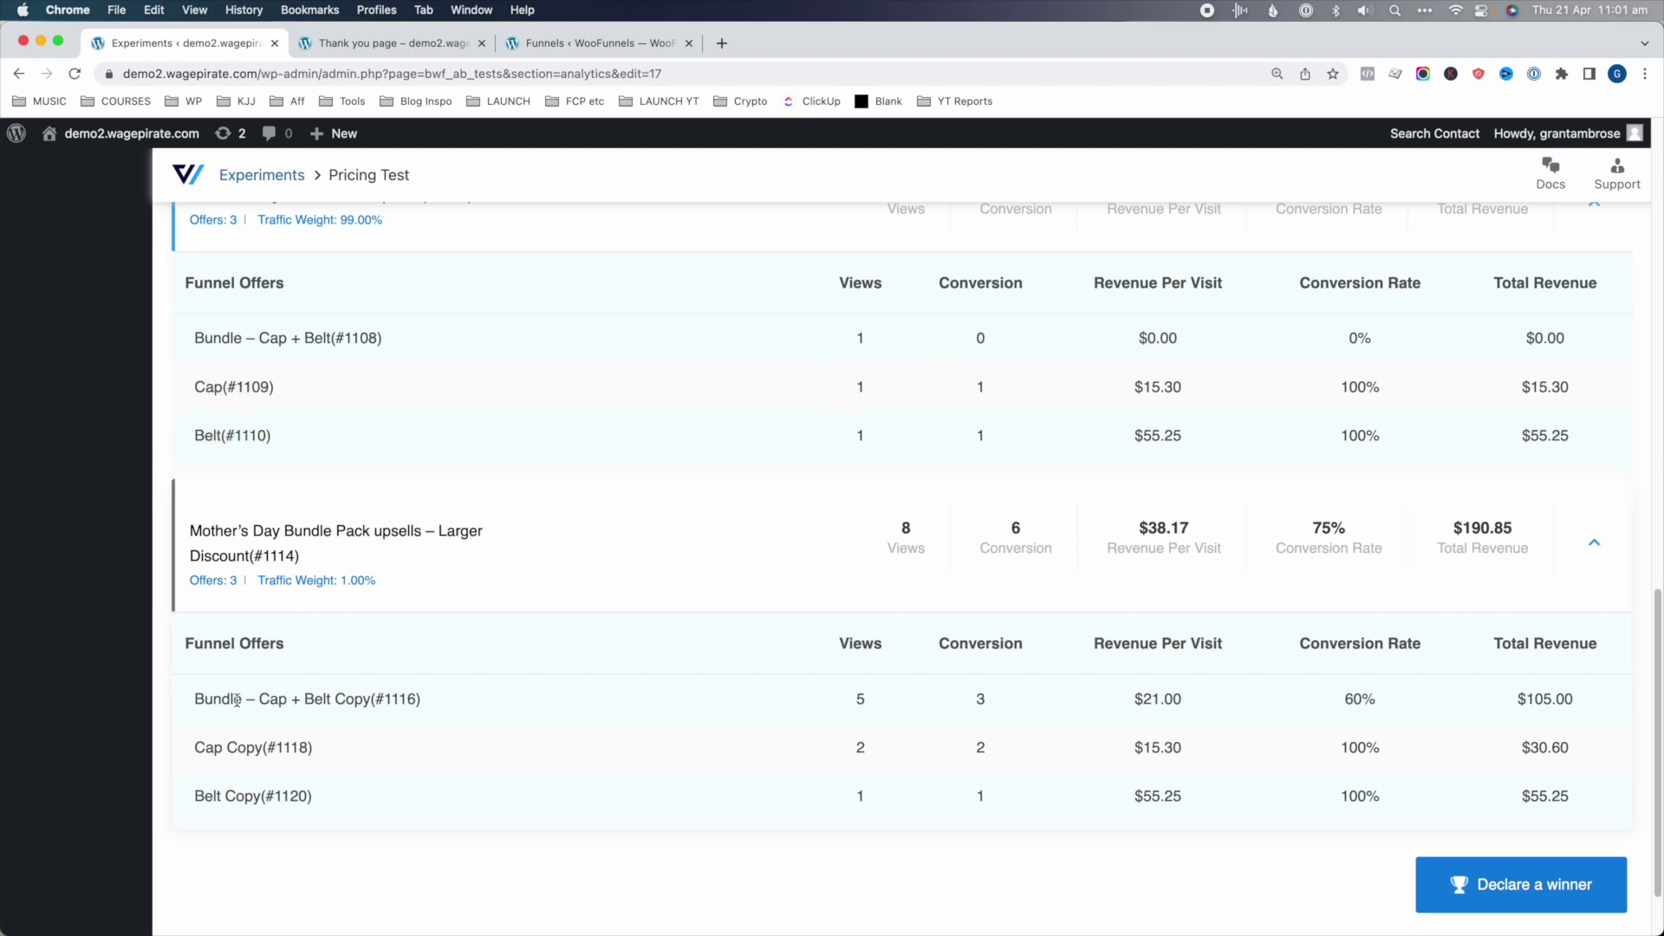
- Compare the Bundle and Belt Copy offers row by row against the original offers
left_click_drag(215, 701, 433, 701)
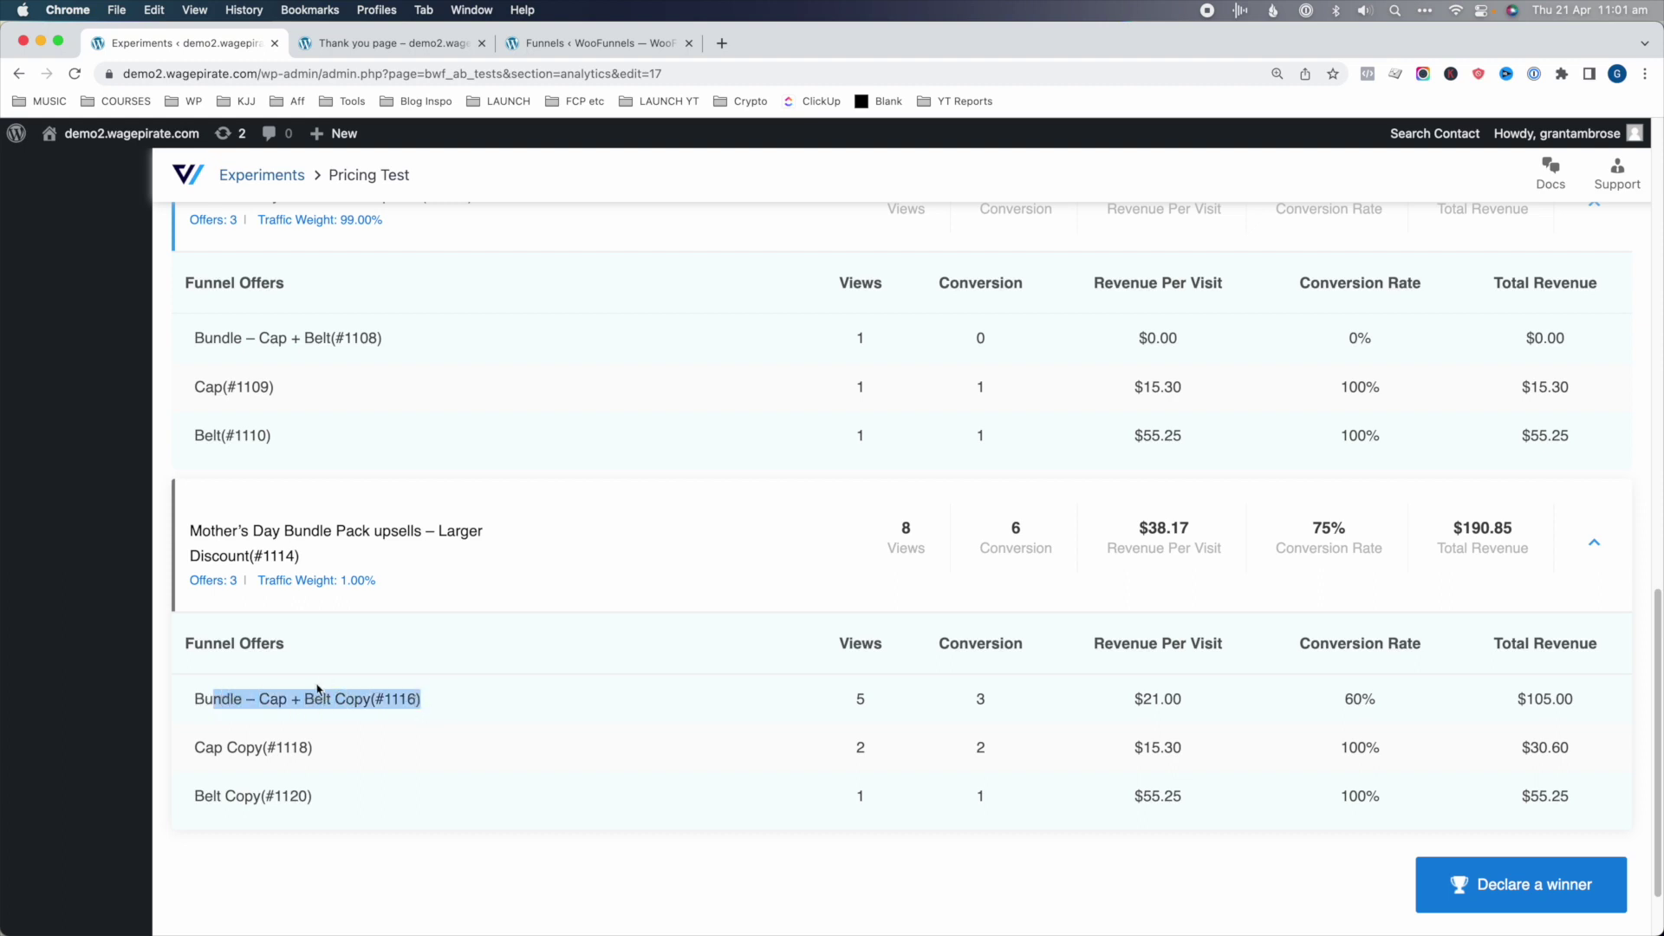
left_click(236, 750)
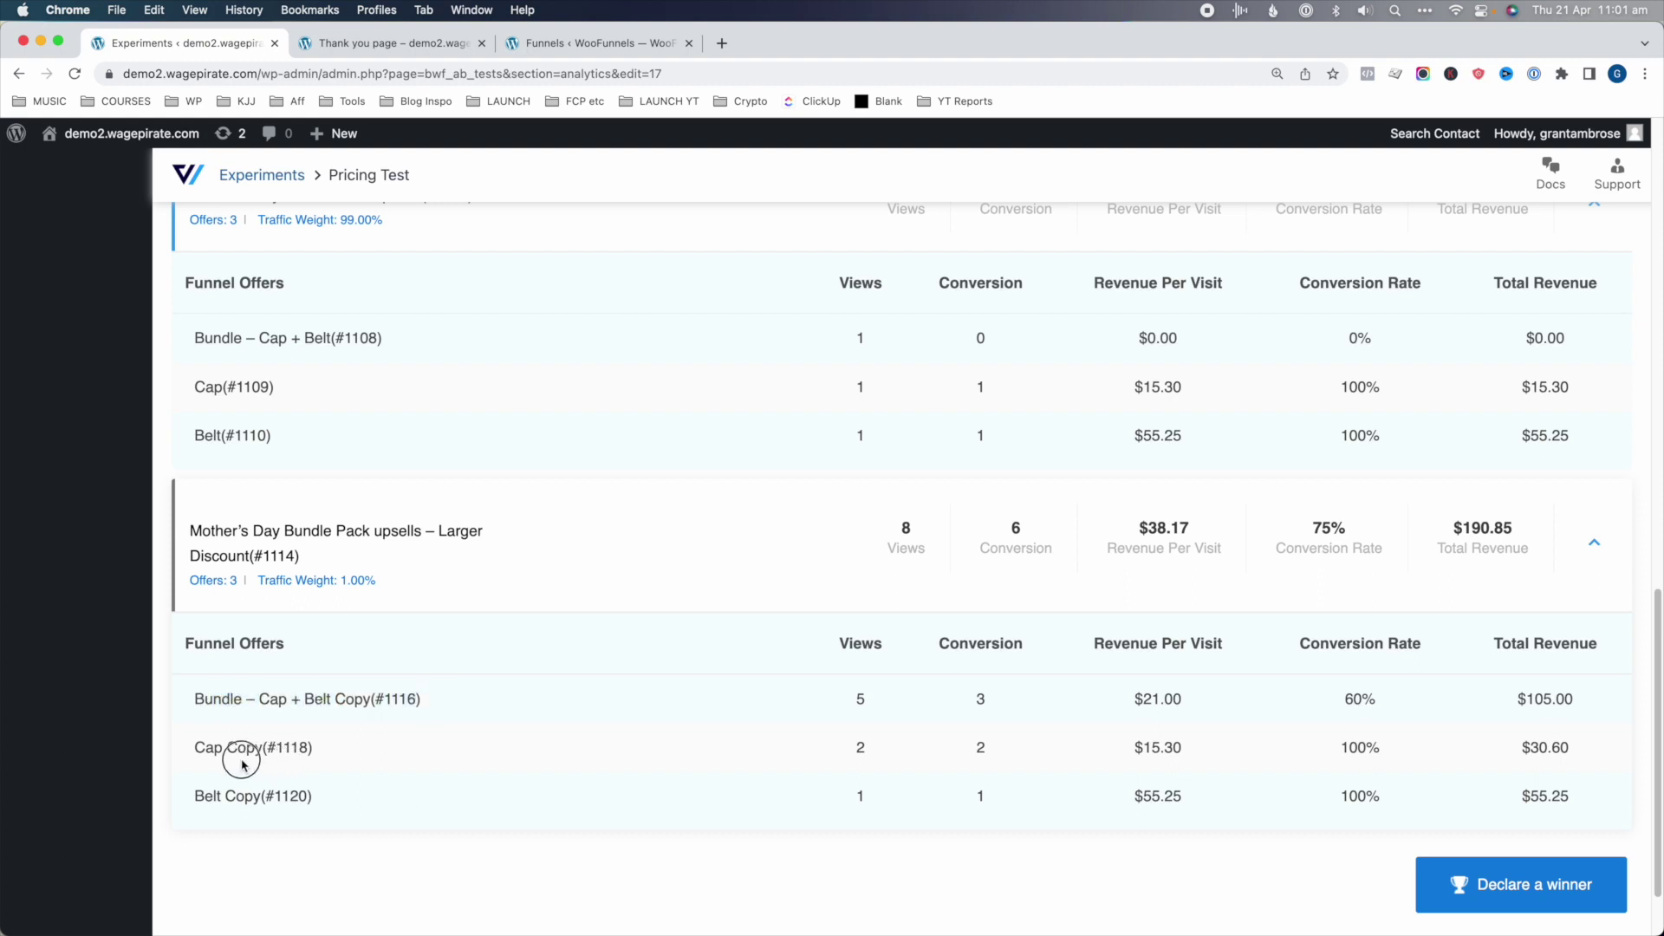
left_click_drag(299, 795, 193, 796)
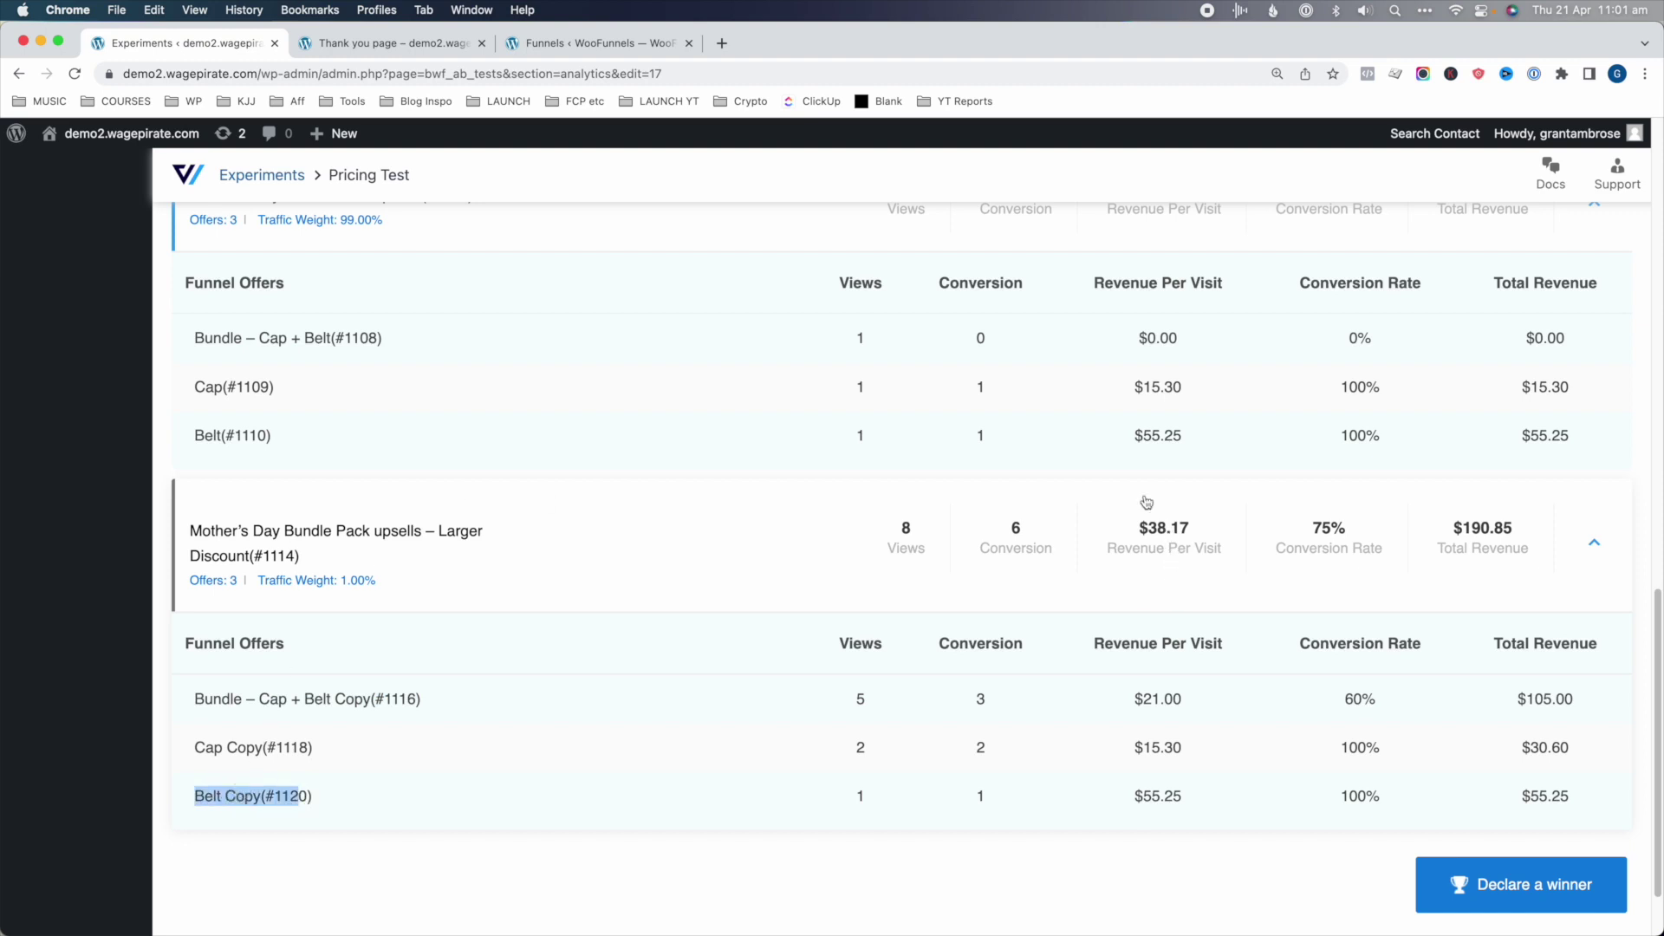
scroll(1283, 408, "up", 2)
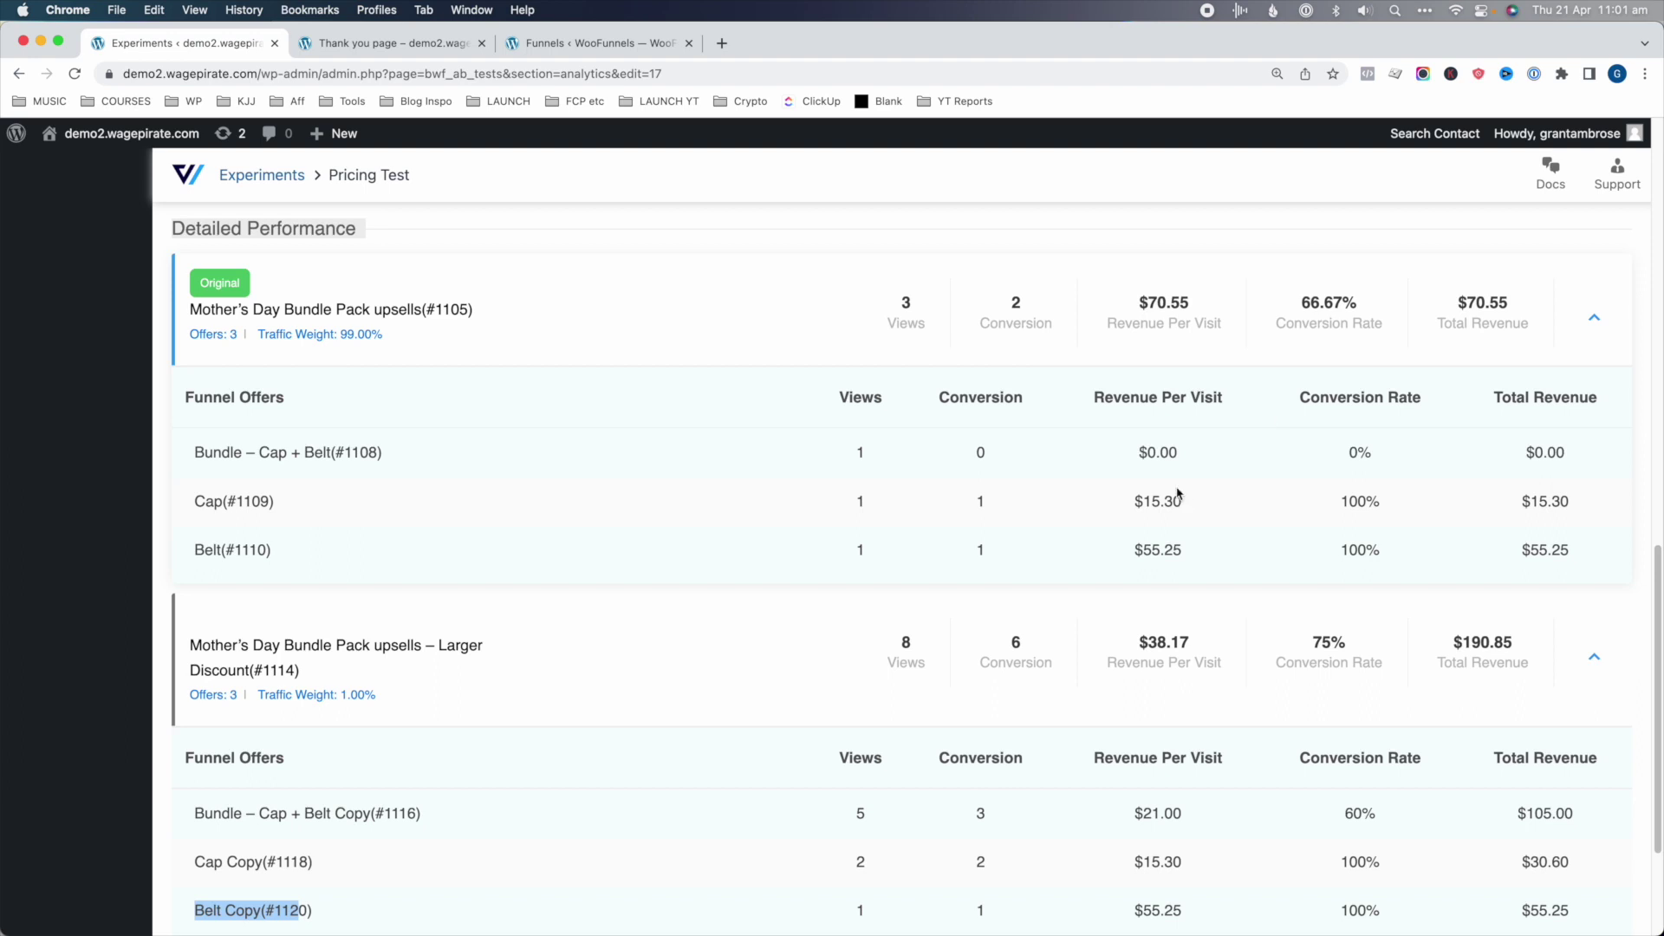
scroll(1011, 512, "down", 1)
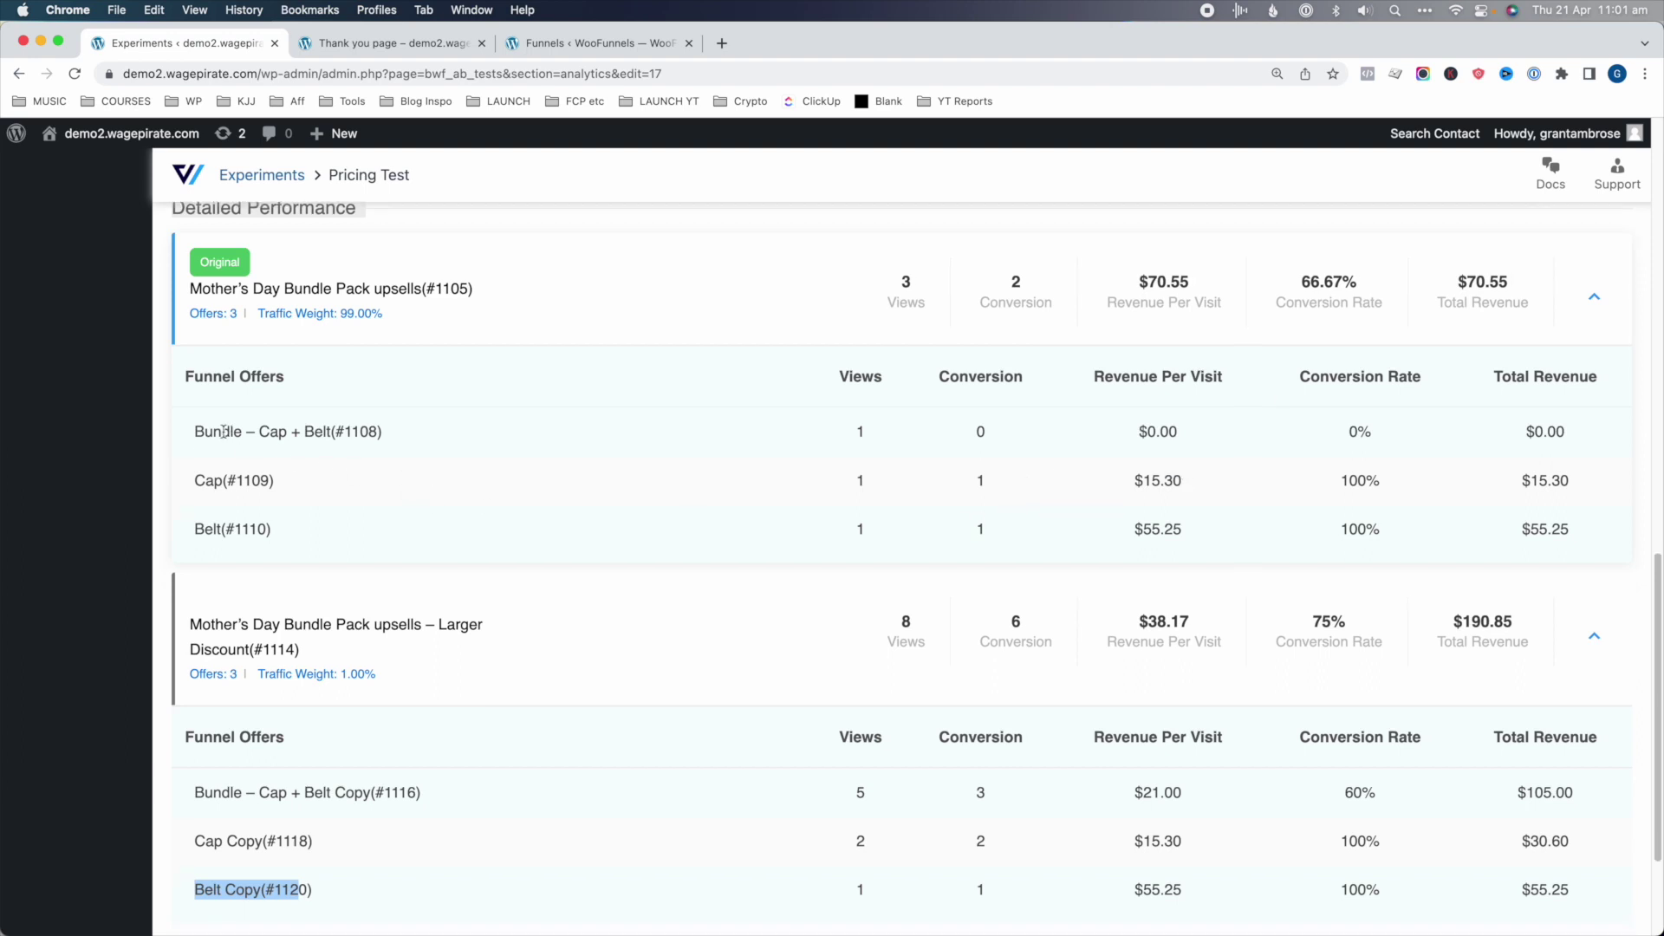
left_click_drag(224, 432, 324, 431)
left_click_drag(227, 480, 258, 529)
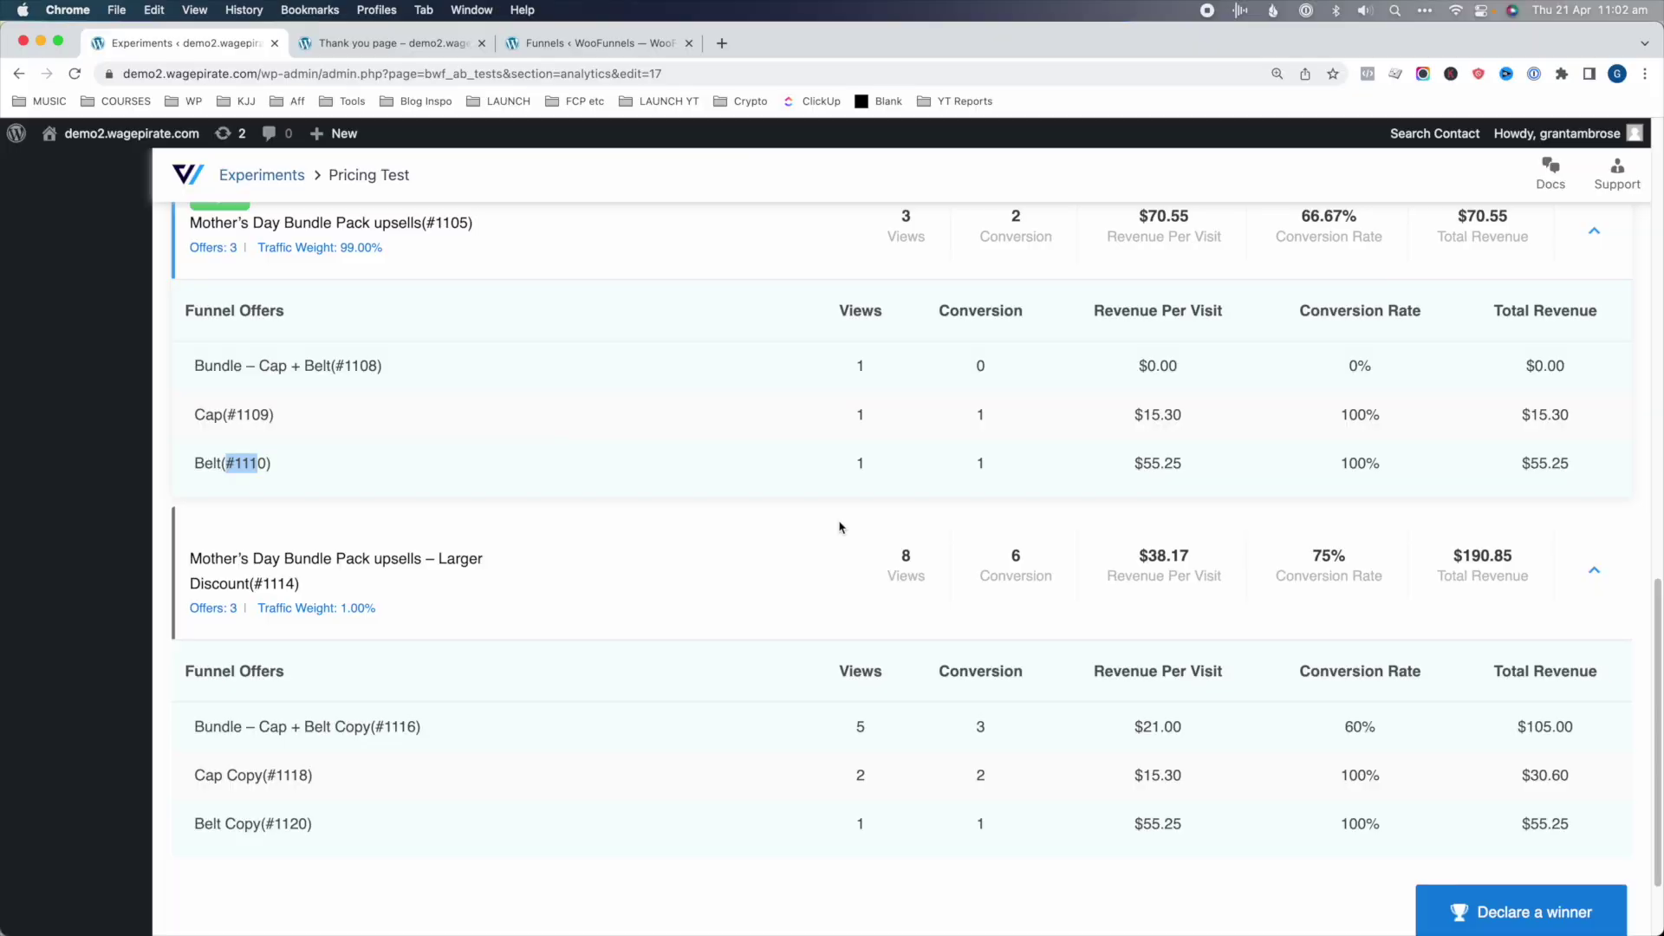
- Choose the Larger Discount row's trophy, submit and confirm it as winner
scroll(845, 529, "down", 1)
scroll(845, 532, "down", 1)
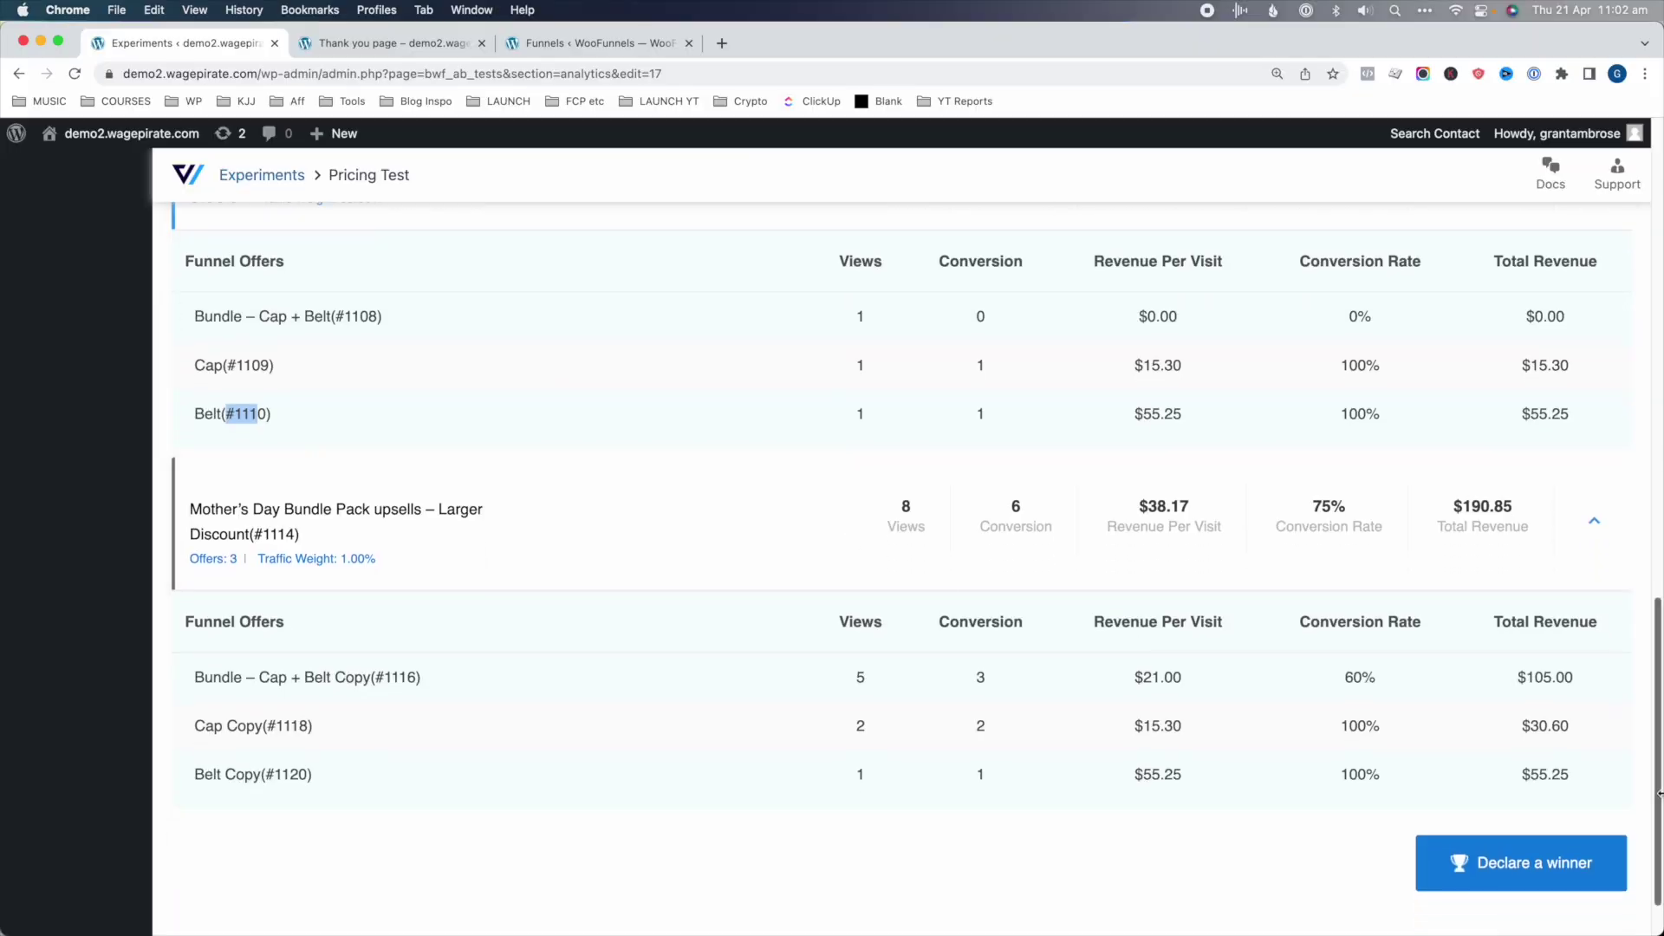
left_click(1564, 863)
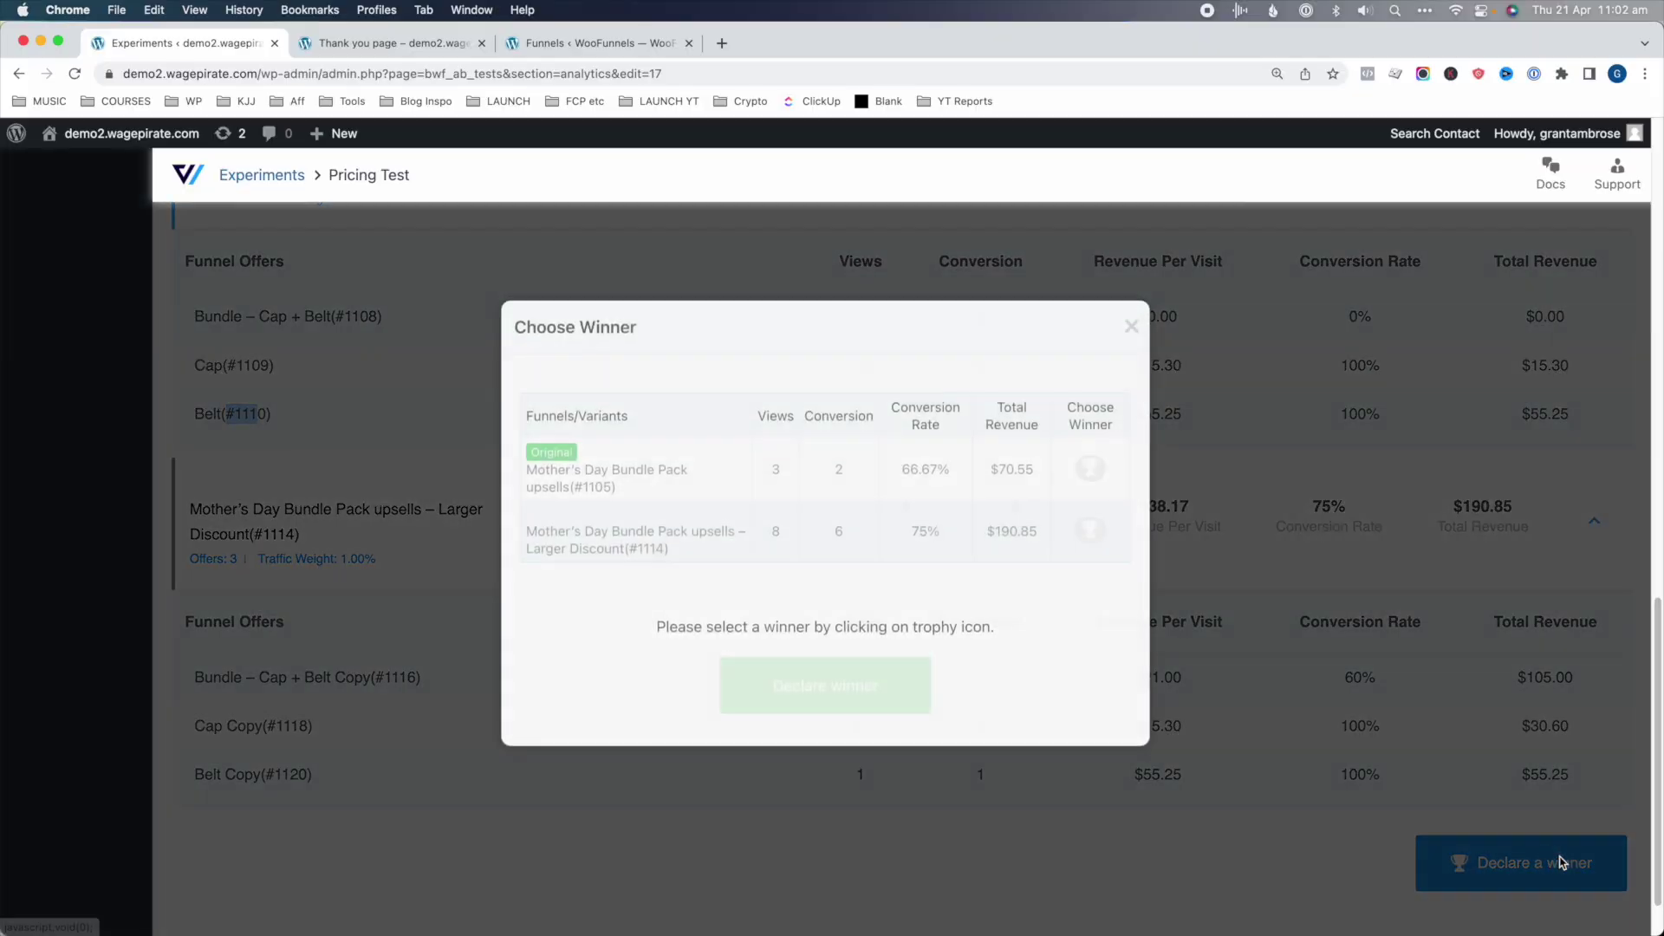
left_click_drag(589, 555, 691, 550)
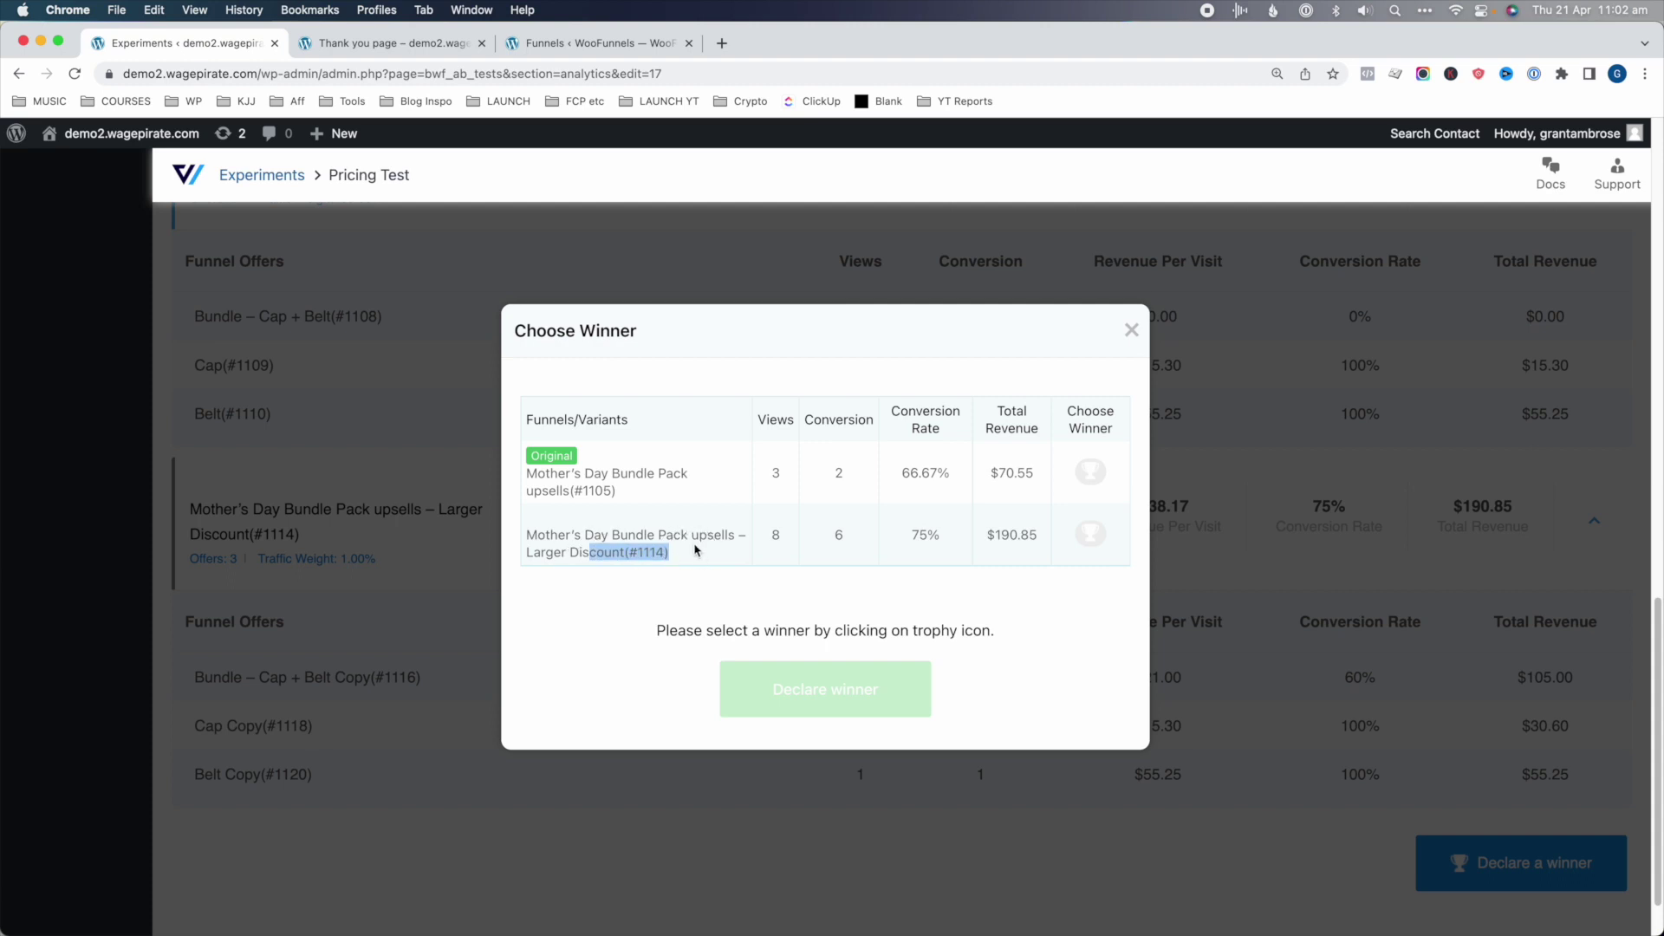
left_click(1091, 535)
left_click(839, 689)
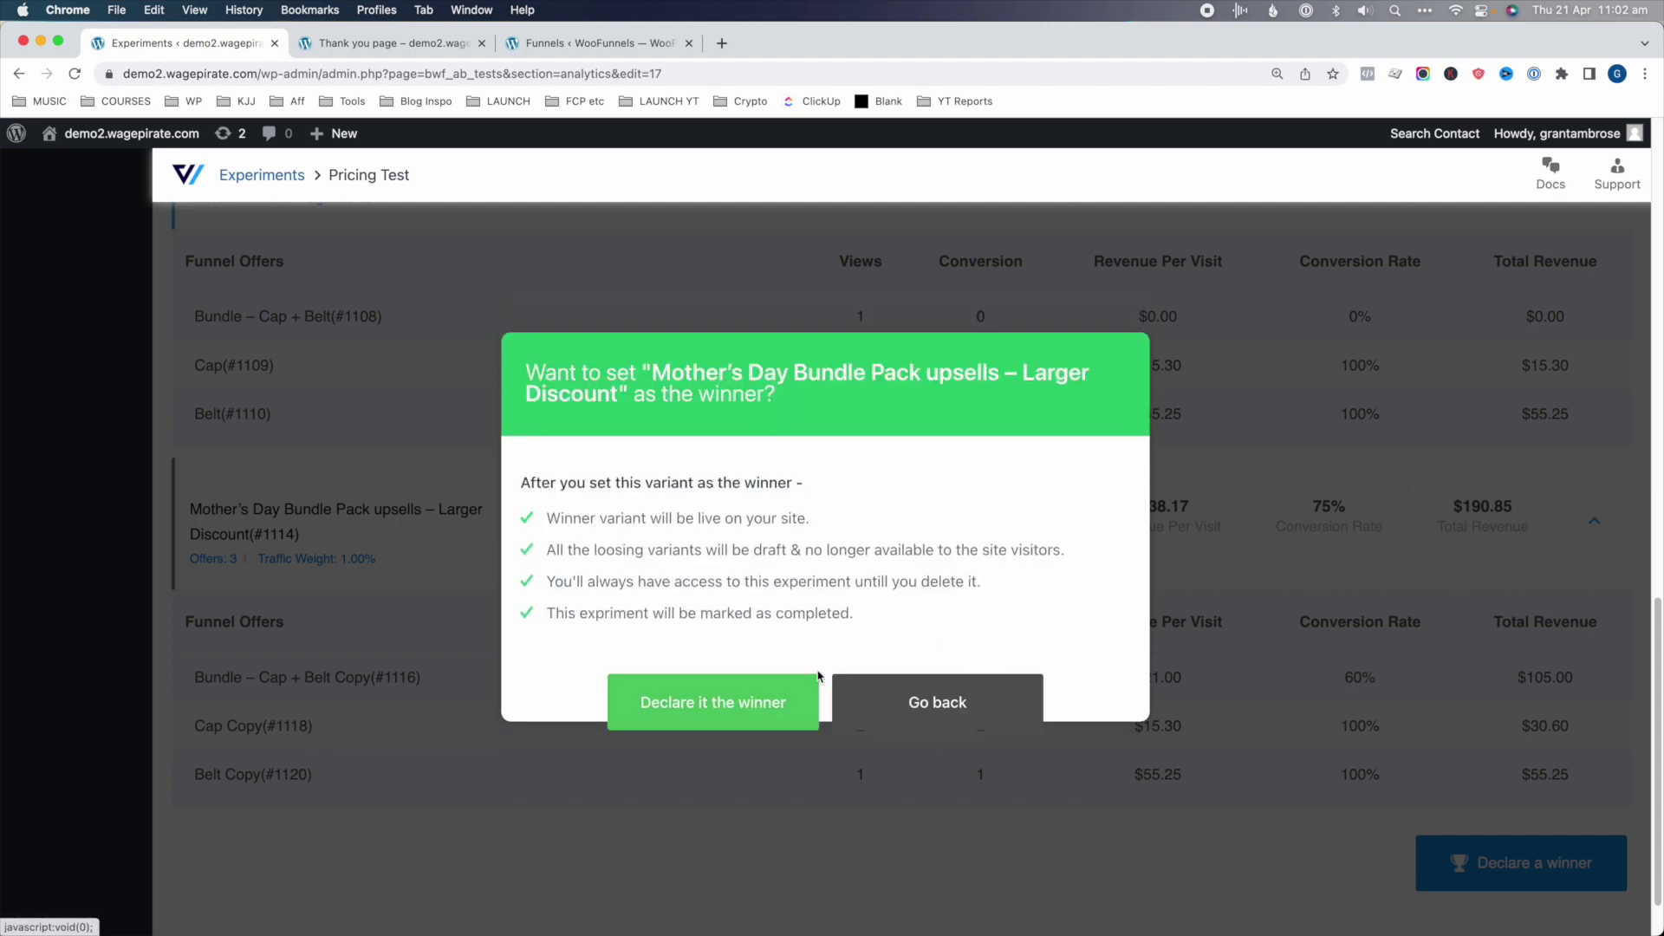
left_click(723, 685)
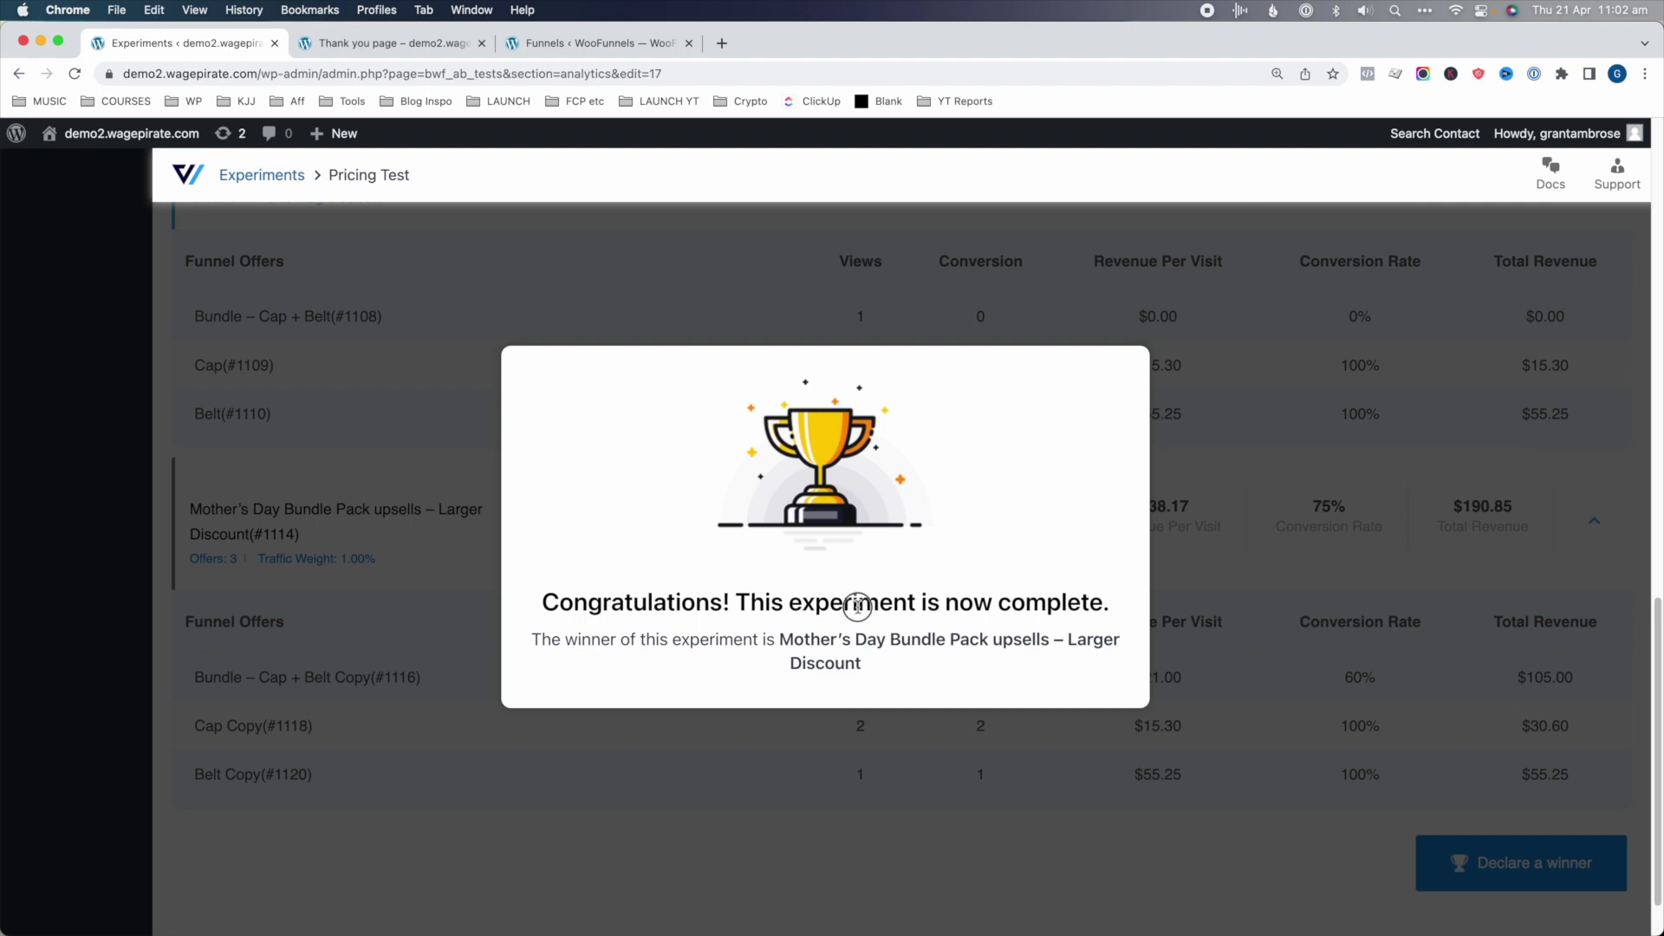
left_click_drag(857, 598, 1026, 598)
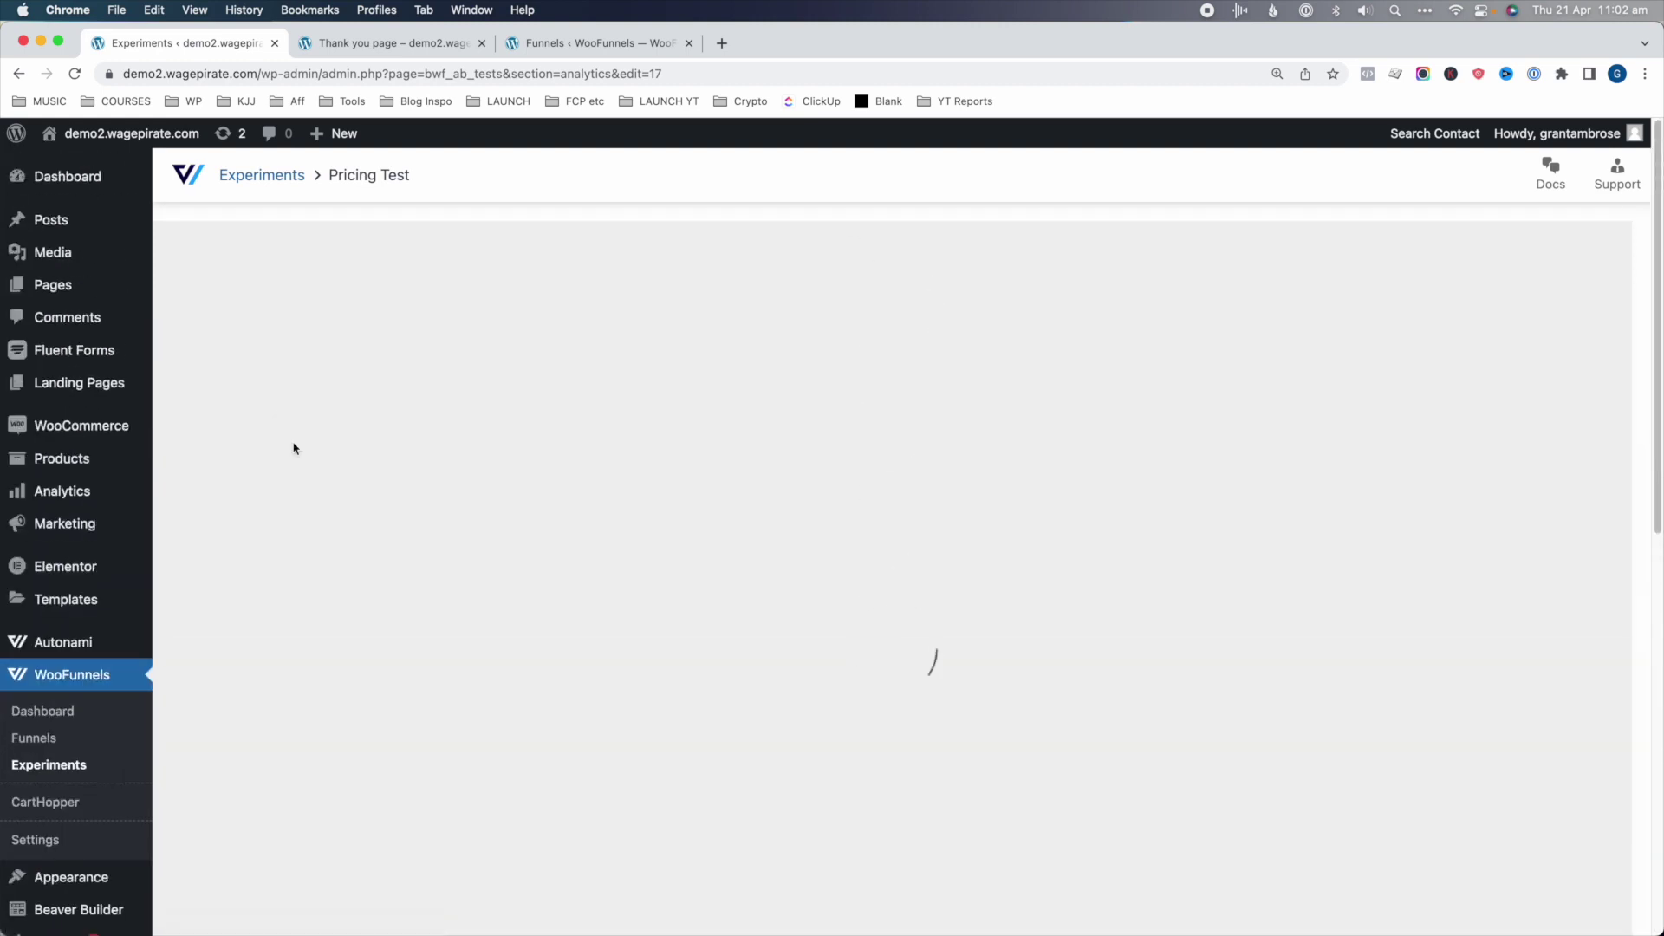
- Reopen the Pricing Test experiment and check its Completed status
left_click(52, 764)
left_click(241, 827)
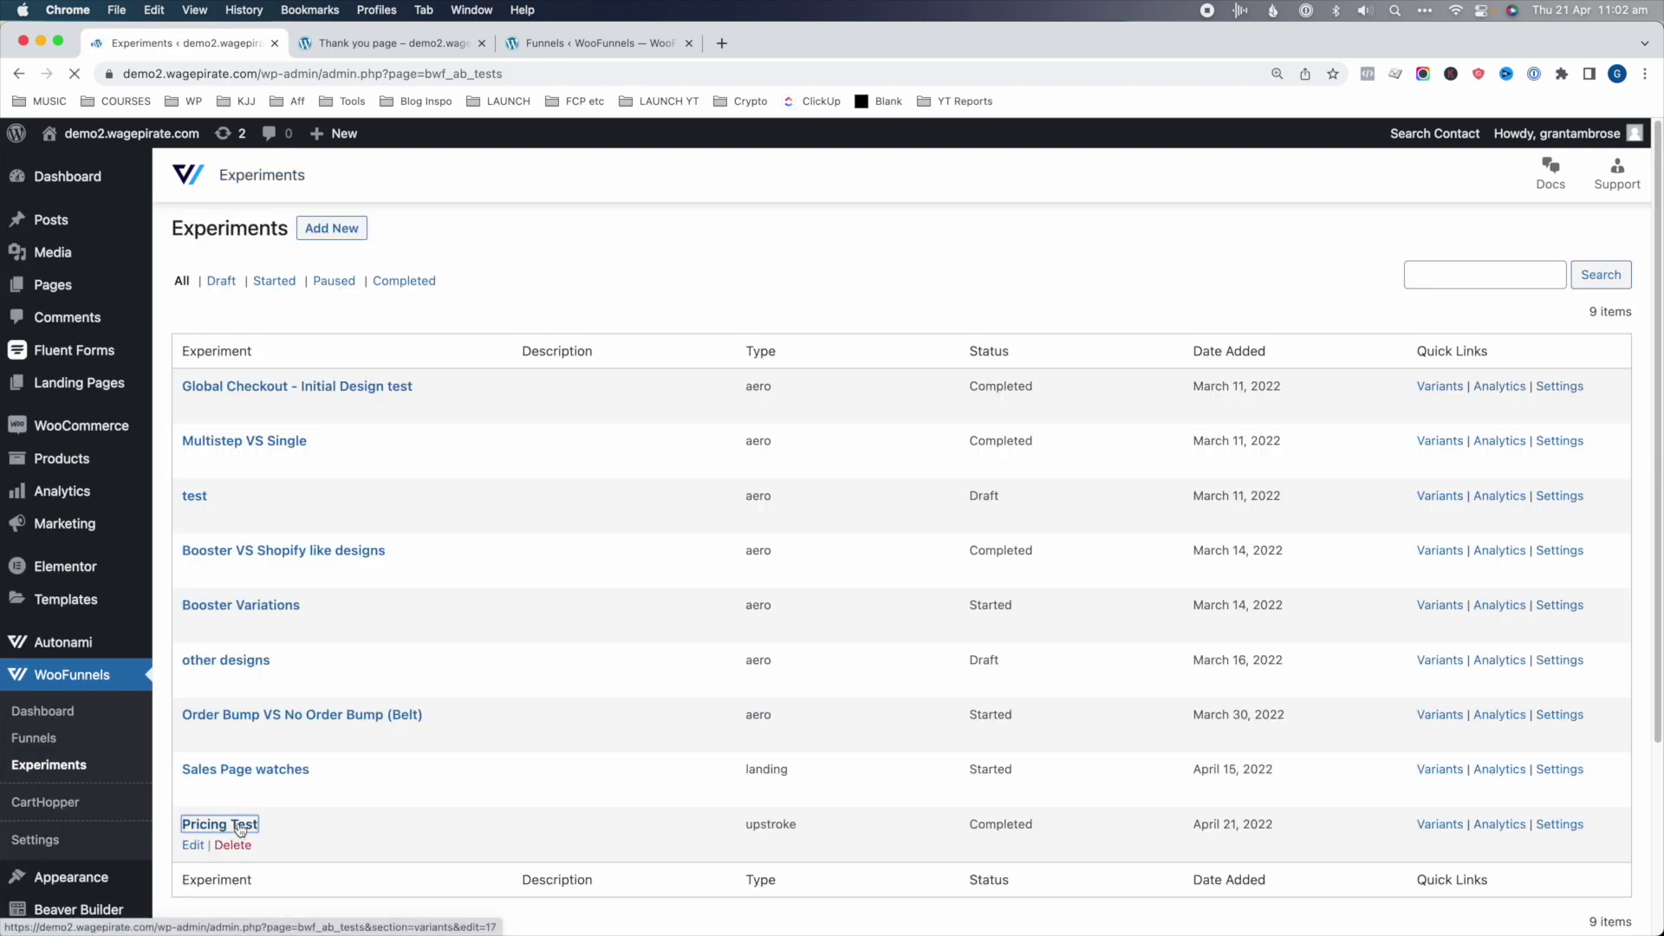
left_click_drag(284, 234, 345, 234)
left_click(345, 234)
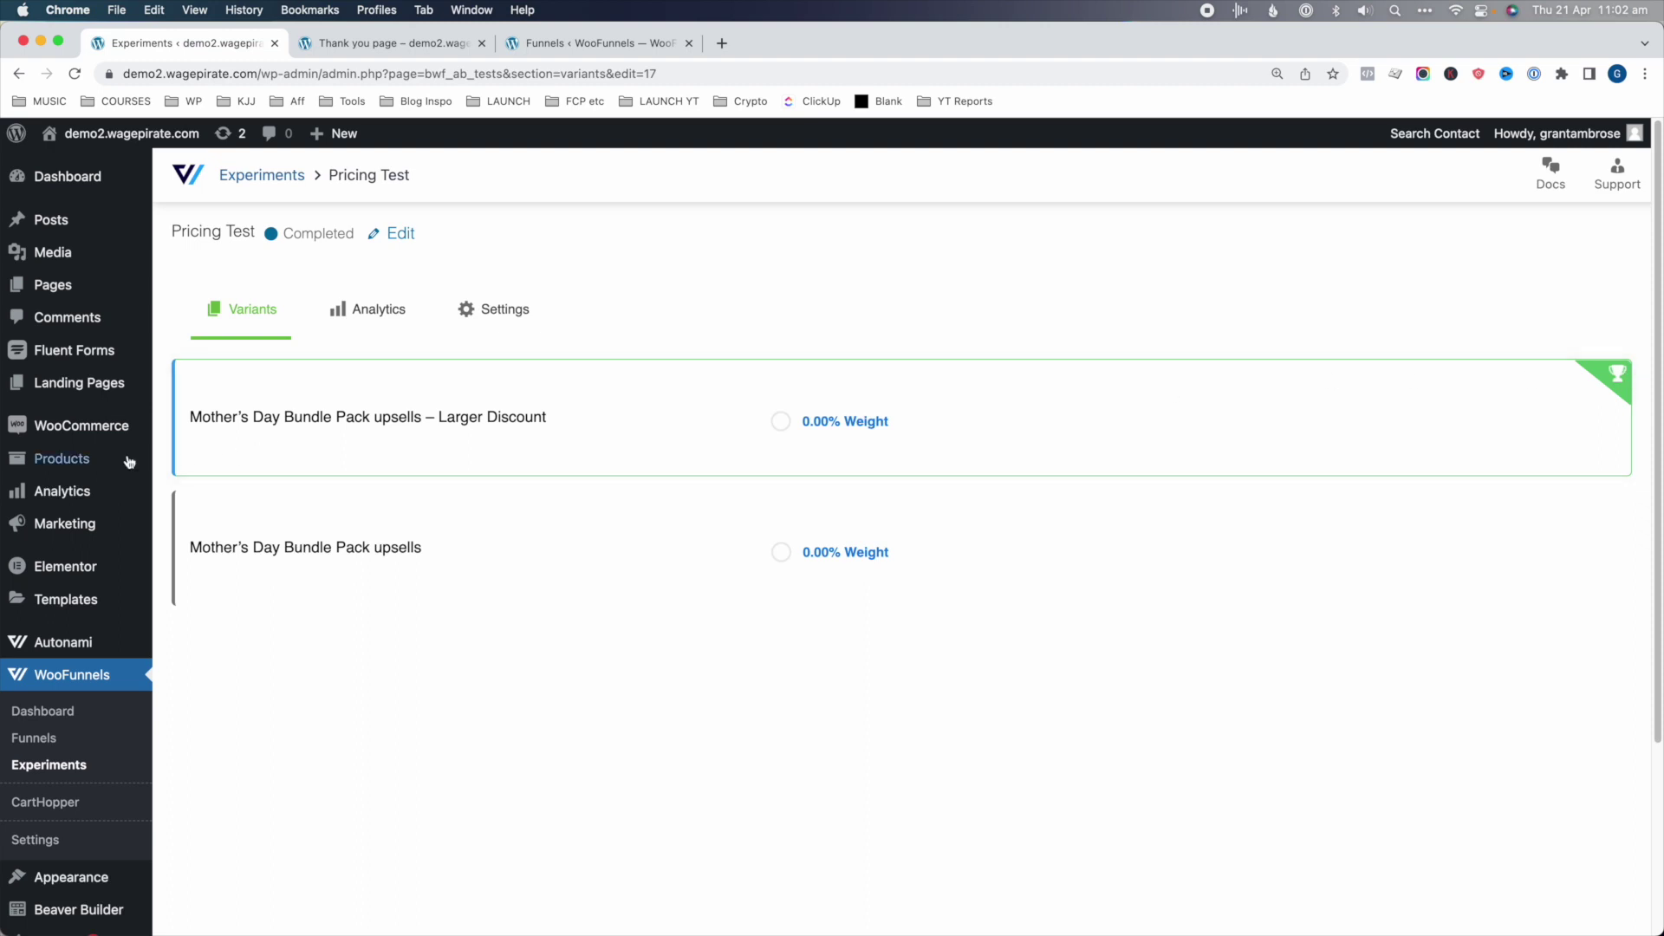
- Open Mother's Day Bundle Pack upsells in the Global Checkout - Main Woo Checkout funnel
left_click(41, 739)
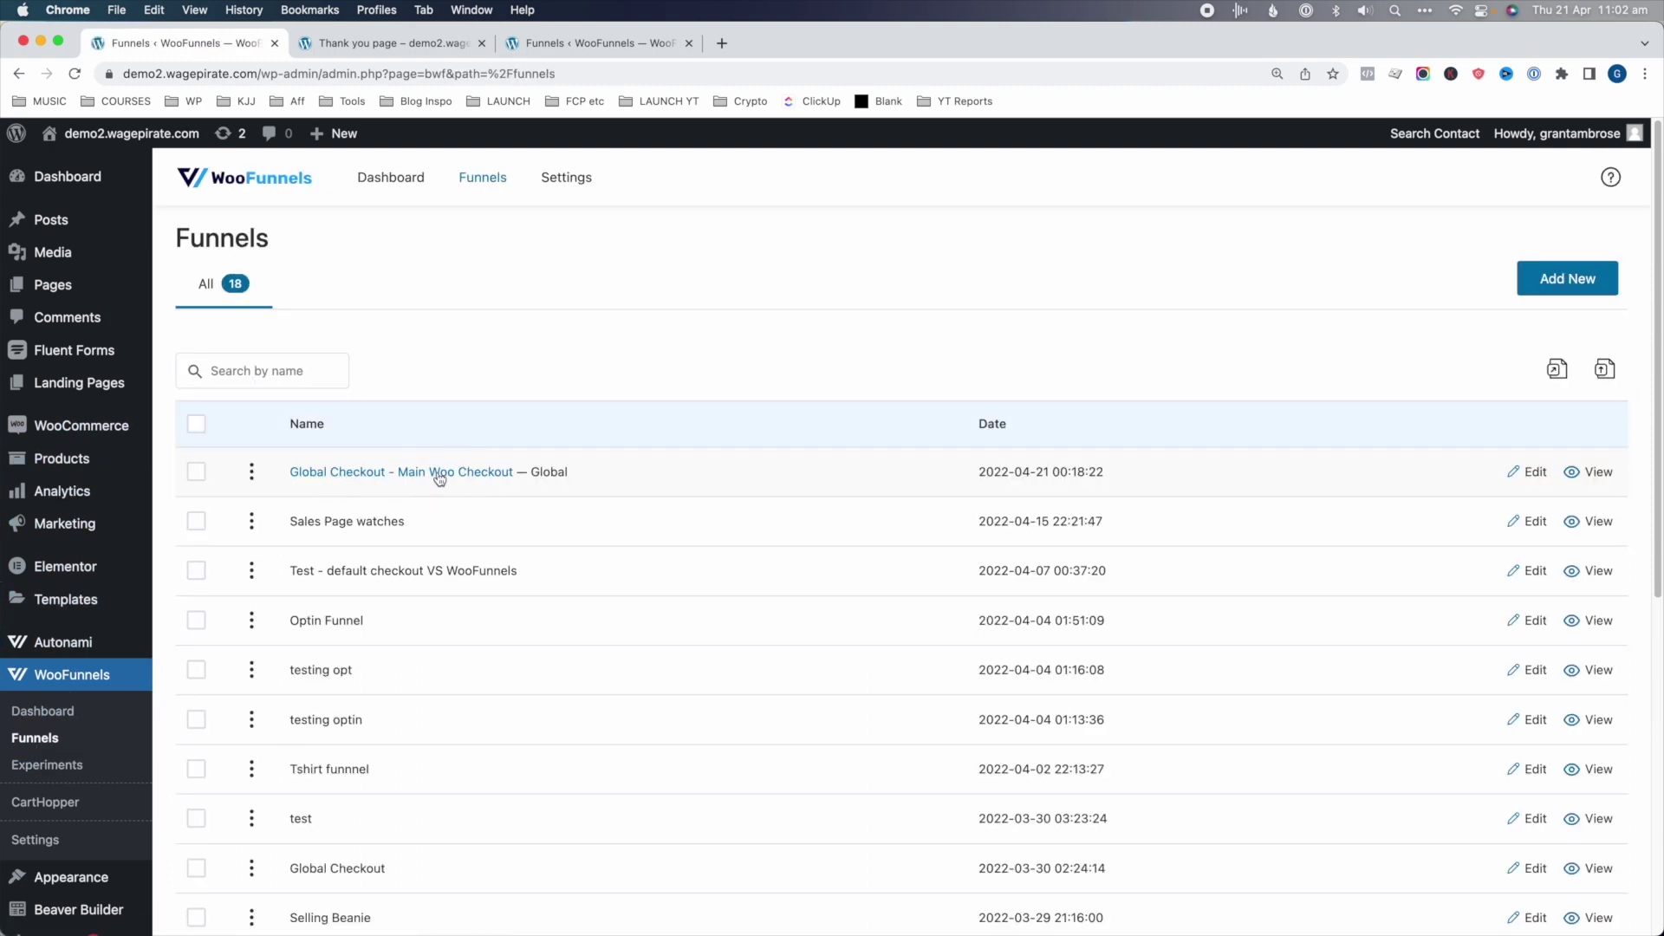
left_click(439, 475)
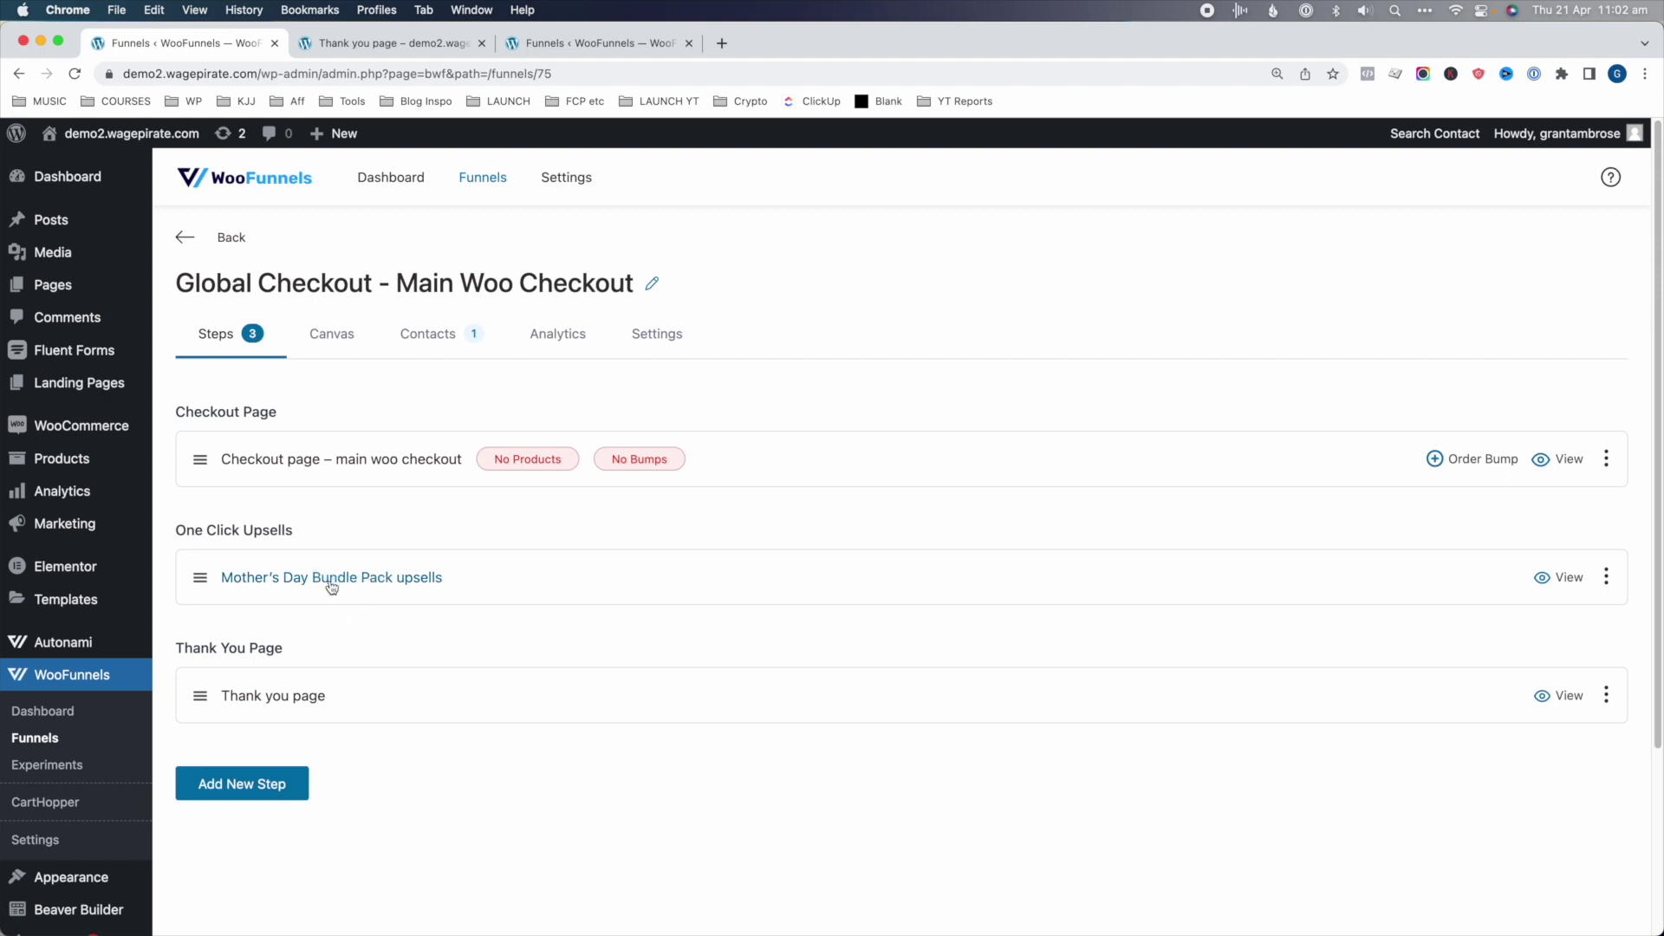
left_click(338, 579)
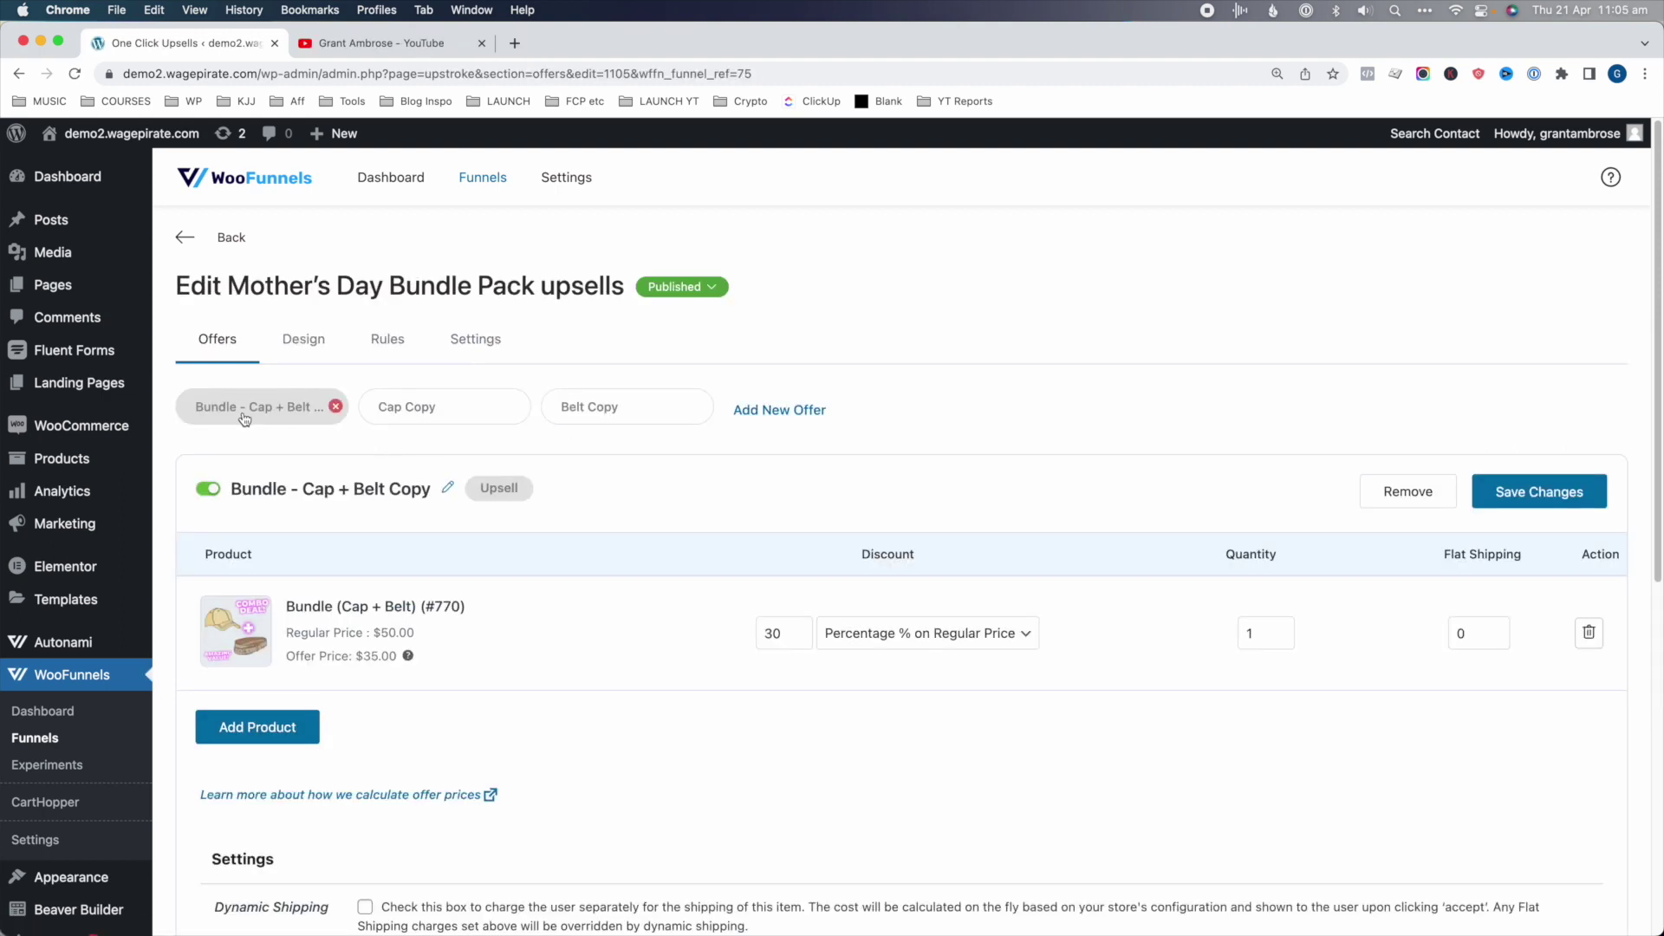